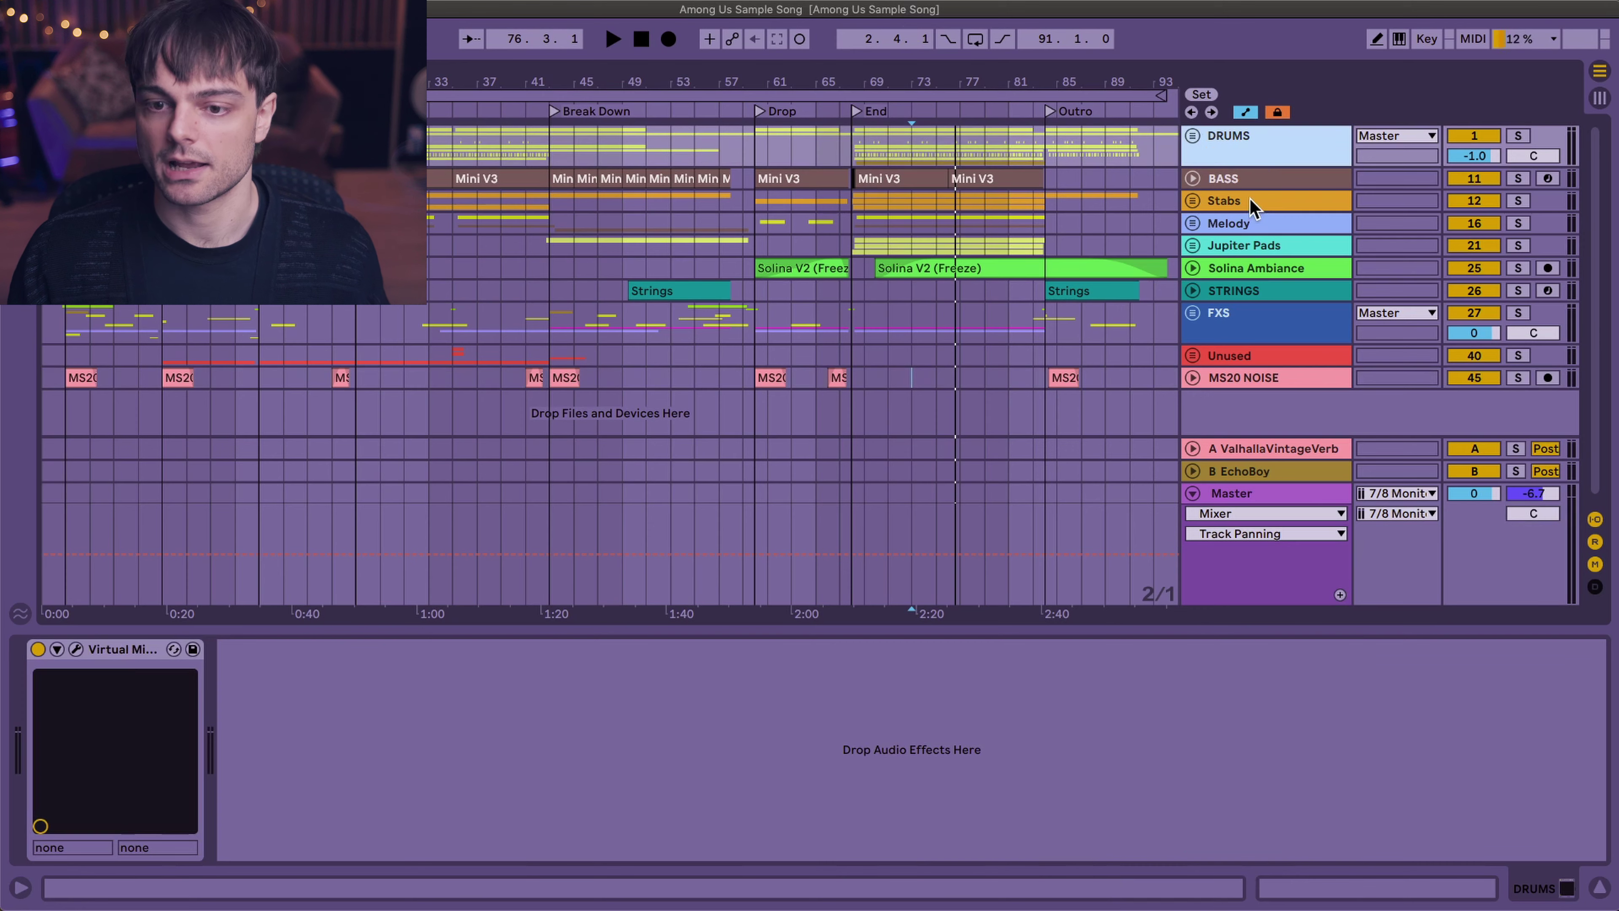
- Unfold the DRUMS group and show the device chain of its first KICK track
{"action": "left_click", "coordinate": [1235, 141]}
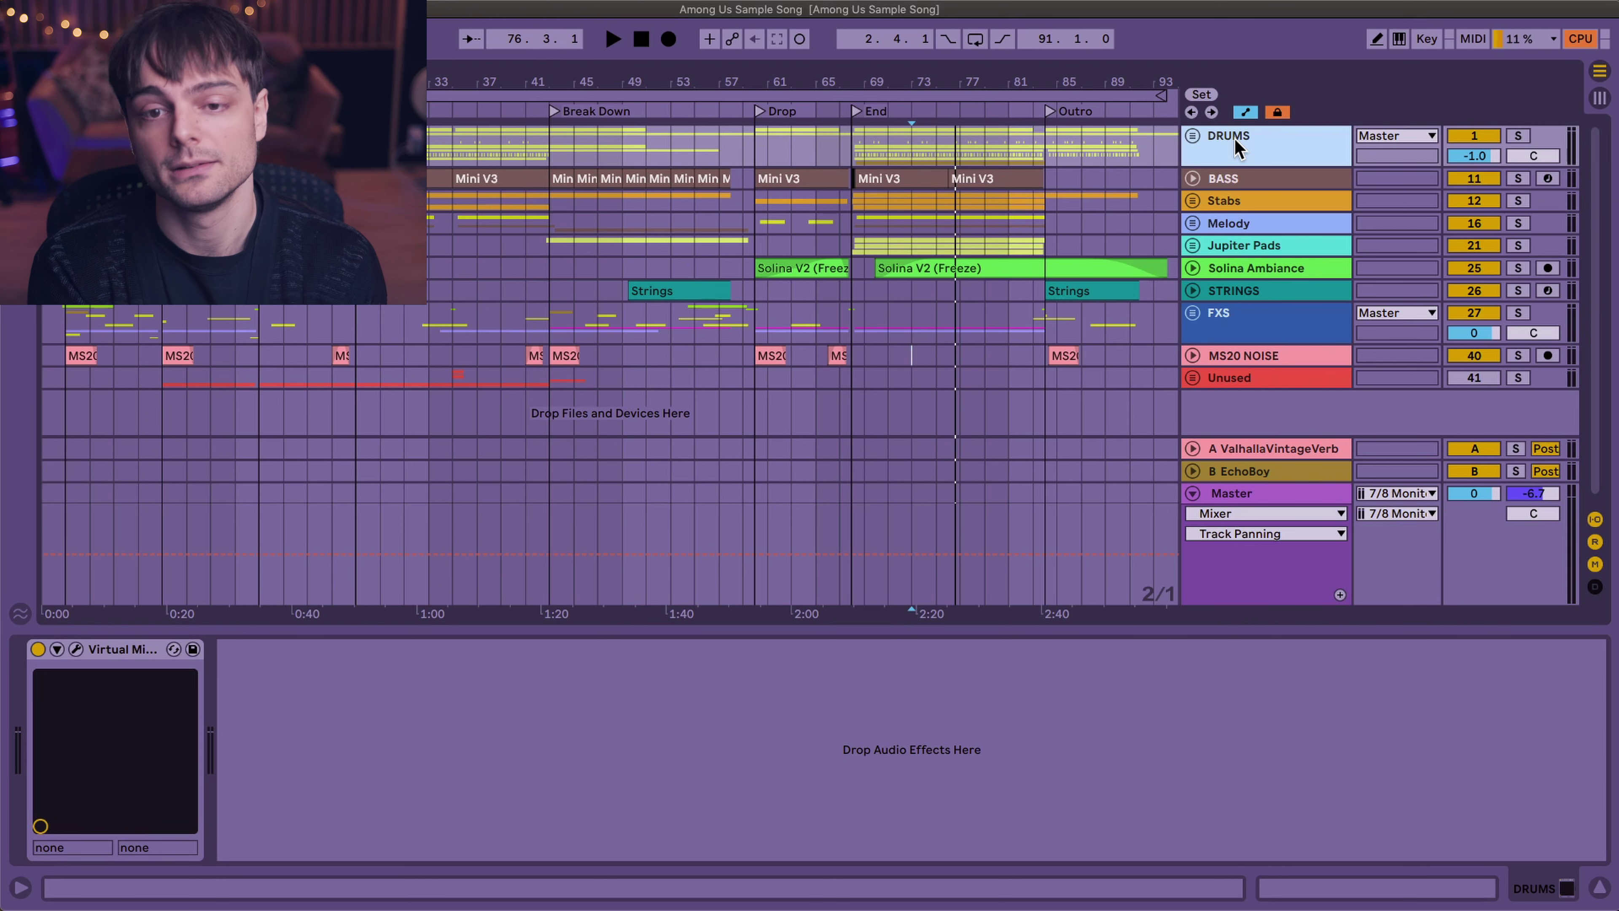
{"action": "left_click", "coordinate": [1192, 137]}
{"action": "scroll", "coordinate": [1084, 344], "scroll_direction": "down", "scroll_amount": 1}
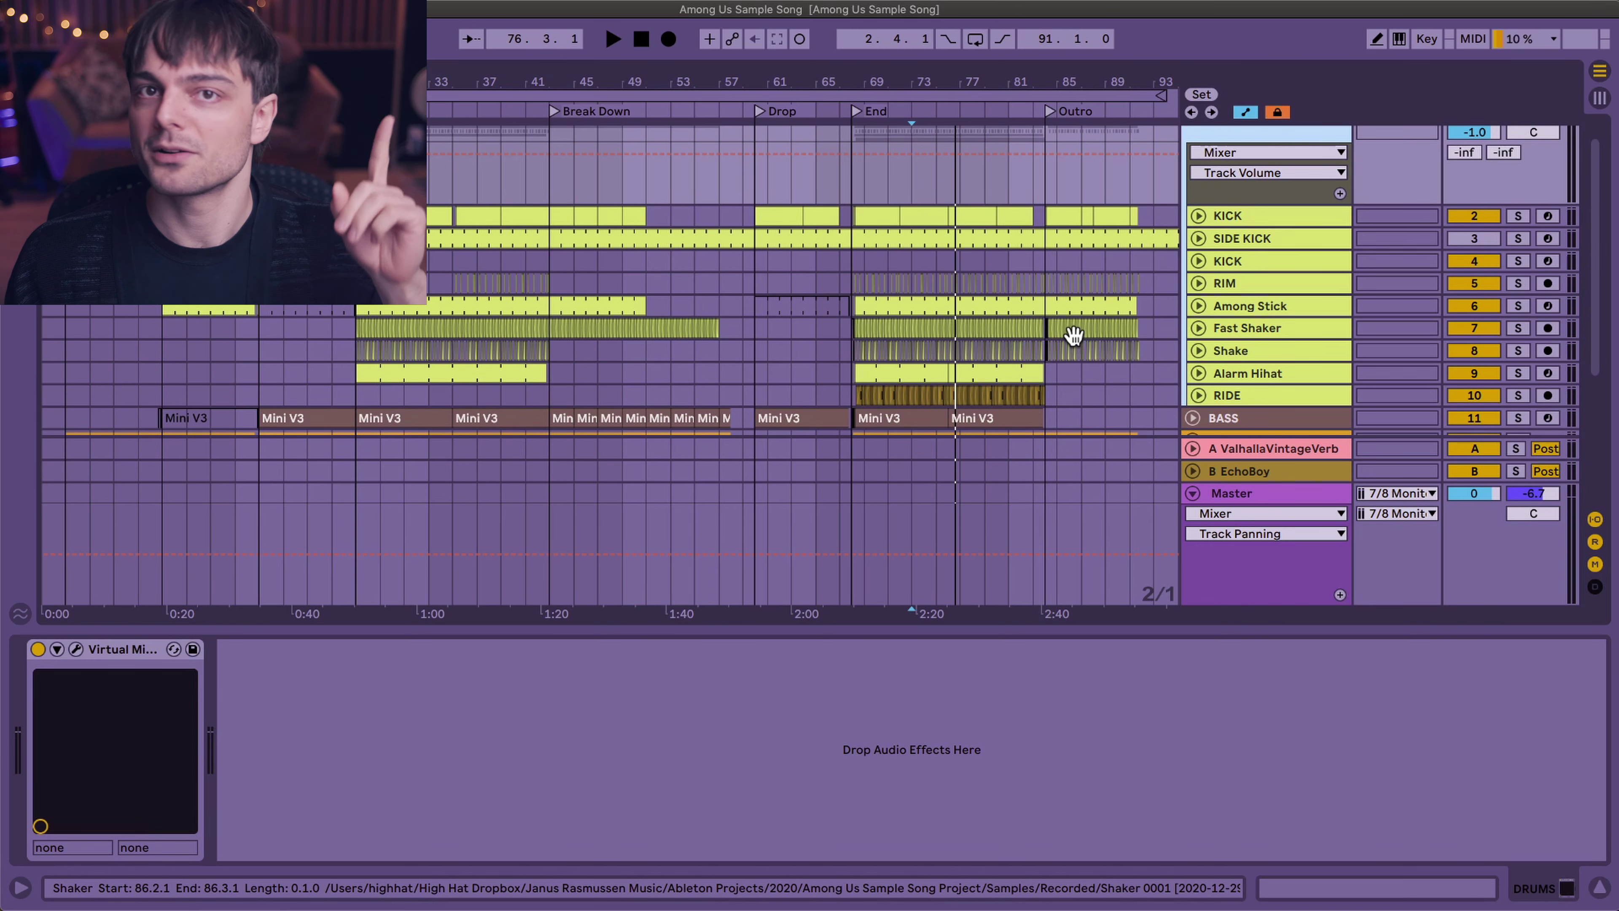
{"action": "left_click", "coordinate": [1233, 215]}
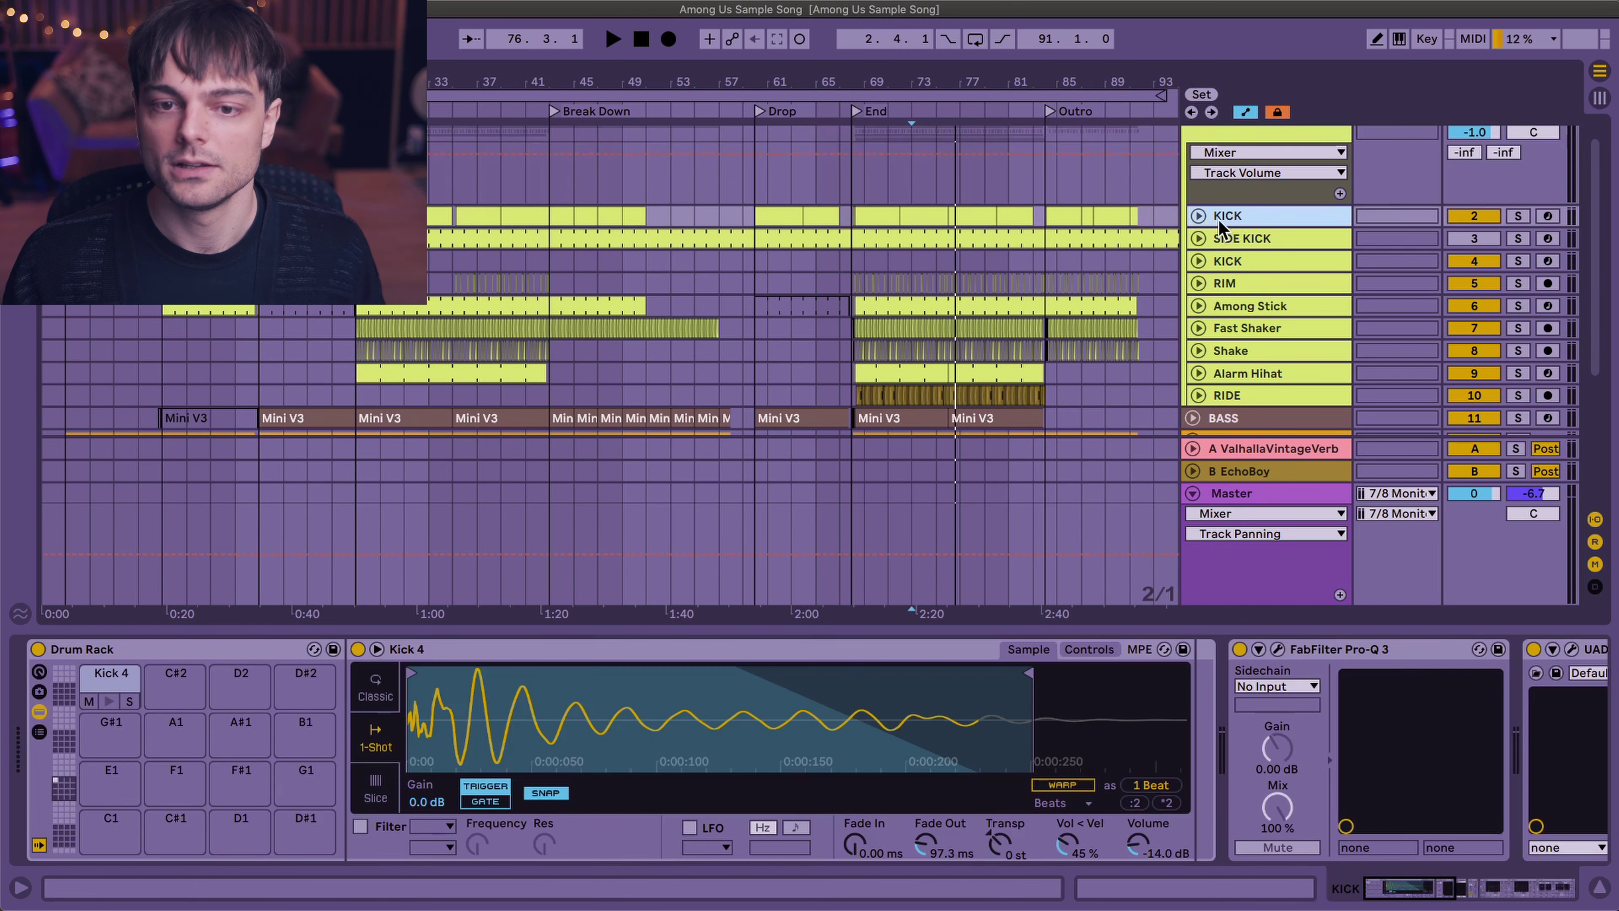
{"action": "scroll", "coordinate": [1215, 191], "scroll_direction": "up", "scroll_amount": 1}
{"action": "left_click", "coordinate": [1250, 129]}
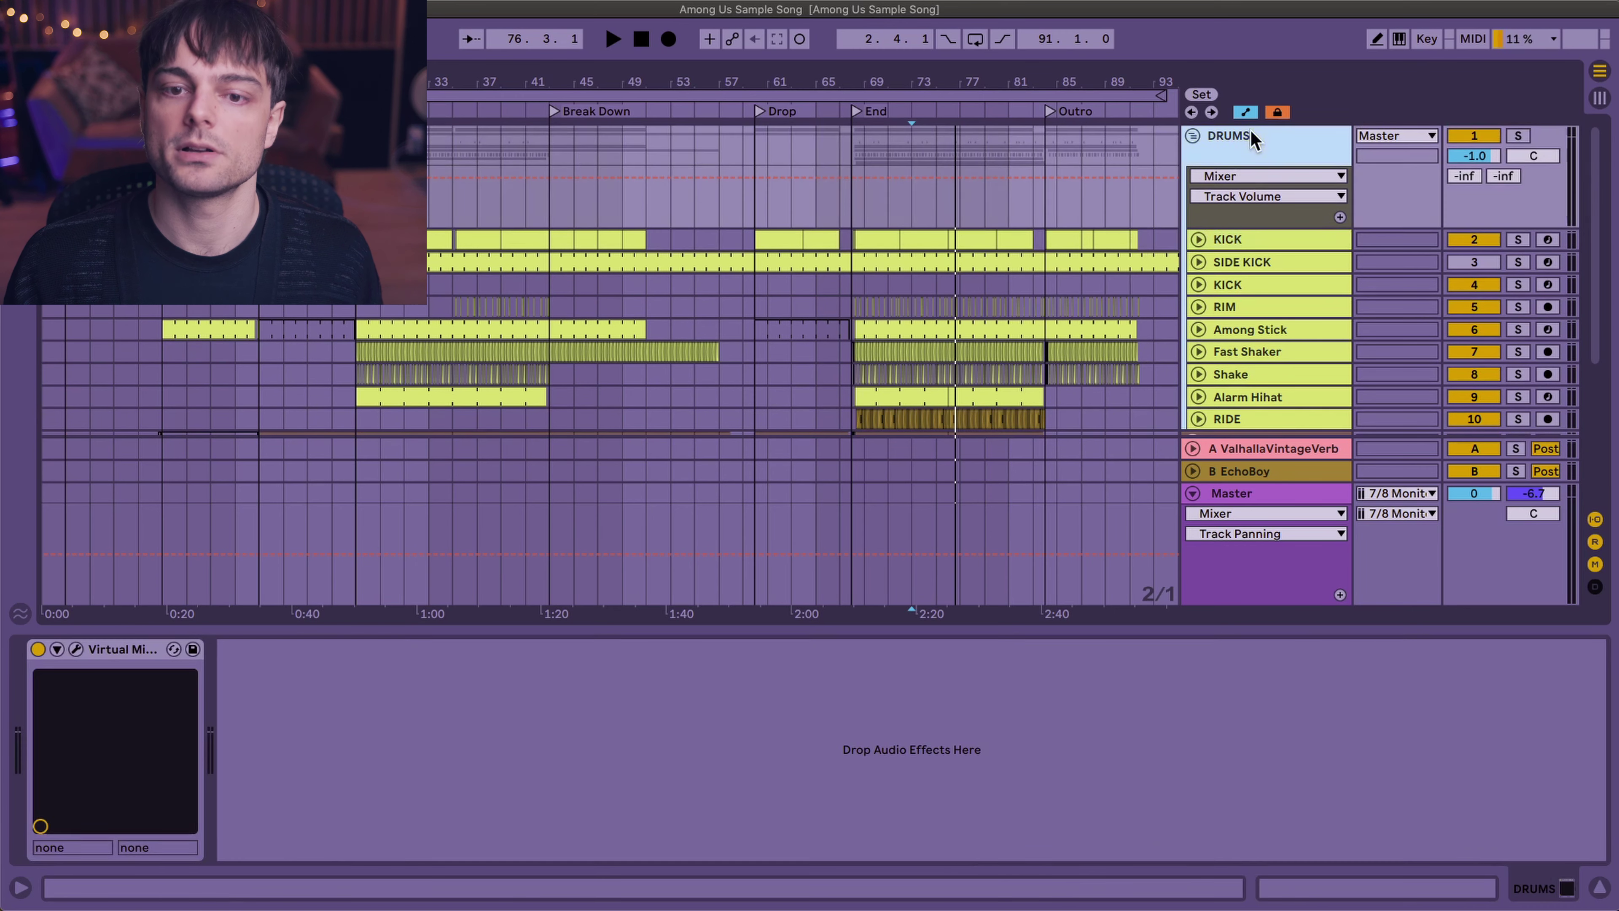
{"action": "left_click", "coordinate": [1227, 240]}
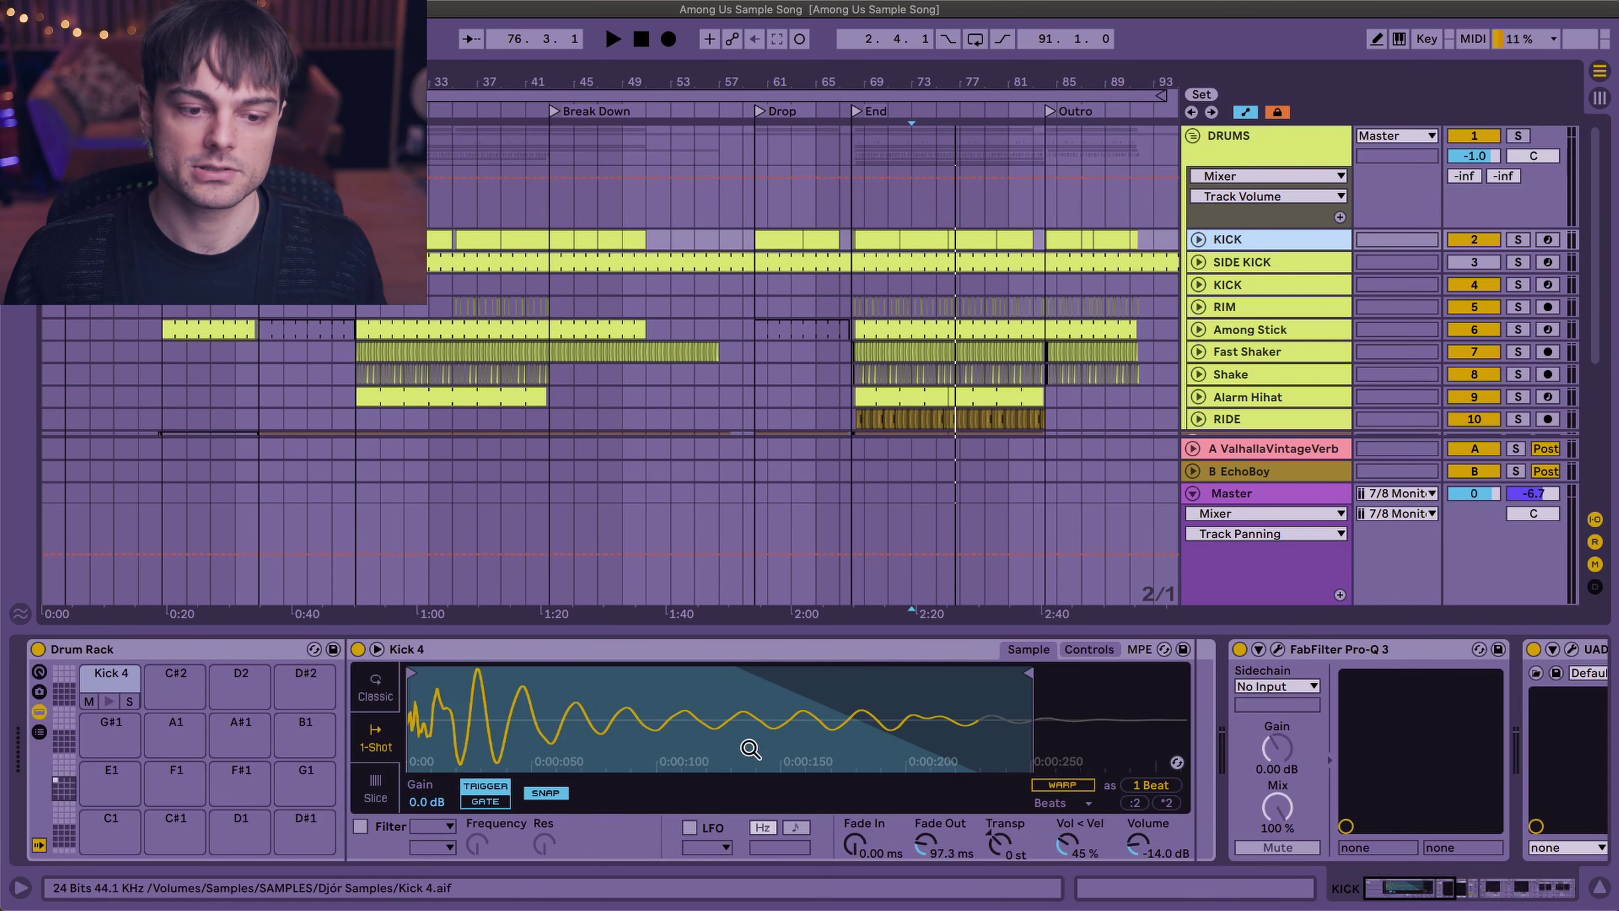
- Inspect the FabFilter Pro-Q 3 and UAD EMT 250 plug-in windows on the KICK track, closing each one
{"action": "scroll", "coordinate": [1204, 794], "scroll_direction": "right", "scroll_amount": 10}
{"action": "scroll", "coordinate": [1204, 795], "scroll_direction": "right", "scroll_amount": 3}
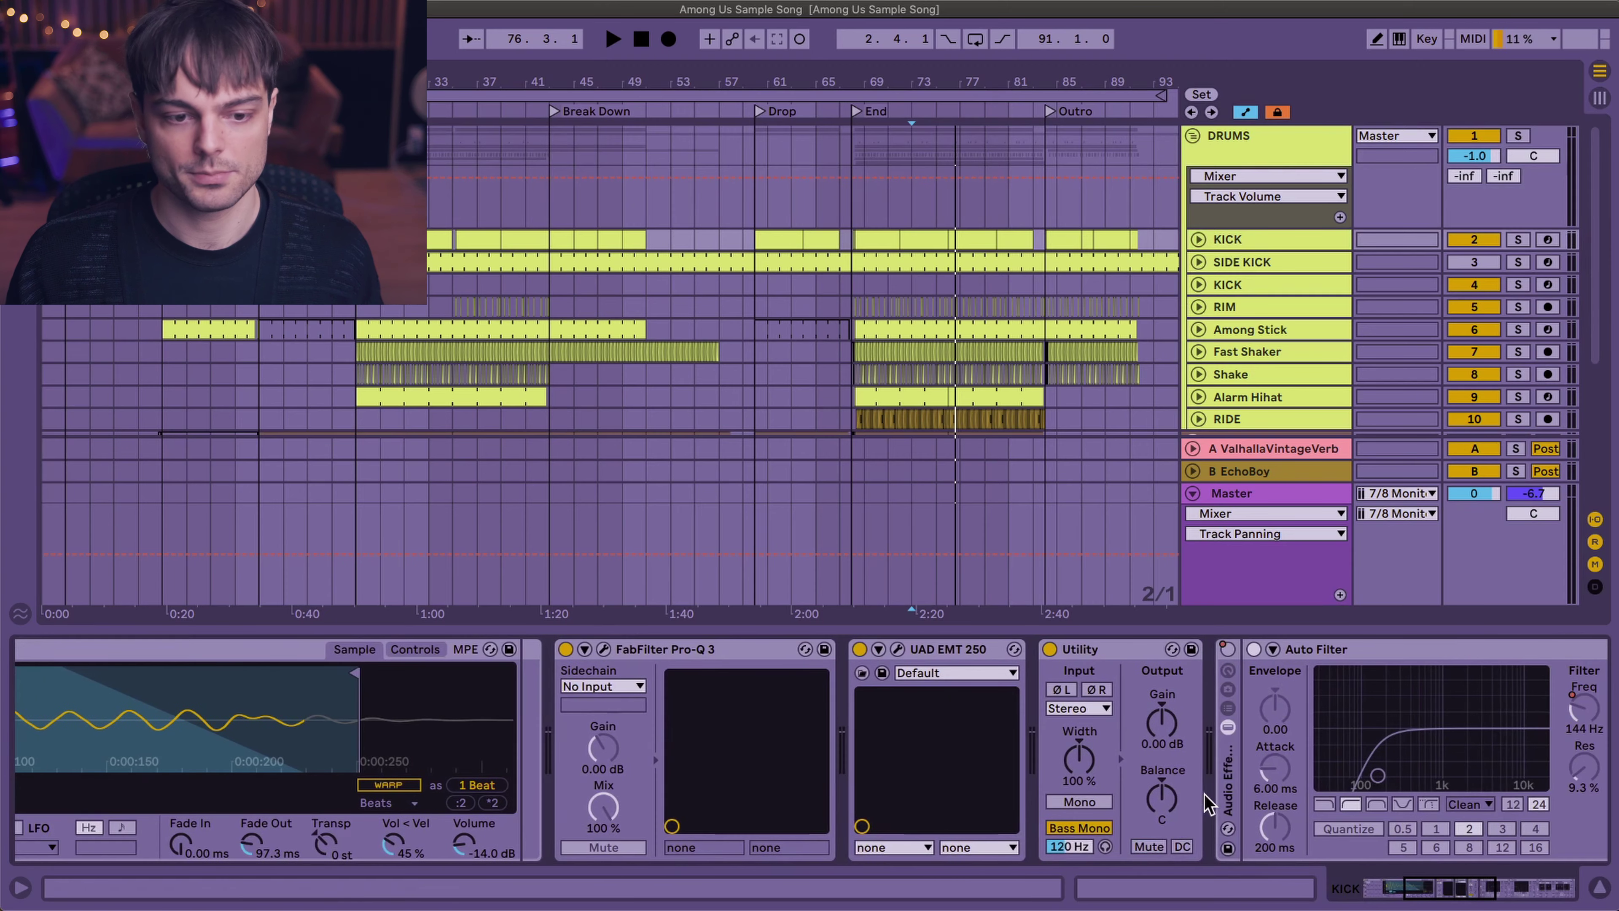
{"action": "left_click", "coordinate": [603, 650]}
{"action": "left_click_drag", "start_coordinate": [1232, 203], "coordinate": [1088, 53]}
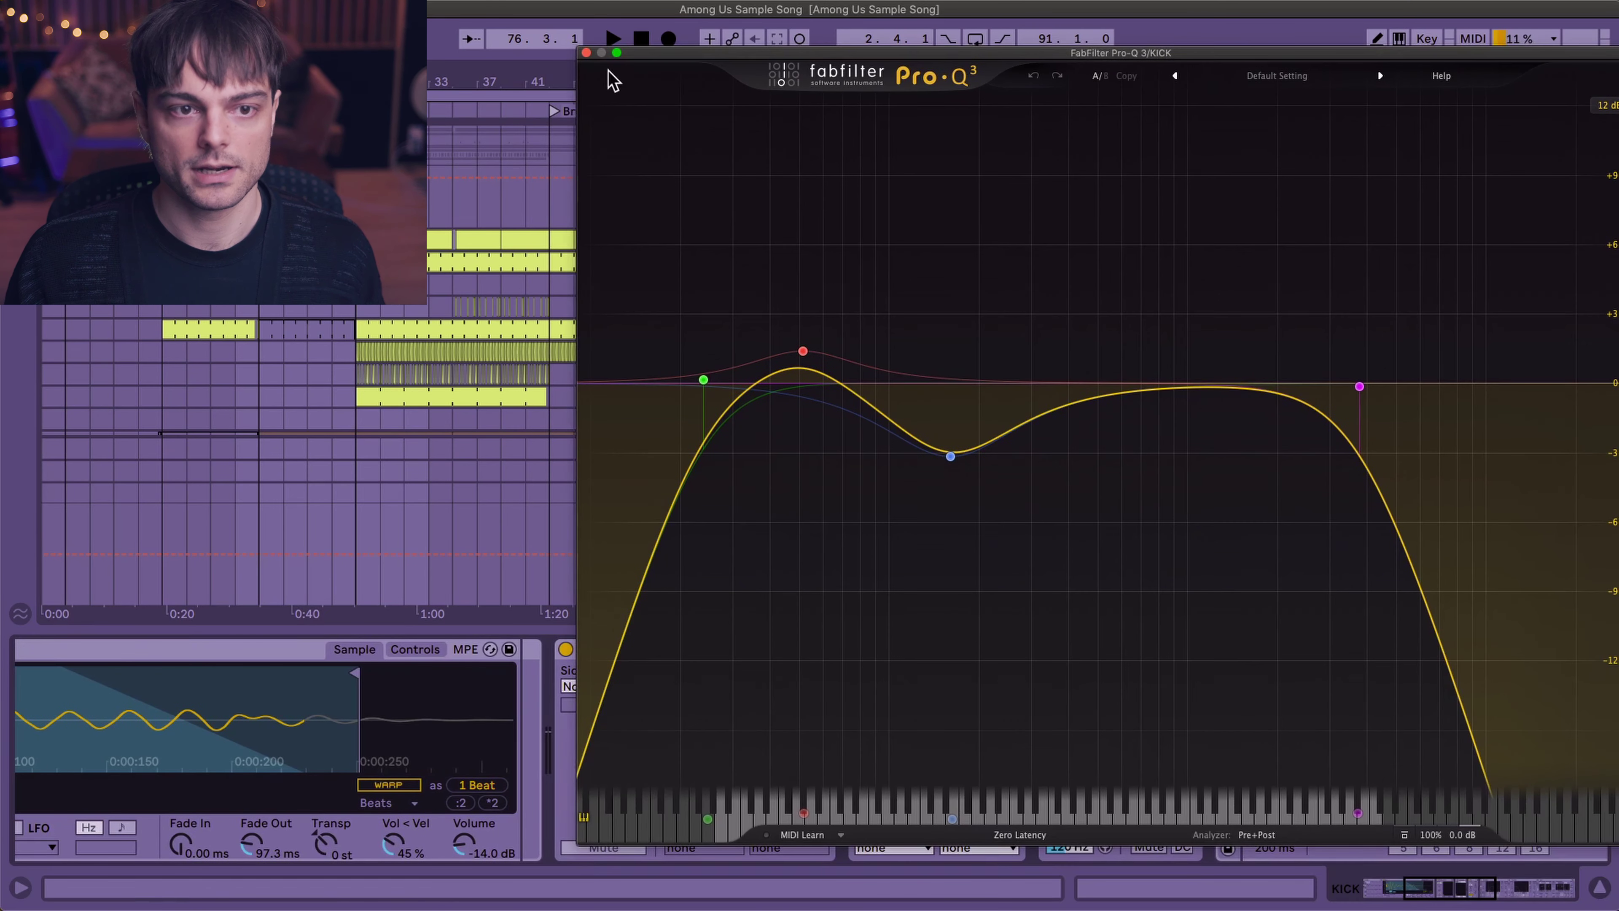
{"action": "left_click", "coordinate": [585, 53]}
{"action": "left_click", "coordinate": [897, 650]}
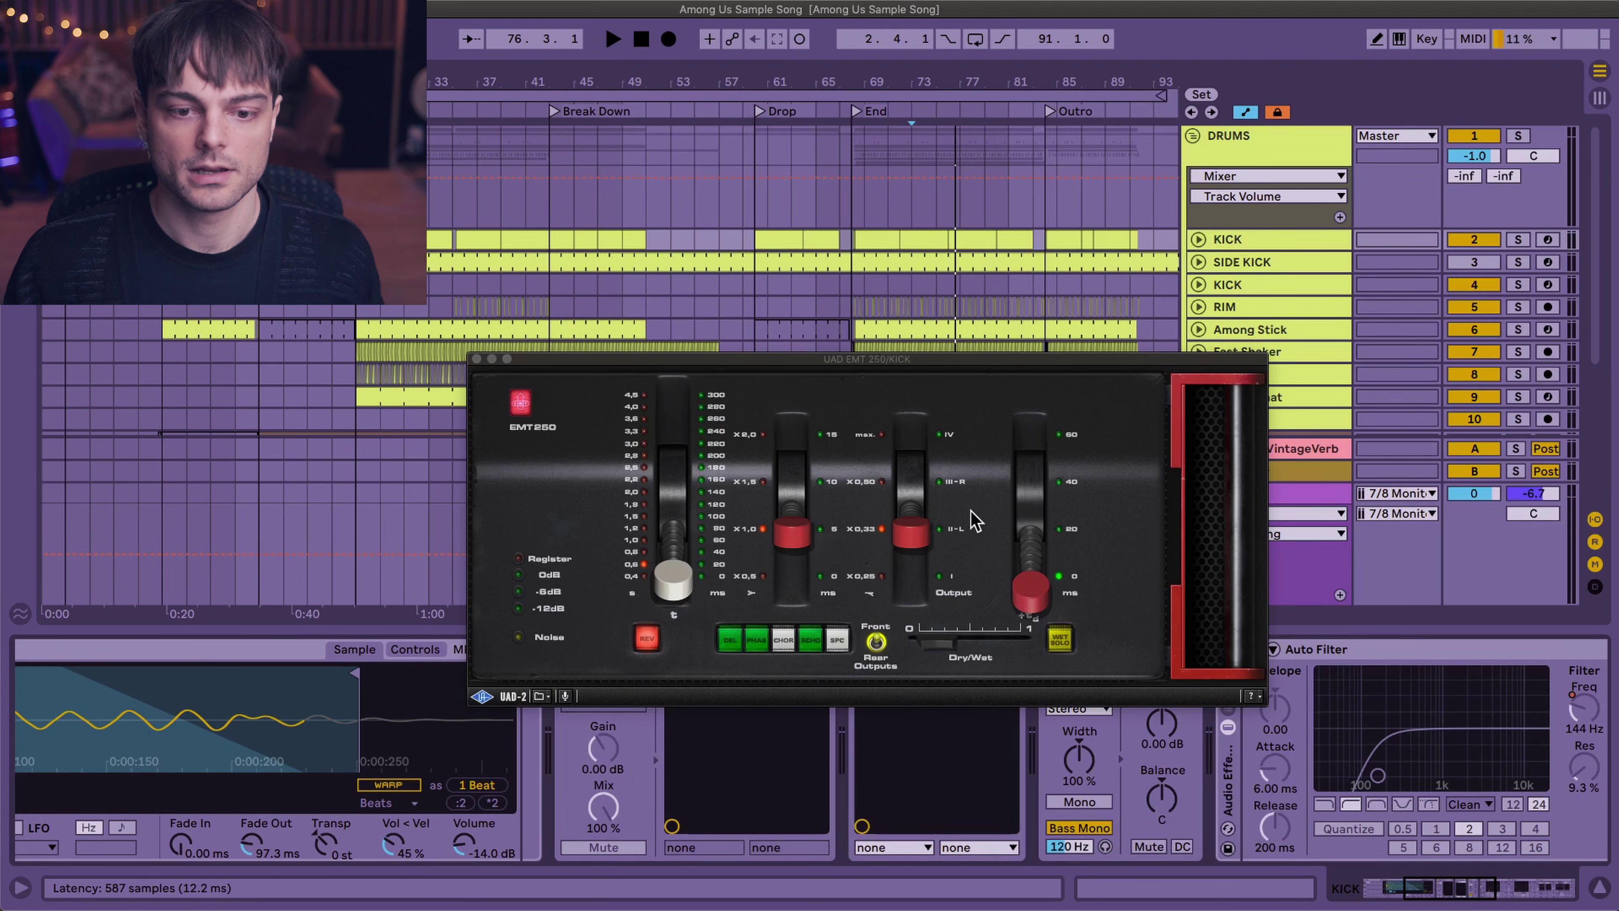
{"action": "left_click", "coordinate": [476, 359]}
- Examine the Utility, Auto Filter and Reverb devices further along the KICK track's chain
{"action": "scroll", "coordinate": [901, 717], "scroll_direction": "right", "scroll_amount": 5}
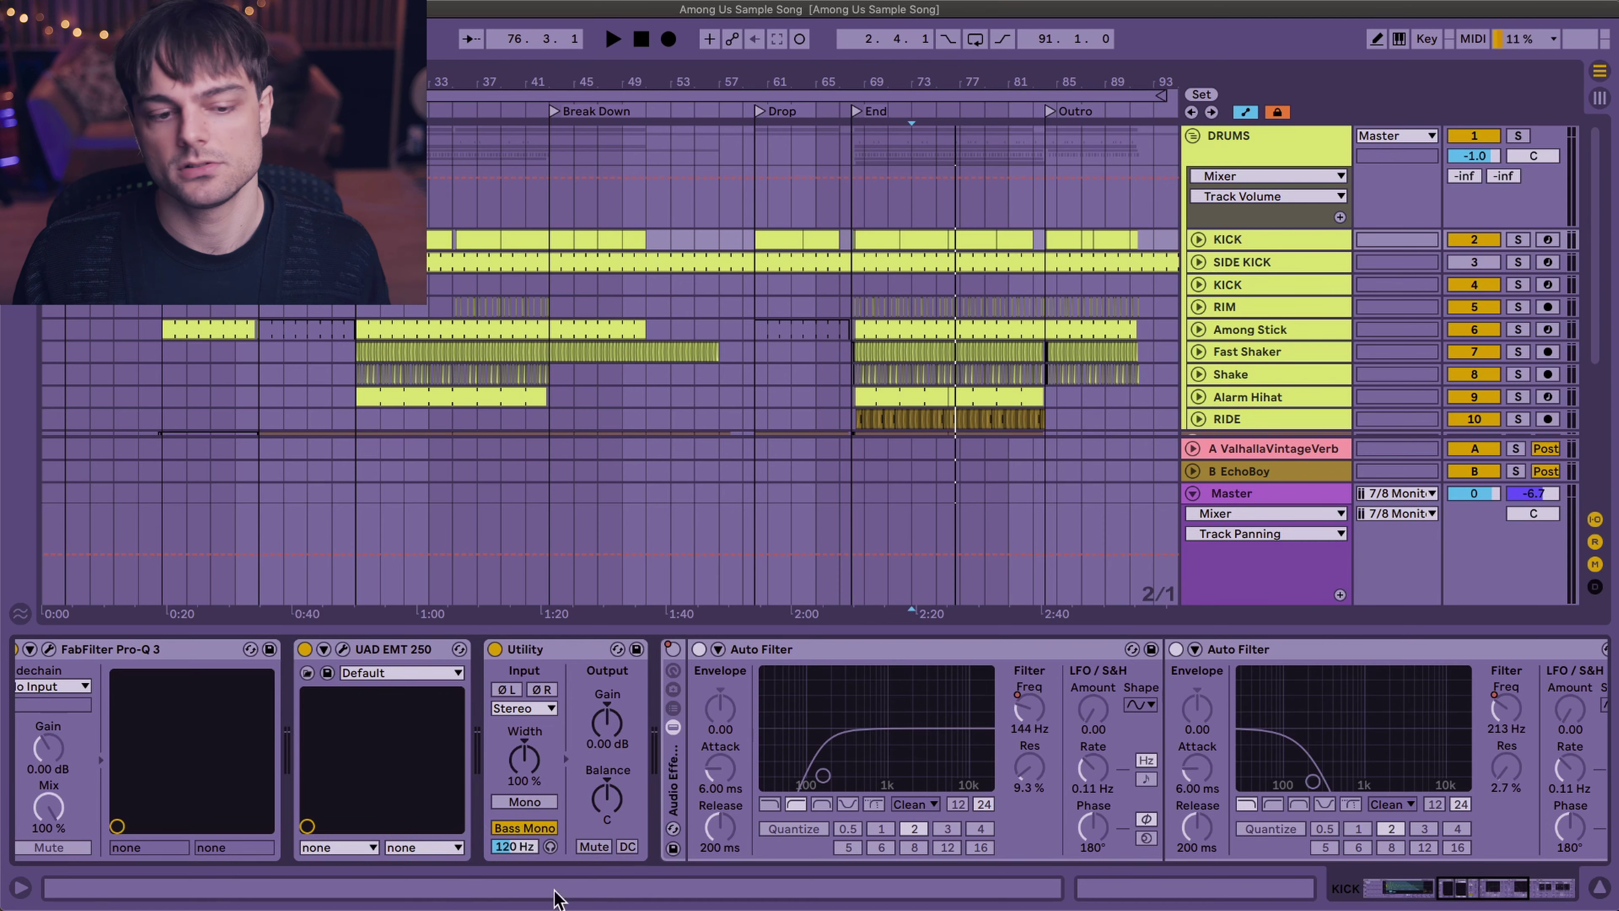
{"action": "scroll", "coordinate": [795, 751], "scroll_direction": "right", "scroll_amount": 5}
{"action": "scroll", "coordinate": [994, 669], "scroll_direction": "right", "scroll_amount": 2}
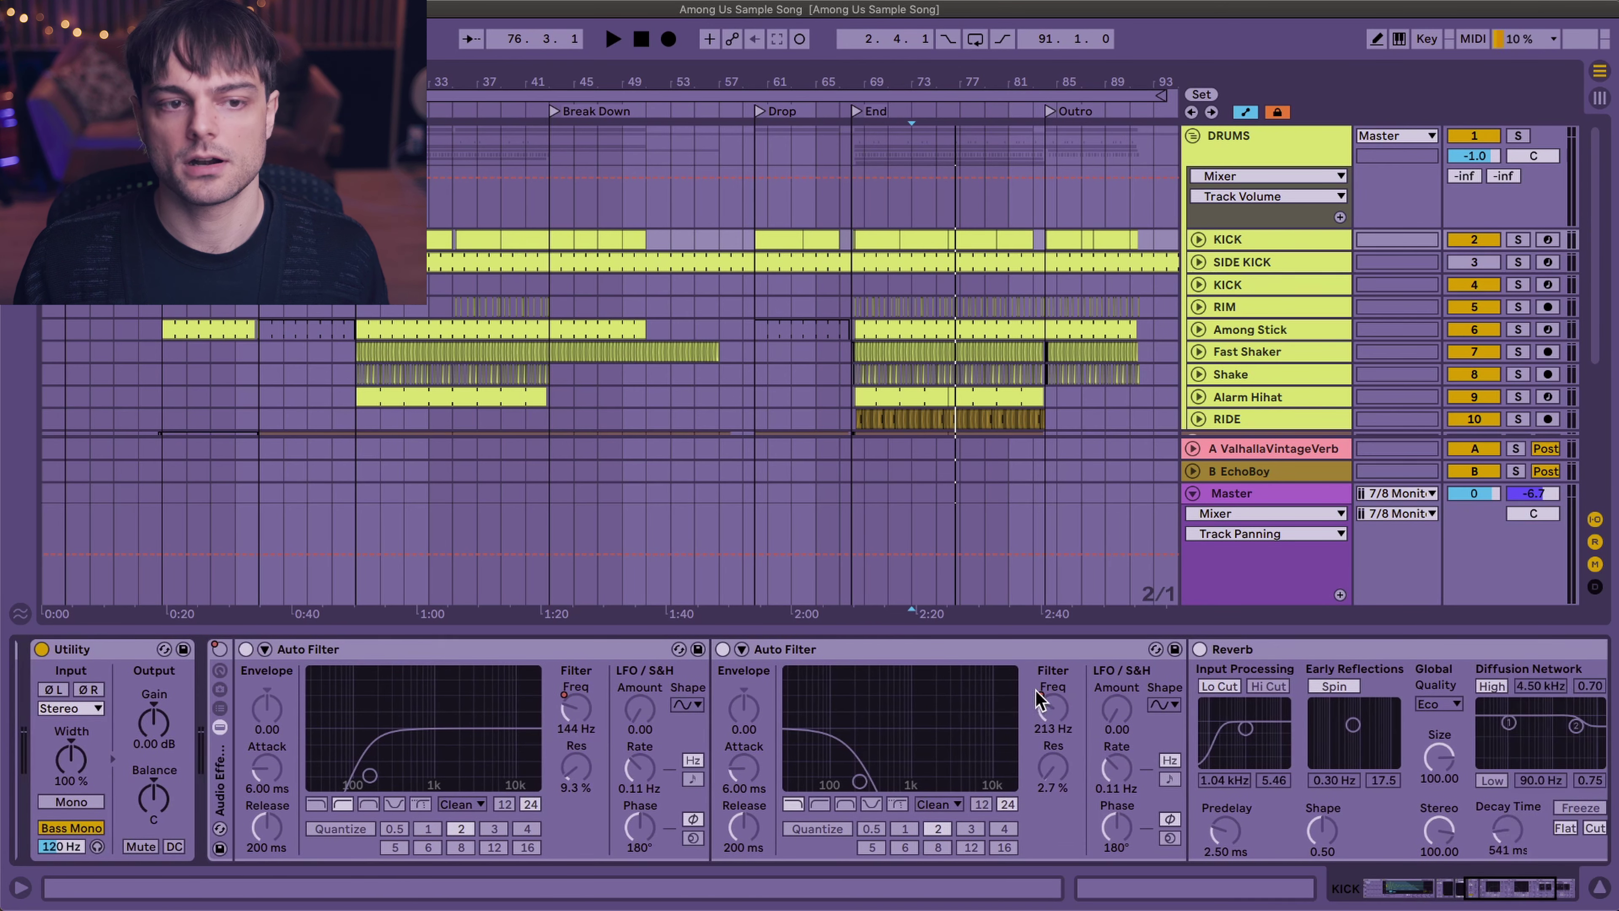
- Solo the DRUMS group and play it from around bar 51 in the Break Down section
{"action": "left_click", "coordinate": [640, 220]}
{"action": "left_click", "coordinate": [1518, 136]}
{"action": "key", "text": "space"}
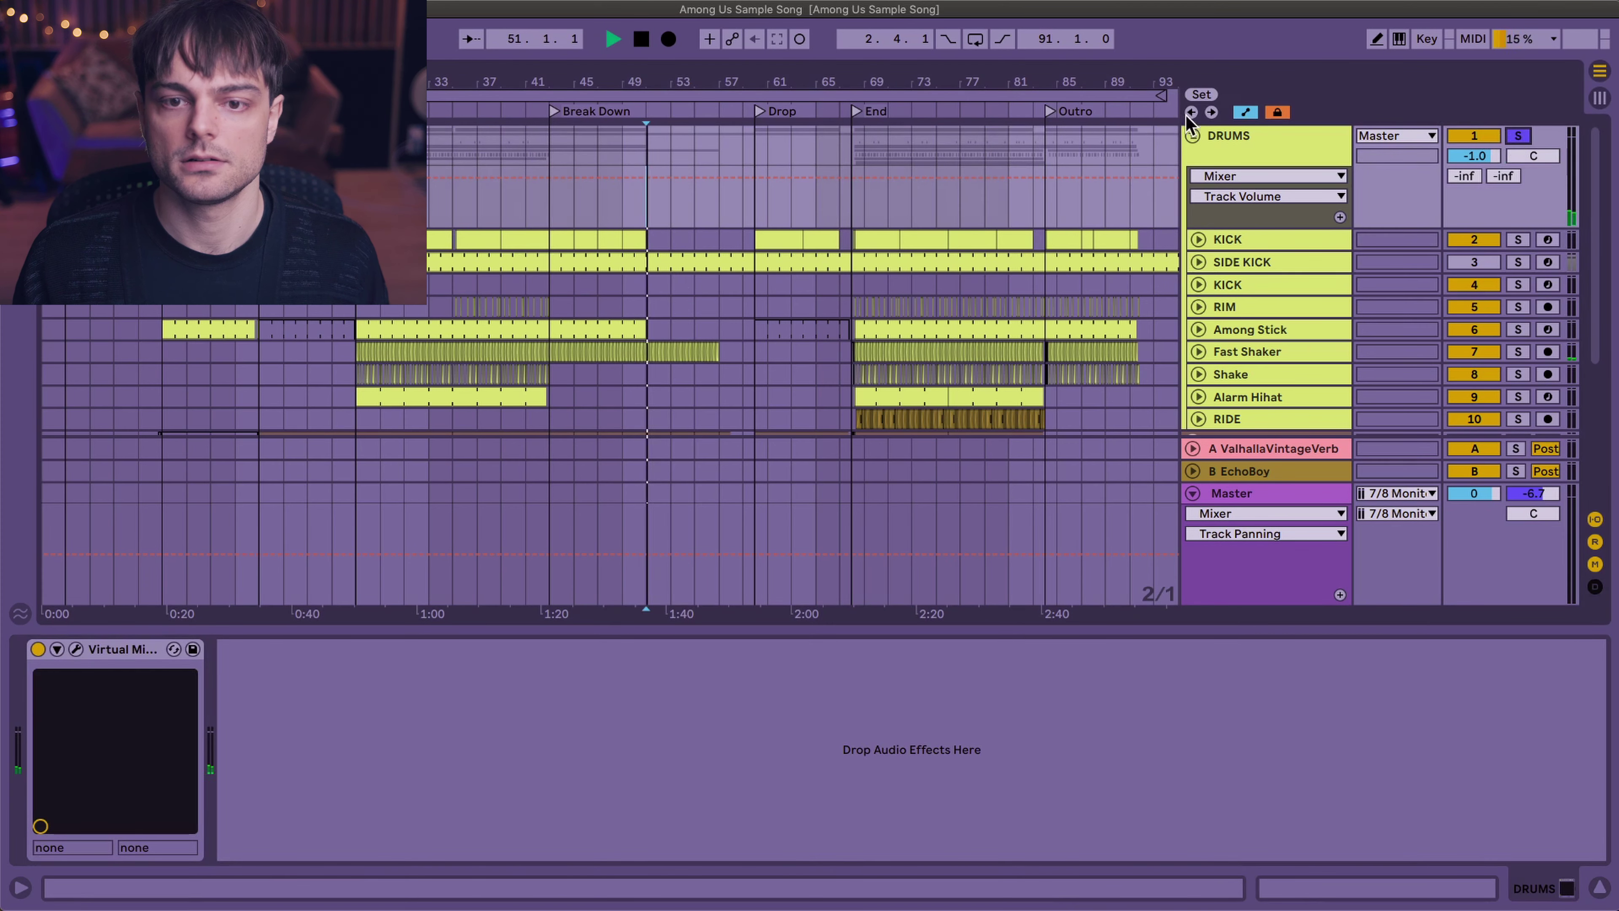
- Unfold the KICK track and examine its Auto Filter Frequency automation across the Break Down
{"action": "left_click", "coordinate": [1249, 239]}
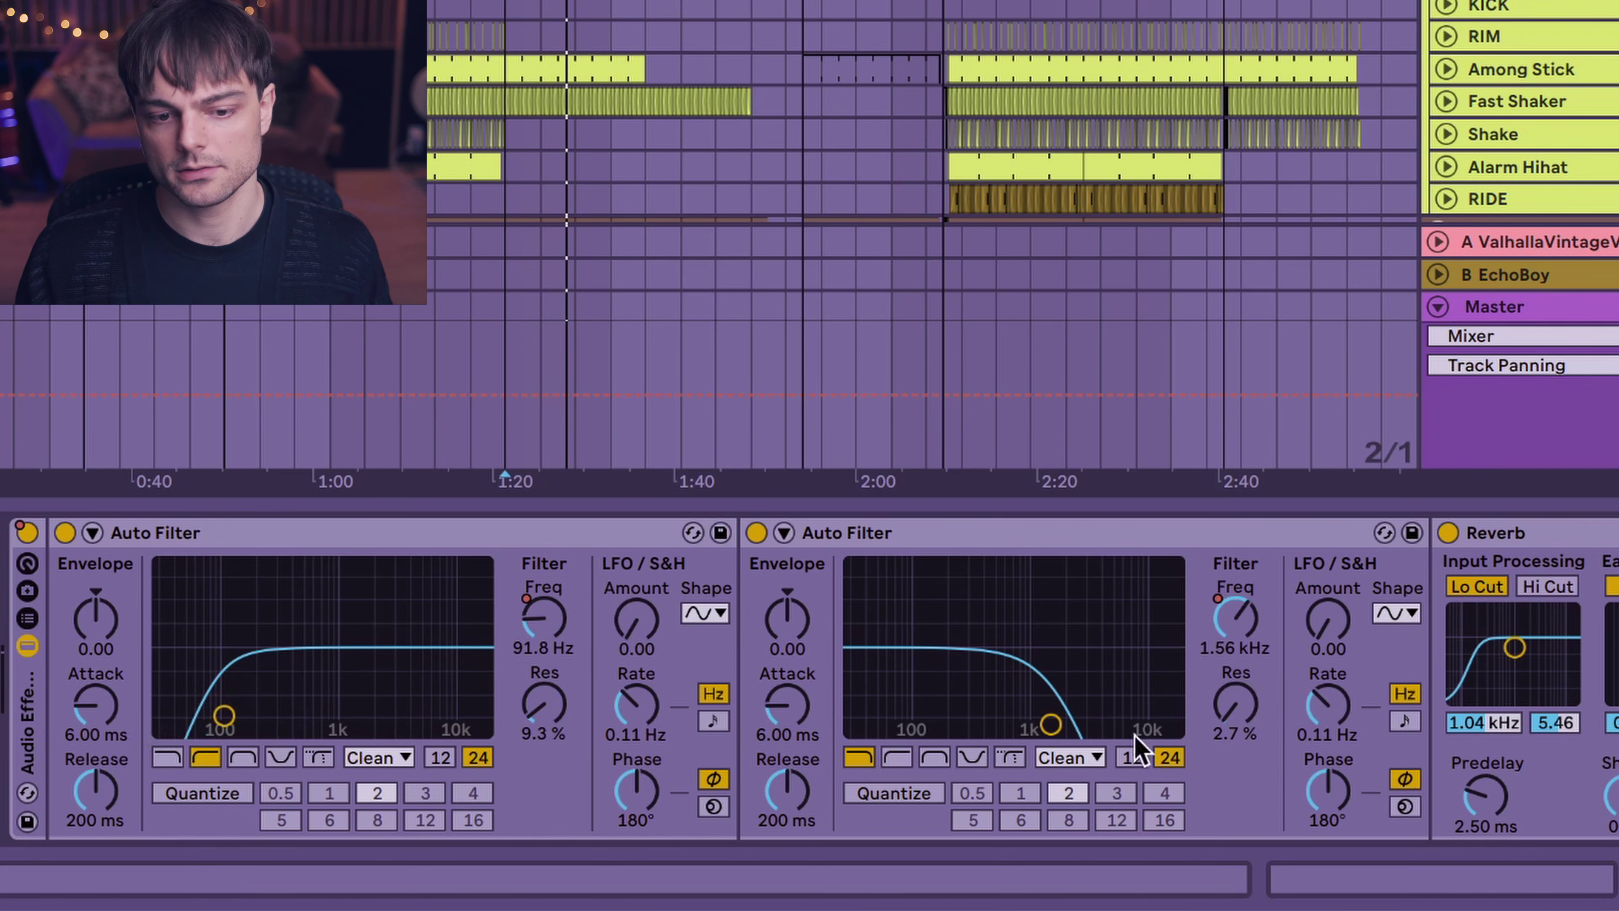
{"action": "scroll", "coordinate": [886, 596], "scroll_direction": "right", "scroll_amount": 3}
{"action": "scroll", "coordinate": [921, 111], "scroll_direction": "up", "scroll_amount": 3}
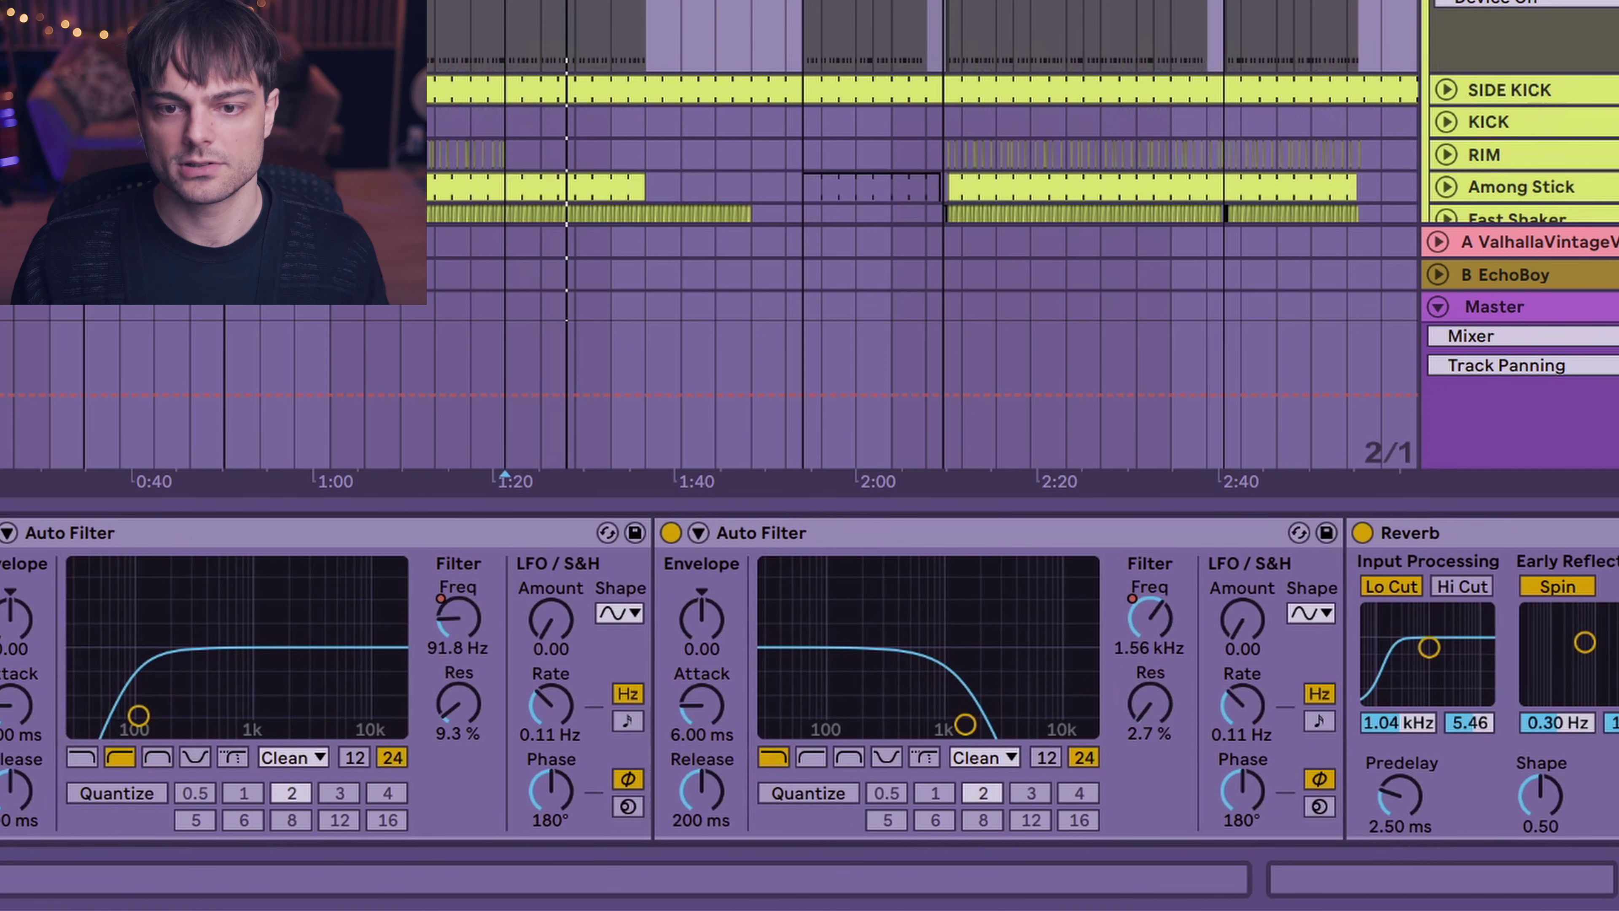
{"action": "left_click", "coordinate": [1523, 336]}
{"action": "left_click", "coordinate": [1508, 172]}
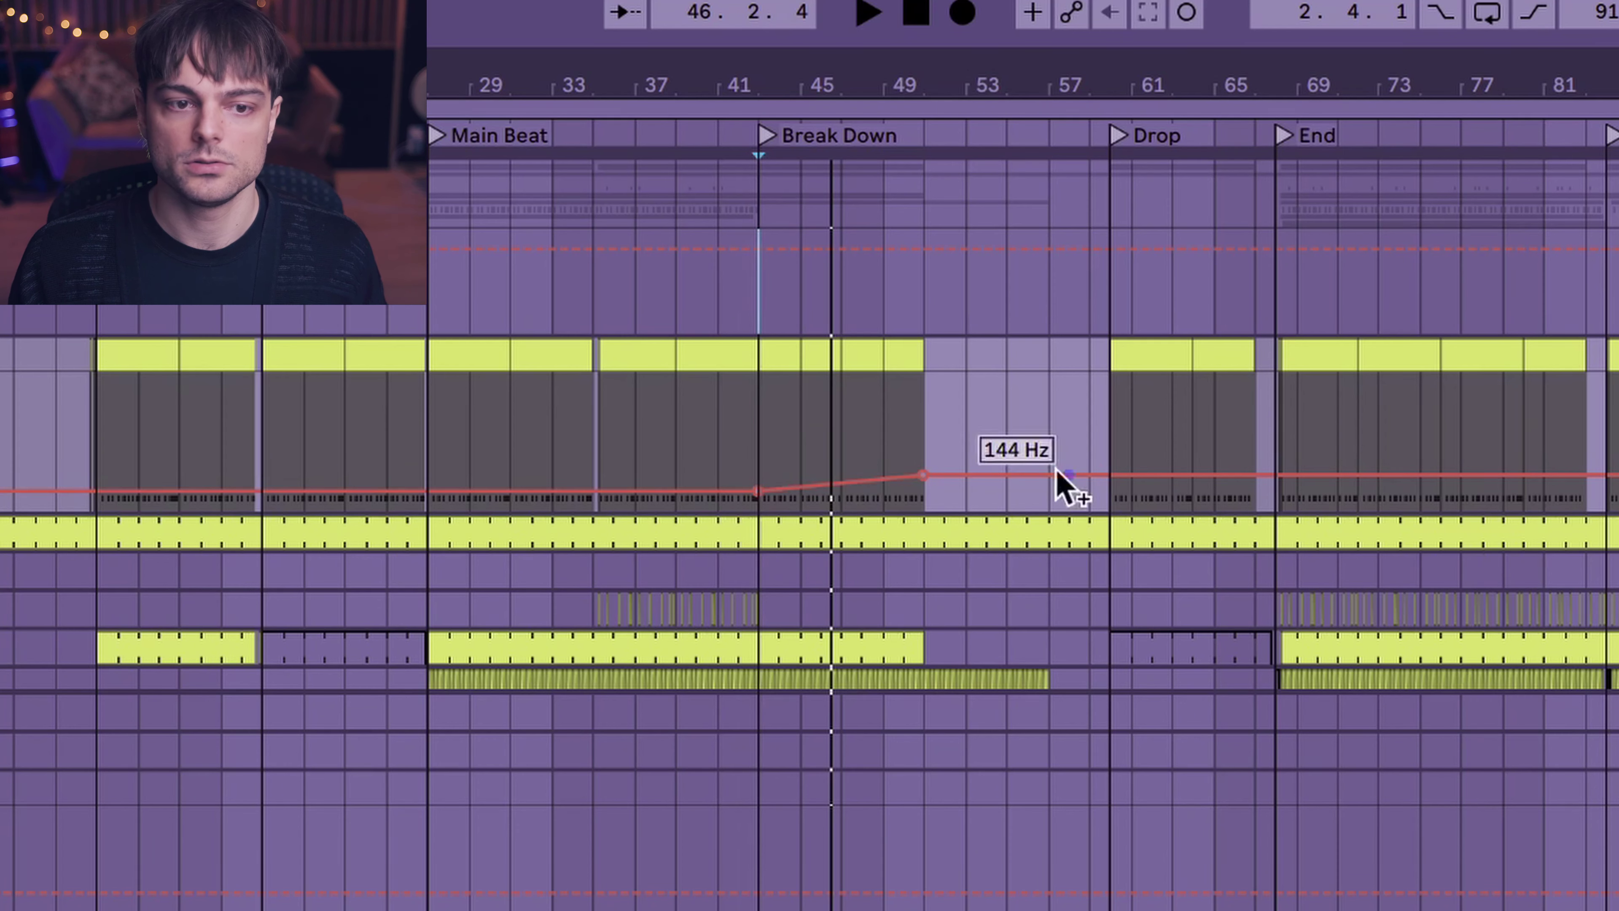
{"action": "left_click_drag", "start_coordinate": [755, 485], "coordinate": [758, 491]}
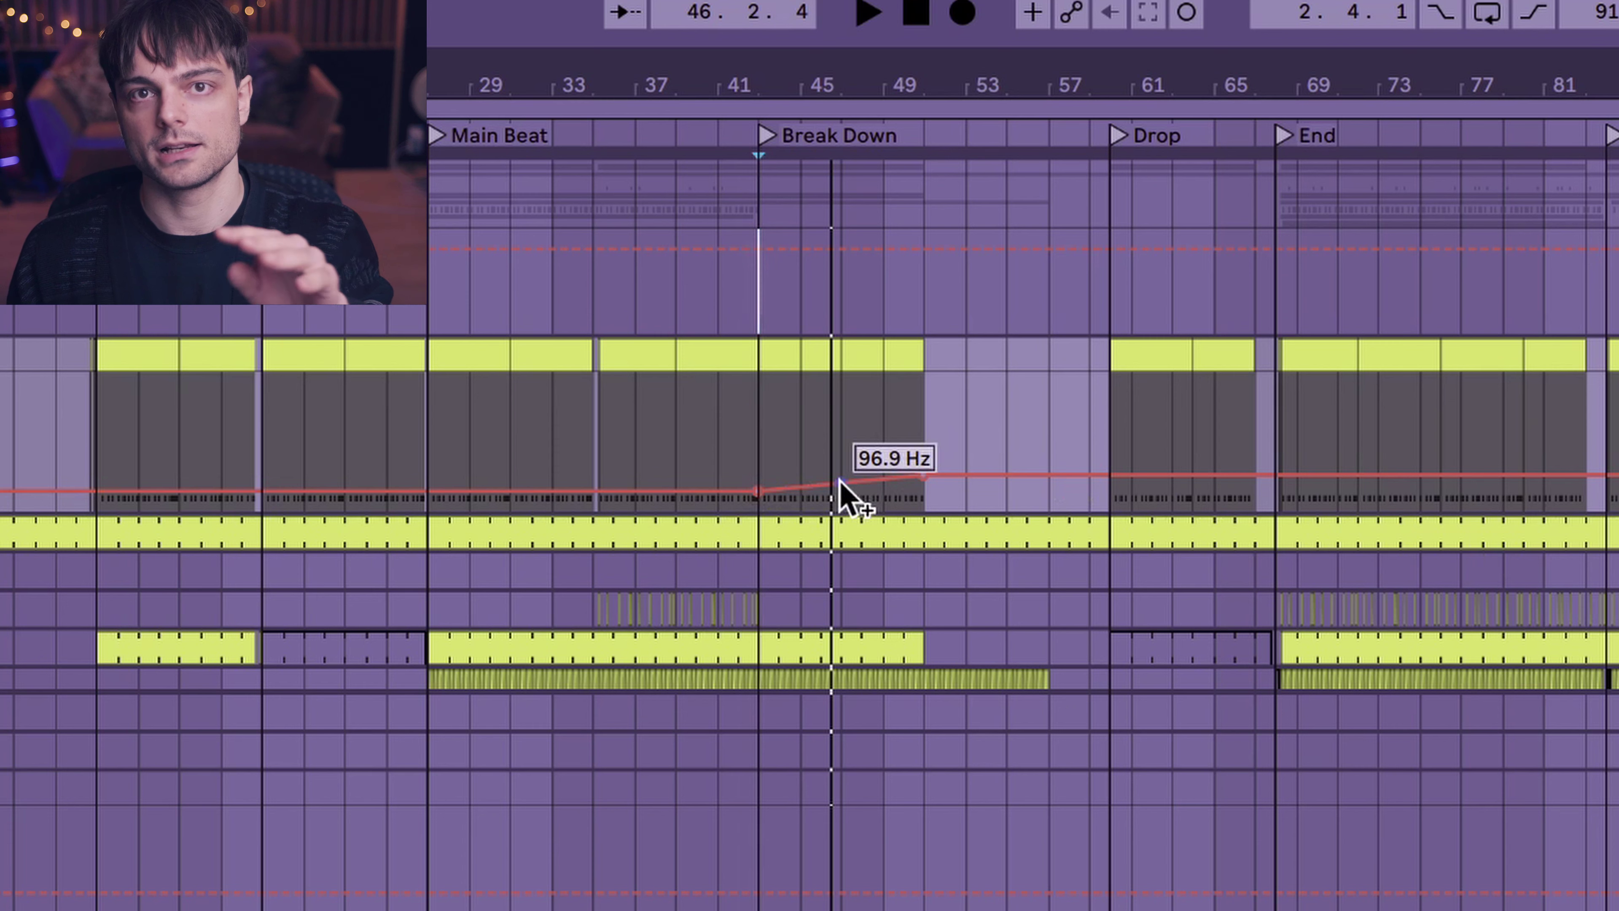
- Play the first bars of the Break Down to hear the kick's filter automation, and stop
{"action": "left_click", "coordinate": [763, 422]}
{"action": "key", "text": "space"}
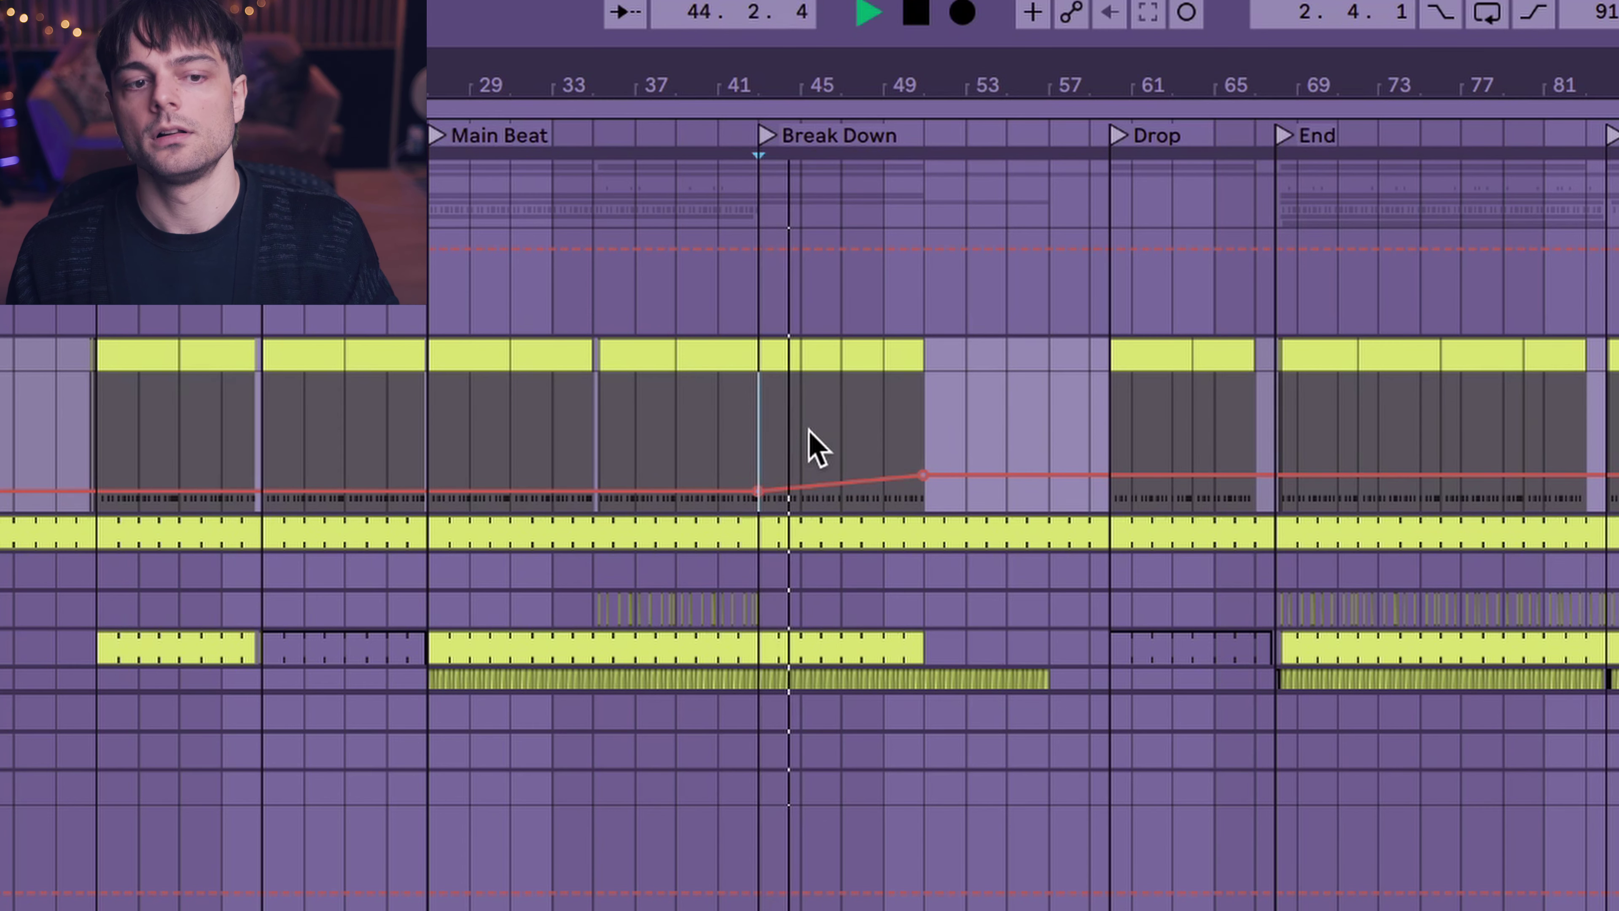
{"action": "key", "text": "space"}
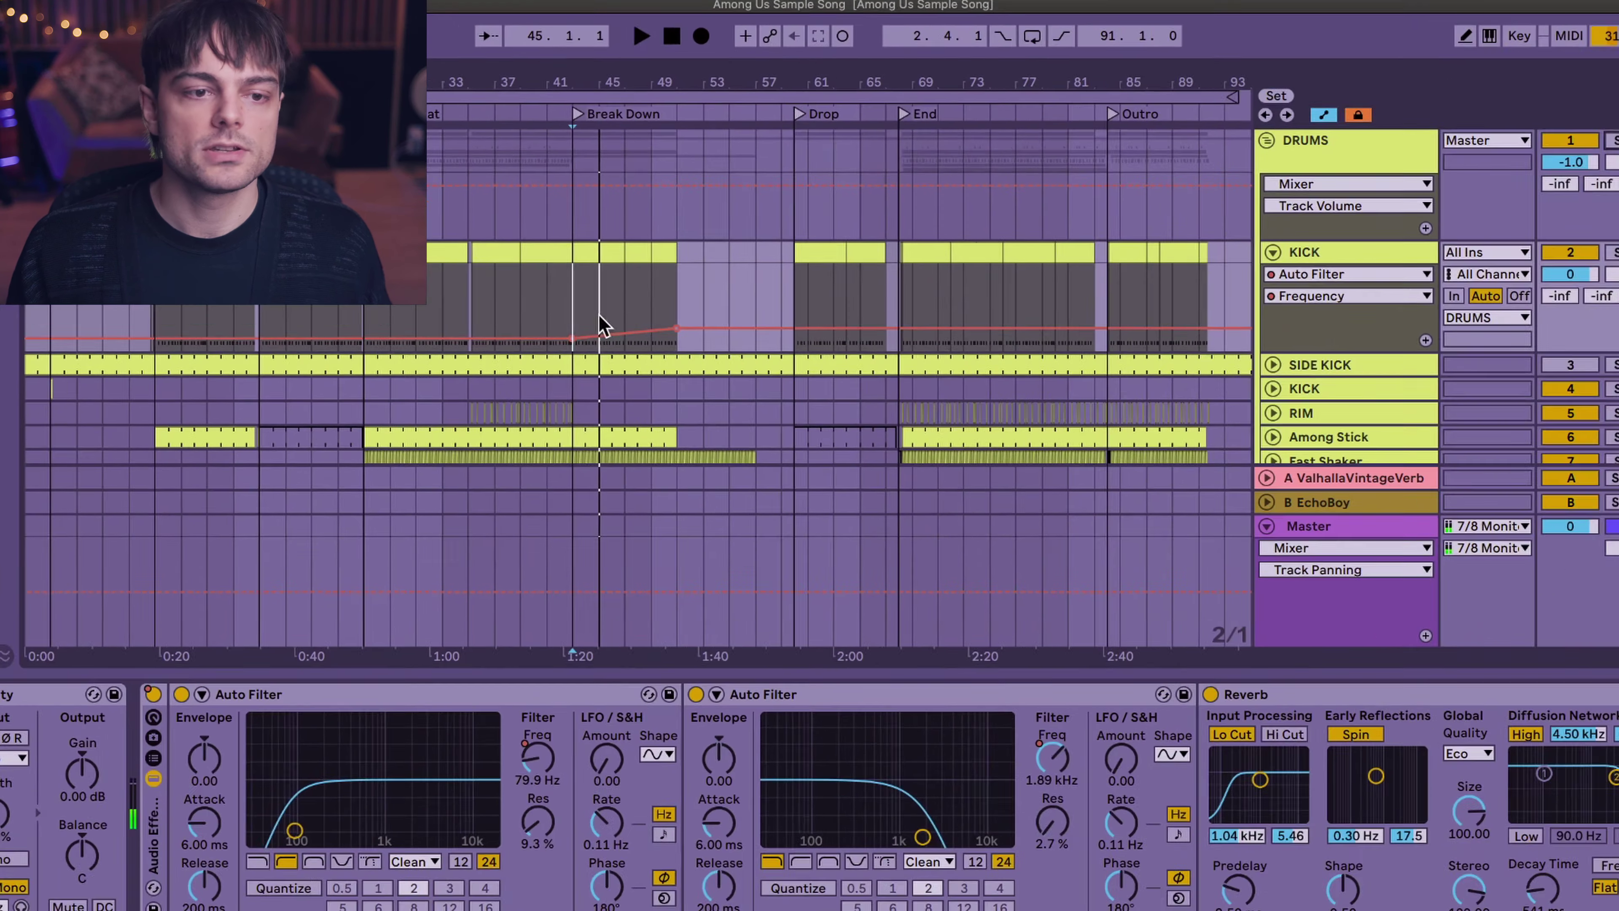
- Play from bar 42 into the Break Down and examine the KICK track's second Auto Filter and its Reverb
{"action": "left_click", "coordinate": [721, 435]}
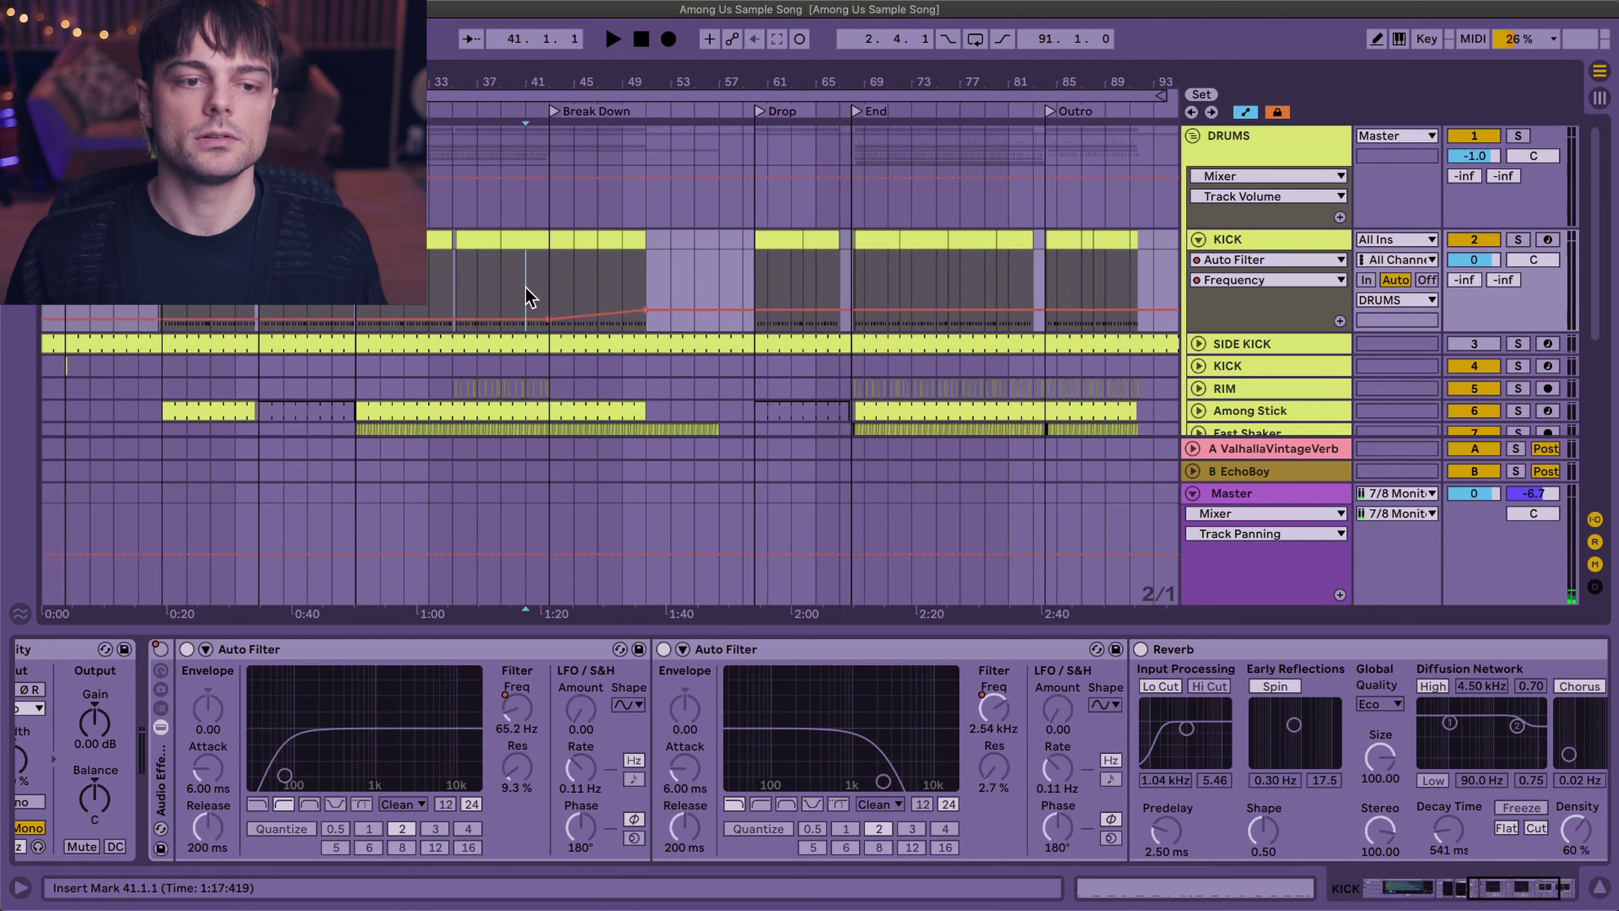
{"action": "key", "text": "plus"}
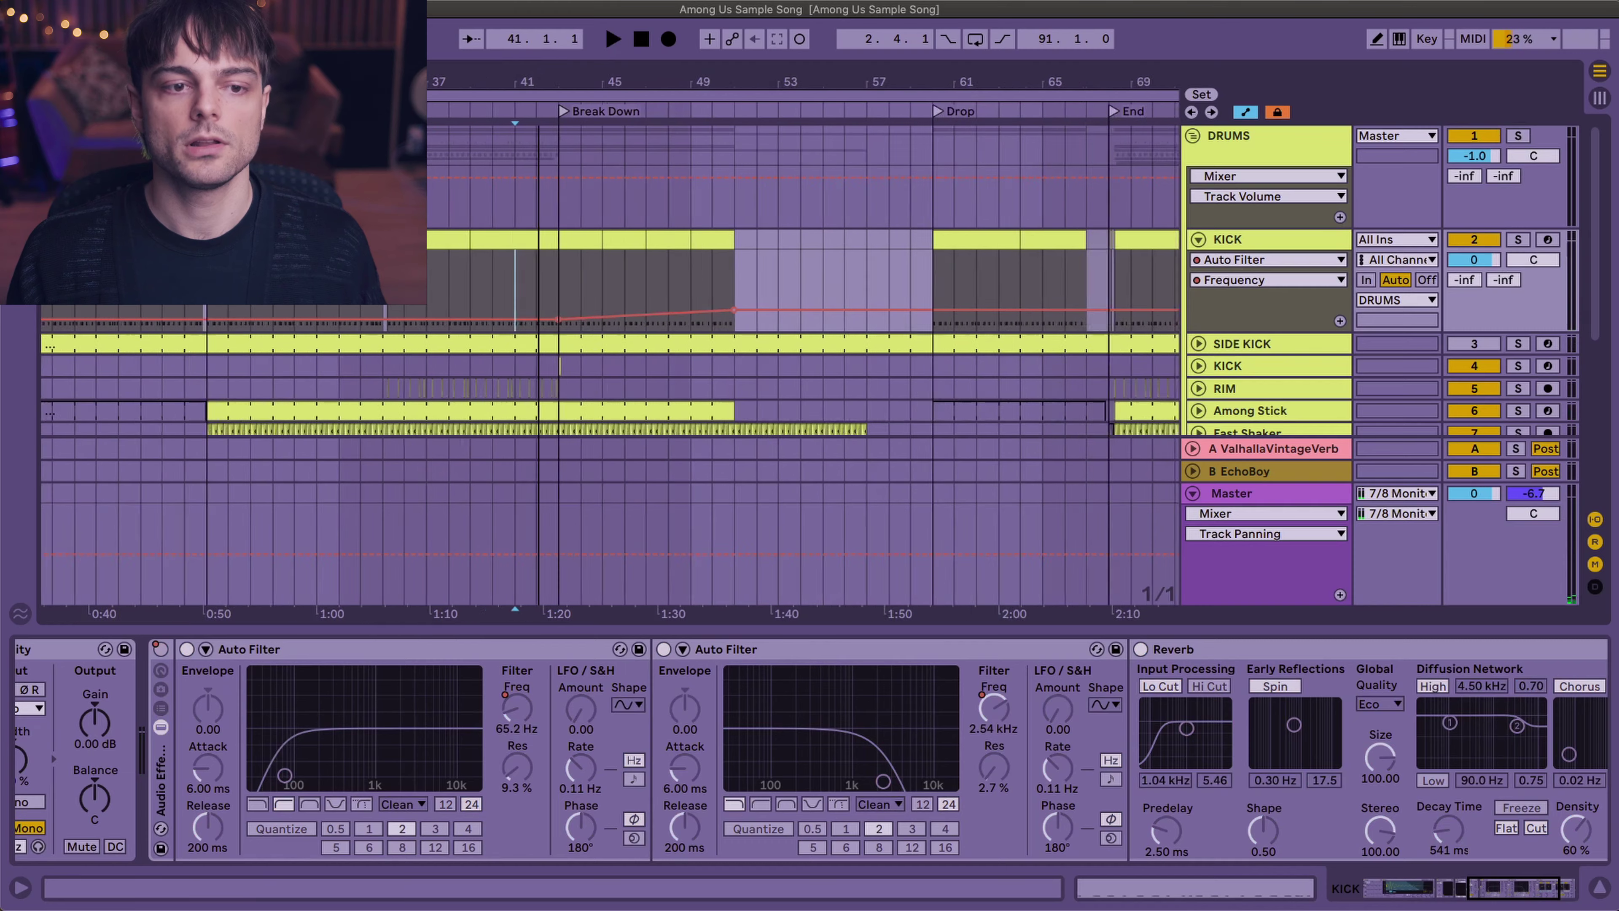
{"action": "left_click", "coordinate": [534, 283]}
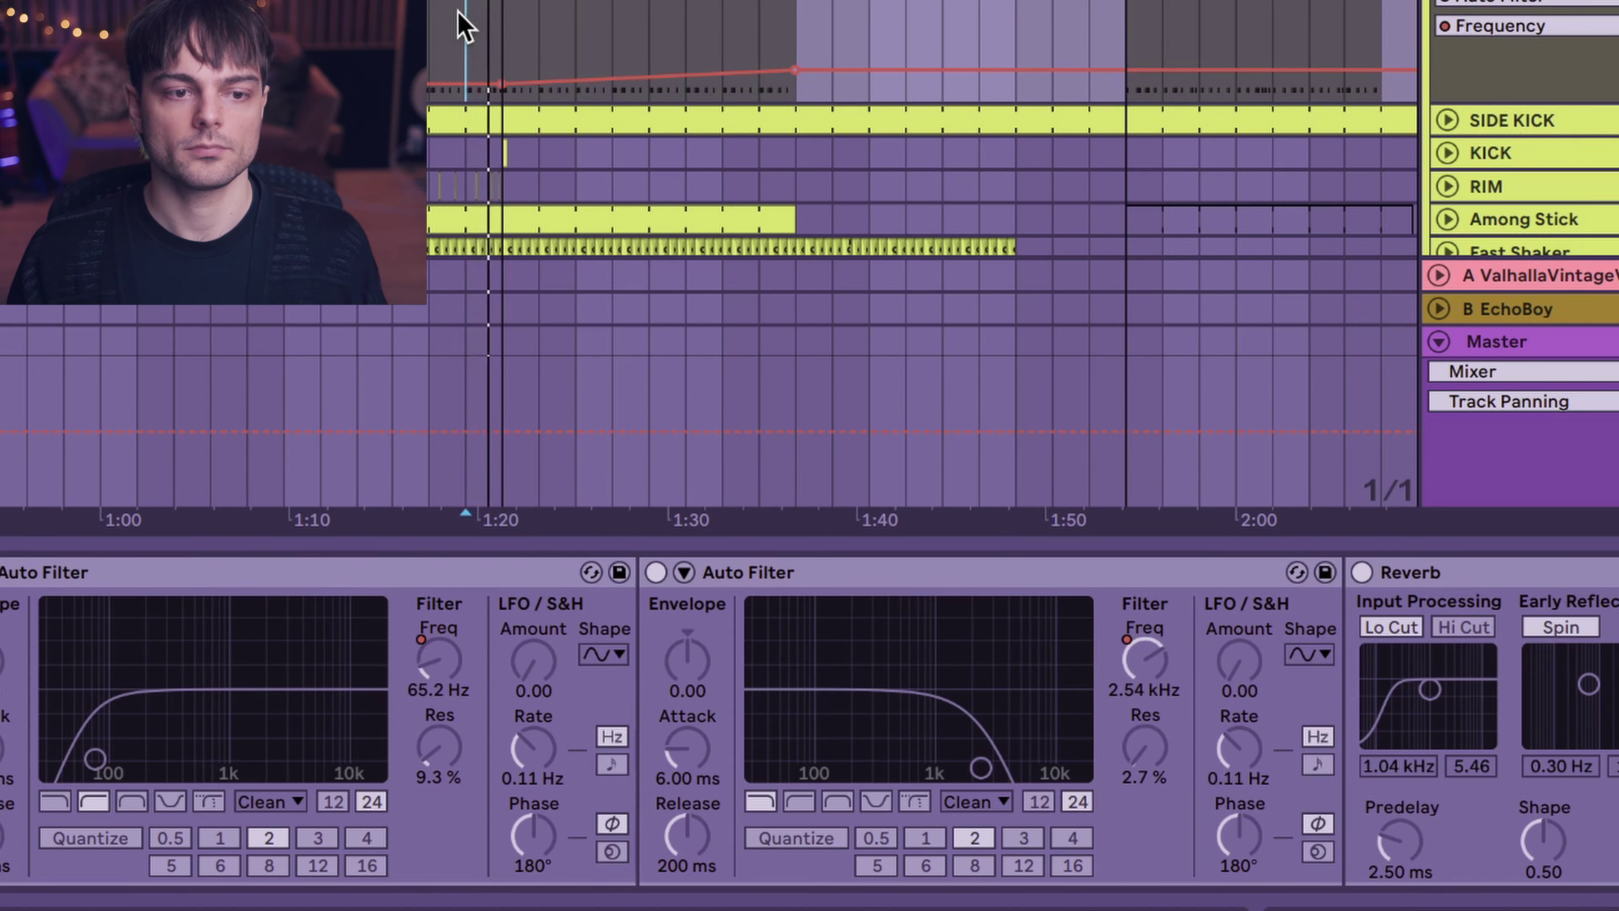
{"action": "key", "text": "space"}
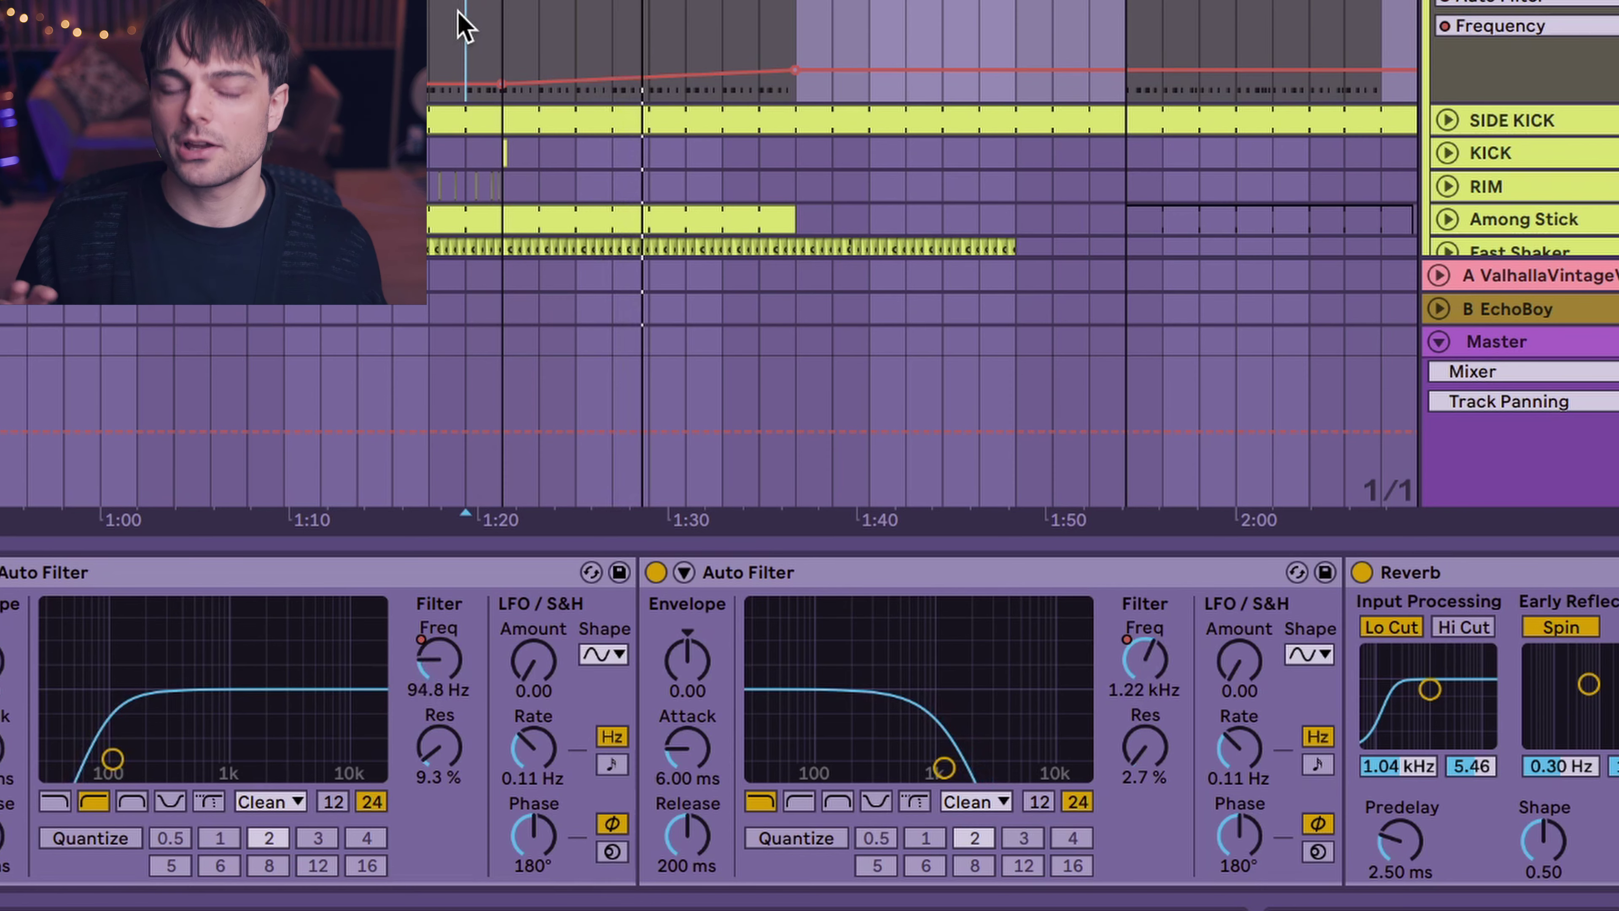
{"action": "scroll", "coordinate": [1020, 663], "scroll_direction": "right", "scroll_amount": 3}
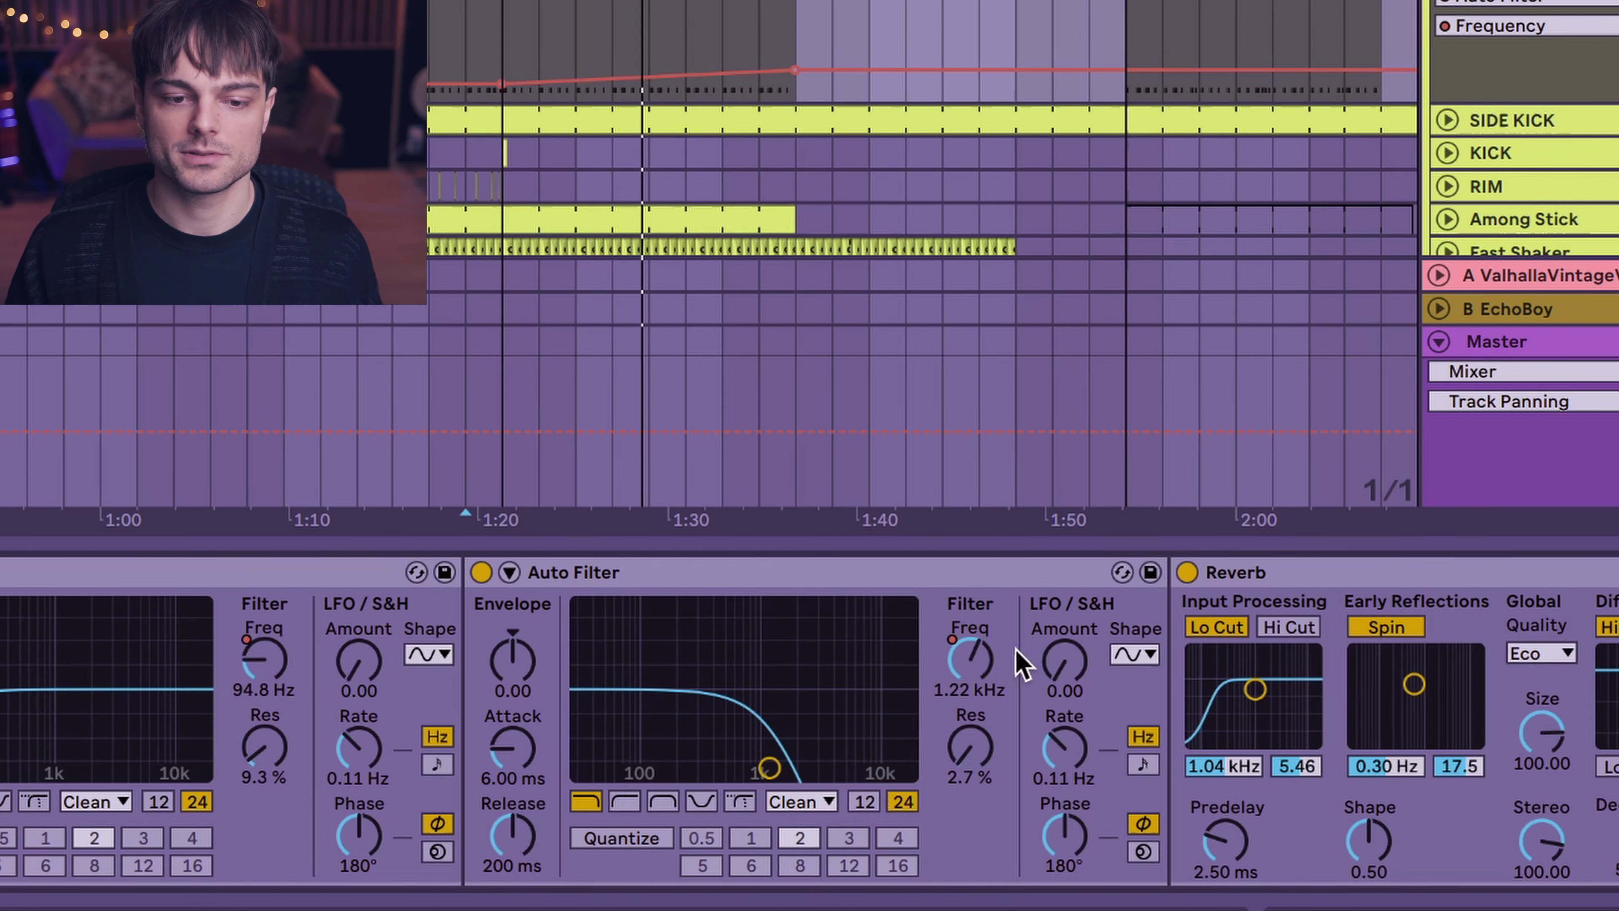
{"action": "scroll", "coordinate": [1434, 727], "scroll_direction": "right", "scroll_amount": 2}
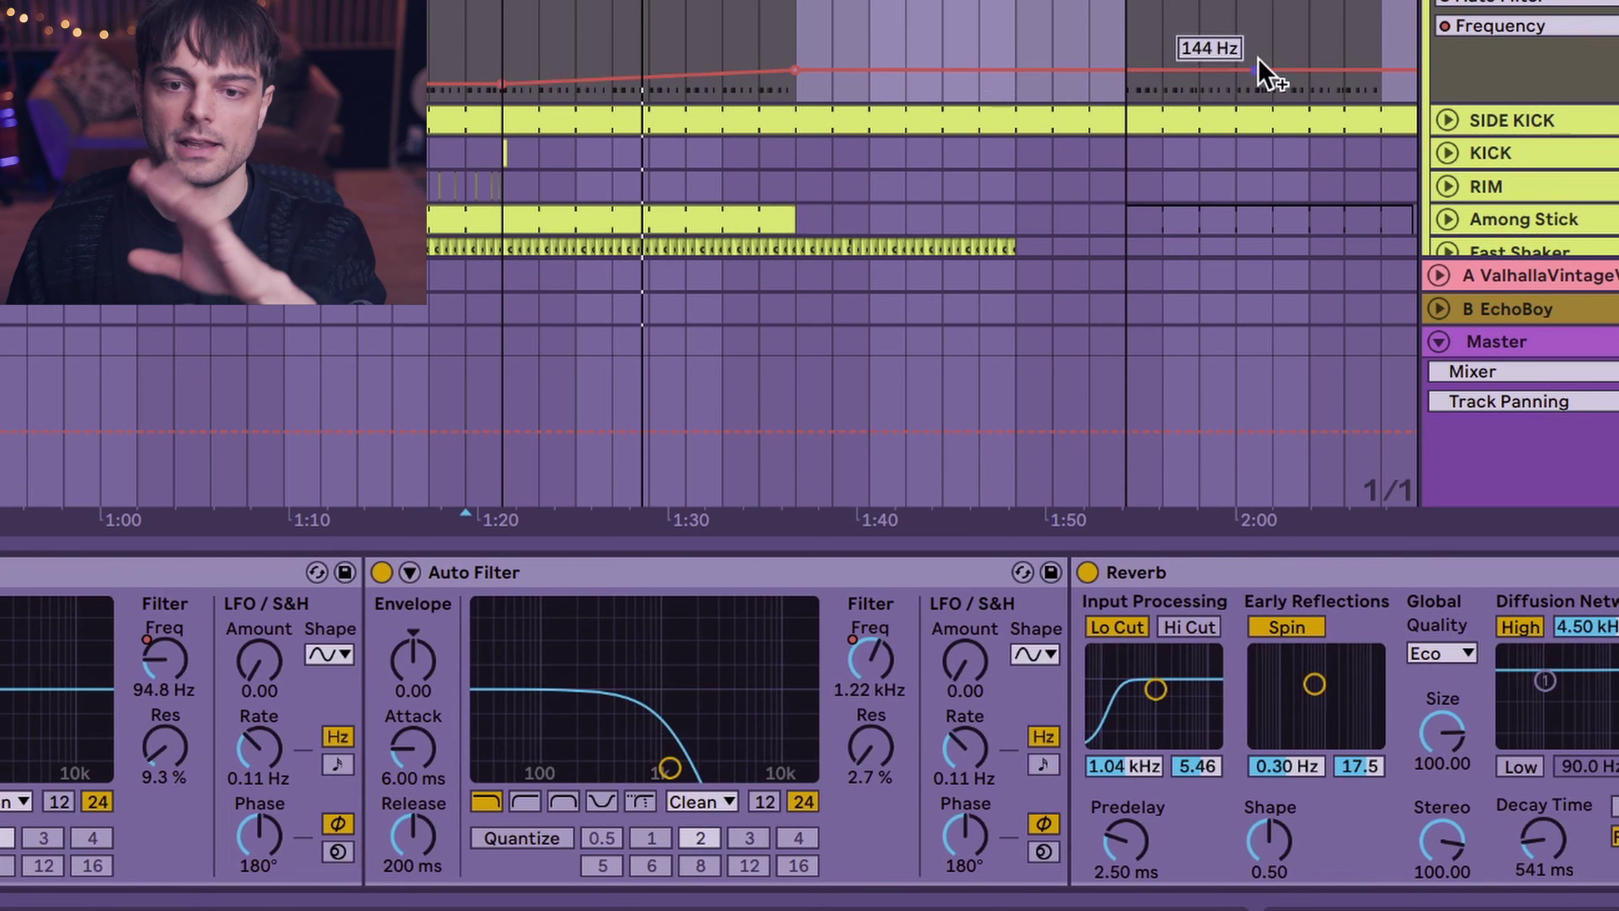
- Unfold the RIM track, solo it and play it from bar 35
{"action": "left_click", "coordinate": [1486, 187]}
{"action": "left_click", "coordinate": [1197, 365]}
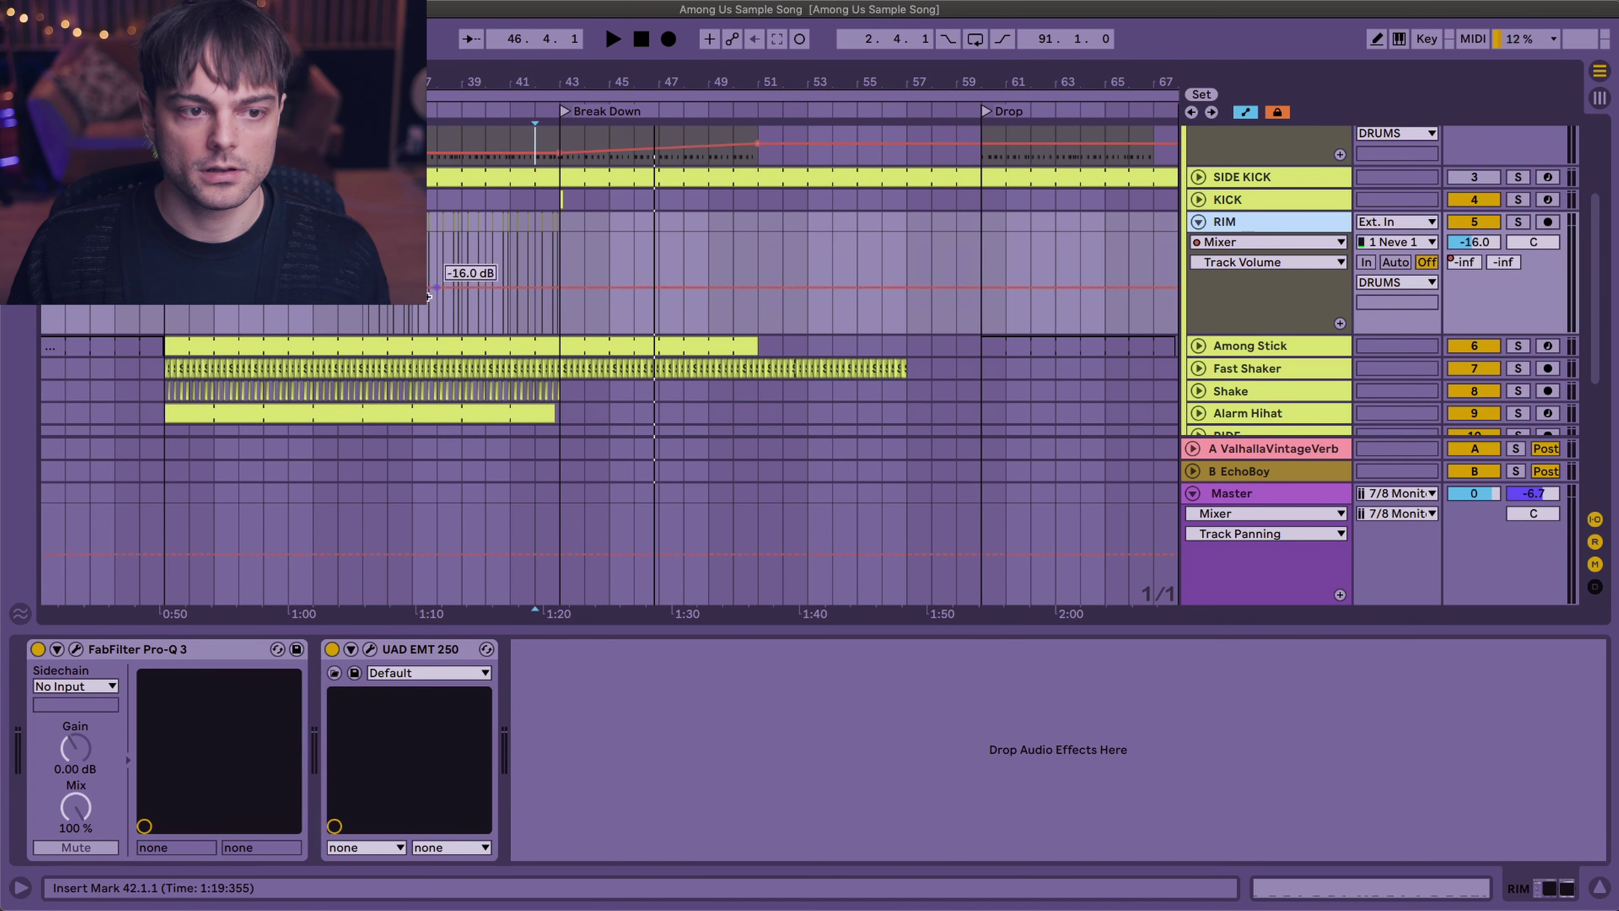
{"action": "key", "text": "space"}
{"action": "left_click", "coordinate": [1521, 222]}
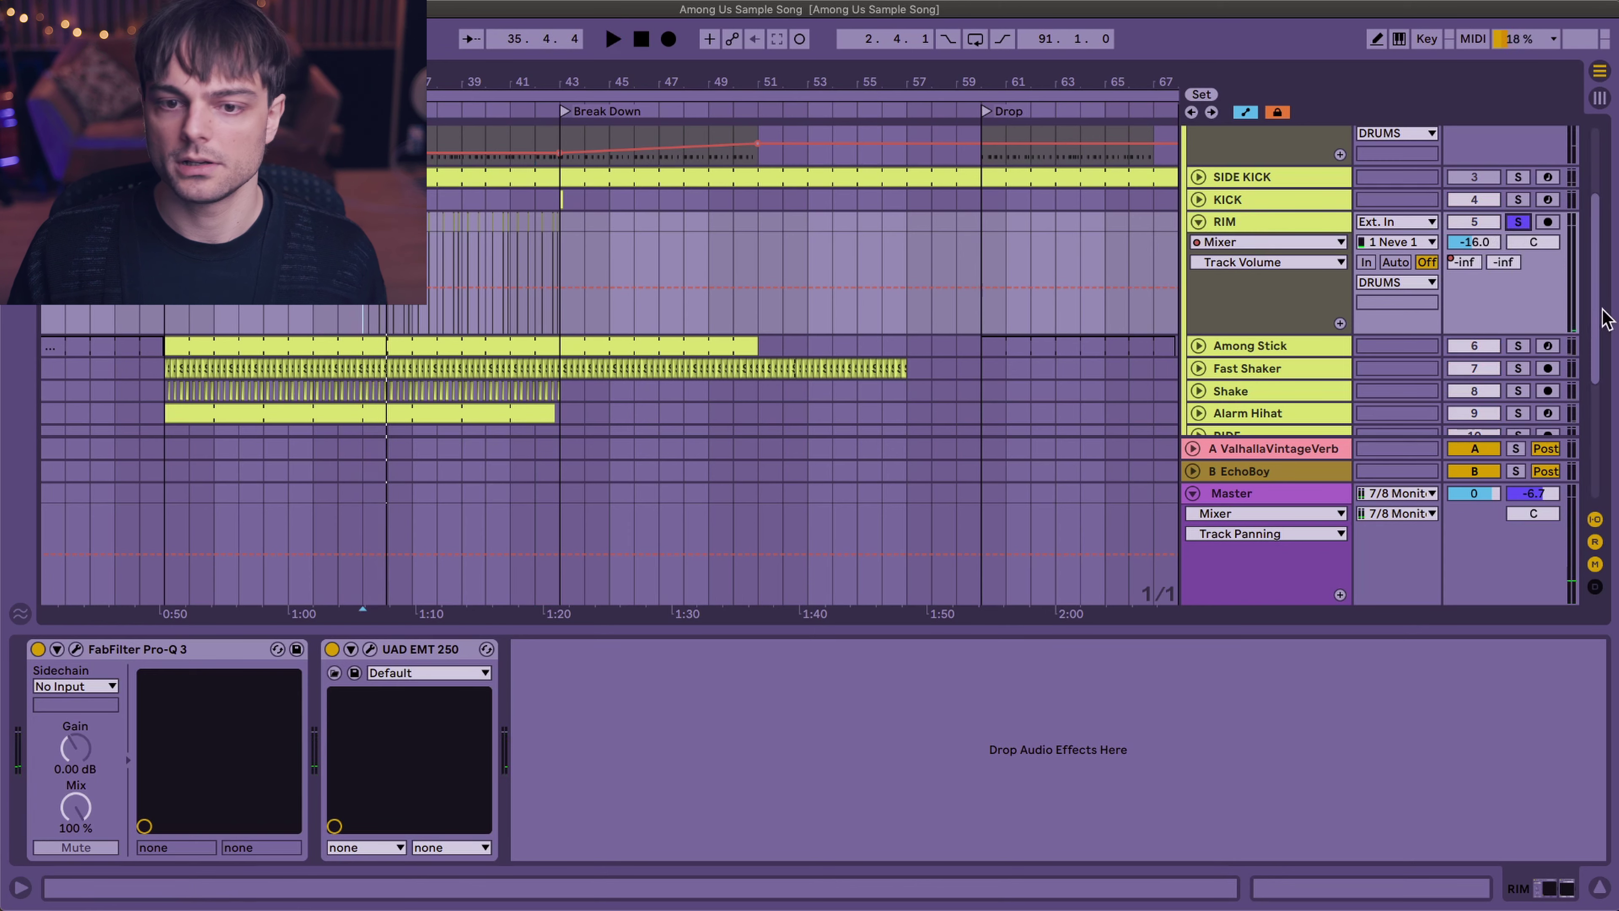
- Unfold and solo the Among Stick track, and play it from the start of the Main Beat at bar 27
{"action": "left_click", "coordinate": [1238, 348]}
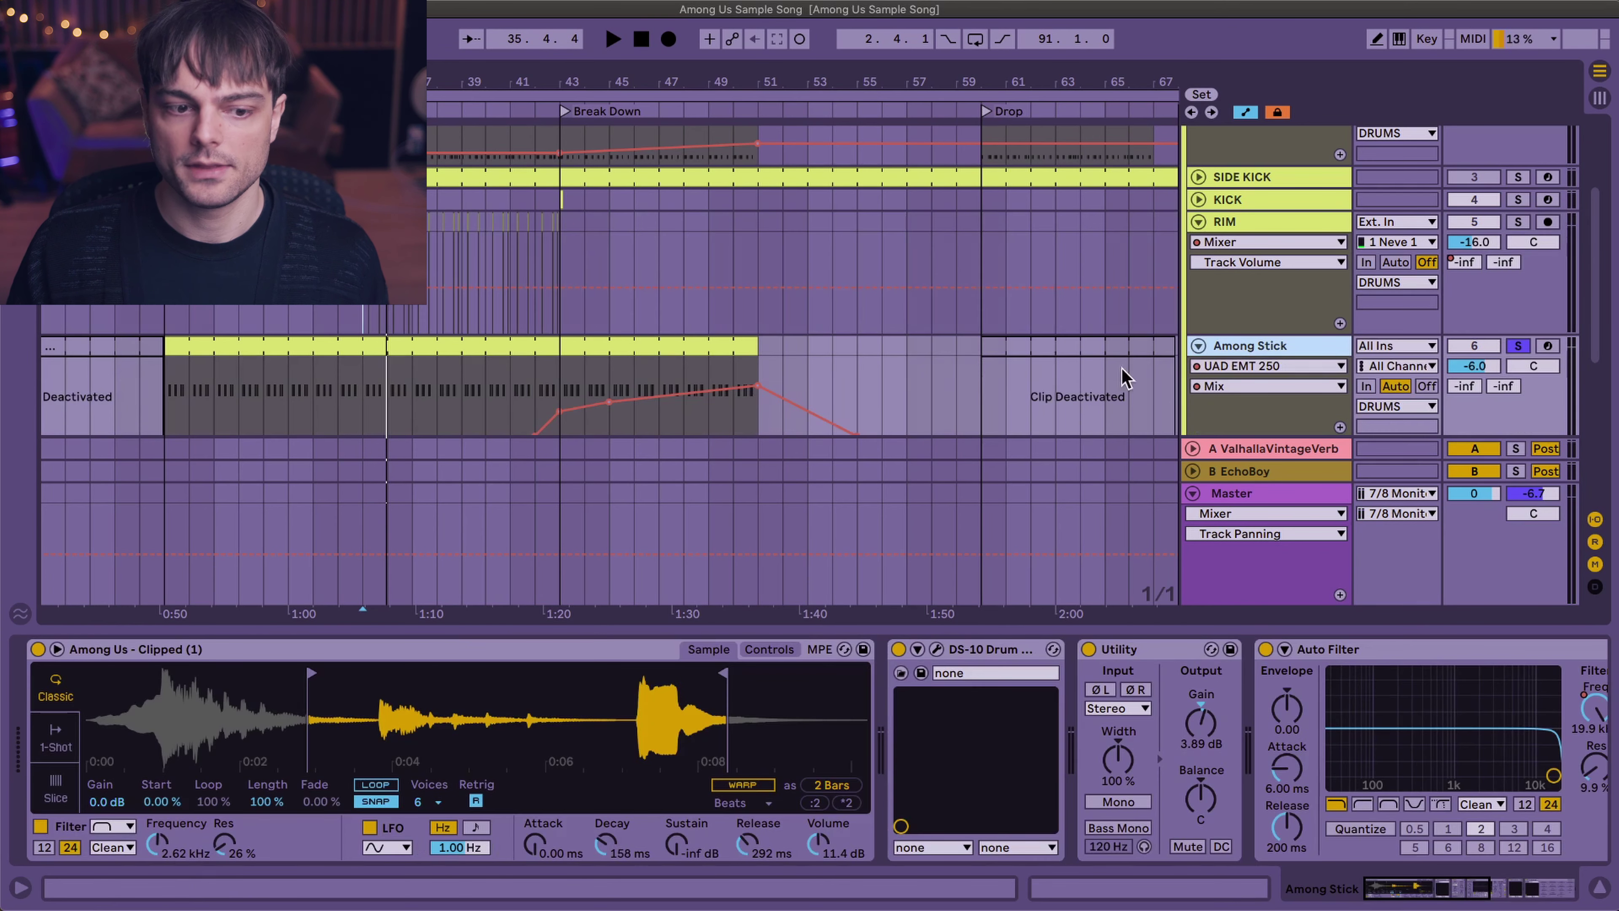
{"action": "left_click", "coordinate": [1198, 345]}
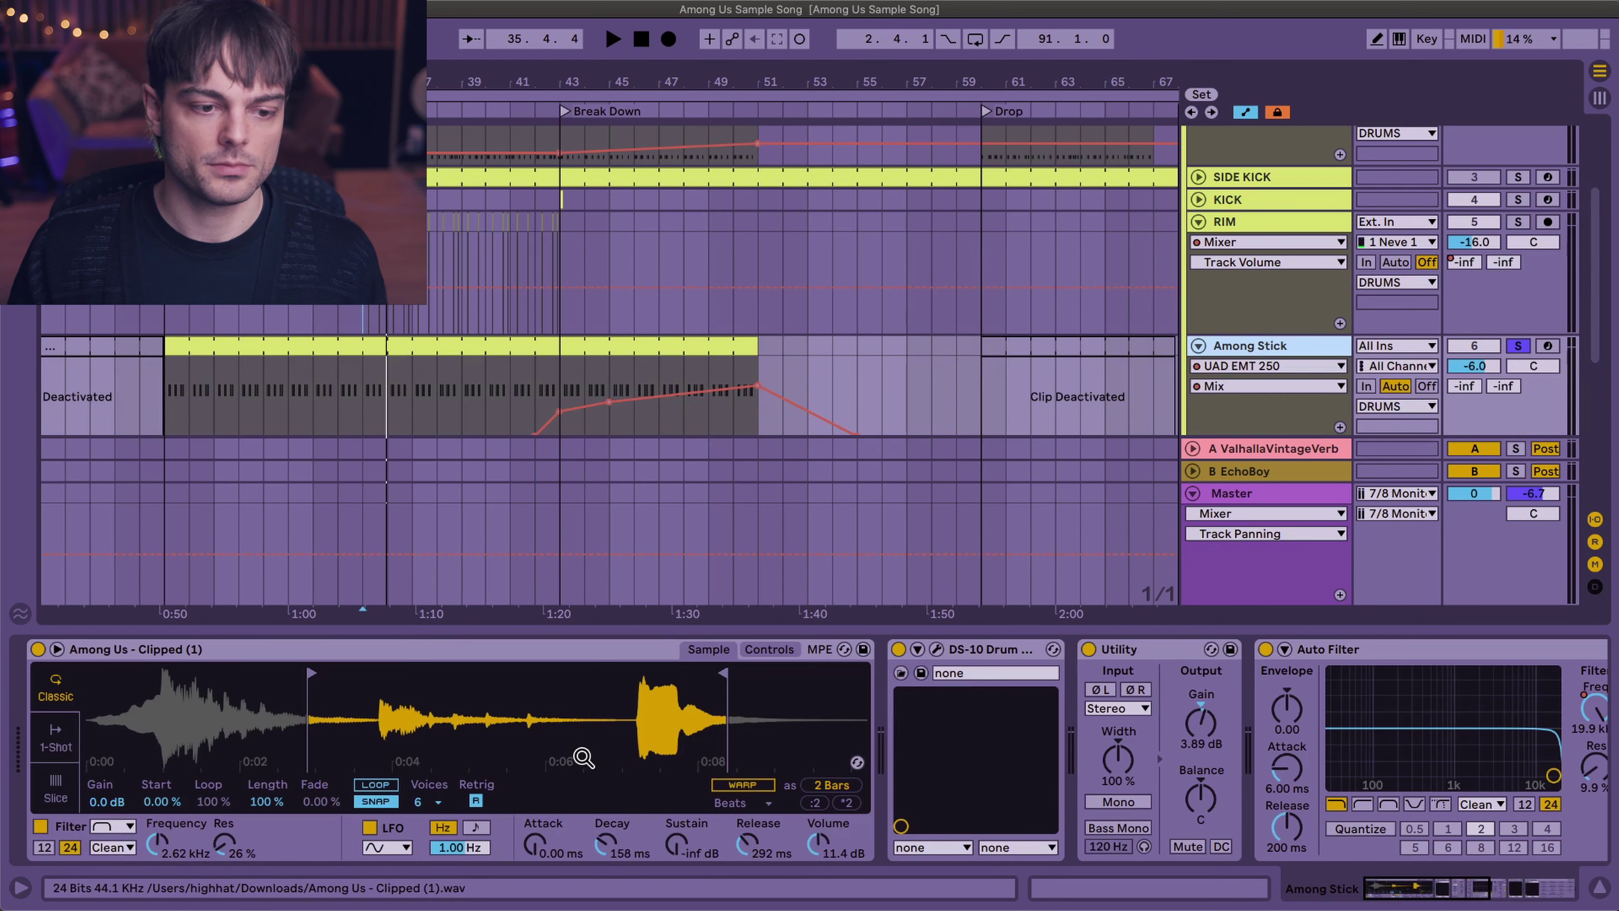
{"action": "scroll", "coordinate": [574, 446], "scroll_direction": "left", "scroll_amount": 5}
{"action": "left_click", "coordinate": [475, 414]}
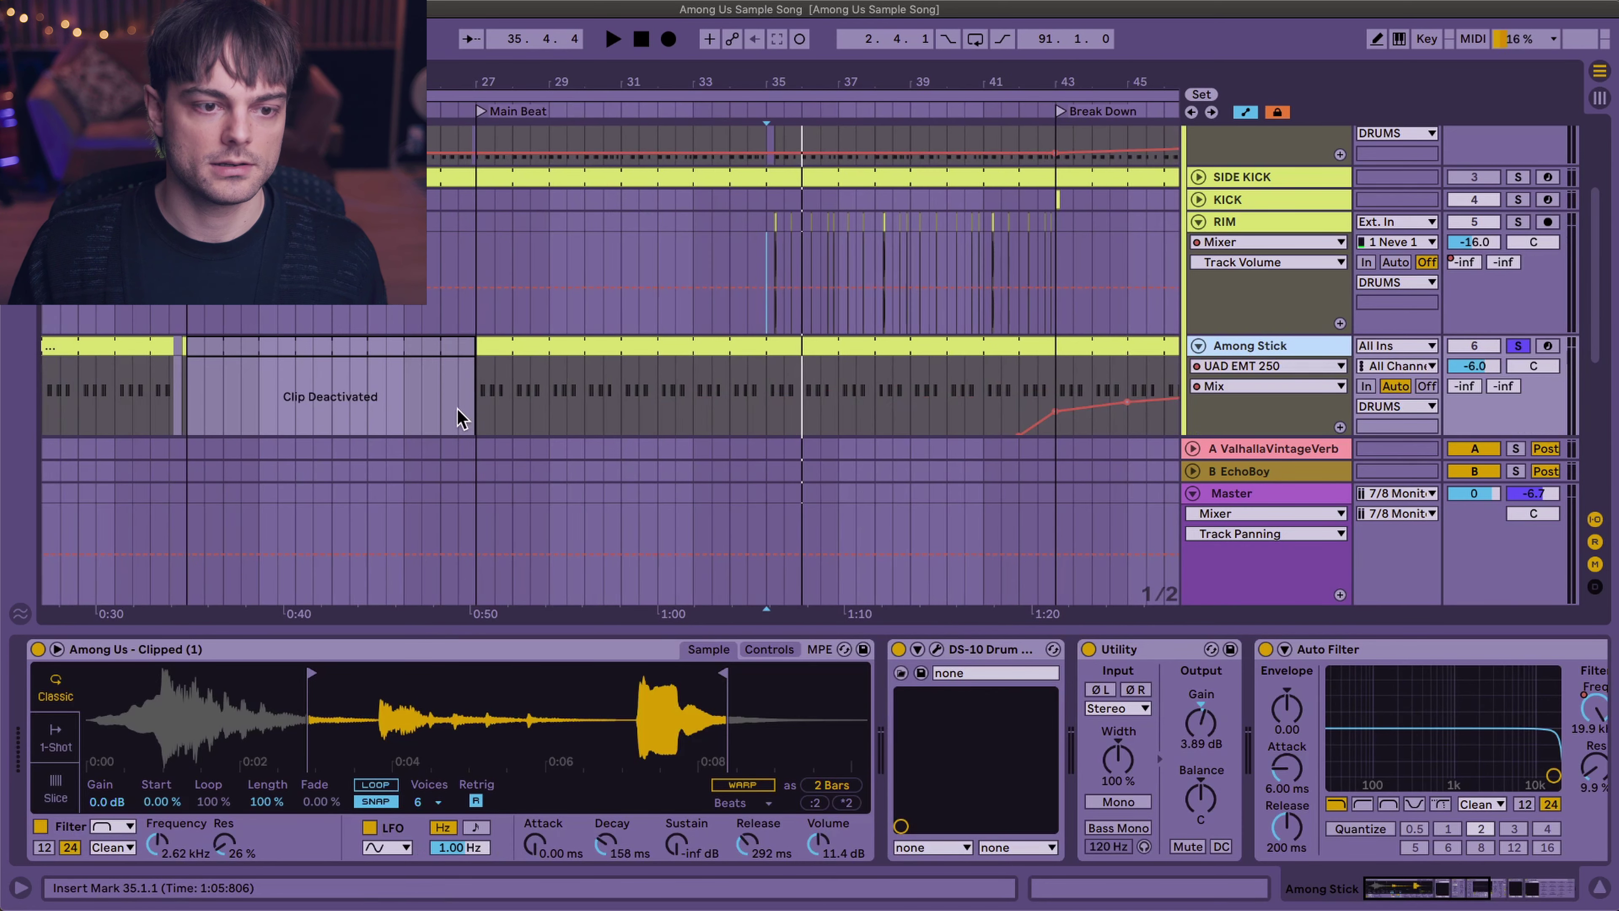
{"action": "key", "text": "space"}
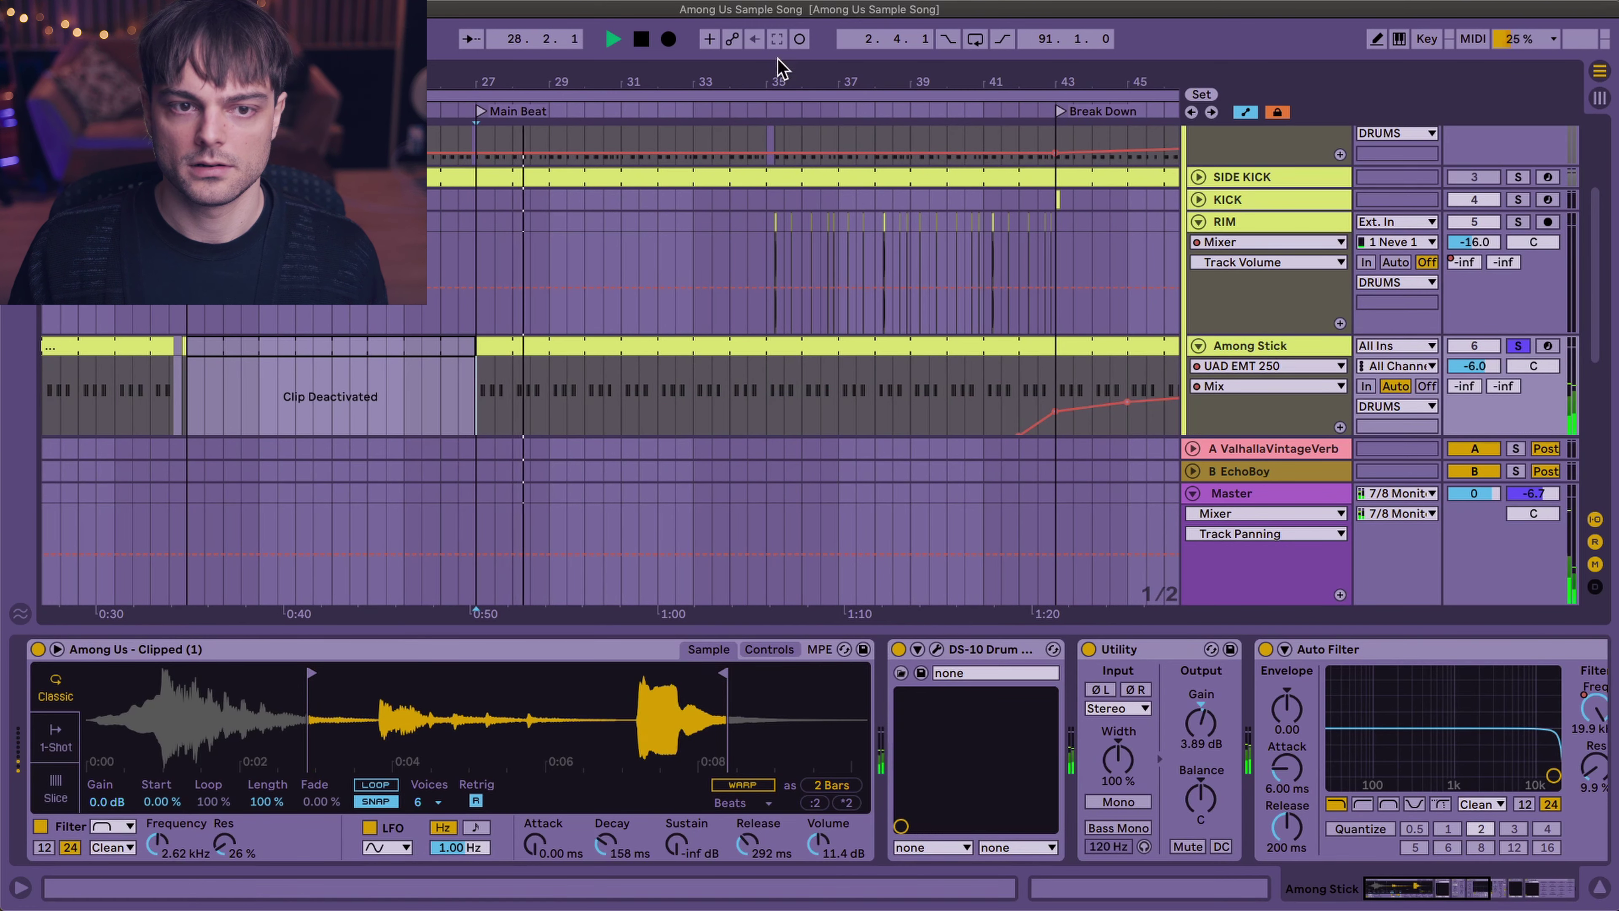
{"action": "key", "text": "space"}
- Unfold the Fast Shaker track, solo it in place of Among Stick and play it from bar 27
{"action": "left_click_drag", "start_coordinate": [788, 82], "coordinate": [429, 79]}
{"action": "scroll", "coordinate": [961, 210], "scroll_direction": "down", "scroll_amount": 10}
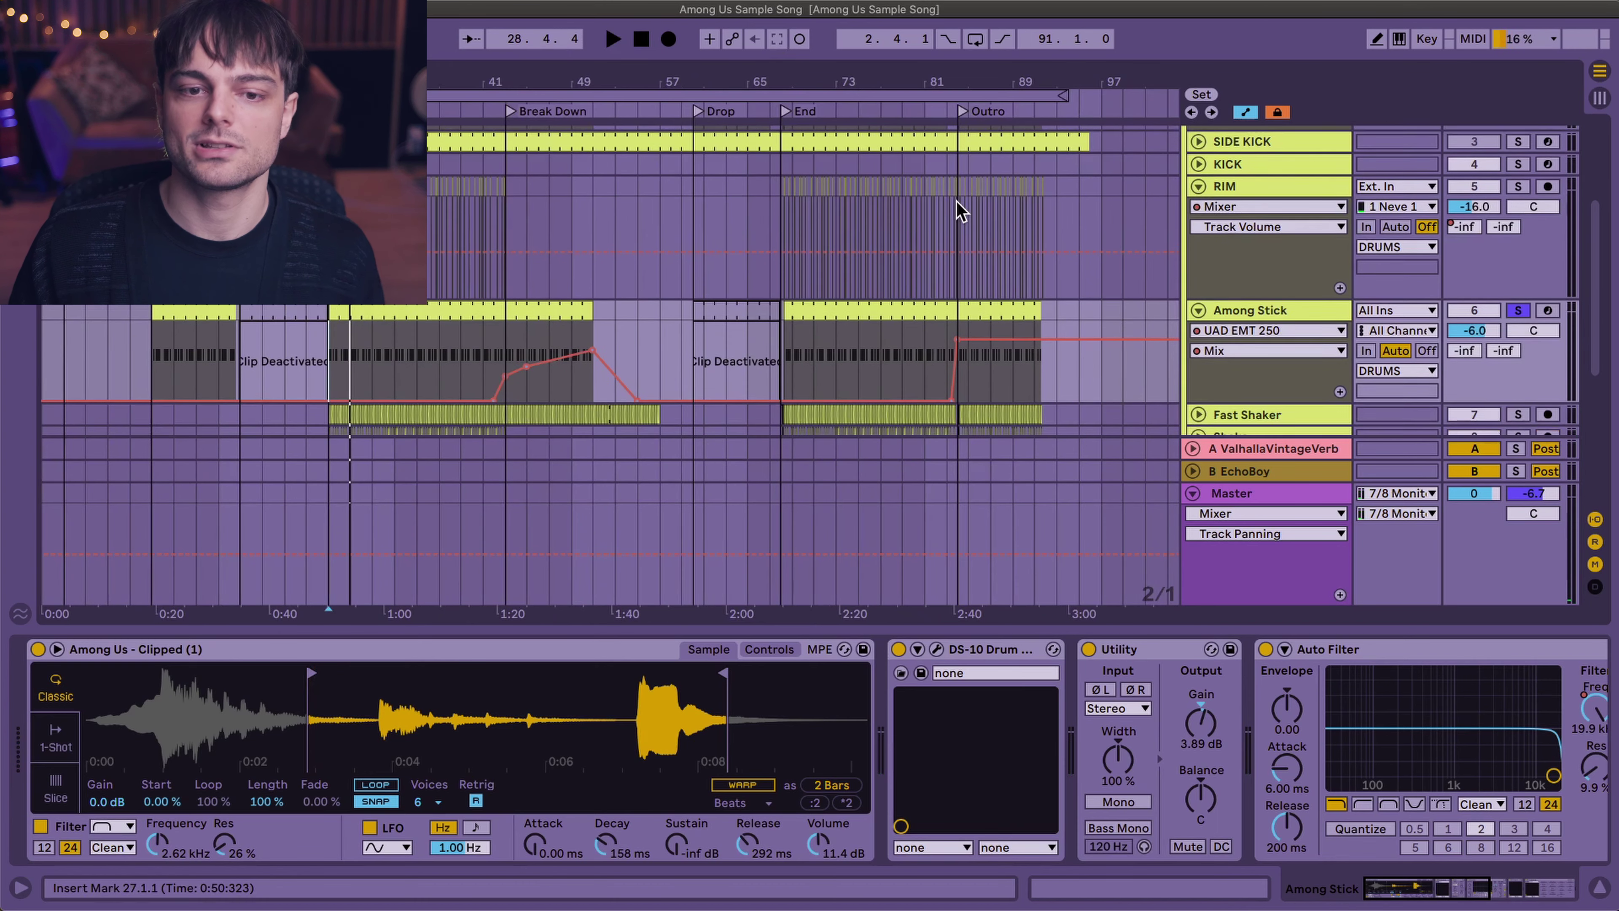
{"action": "scroll", "coordinate": [1078, 405], "scroll_direction": "up", "scroll_amount": 10}
{"action": "left_click", "coordinate": [1225, 254]}
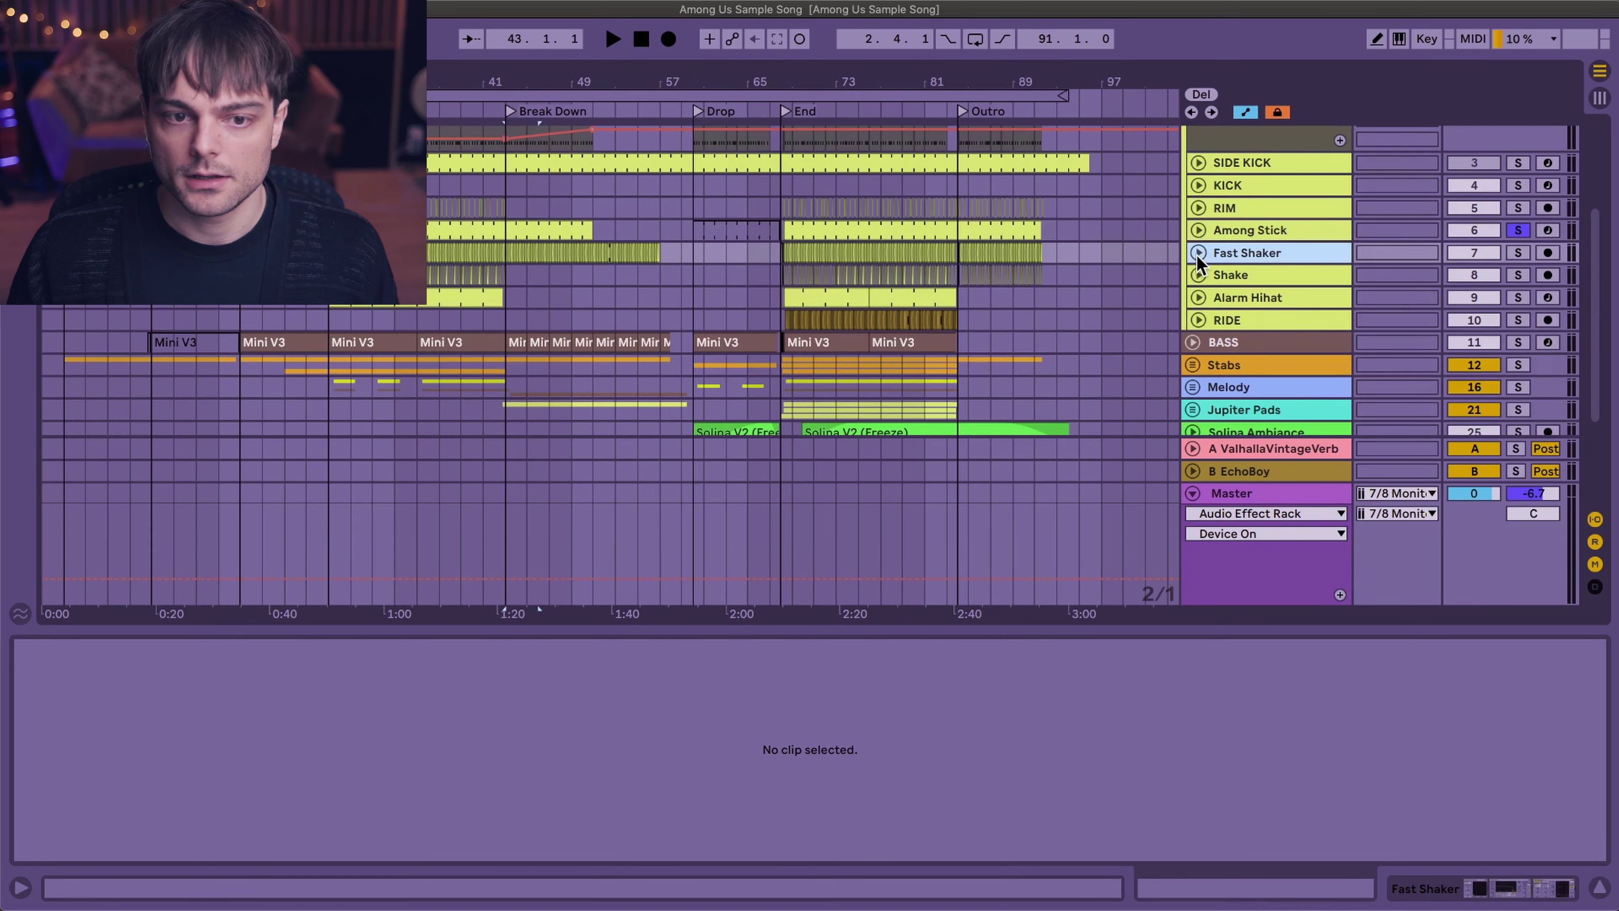
{"action": "left_click", "coordinate": [1198, 252]}
{"action": "left_click", "coordinate": [325, 338]}
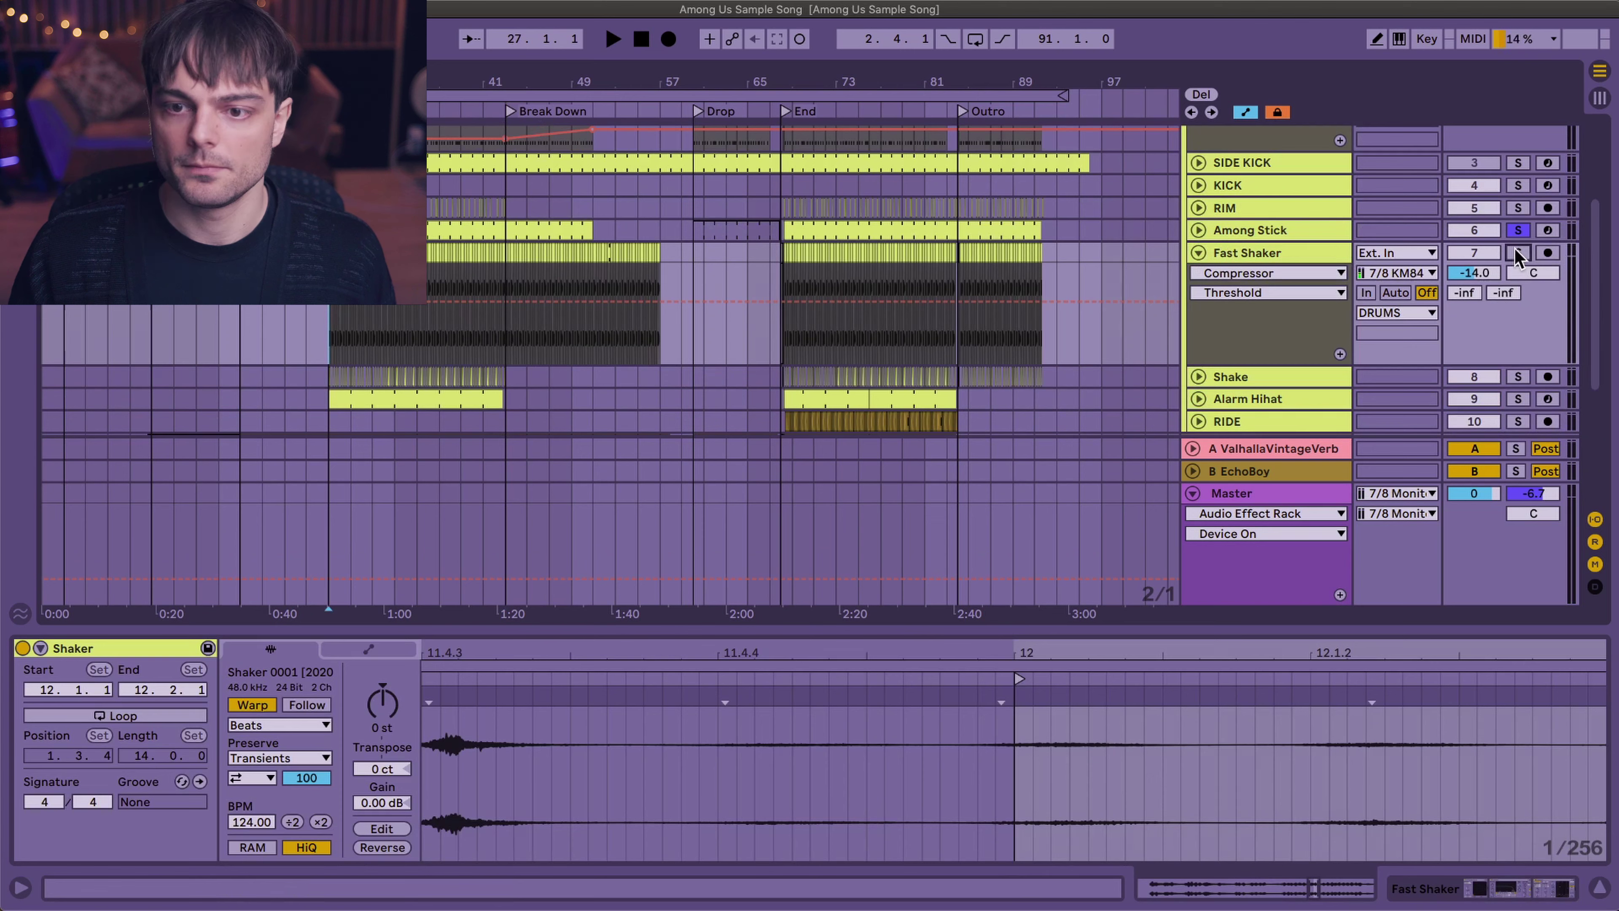
{"action": "left_click", "coordinate": [1518, 252]}
{"action": "key", "text": "space"}
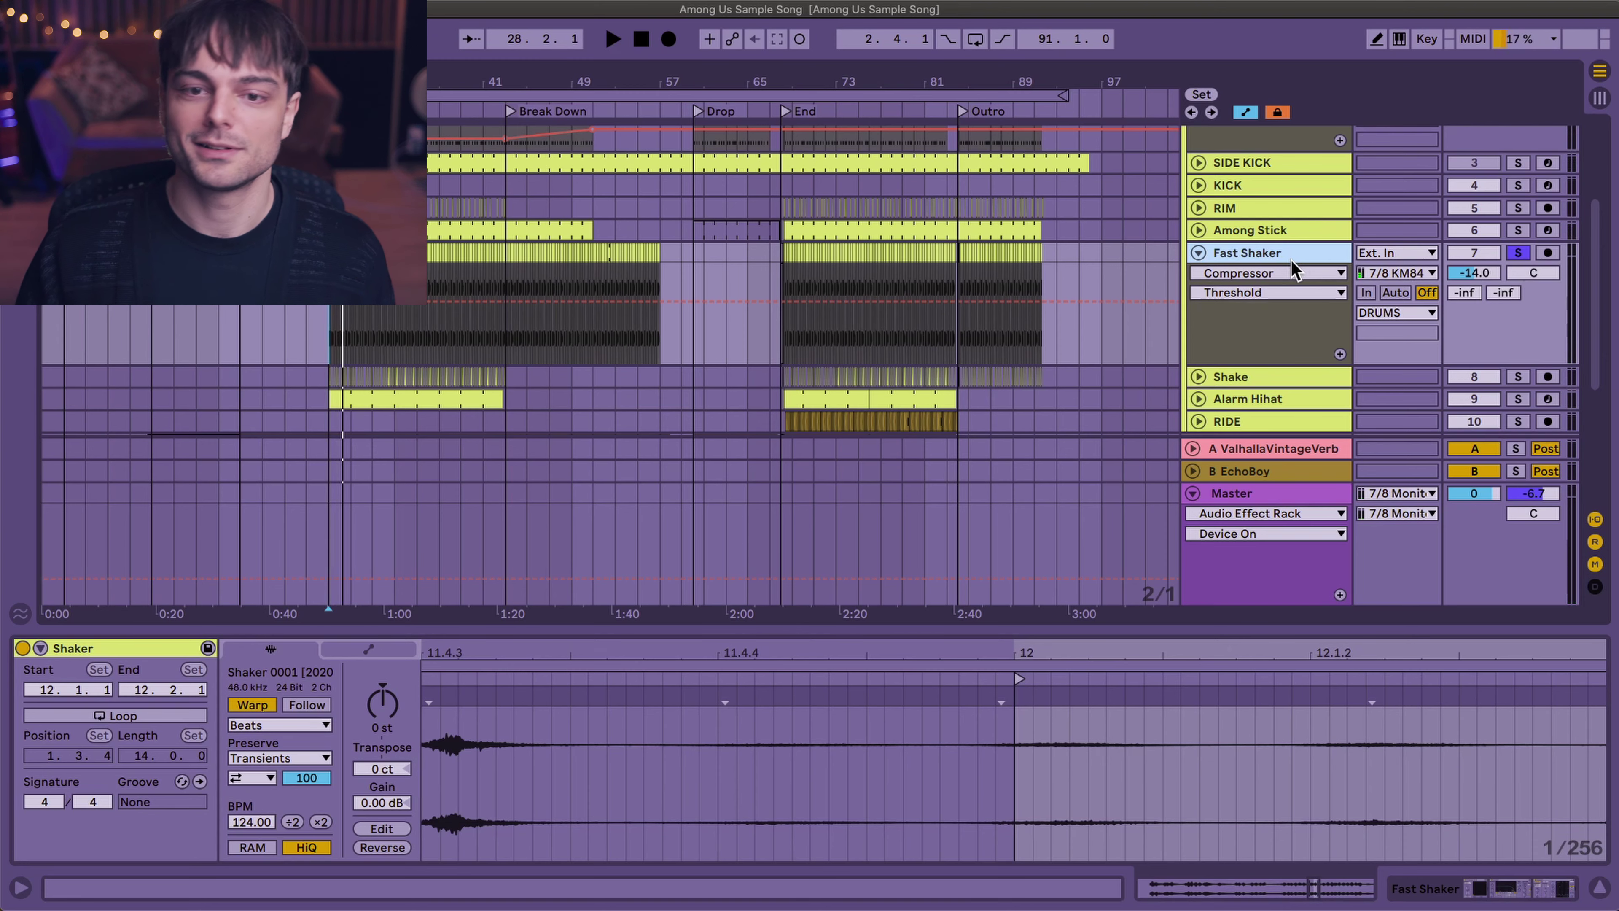
- Unsolo the Fast Shaker track and play it together with the other tracks from bar 27
{"action": "scroll", "coordinate": [324, 361], "scroll_direction": "up", "scroll_amount": 5}
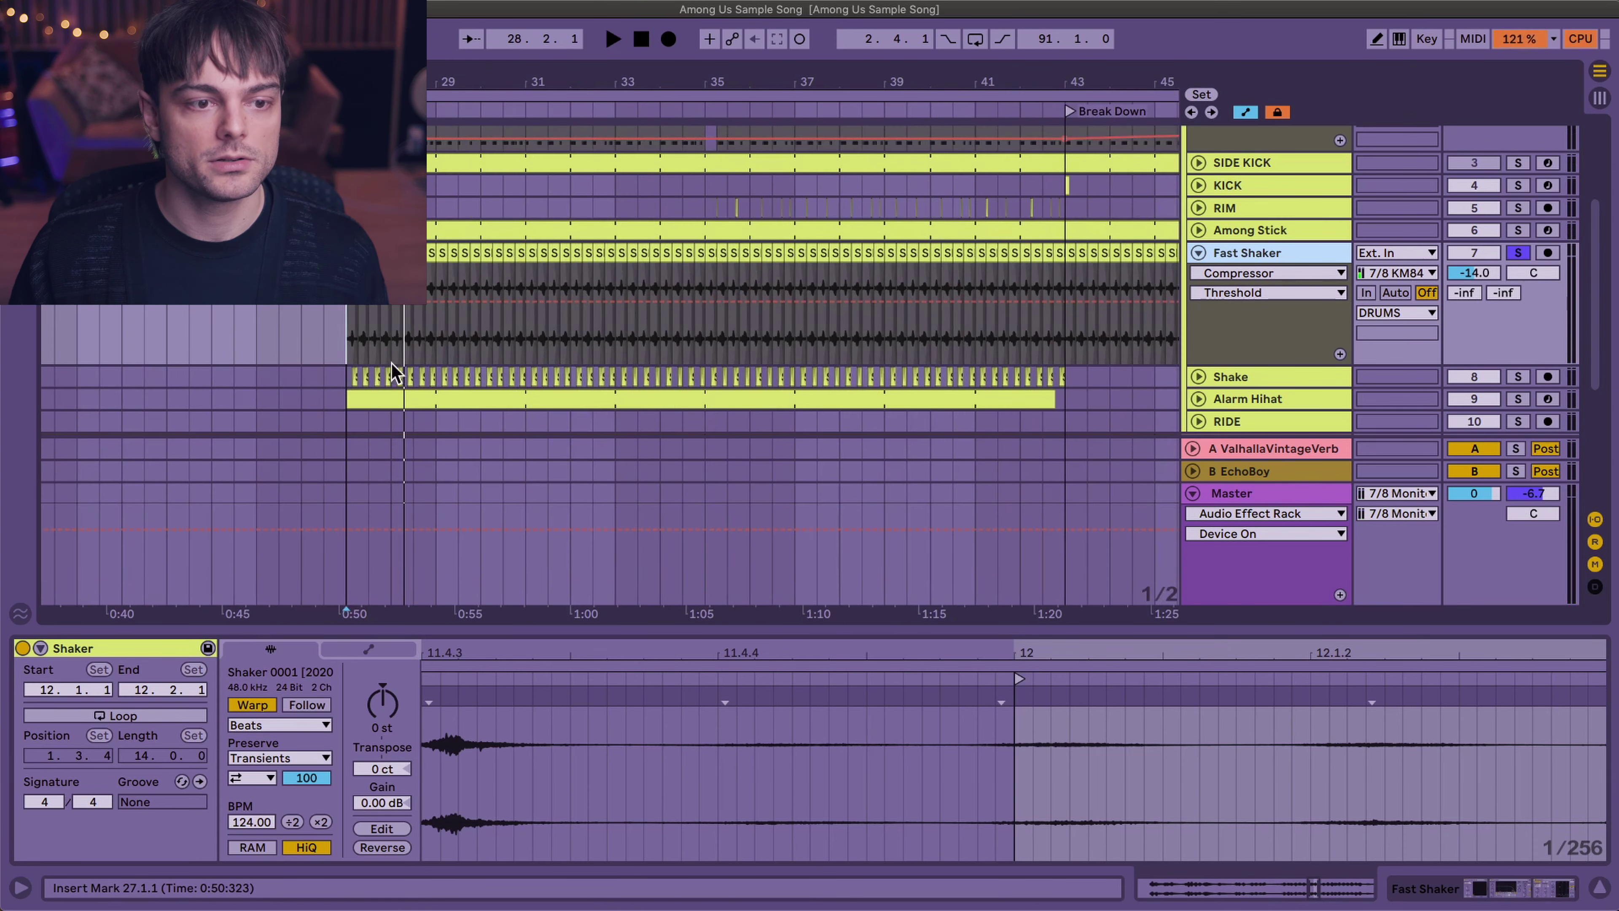
{"action": "left_click", "coordinate": [1518, 254]}
{"action": "key", "text": "space"}
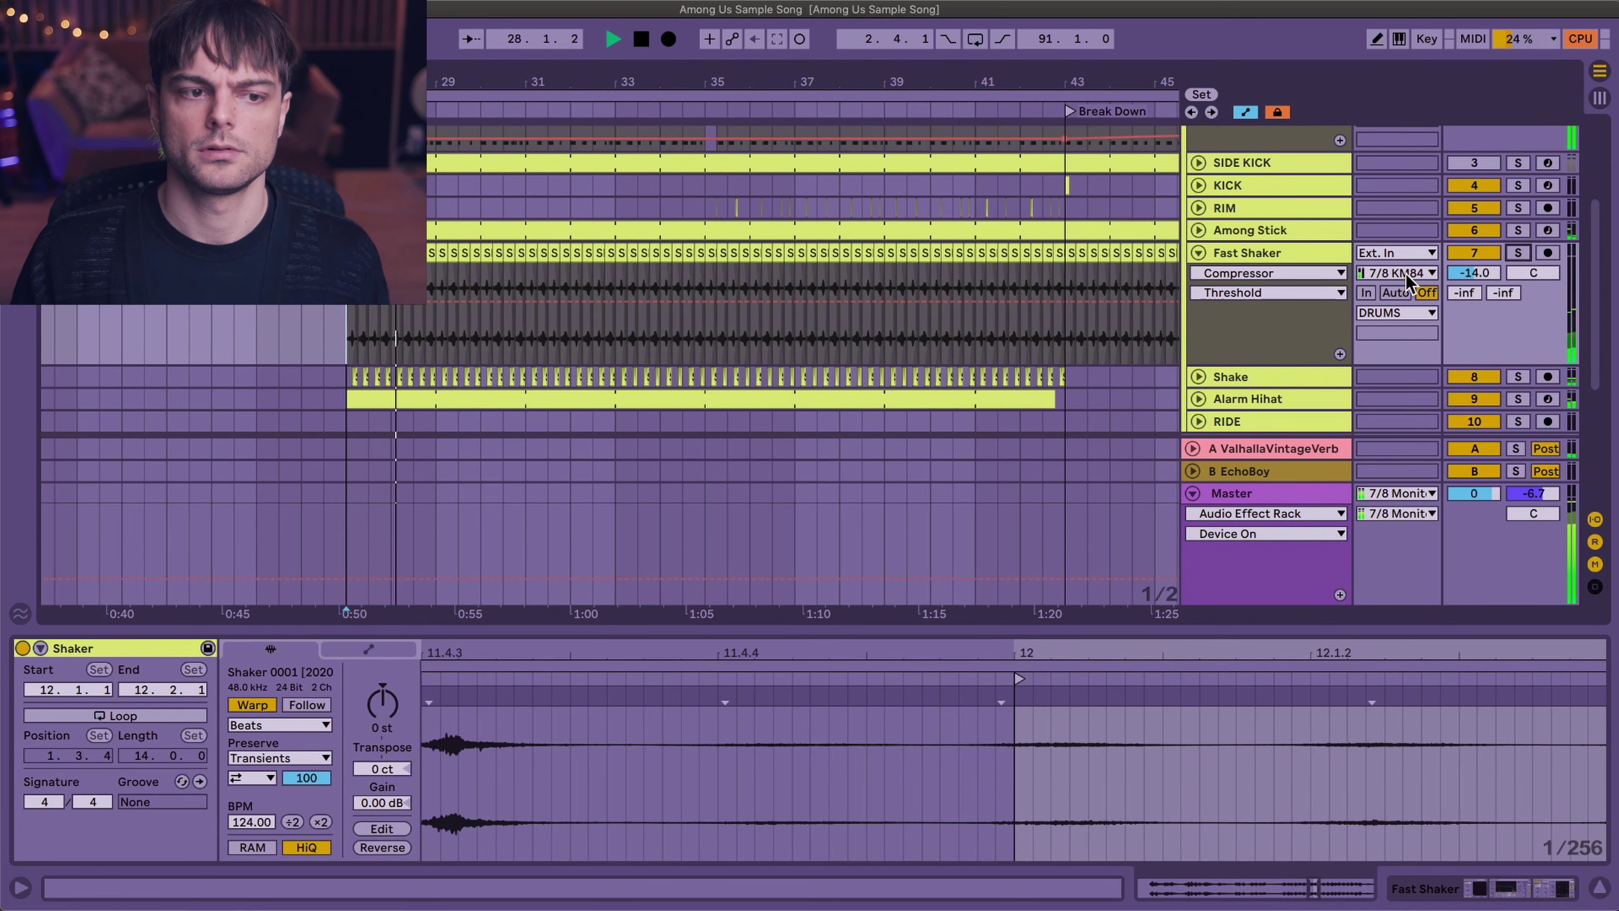
- Show the Fast Shaker track's devices and fold it, and briefly unfold the Shake track
{"action": "left_click", "coordinate": [1282, 255]}
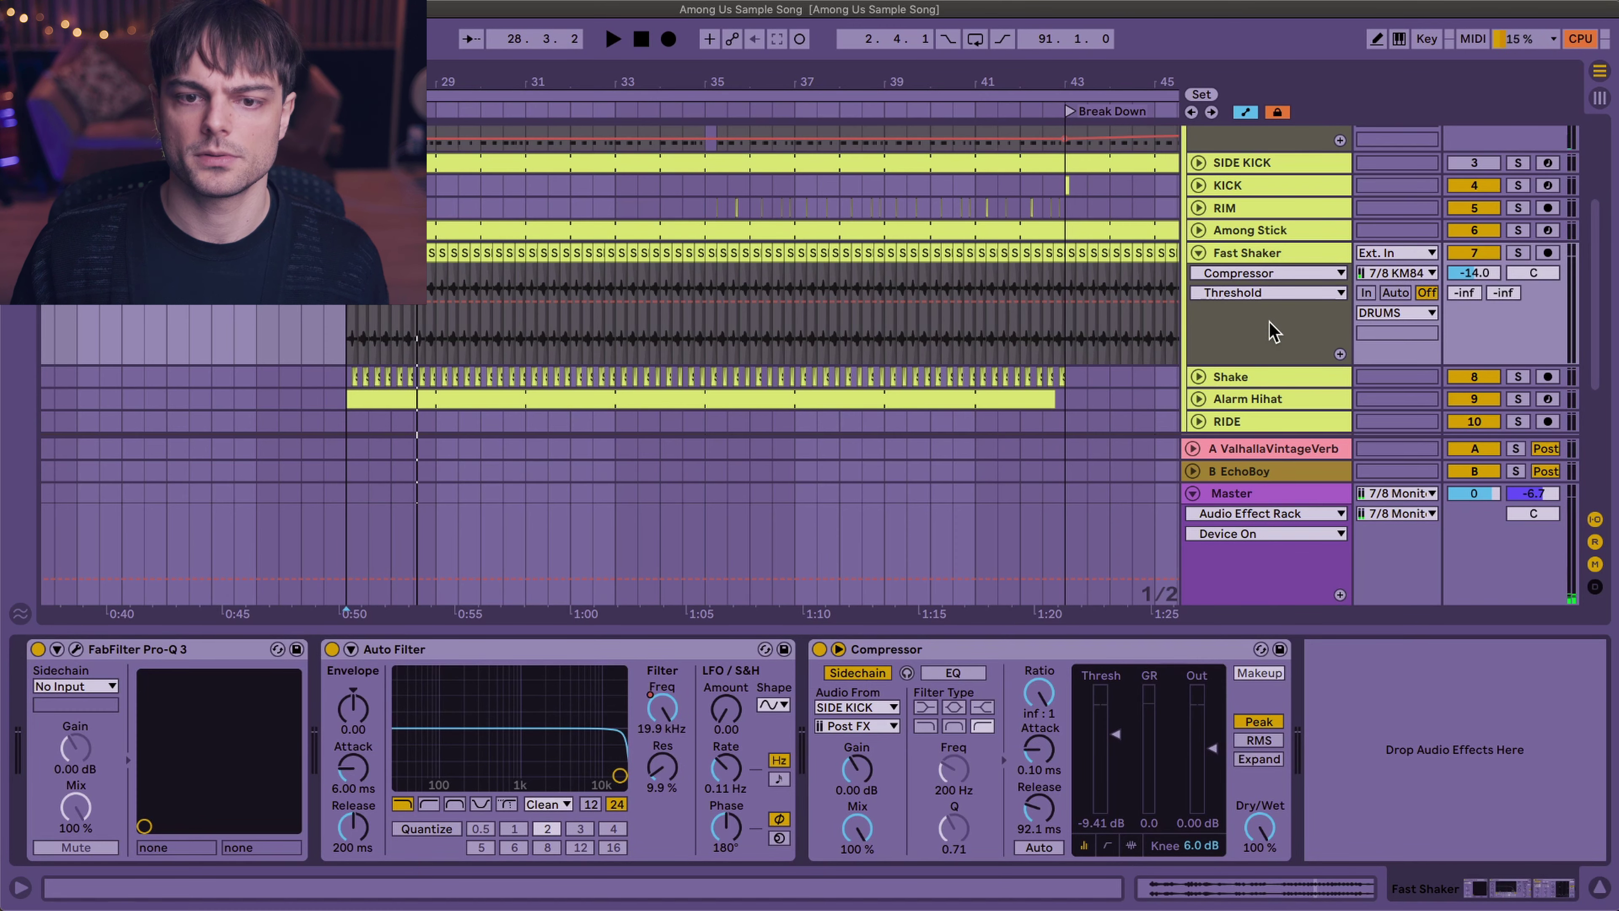
{"action": "left_click", "coordinate": [1198, 252]}
{"action": "left_click", "coordinate": [1198, 274]}
{"action": "left_click", "coordinate": [1199, 274]}
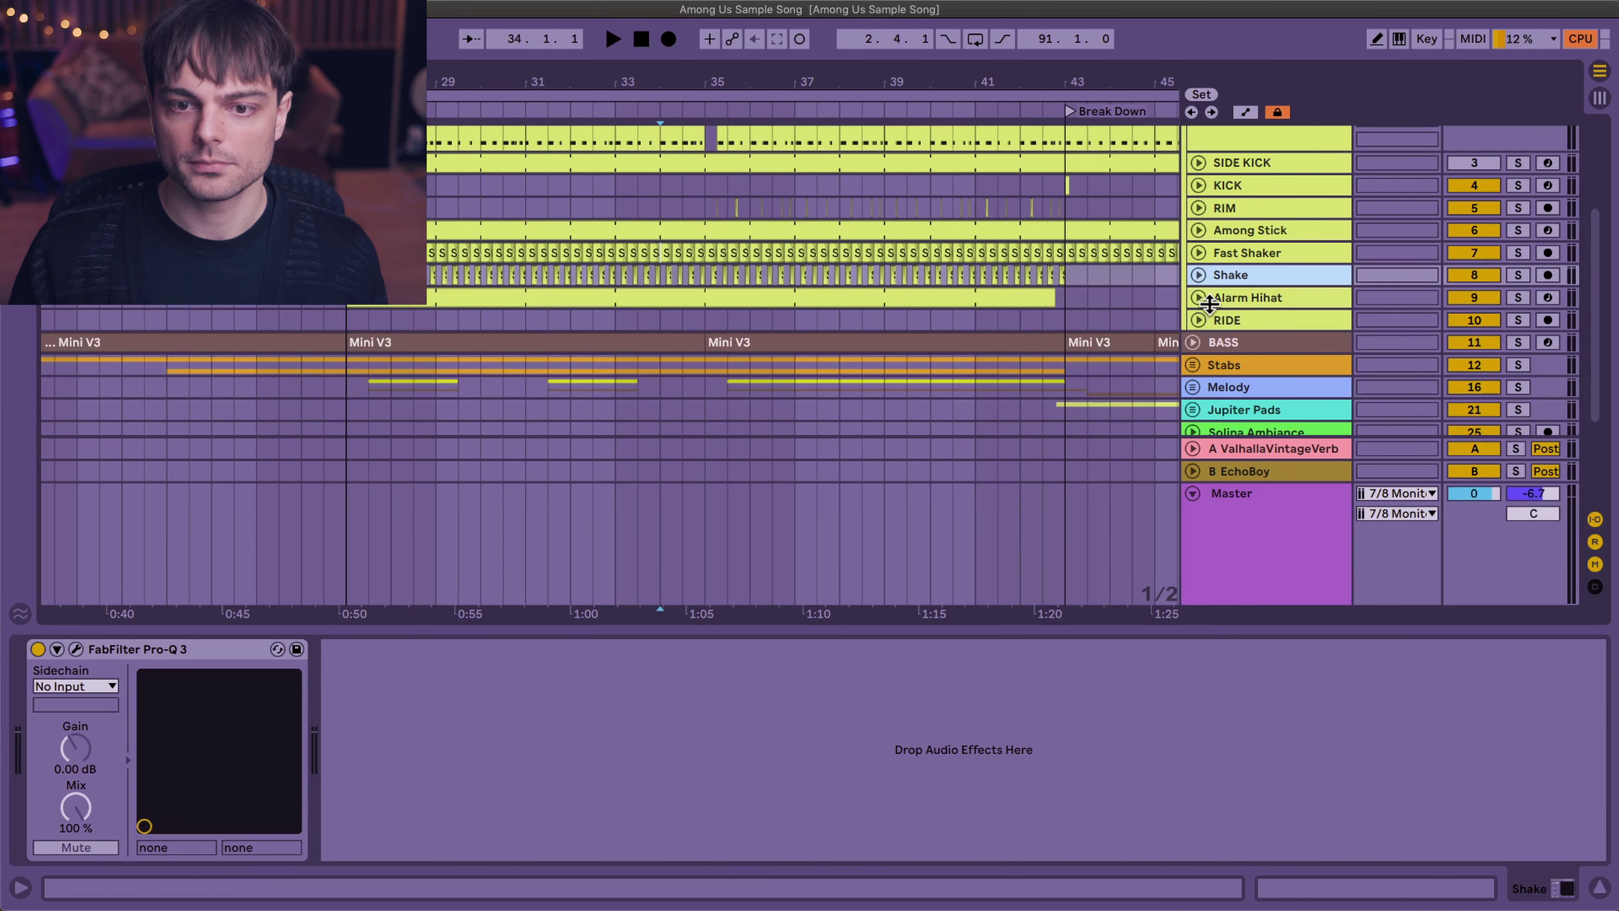
- Unfold and solo the Alarm Hihat track, and play it from the start of the Main Beat at bar 27
{"action": "left_click", "coordinate": [1209, 303]}
{"action": "left_click", "coordinate": [1199, 297]}
{"action": "scroll", "coordinate": [1531, 235], "scroll_direction": "down", "scroll_amount": 3}
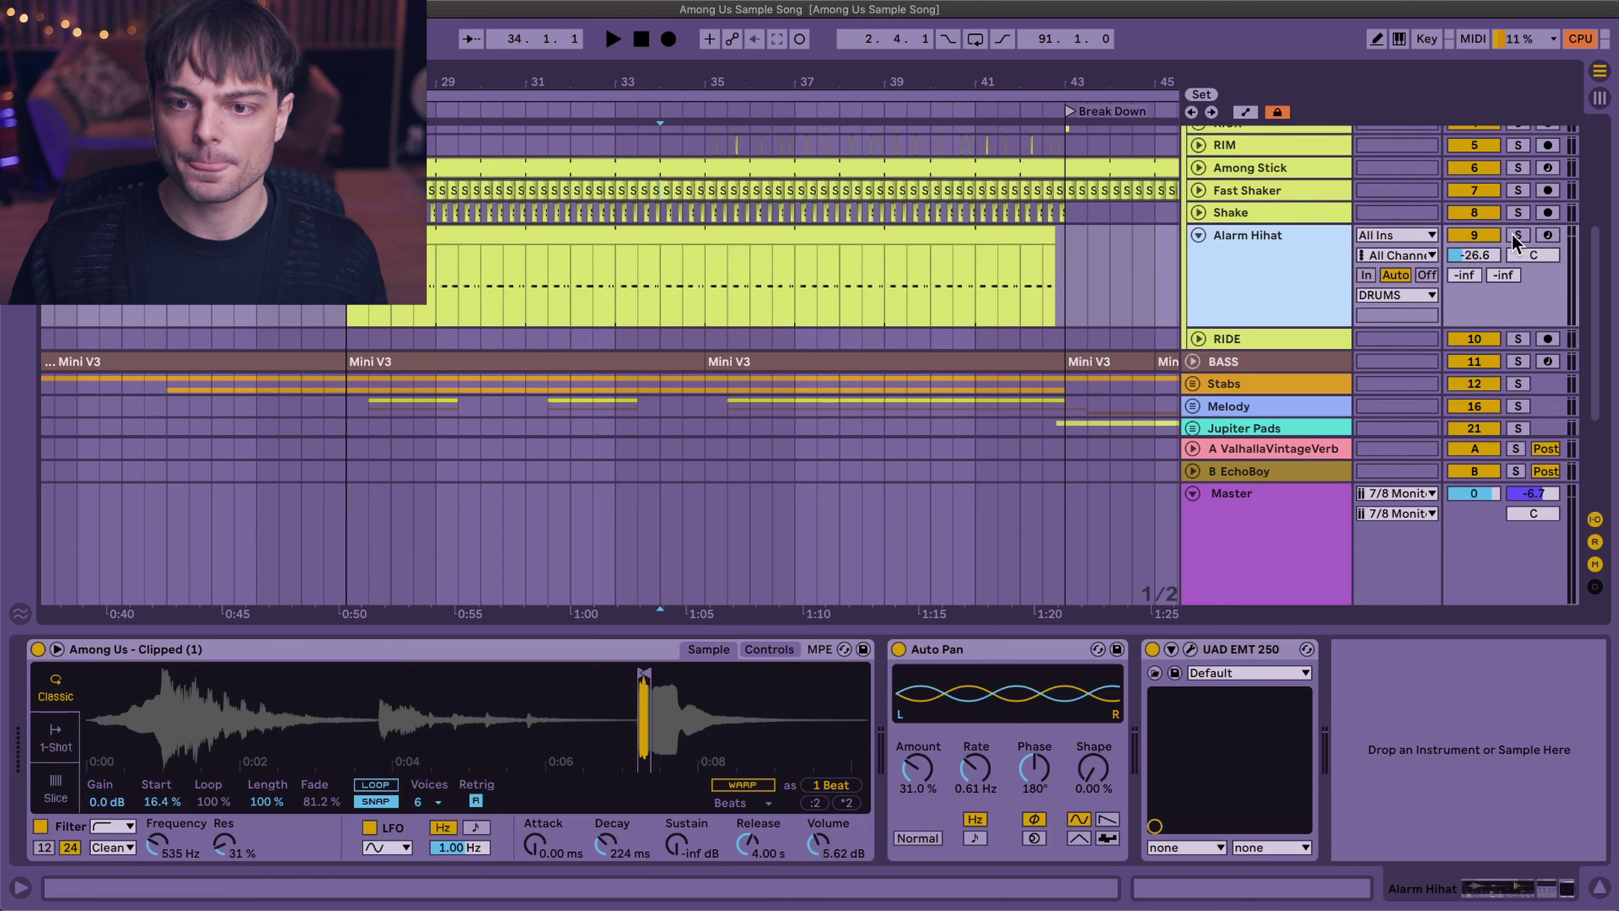
{"action": "left_click", "coordinate": [1518, 236]}
{"action": "left_click", "coordinate": [350, 304]}
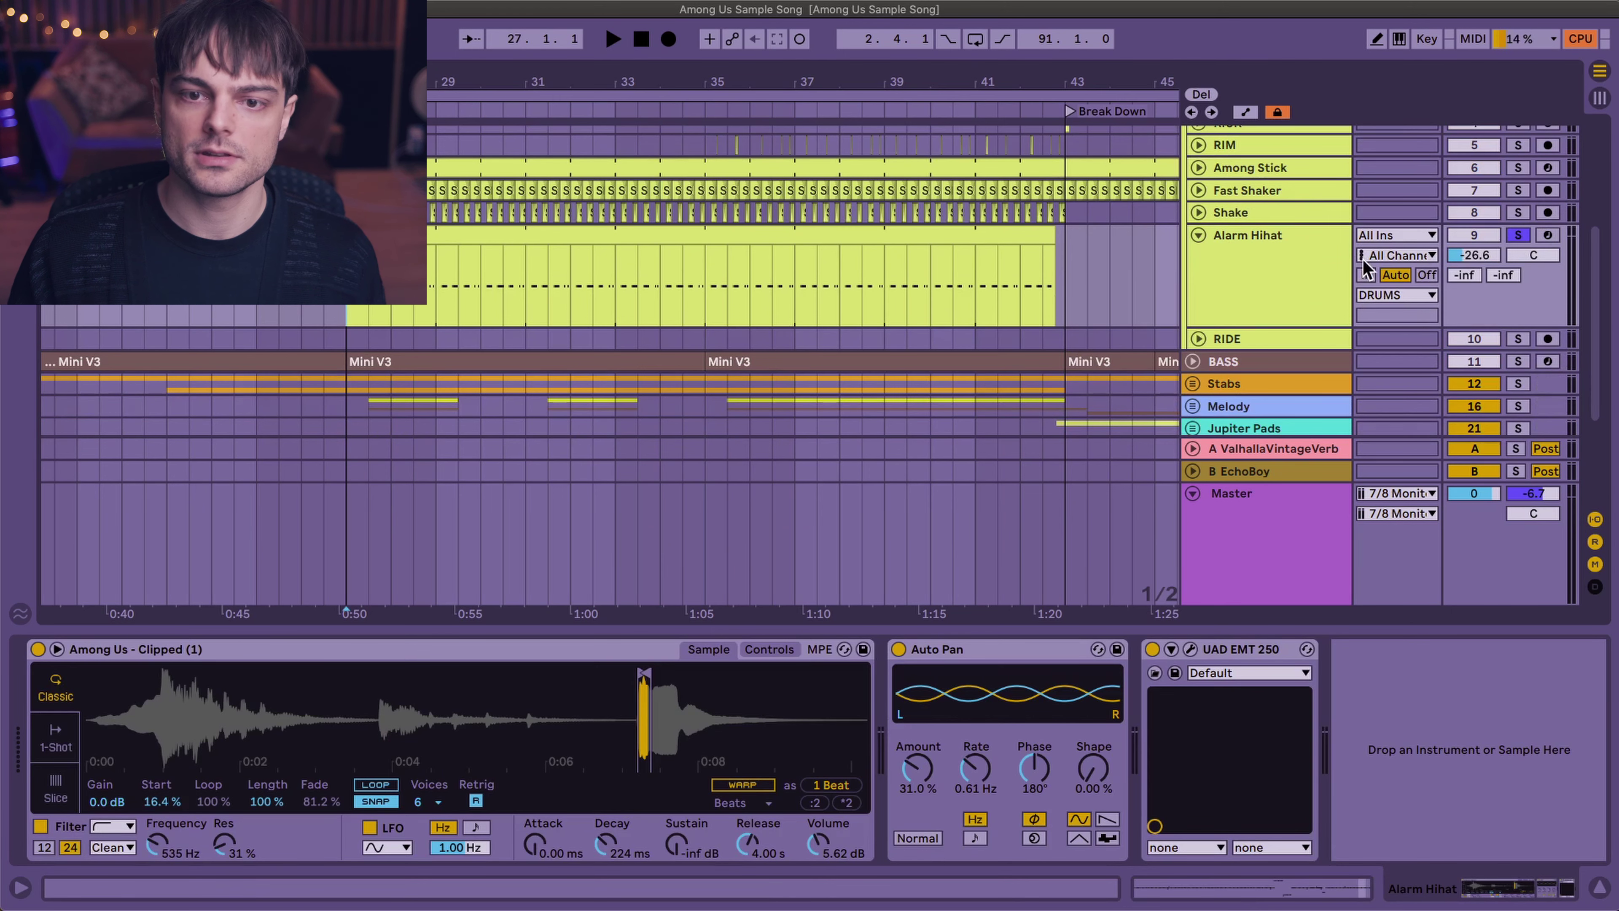
{"action": "key", "text": "space"}
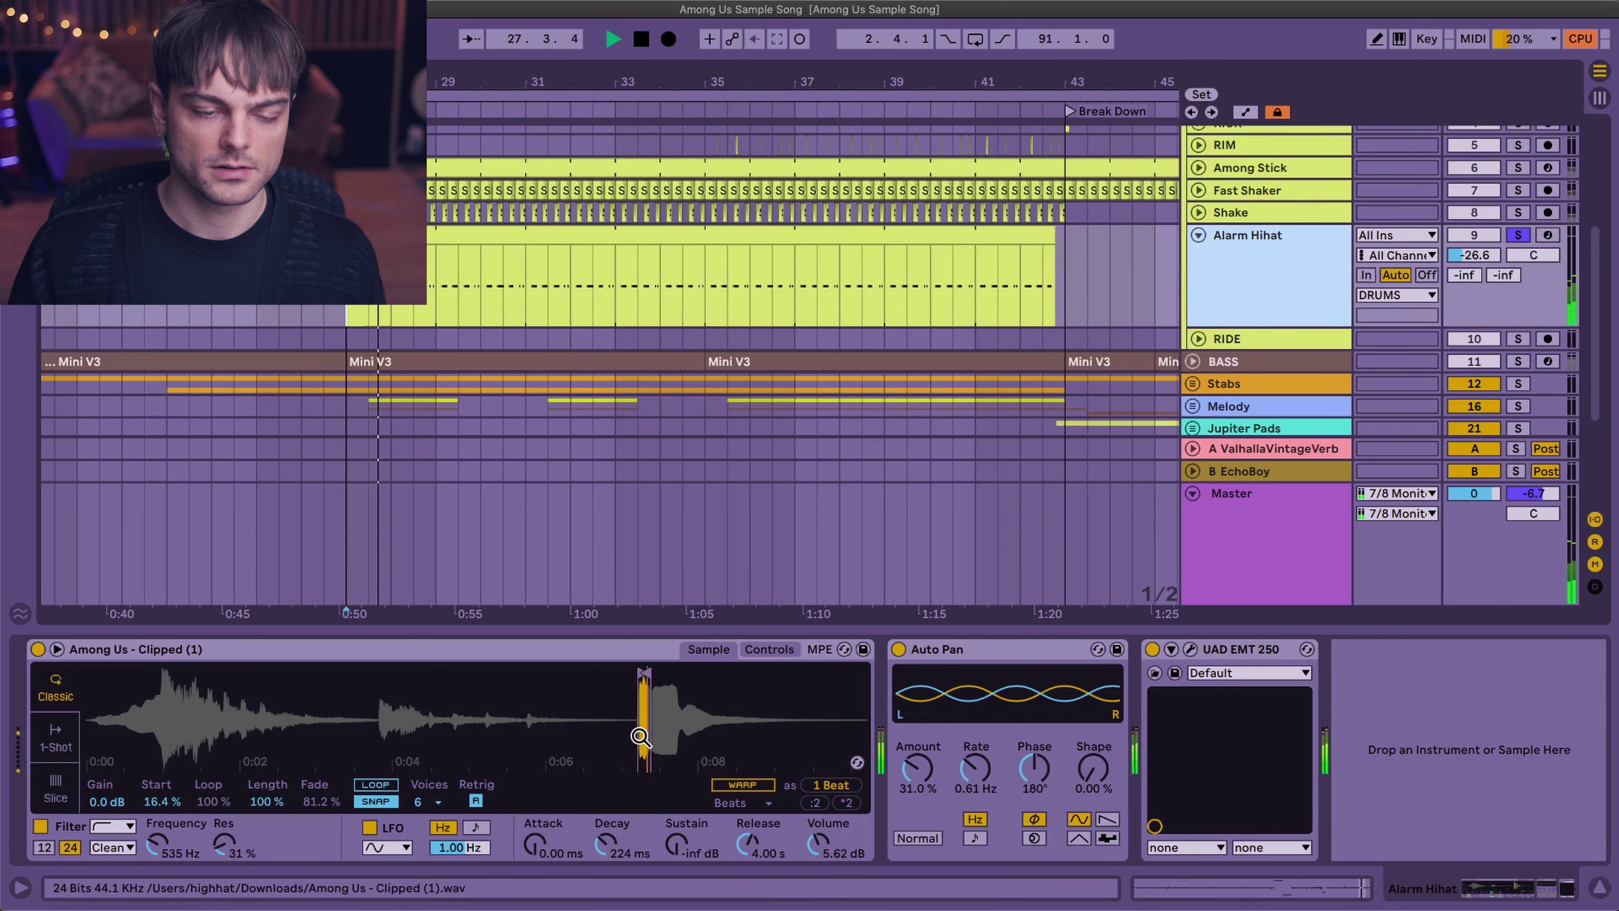
{"action": "key", "text": "space"}
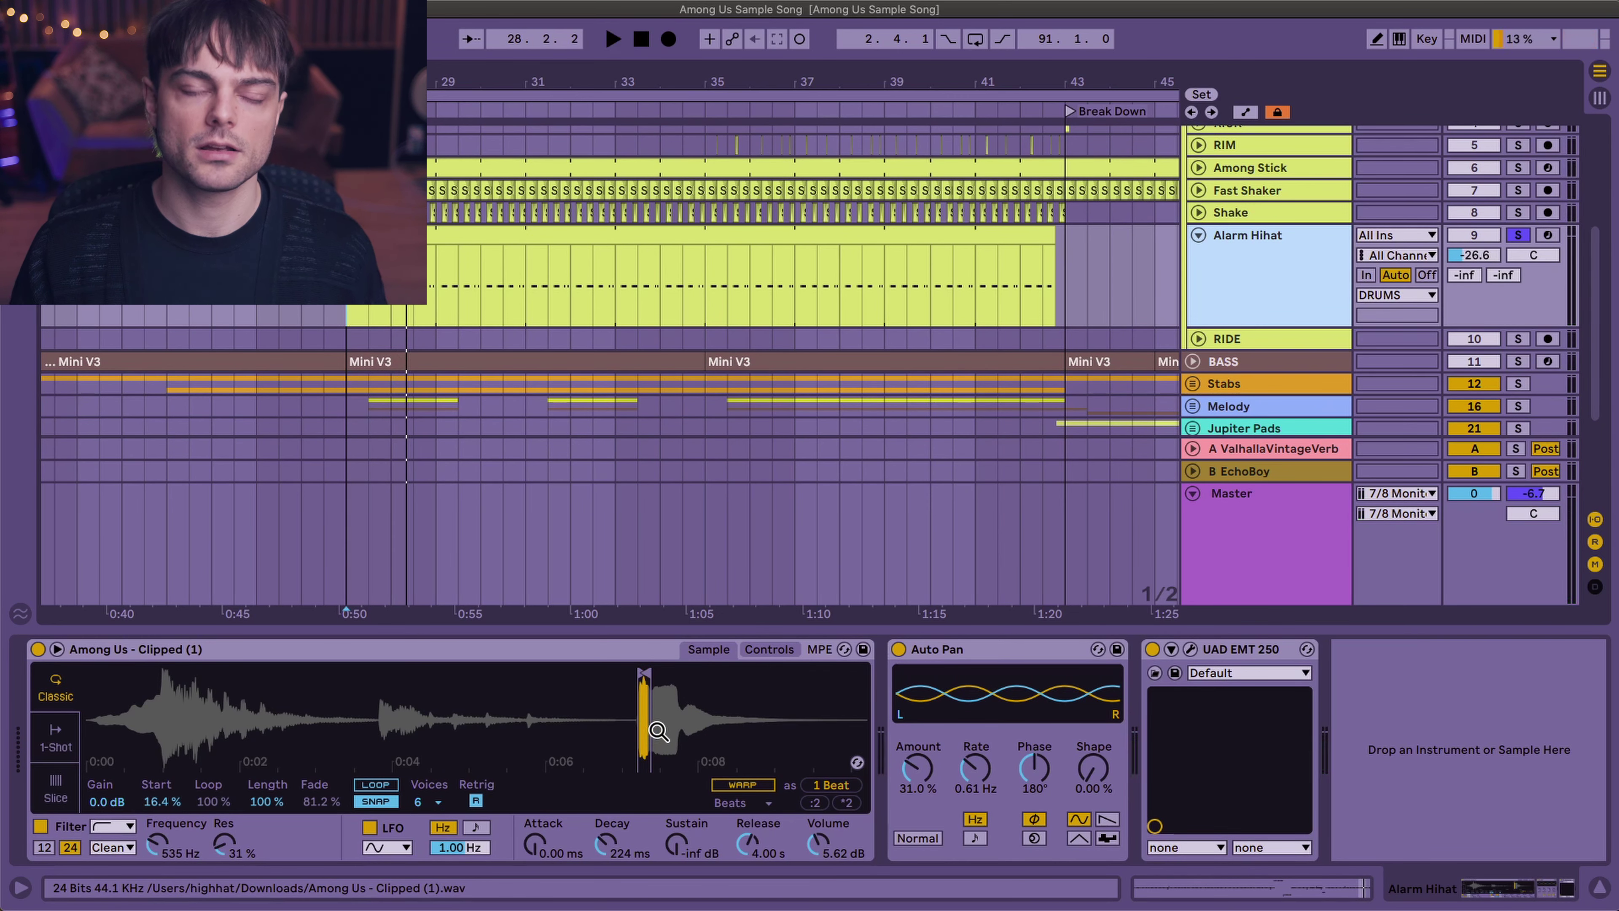
- Zoom in on the Alarm Hihat's sample slice, show the sampler's controls, and view the UAD EMT 250 reverb settings
{"action": "left_click_drag", "start_coordinate": [683, 720], "coordinate": [683, 782]}
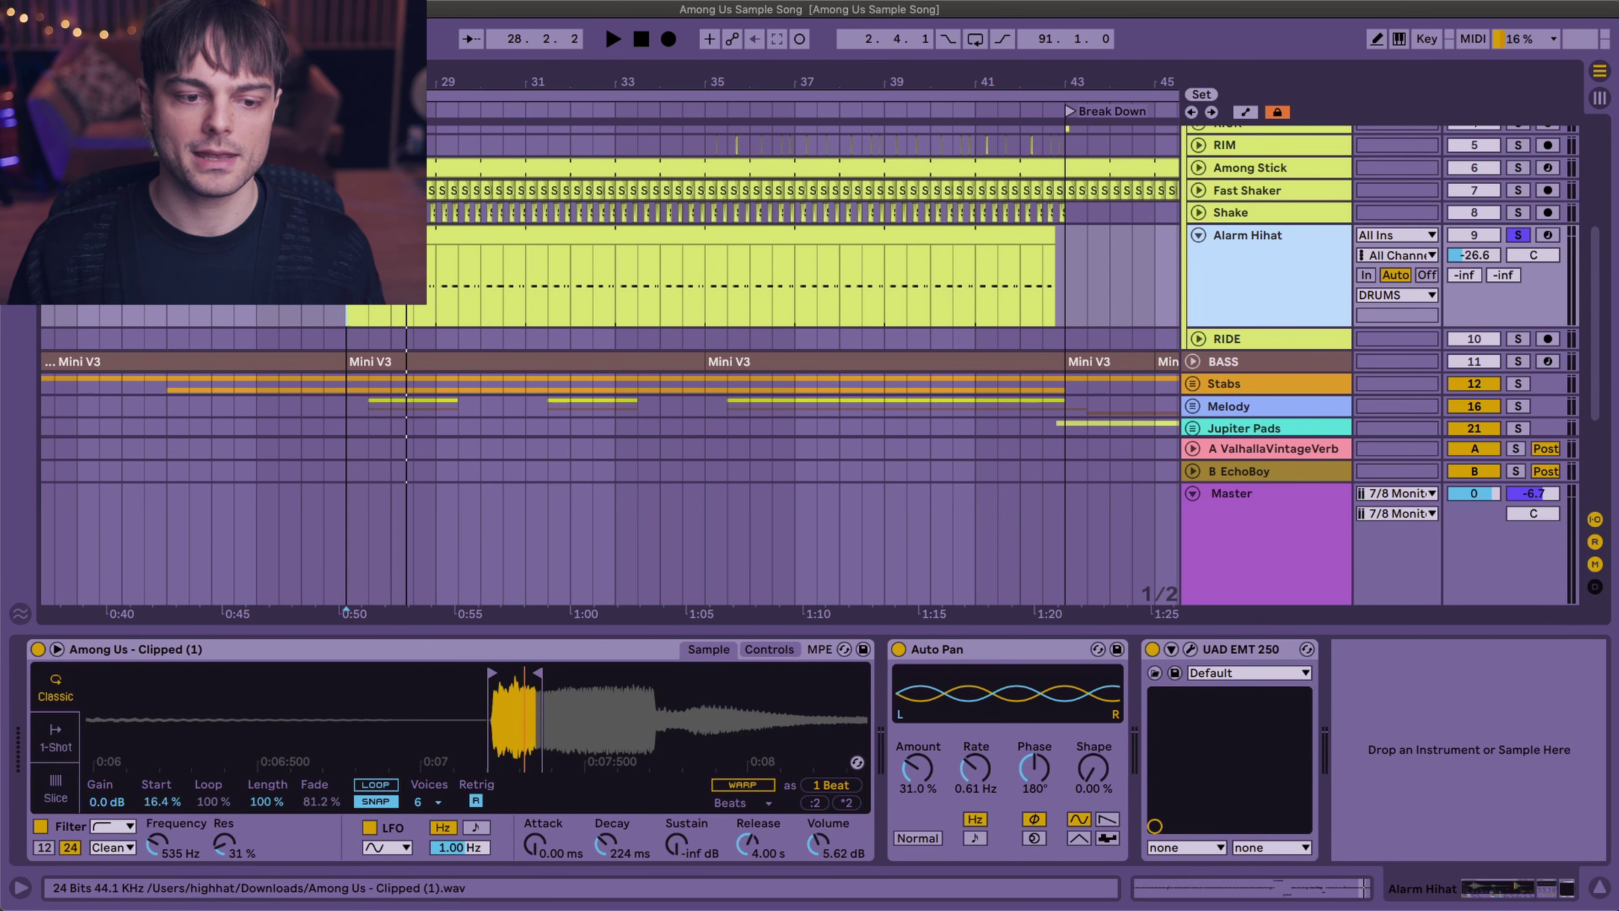
{"action": "left_click", "coordinate": [769, 649]}
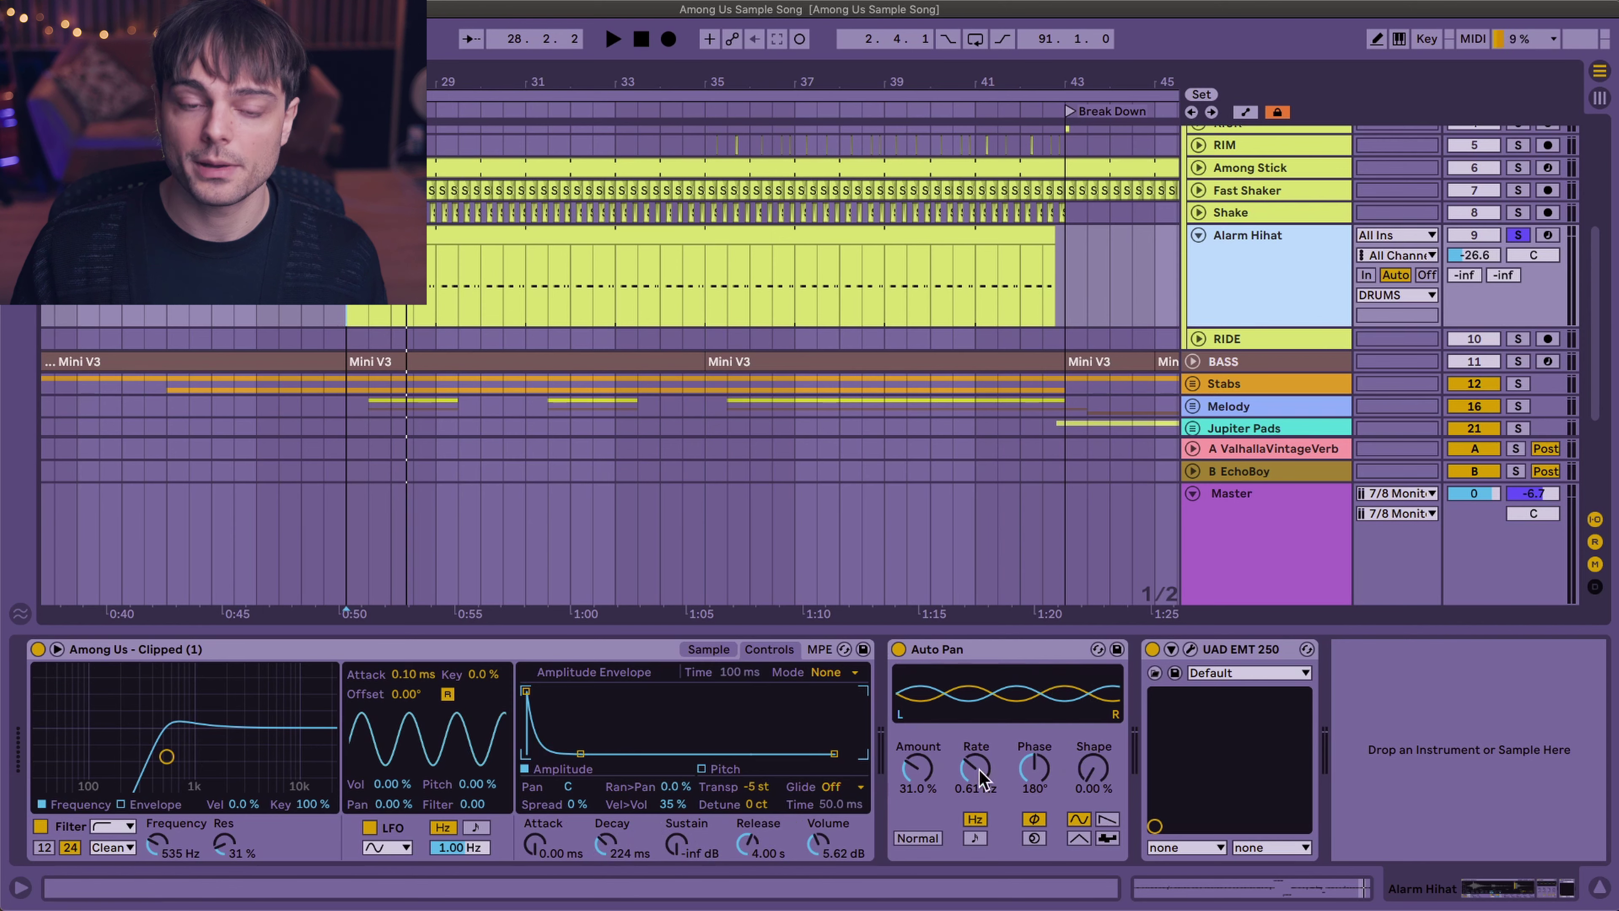
{"action": "left_click", "coordinate": [1189, 648]}
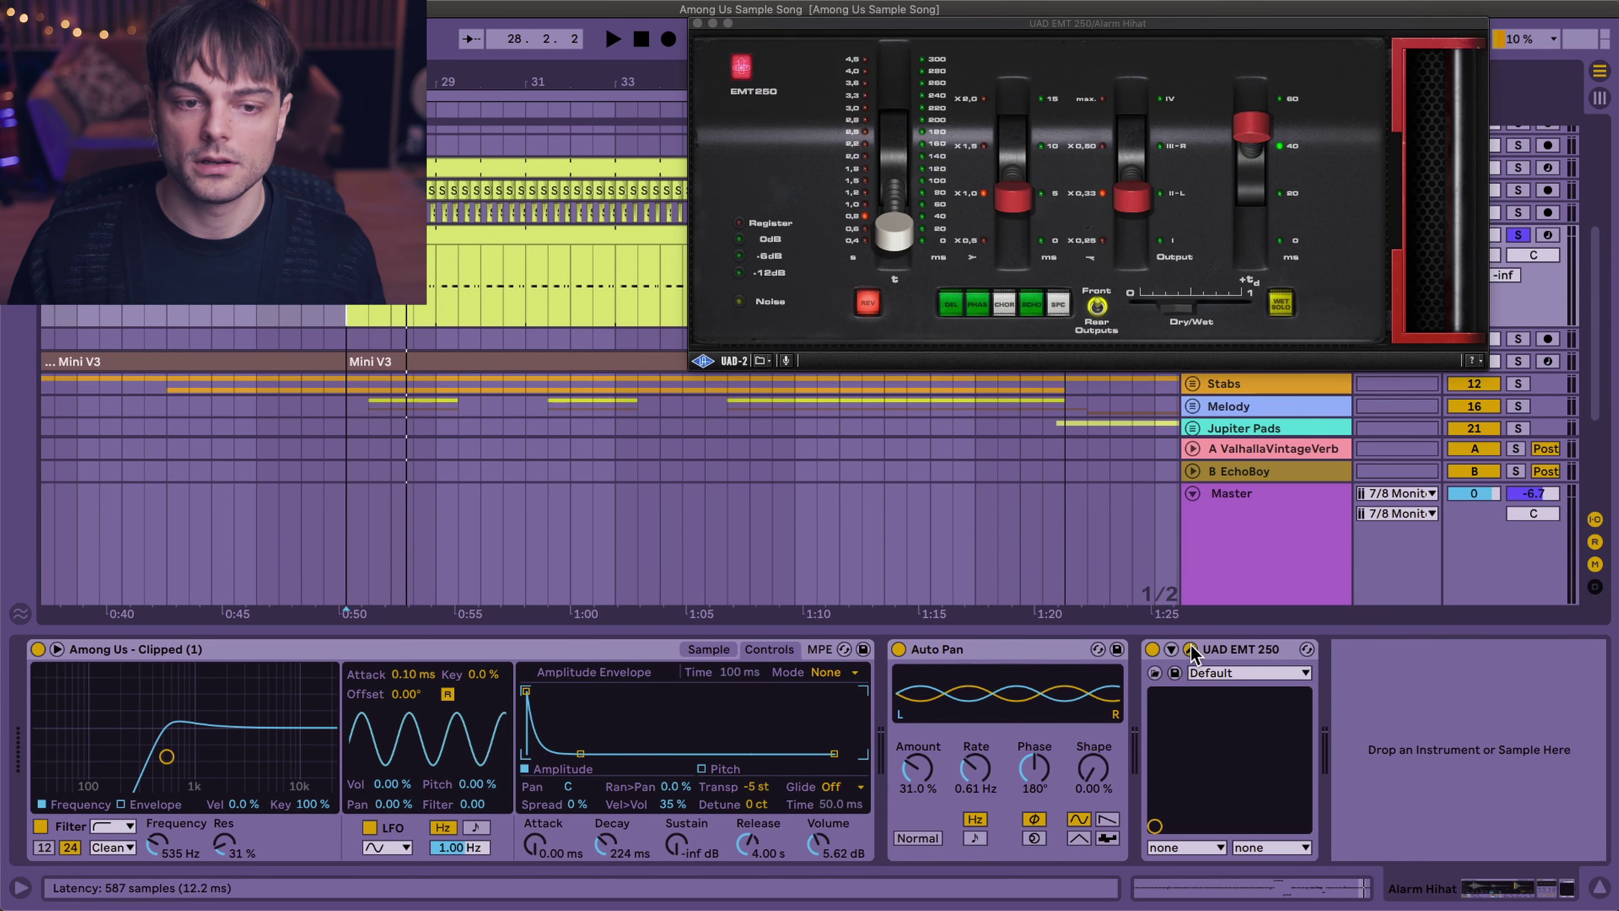
{"action": "left_click", "coordinate": [1191, 649]}
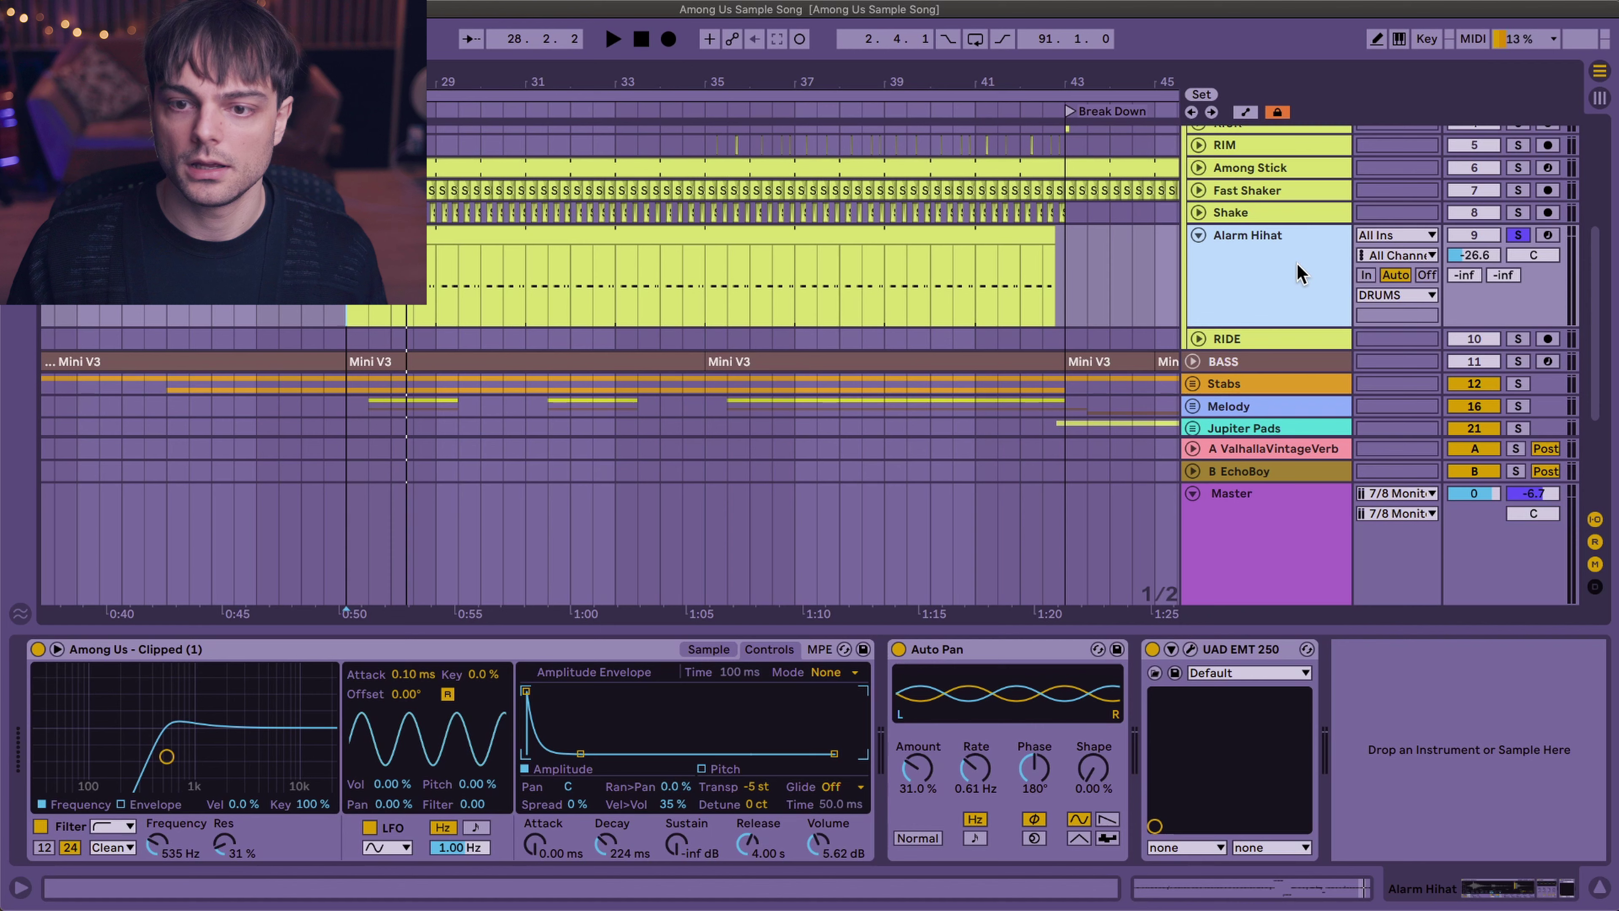
- Replay the soloed Alarm Hihat with its sample waveform shown, and unsolo and fold the track
{"action": "key", "text": "space"}
{"action": "left_click", "coordinate": [706, 649]}
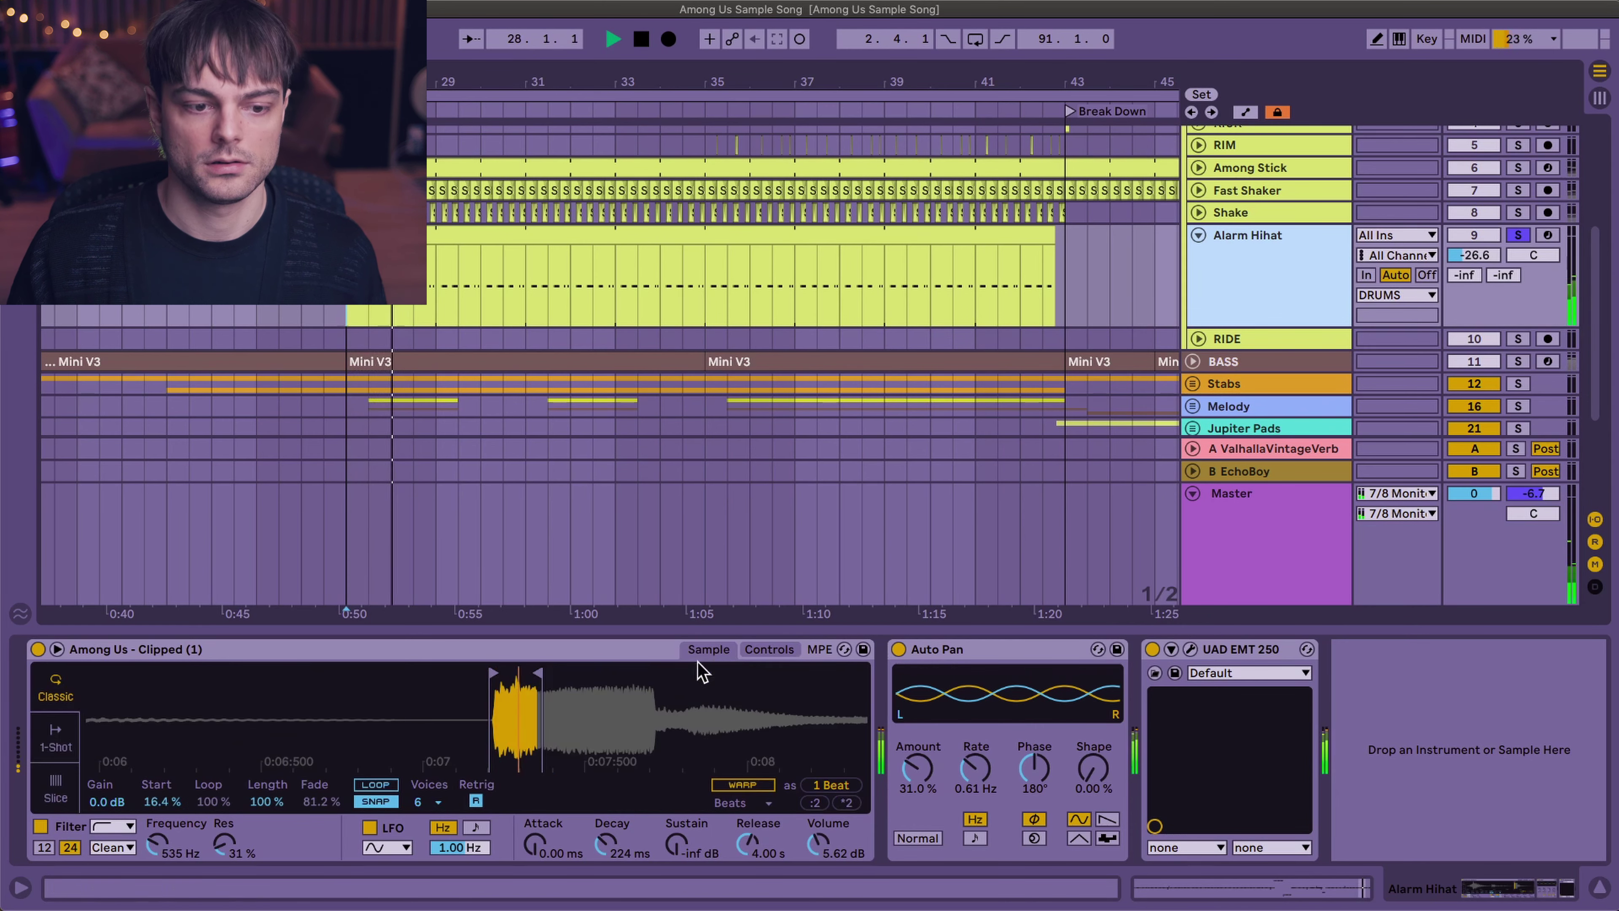
{"action": "key", "text": "space"}
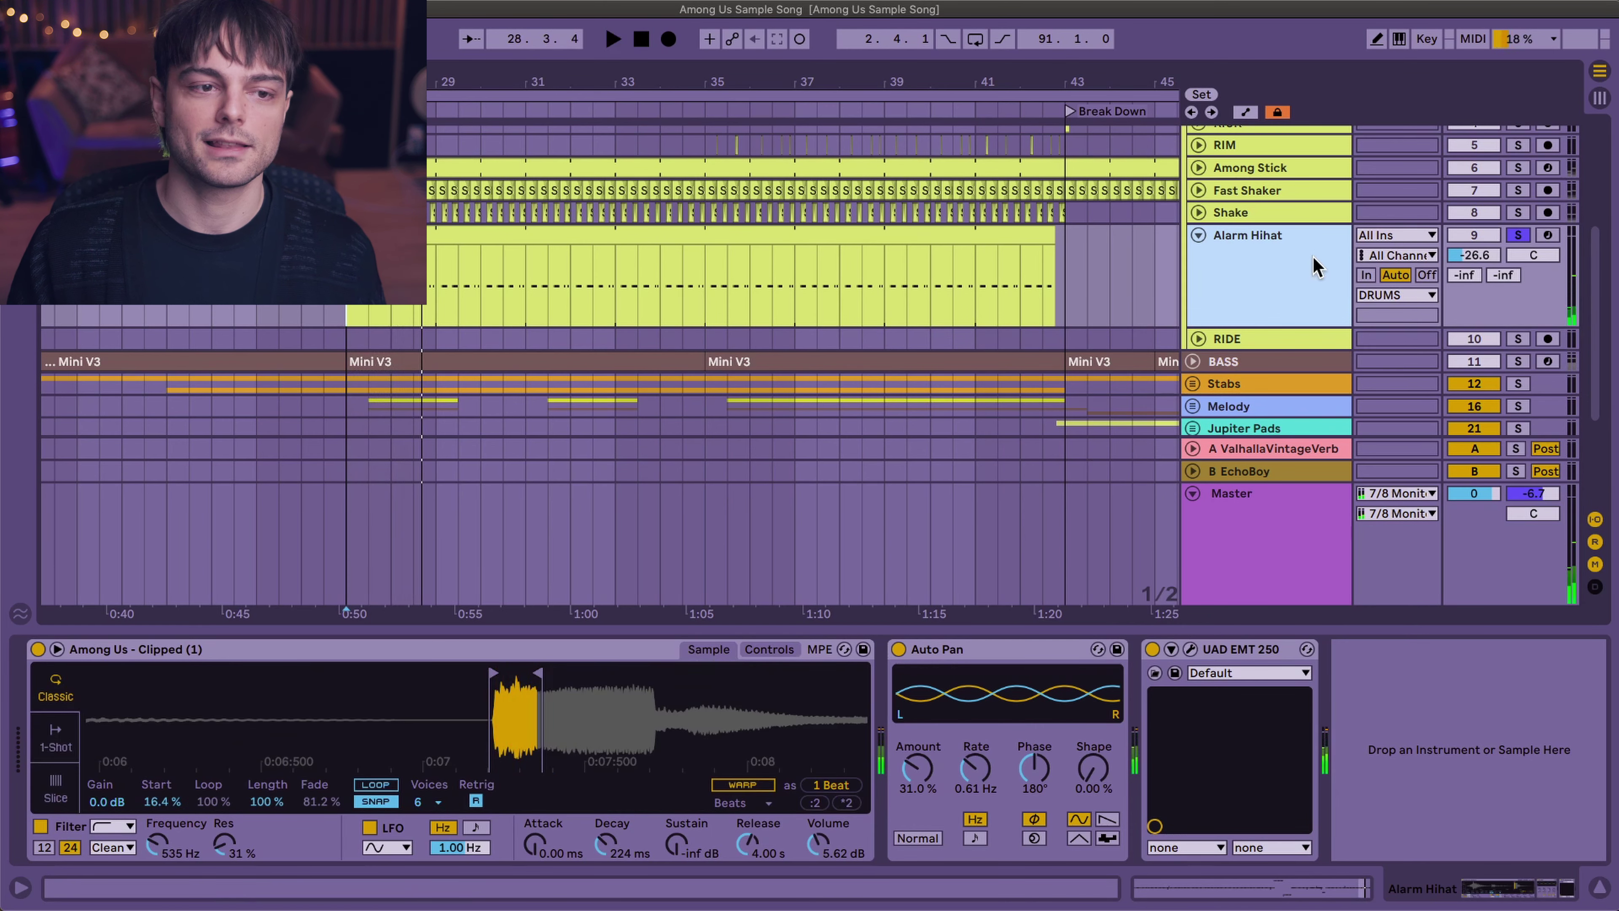
{"action": "left_click", "coordinate": [1518, 235]}
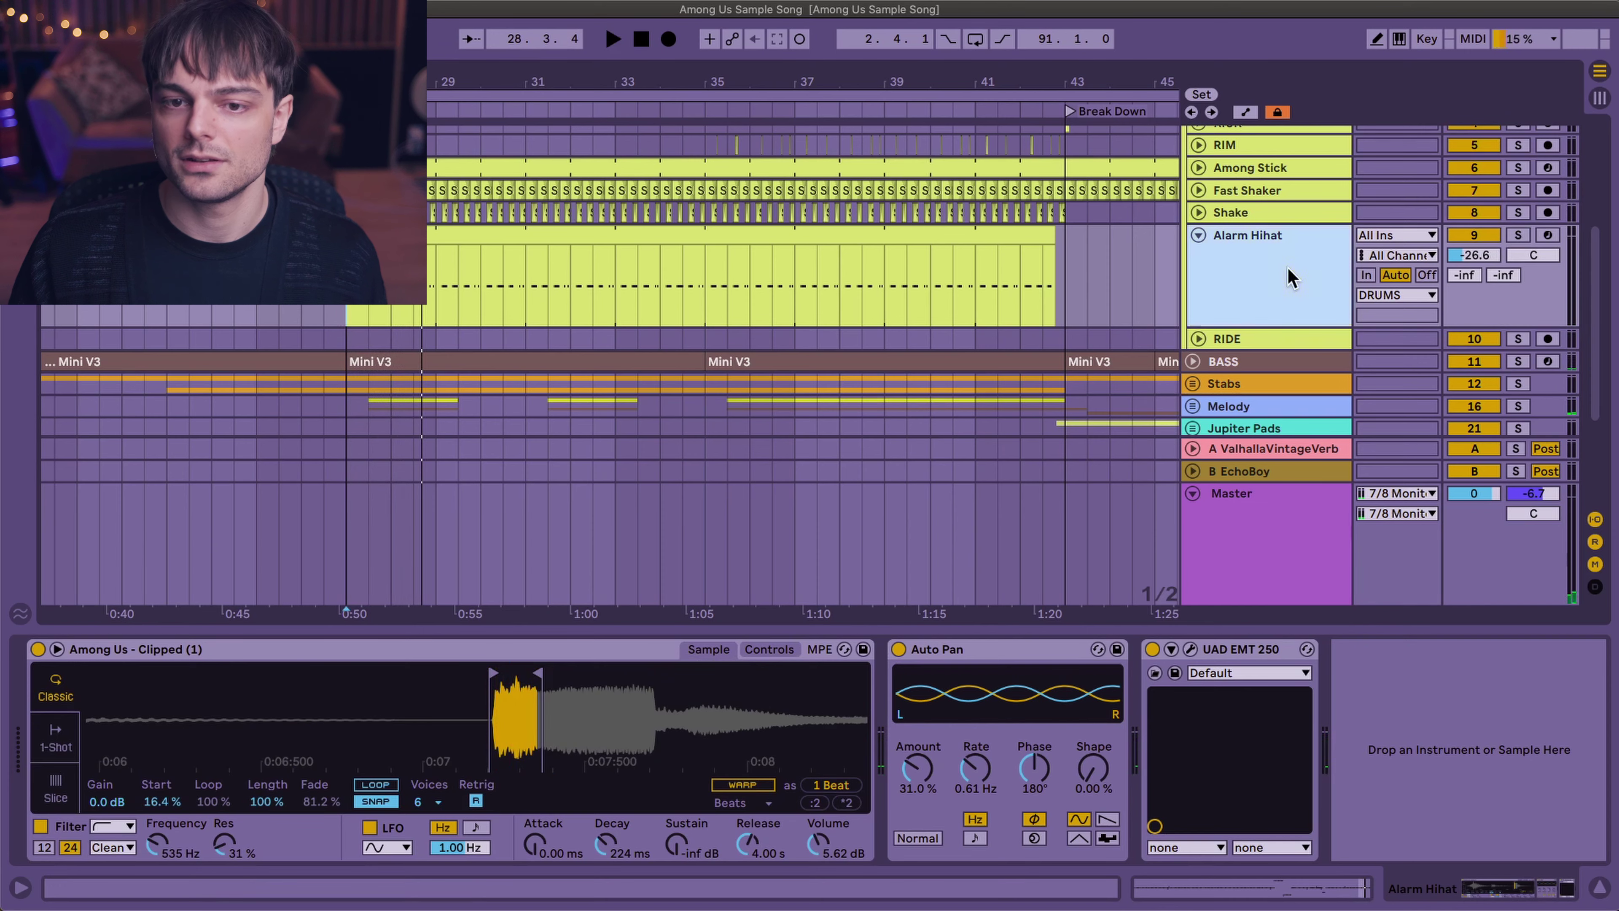
{"action": "left_click", "coordinate": [1197, 235]}
- Unfold and solo the RIDE track, and play it from the start of the End section at bar 68
{"action": "scroll", "coordinate": [779, 255], "scroll_direction": "down", "scroll_amount": 3}
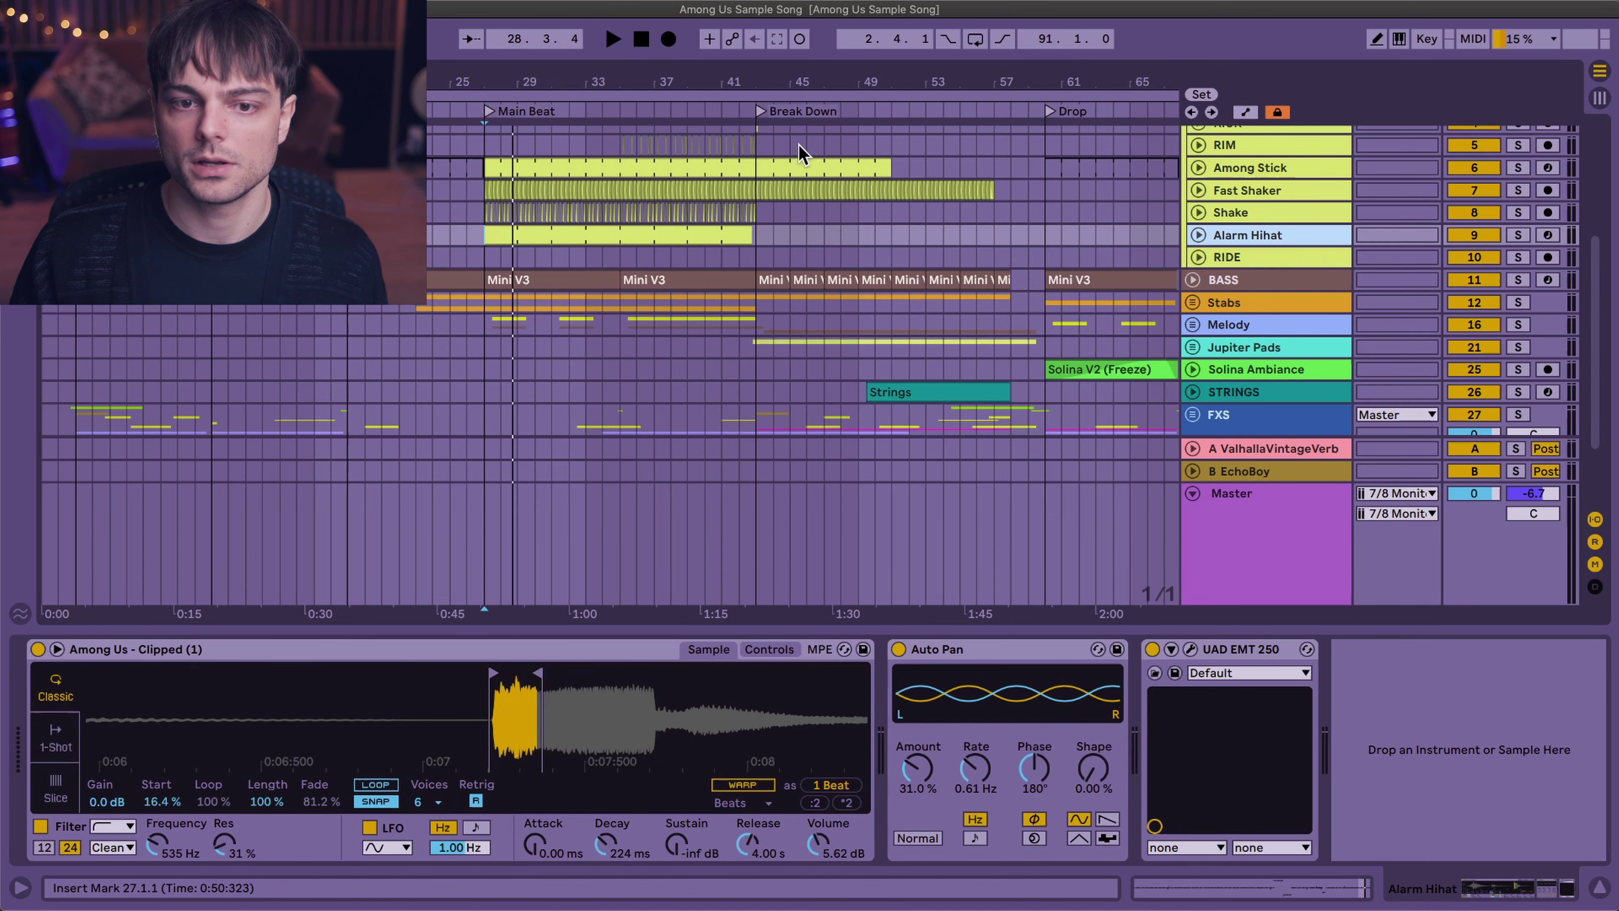
{"action": "scroll", "coordinate": [779, 255], "scroll_direction": "down", "scroll_amount": 3}
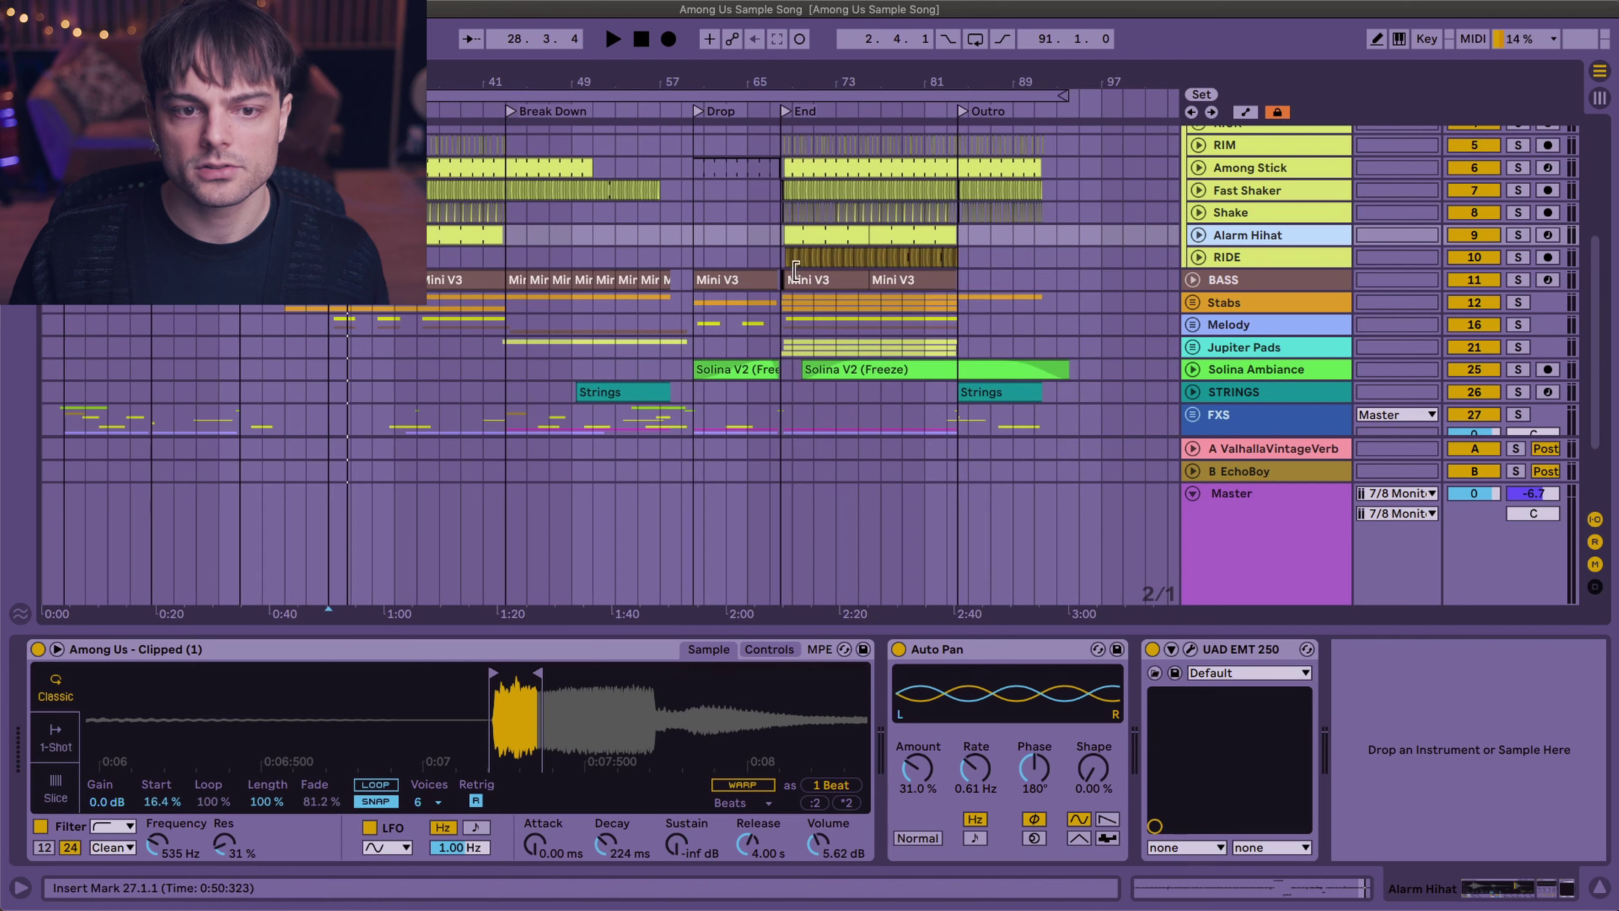
{"action": "left_click", "coordinate": [782, 262]}
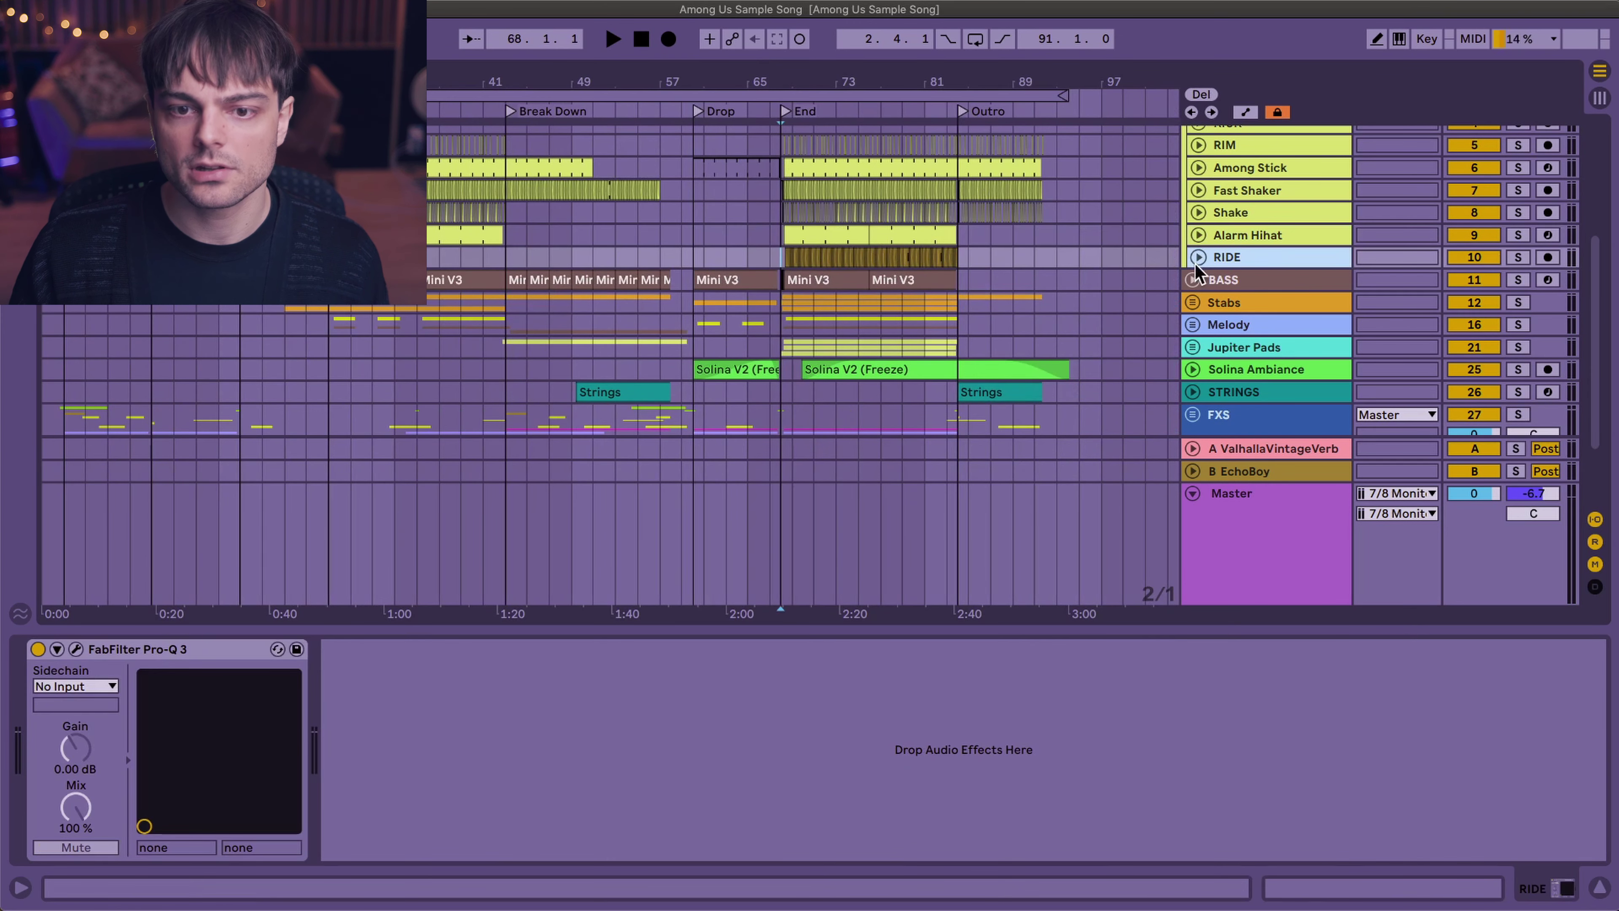
{"action": "left_click", "coordinate": [1197, 258]}
{"action": "left_click", "coordinate": [1517, 257]}
{"action": "key", "text": "space"}
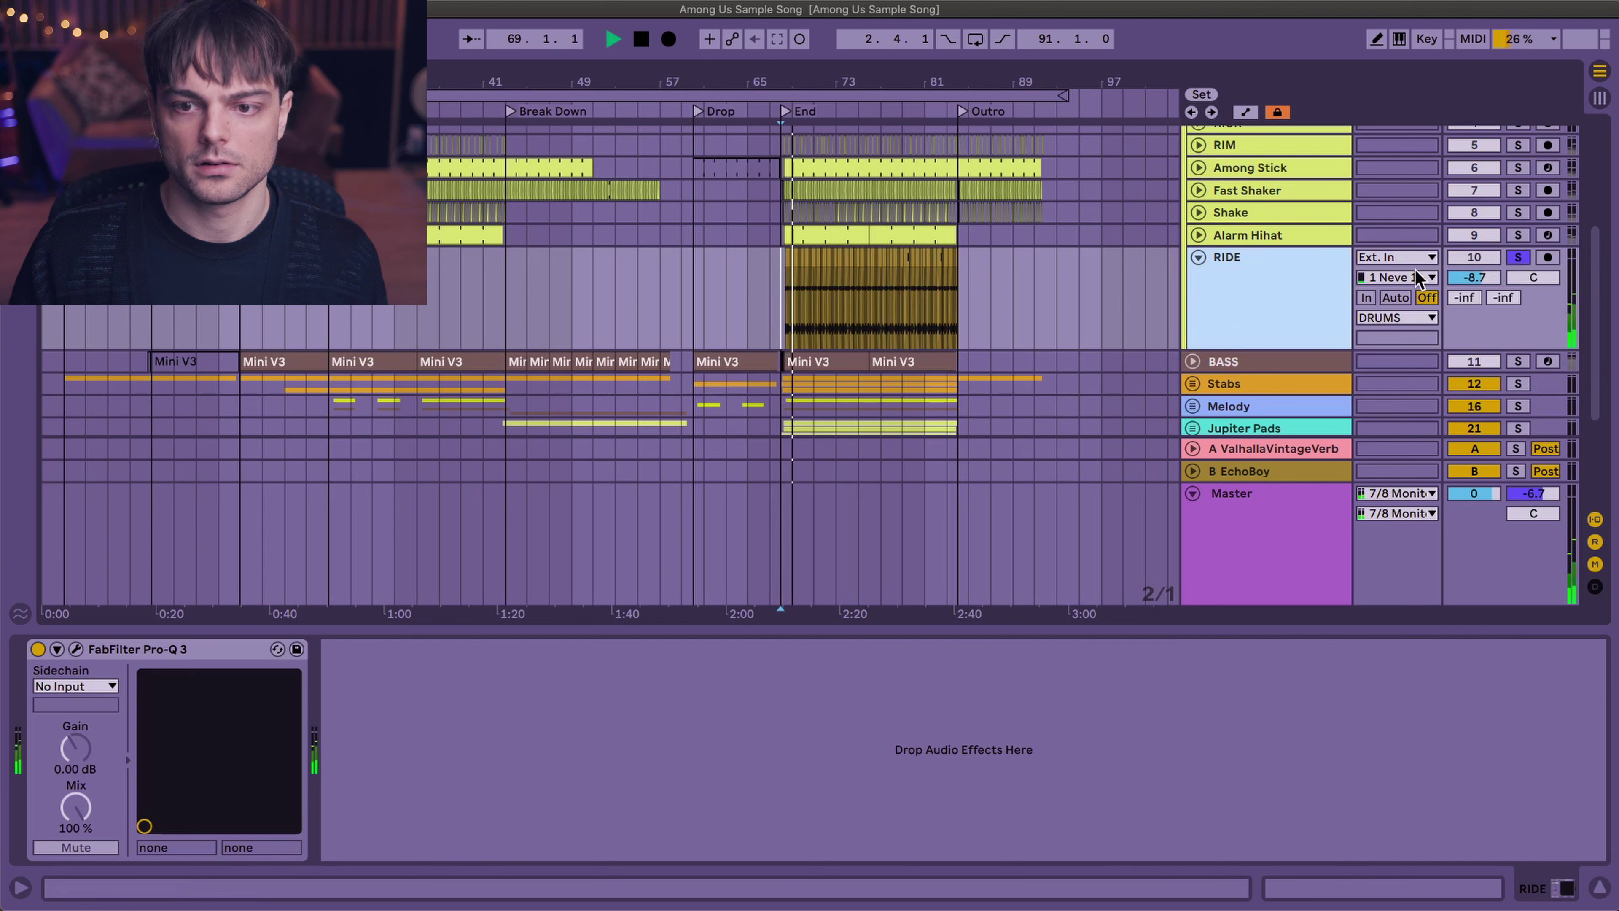
{"action": "key", "text": "space"}
- Unsolo the RIDE track and play it together with the other tracks from bar 68
{"action": "left_click", "coordinate": [1517, 258]}
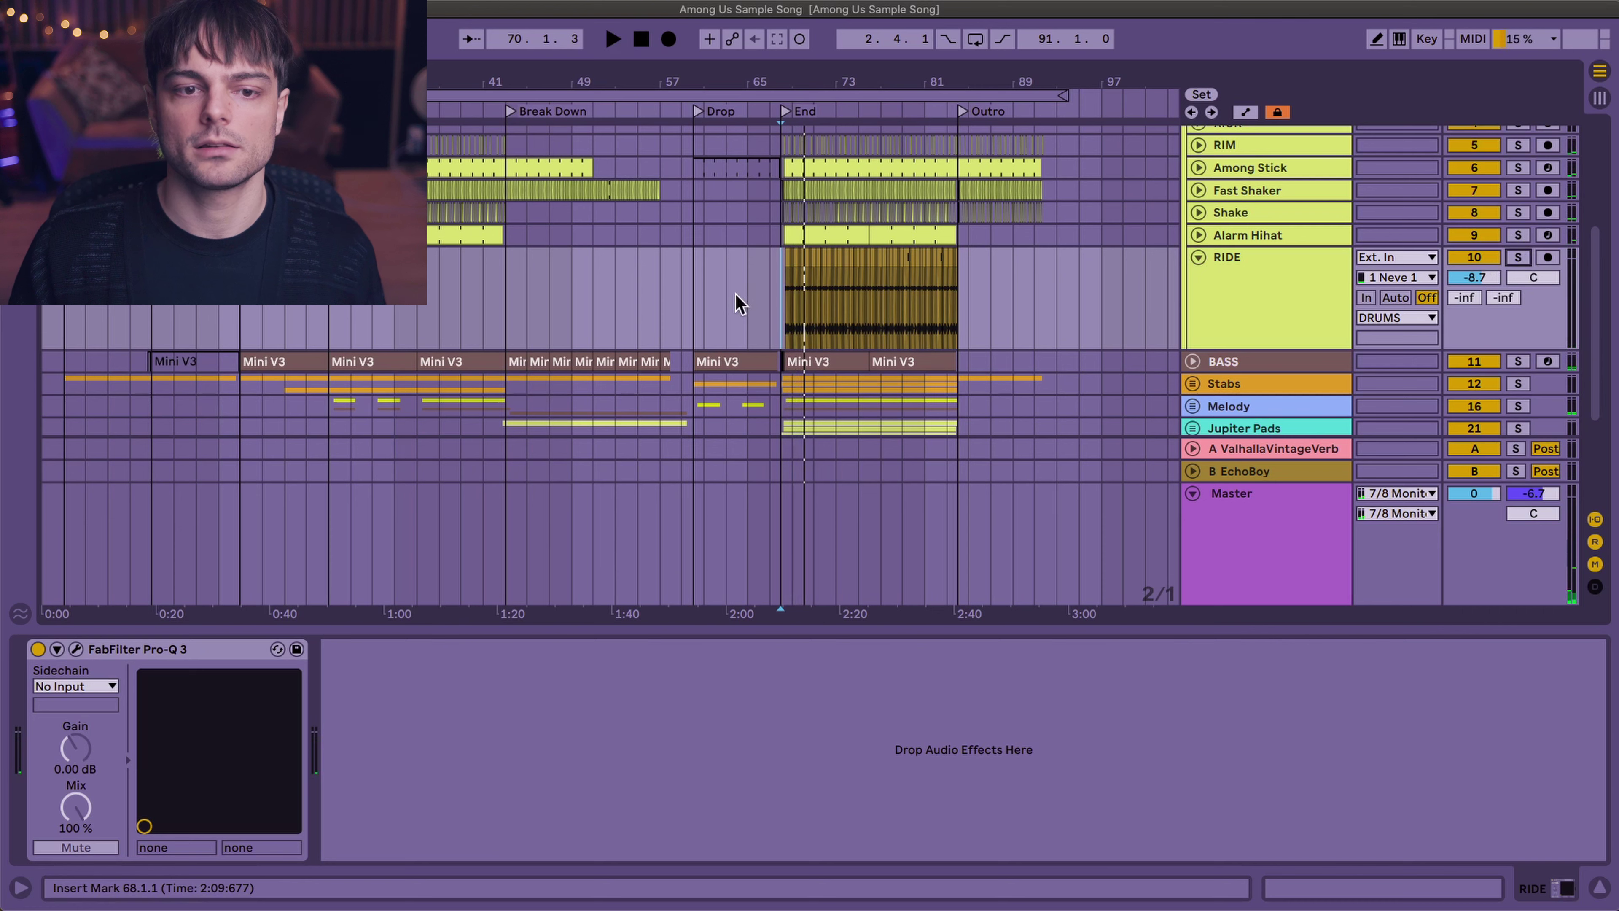
{"action": "key", "text": "space"}
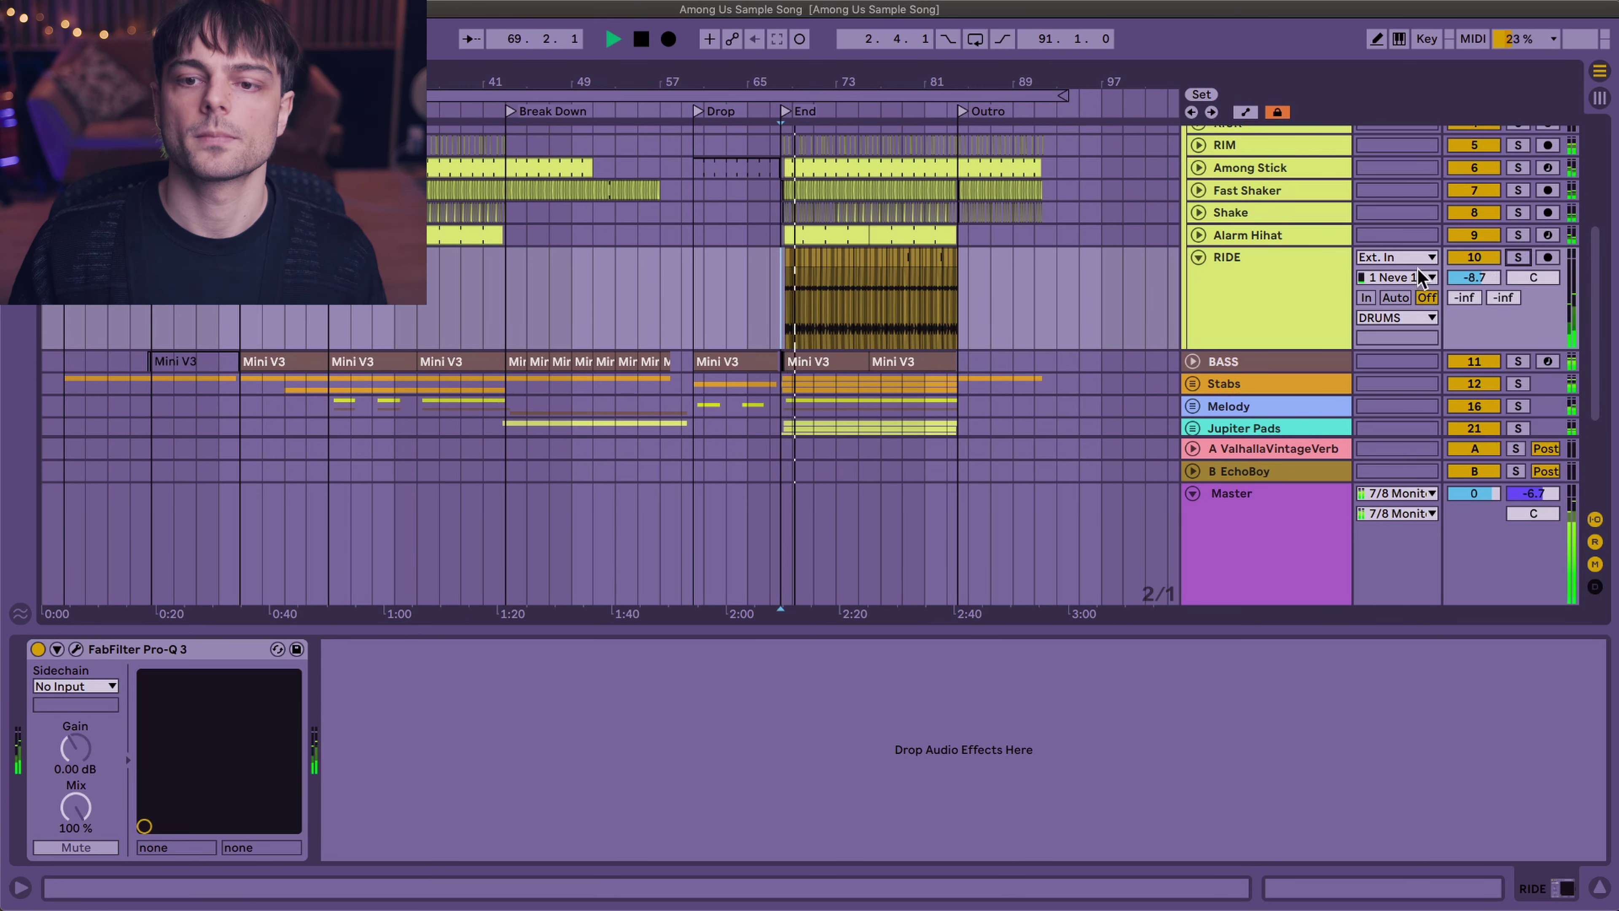
{"action": "key", "text": "space"}
{"action": "key", "text": "space"}
{"action": "left_click", "coordinate": [1470, 257]}
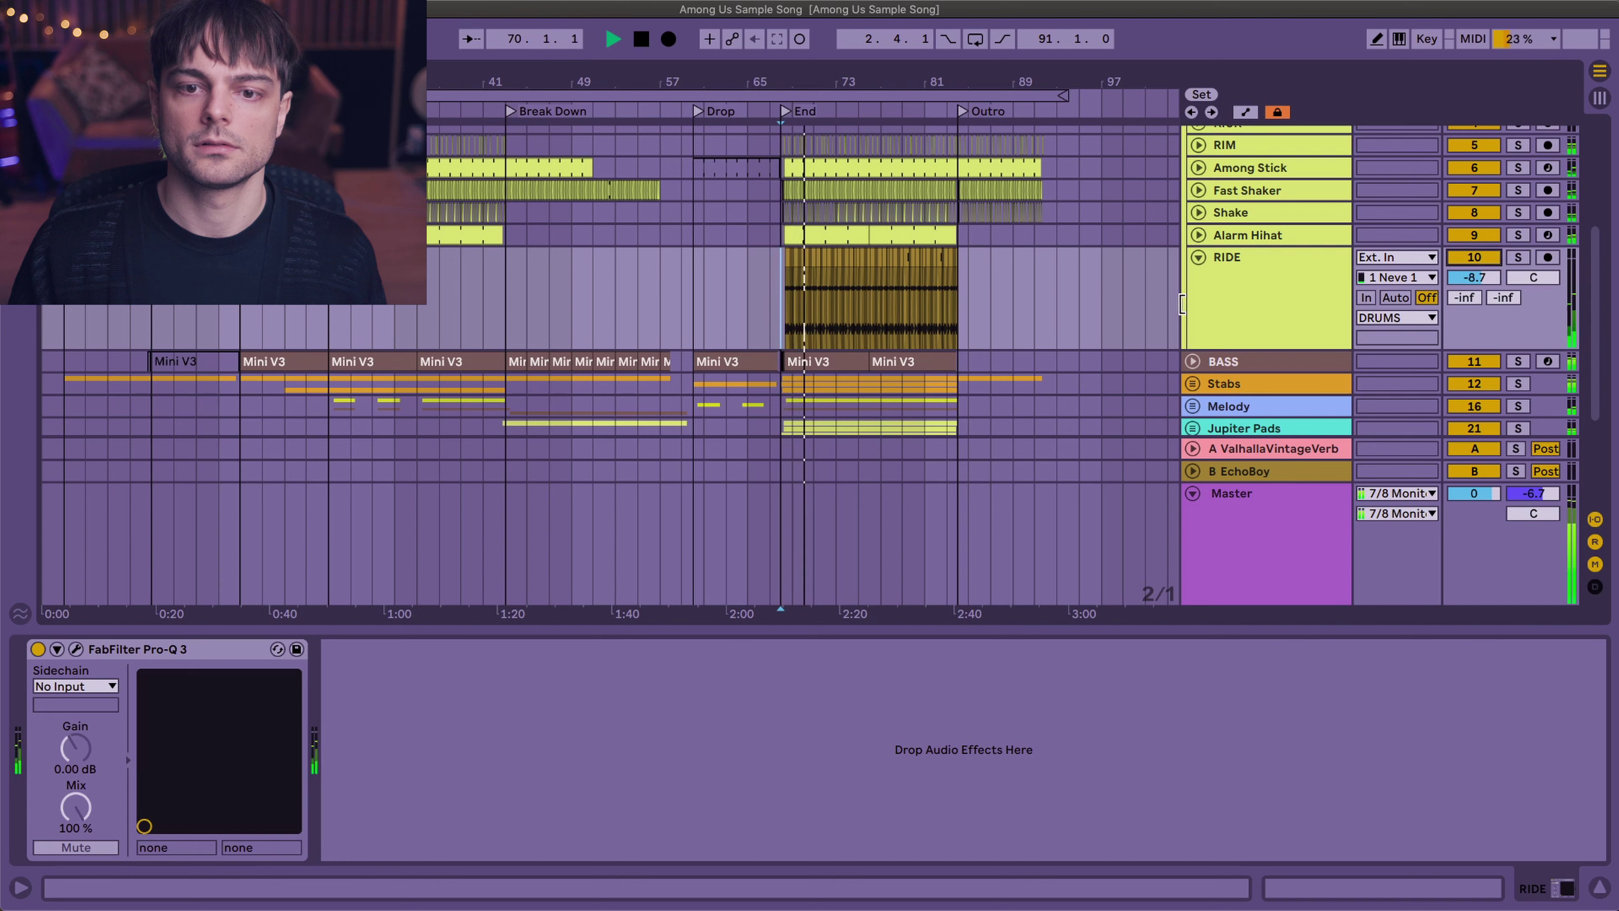
{"action": "left_click", "coordinate": [1250, 288]}
{"action": "key", "text": "space"}
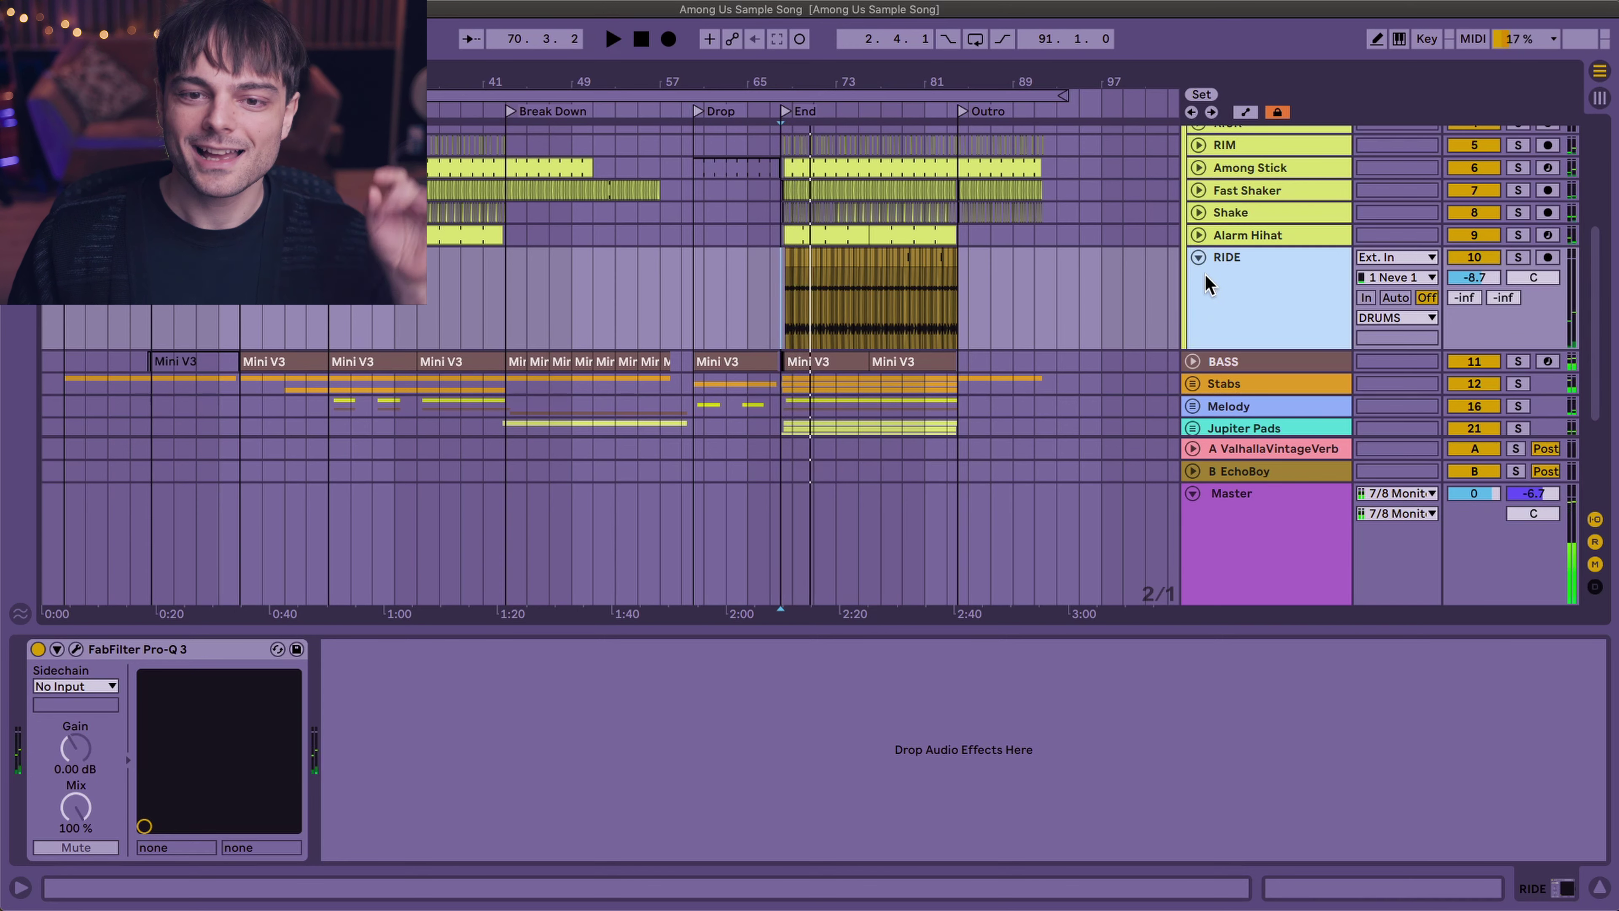
- Fold the RIDE track, unfold the BASS track with its devices, and place the start marker at bar 19
{"action": "left_click", "coordinate": [1199, 256]}
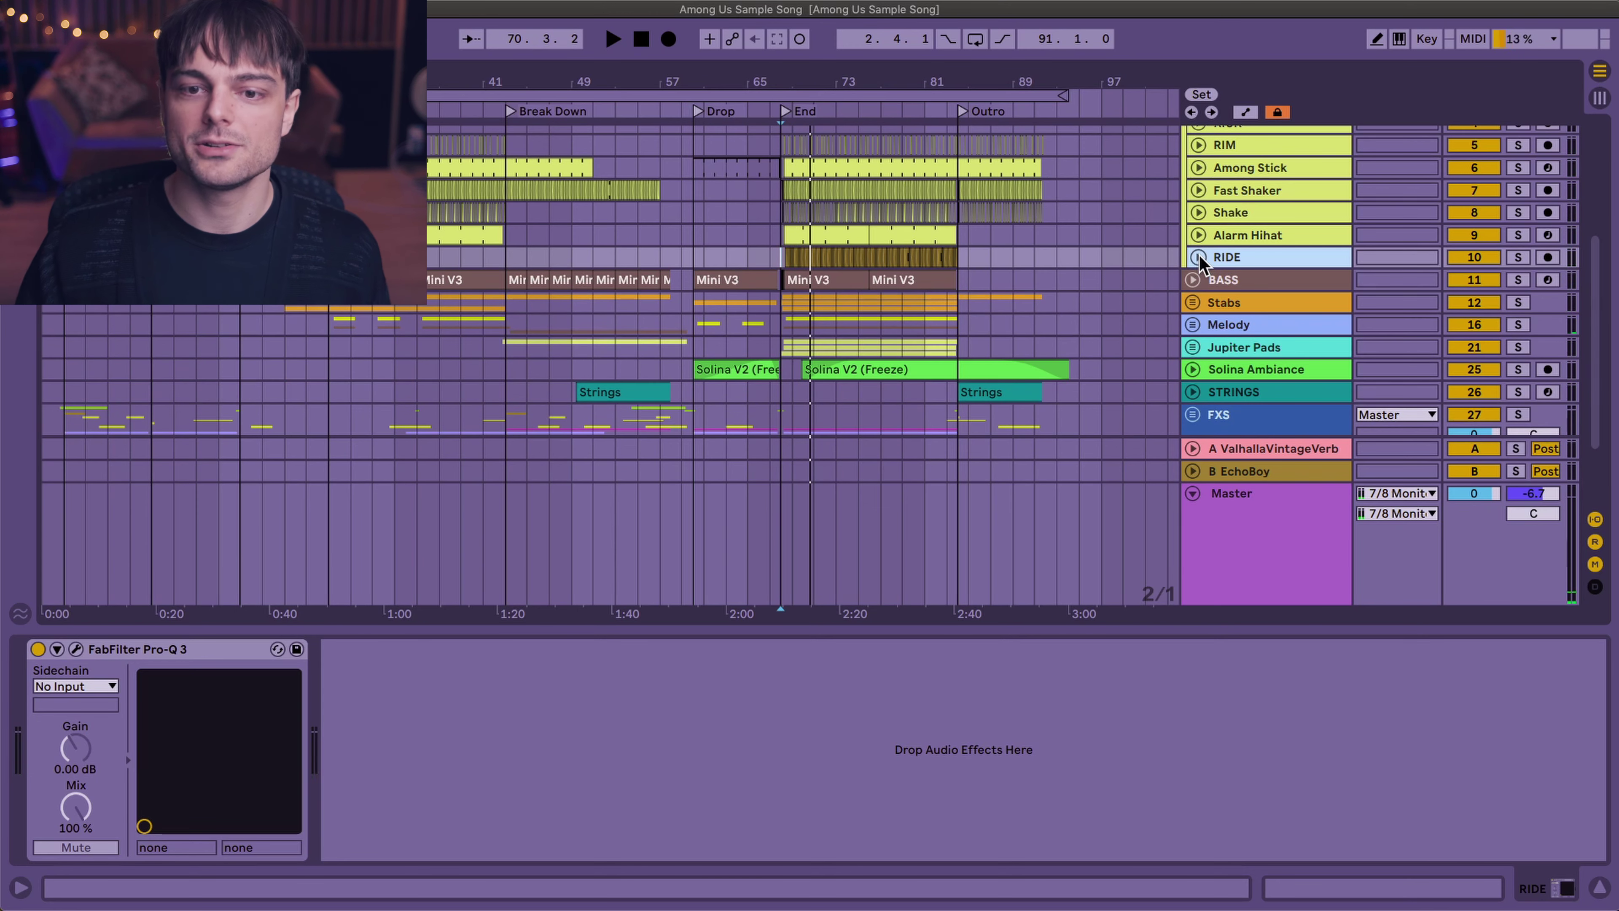
{"action": "left_click", "coordinate": [1197, 279]}
{"action": "left_click", "coordinate": [1192, 279]}
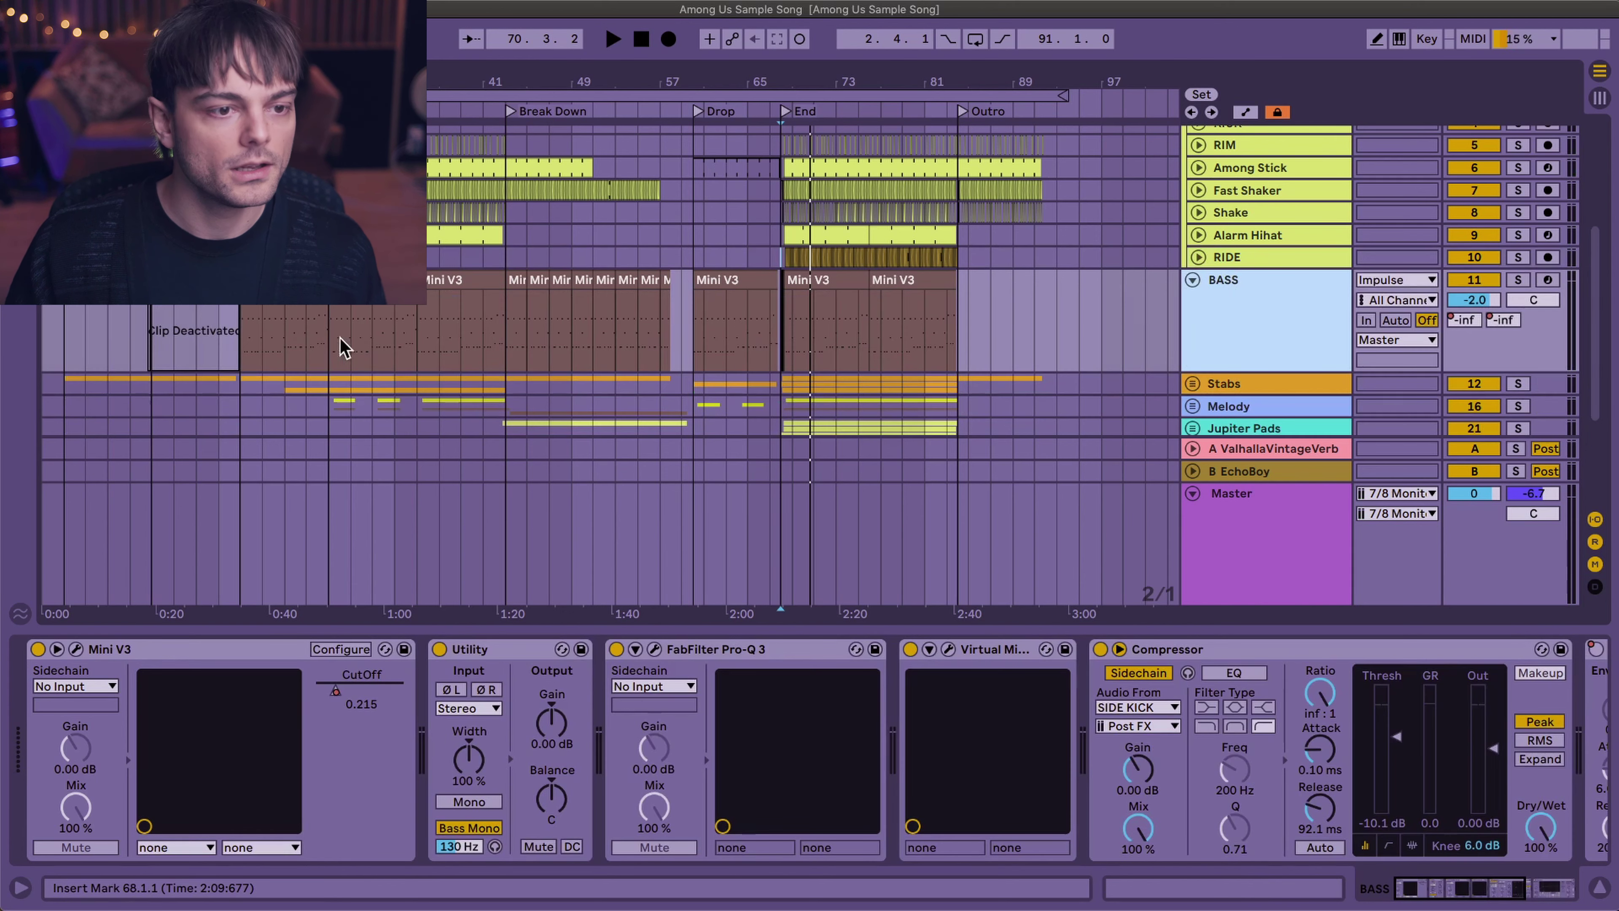
{"action": "left_click", "coordinate": [242, 332]}
{"action": "left_click", "coordinate": [1287, 337]}
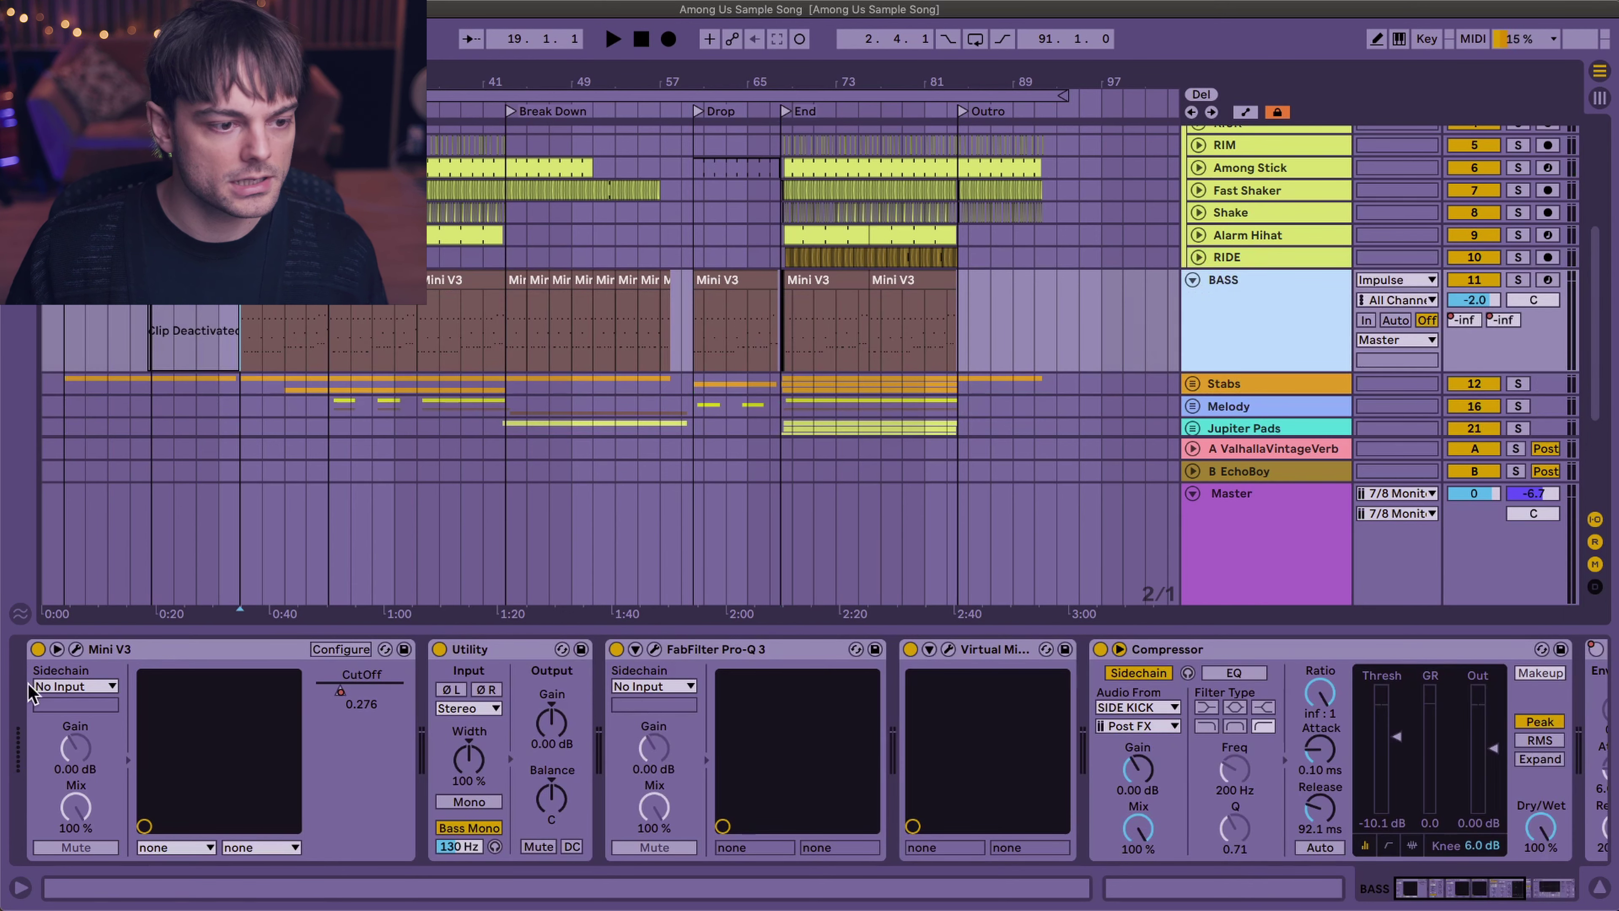
- Open the bass track's Mini V3 synth window, examine its Bigfoot Bass preset, and close it
{"action": "left_click", "coordinate": [76, 649]}
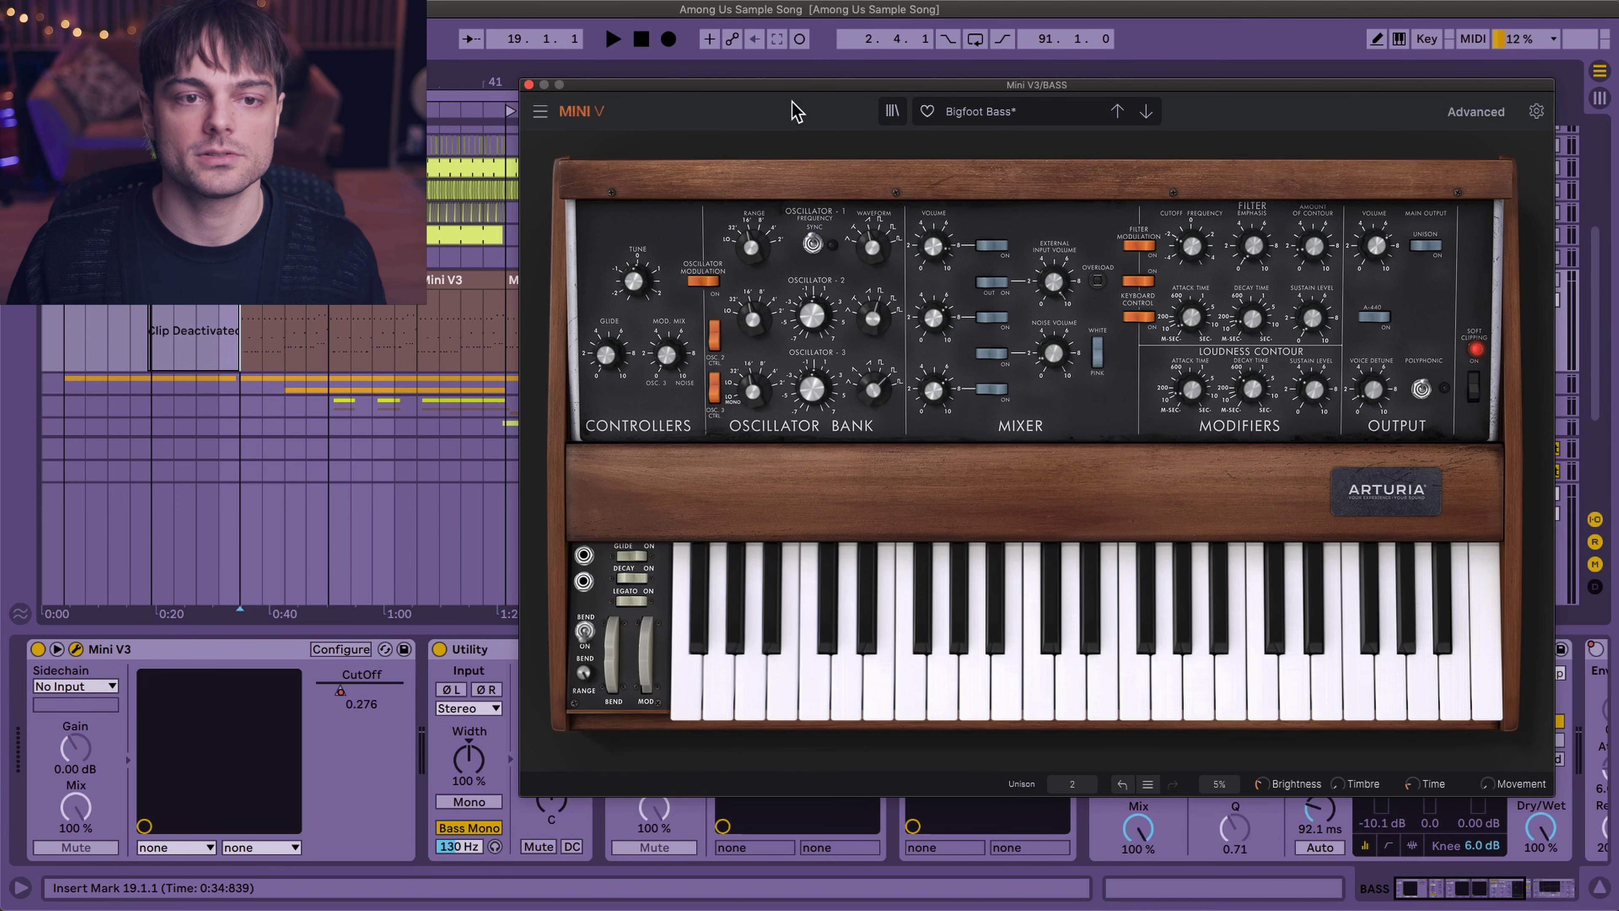
{"action": "left_click_drag", "start_coordinate": [810, 86], "coordinate": [737, 110]}
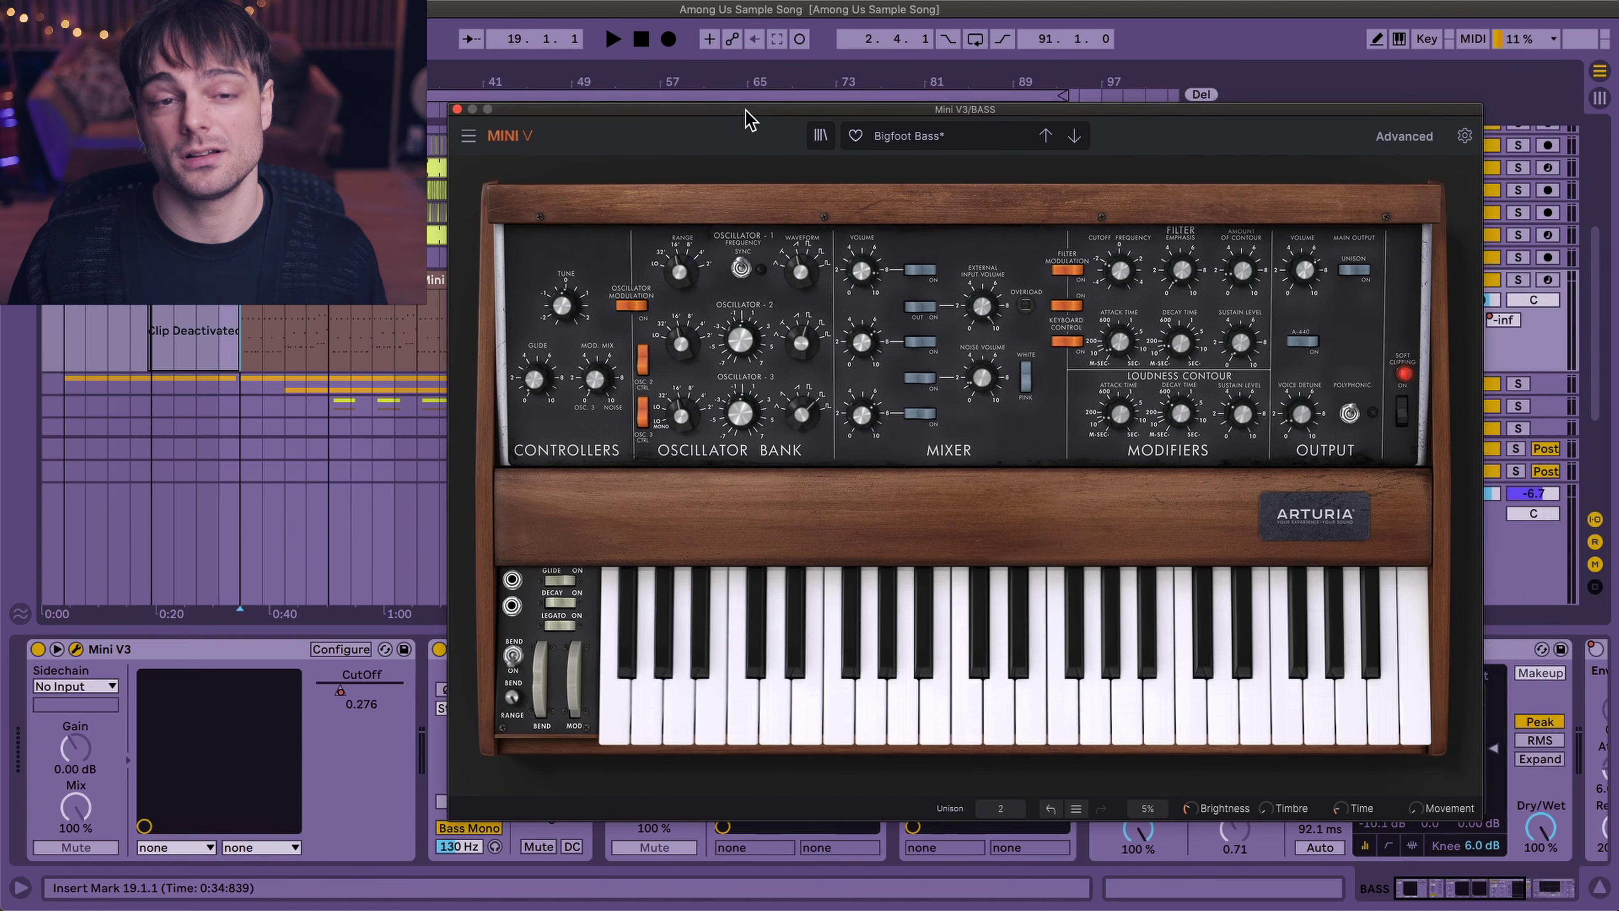
{"action": "left_click_drag", "start_coordinate": [736, 113], "coordinate": [740, 107]}
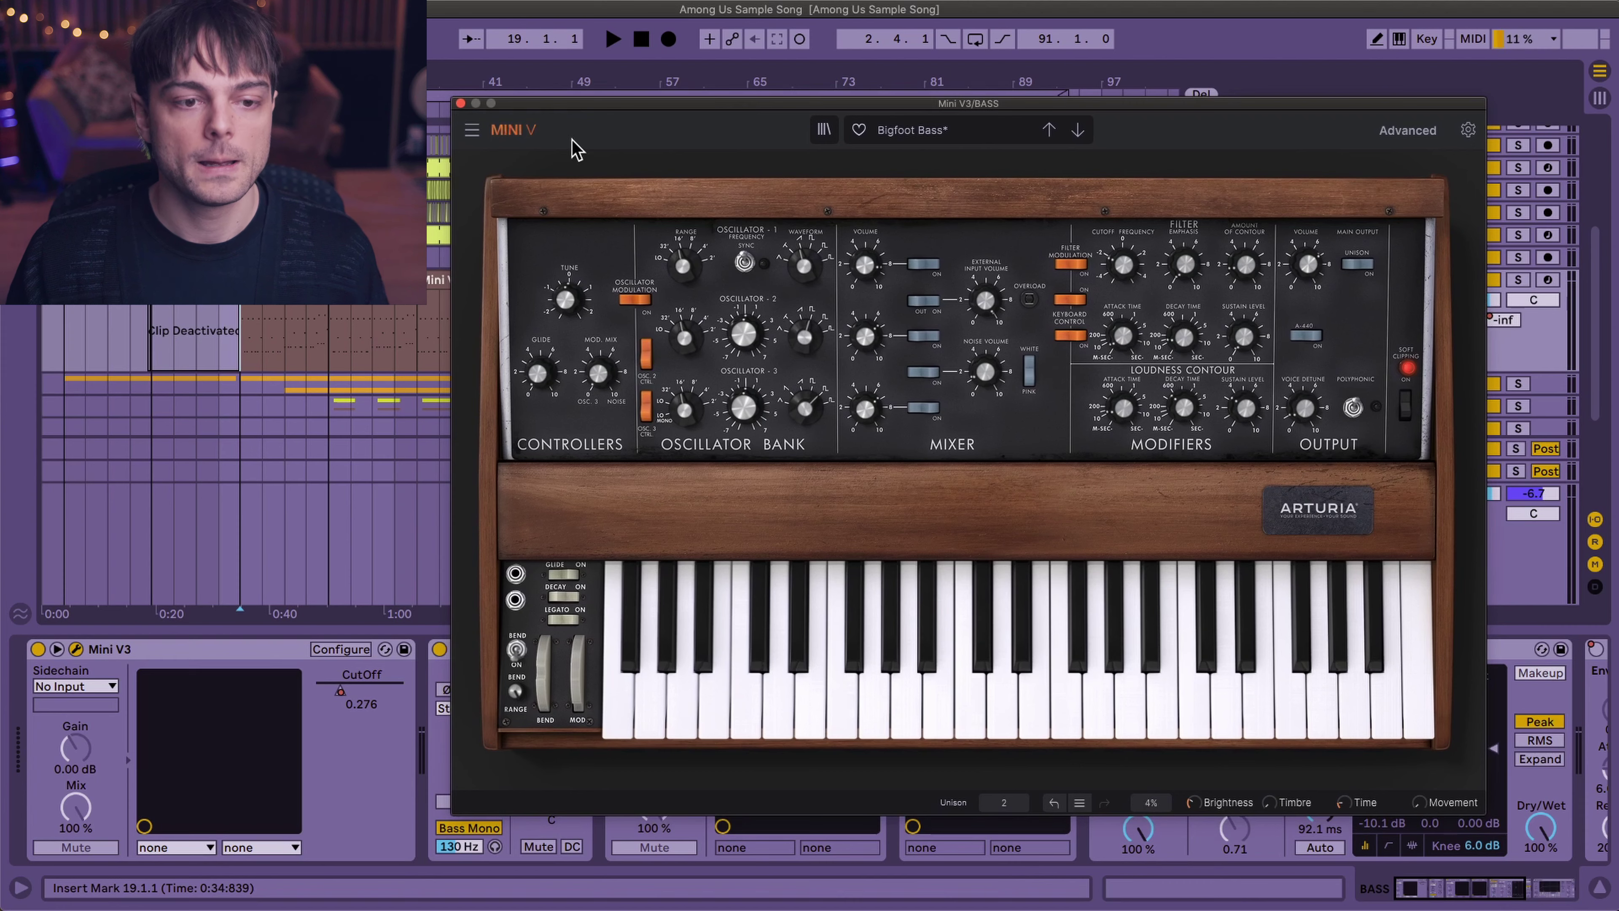
{"action": "left_click", "coordinate": [460, 103]}
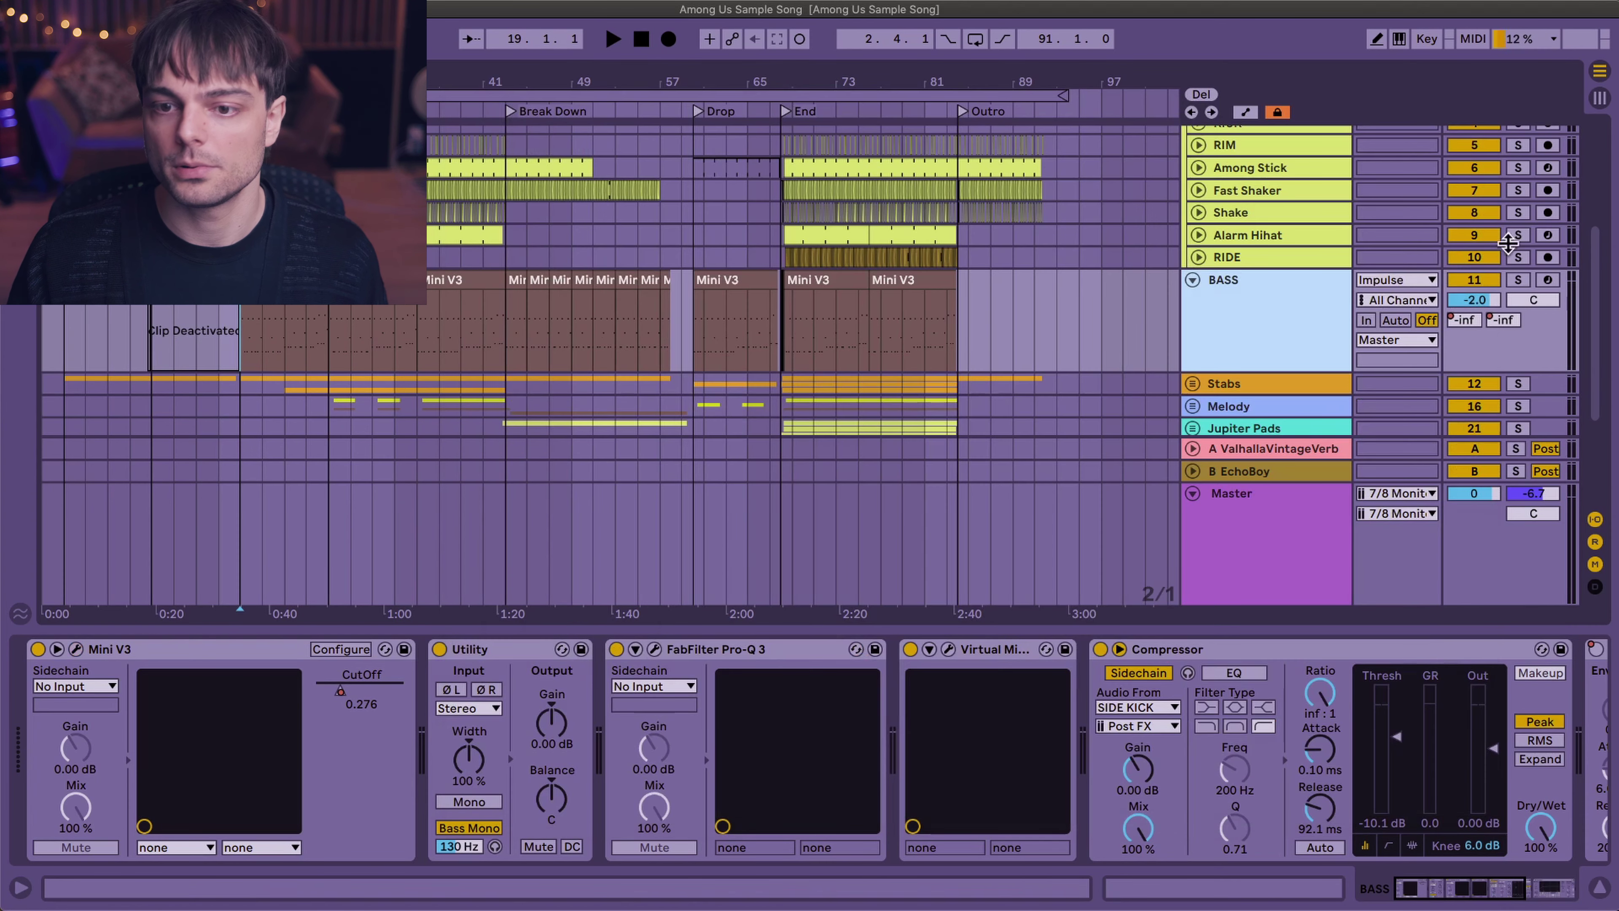
- Solo the BASS track and examine the EQ curve in its FabFilter Pro-Q 3
{"action": "left_click", "coordinate": [1518, 281]}
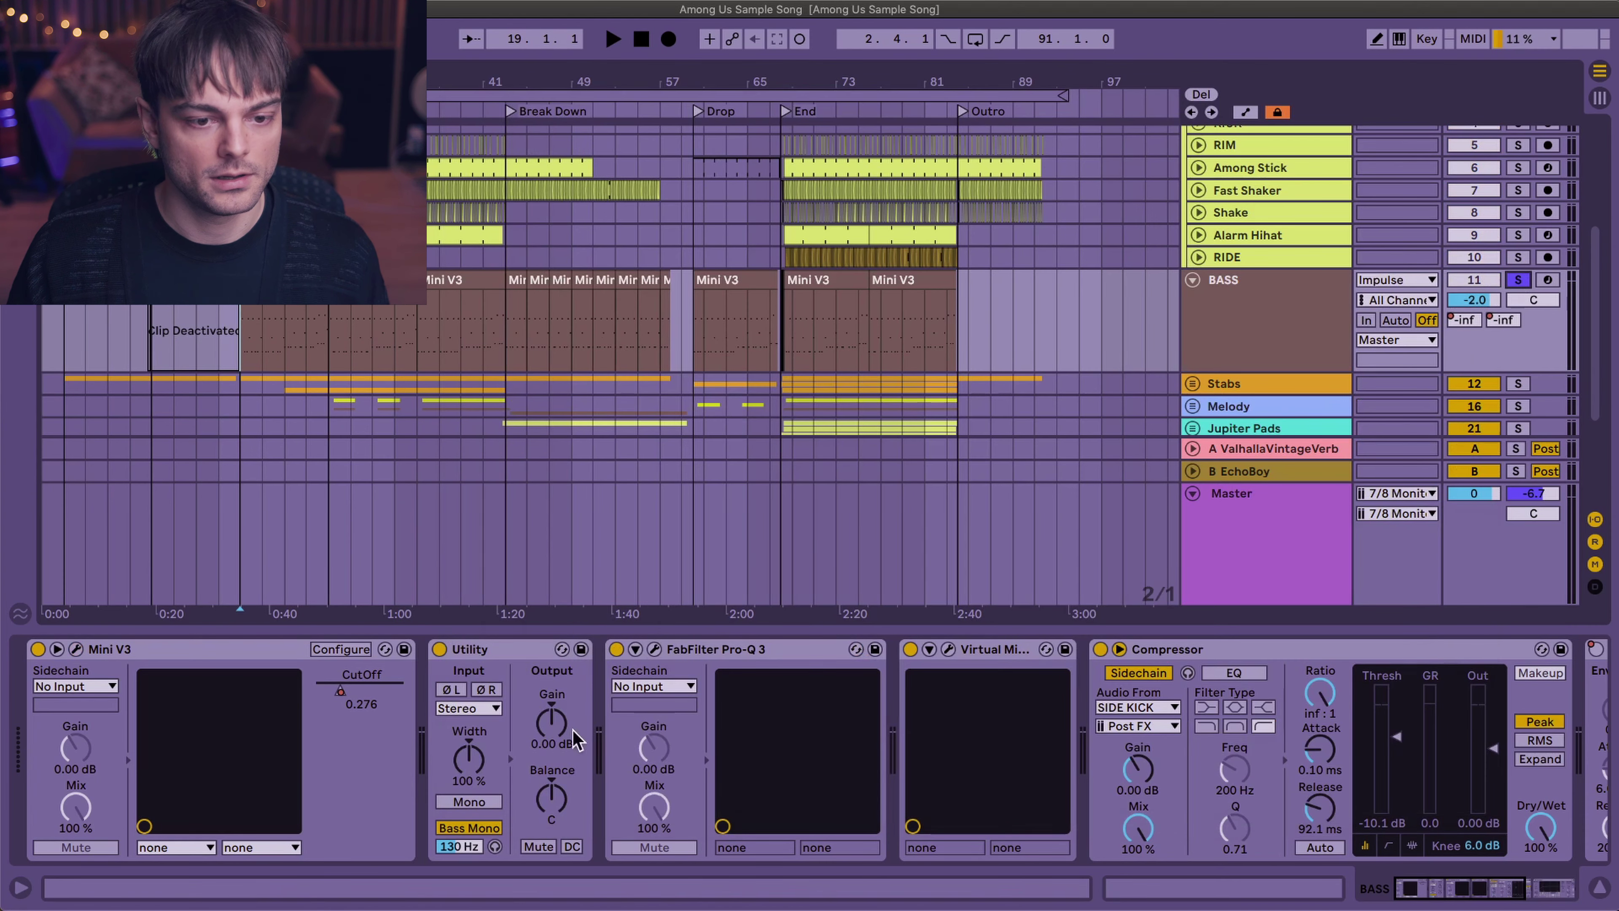
{"action": "scroll", "coordinate": [580, 791], "scroll_direction": "right", "scroll_amount": 3}
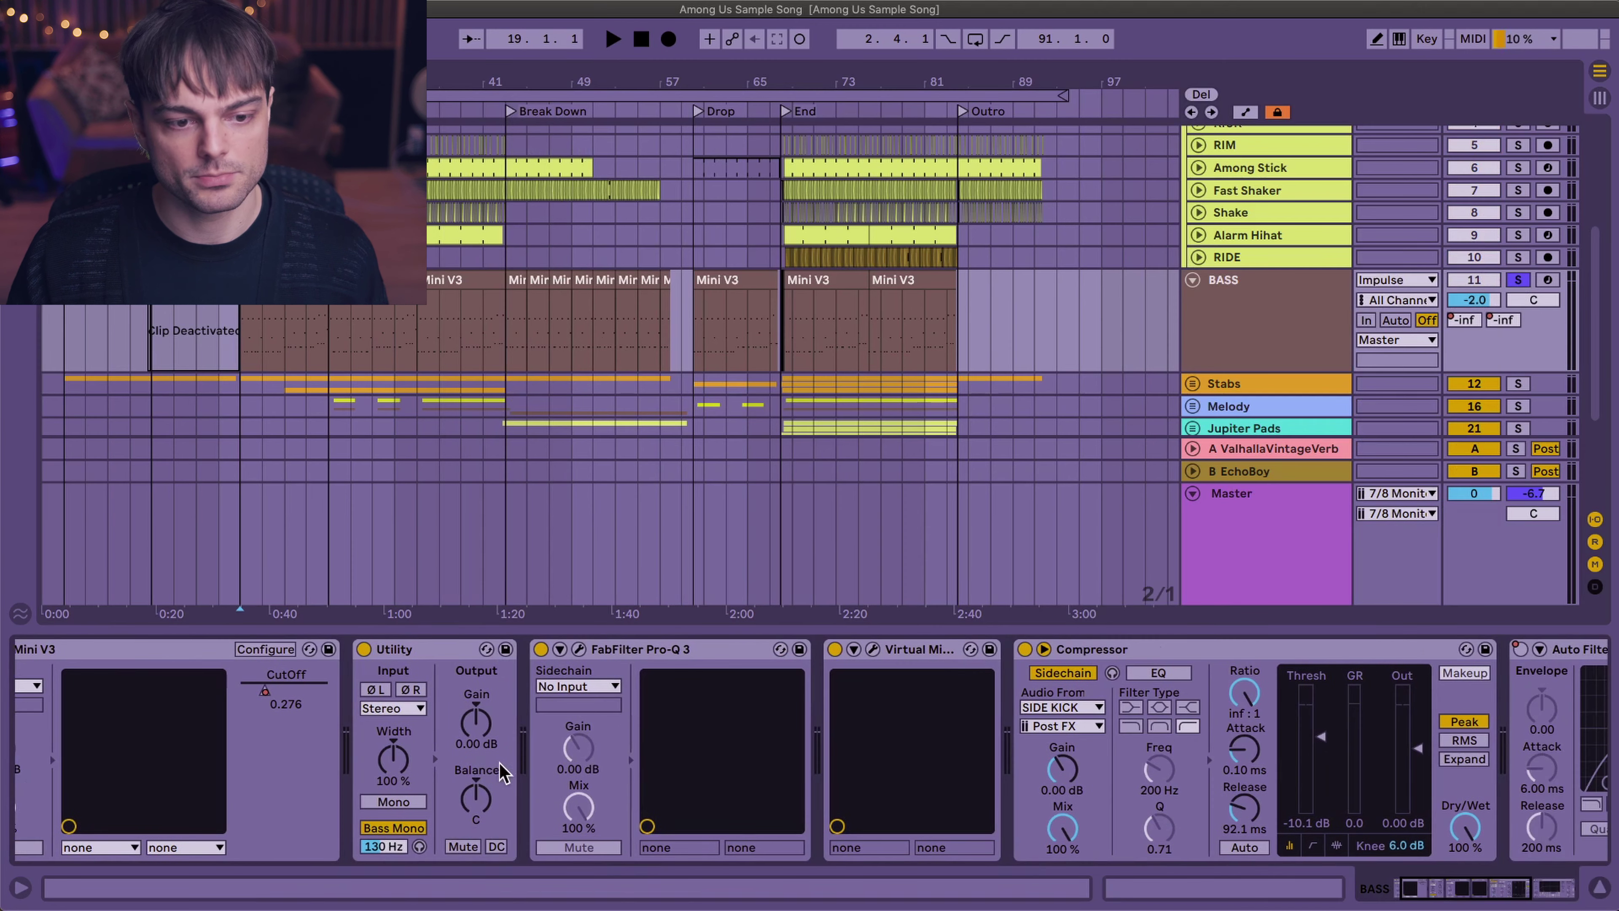
{"action": "scroll", "coordinate": [501, 772], "scroll_direction": "right", "scroll_amount": 3}
{"action": "left_click", "coordinate": [511, 651]}
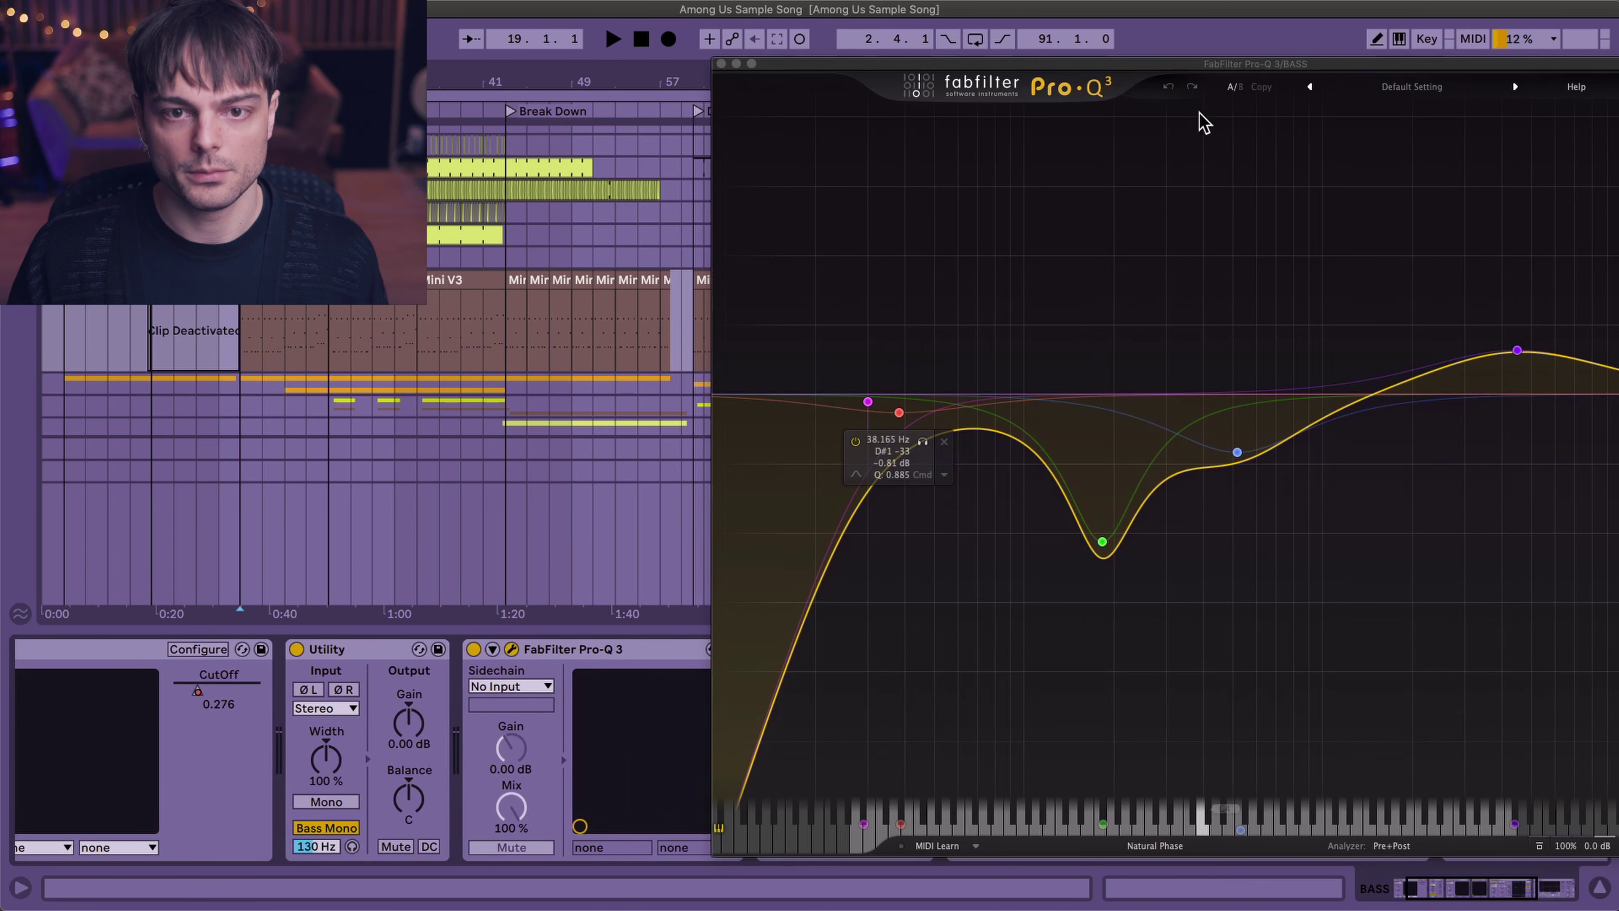
{"action": "left_click_drag", "start_coordinate": [827, 67], "coordinate": [613, 84]}
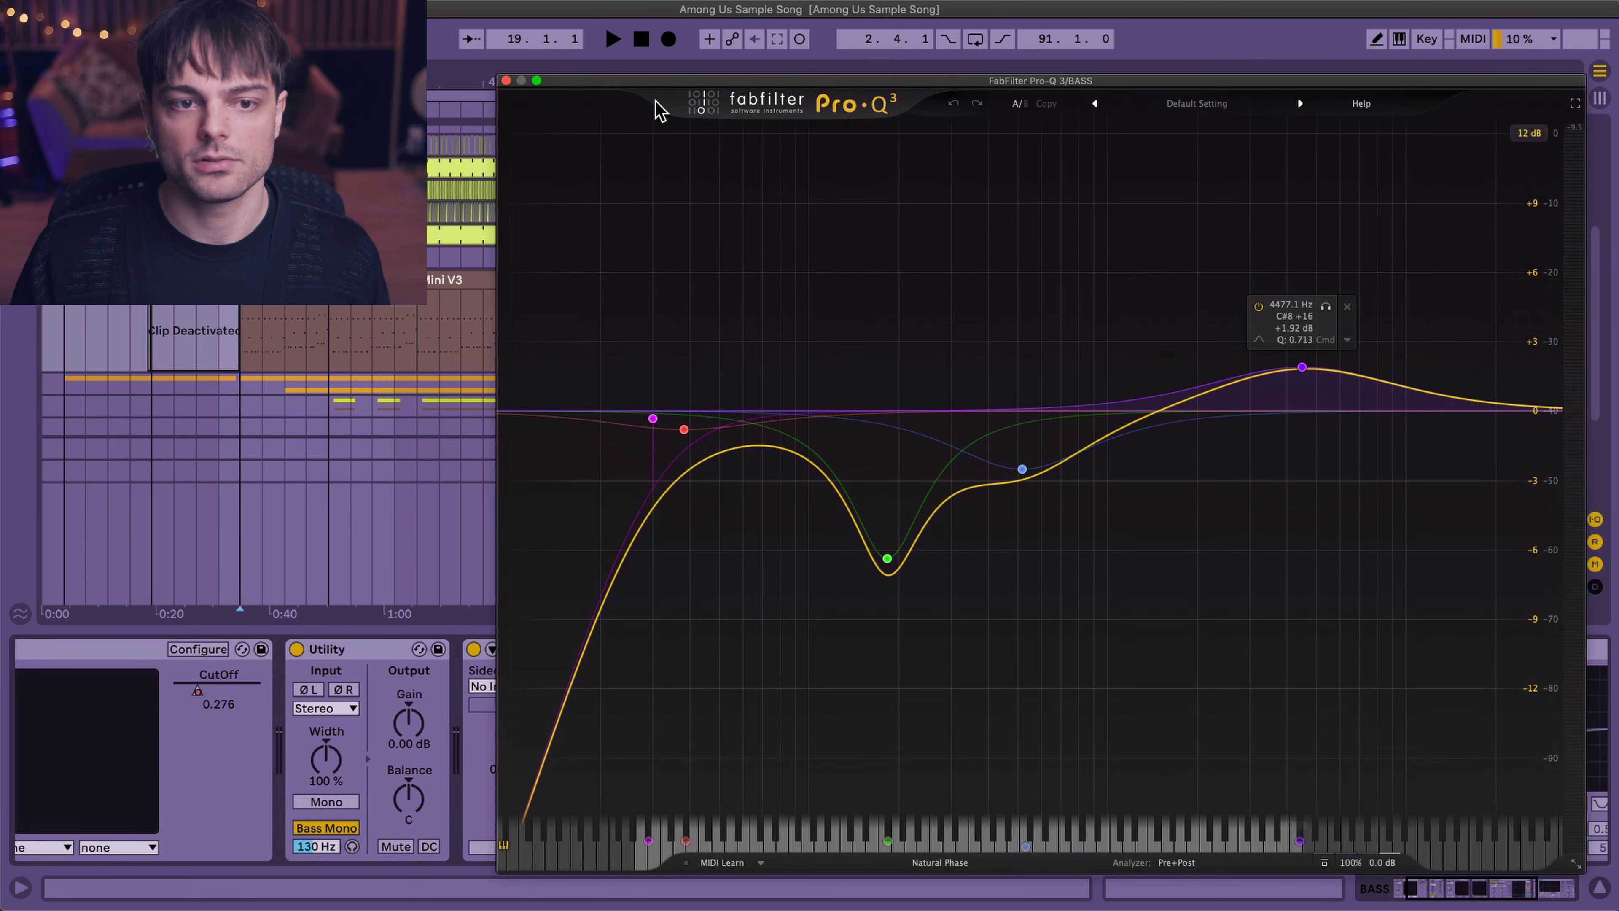
{"action": "left_click", "coordinate": [505, 79]}
- Play the soloed bass from bar 19 and open its Virtual Mix Rack plugin
{"action": "key", "text": "space"}
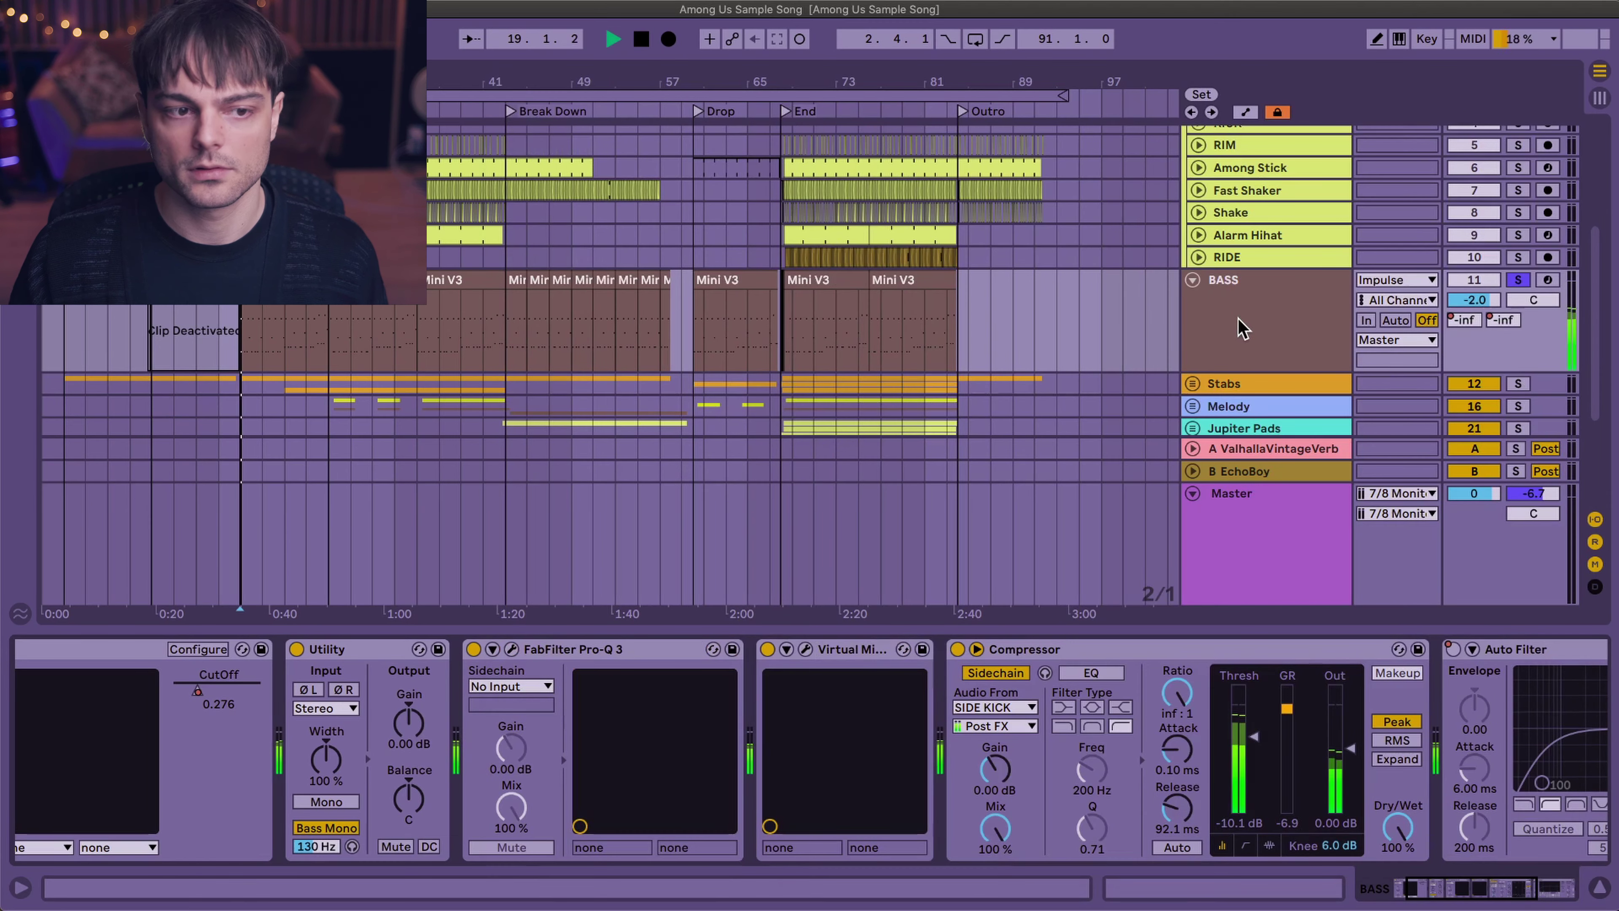
{"action": "left_click", "coordinate": [1242, 328]}
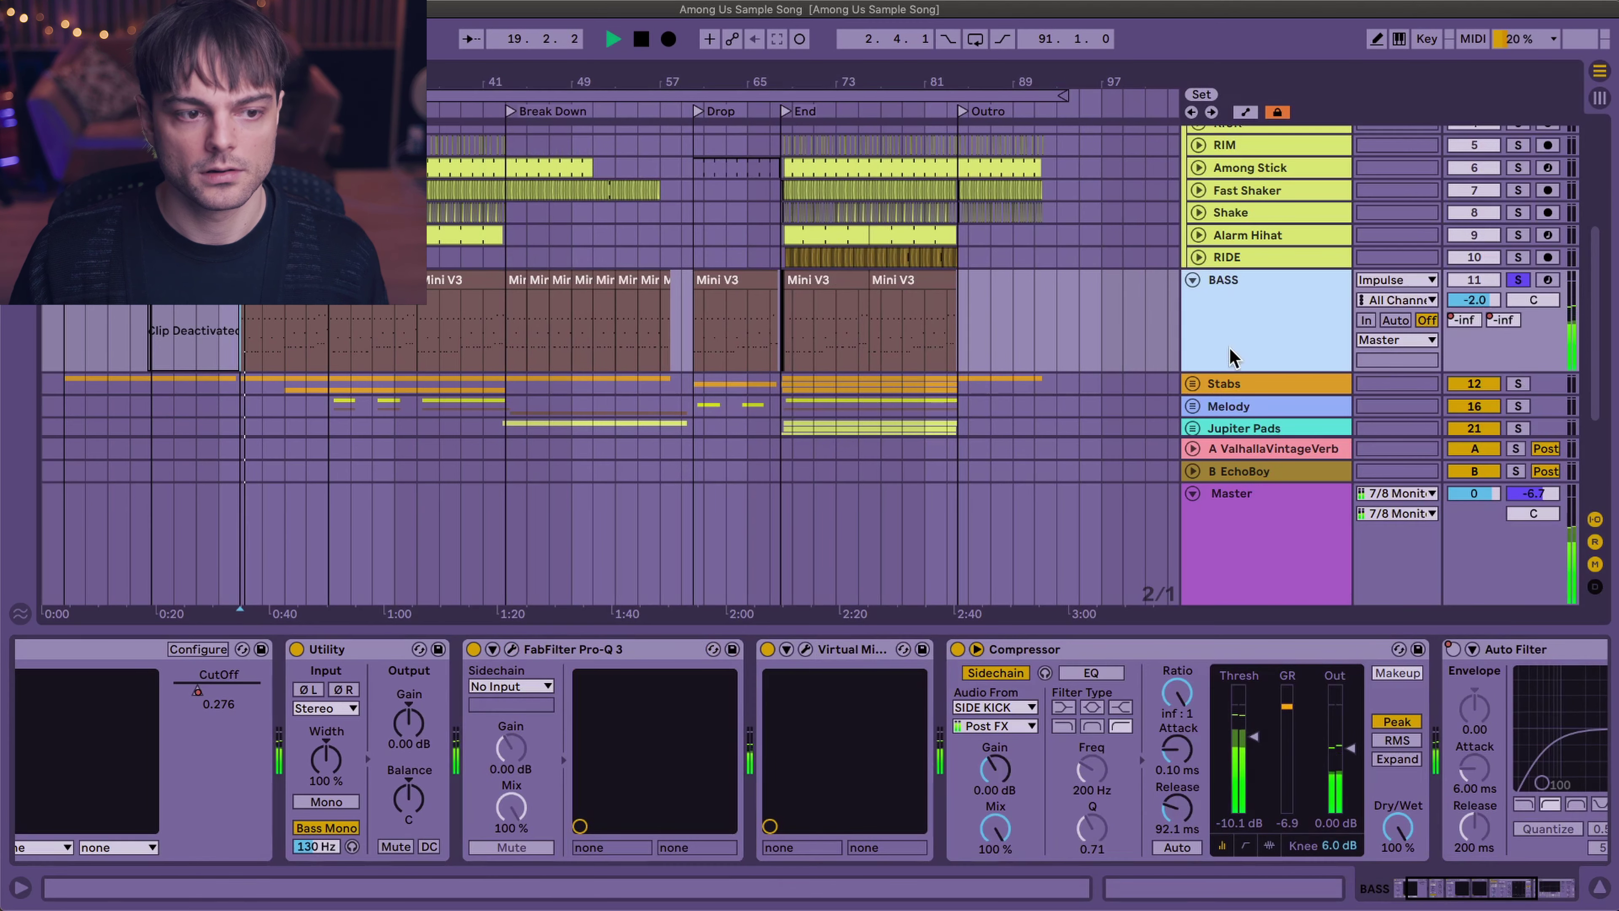
{"action": "key", "text": "space"}
{"action": "left_click", "coordinate": [805, 648]}
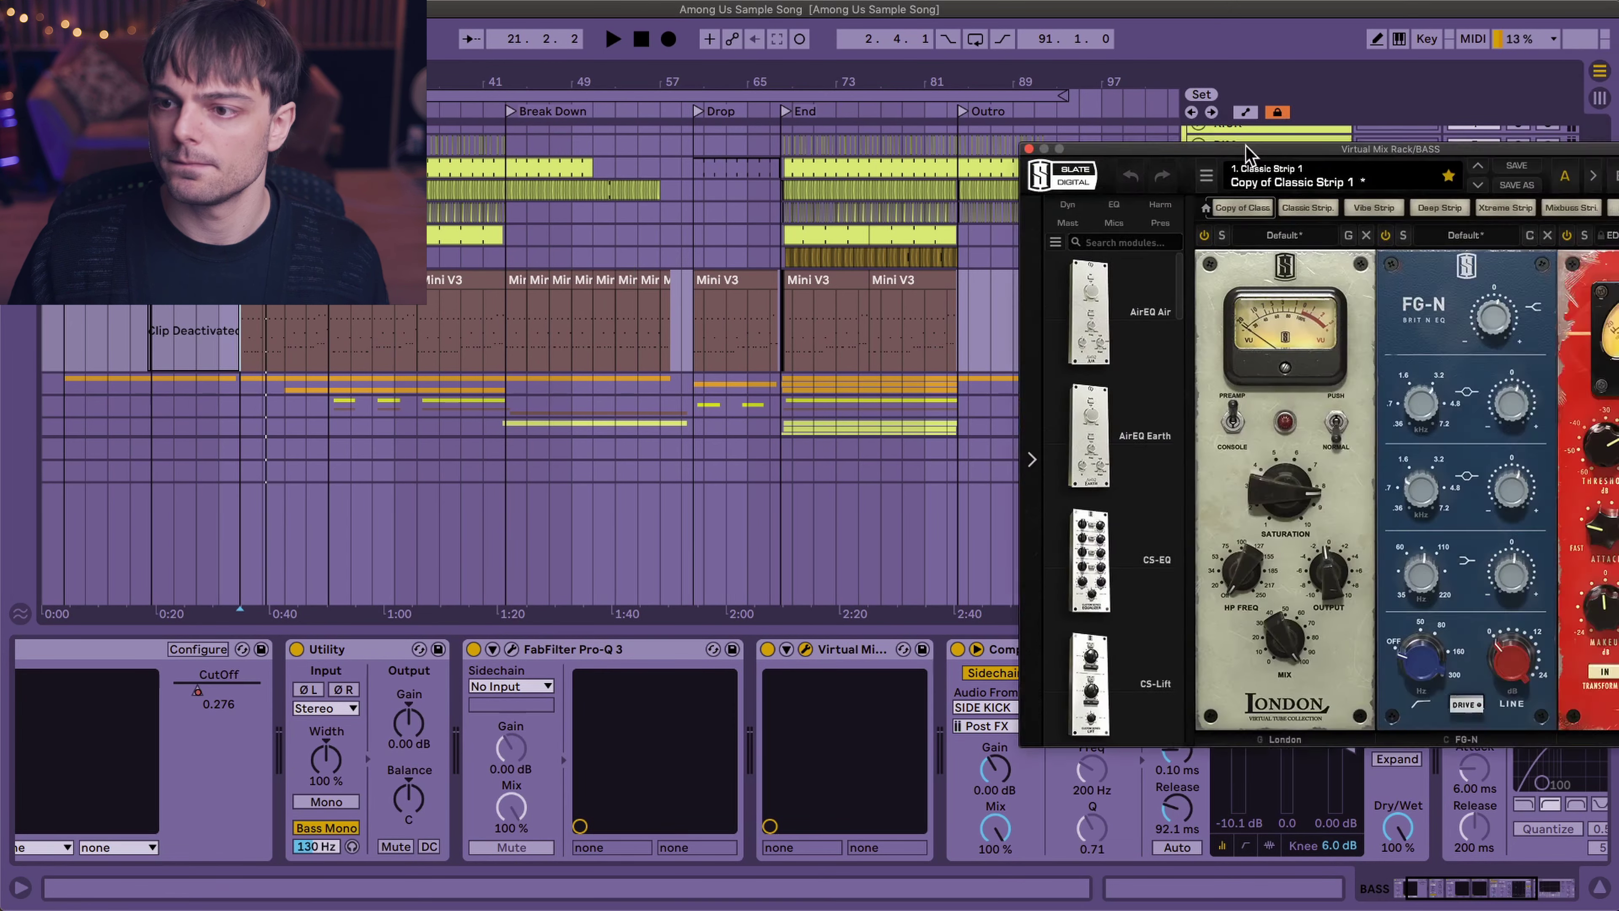
- Compare the soloed bass with its Virtual Mix Rack bypassed and enabled, and close the plugin window
{"action": "left_click_drag", "start_coordinate": [1239, 141], "coordinate": [683, 144]}
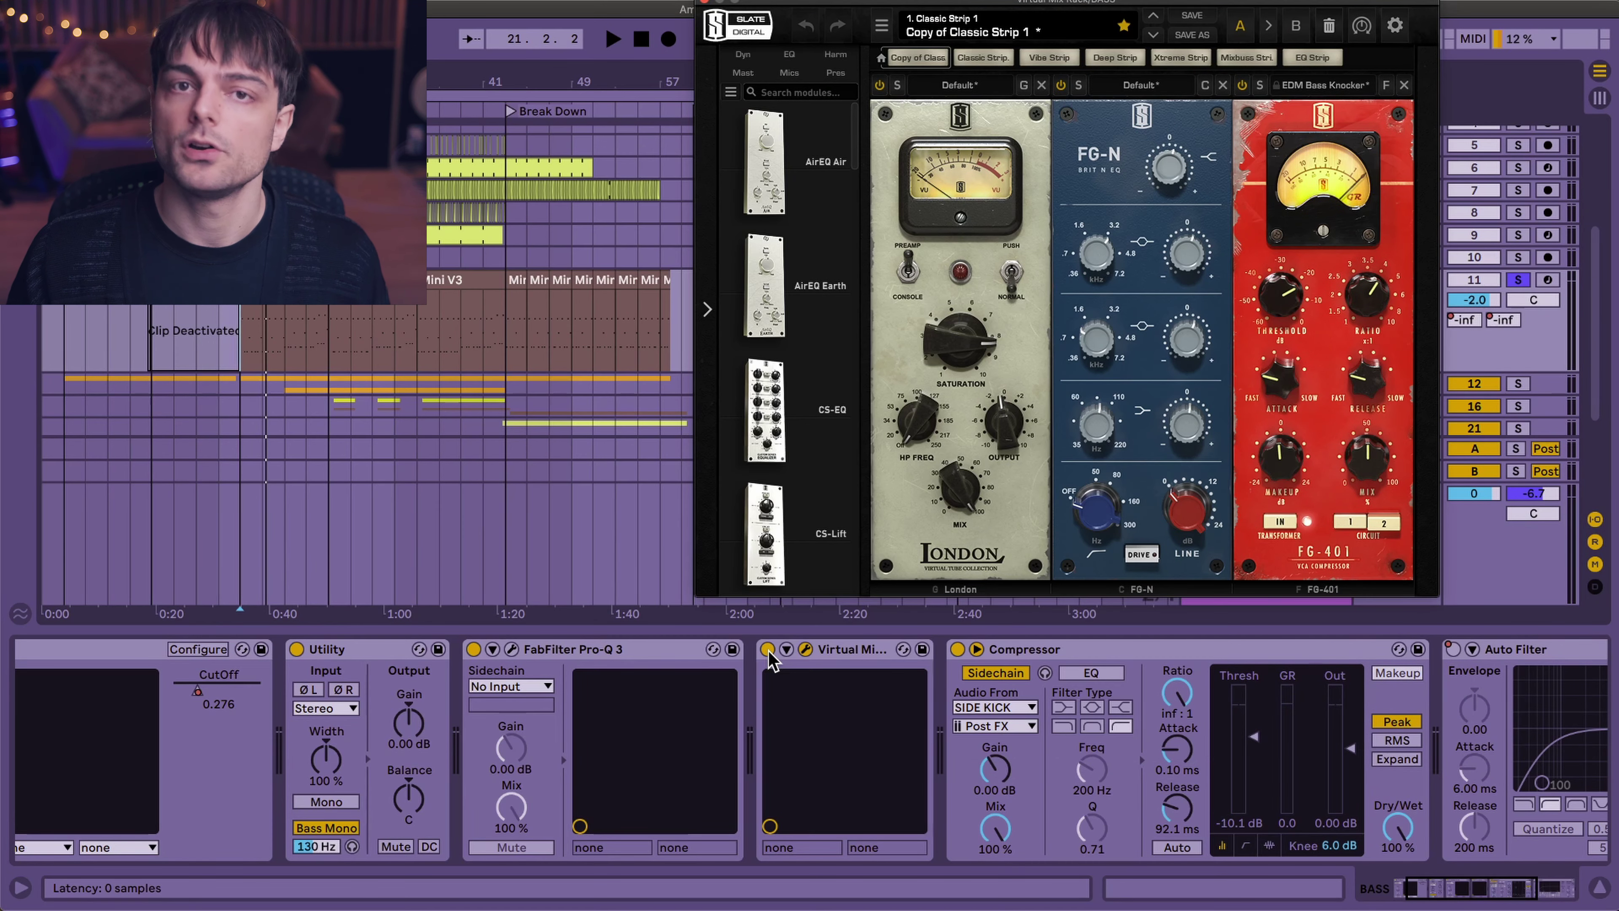
{"action": "left_click", "coordinate": [767, 649]}
{"action": "key", "text": "space"}
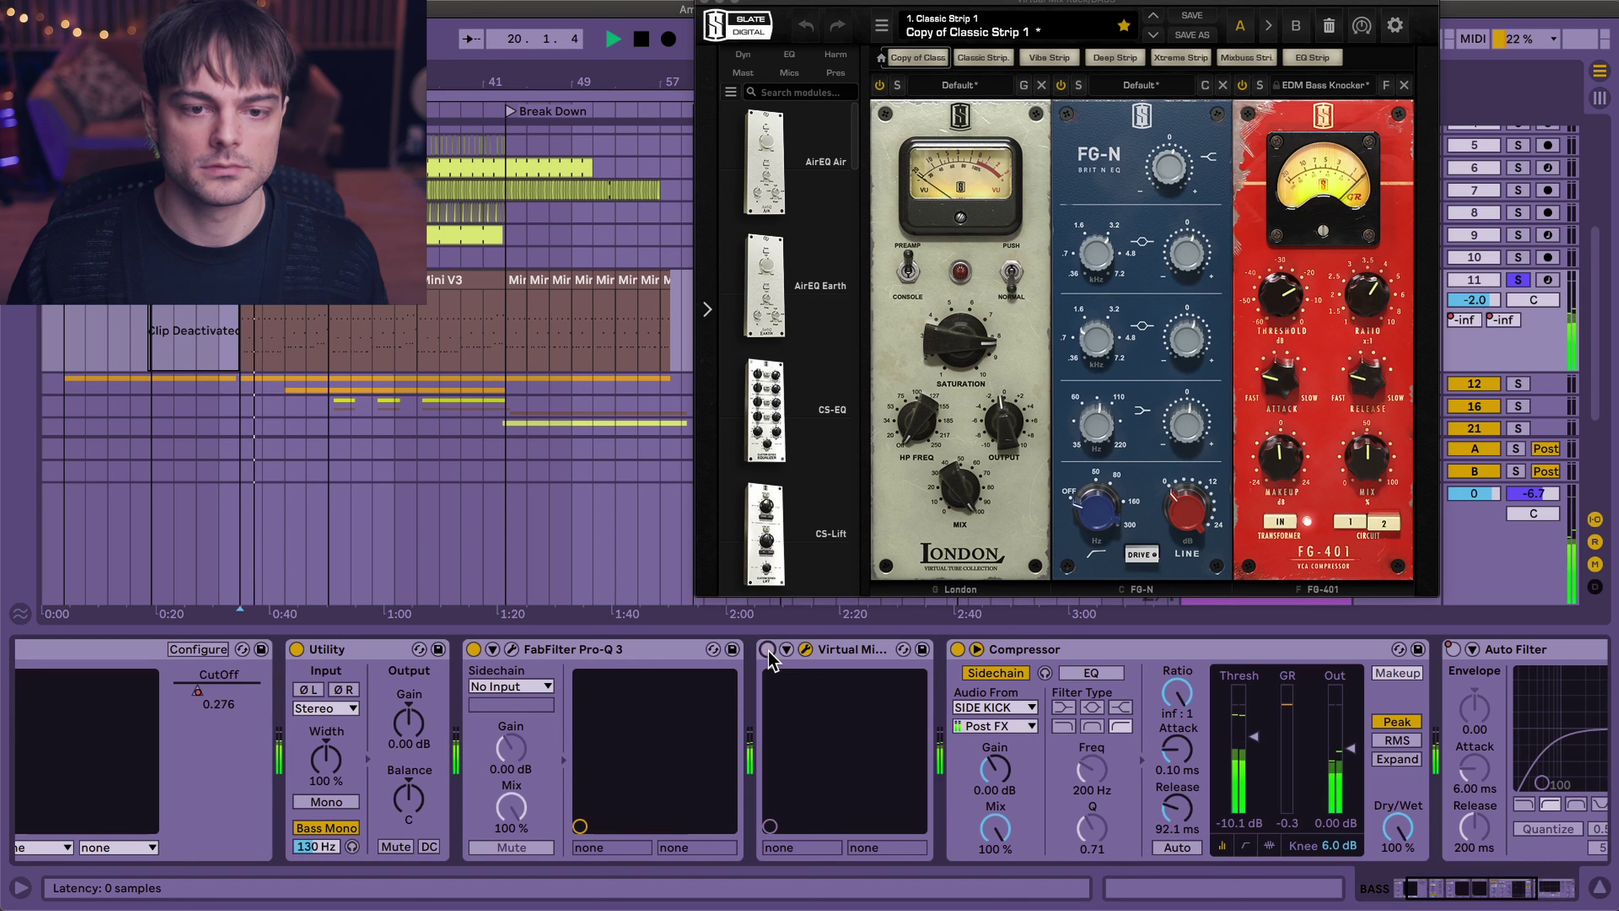
{"action": "left_click", "coordinate": [768, 648]}
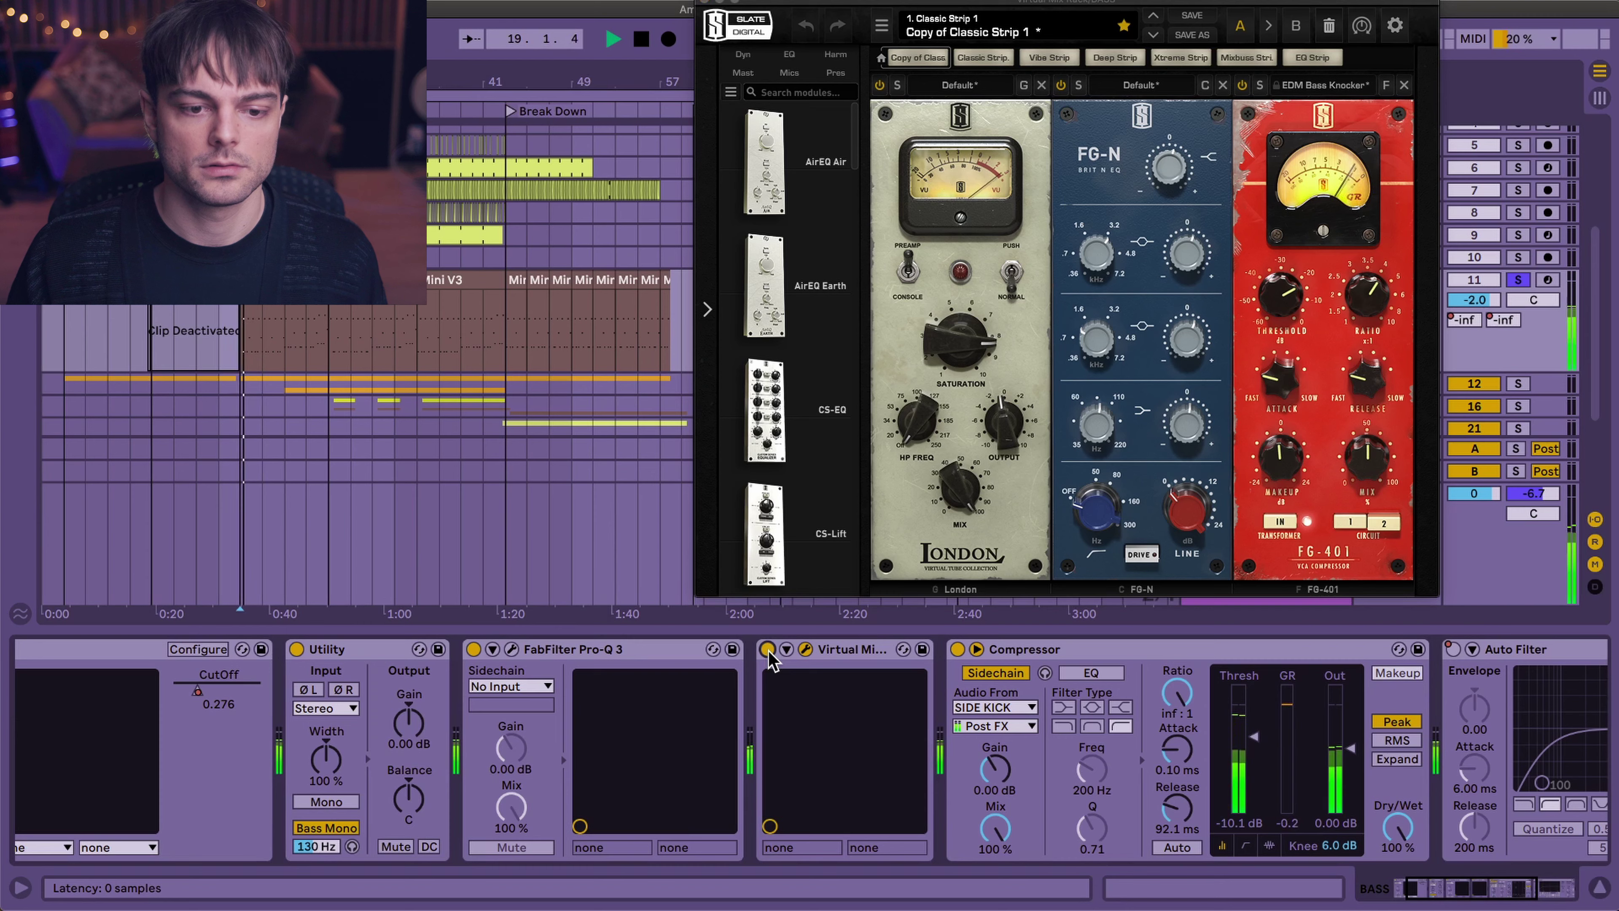
{"action": "left_click", "coordinate": [708, 2]}
- Unsolo and fold the BASS track, and unfold the Stabs group to show its tracks
{"action": "left_click", "coordinate": [1517, 280]}
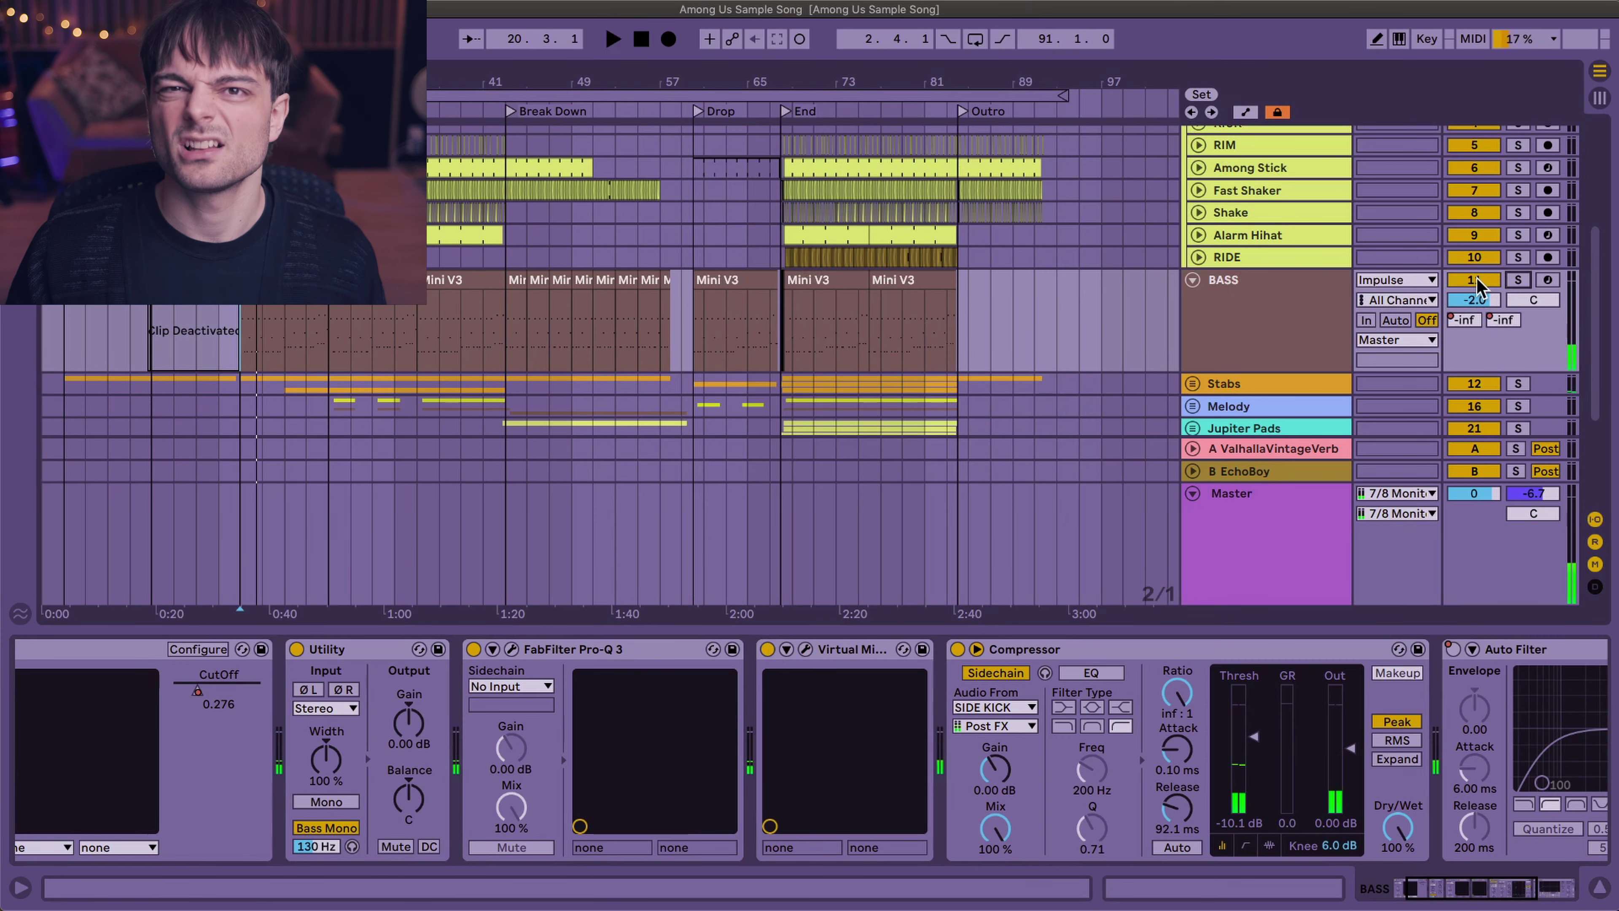
{"action": "left_click", "coordinate": [1277, 301]}
{"action": "left_click", "coordinate": [1192, 281]}
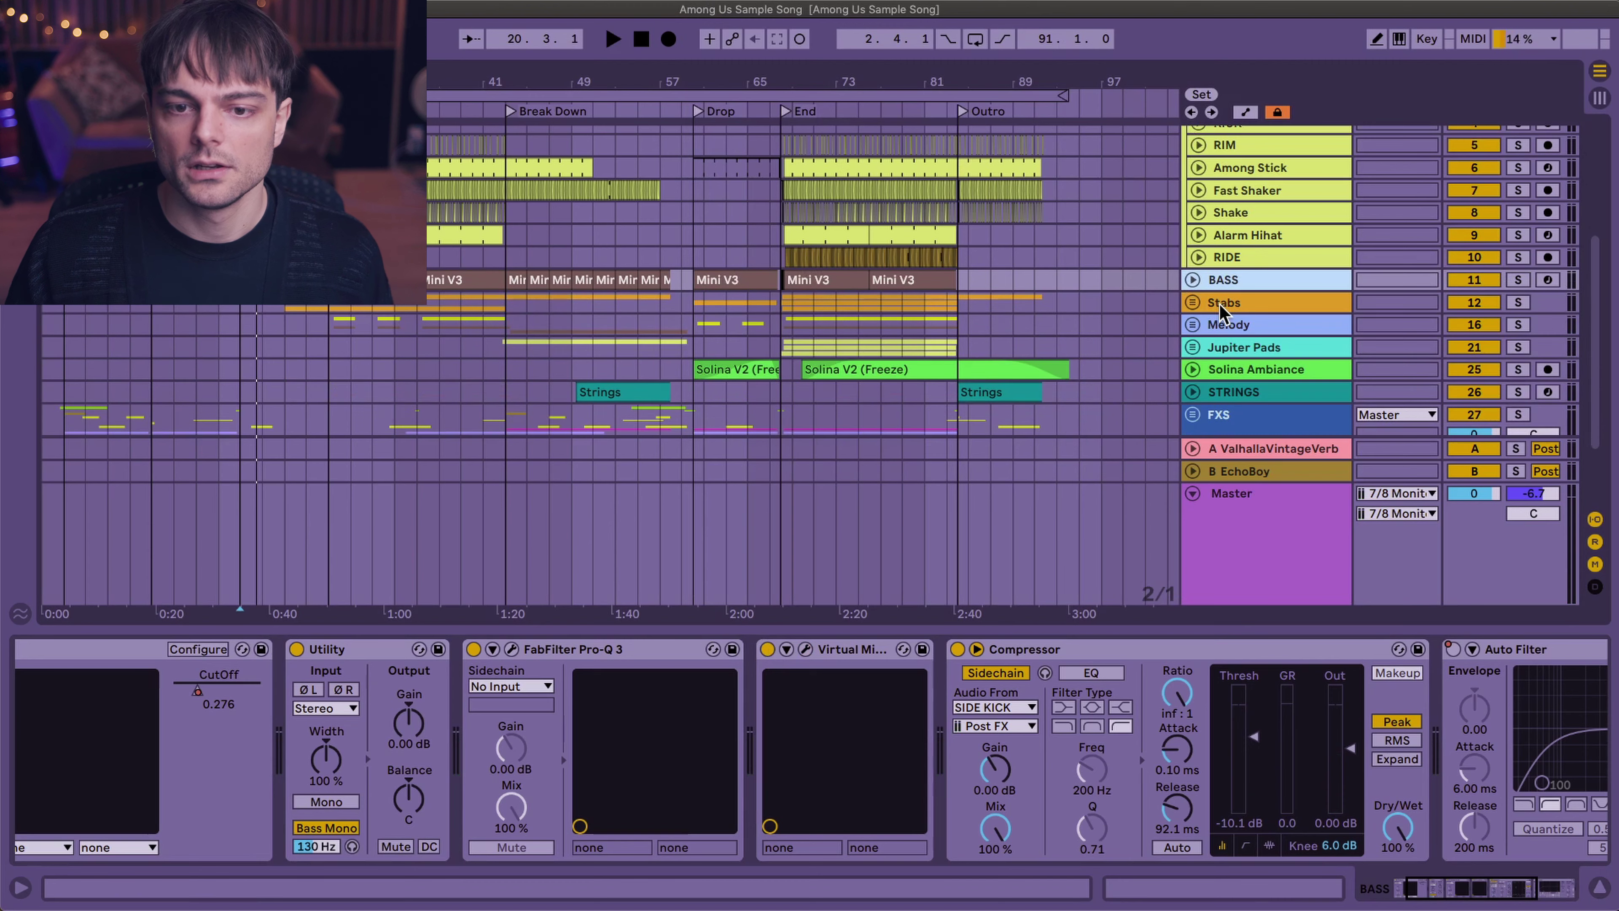
{"action": "left_click", "coordinate": [1220, 312]}
{"action": "left_click", "coordinate": [1193, 303]}
{"action": "scroll", "coordinate": [734, 358], "scroll_direction": "down", "scroll_amount": 3}
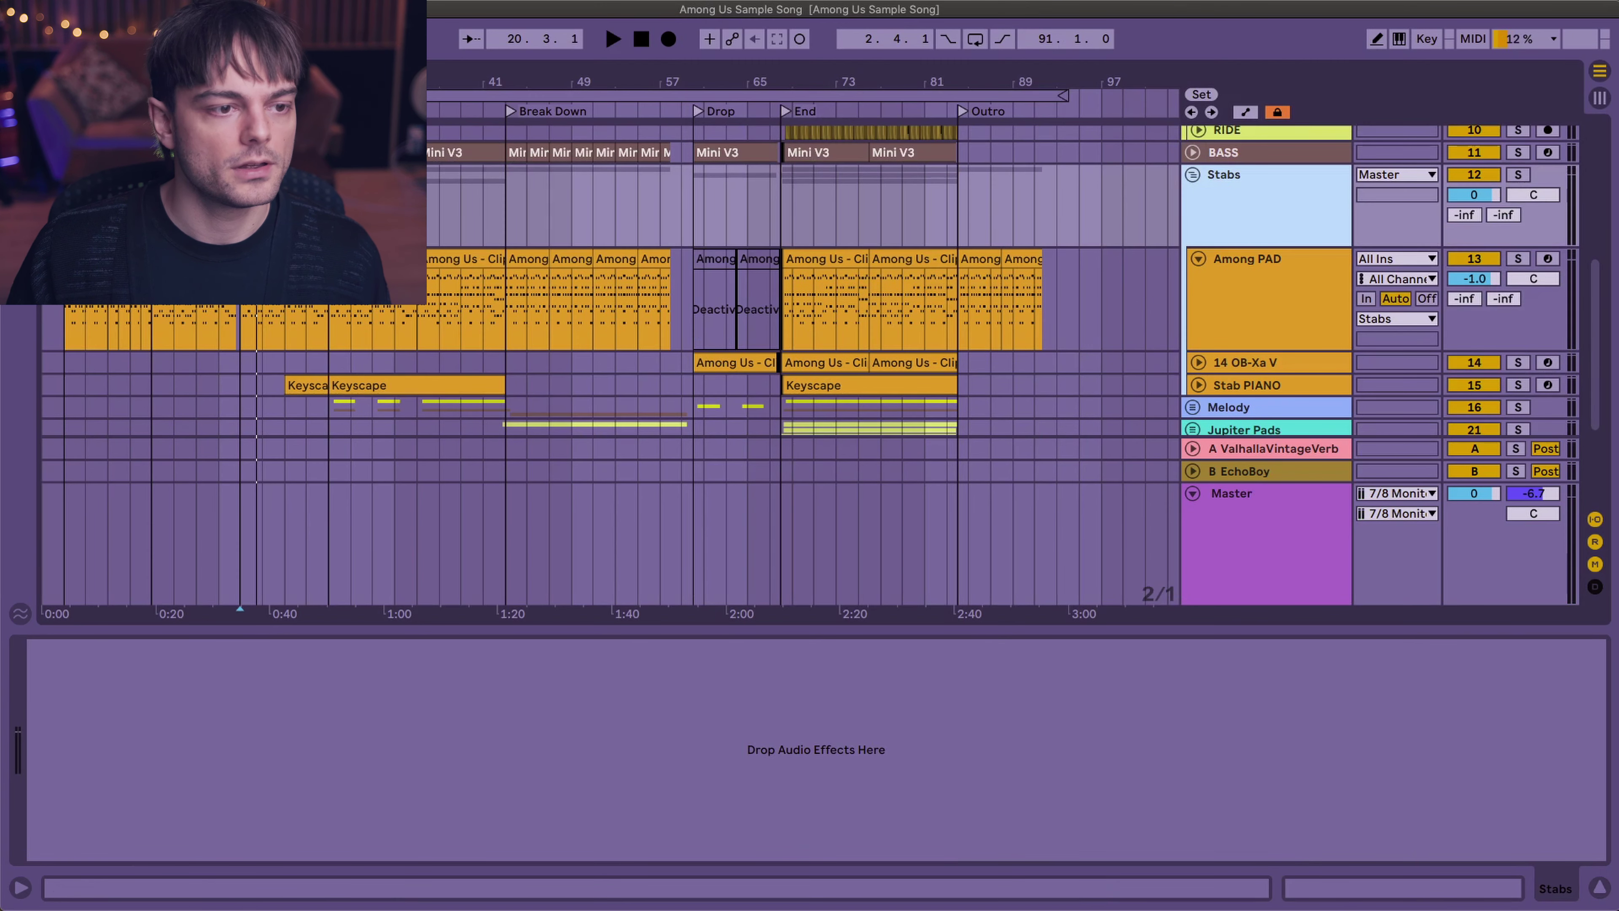
- Place the start marker at bar 3 on the Among PAD track, and solo the Stabs group for playback
{"action": "left_click", "coordinate": [59, 313]}
{"action": "left_click", "coordinate": [1276, 311]}
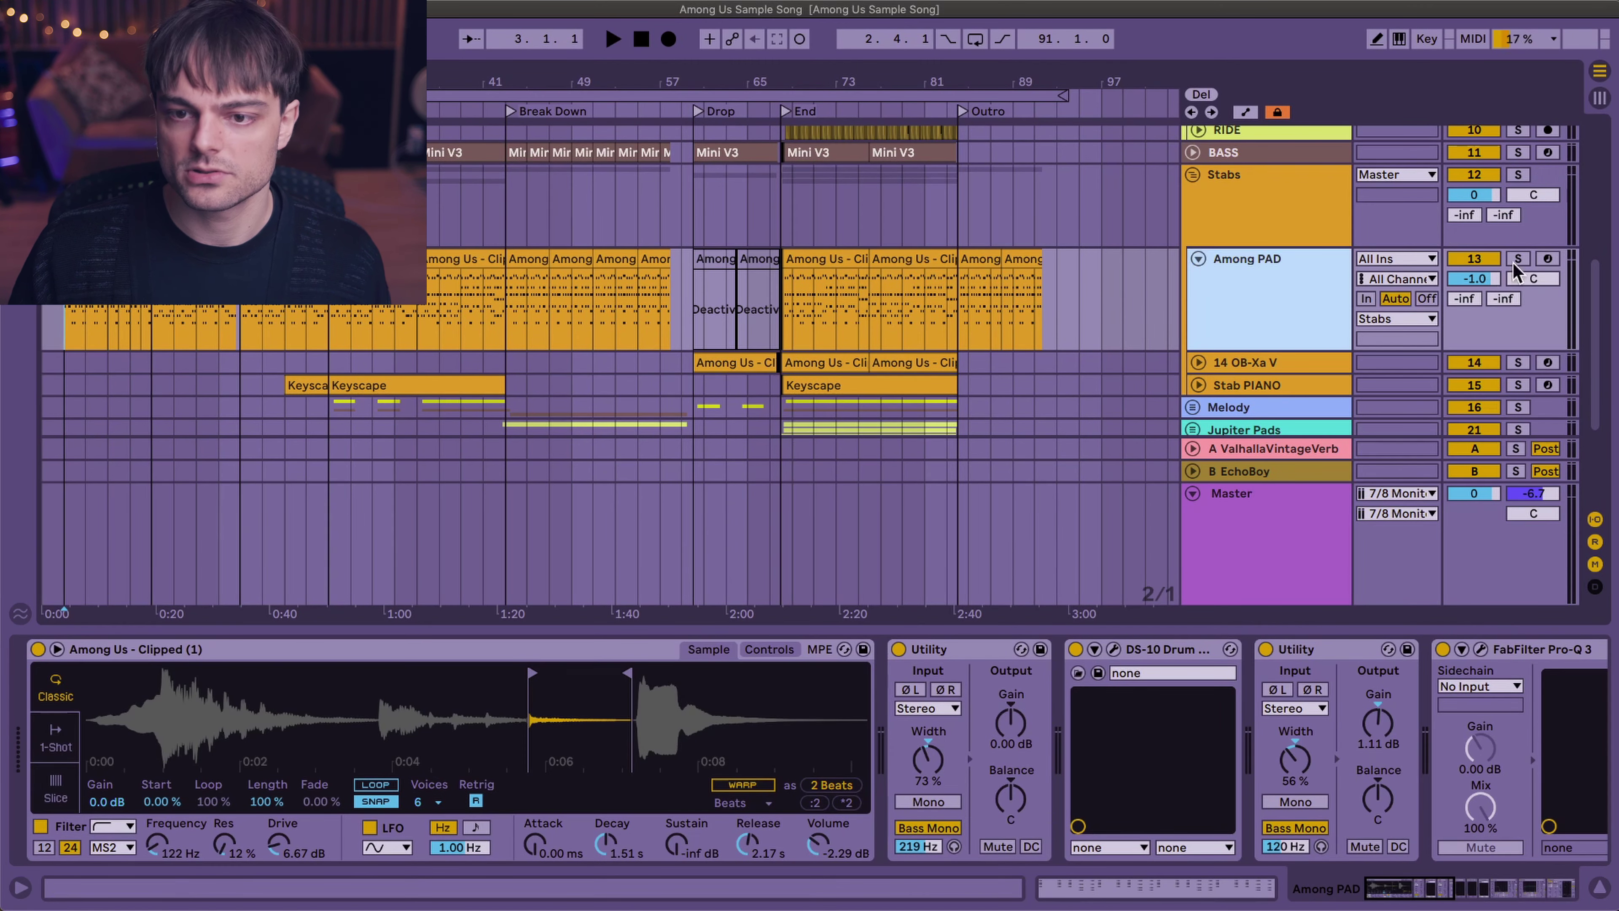
{"action": "left_click", "coordinate": [1519, 175]}
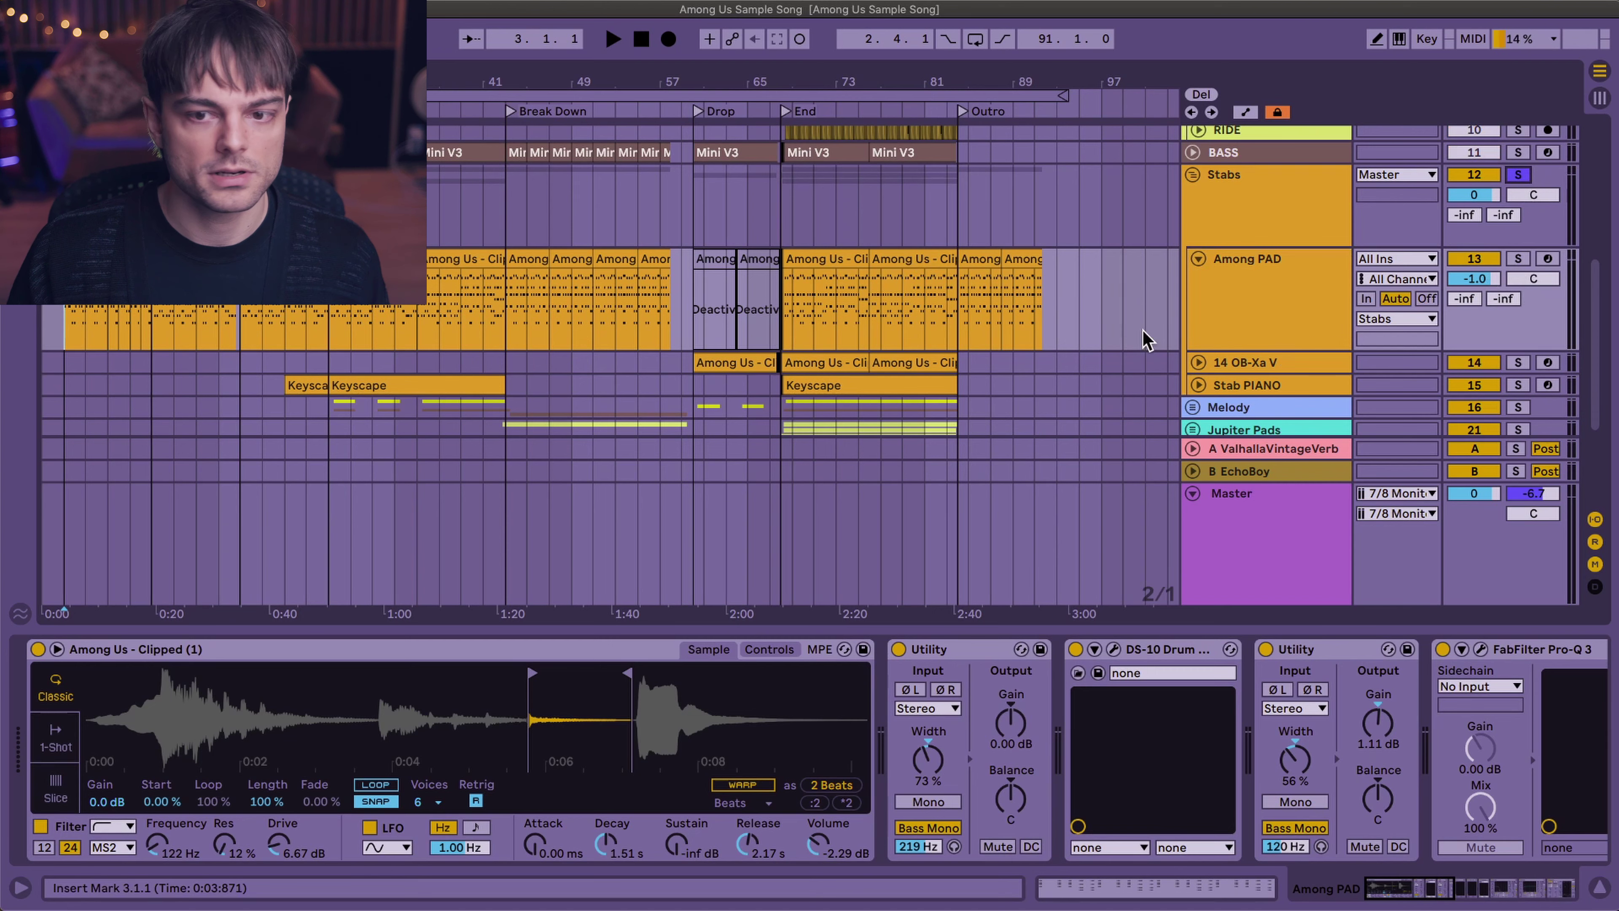
{"action": "key", "text": "space"}
- Examine the looped sample region in the Among PAD track's sampler up close
{"action": "left_click", "coordinate": [1272, 307]}
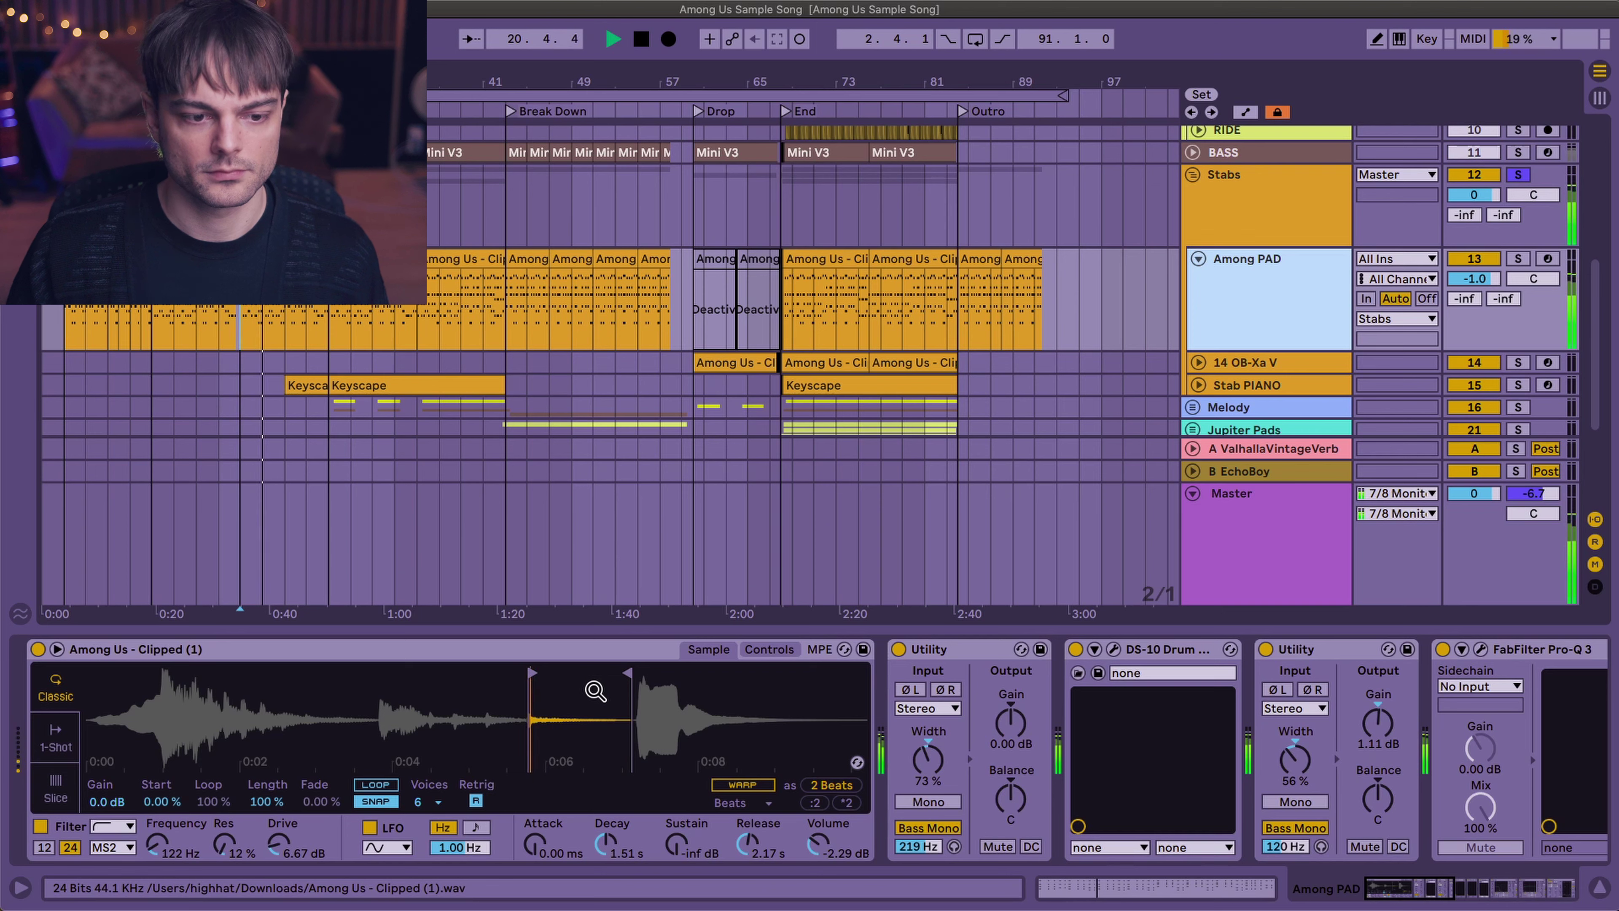
{"action": "left_click_drag", "start_coordinate": [585, 687], "coordinate": [589, 655]}
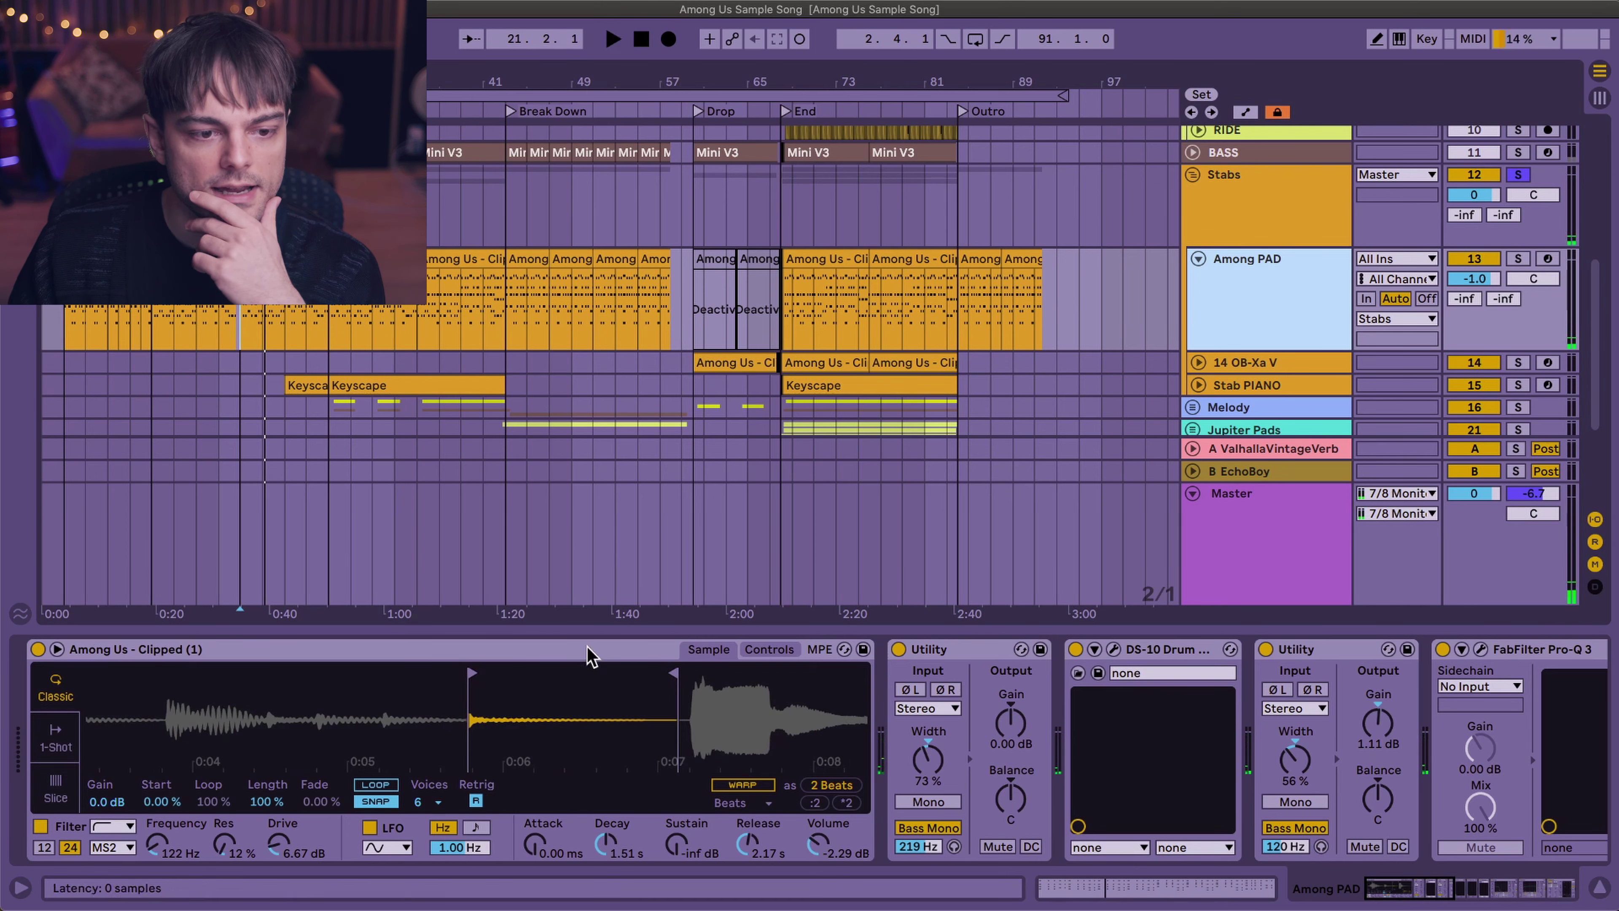
{"action": "left_click_drag", "start_coordinate": [666, 733], "coordinate": [666, 630]}
- Show the Among PAD sampler's controls and compare playback with the pitch envelope off and on
{"action": "left_click", "coordinate": [769, 648]}
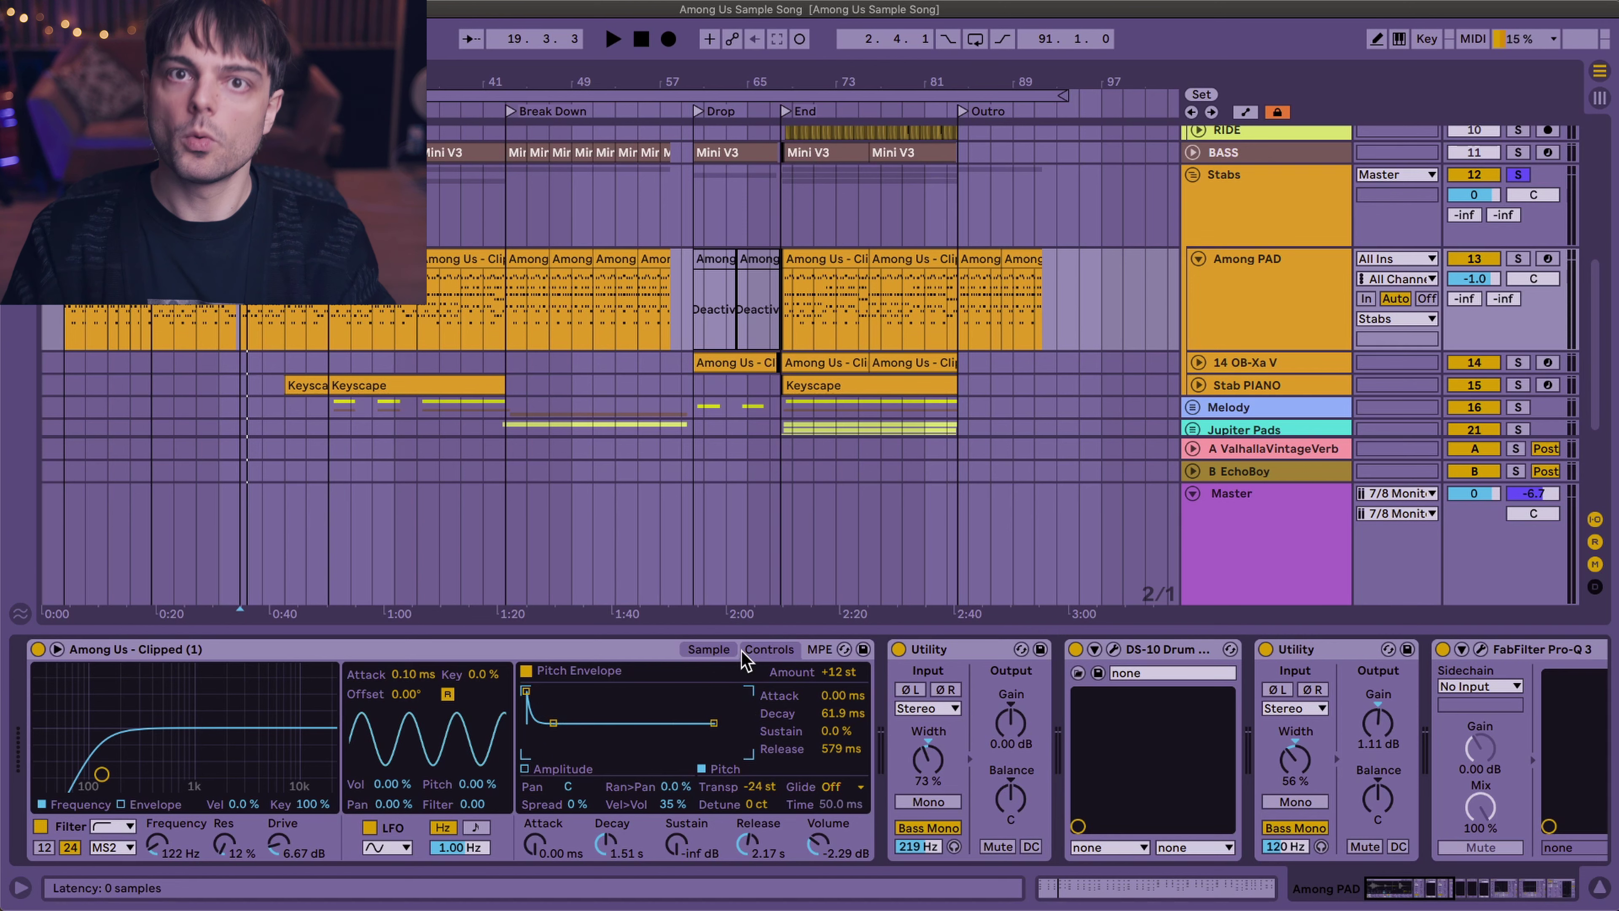
{"action": "left_click", "coordinate": [527, 671]}
{"action": "key", "text": "space"}
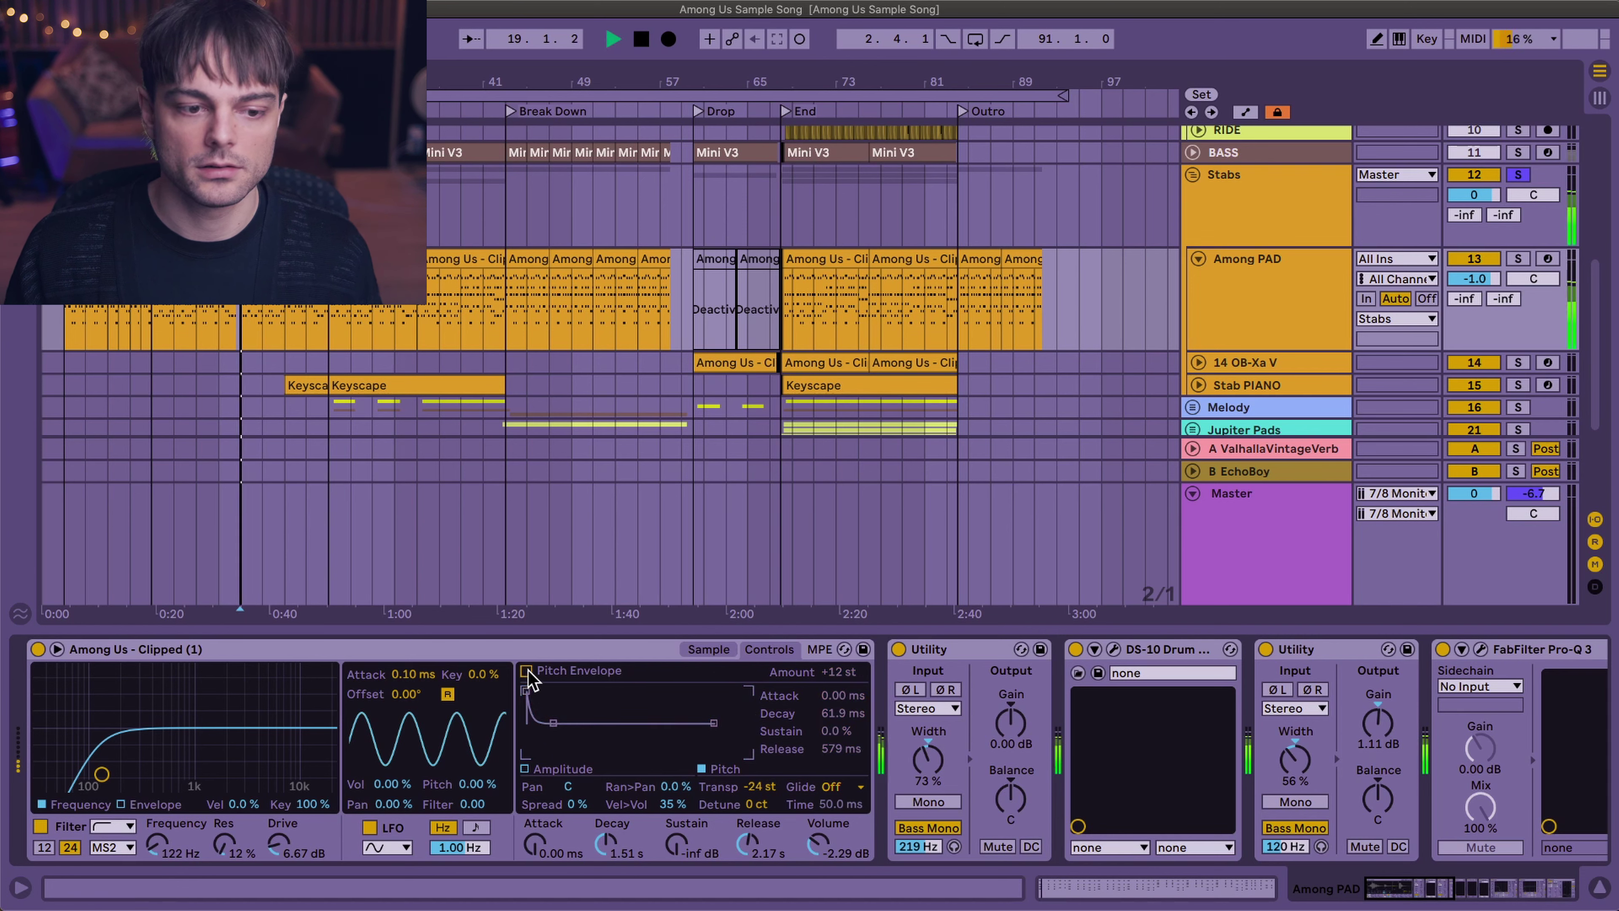
{"action": "key", "text": "space"}
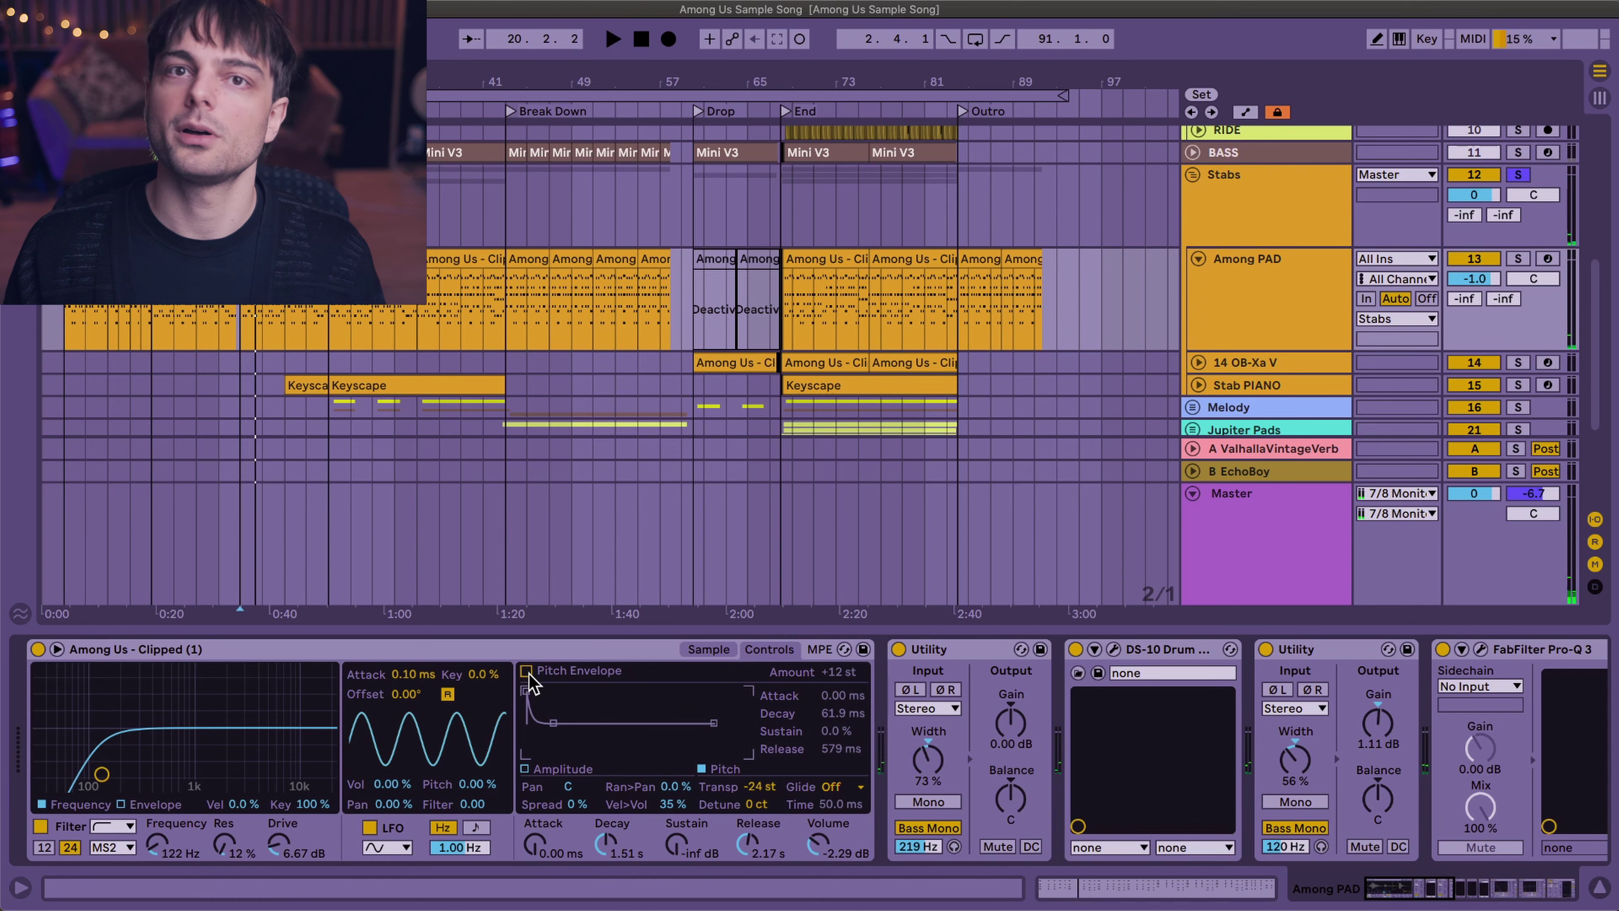
{"action": "left_click", "coordinate": [526, 672]}
{"action": "key", "text": "space"}
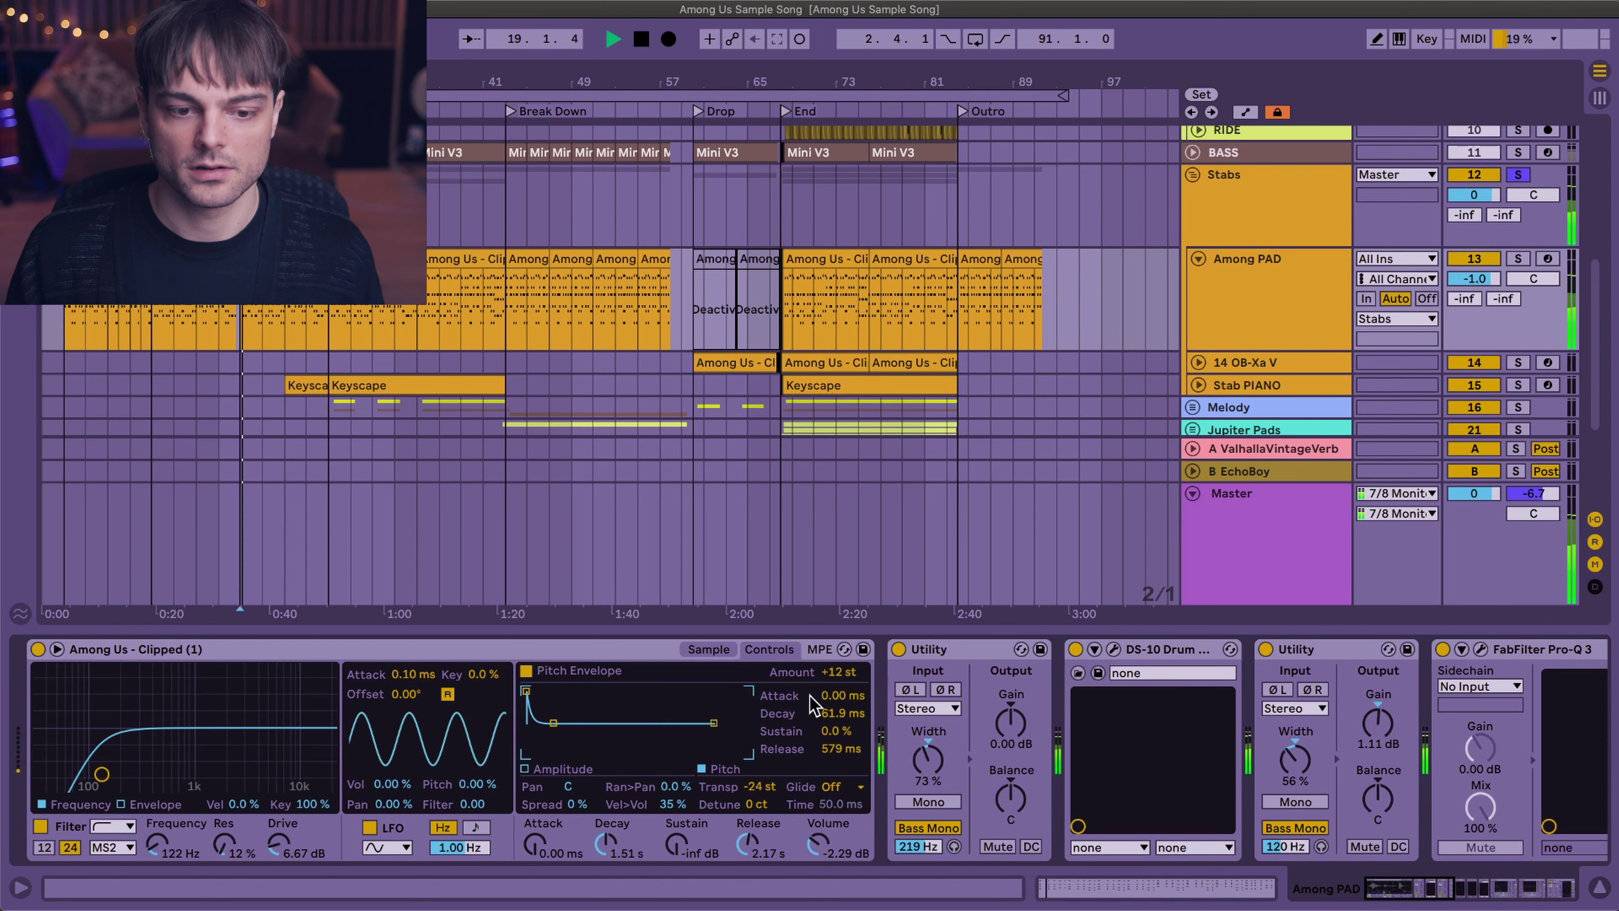
- Try out other amount and decay values for the sampler's pitch envelope while the pad plays
{"action": "left_click_drag", "start_coordinate": [842, 685], "coordinate": [839, 679]}
{"action": "key", "text": "space"}
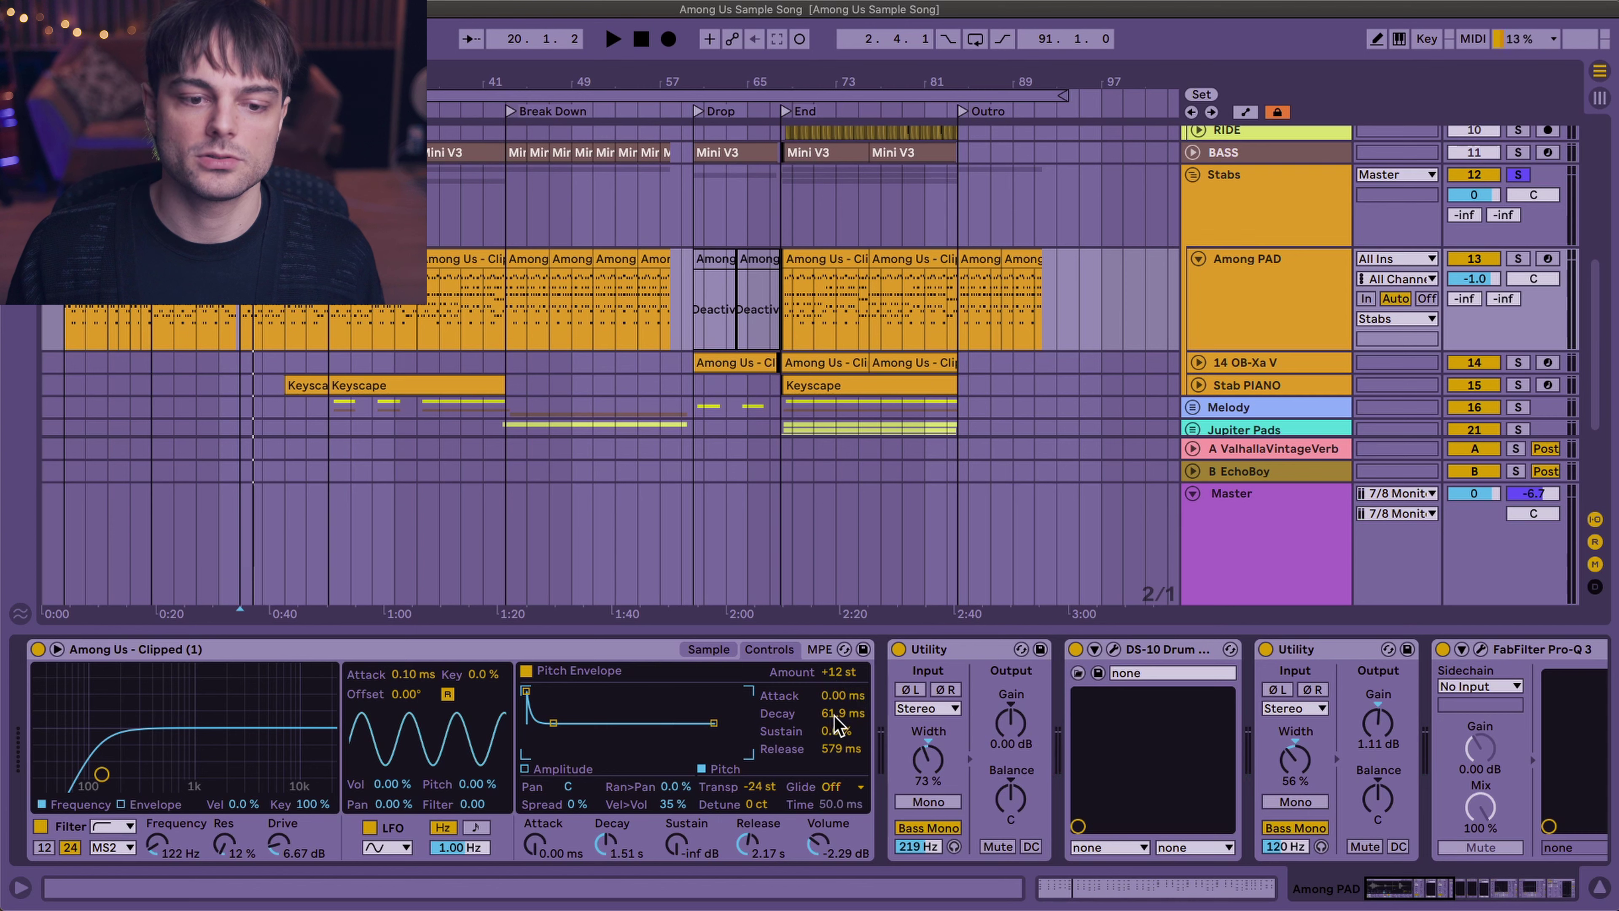
{"action": "key", "text": "space"}
{"action": "mouse_move", "coordinate": [835, 712]}
{"action": "left_mouse_down"}
{"action": "mouse_move", "coordinate": [835, 664]}
{"action": "mouse_move", "coordinate": [835, 721]}
{"action": "left_mouse_up"}
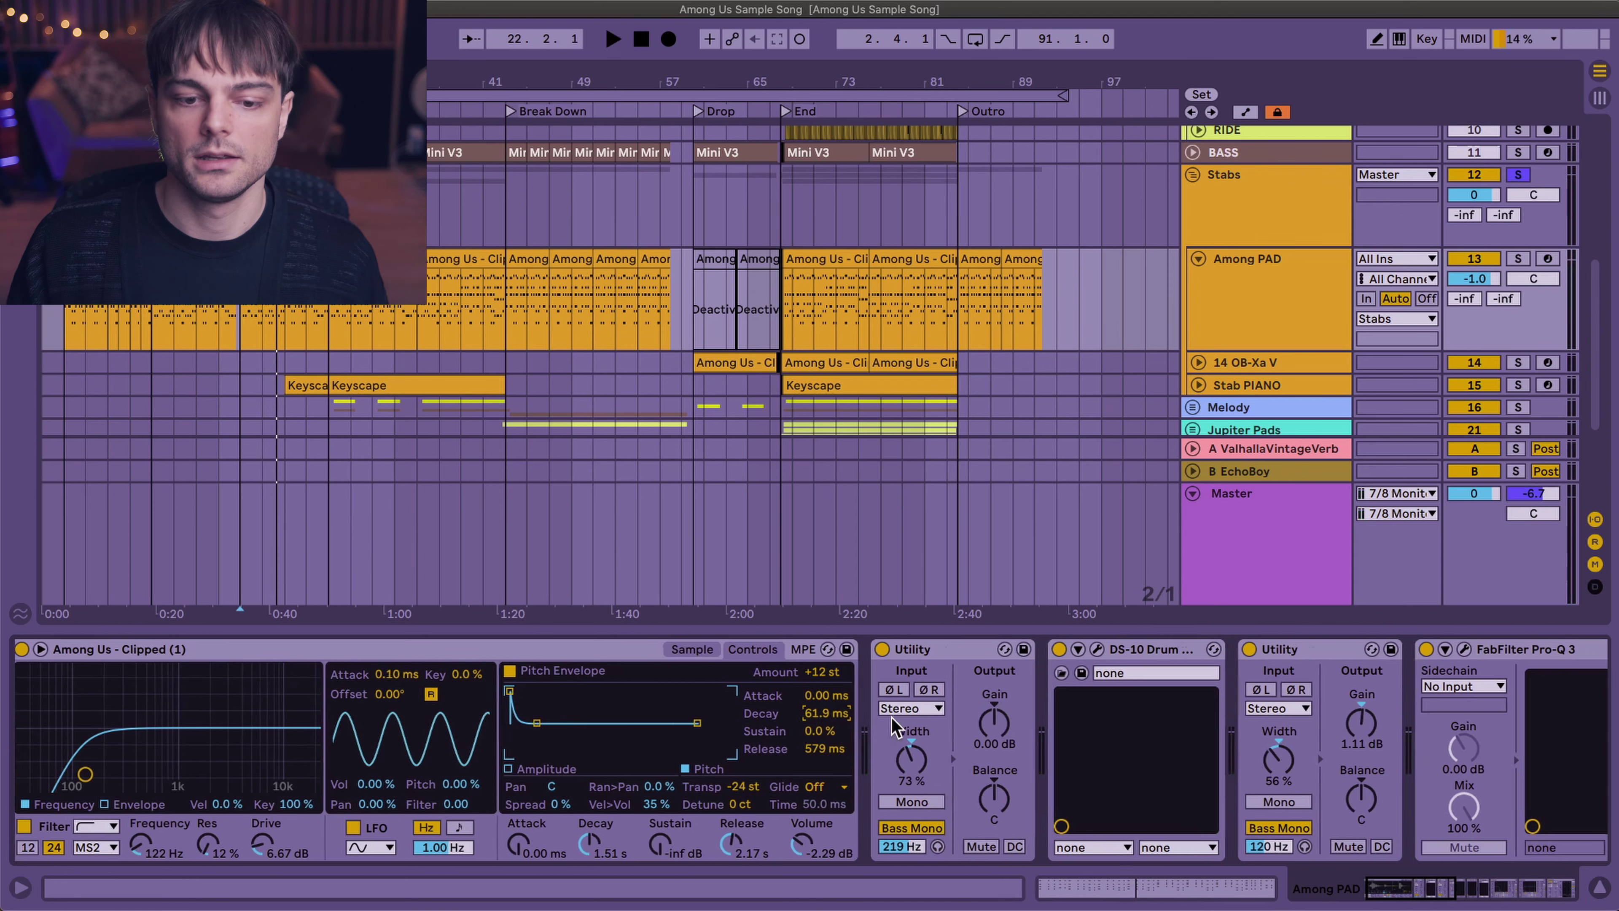
- Look over the Among PAD's first Utility device and open the DS-10 Drum Shaper that follows it
{"action": "scroll", "coordinate": [893, 727], "scroll_direction": "right", "scroll_amount": 5}
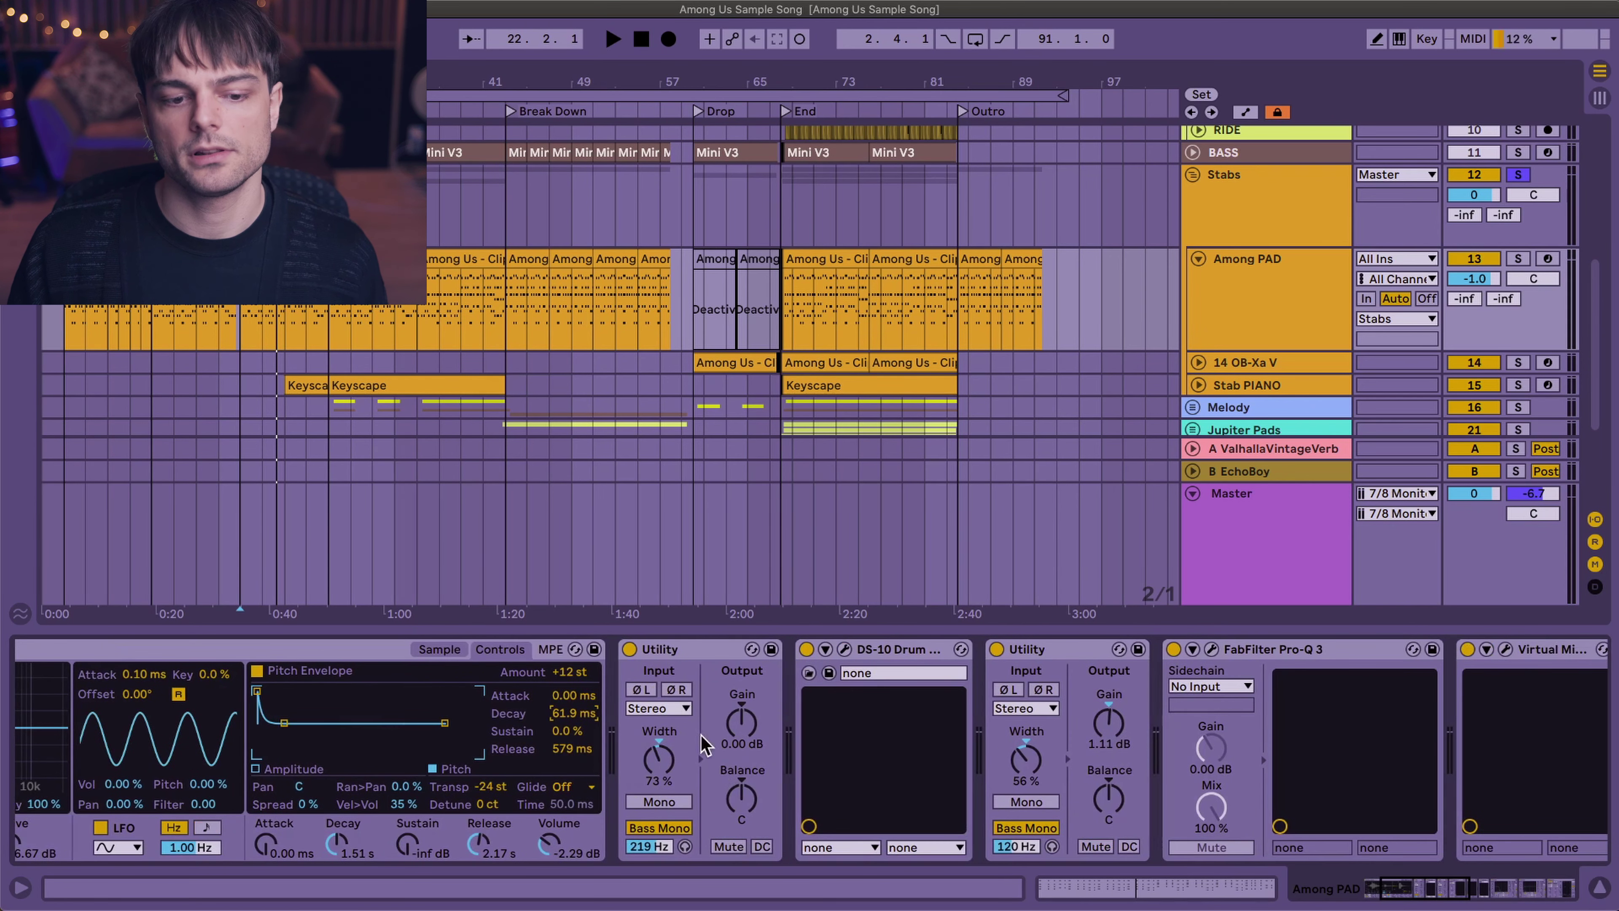
{"action": "scroll", "coordinate": [701, 743], "scroll_direction": "right", "scroll_amount": 3}
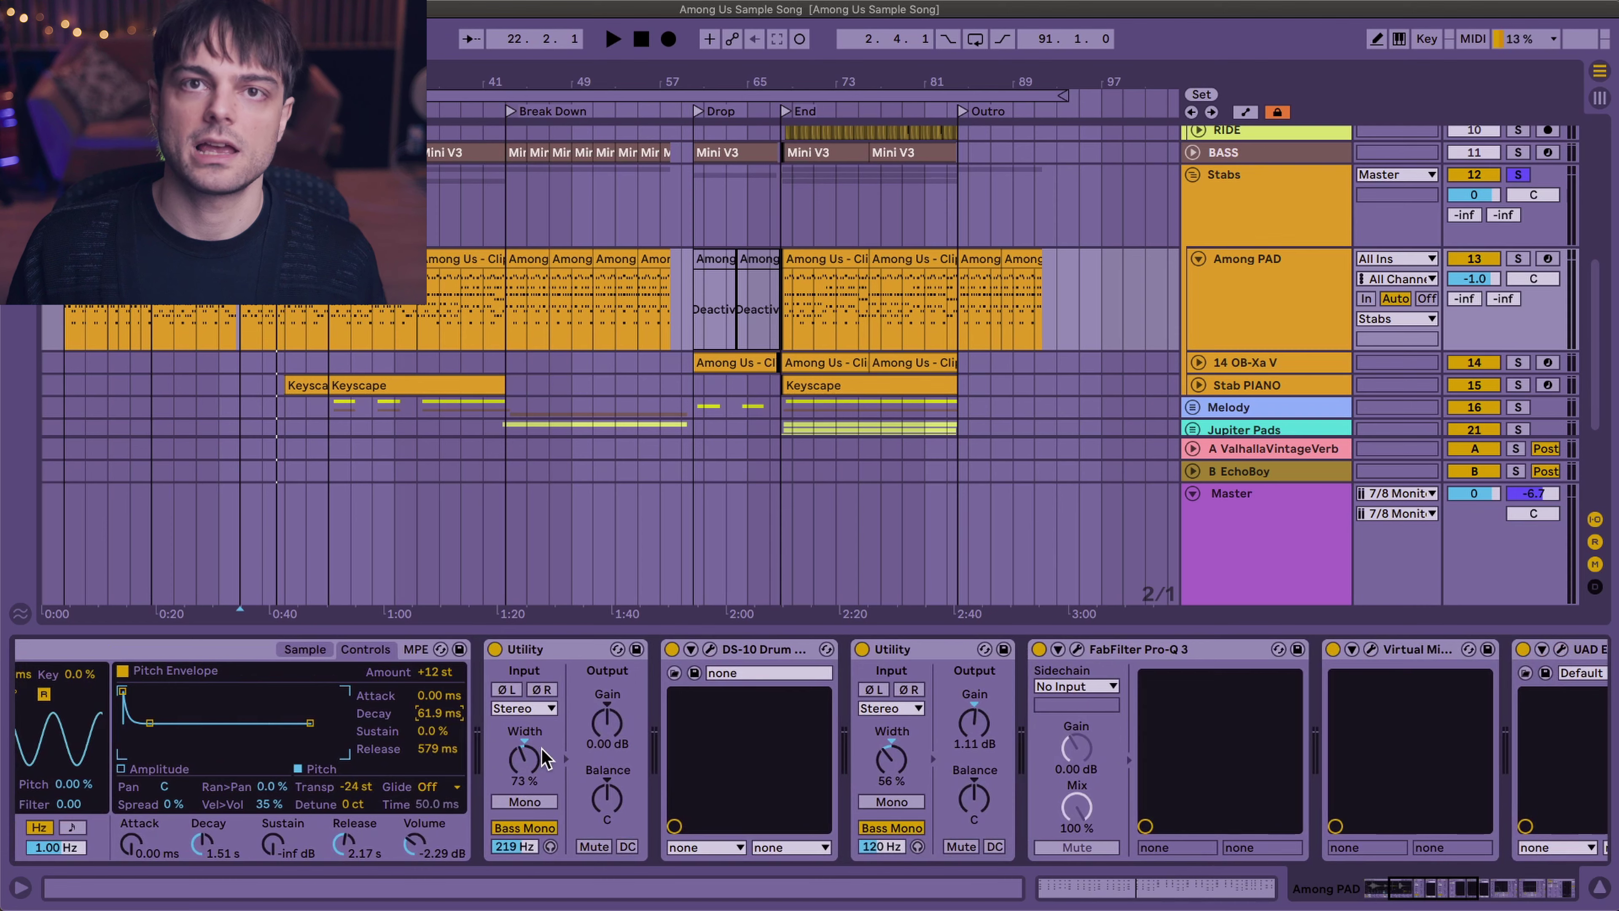
{"action": "scroll", "coordinate": [587, 744], "scroll_direction": "right", "scroll_amount": 2}
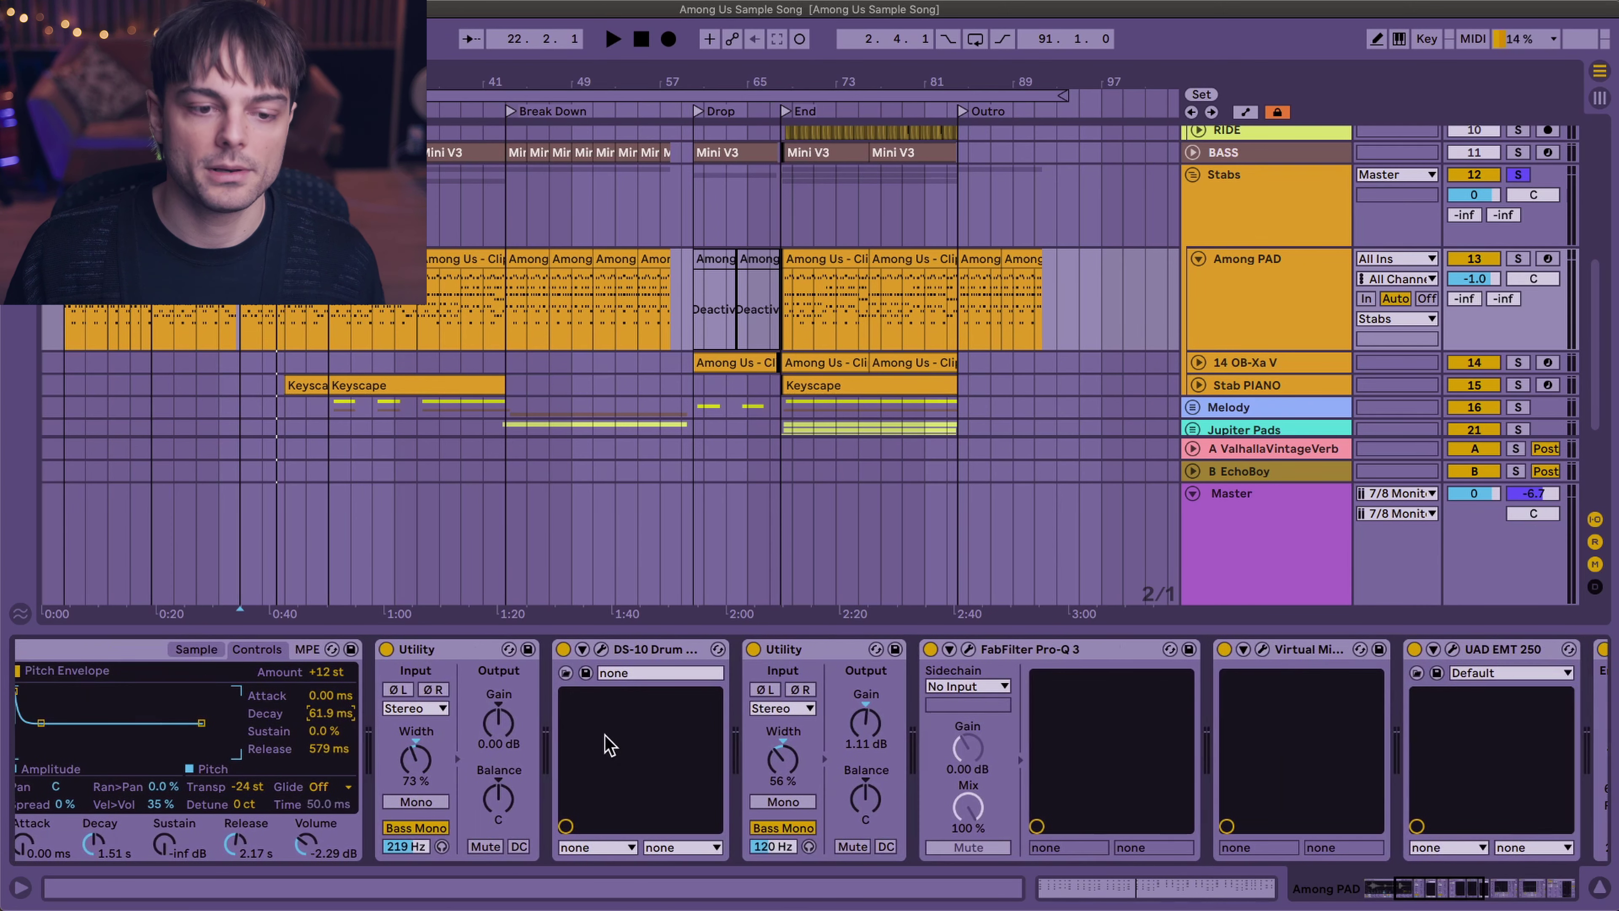
{"action": "left_click", "coordinate": [601, 649]}
{"action": "left_click_drag", "start_coordinate": [848, 64], "coordinate": [954, 189]}
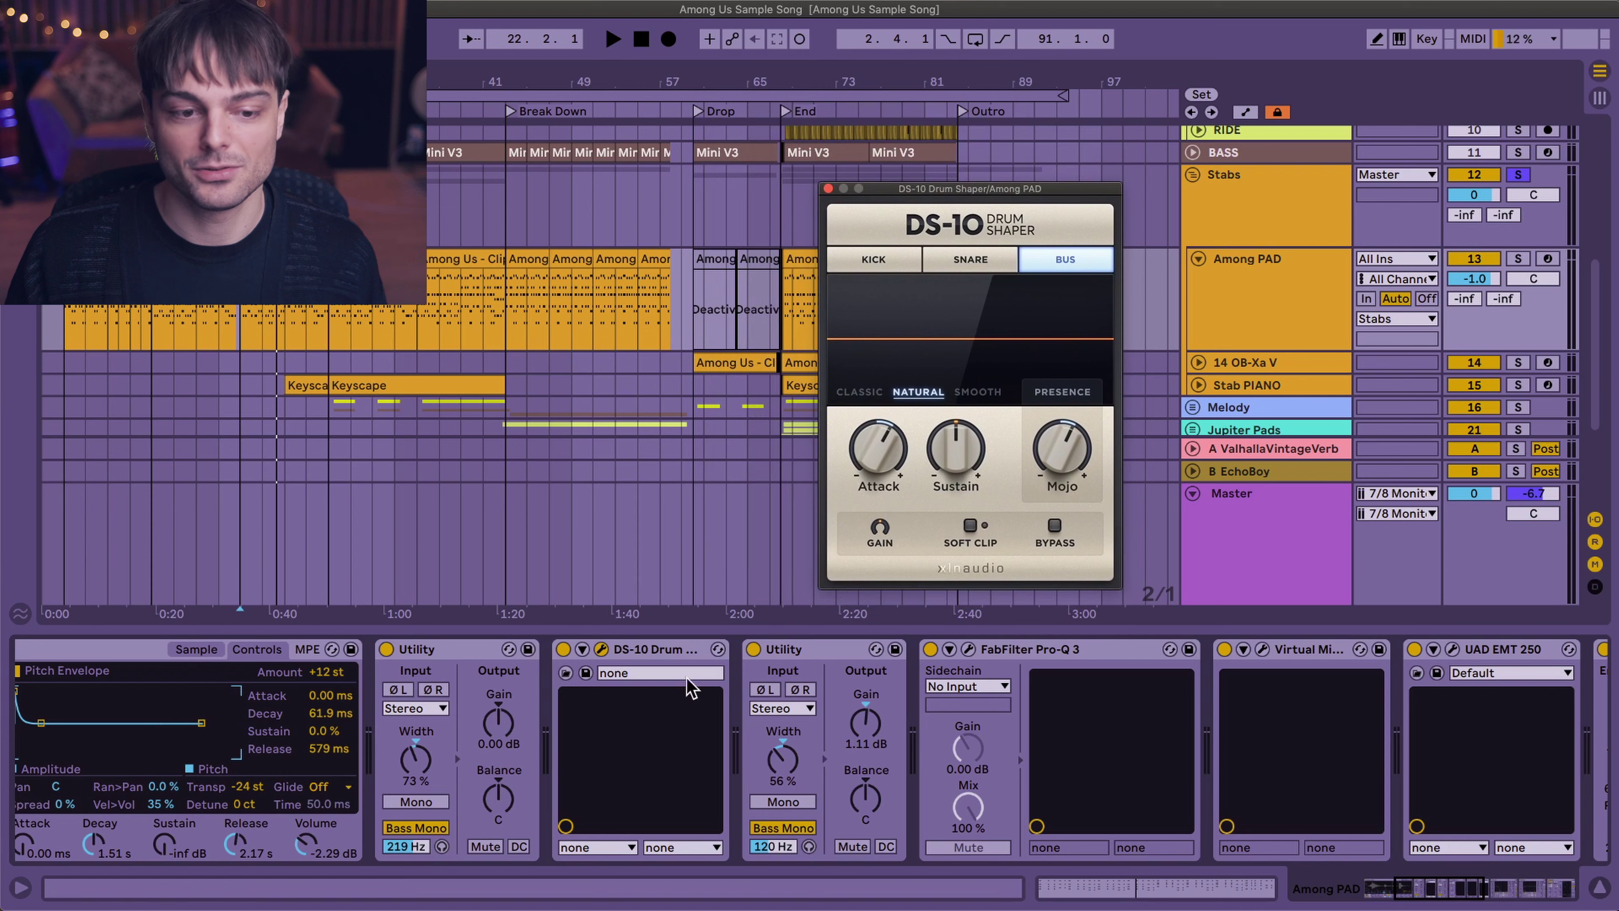
- Compare the Among PAD with the DS-10 Drum Shaper bypassed and enabled during playback, and close its window
{"action": "left_click", "coordinate": [563, 650]}
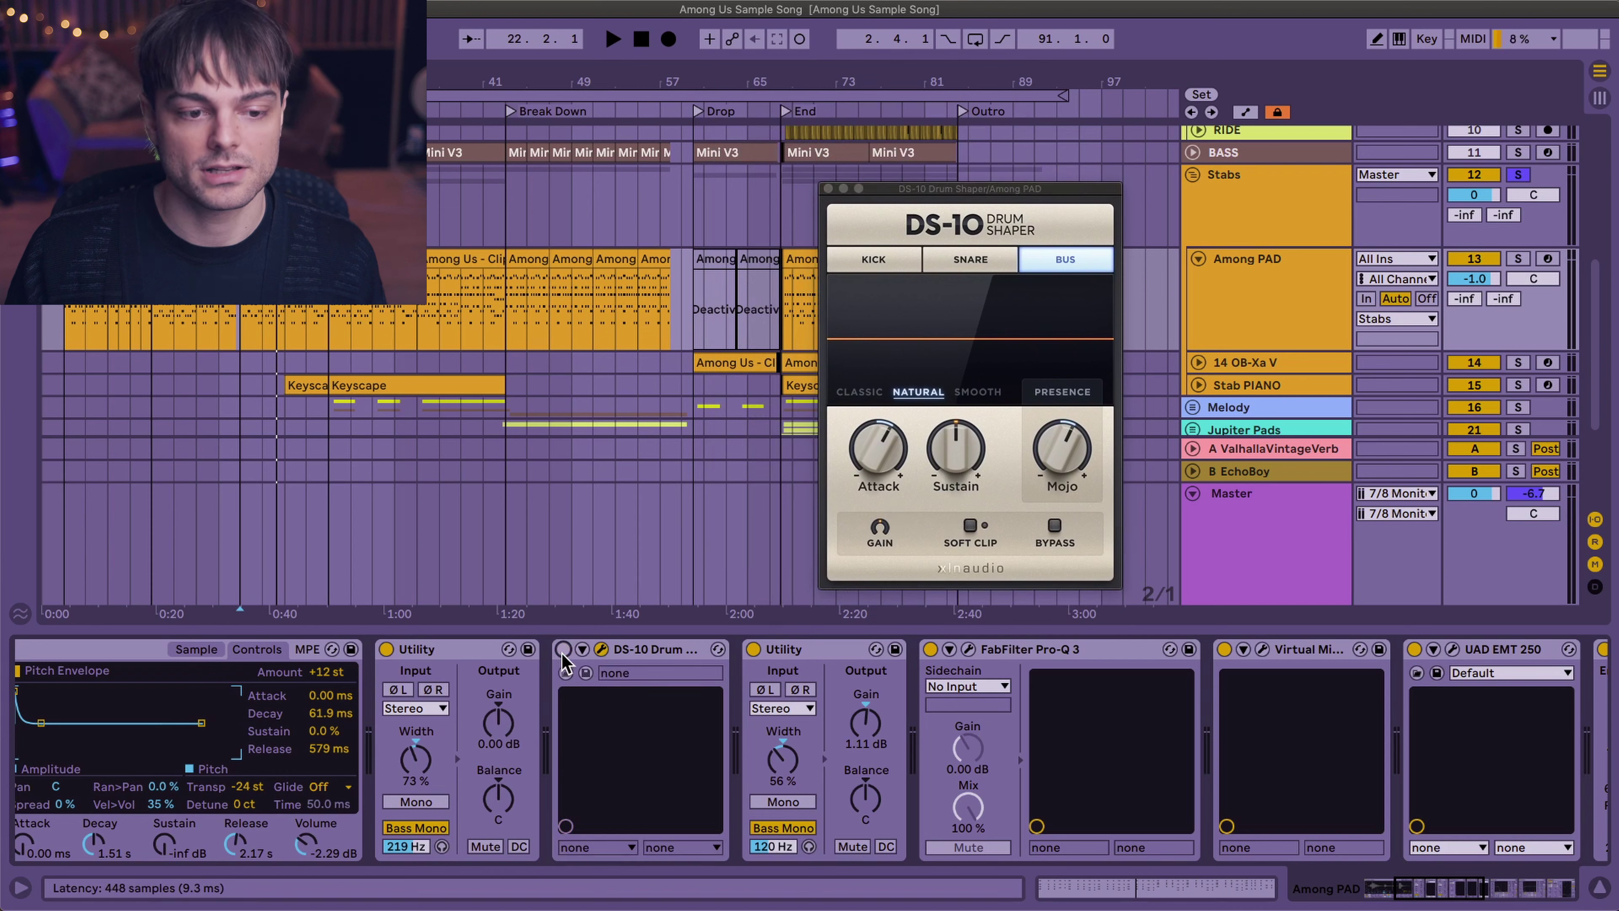
{"action": "left_click", "coordinate": [563, 650]}
{"action": "left_click", "coordinate": [564, 650]}
{"action": "key", "text": "space"}
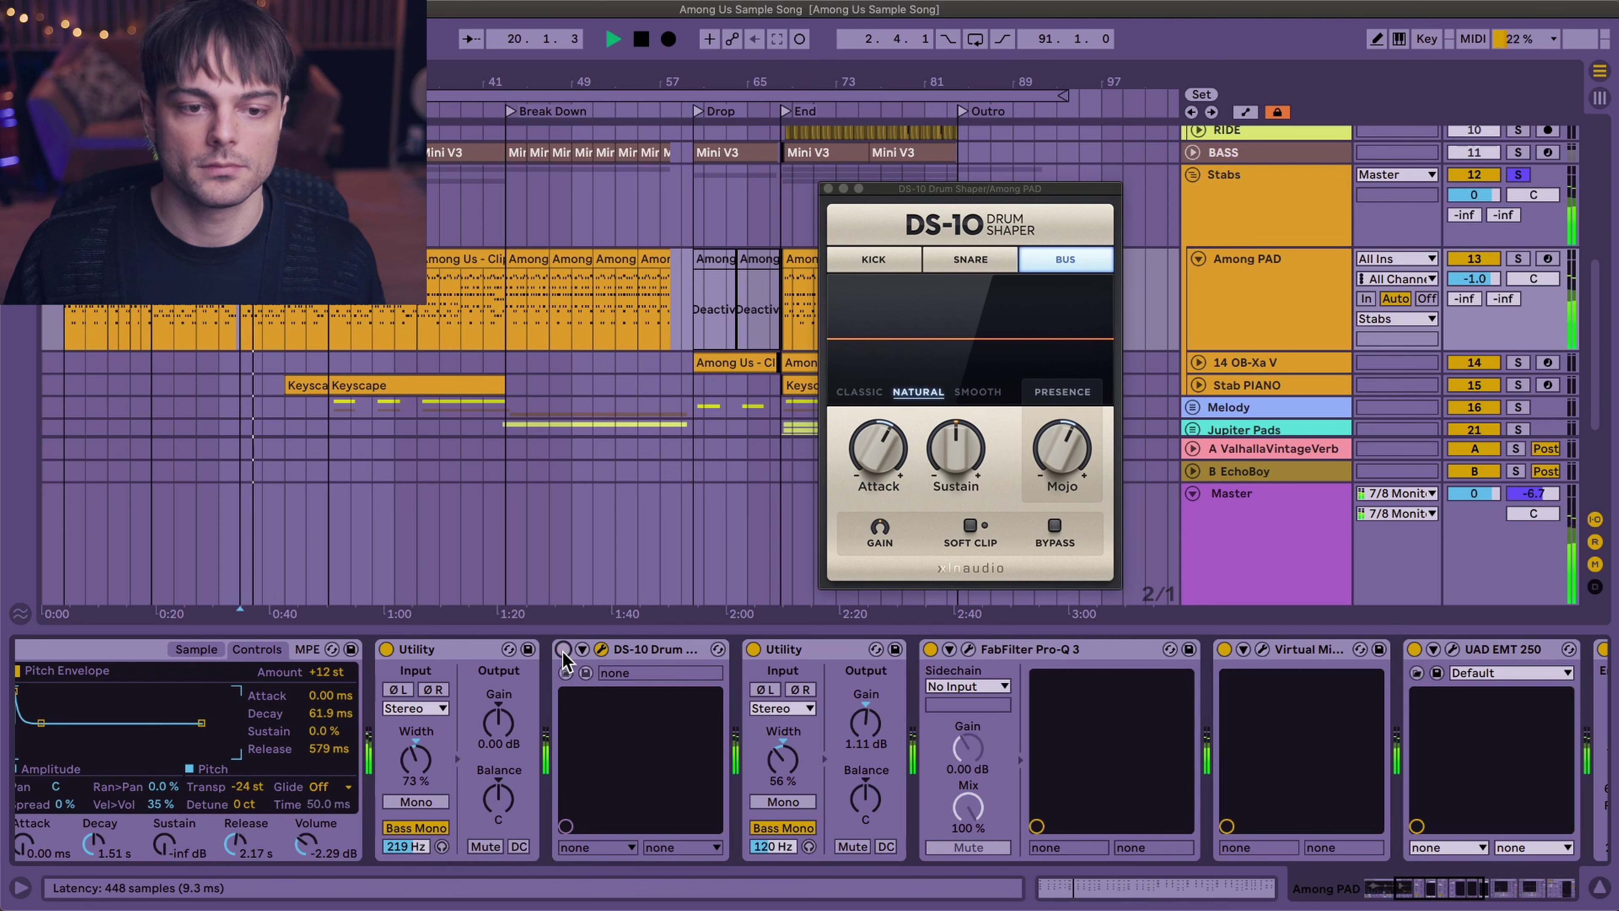
{"action": "left_click", "coordinate": [563, 648]}
{"action": "key", "text": "space"}
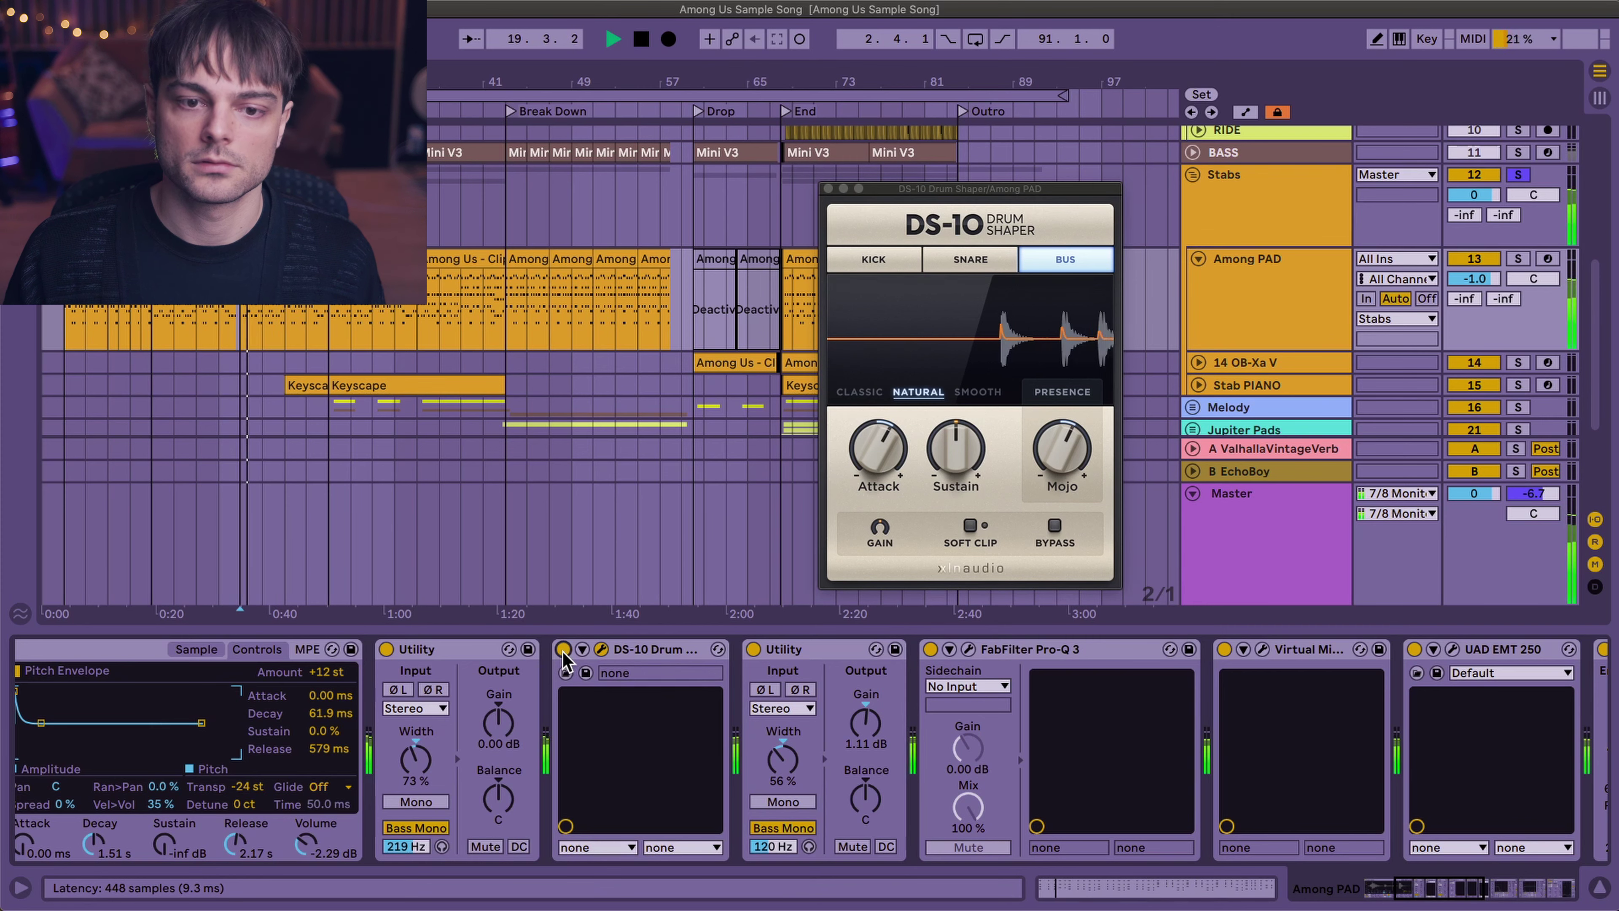
{"action": "key", "text": "space"}
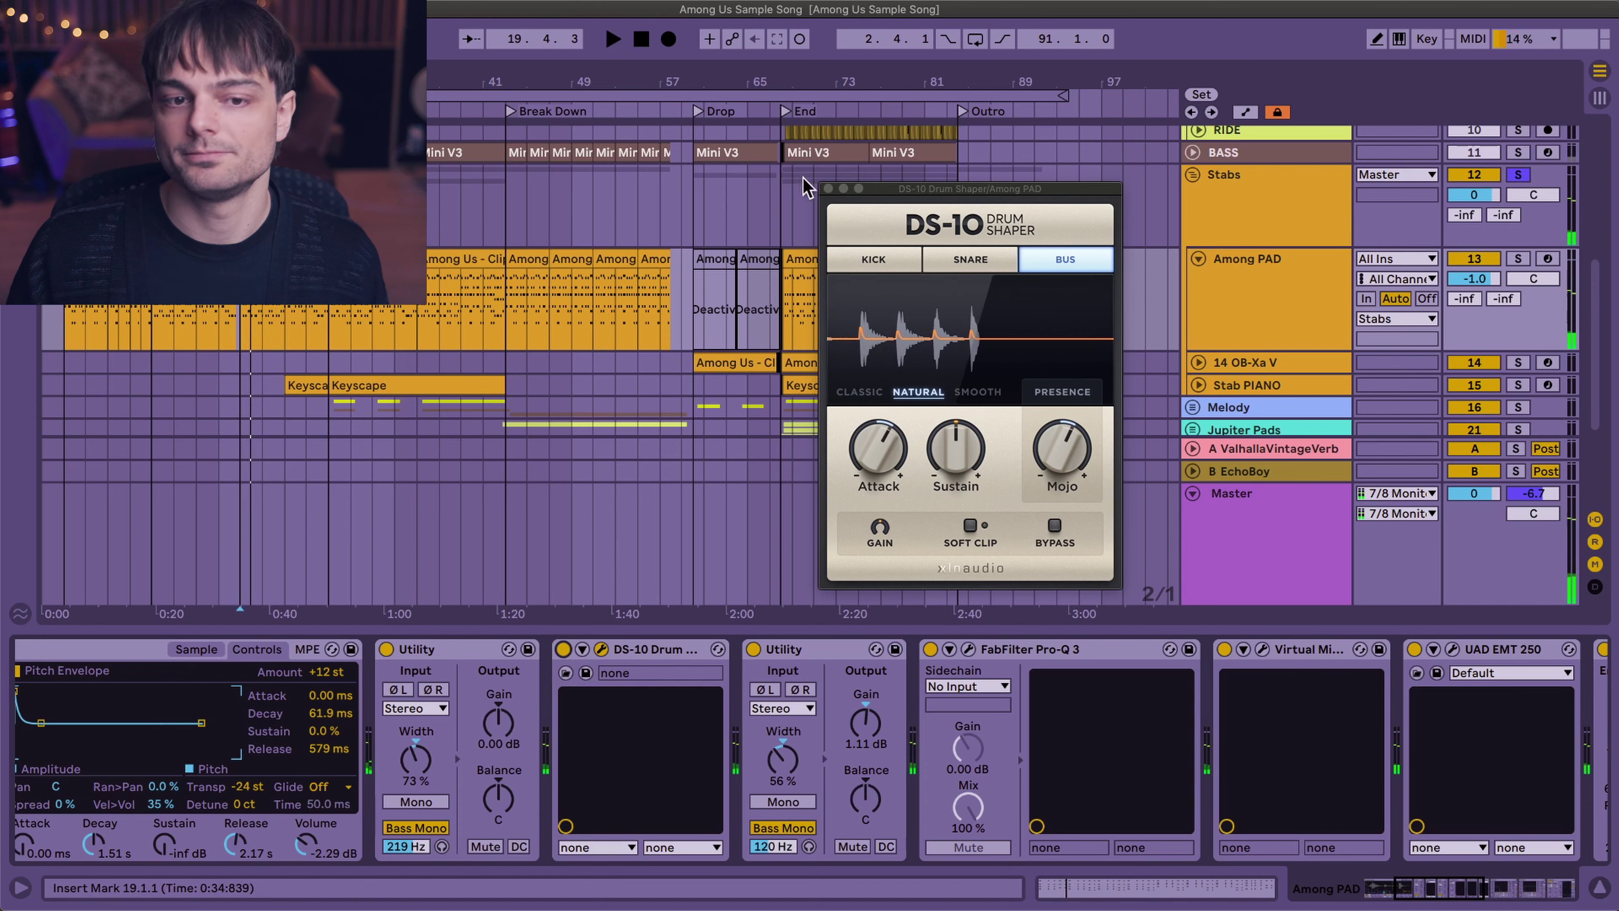
{"action": "left_click", "coordinate": [828, 189]}
- Open the Among PAD's FabFilter Pro-Q 3, examine its EQ curve during playback, and close it
{"action": "scroll", "coordinate": [828, 753], "scroll_direction": "right", "scroll_amount": 5}
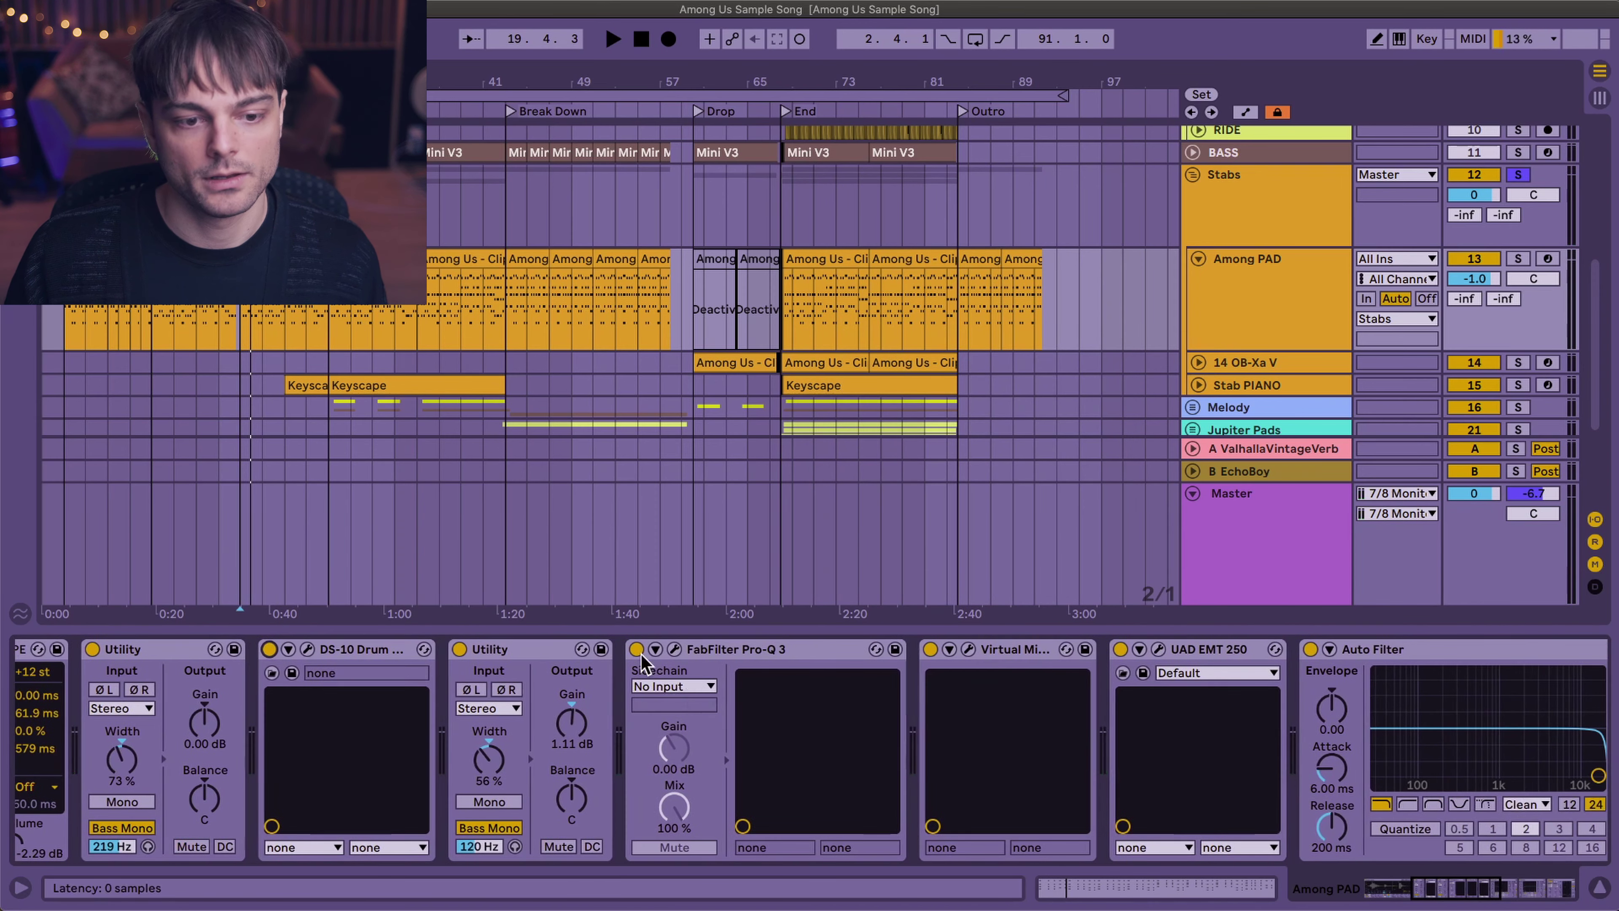
{"action": "left_click", "coordinate": [675, 649]}
{"action": "left_click_drag", "start_coordinate": [883, 64], "coordinate": [876, 56]}
{"action": "key", "text": "space"}
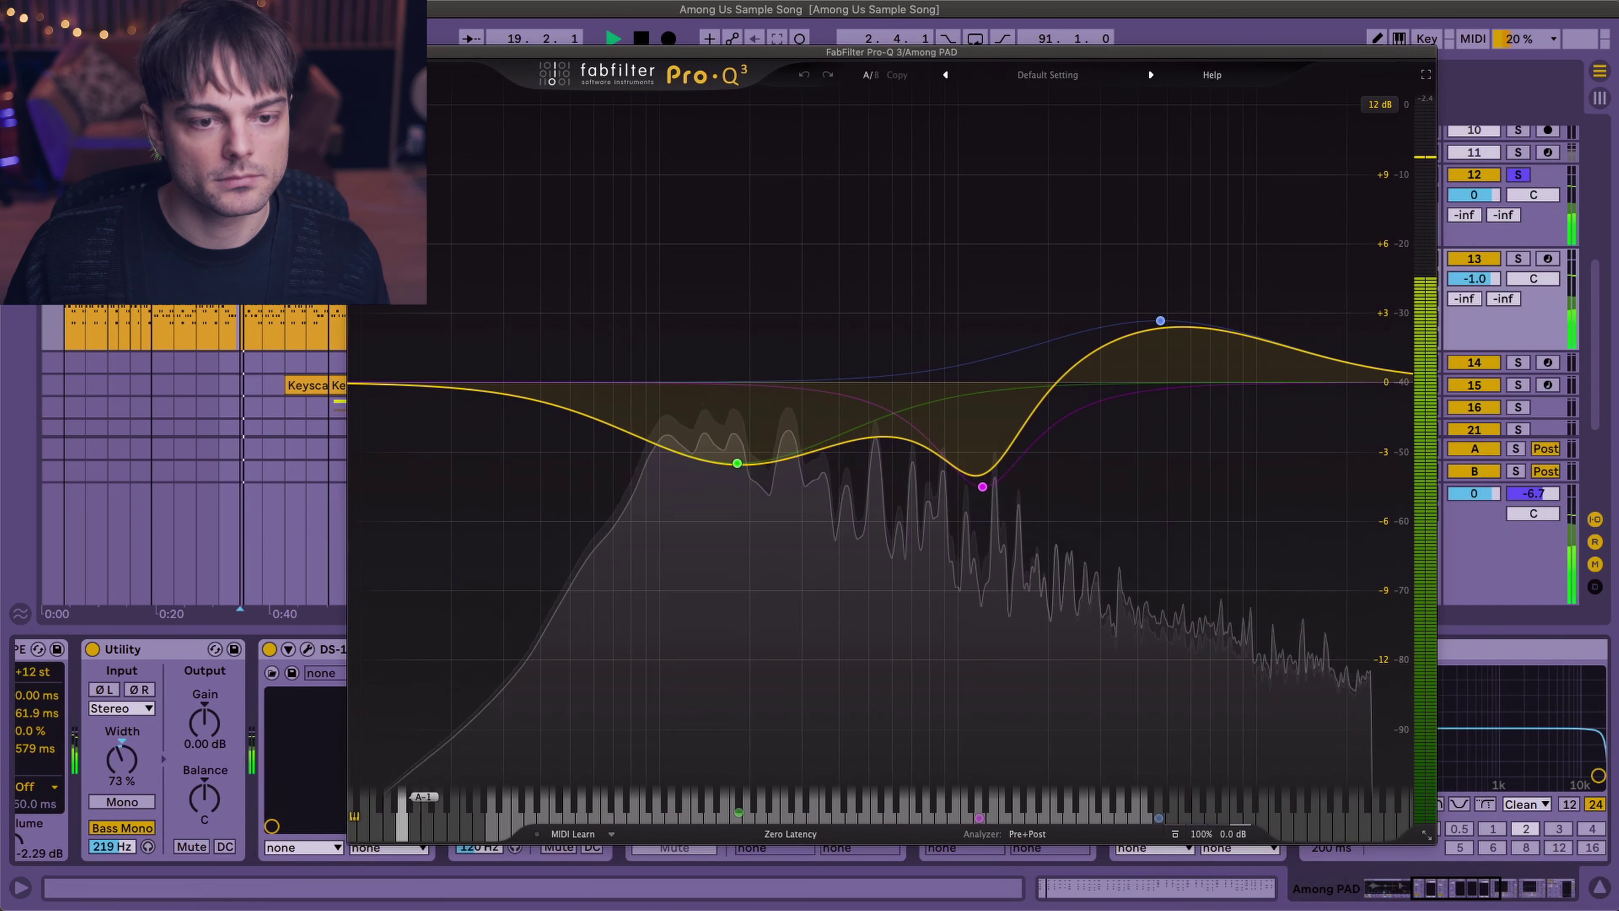
{"action": "key", "text": "space"}
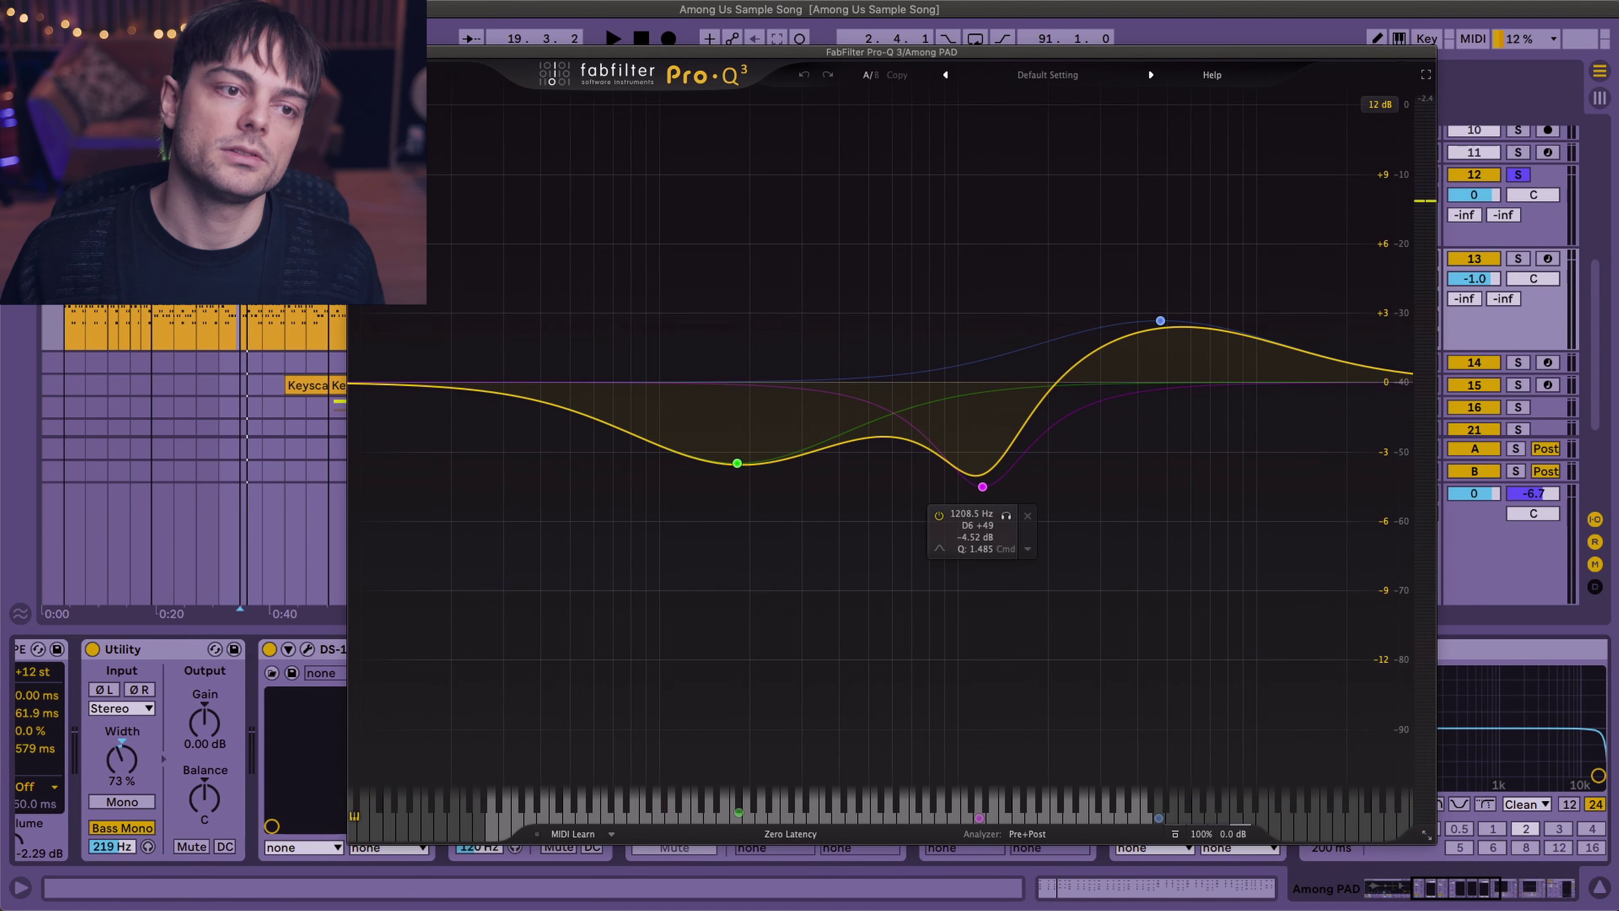
{"action": "left_click", "coordinate": [355, 53]}
- Examine the Among PAD's Virtual Mix Rack modules during playback, close the window, and compare the sound with the plugin bypassed and enabled
{"action": "left_click", "coordinate": [968, 649]}
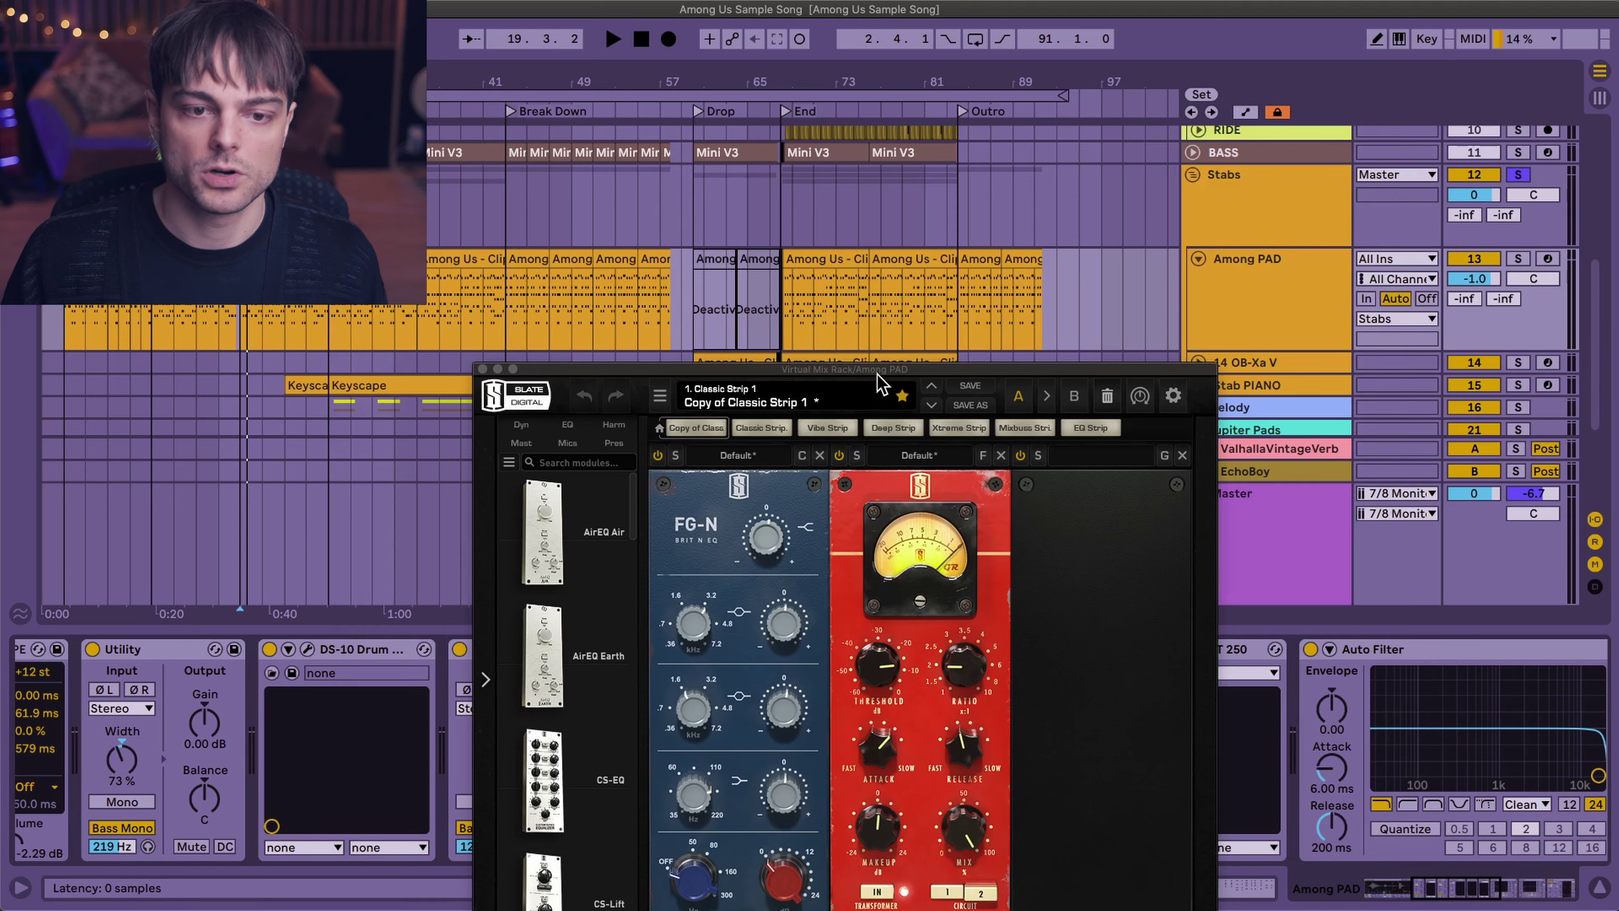
{"action": "left_click_drag", "start_coordinate": [878, 375], "coordinate": [928, 216]}
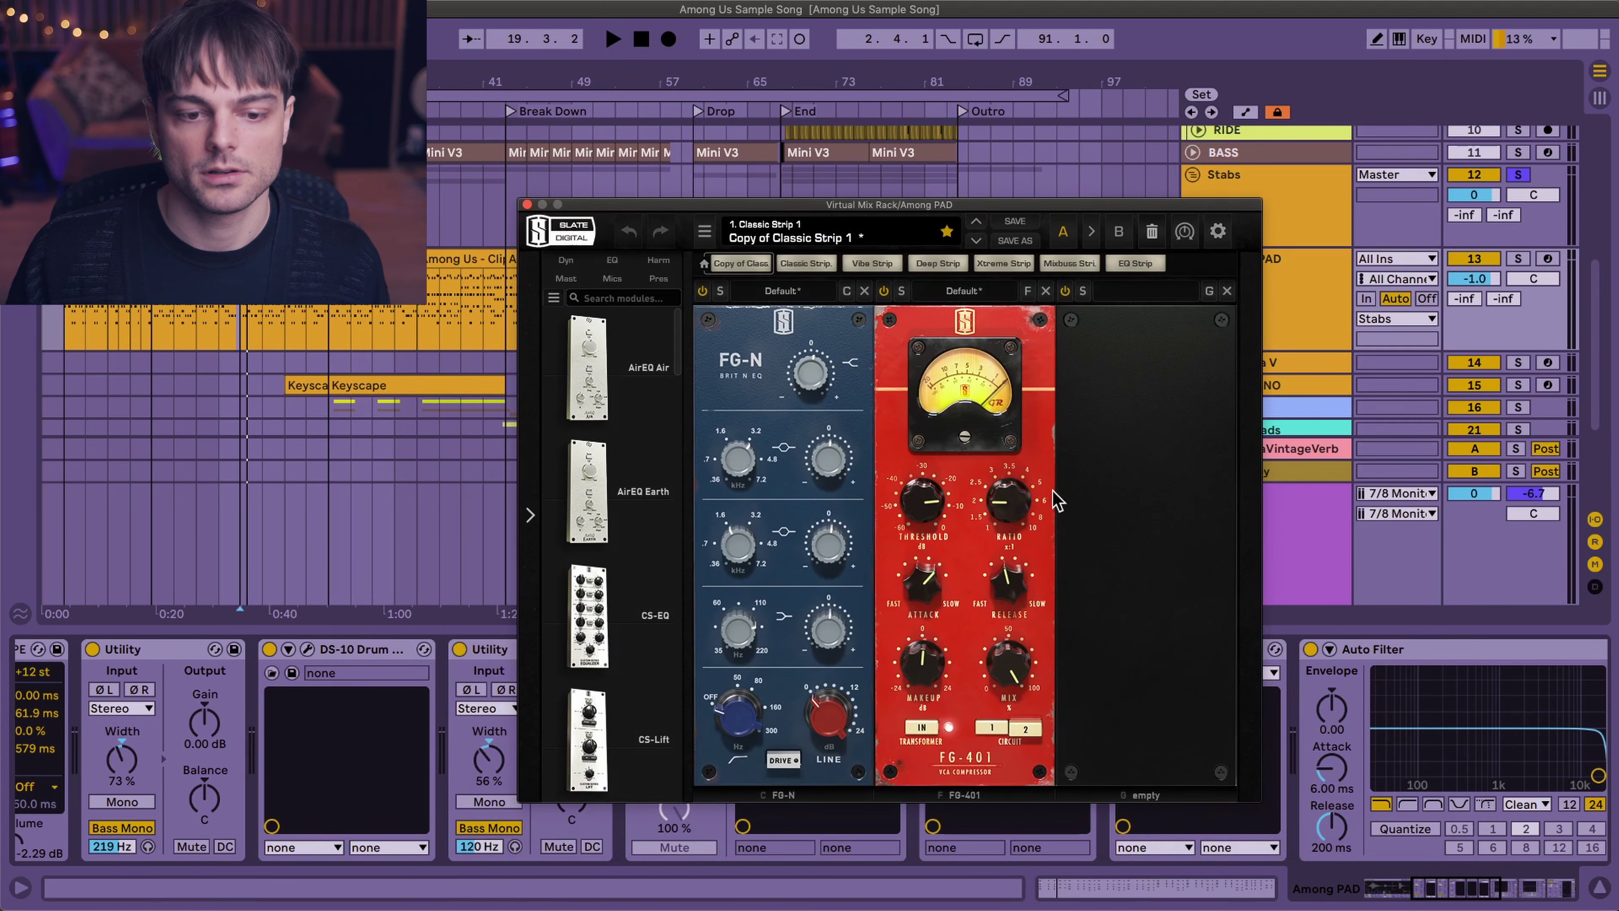
{"action": "key", "text": "space"}
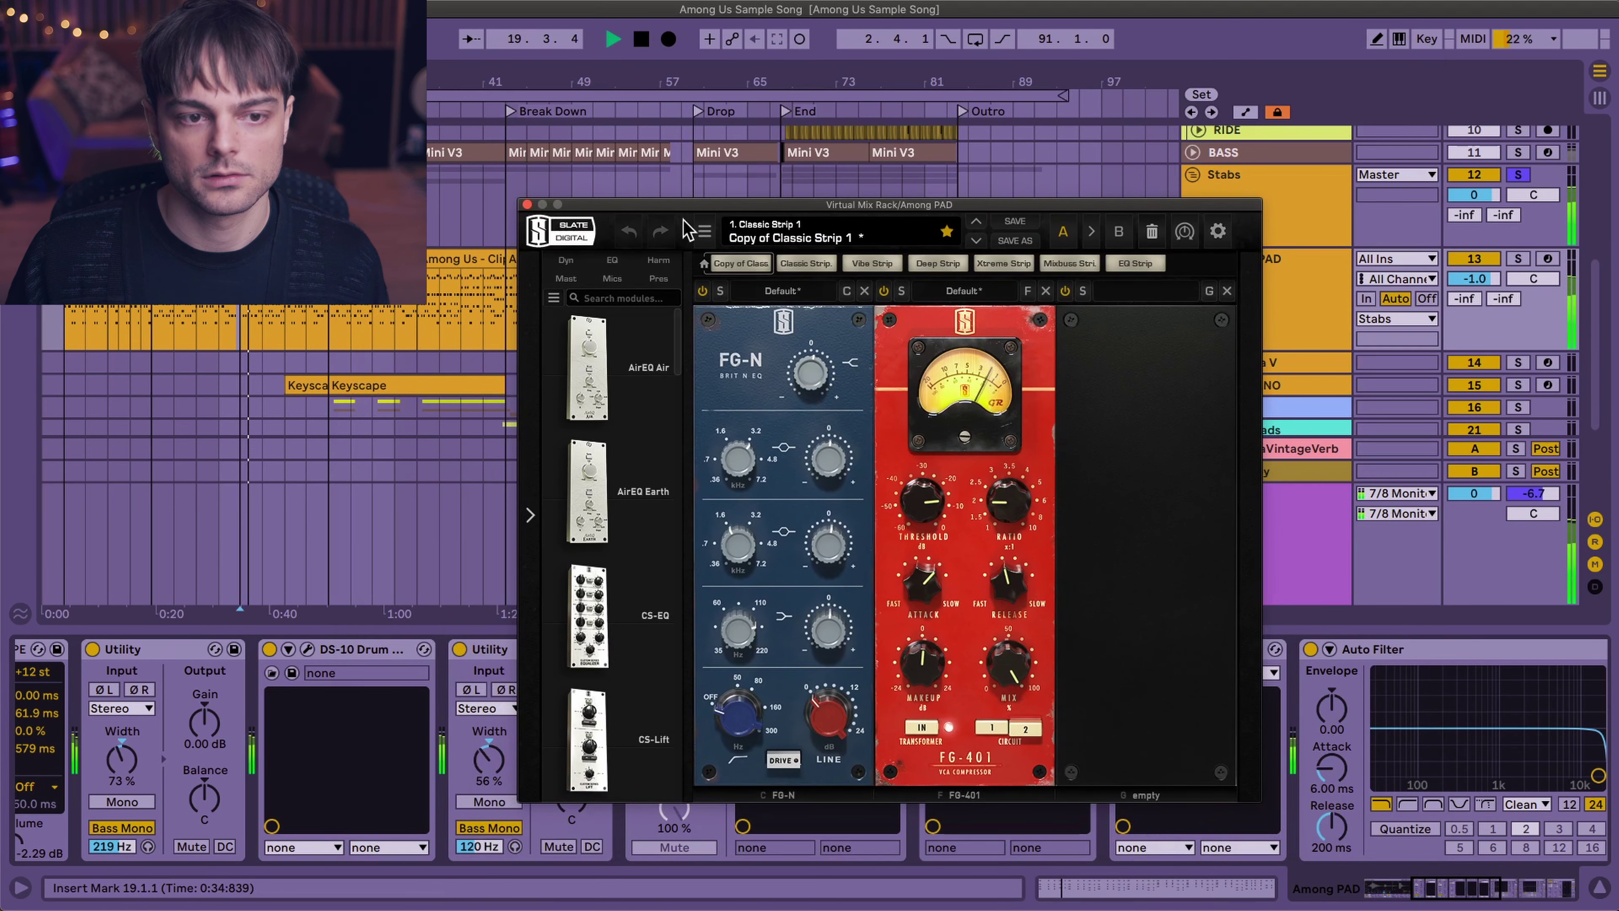
{"action": "left_click", "coordinate": [527, 205]}
{"action": "left_click", "coordinate": [930, 648]}
{"action": "left_click", "coordinate": [929, 648]}
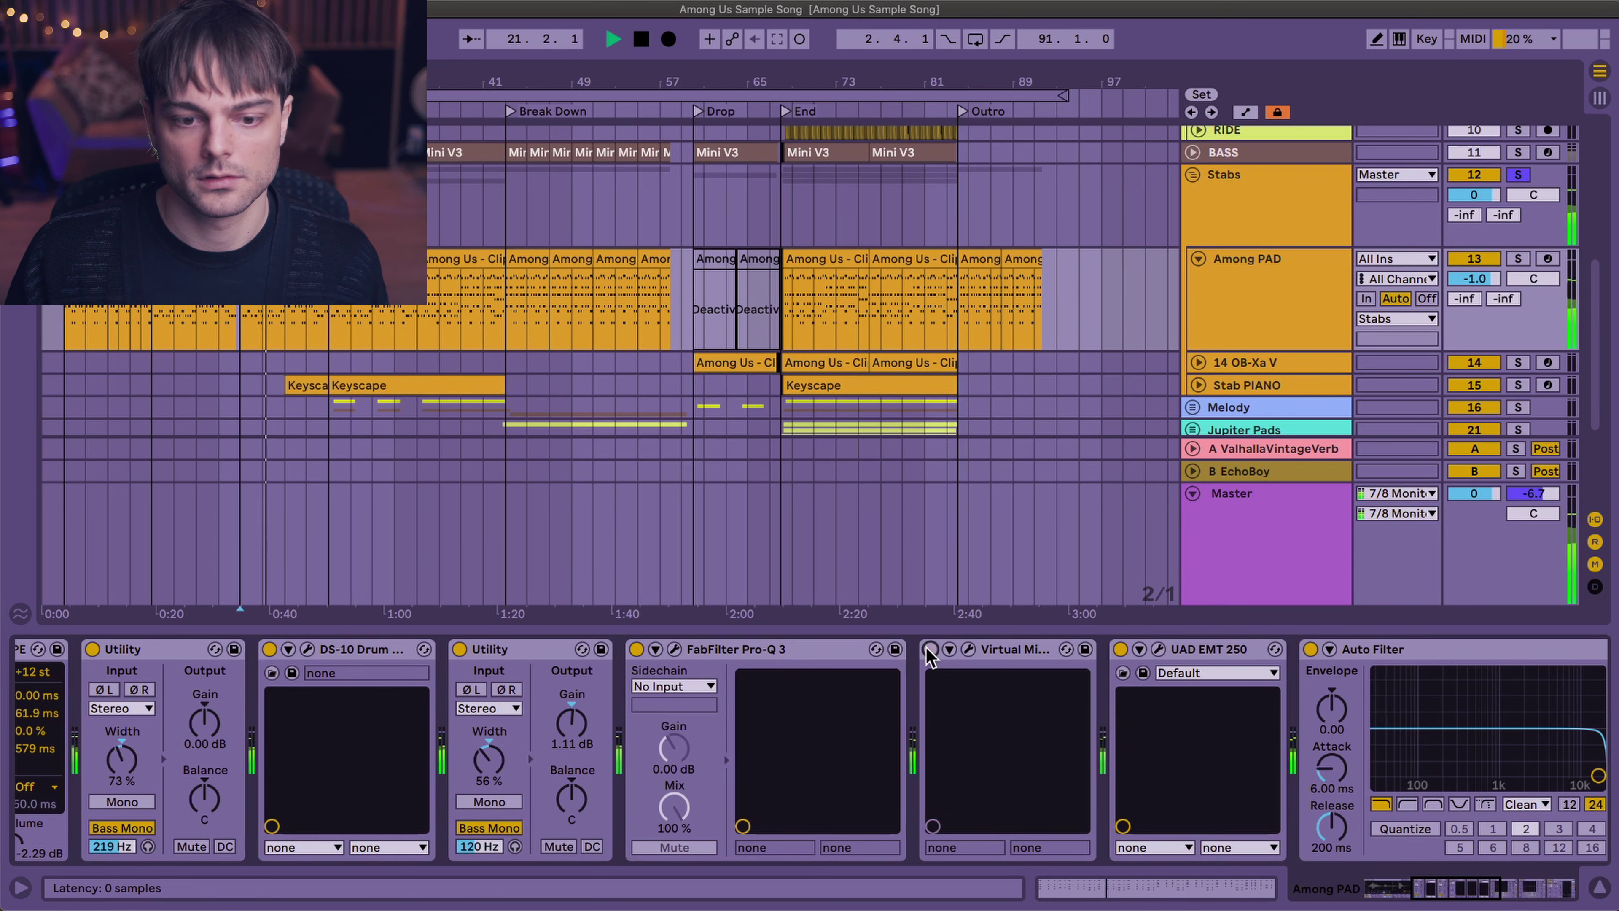
- Compare the Among PAD with the UAD EMT 250 reverb bypassed and enabled, and examine the reverb's settings
{"action": "left_click", "coordinate": [1120, 648]}
{"action": "key", "text": "space"}
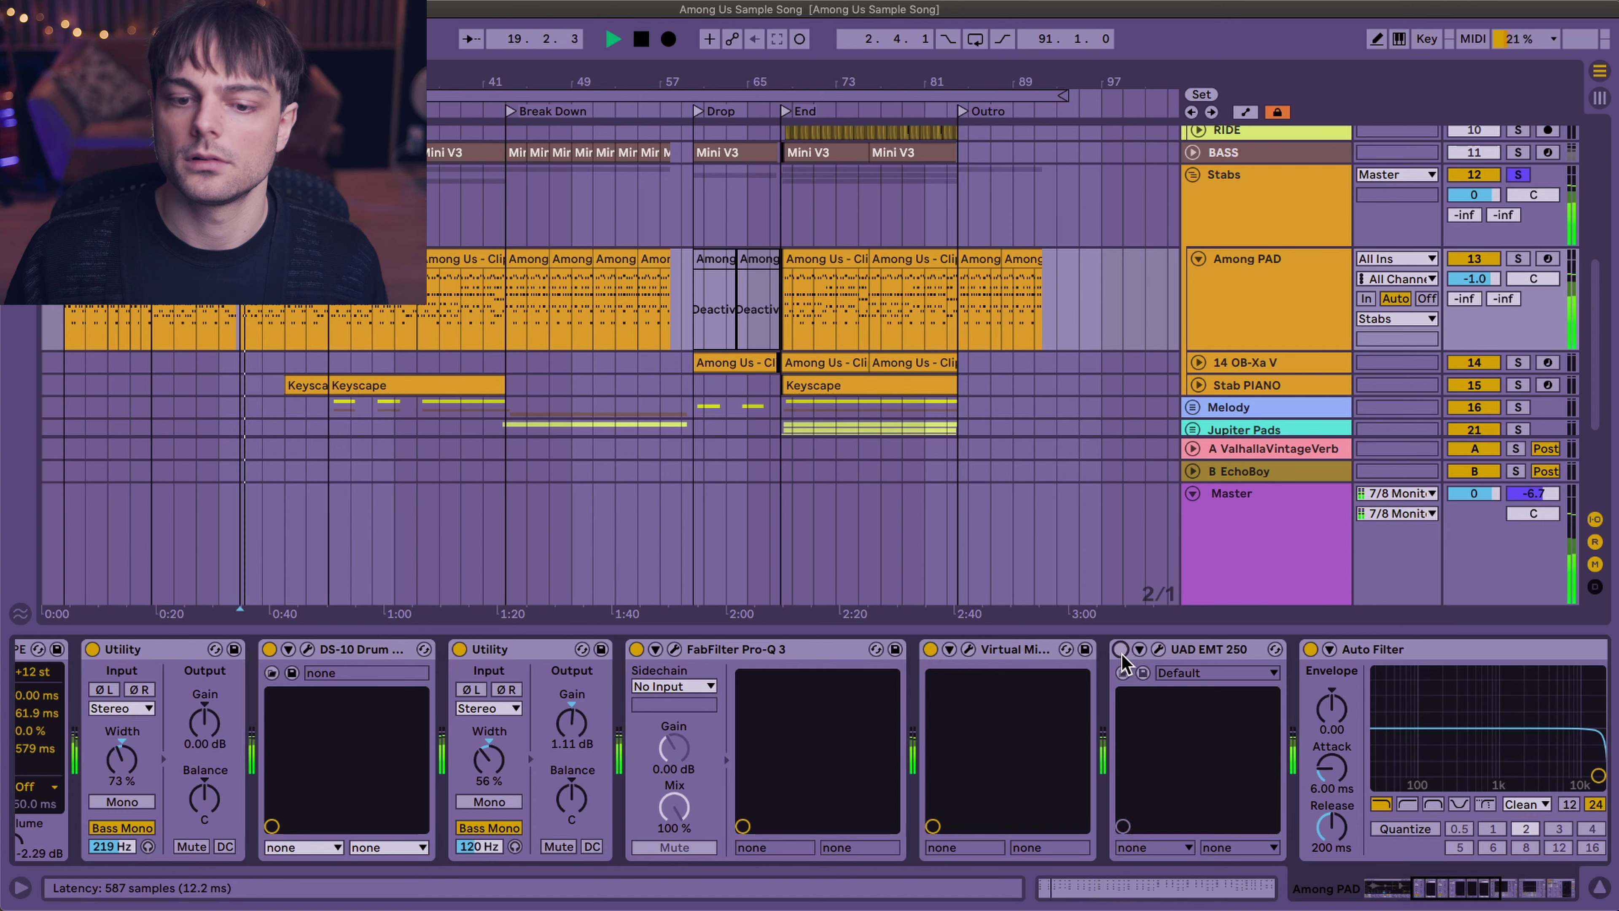
{"action": "left_click", "coordinate": [1120, 648]}
{"action": "key", "text": "space"}
{"action": "left_click", "coordinate": [1158, 649]}
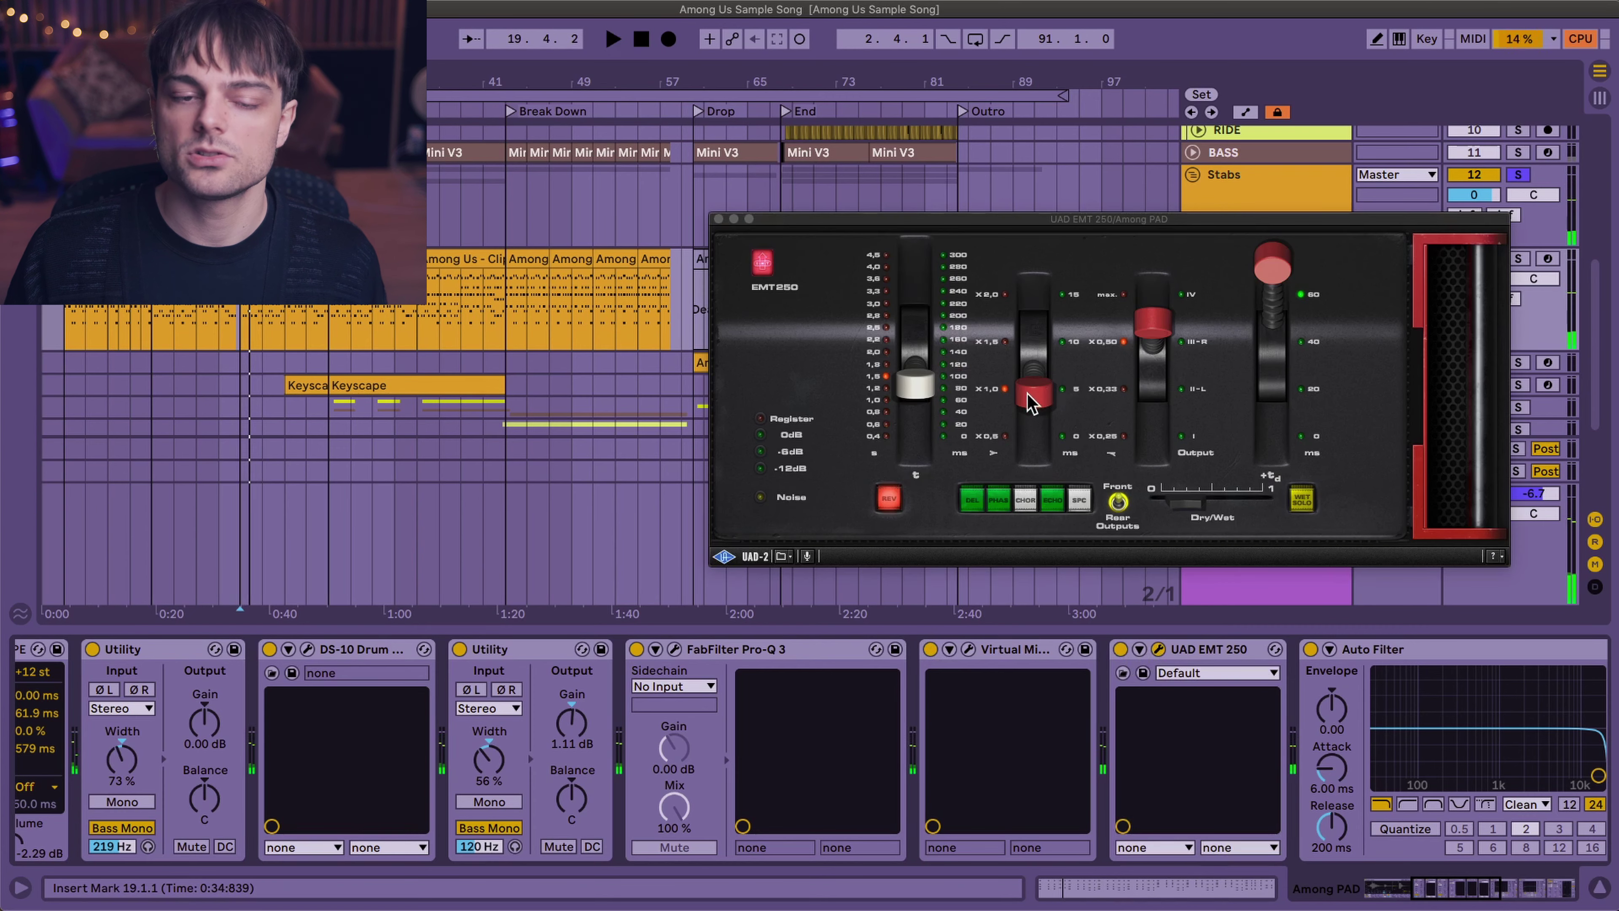
{"action": "left_click", "coordinate": [718, 219]}
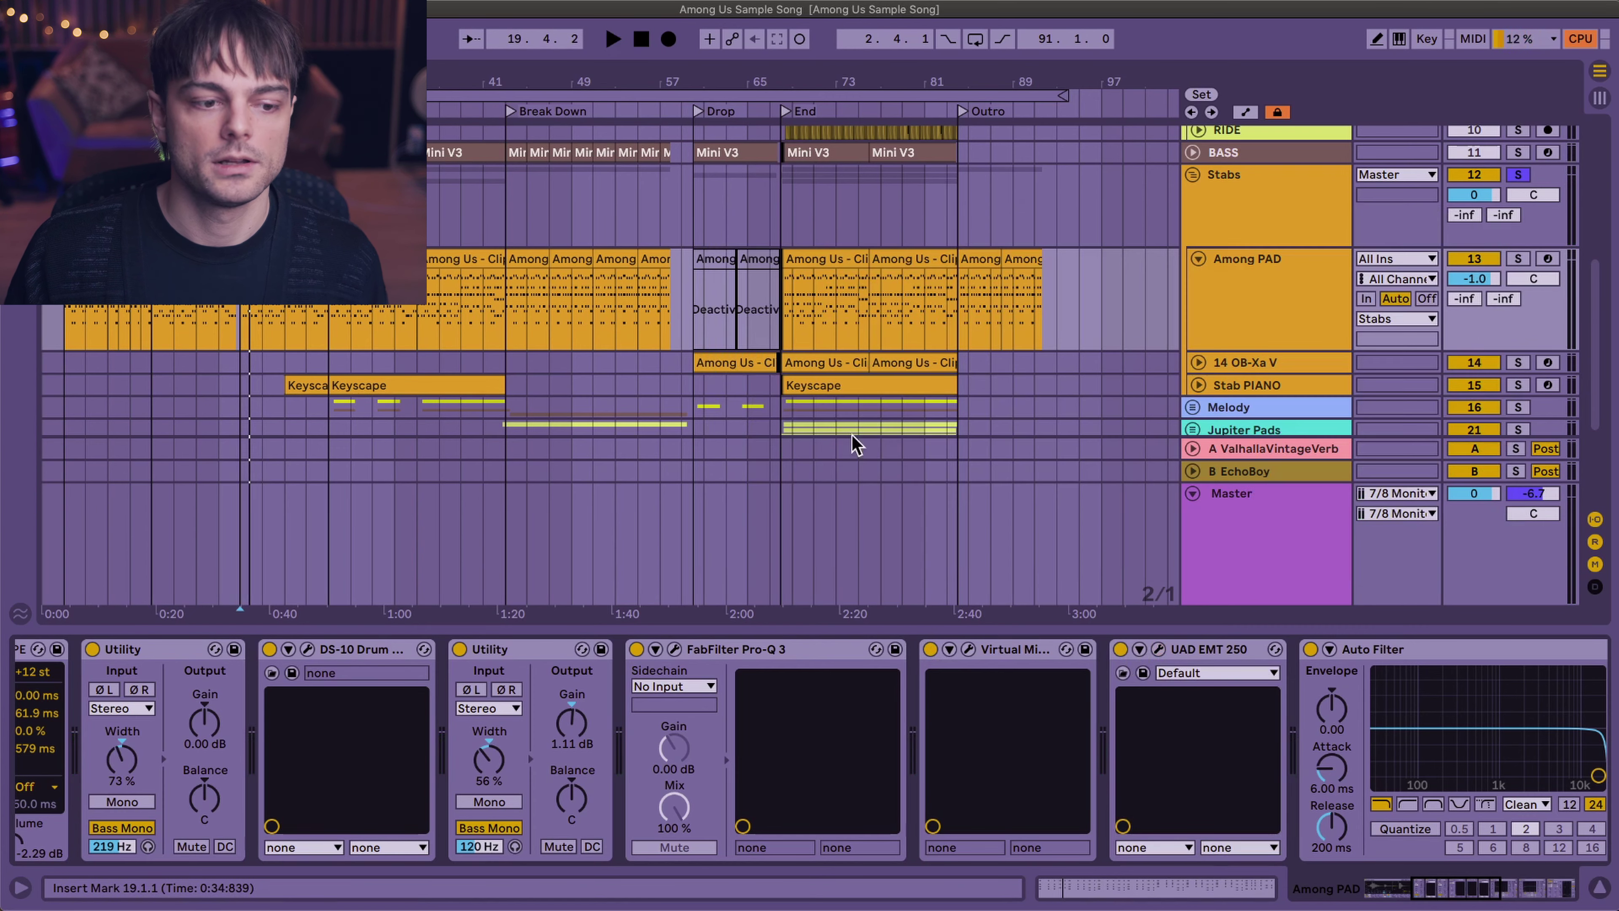
{"action": "scroll", "coordinate": [733, 739], "scroll_direction": "right", "scroll_amount": 15}
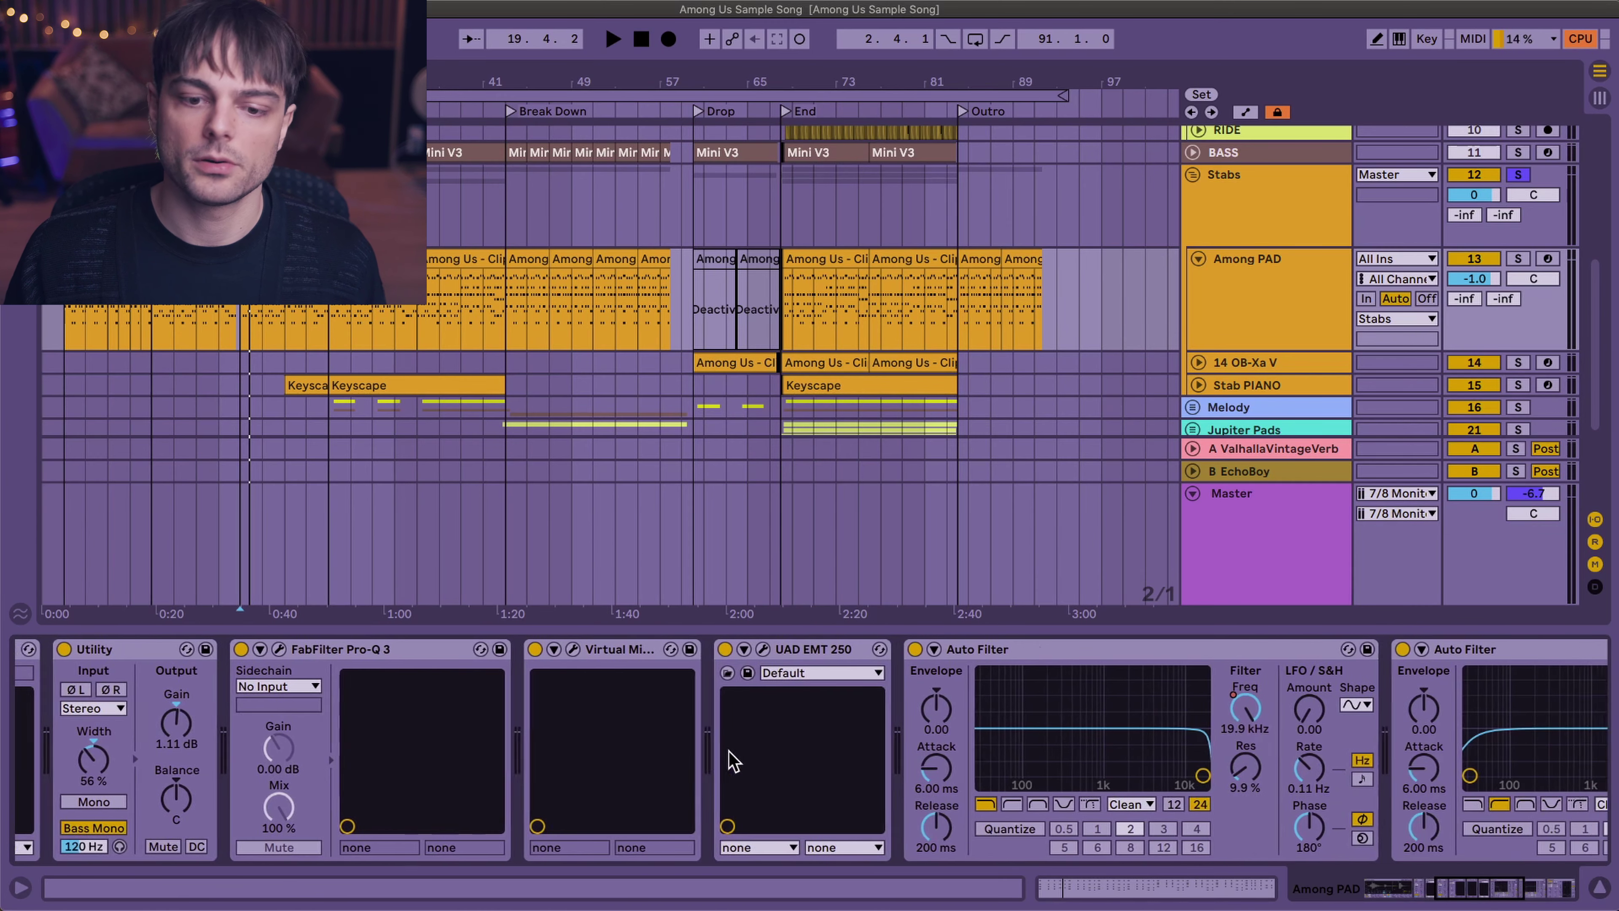
- Show the Among PAD's first Auto Filter frequency automation and highlight its curve from bar 41 to bar 87
{"action": "scroll", "coordinate": [702, 768], "scroll_direction": "right", "scroll_amount": 5}
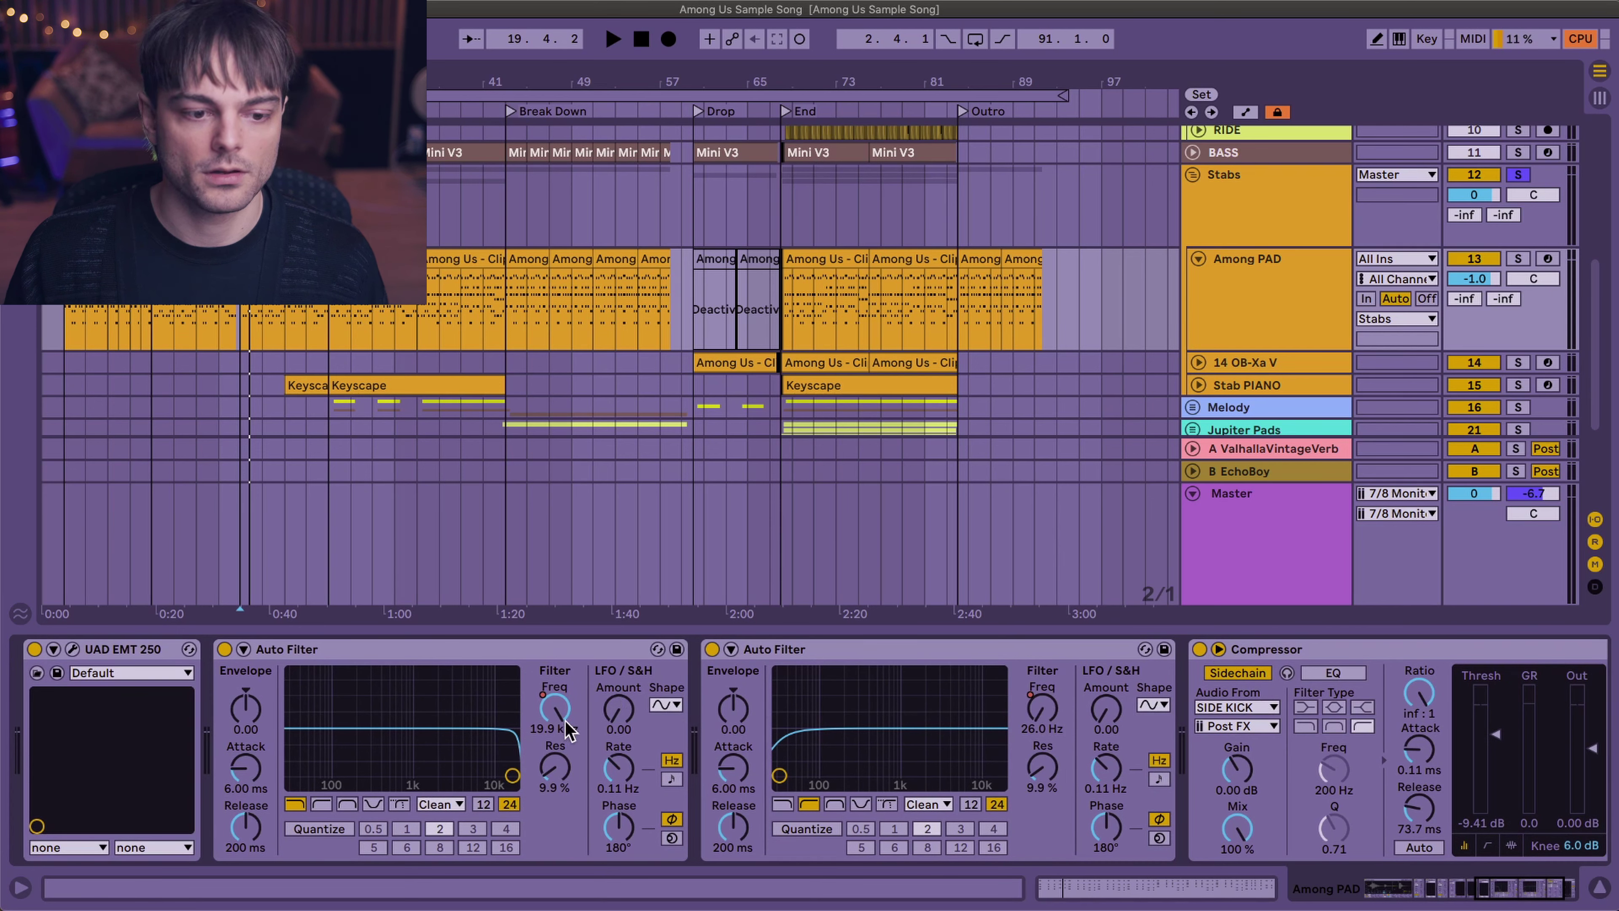
{"action": "key", "text": "a"}
{"action": "left_click_drag", "start_coordinate": [471, 319], "coordinate": [661, 332]}
{"action": "left_click_drag", "start_coordinate": [995, 338], "coordinate": [484, 337]}
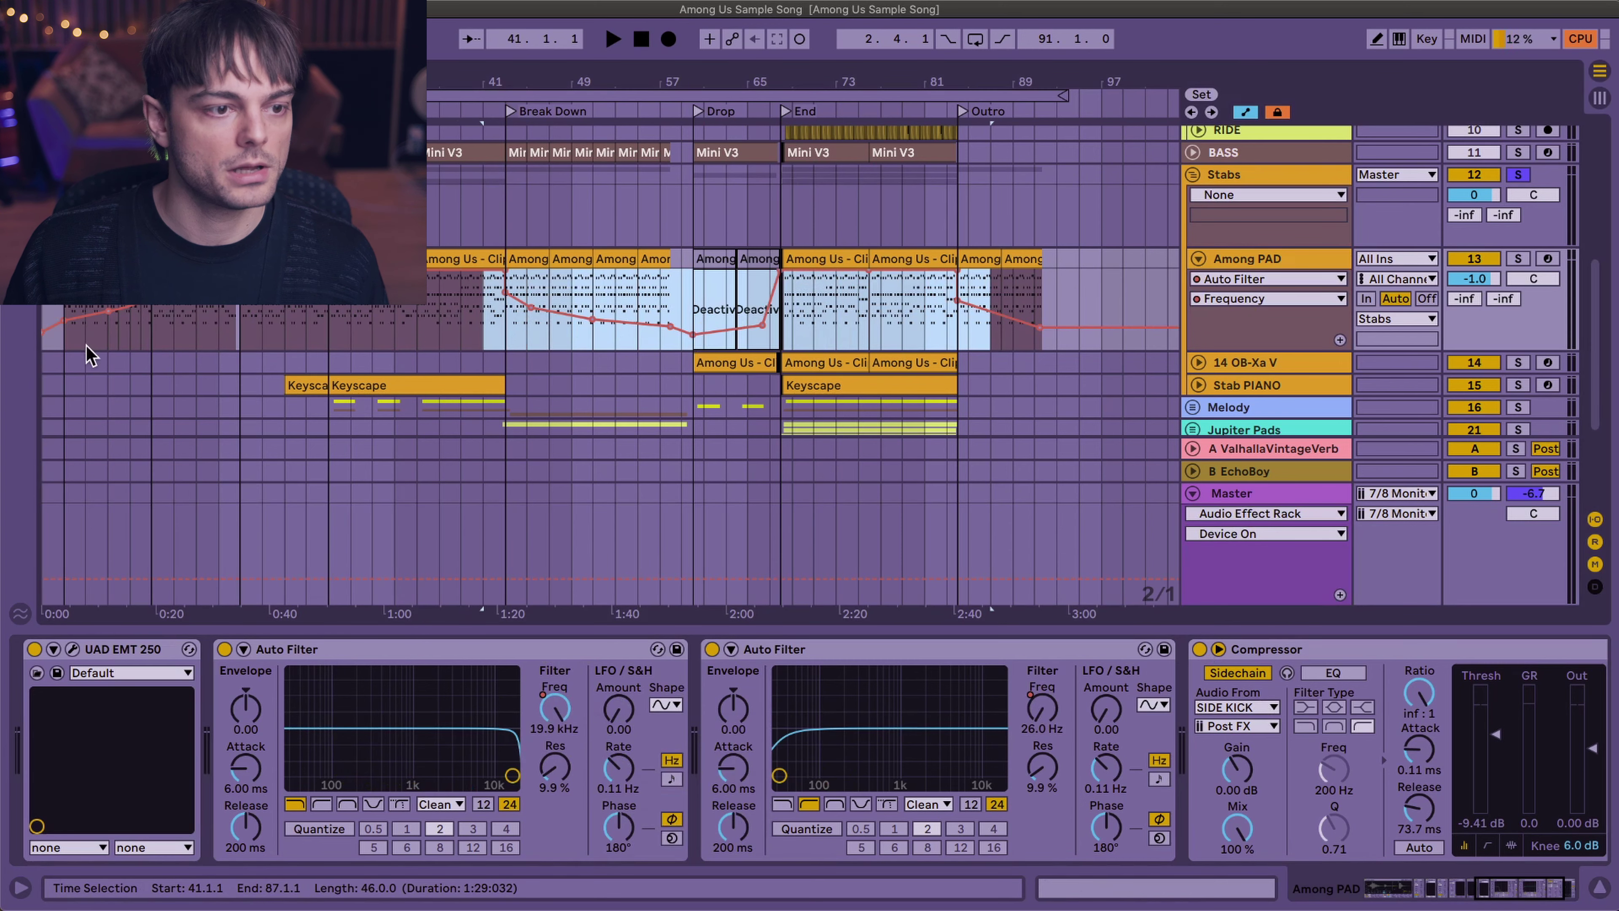
- Audition the Among PAD's filter automation from the start of the song and from the Break Down
{"action": "left_click", "coordinate": [68, 347]}
{"action": "key", "text": "space"}
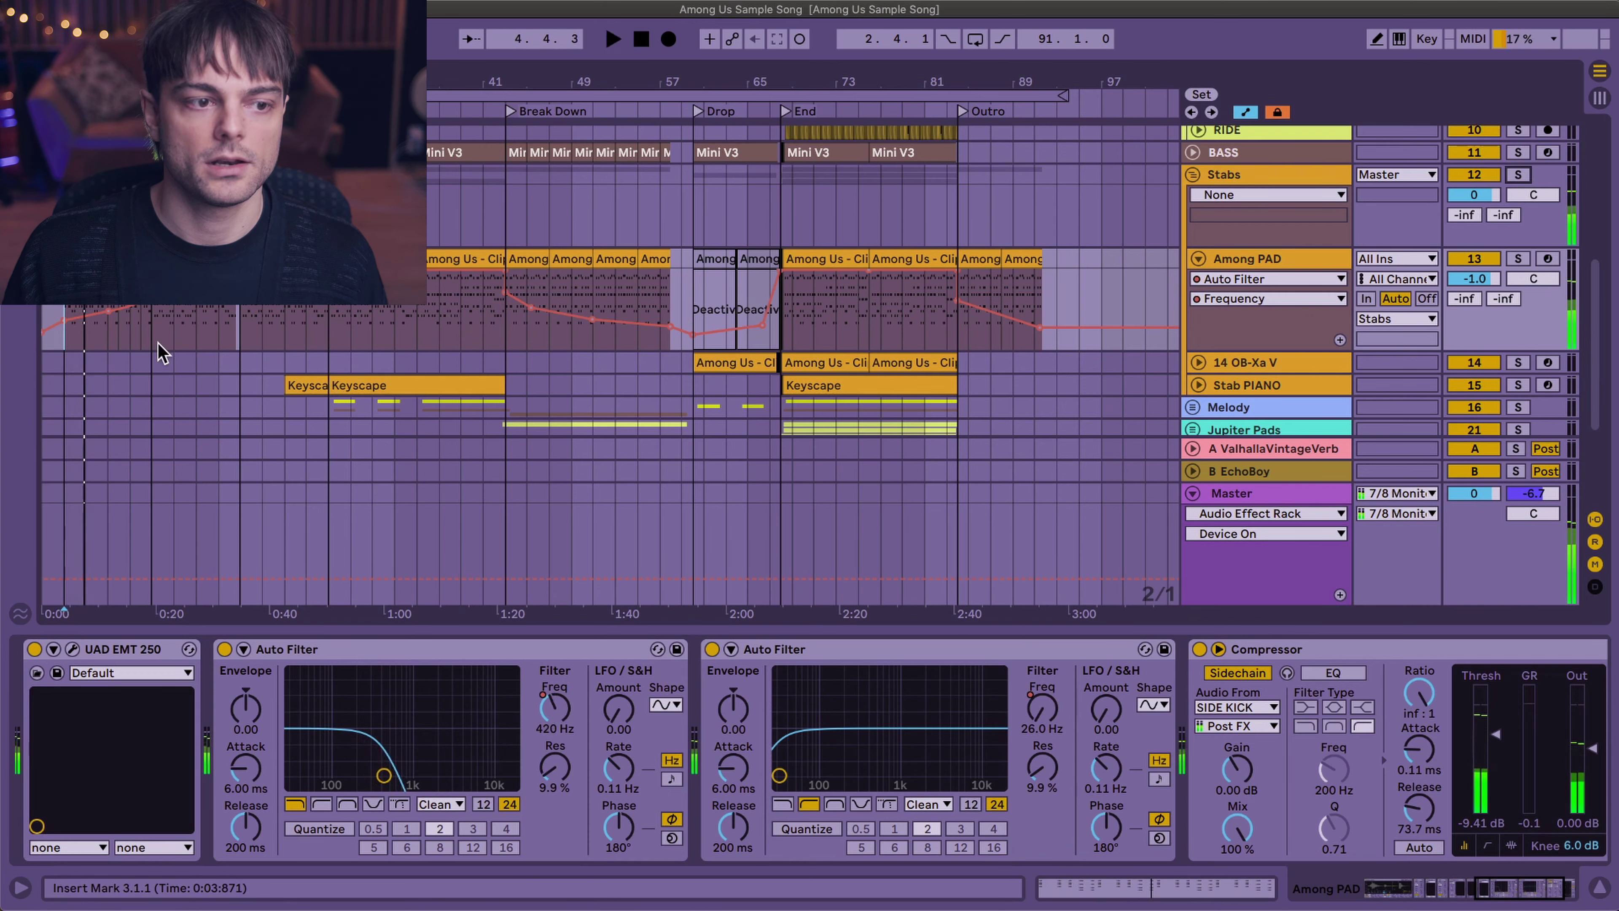
{"action": "left_click", "coordinate": [153, 344]}
{"action": "left_click", "coordinate": [503, 346]}
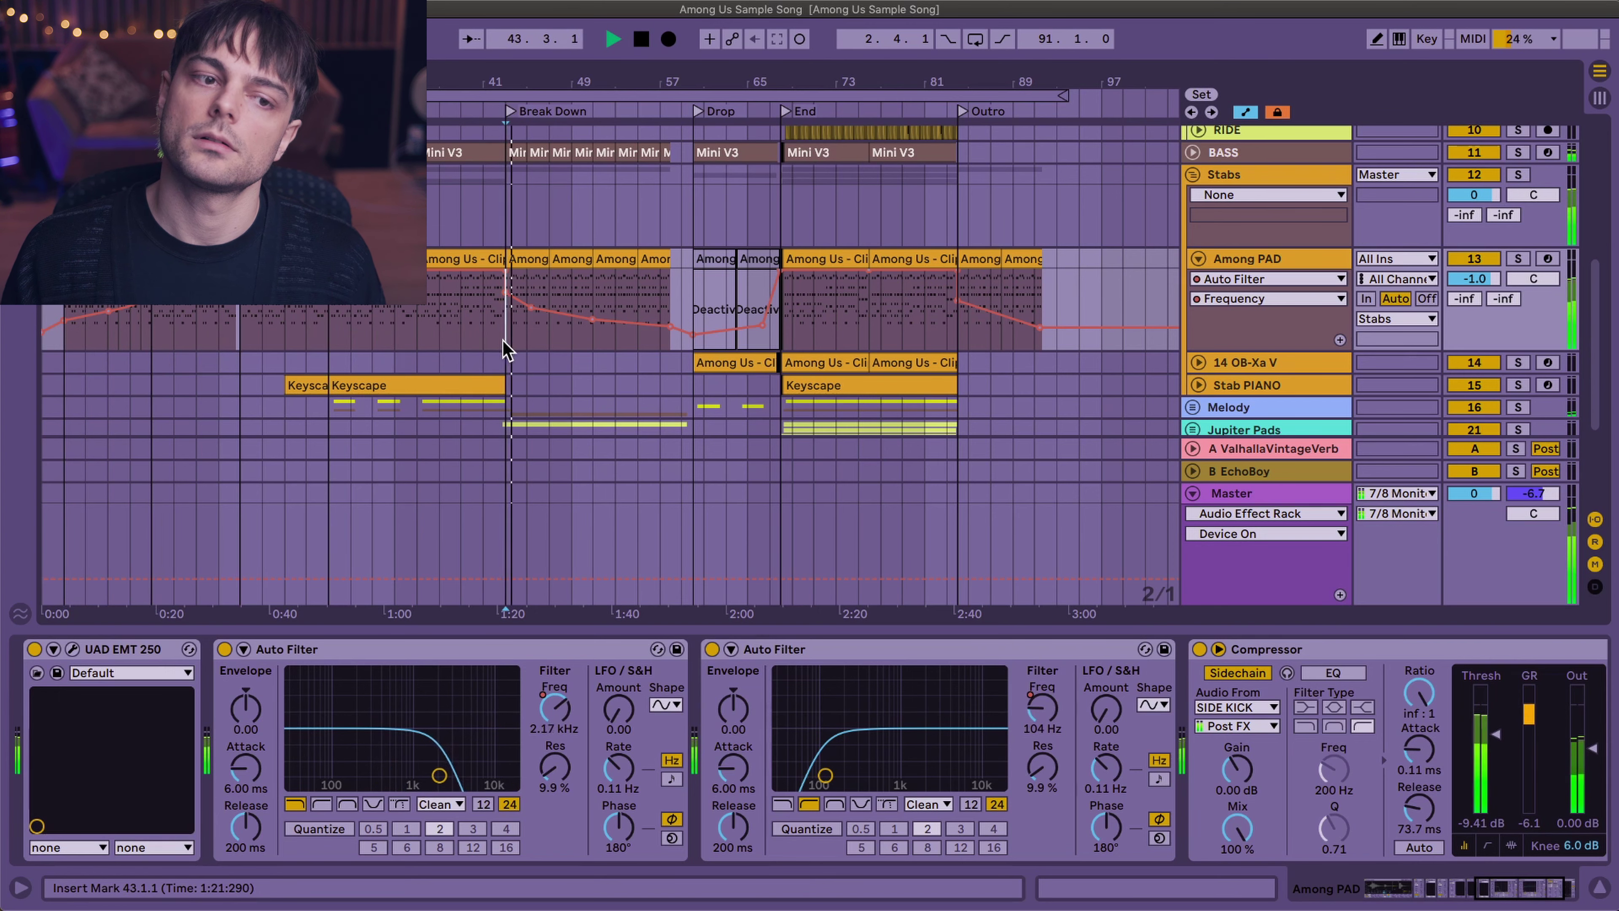
{"action": "key", "text": "space"}
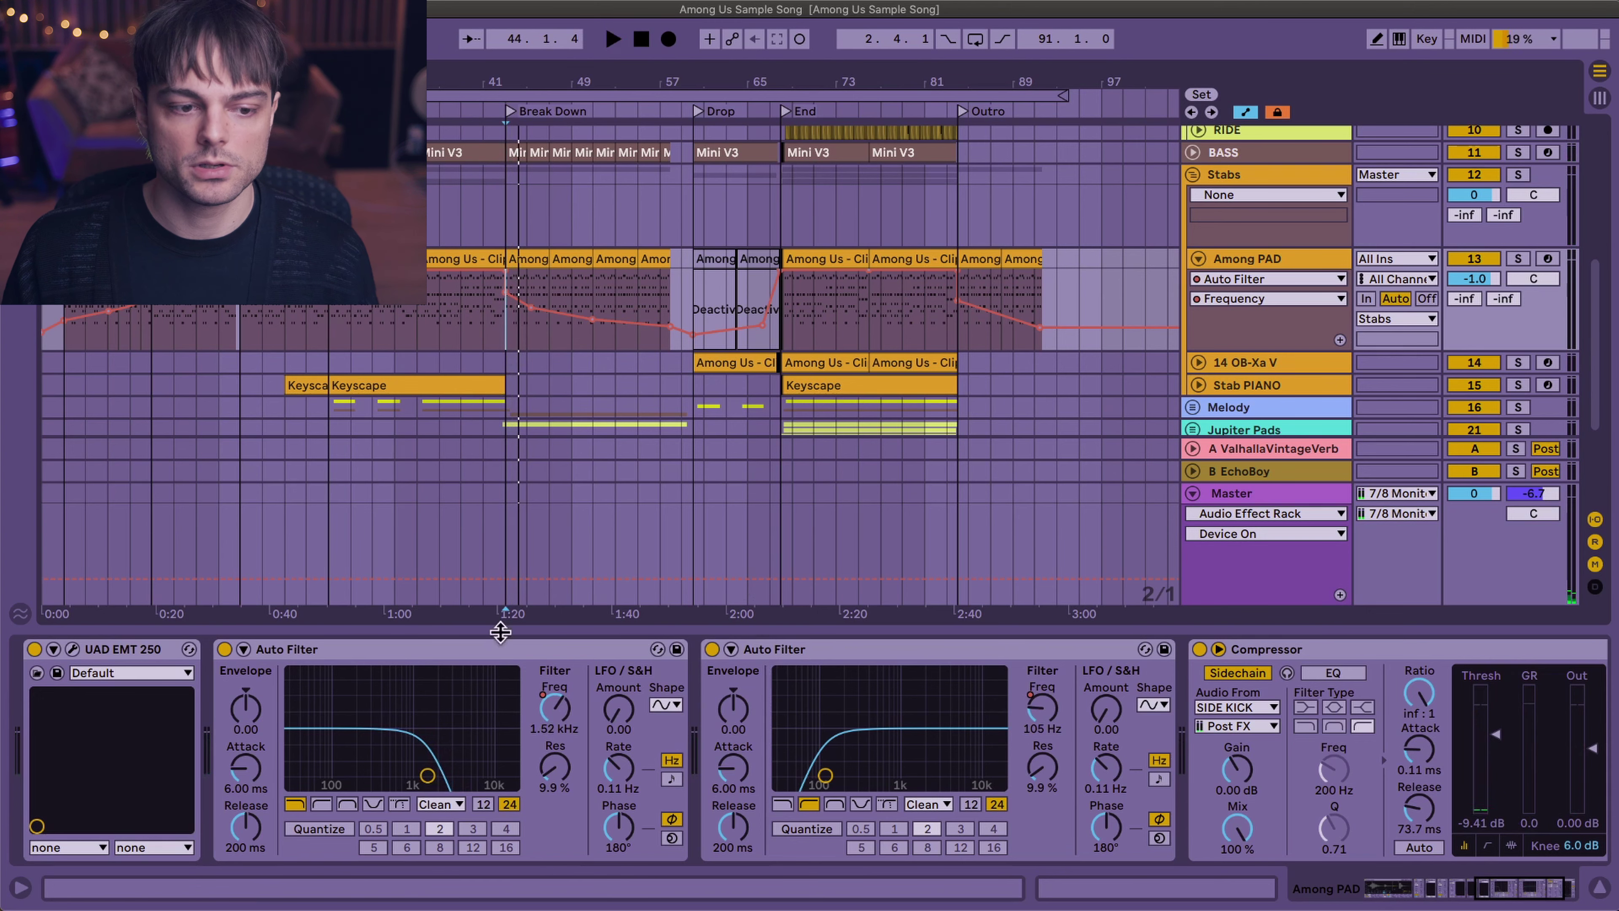
- Show the Among PAD's second Auto Filter frequency automation and highlight it from bar 41 to bar 63
{"action": "left_click", "coordinate": [479, 646]}
{"action": "left_click", "coordinate": [849, 652]}
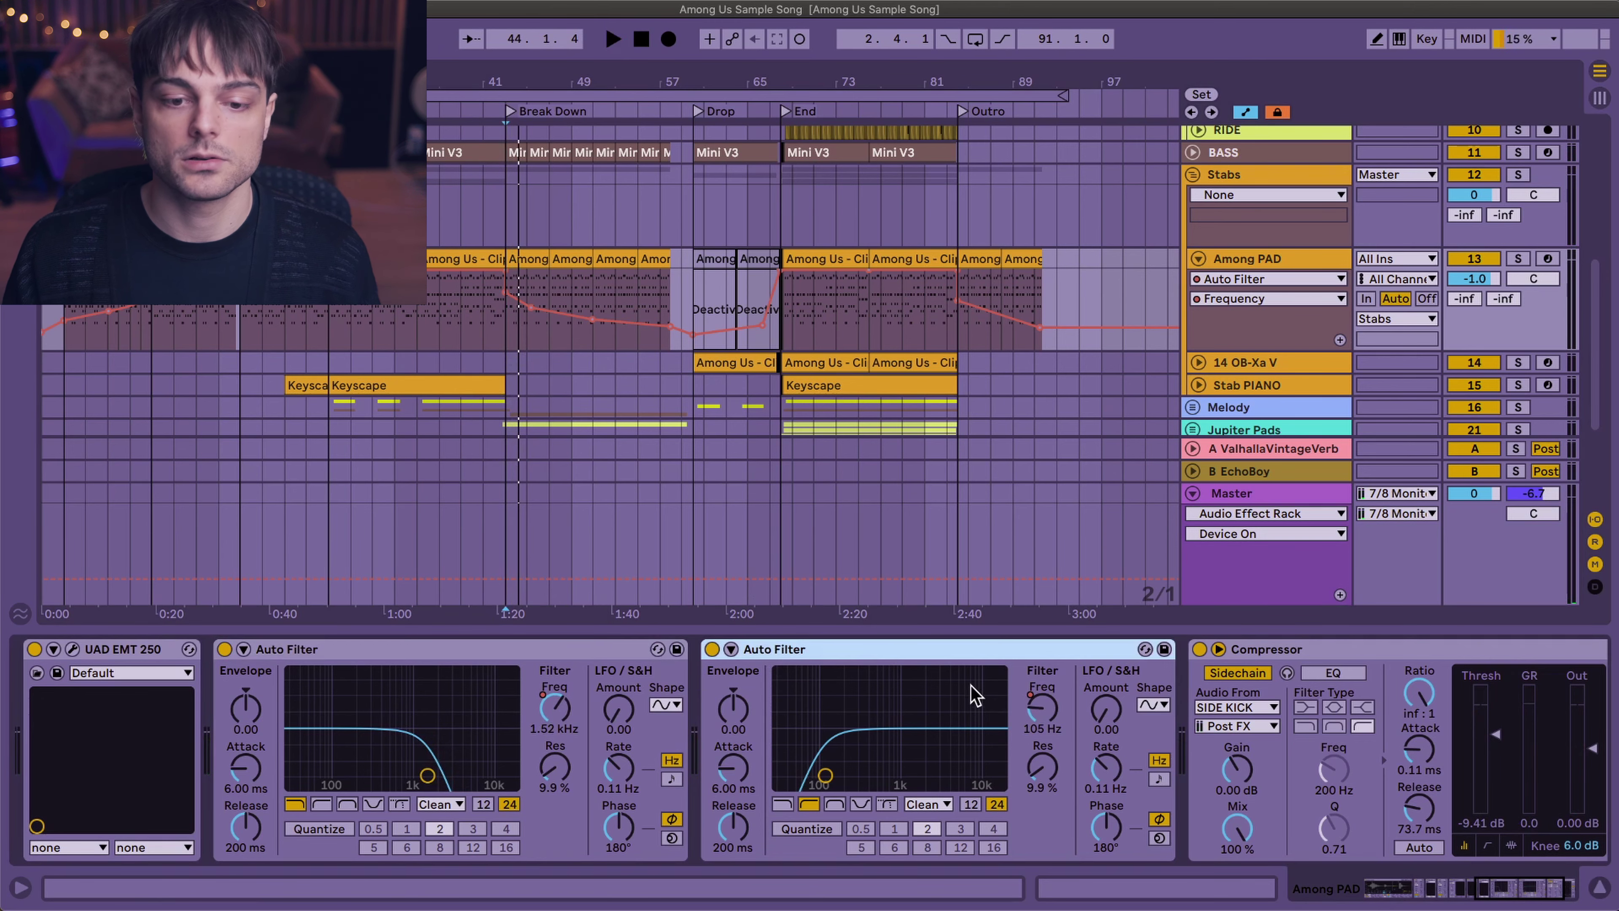
{"action": "mouse_move", "coordinate": [779, 322]}
{"action": "left_mouse_down"}
{"action": "mouse_move", "coordinate": [472, 325]}
{"action": "mouse_move", "coordinate": [484, 329]}
{"action": "left_mouse_up"}
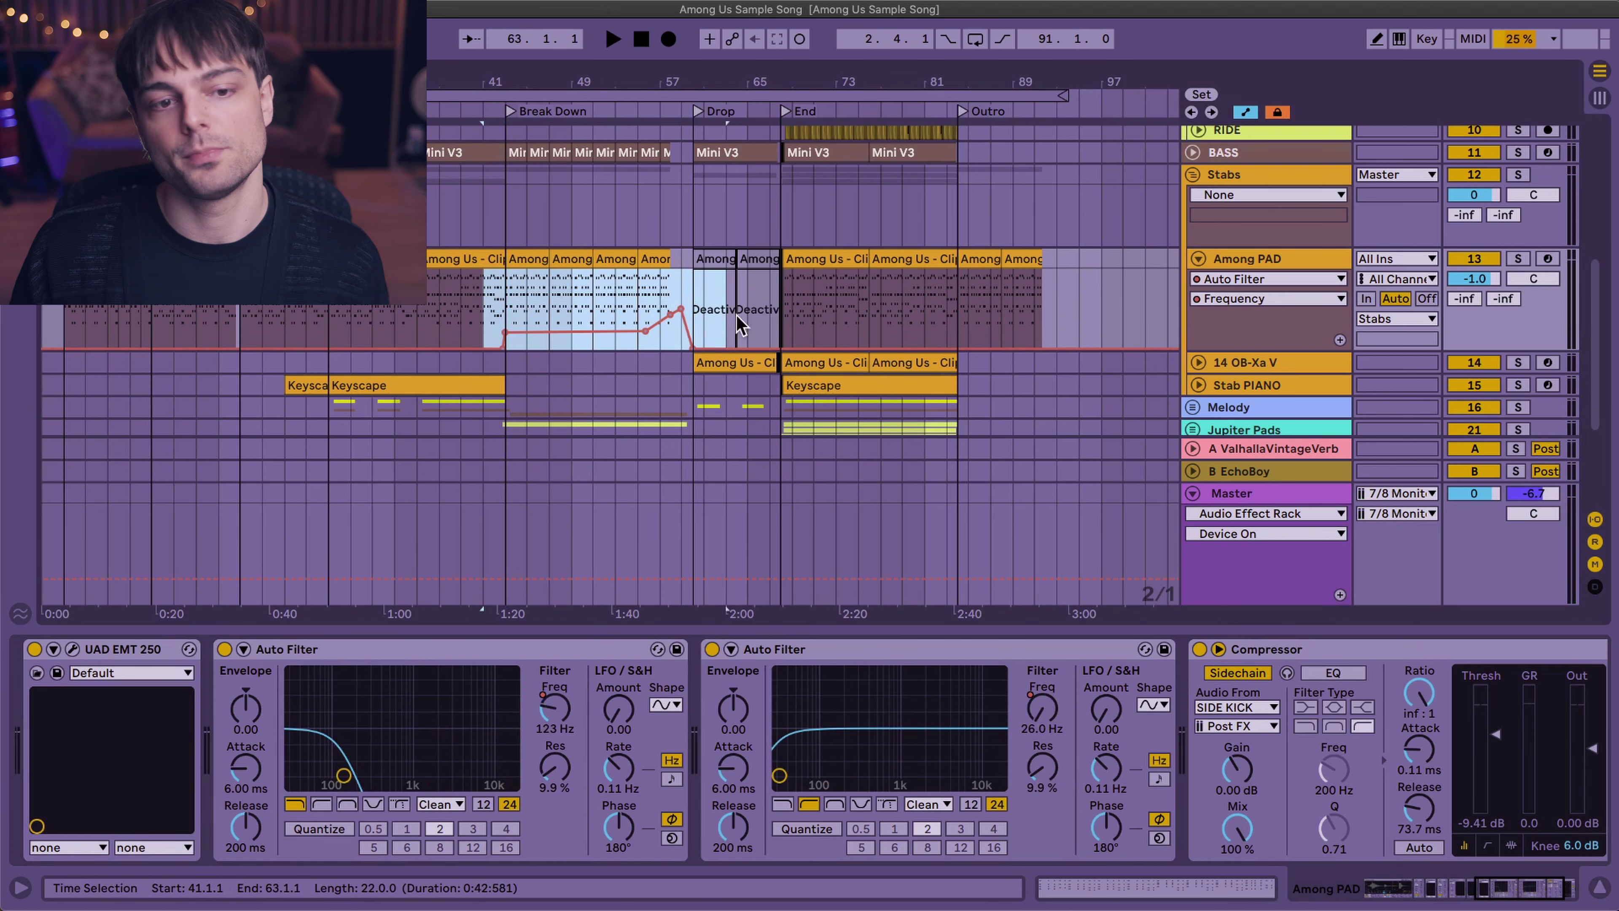
- Examine the Among PAD's sidechain Compressor and the devices and clips of its SIDE KICK source track
{"action": "scroll", "coordinate": [1243, 718], "scroll_direction": "right", "scroll_amount": 3}
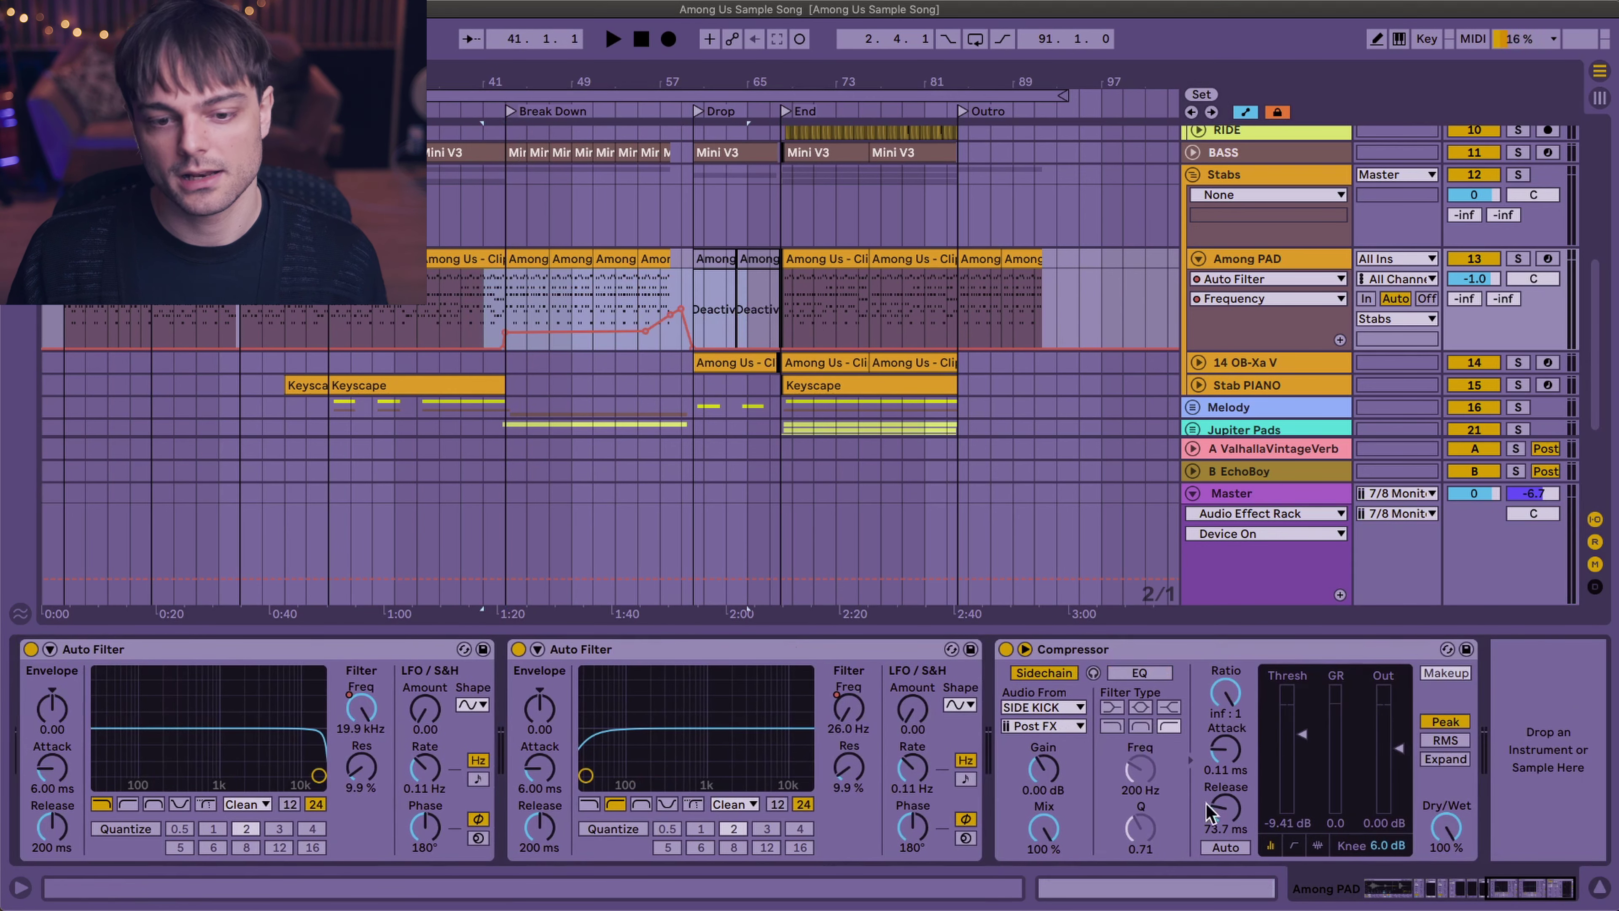
{"action": "scroll", "coordinate": [1239, 137], "scroll_direction": "up", "scroll_amount": 10}
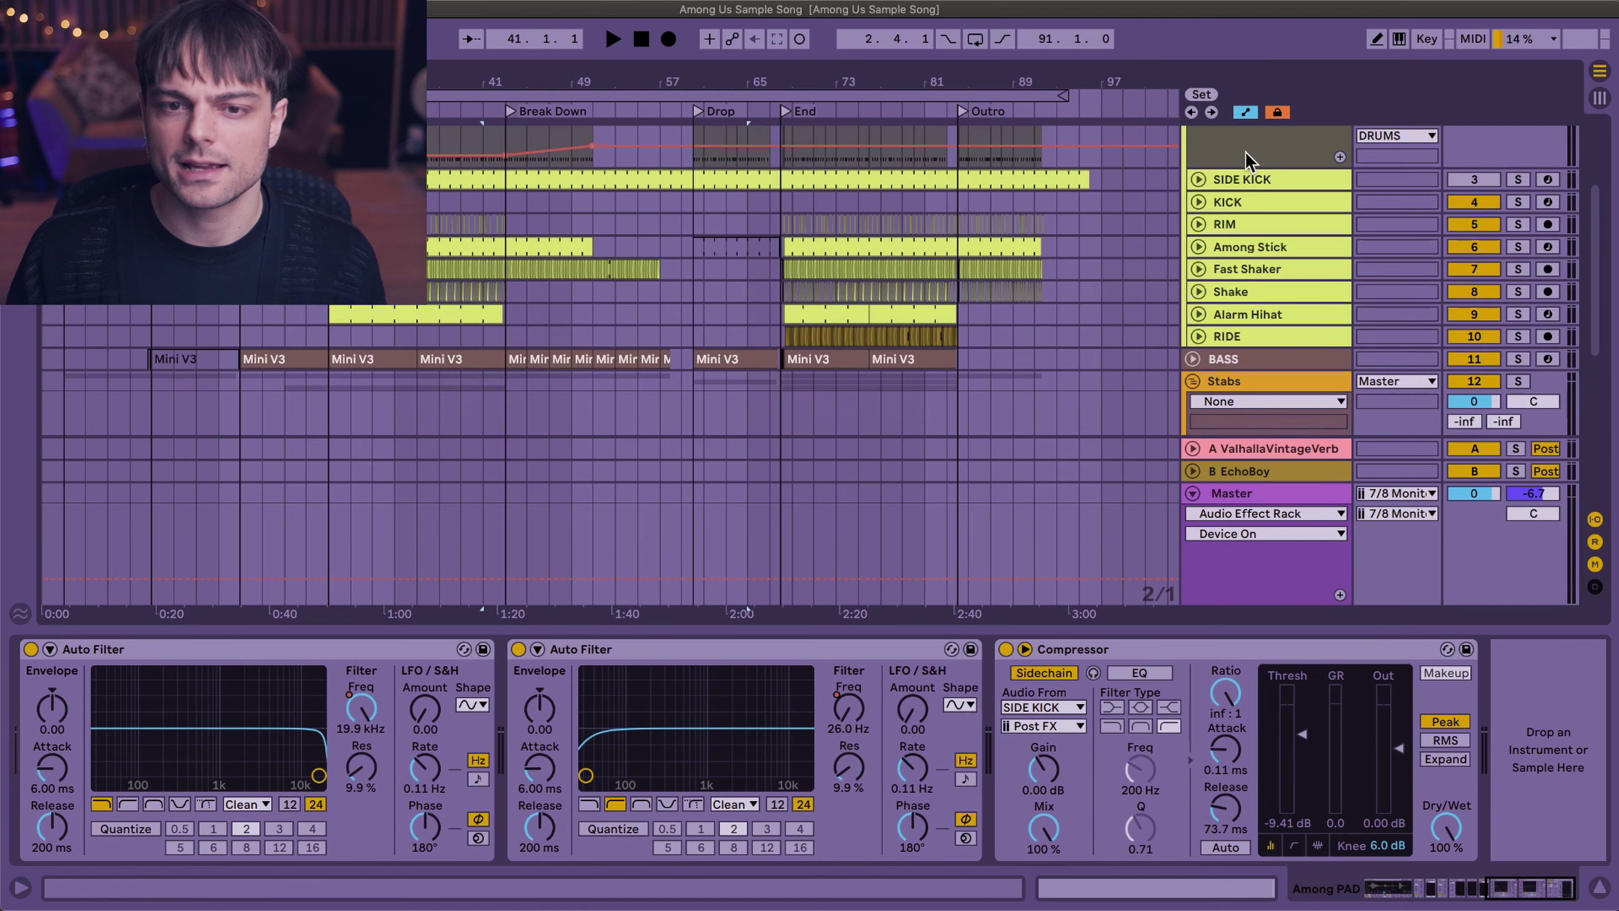
{"action": "left_click", "coordinate": [1251, 329]}
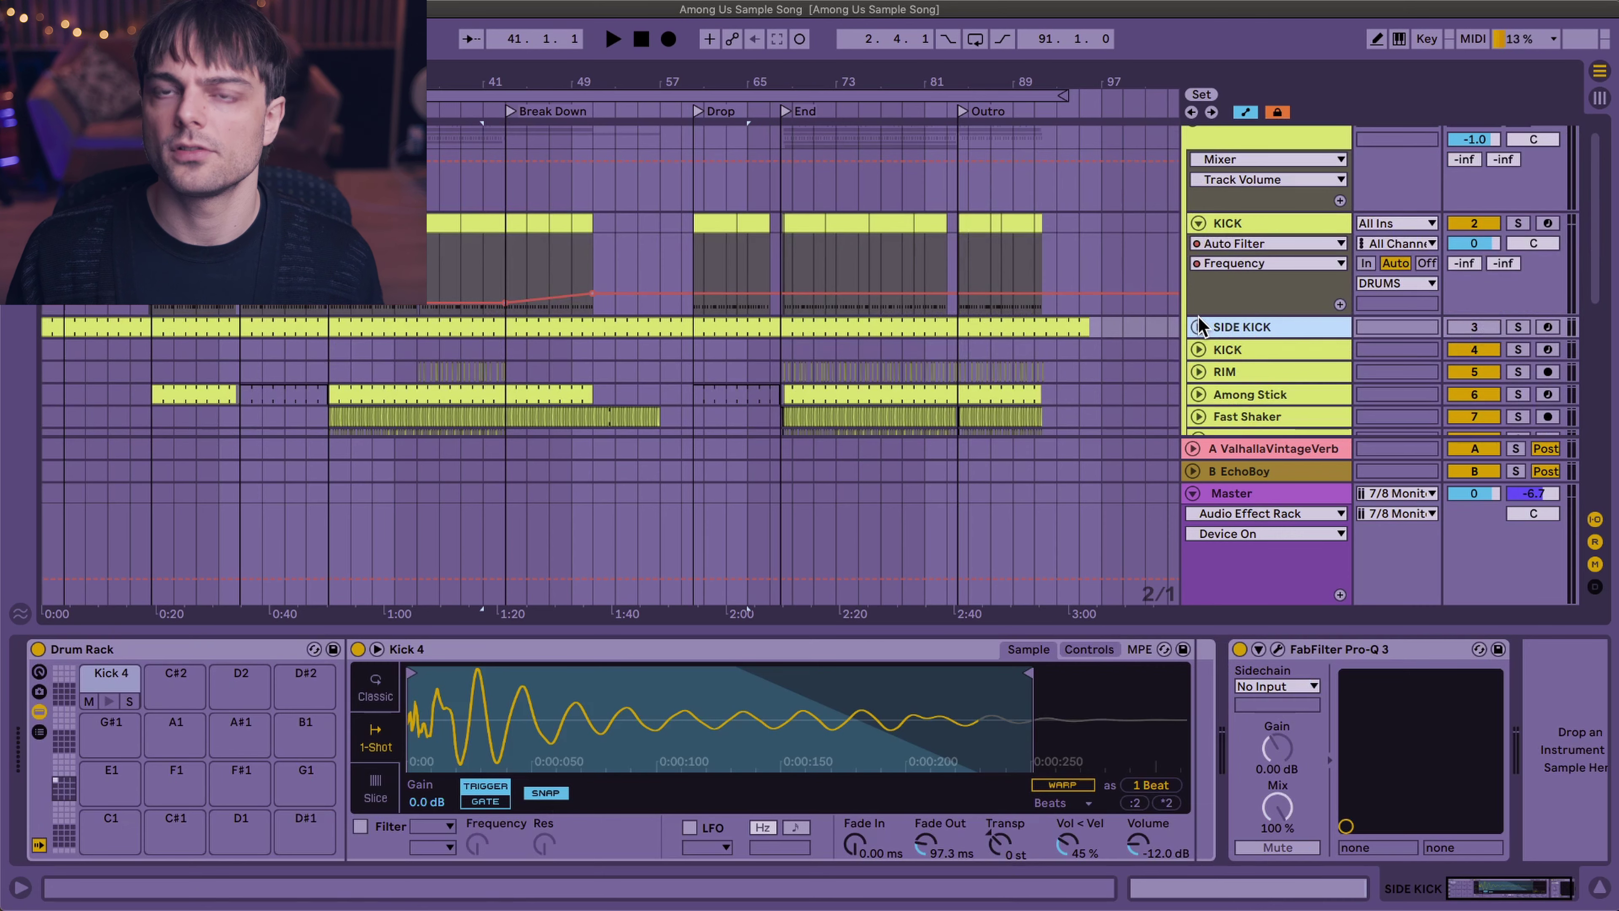
{"action": "scroll", "coordinate": [1172, 293], "scroll_direction": "down", "scroll_amount": 2}
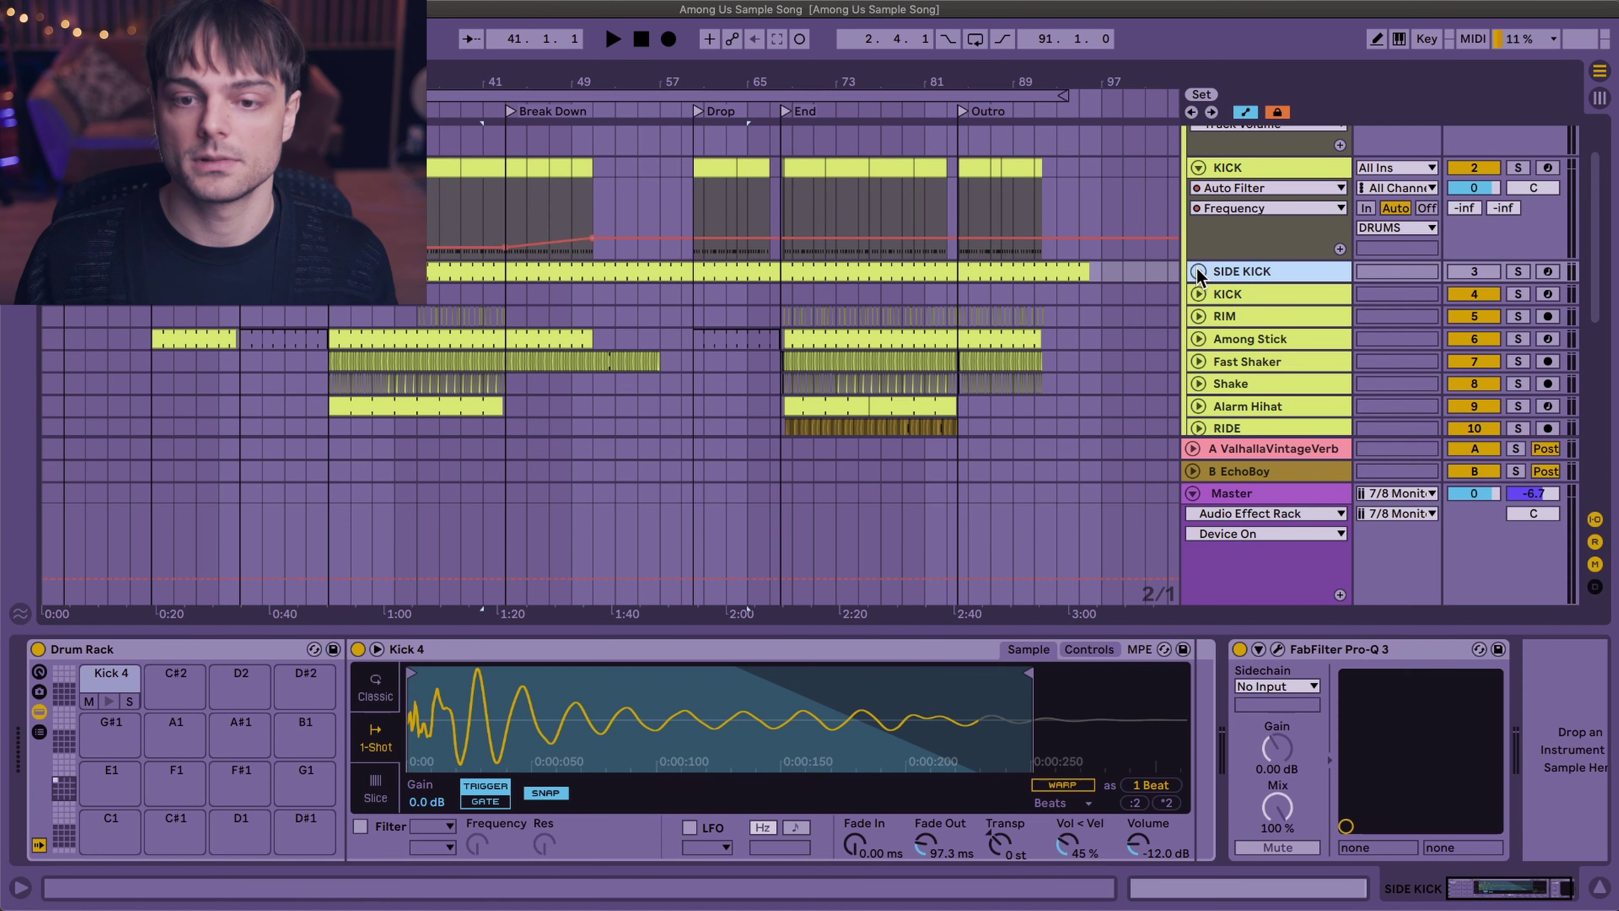
{"action": "scroll", "coordinate": [1107, 258], "scroll_direction": "down", "scroll_amount": 2}
{"action": "scroll", "coordinate": [1101, 252], "scroll_direction": "up", "scroll_amount": 2}
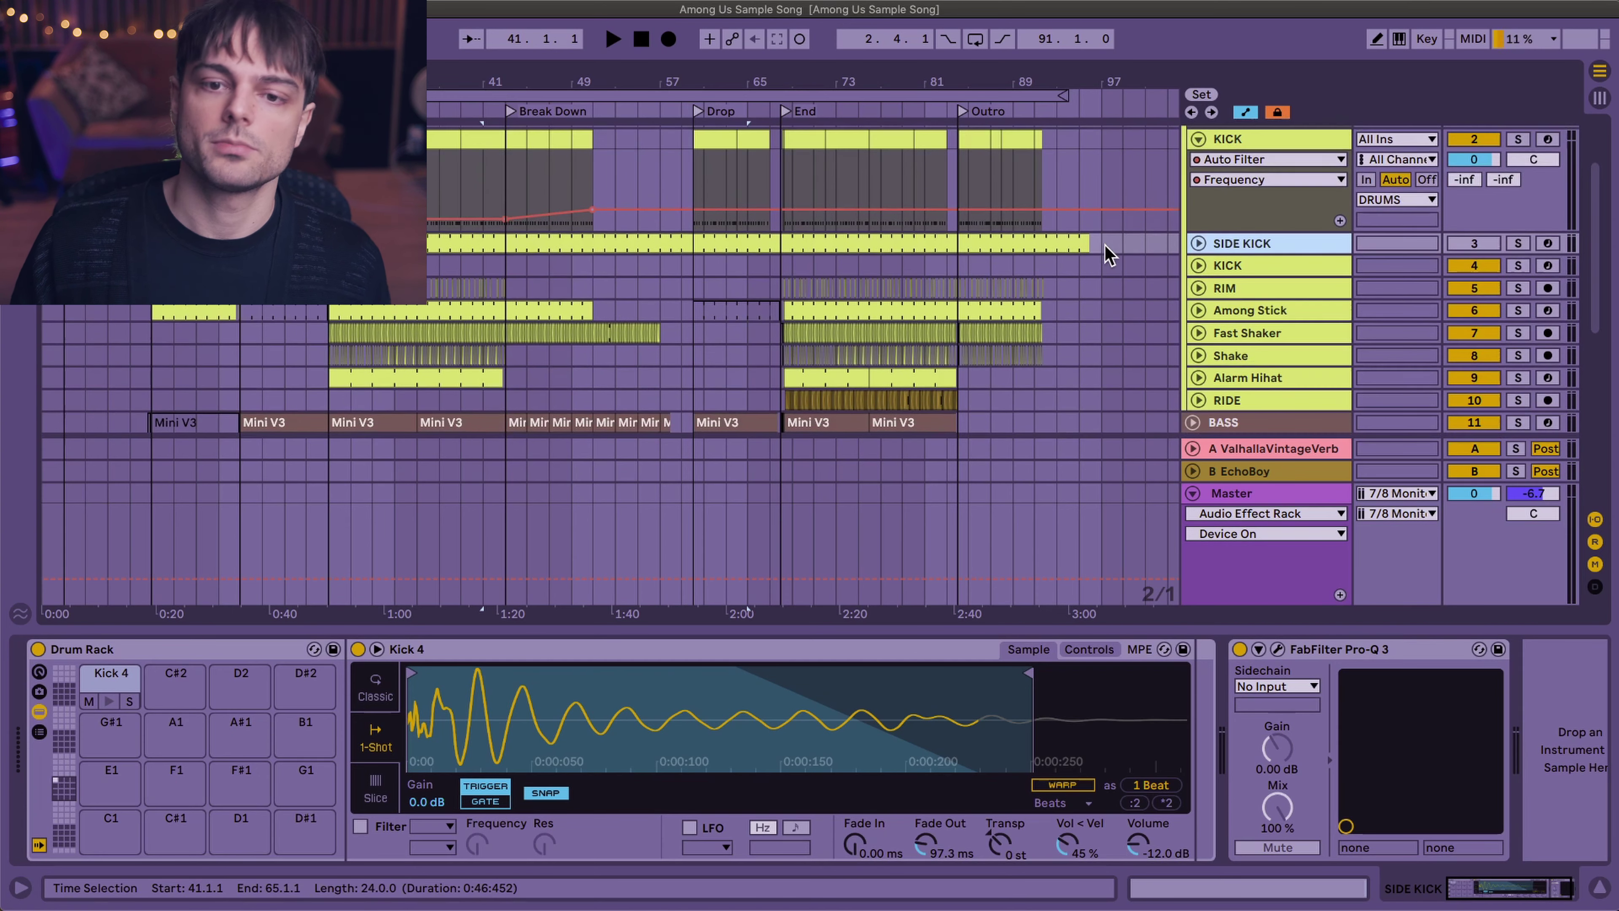
{"action": "scroll", "coordinate": [1222, 231], "scroll_direction": "down", "scroll_amount": 10}
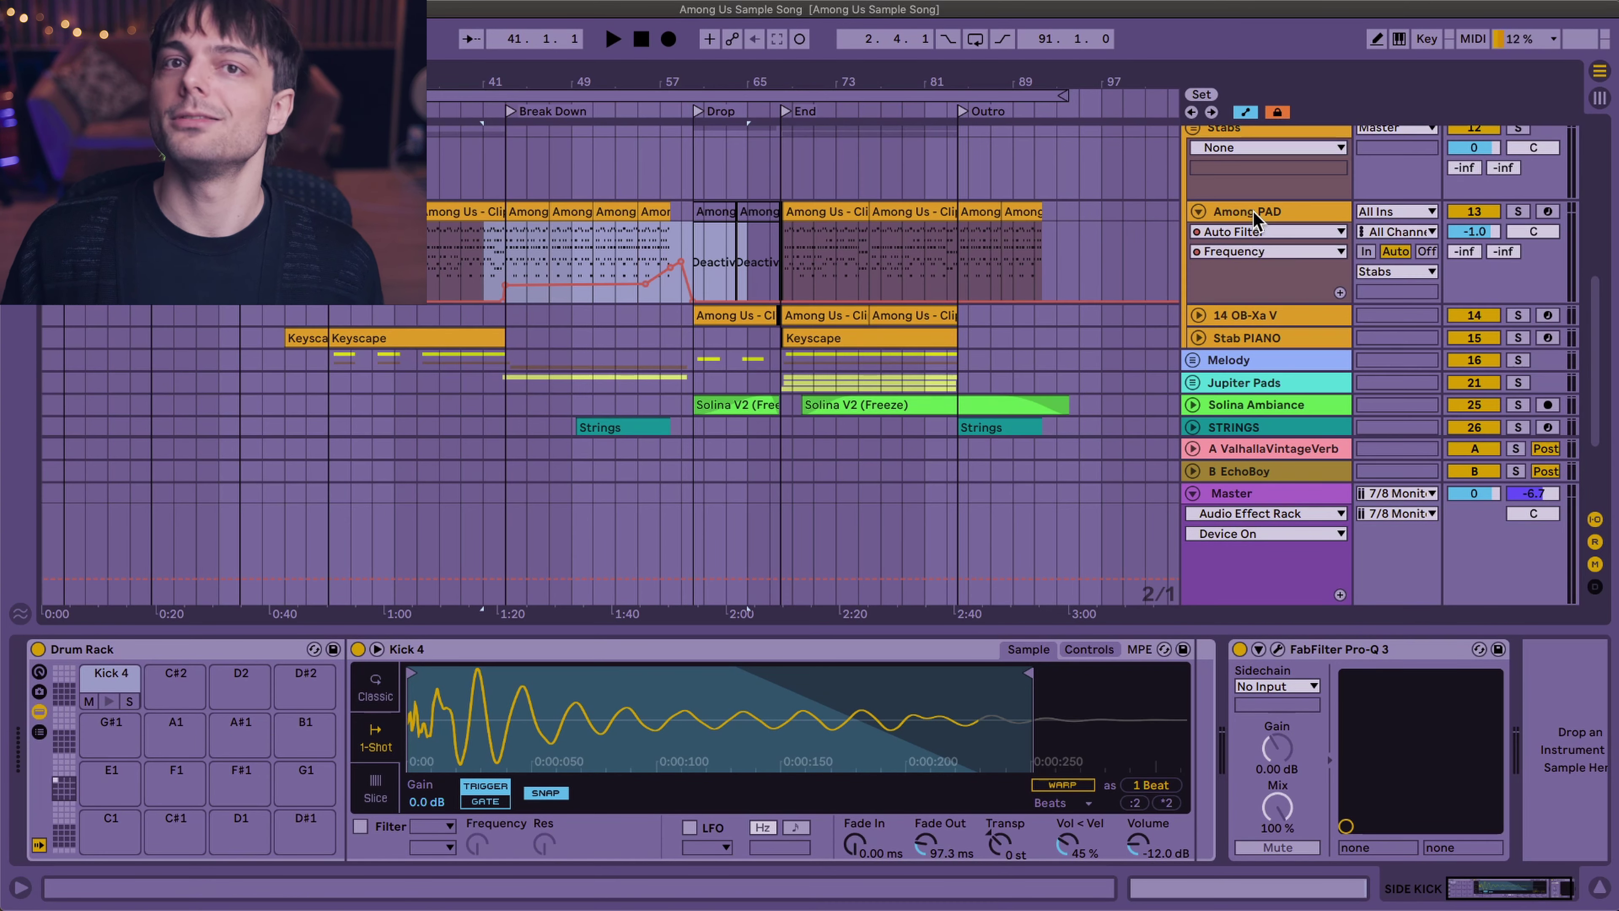
- Fold the Among PAD track, unfold 14 OB-Xa V, and solo and unfold the Stab PIANO track with playback set to bar 23
{"action": "left_click", "coordinate": [1252, 210]}
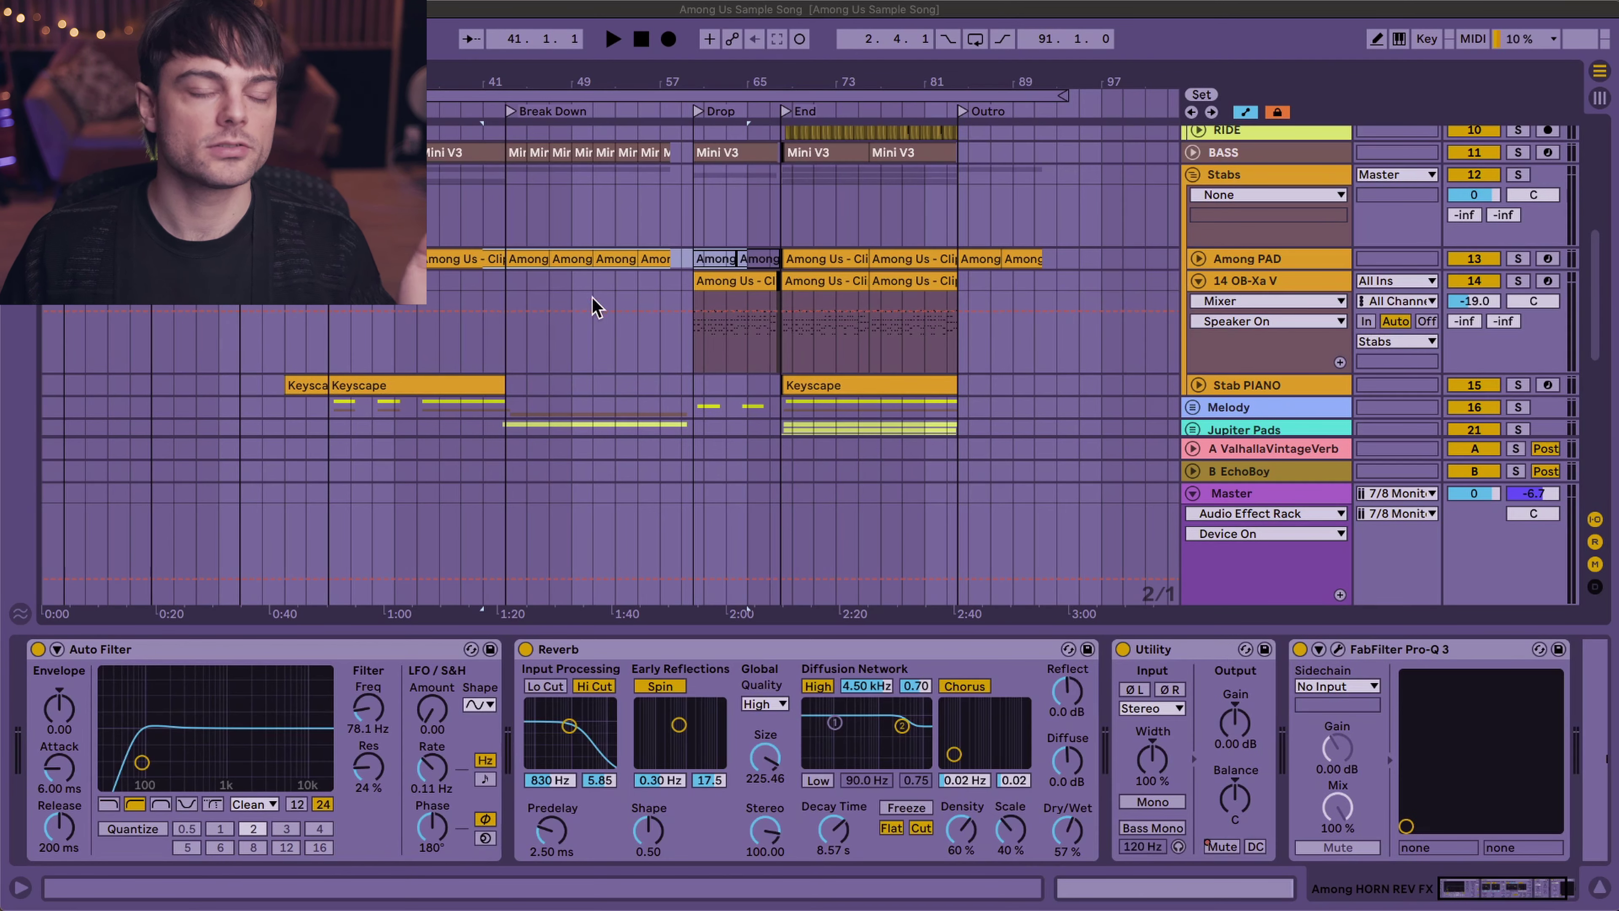
{"action": "left_click", "coordinate": [281, 347]}
{"action": "scroll", "coordinate": [903, 318], "scroll_direction": "down", "scroll_amount": 2}
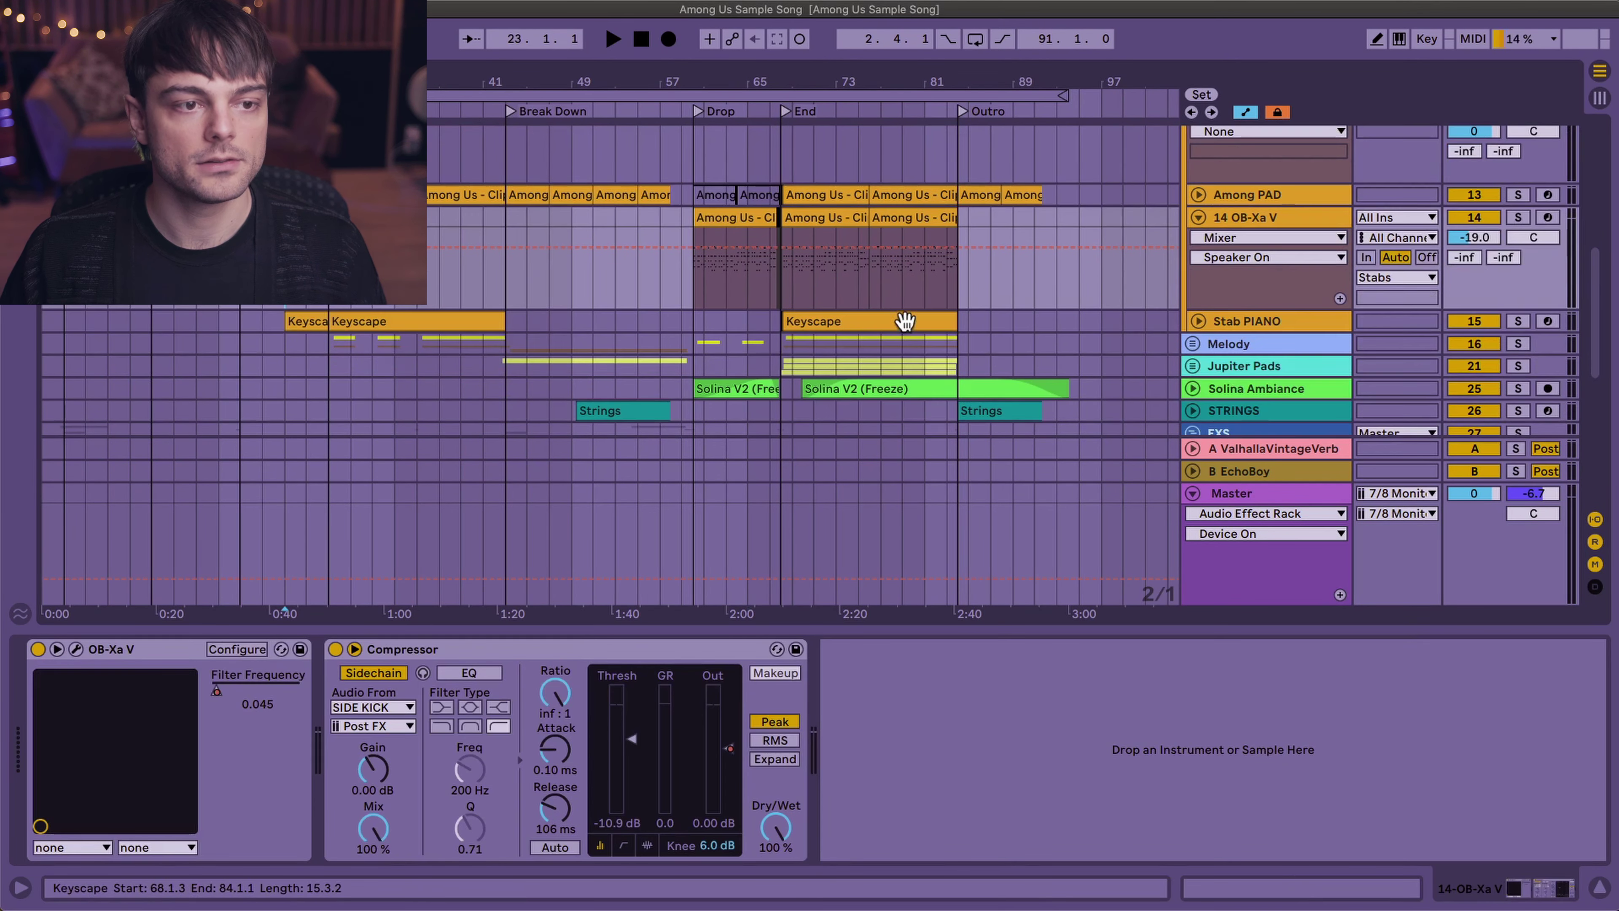
{"action": "left_click", "coordinate": [1517, 320]}
{"action": "left_click", "coordinate": [1243, 321]}
{"action": "left_click", "coordinate": [1198, 321]}
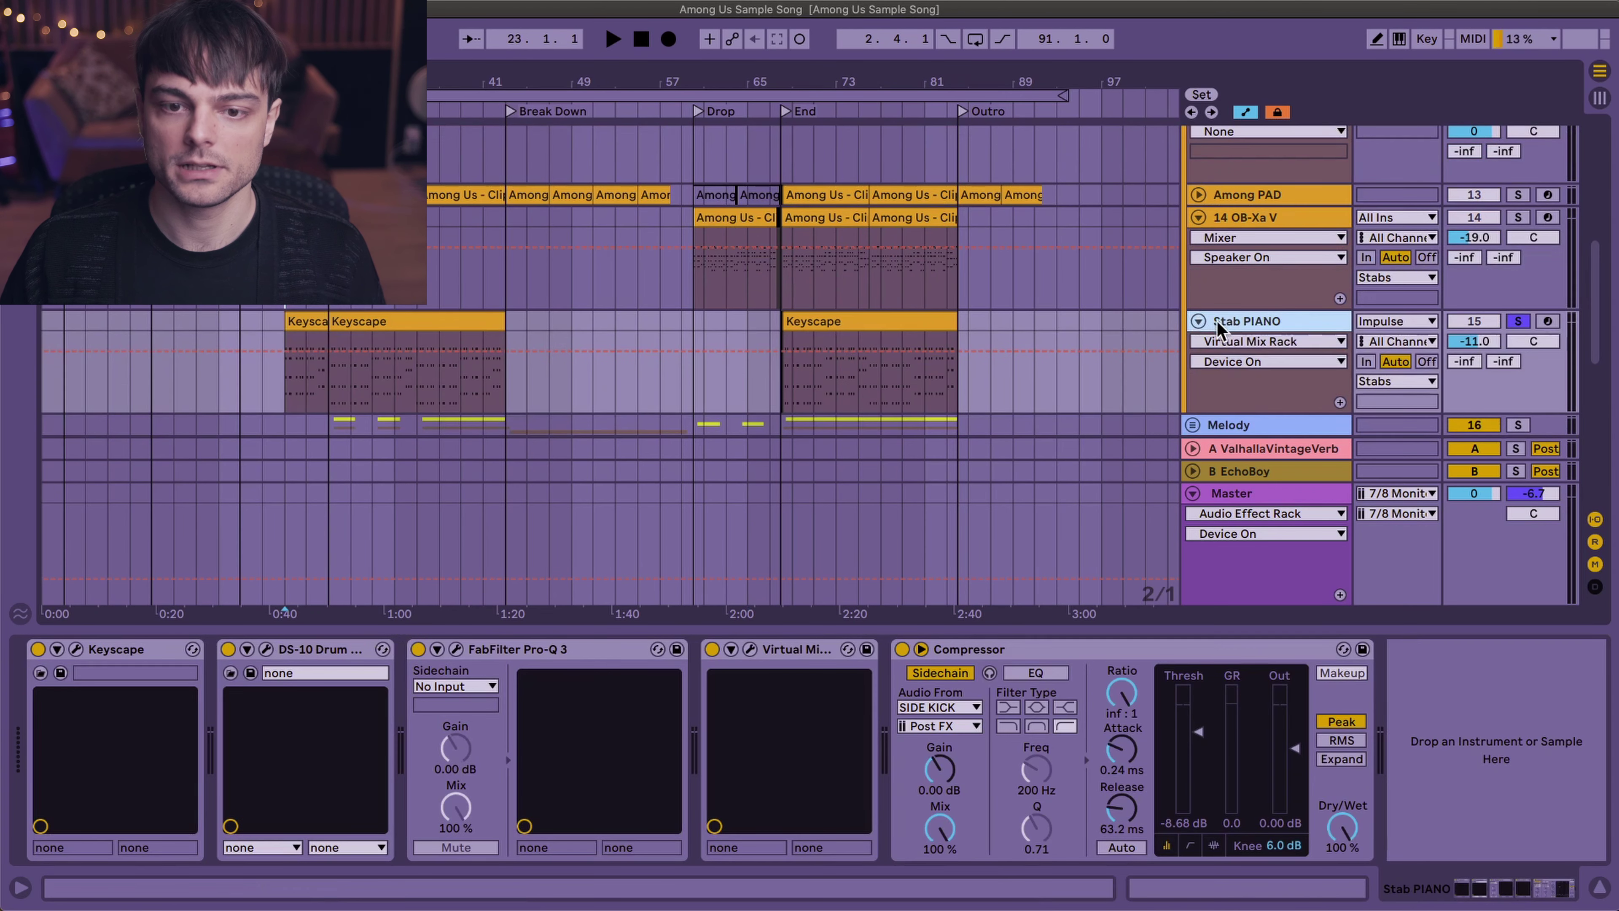
- Open the Stab PIANO's Keyscape, examine its Wing Upright - Dark Indie patch during playback, and close the window
{"action": "left_click", "coordinate": [76, 649]}
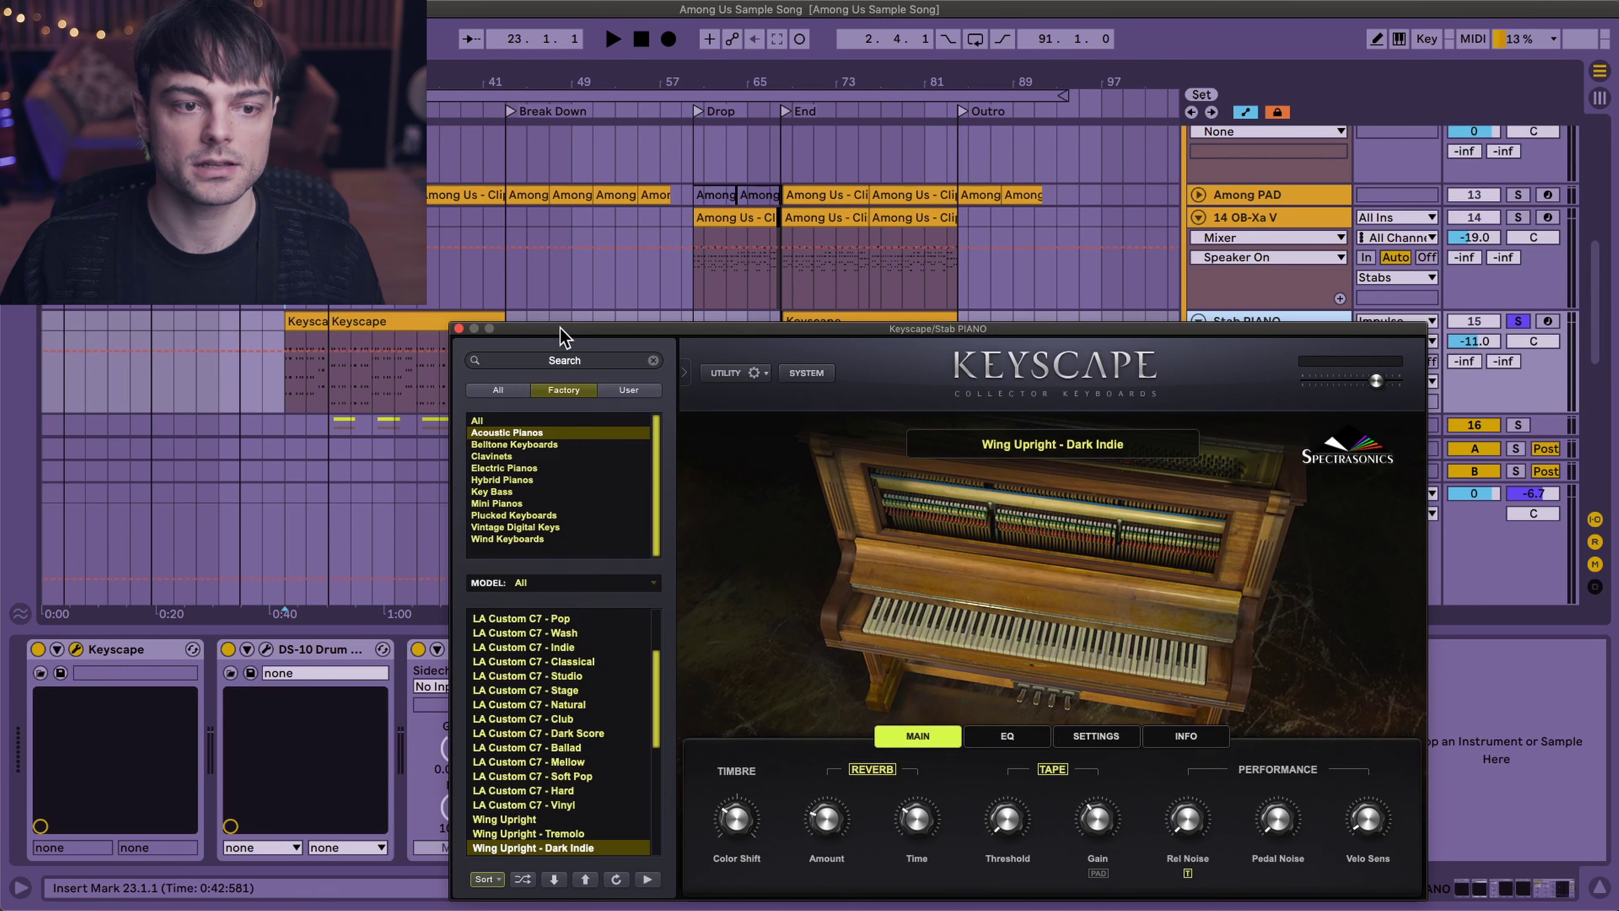
{"action": "left_click_drag", "start_coordinate": [561, 334], "coordinate": [562, 207]}
{"action": "key", "text": "space"}
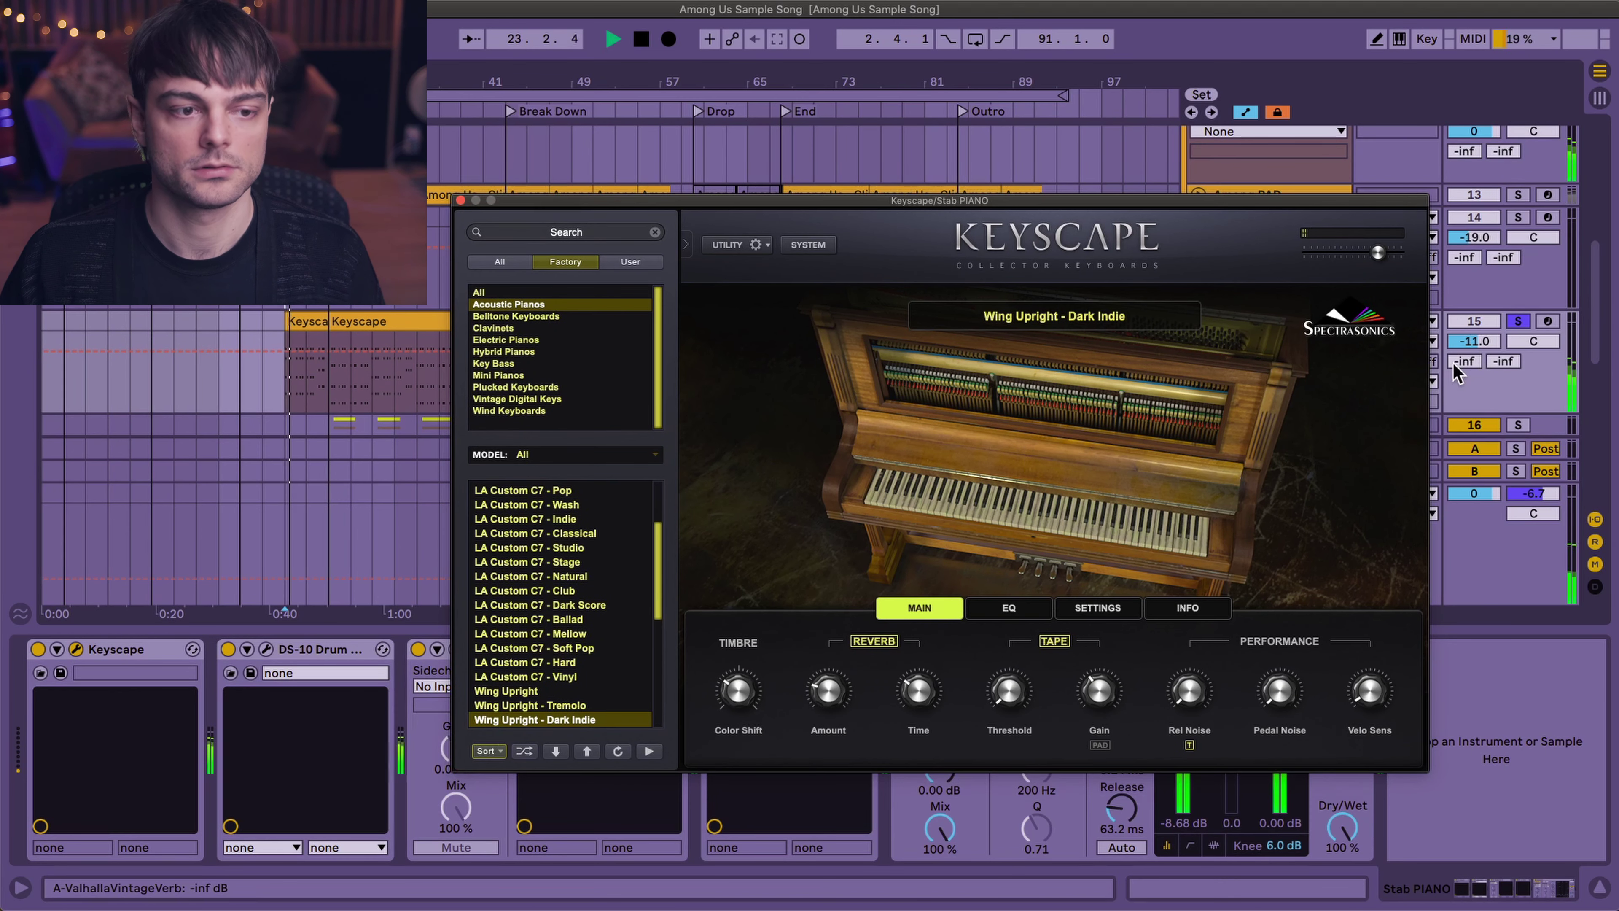
{"action": "left_click", "coordinate": [460, 200]}
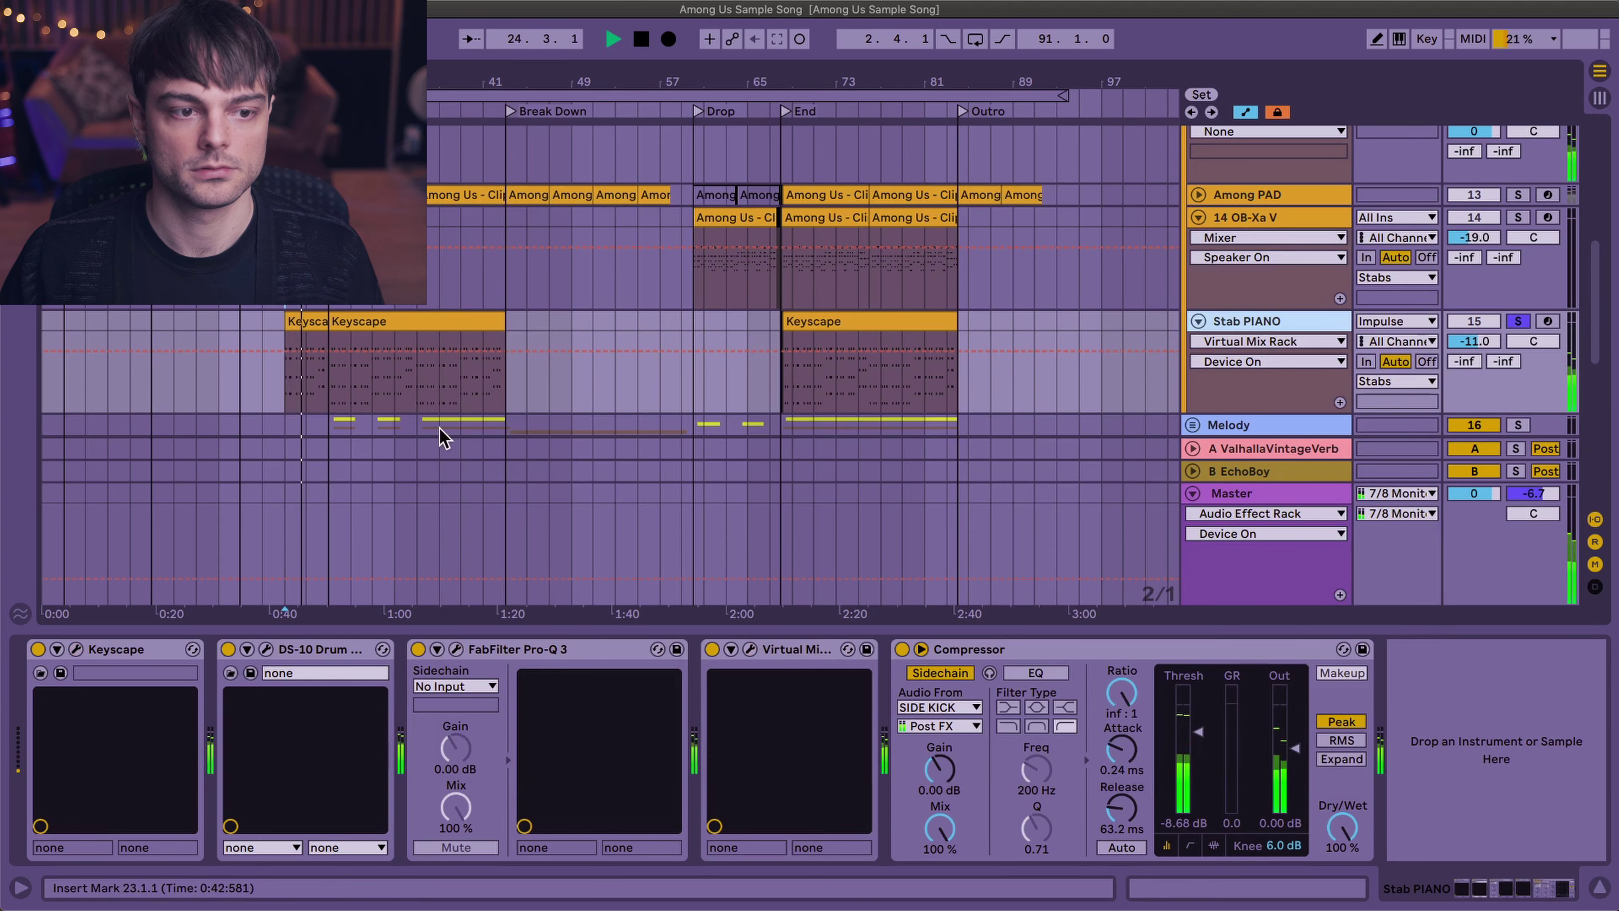
- Audition the Among PAD and Stab PIANO soloed together from bar 23, and highlight the gap between the piano stabs before bar 24
{"action": "left_click", "coordinate": [1518, 195]}
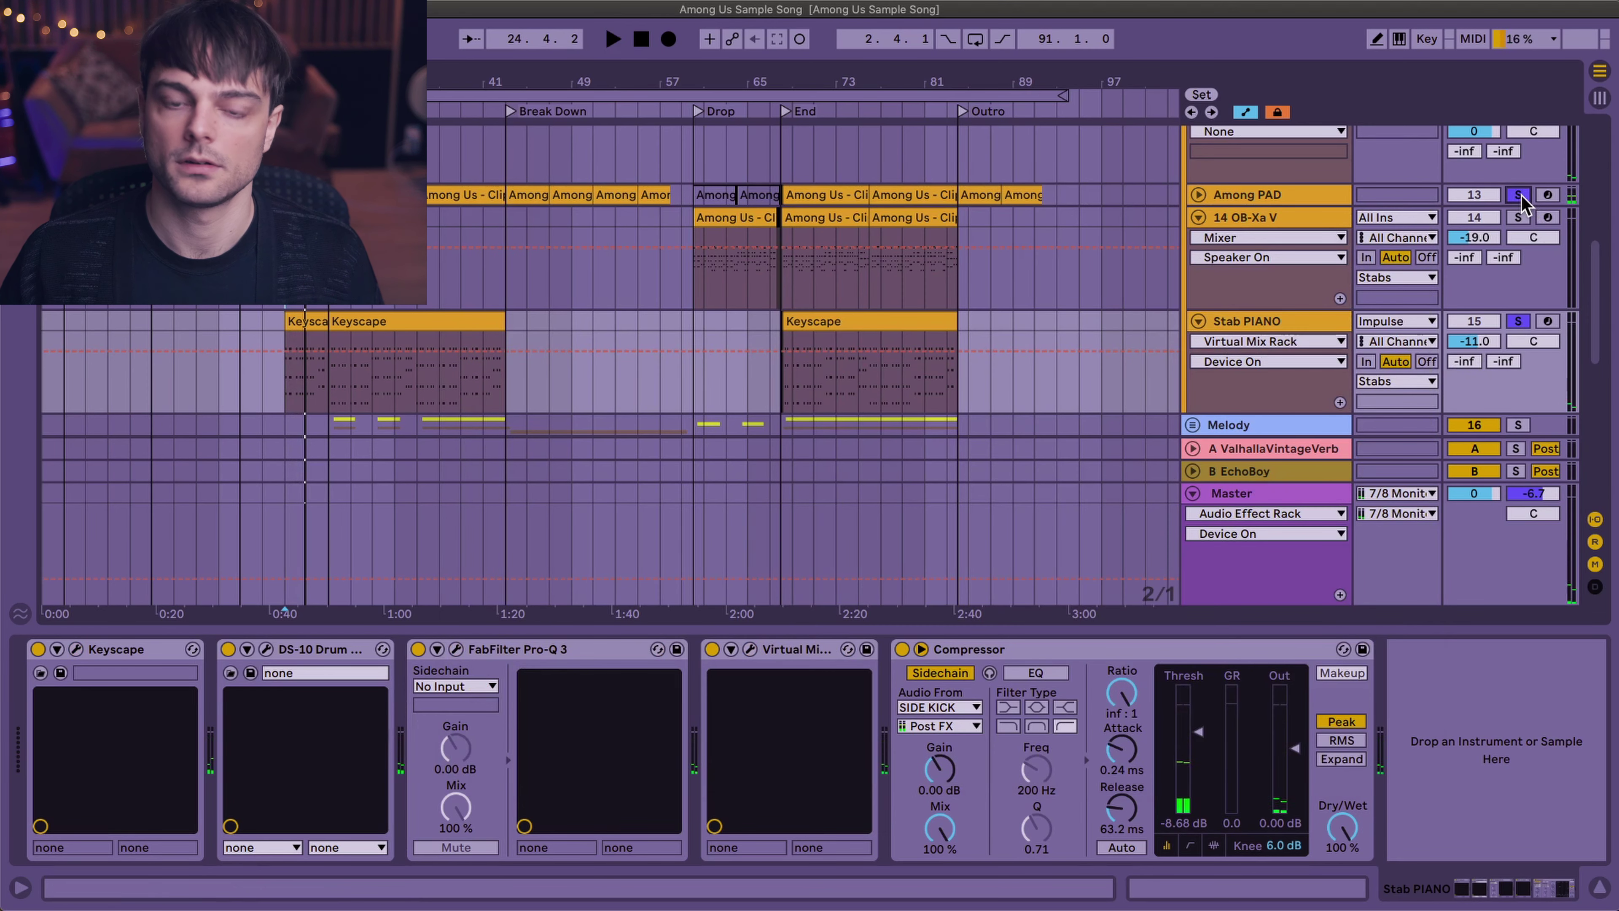
{"action": "left_click", "coordinate": [1516, 321]}
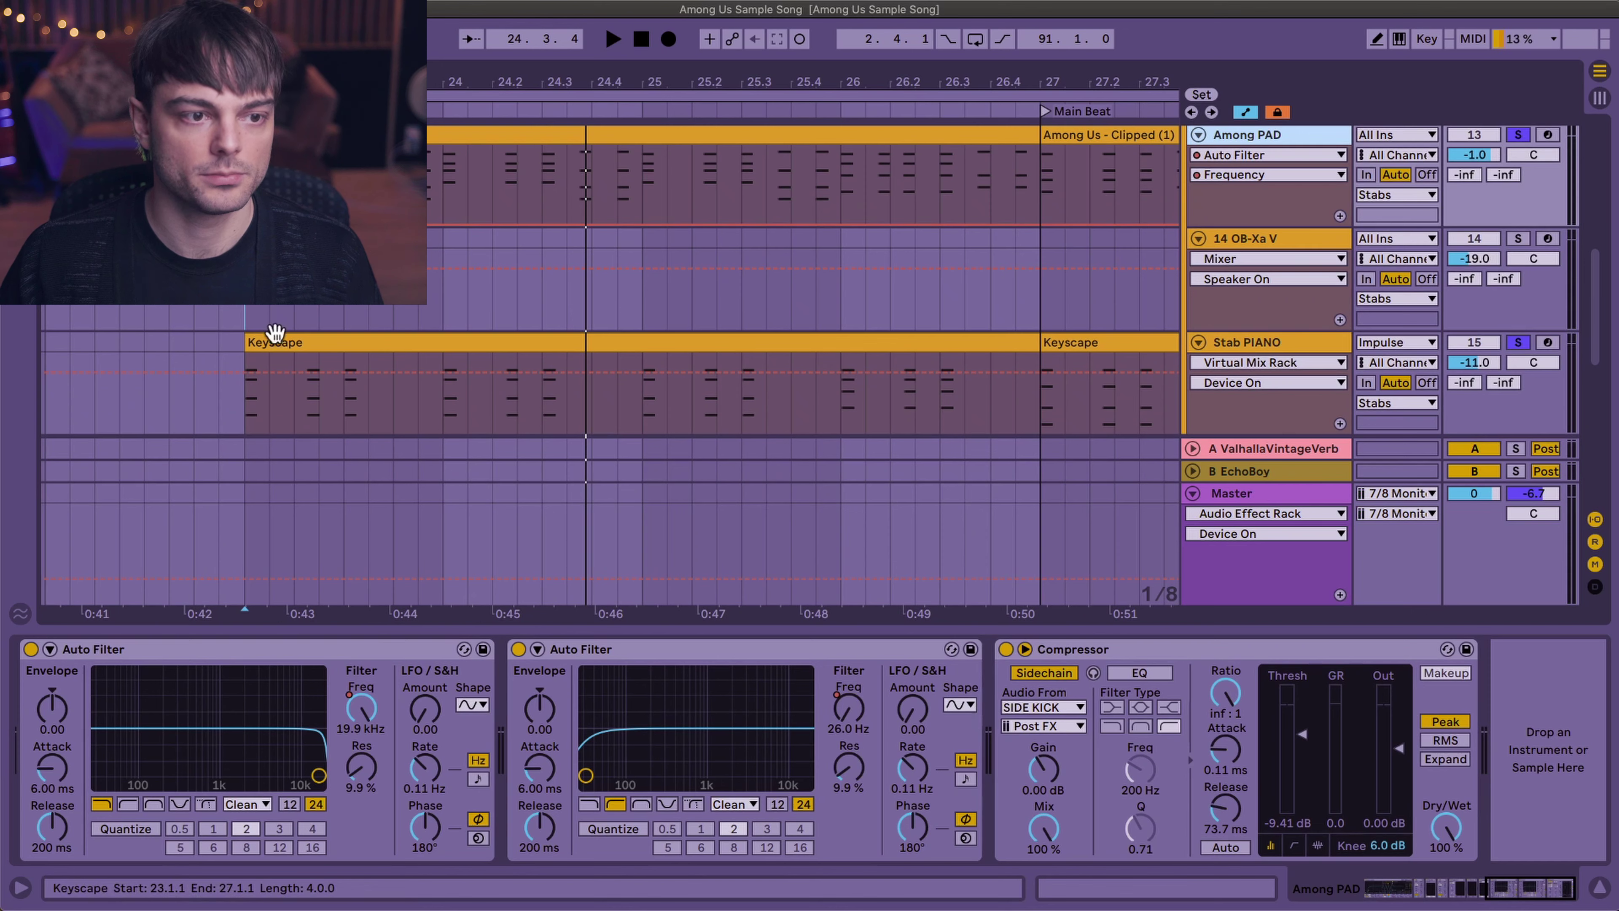
{"action": "key", "text": "space"}
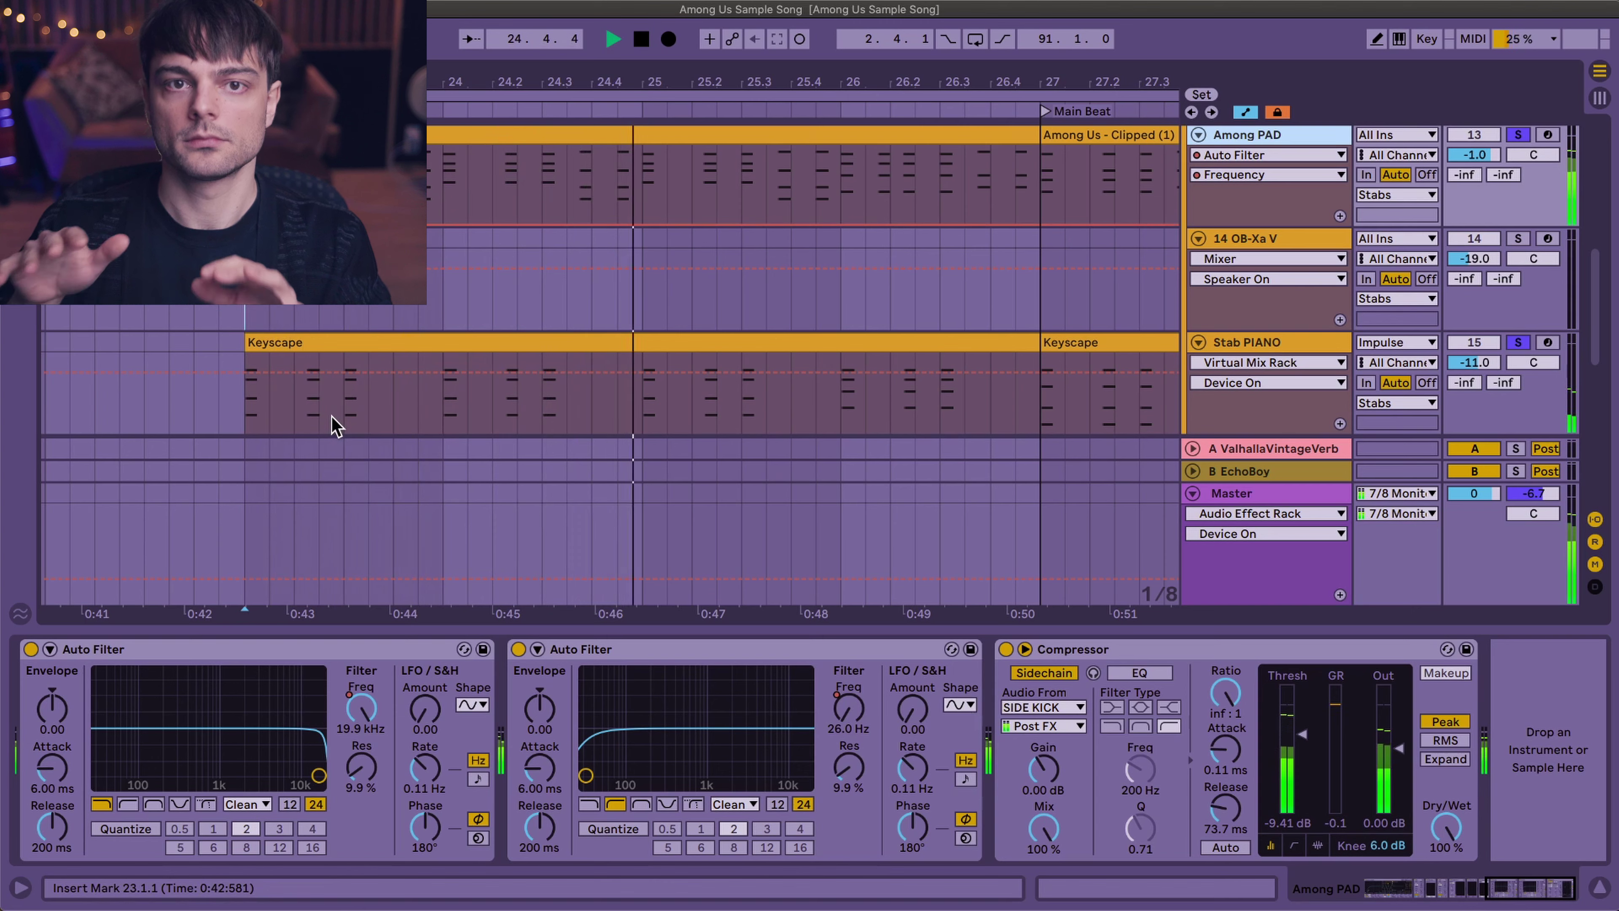
{"action": "key", "text": "space"}
{"action": "left_click_drag", "start_coordinate": [370, 418], "coordinate": [440, 416]}
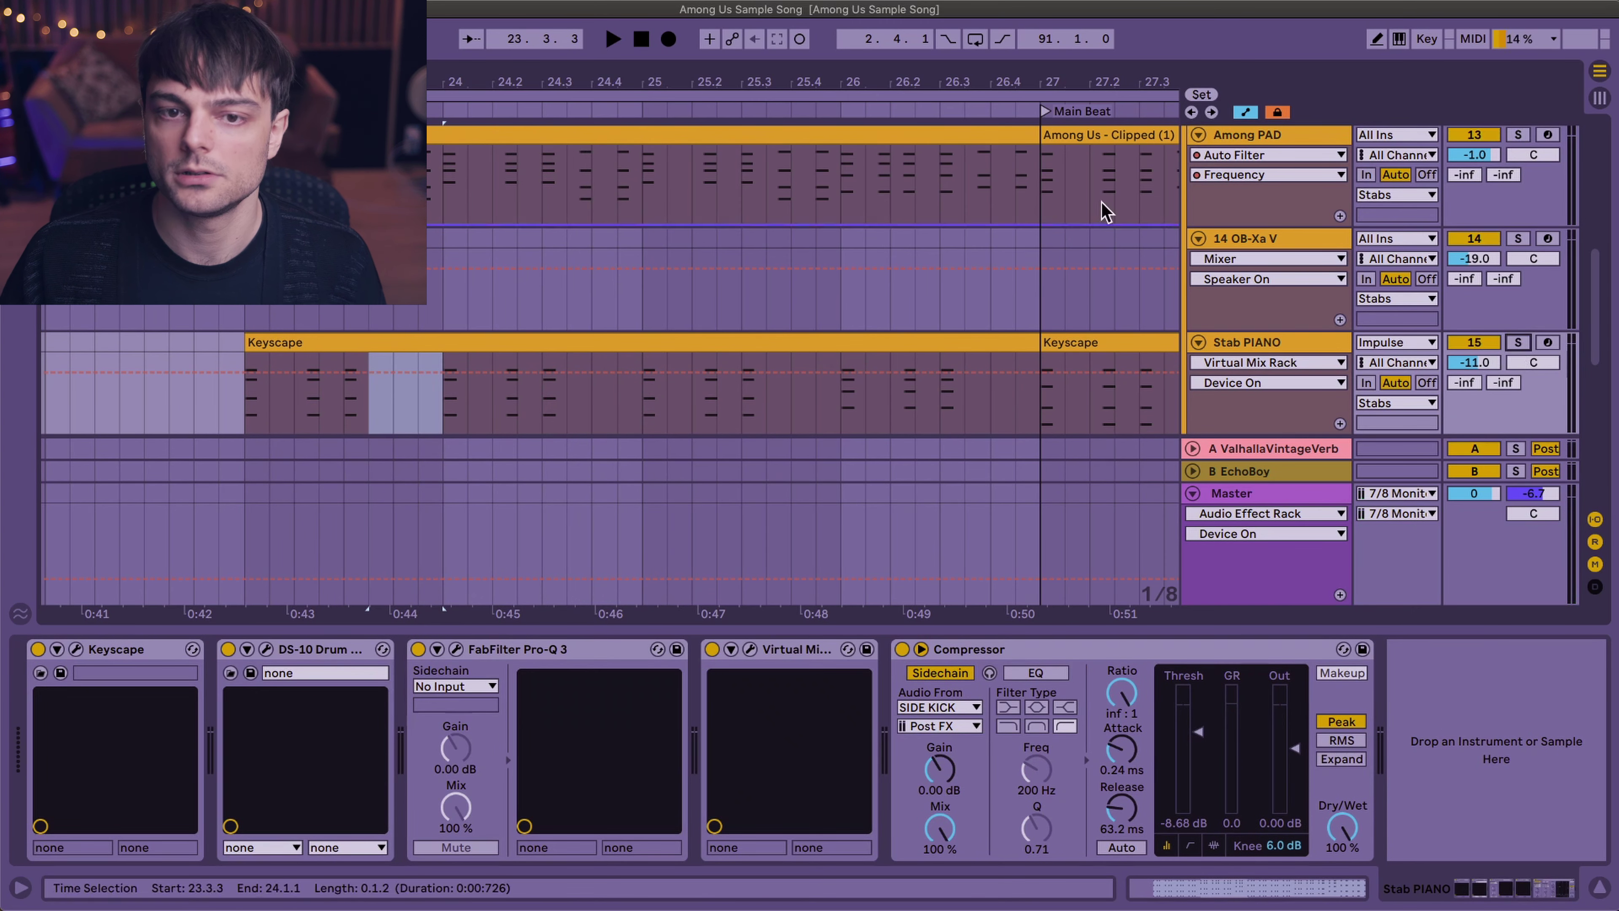
- Set the playback position to bar 68 on the 14 OB-Xa V track and open its OB-Xa V synth window
{"action": "key", "text": "minus"}
{"action": "key", "text": "minus"}
{"action": "key", "text": "minus"}
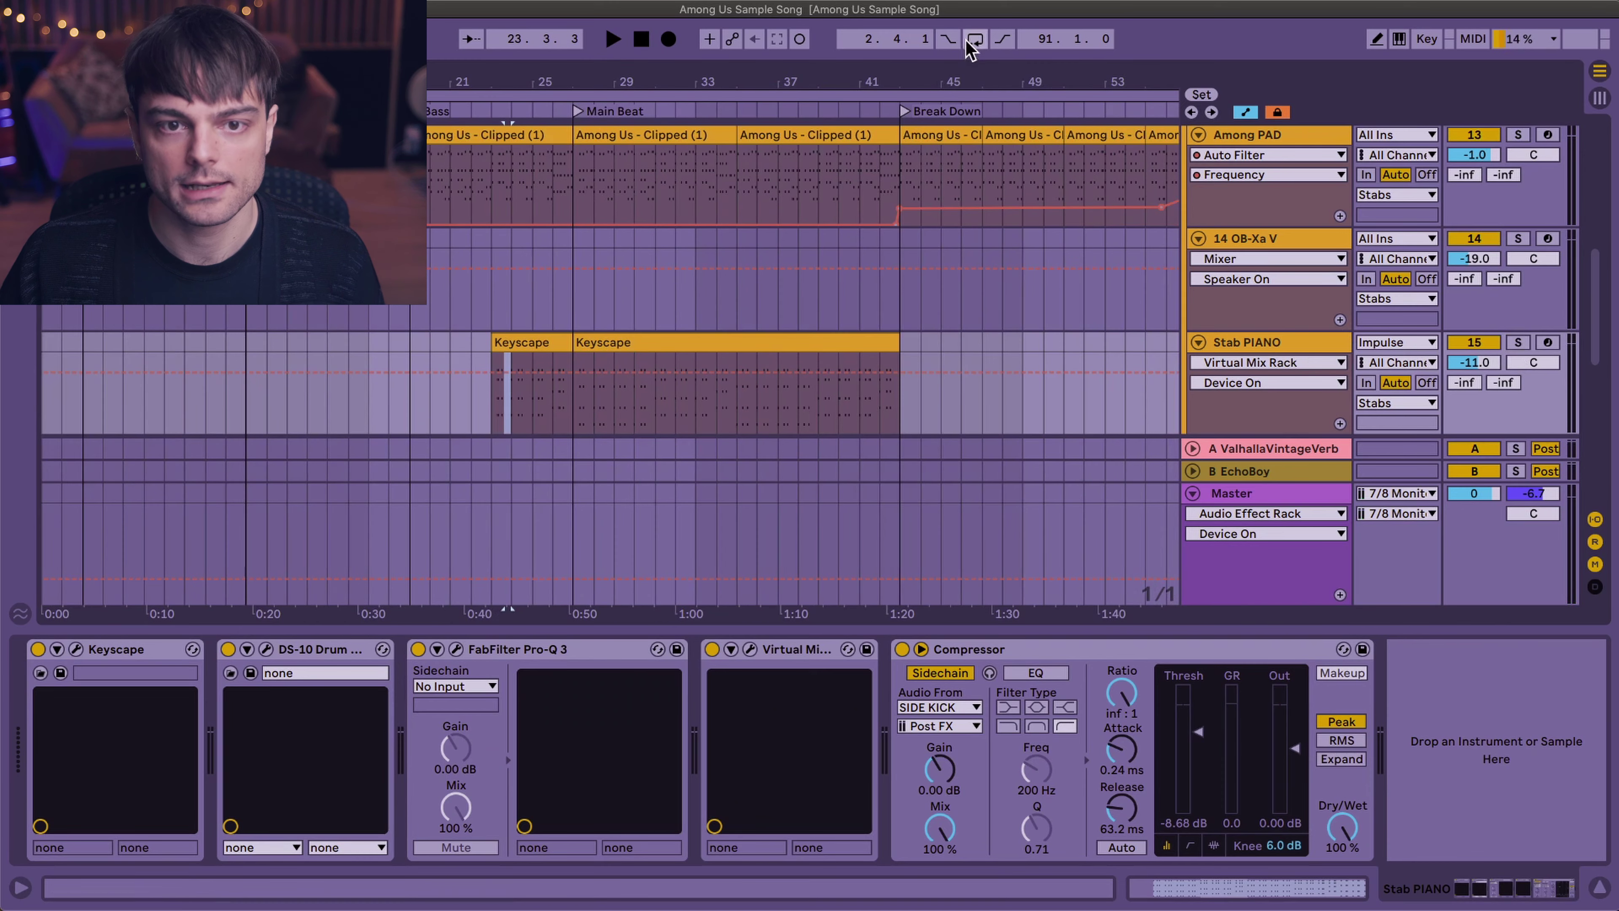
{"action": "key", "text": "minus"}
{"action": "left_click", "coordinate": [791, 318]}
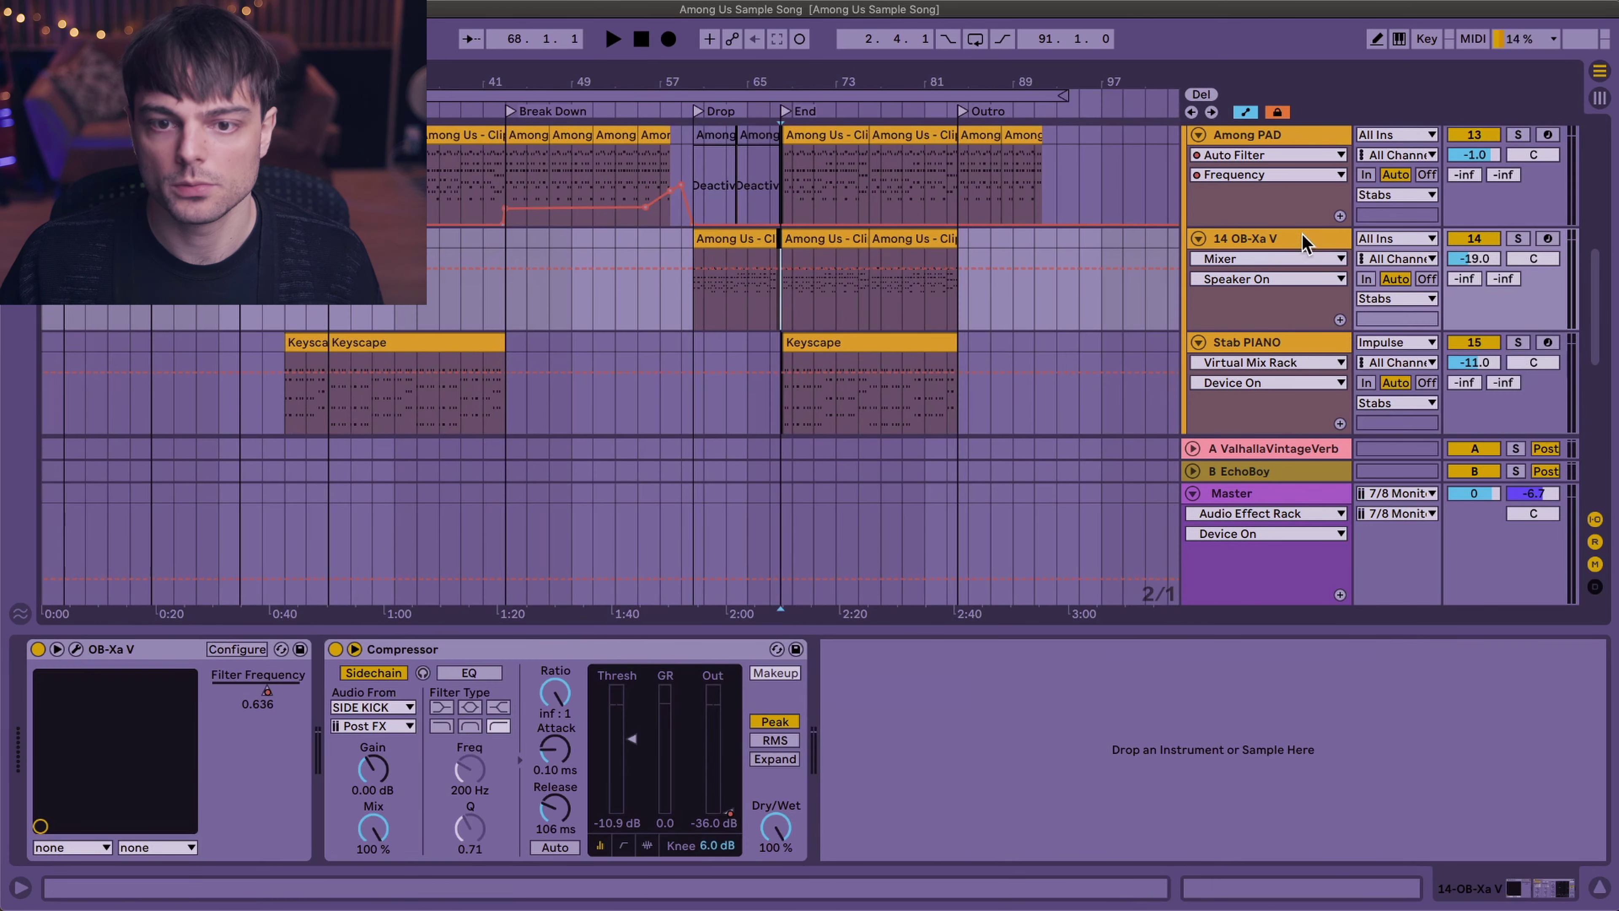
{"action": "left_click", "coordinate": [1266, 245]}
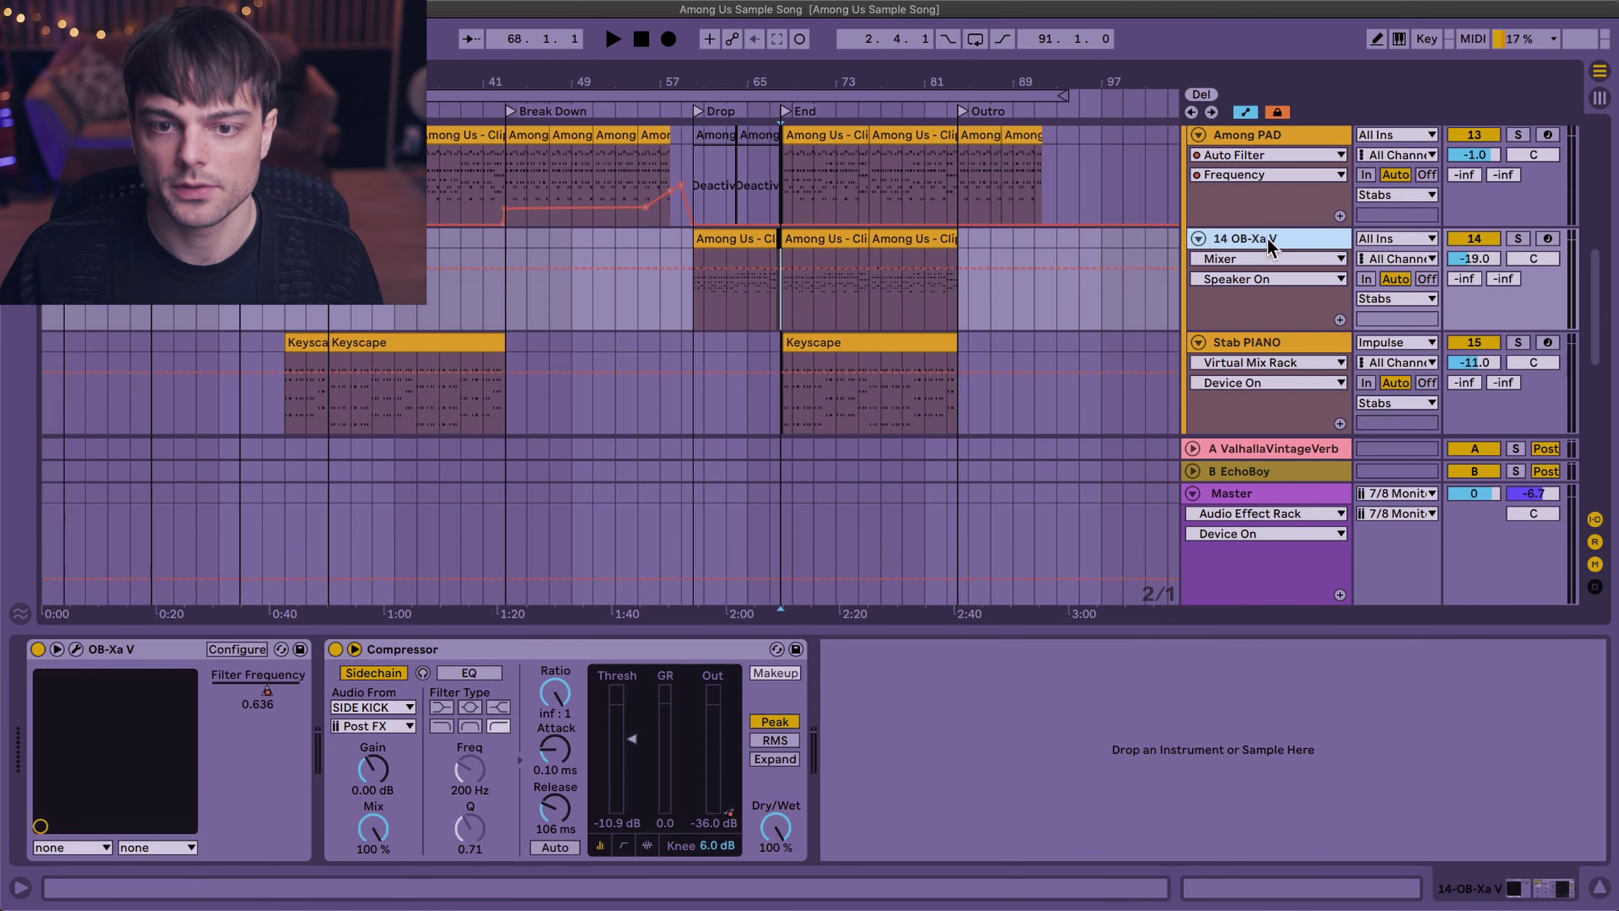
{"action": "left_click", "coordinate": [76, 649]}
{"action": "left_click_drag", "start_coordinate": [874, 325], "coordinate": [1149, 351]}
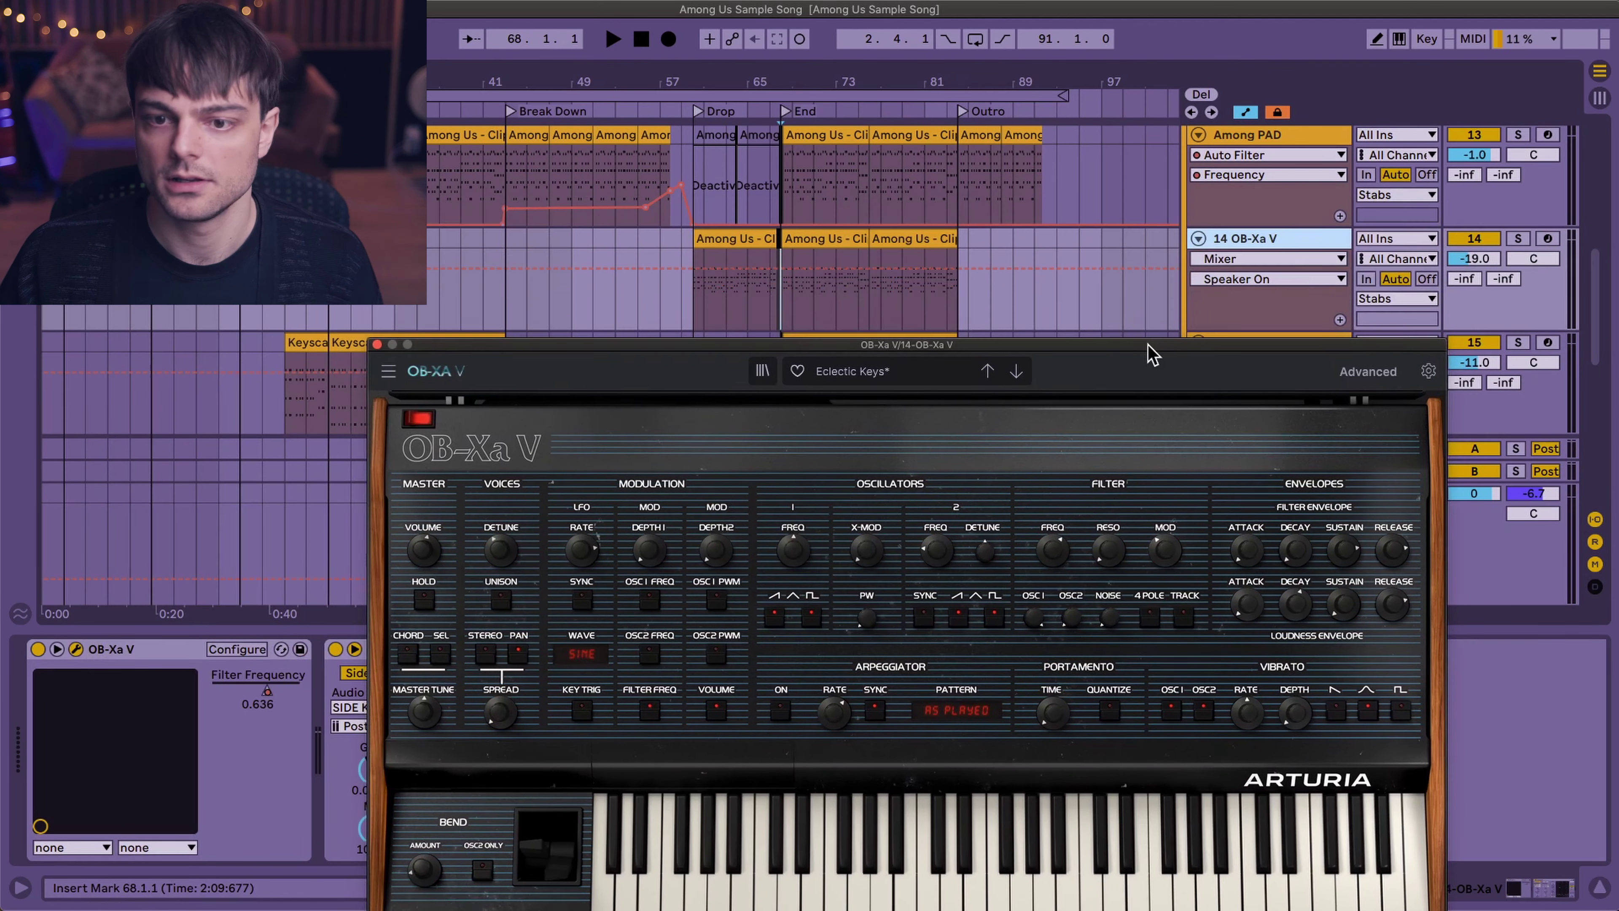
- Audition the soloed OB-Xa V from the End section, add the Among PAD and Stab PIANO, clear the solos, and close the synth window
{"action": "left_click", "coordinate": [829, 242]}
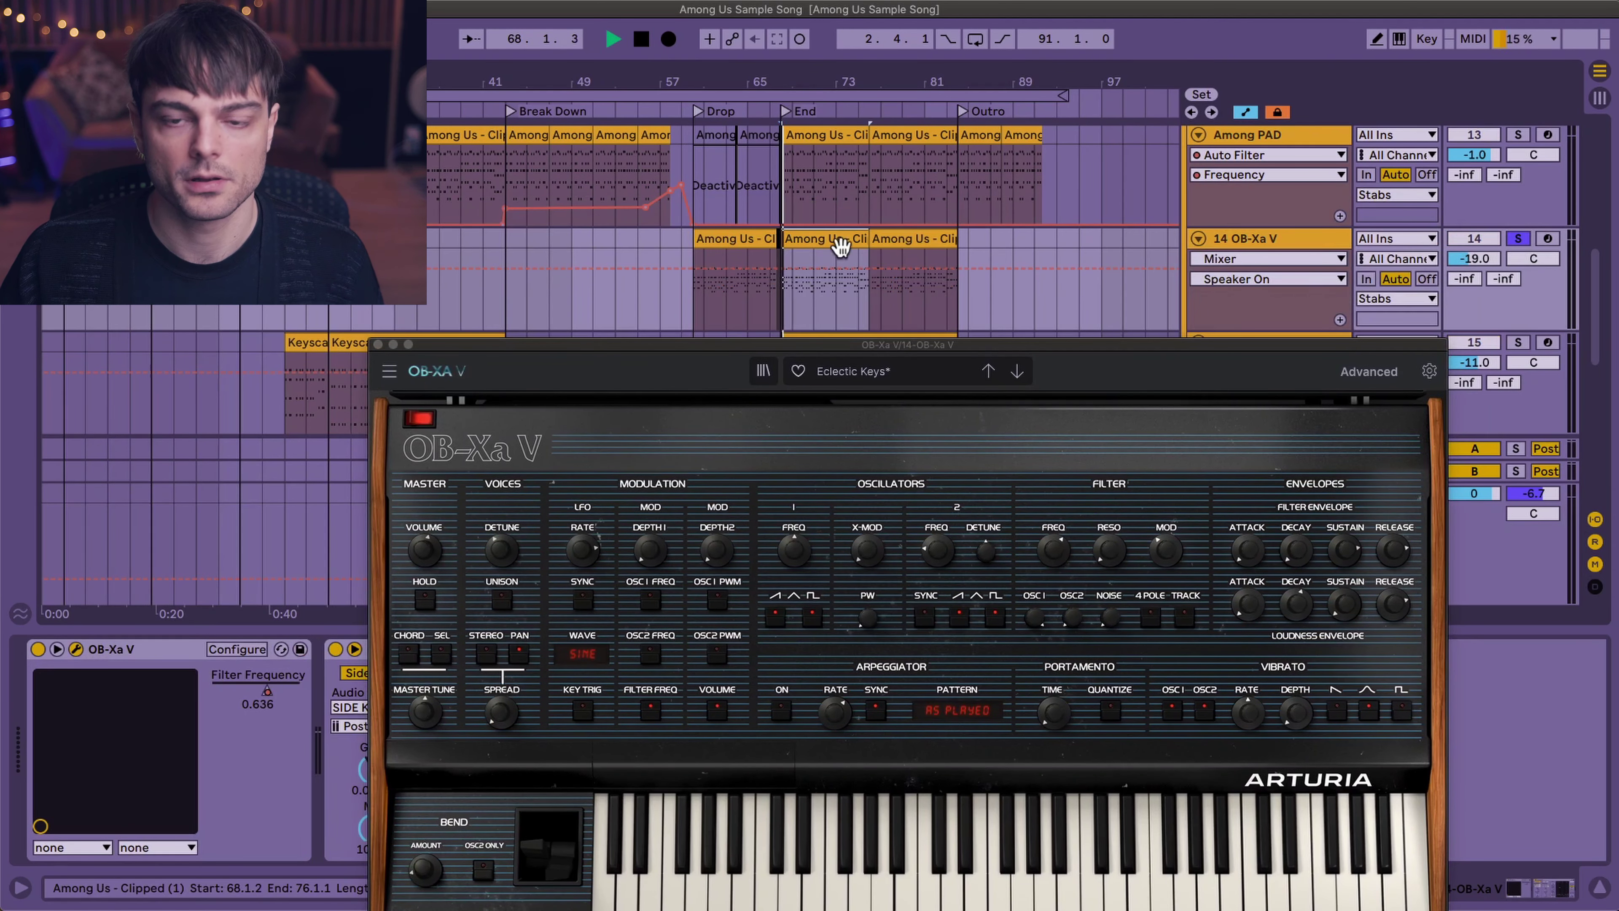
{"action": "key", "text": "space"}
{"action": "left_click", "coordinate": [1518, 134]}
{"action": "left_click", "coordinate": [1520, 342]}
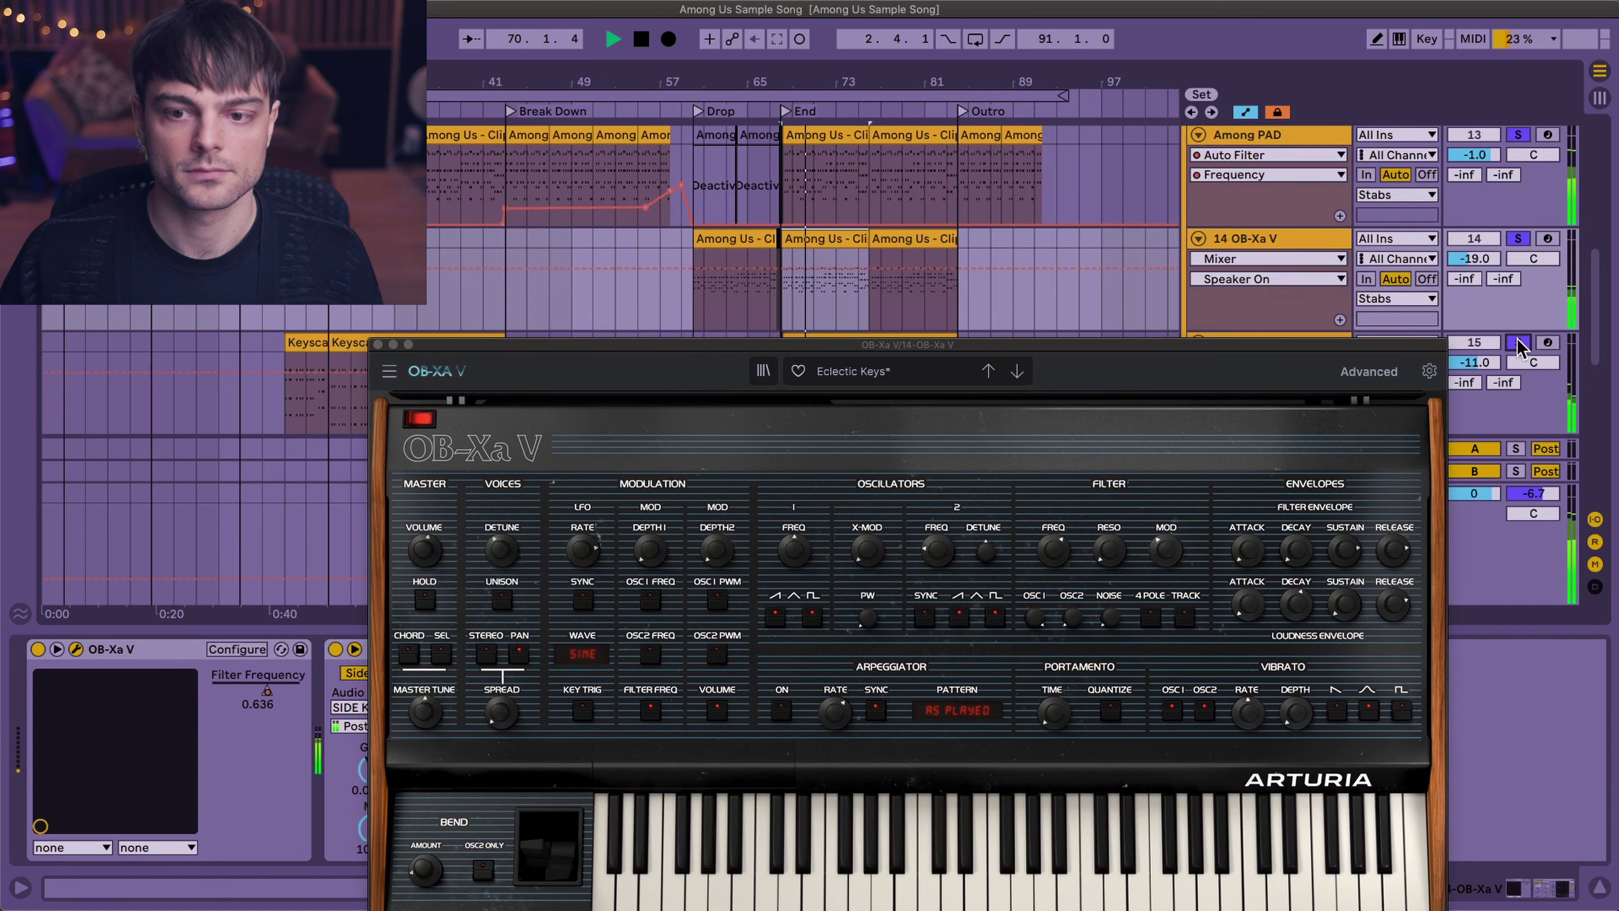
{"action": "left_click", "coordinate": [1520, 346]}
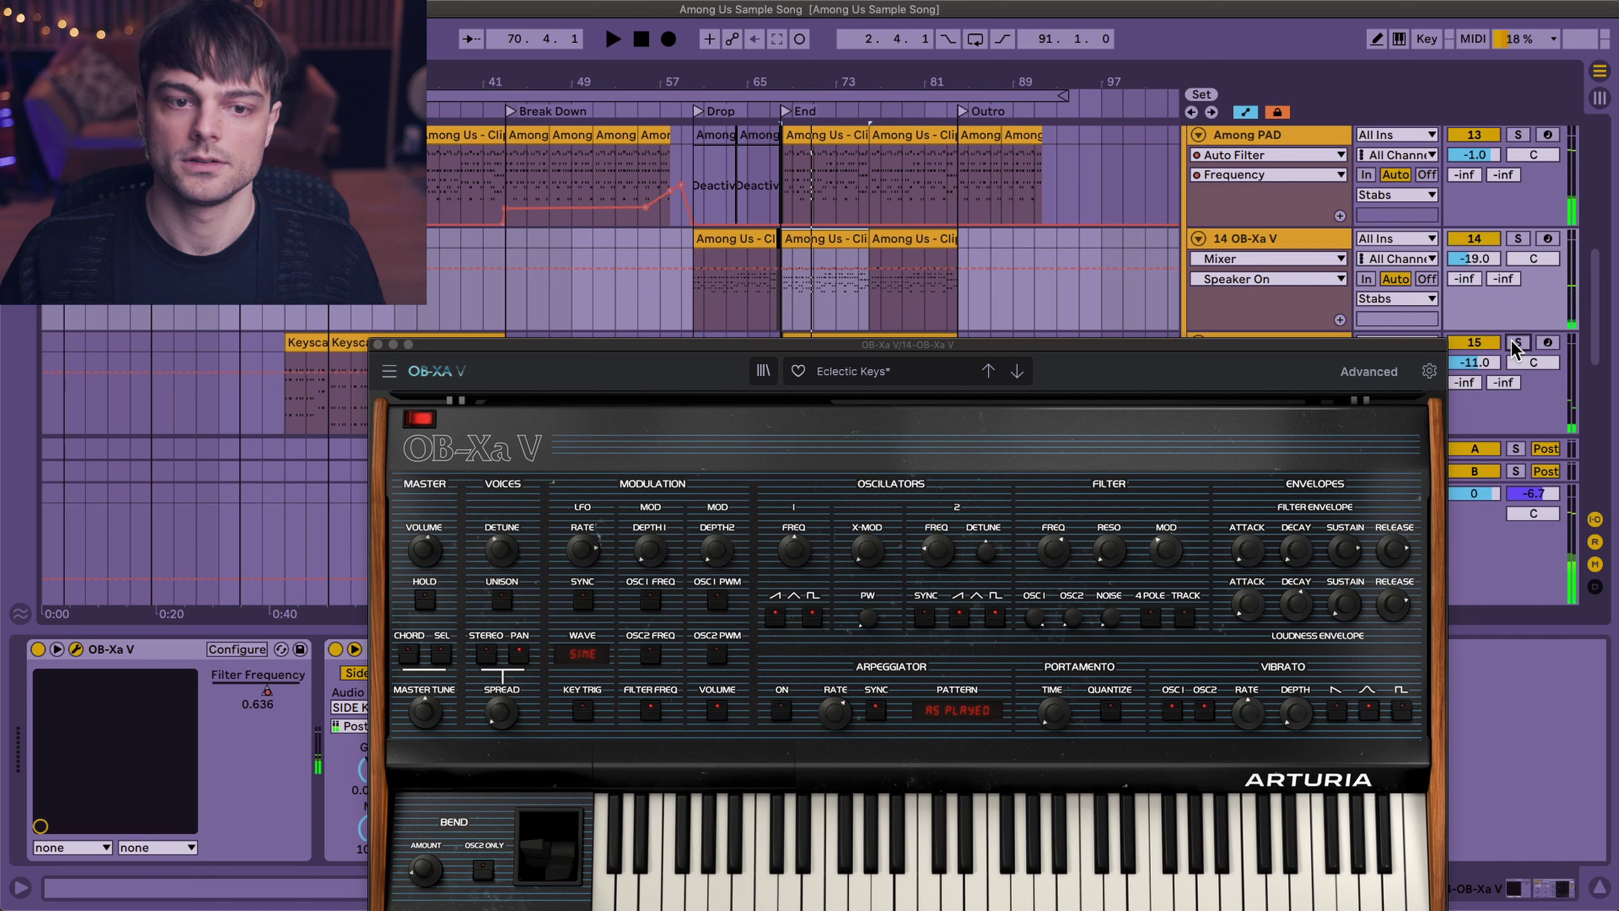
{"action": "key", "text": "space"}
{"action": "left_click", "coordinate": [378, 345]}
- Solo the Melody group, show the Juno Lead's devices, and audition the melody from bar 27
{"action": "scroll", "coordinate": [930, 304], "scroll_direction": "down", "scroll_amount": 10}
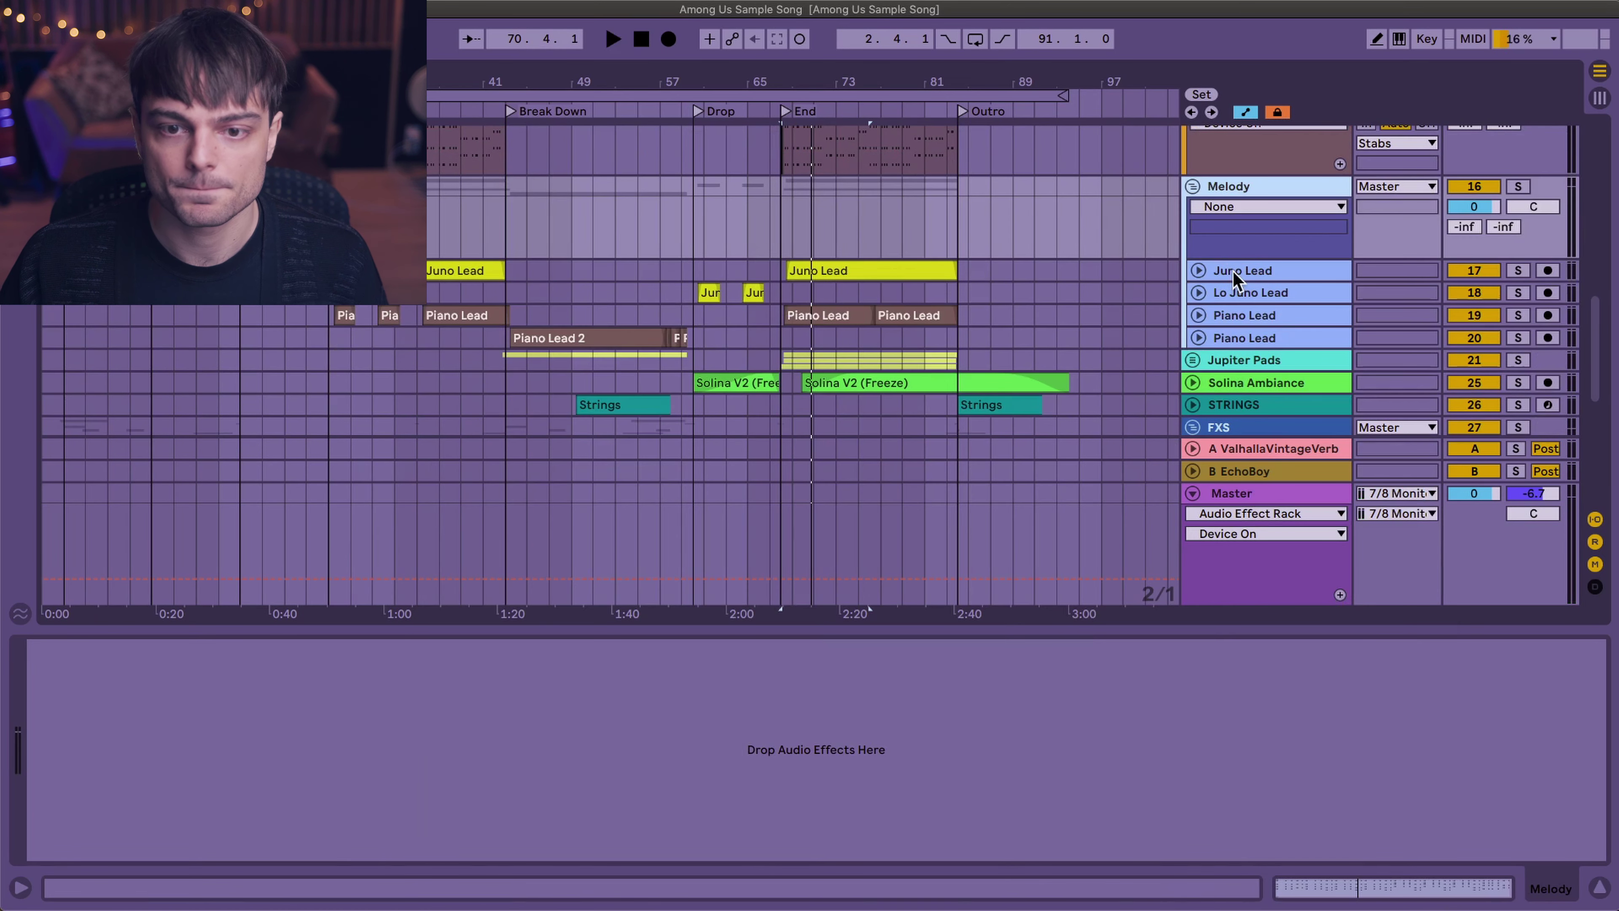
{"action": "left_click", "coordinate": [329, 295]}
{"action": "scroll", "coordinate": [329, 295], "scroll_direction": "up", "scroll_amount": 1}
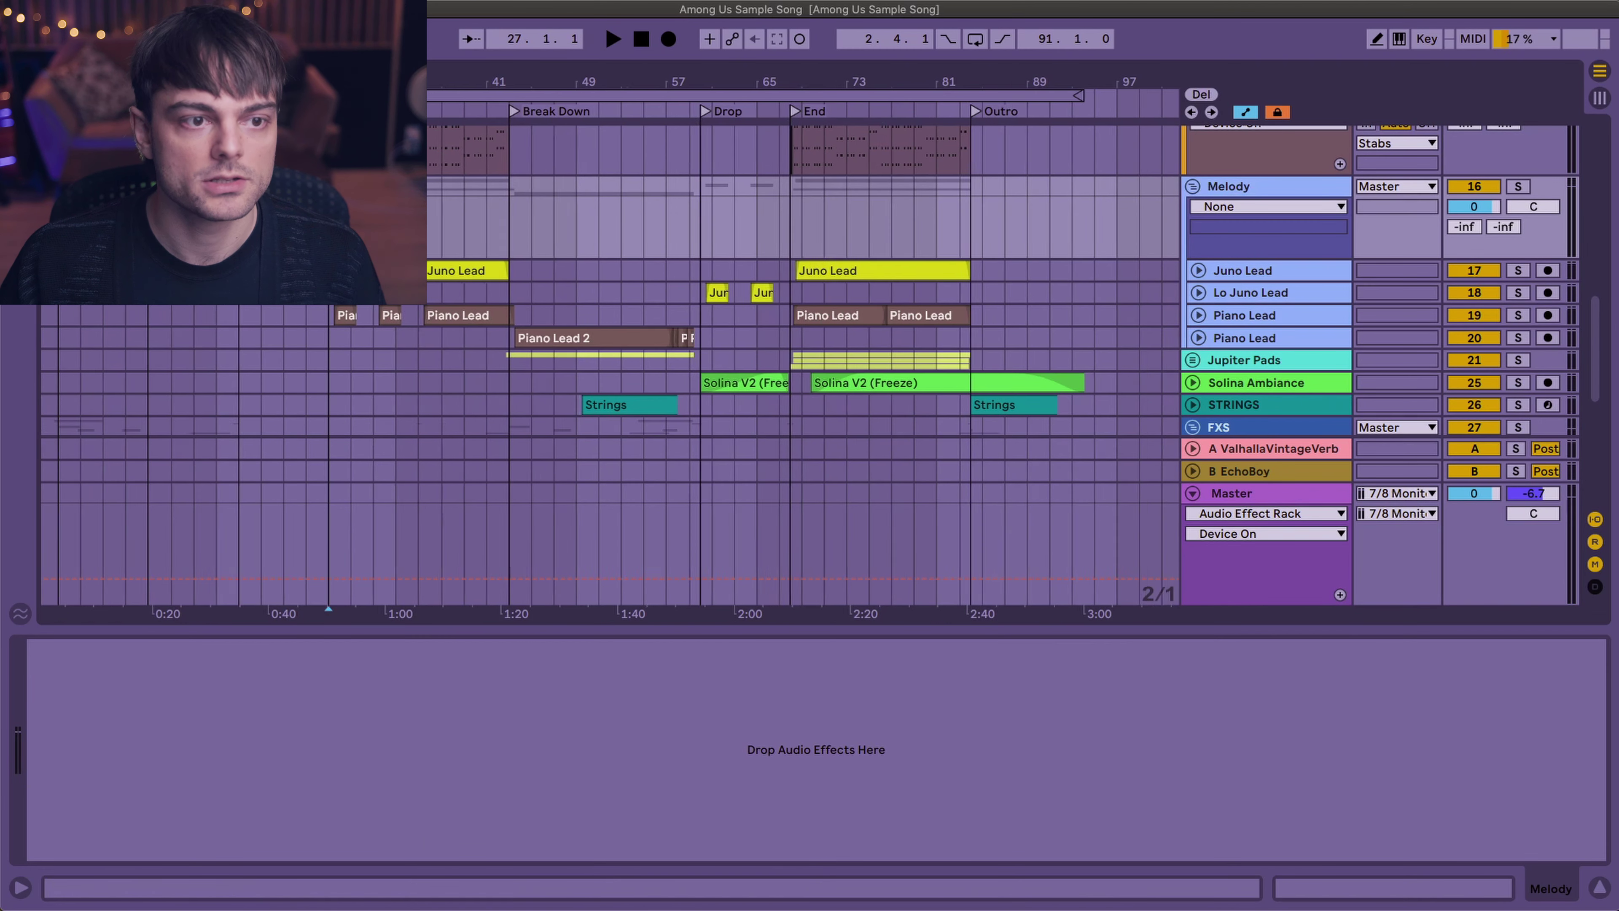
{"action": "scroll", "coordinate": [252, 295], "scroll_direction": "up", "scroll_amount": 3}
{"action": "left_click", "coordinate": [1517, 186]}
{"action": "left_click", "coordinate": [1243, 270]}
{"action": "key", "text": "space"}
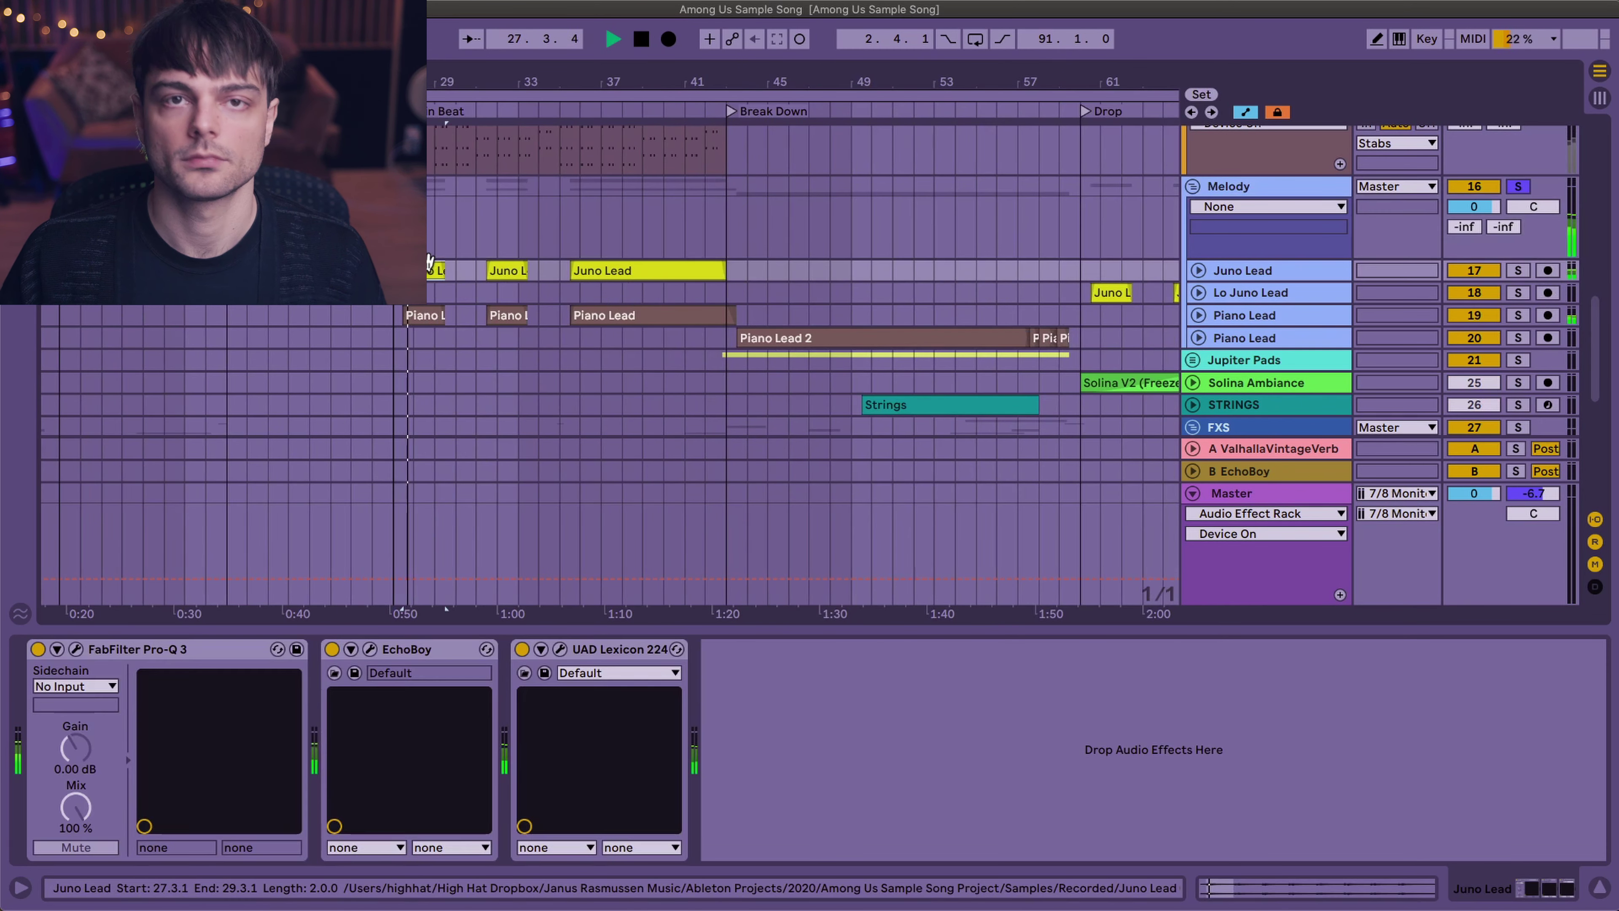
- Unfold the Piano Lead and Juno Lead tracks, hide the automation, and enlarge their waveforms around bars 27 to 38
{"action": "left_click", "coordinate": [1204, 315]}
{"action": "left_click", "coordinate": [1199, 315]}
{"action": "left_click", "coordinate": [1198, 270]}
{"action": "scroll", "coordinate": [694, 278], "scroll_direction": "down", "scroll_amount": 3}
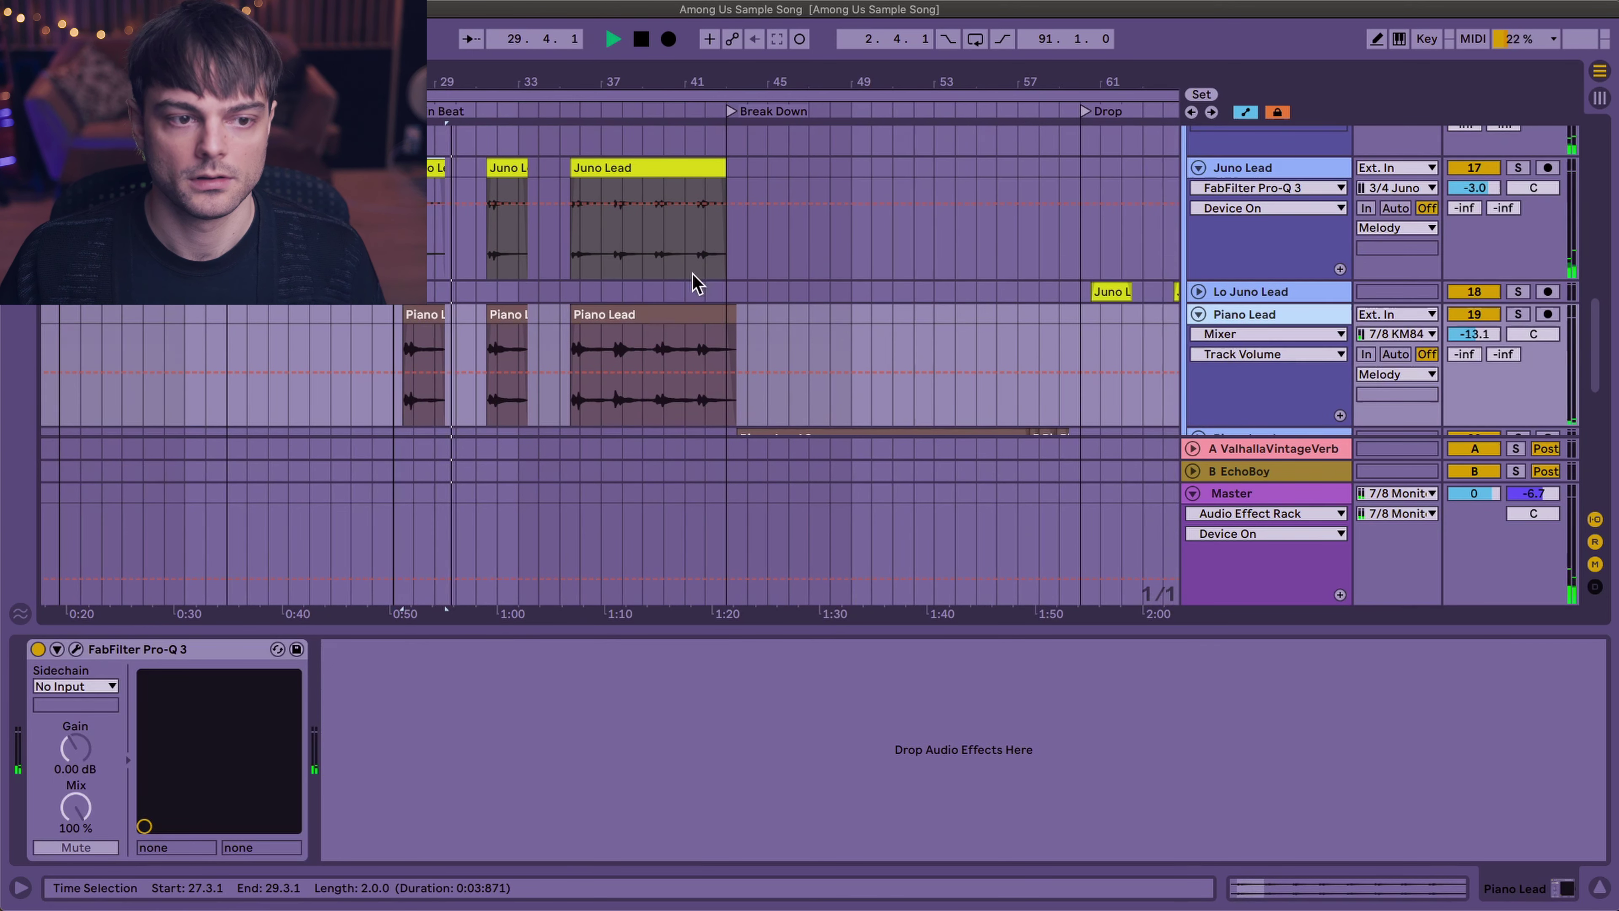
{"action": "left_click", "coordinate": [1245, 112]}
{"action": "key", "text": "plus"}
{"action": "key", "text": "plus"}
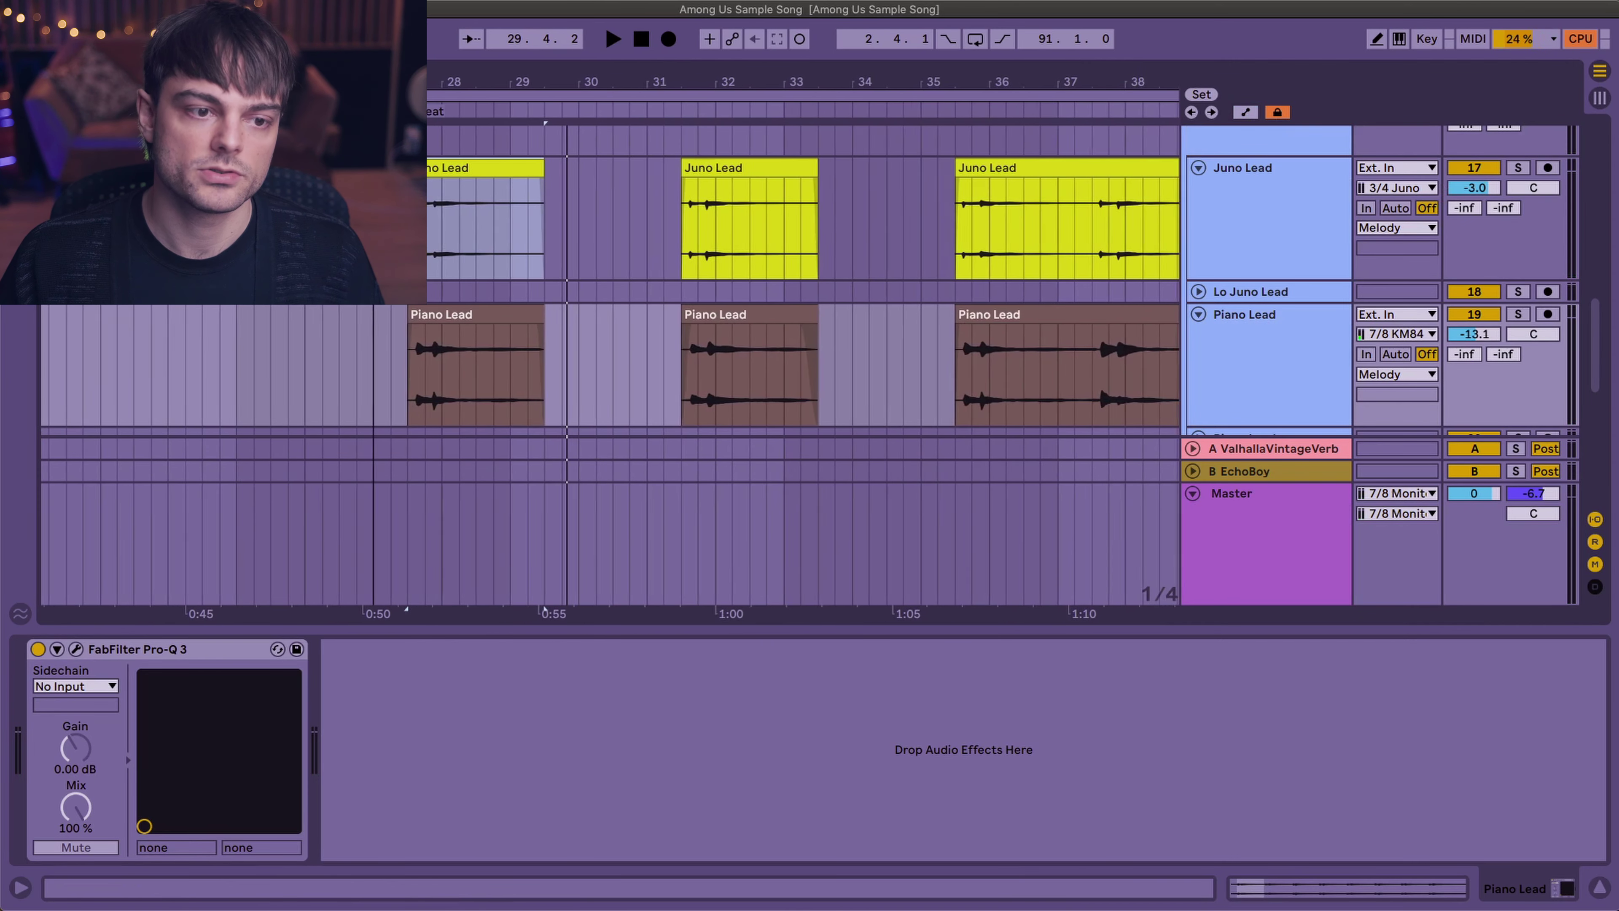
- Select the Piano Lead clip at the start of the Main Beat and audition the melody from bar 35
{"action": "left_click", "coordinate": [411, 315]}
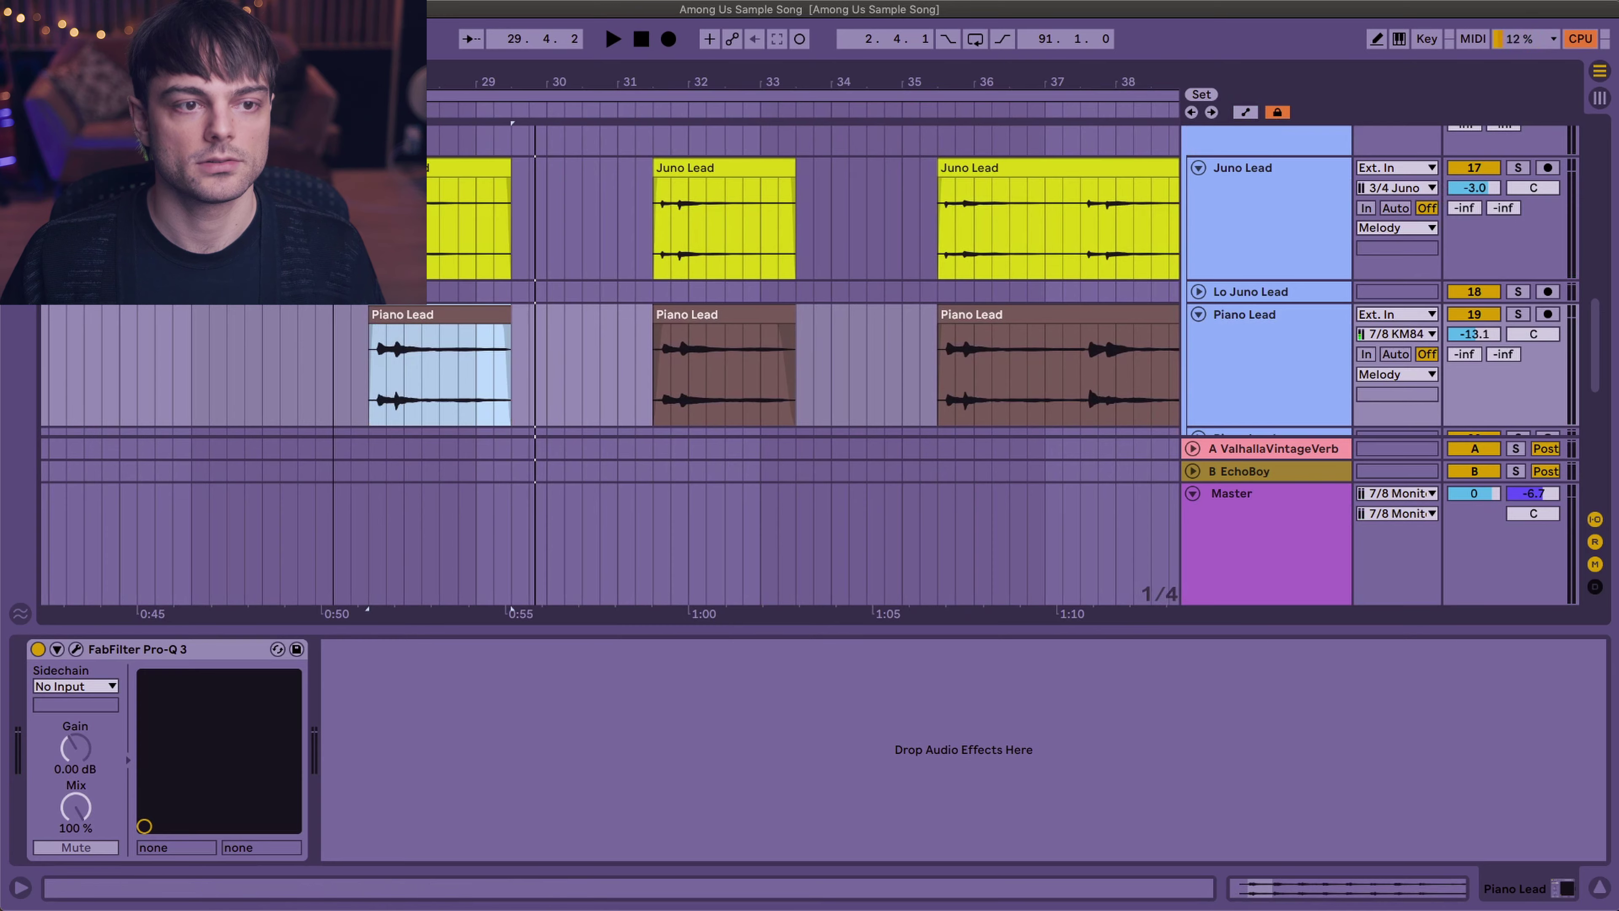
{"action": "key", "text": "plus"}
{"action": "scroll", "coordinate": [622, 426], "scroll_direction": "right", "scroll_amount": 10}
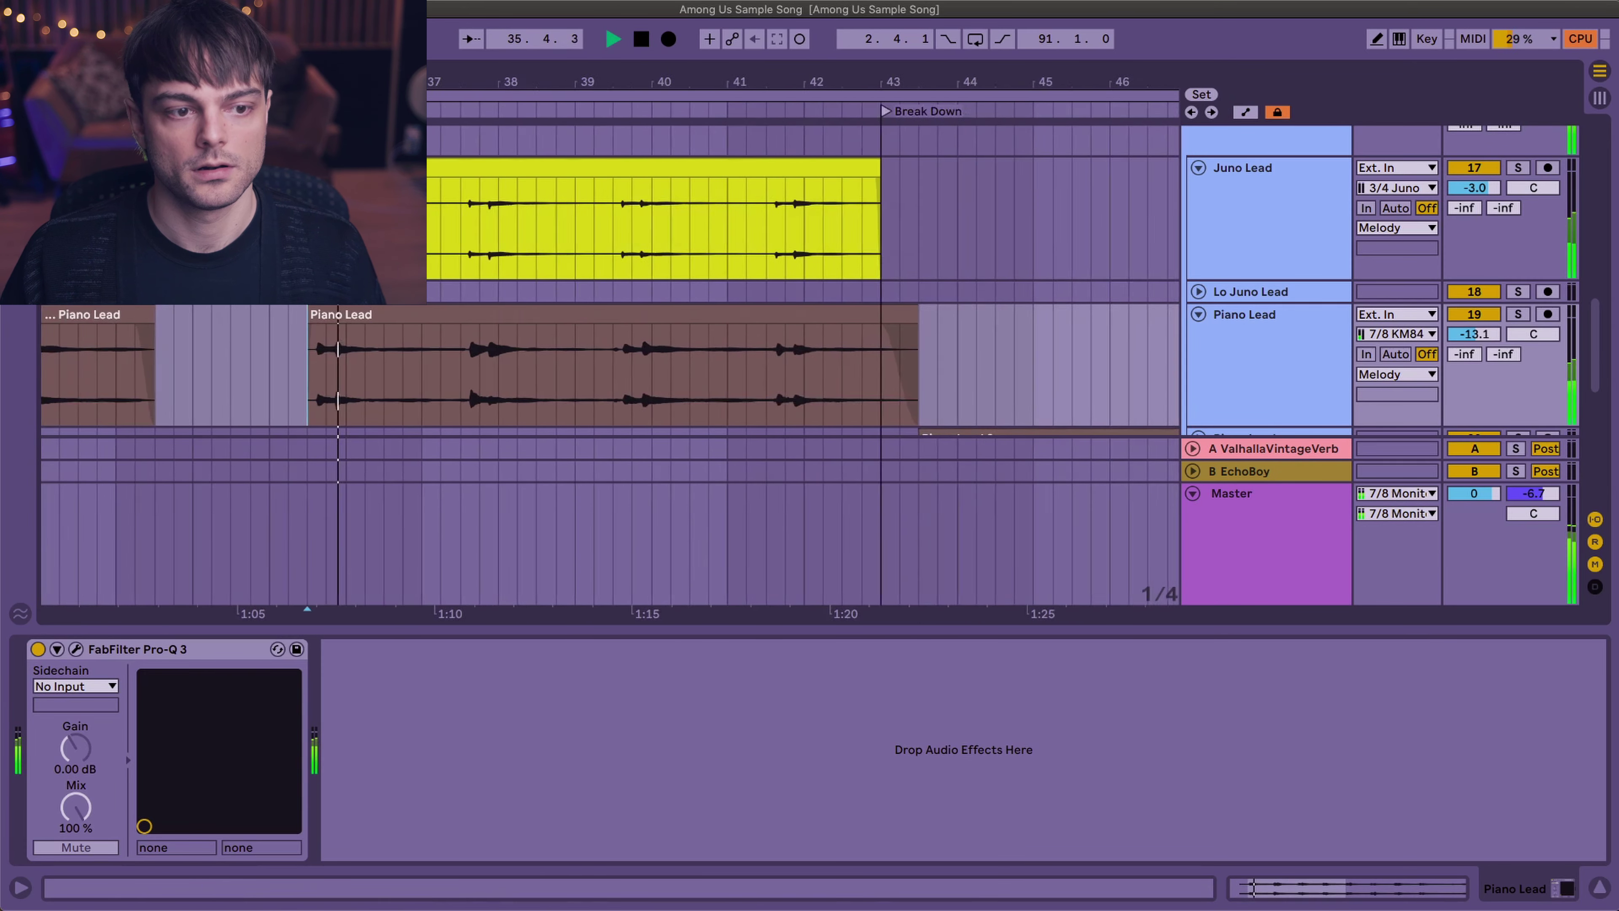
{"action": "key", "text": "minus"}
- Show the Juno Lead's devices, open its UAD Lexicon 224 window, and solo the track
{"action": "left_click", "coordinate": [1249, 227]}
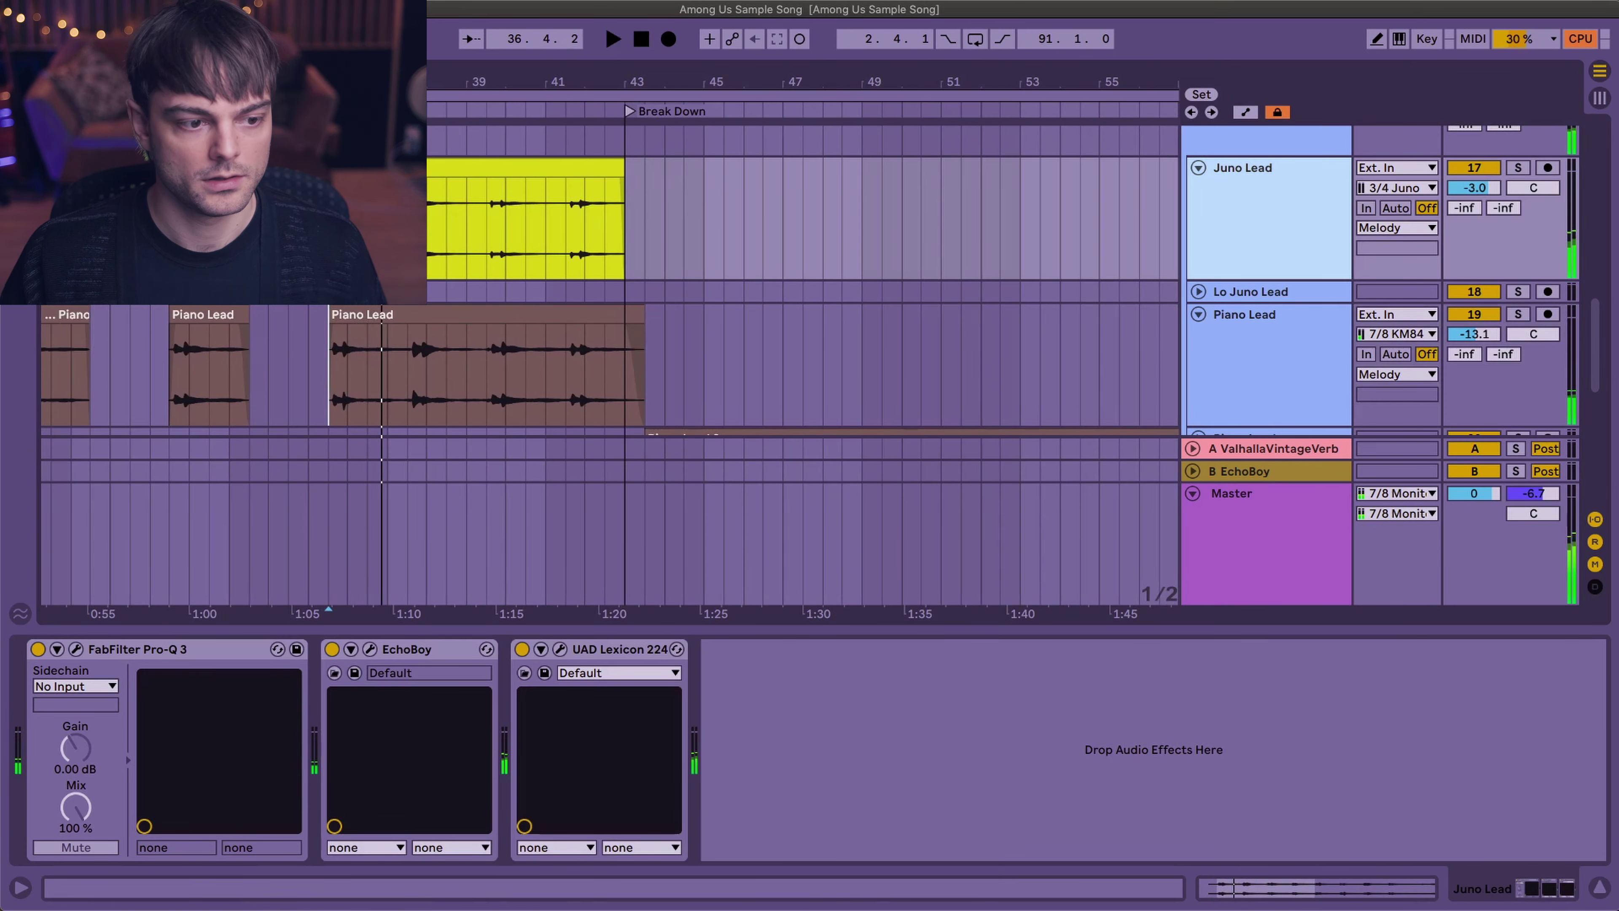
{"action": "left_click", "coordinate": [382, 675]}
{"action": "left_click", "coordinate": [559, 648]}
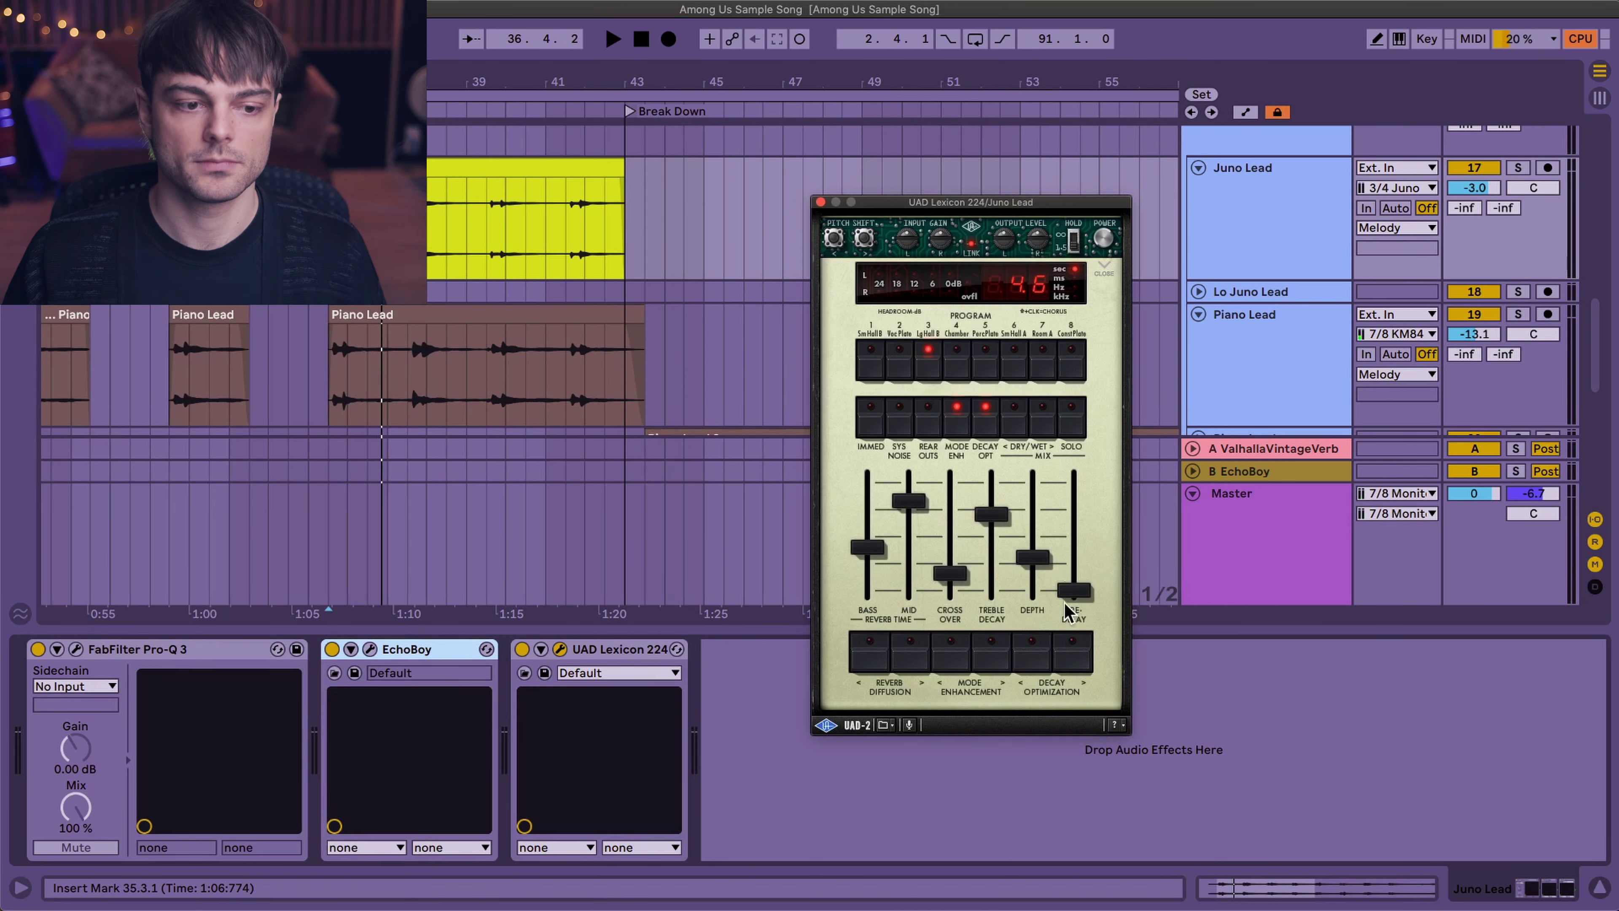
{"action": "left_click", "coordinate": [1518, 167]}
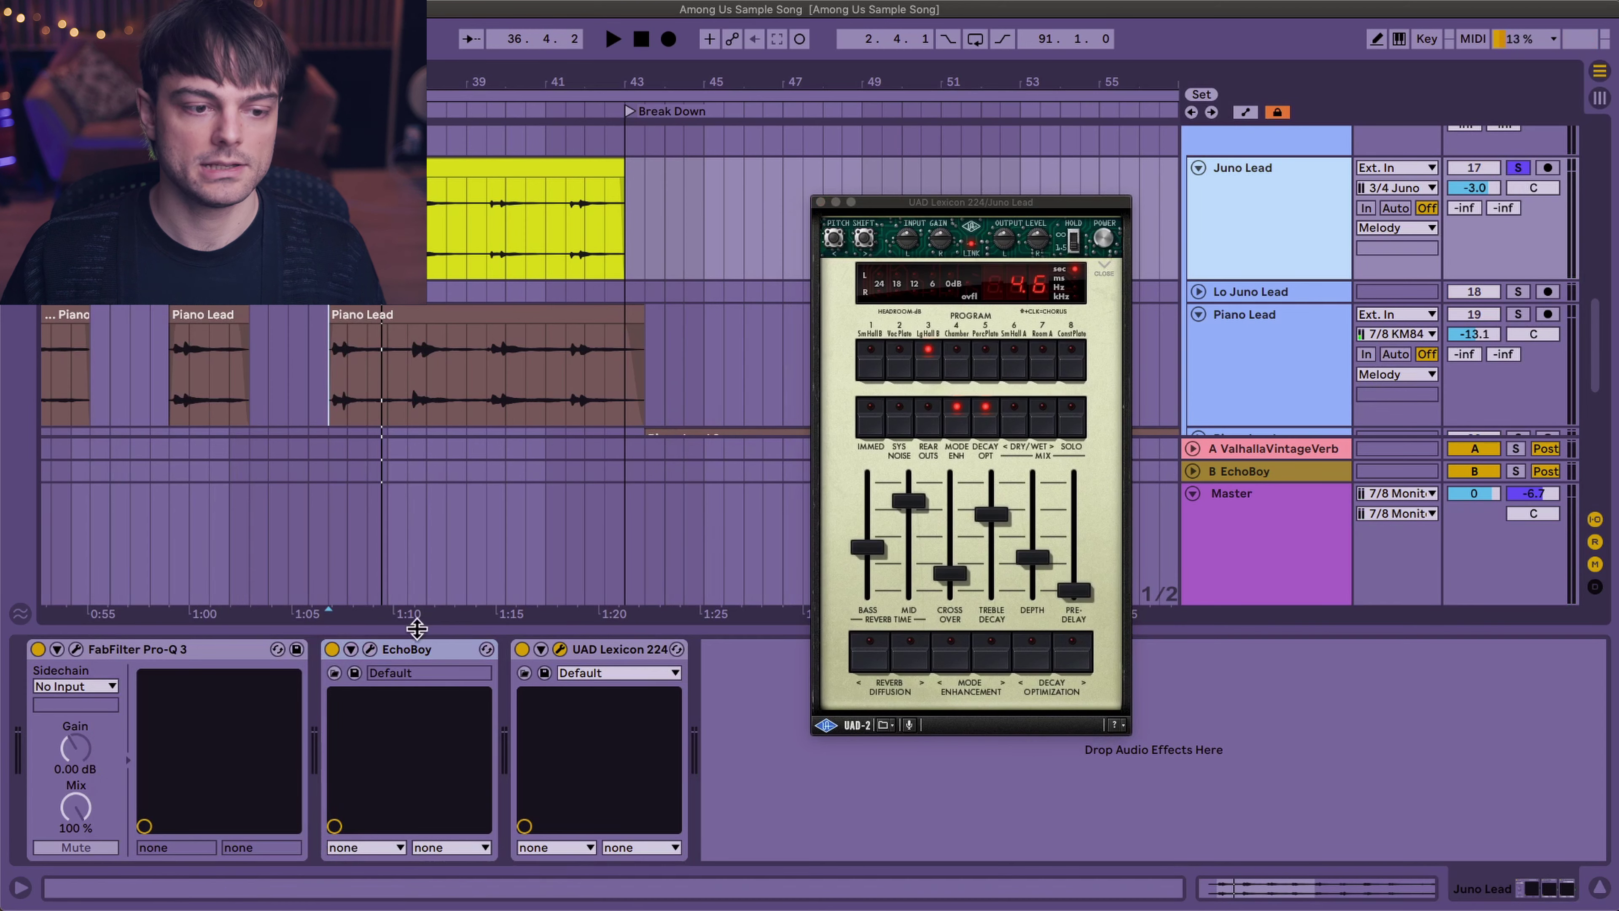
- Open the Juno Lead's EchoBoy and FabFilter Pro-Q 3 windows and arrange them so their settings can be read
{"action": "left_click", "coordinate": [369, 650]}
{"action": "left_click_drag", "start_coordinate": [463, 372], "coordinate": [576, 227]}
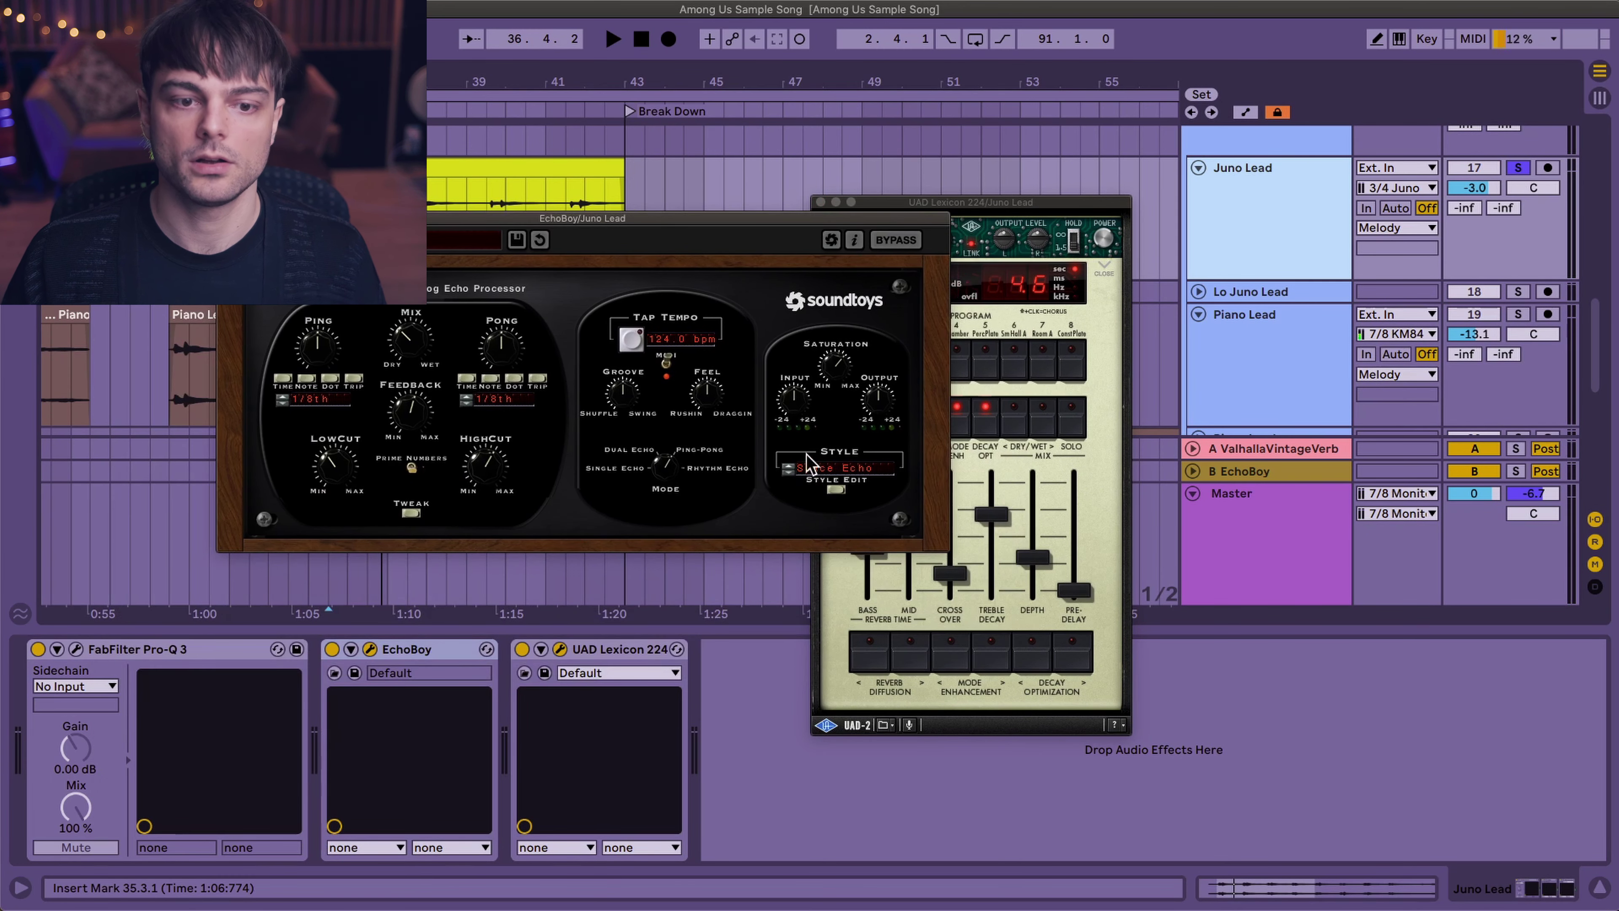
{"action": "left_click_drag", "start_coordinate": [992, 201], "coordinate": [981, 193]}
{"action": "left_click", "coordinate": [76, 650]}
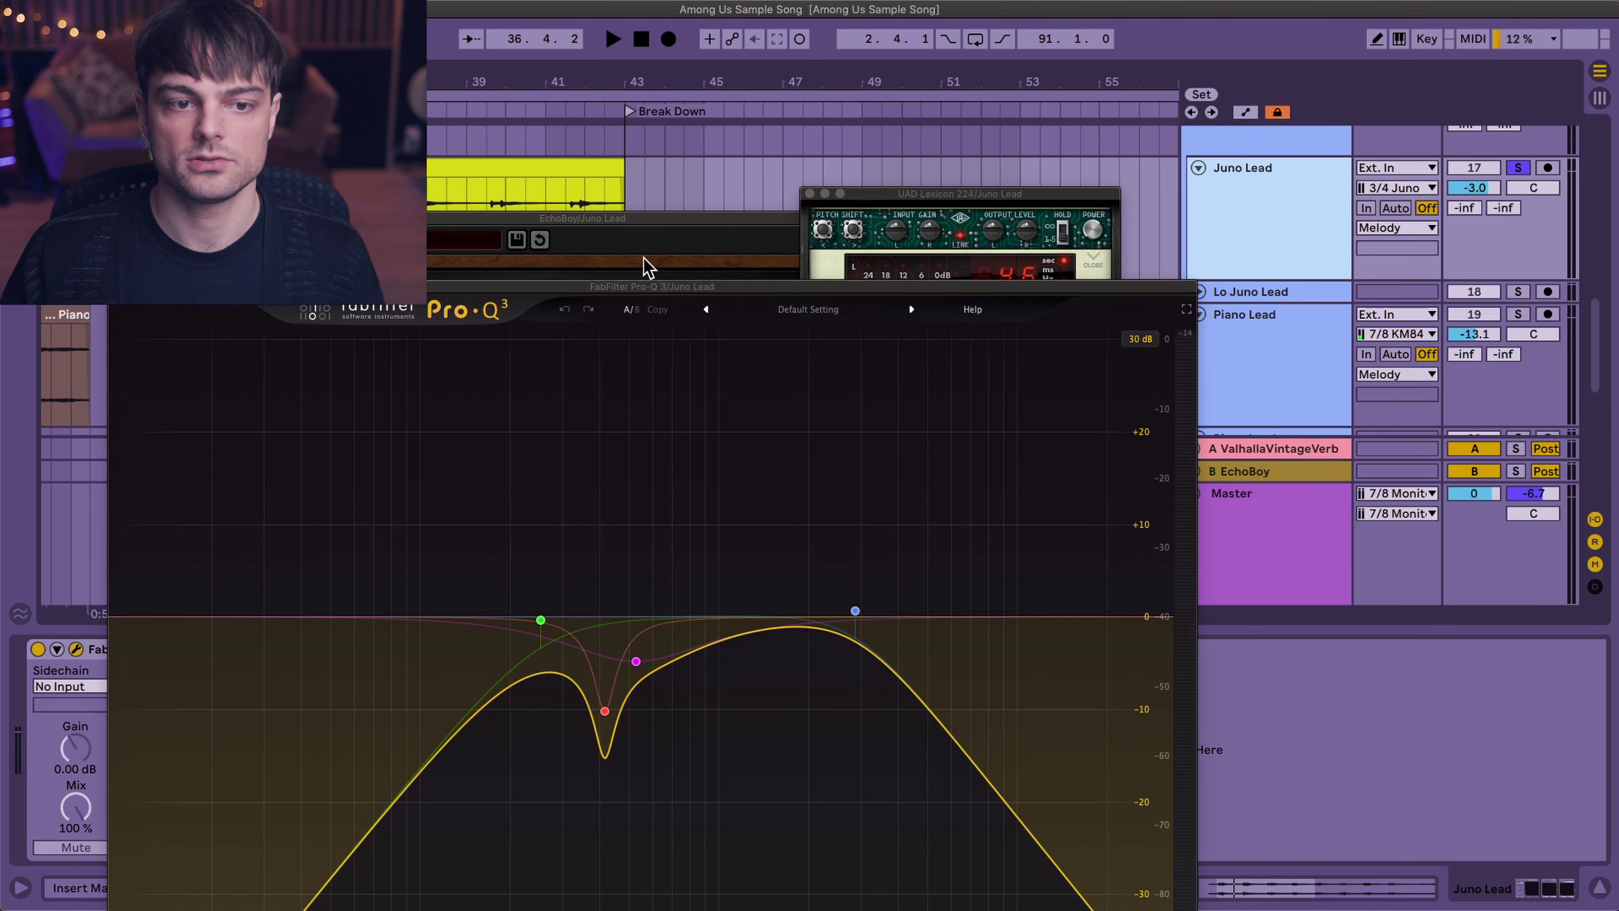
{"action": "left_click_drag", "start_coordinate": [655, 298], "coordinate": [909, 94]}
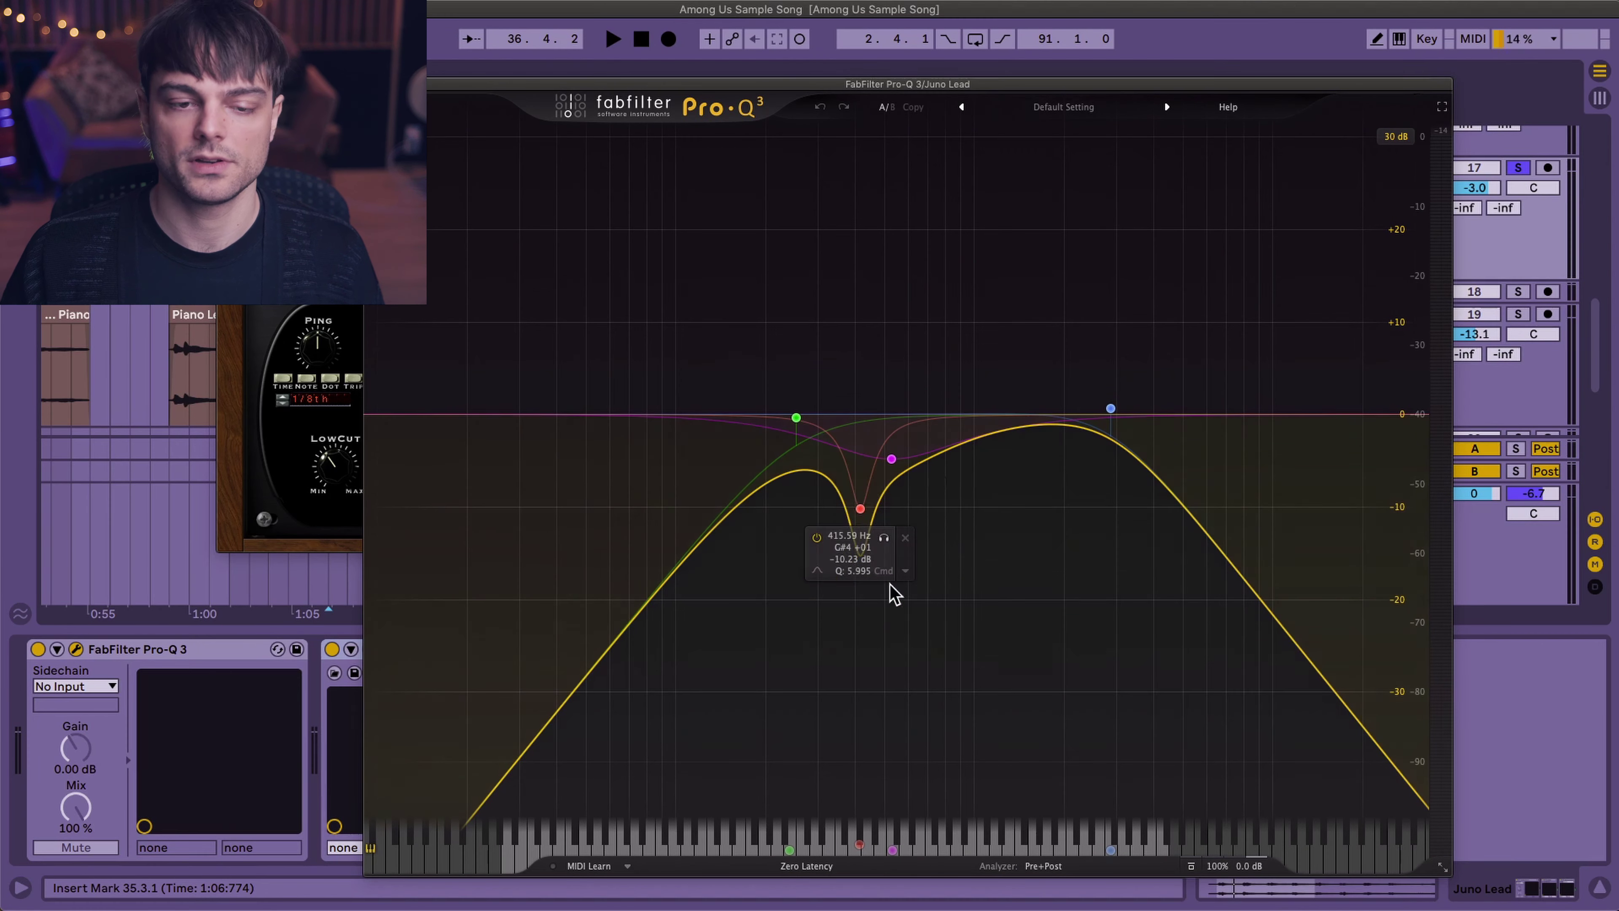
- Examine the 415 Hz dip in Pro-Q 3 while auditioning the soloed Juno Lead from bar 35, and close the plugin windows
{"action": "left_click", "coordinate": [859, 508]}
{"action": "key", "text": "space"}
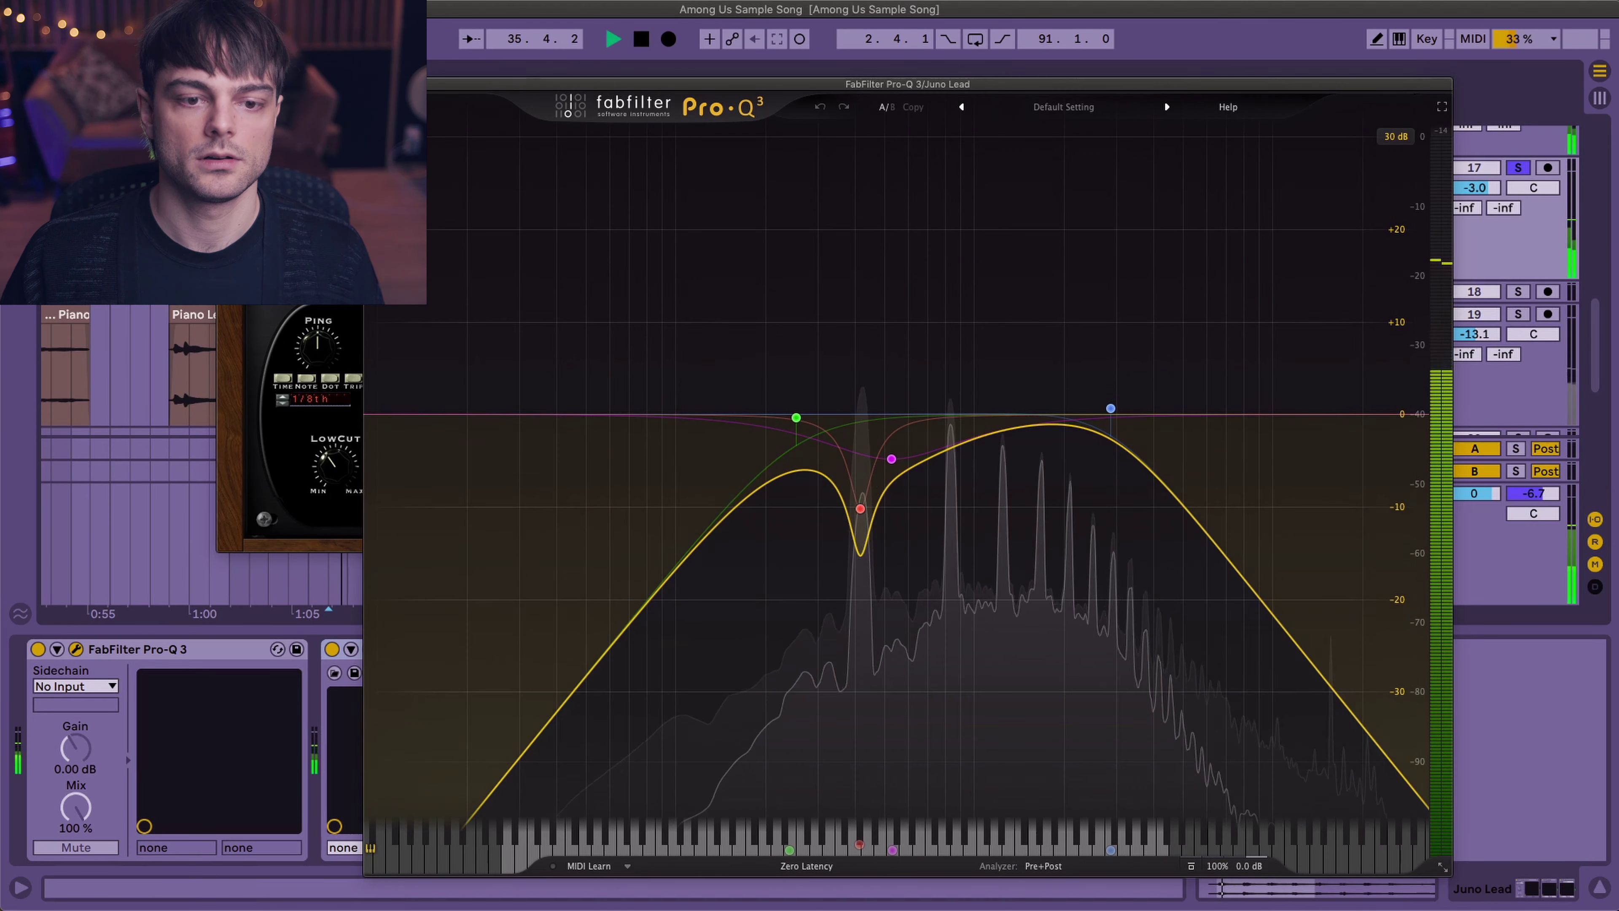
{"action": "key", "text": "super+w"}
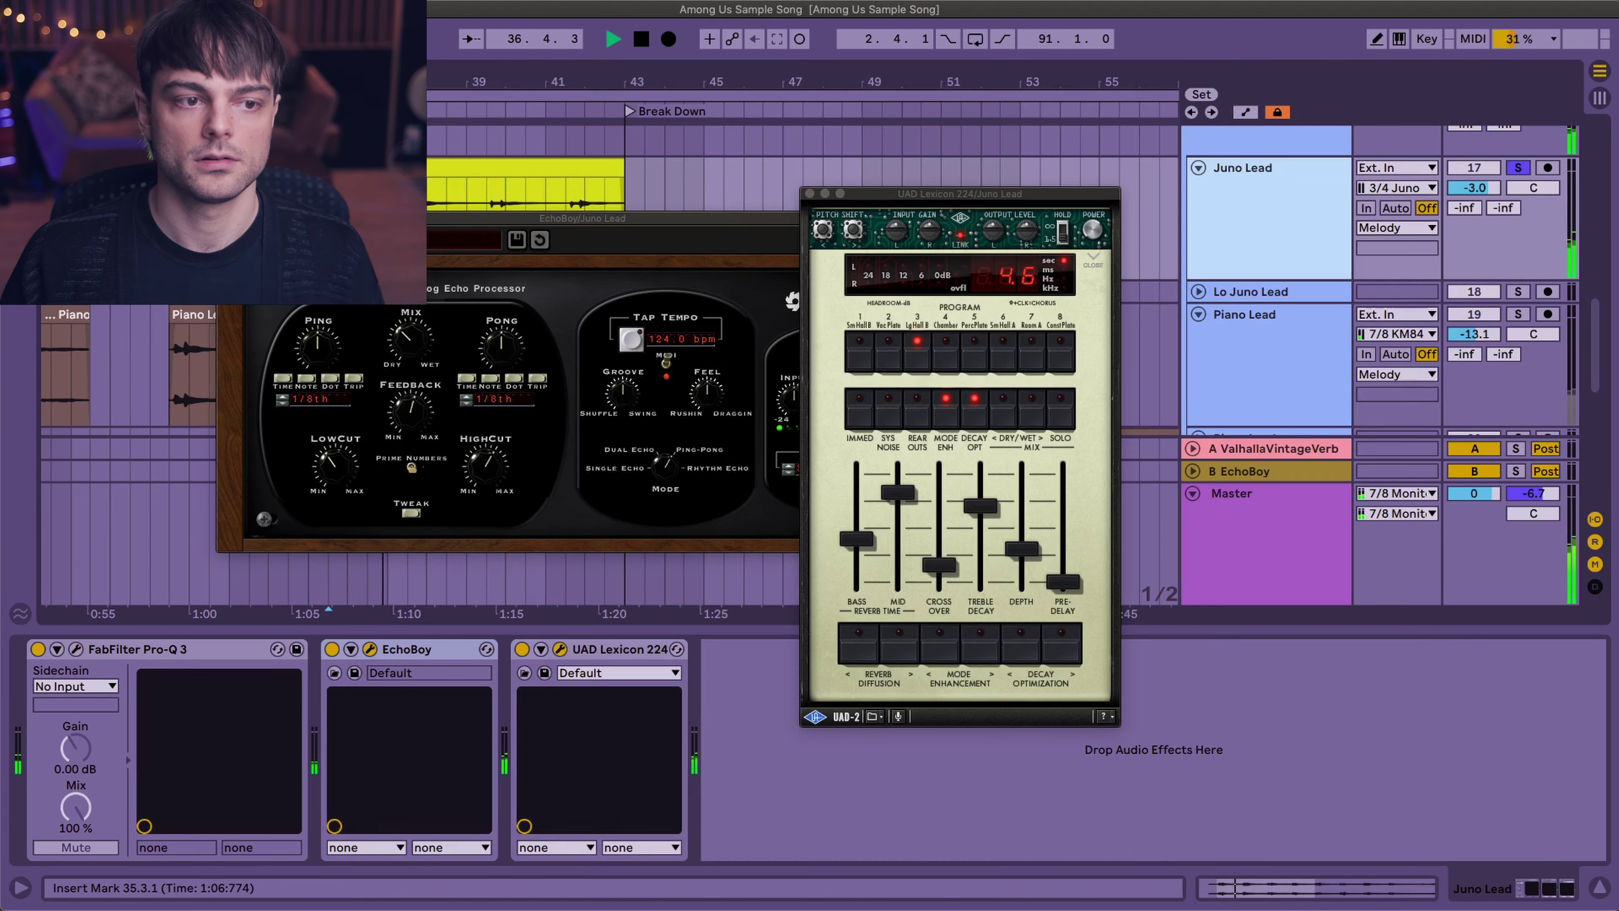
{"action": "key", "text": "super+w"}
{"action": "left_click", "coordinate": [810, 193]}
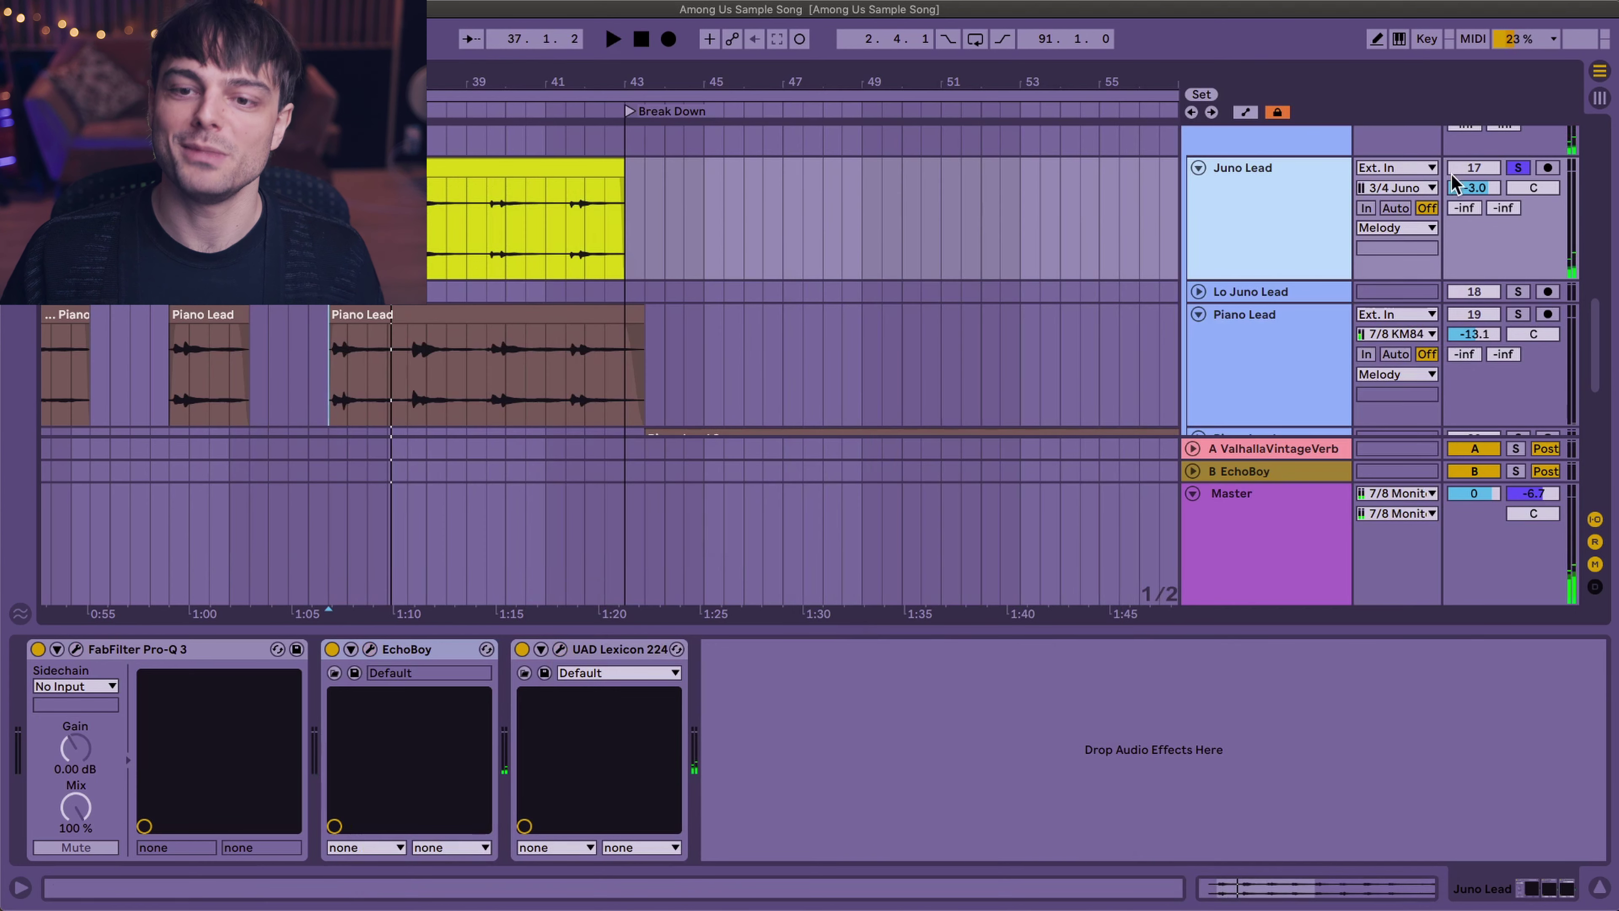
- Solo the Piano Lead instead of the Juno Lead, audition it from bar 35, and view its FabFilter Pro-Q 3 curve
{"action": "left_click", "coordinate": [1286, 318]}
{"action": "left_click_drag", "start_coordinate": [941, 81], "coordinate": [940, 81]}
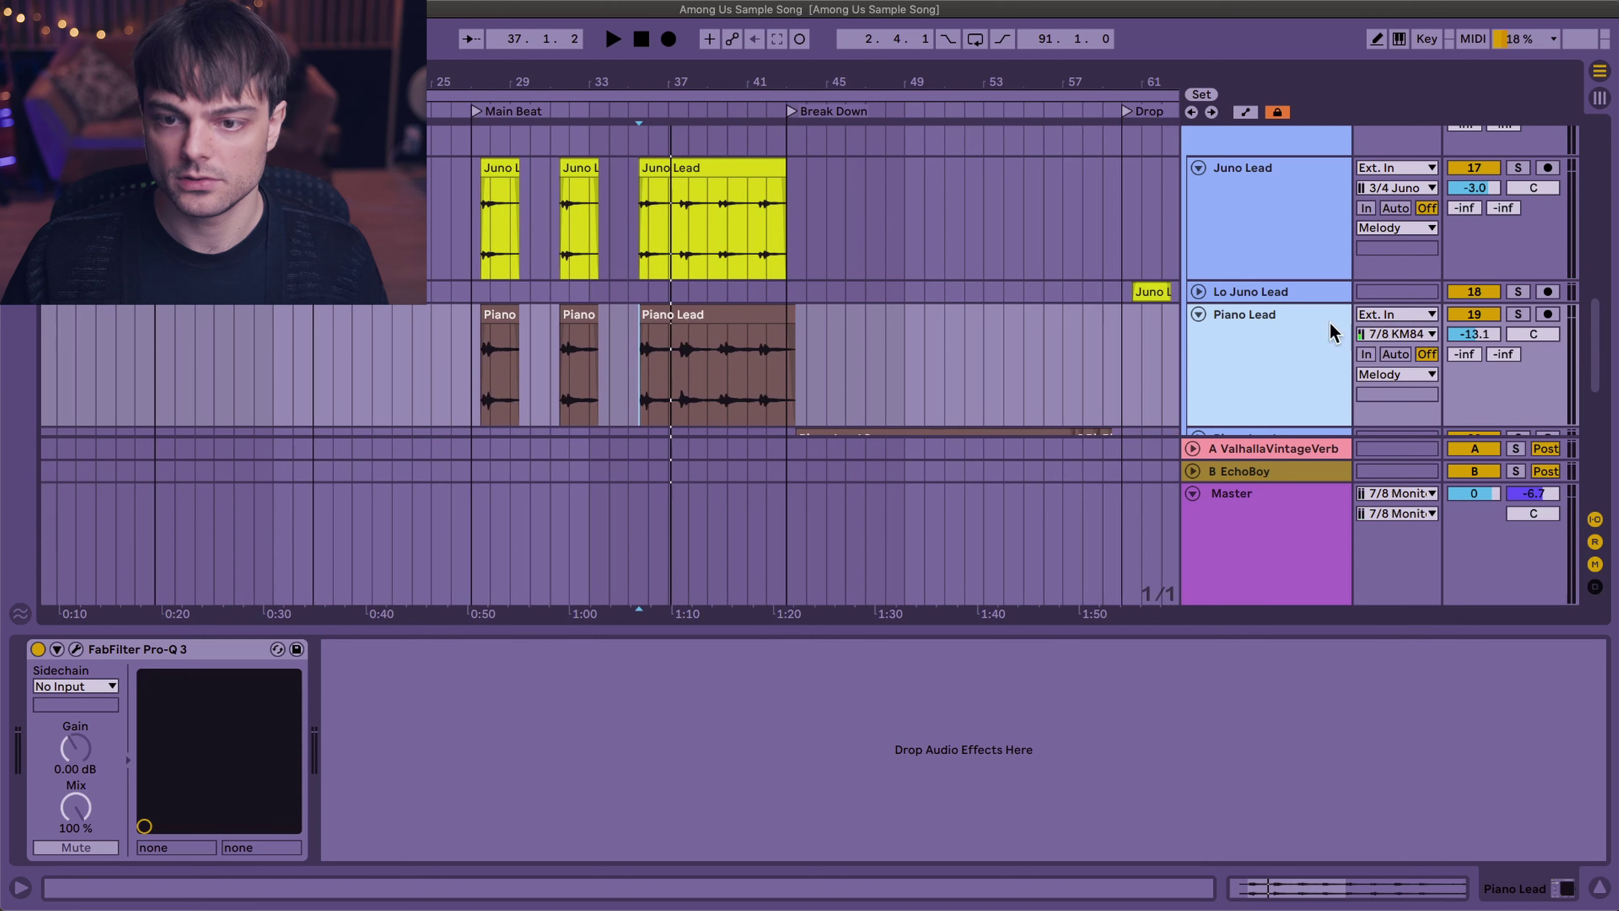
{"action": "left_click", "coordinate": [1518, 315]}
{"action": "key", "text": "space"}
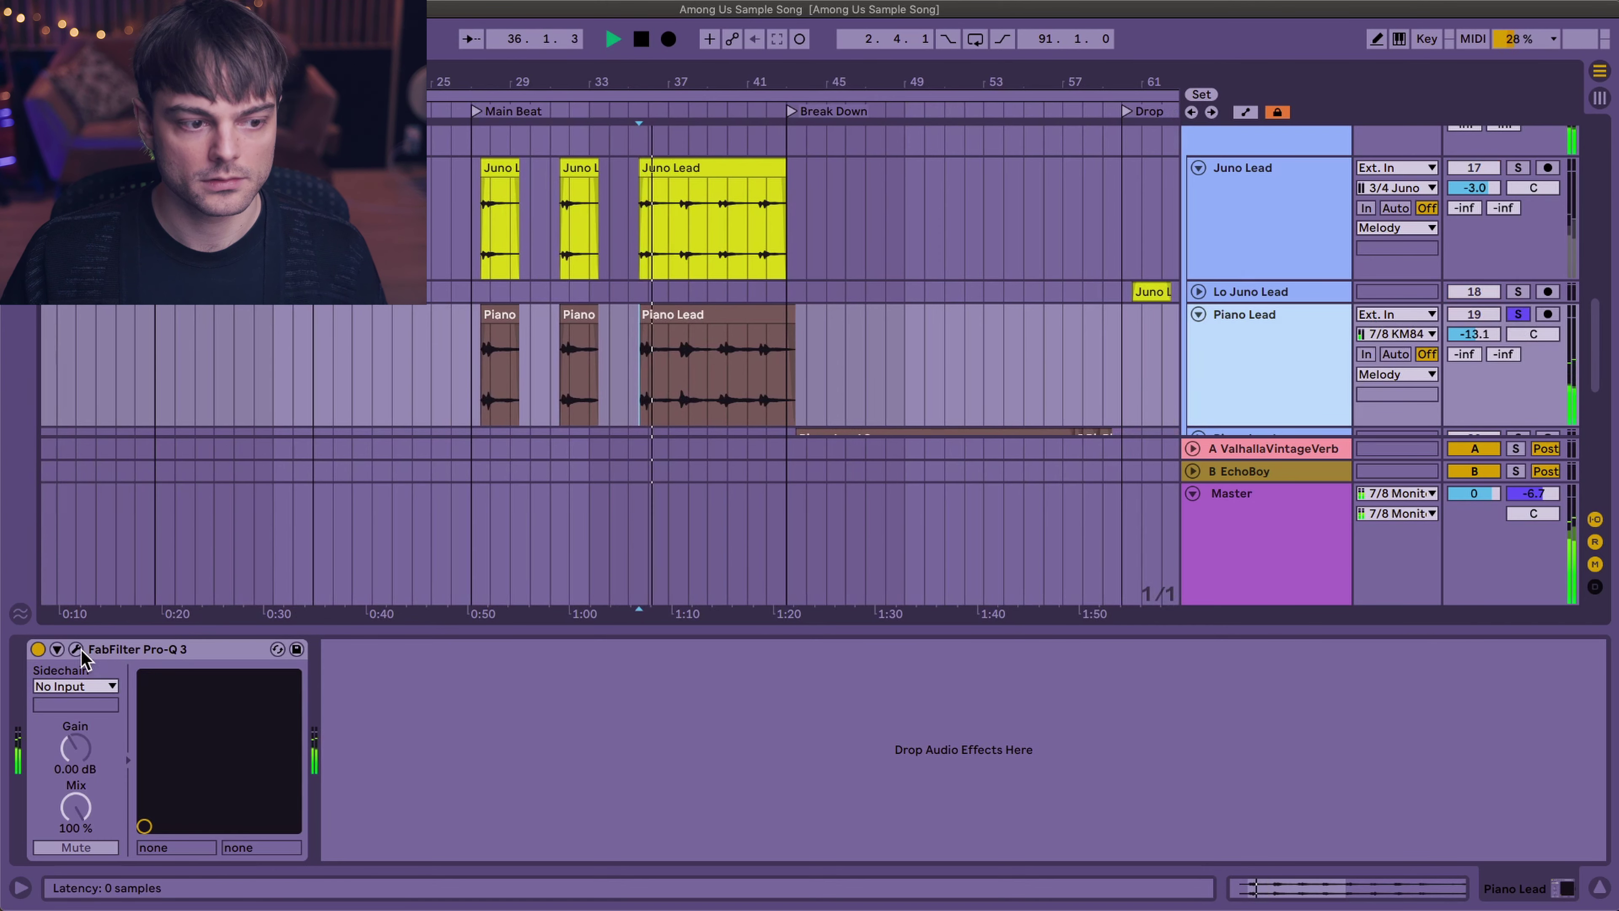
{"action": "left_click_drag", "start_coordinate": [962, 102], "coordinate": [930, 47]}
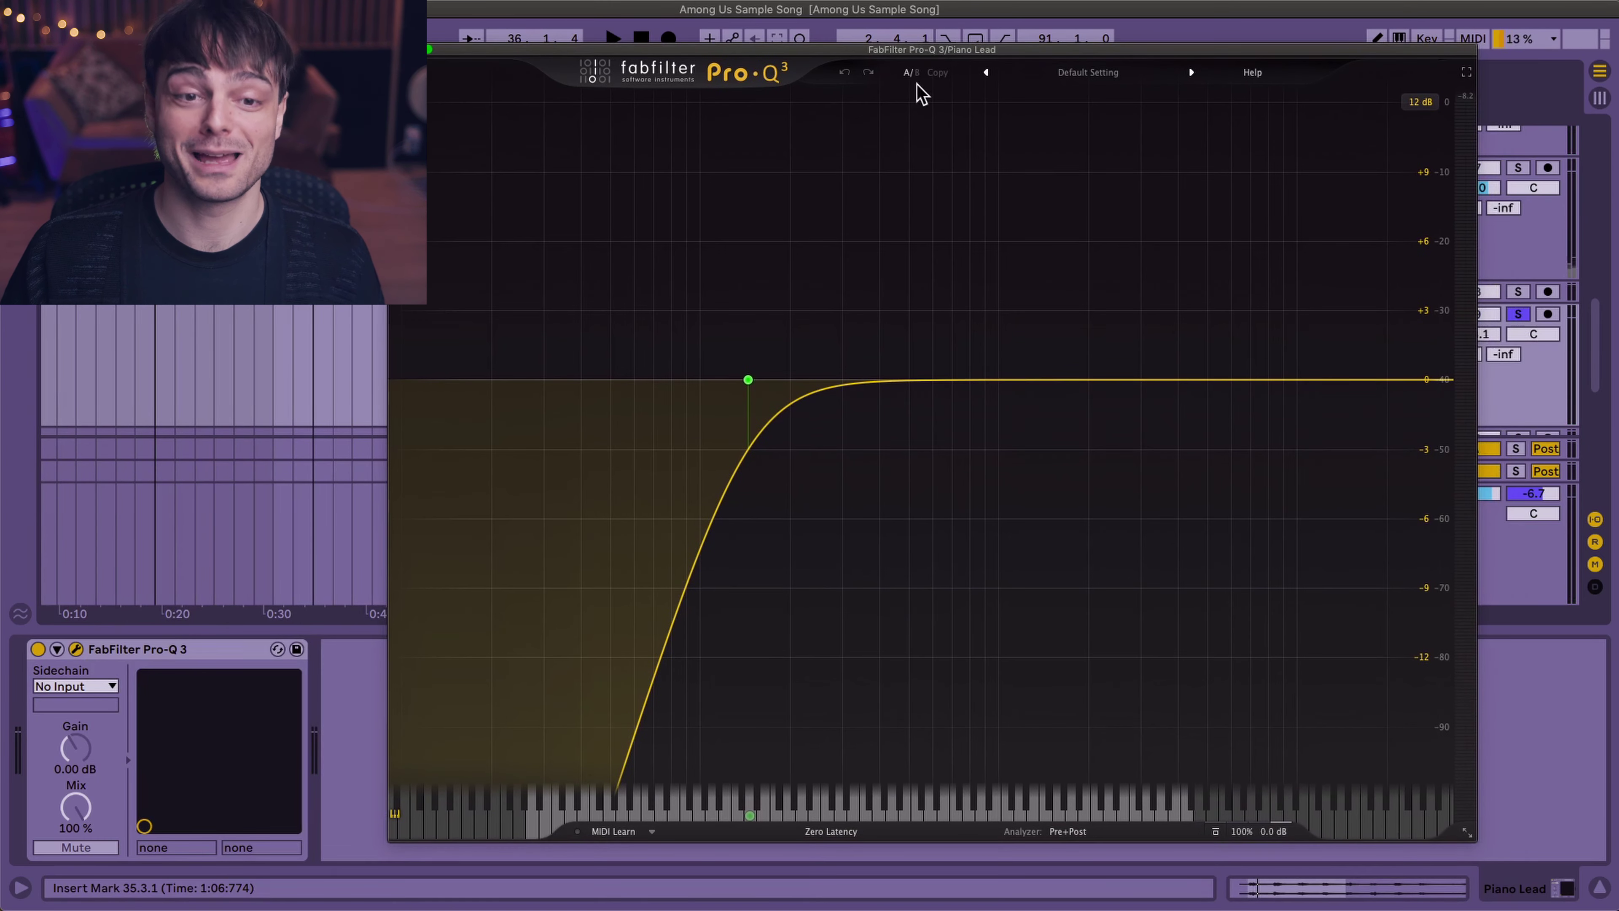
{"action": "key", "text": "super+alt+p"}
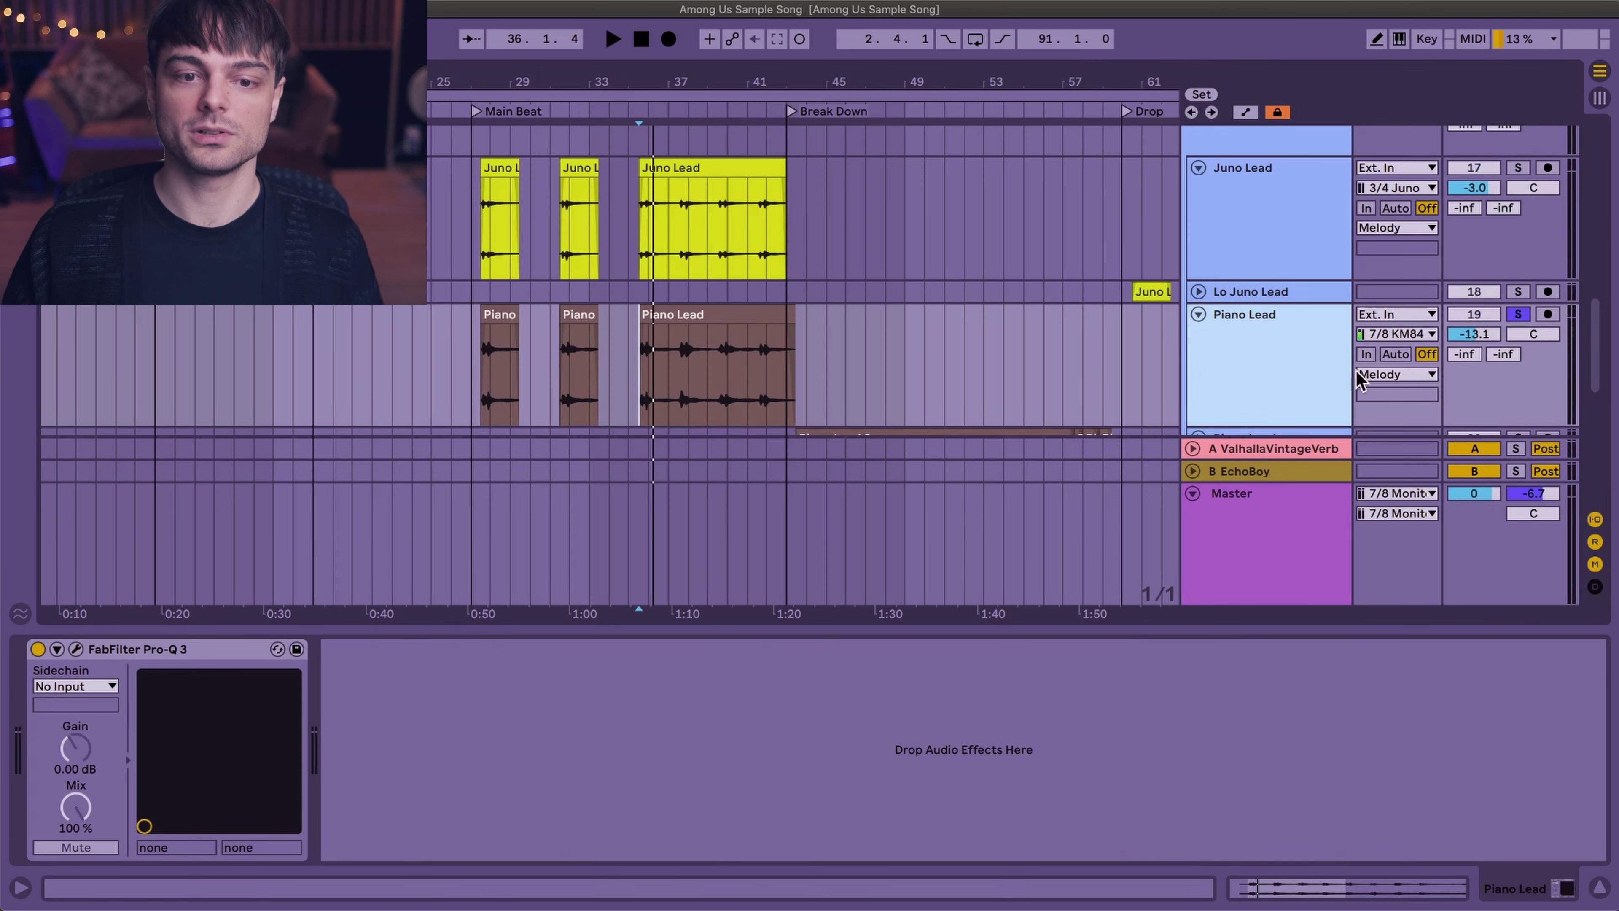
- Bring the whole song into view and select the first Piano Lead clip in the End section
{"action": "left_click_drag", "start_coordinate": [1043, 77], "coordinate": [716, 181]}
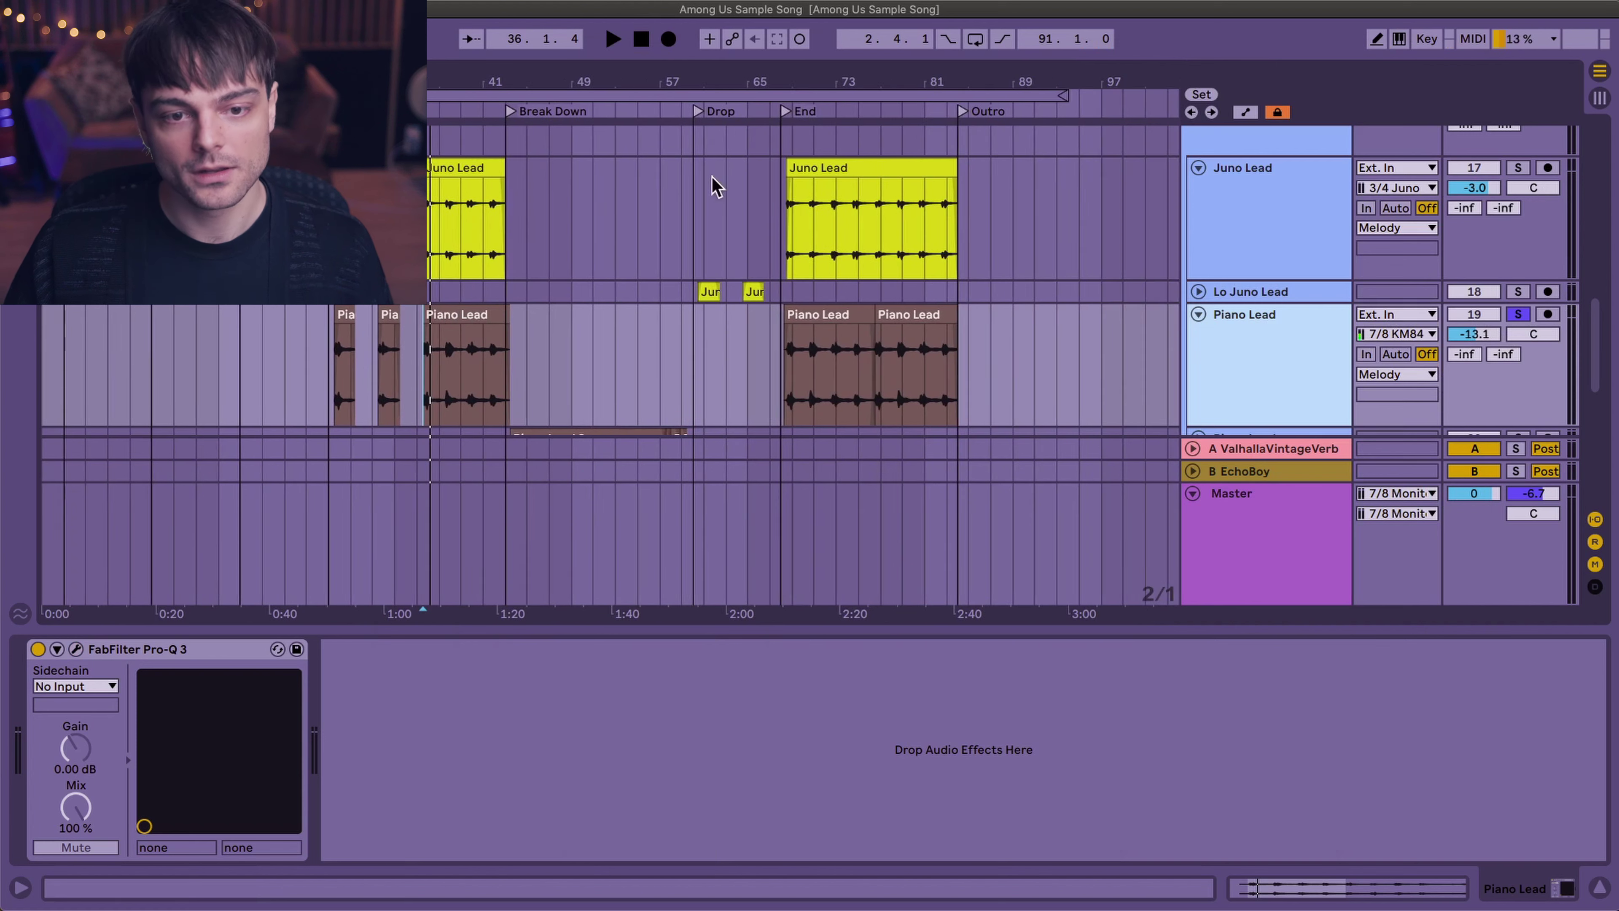
{"action": "left_click", "coordinate": [827, 338]}
{"action": "scroll", "coordinate": [1145, 333], "scroll_direction": "down", "scroll_amount": 2}
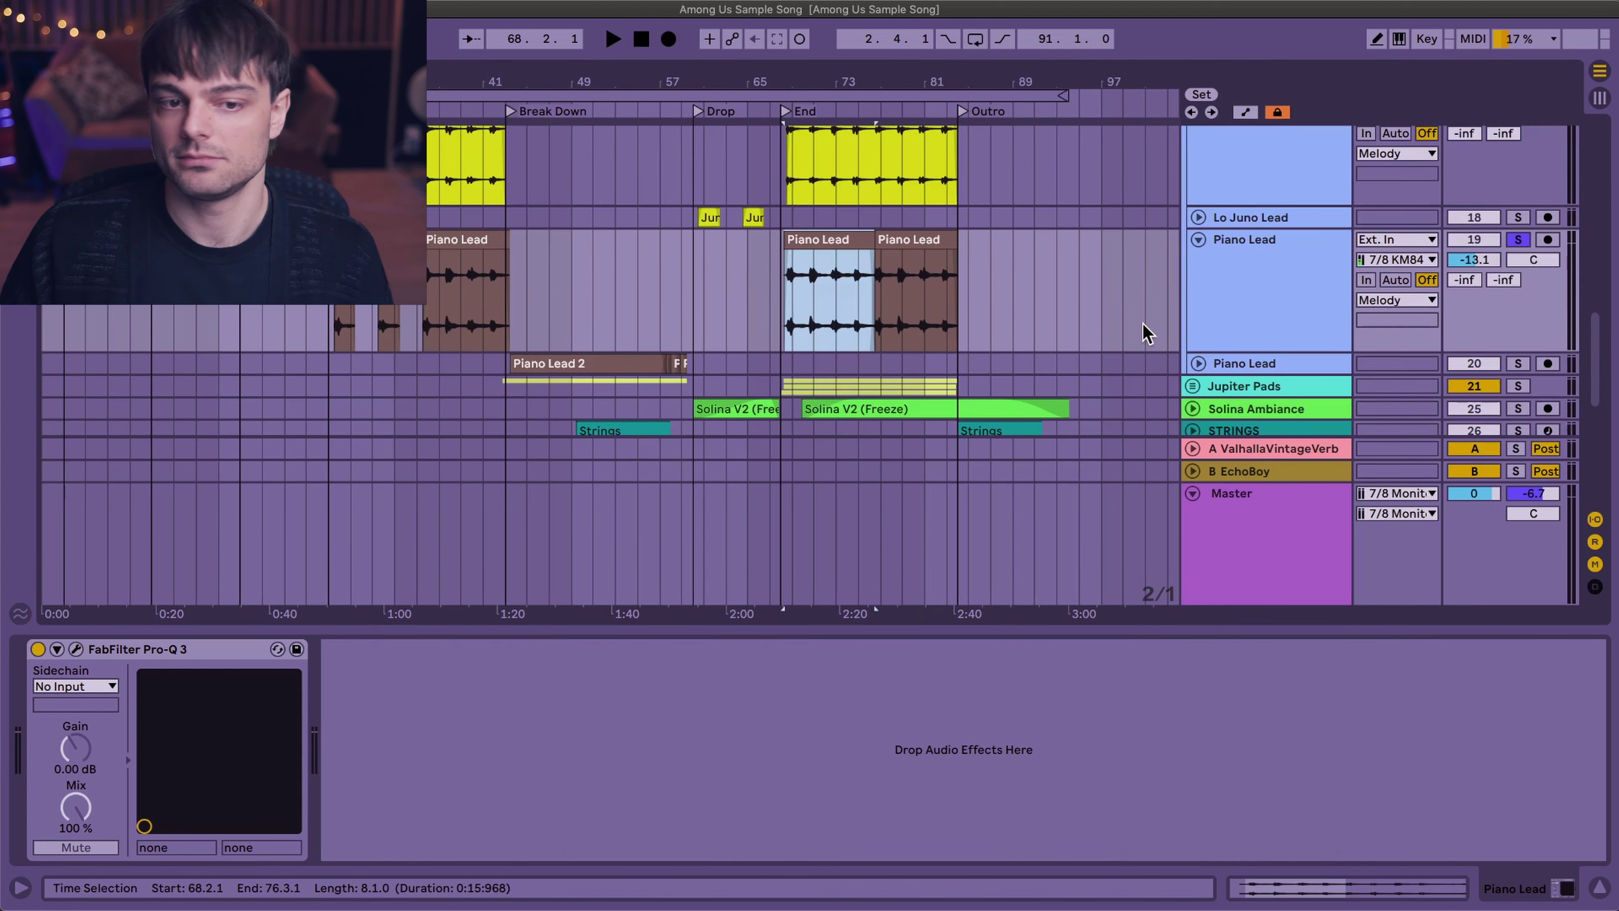
- Audition the second Piano Lead track from bar 43 in the Break Down, first soloed and again with the full mix
{"action": "scroll", "coordinate": [1406, 275], "scroll_direction": "down", "scroll_amount": 1}
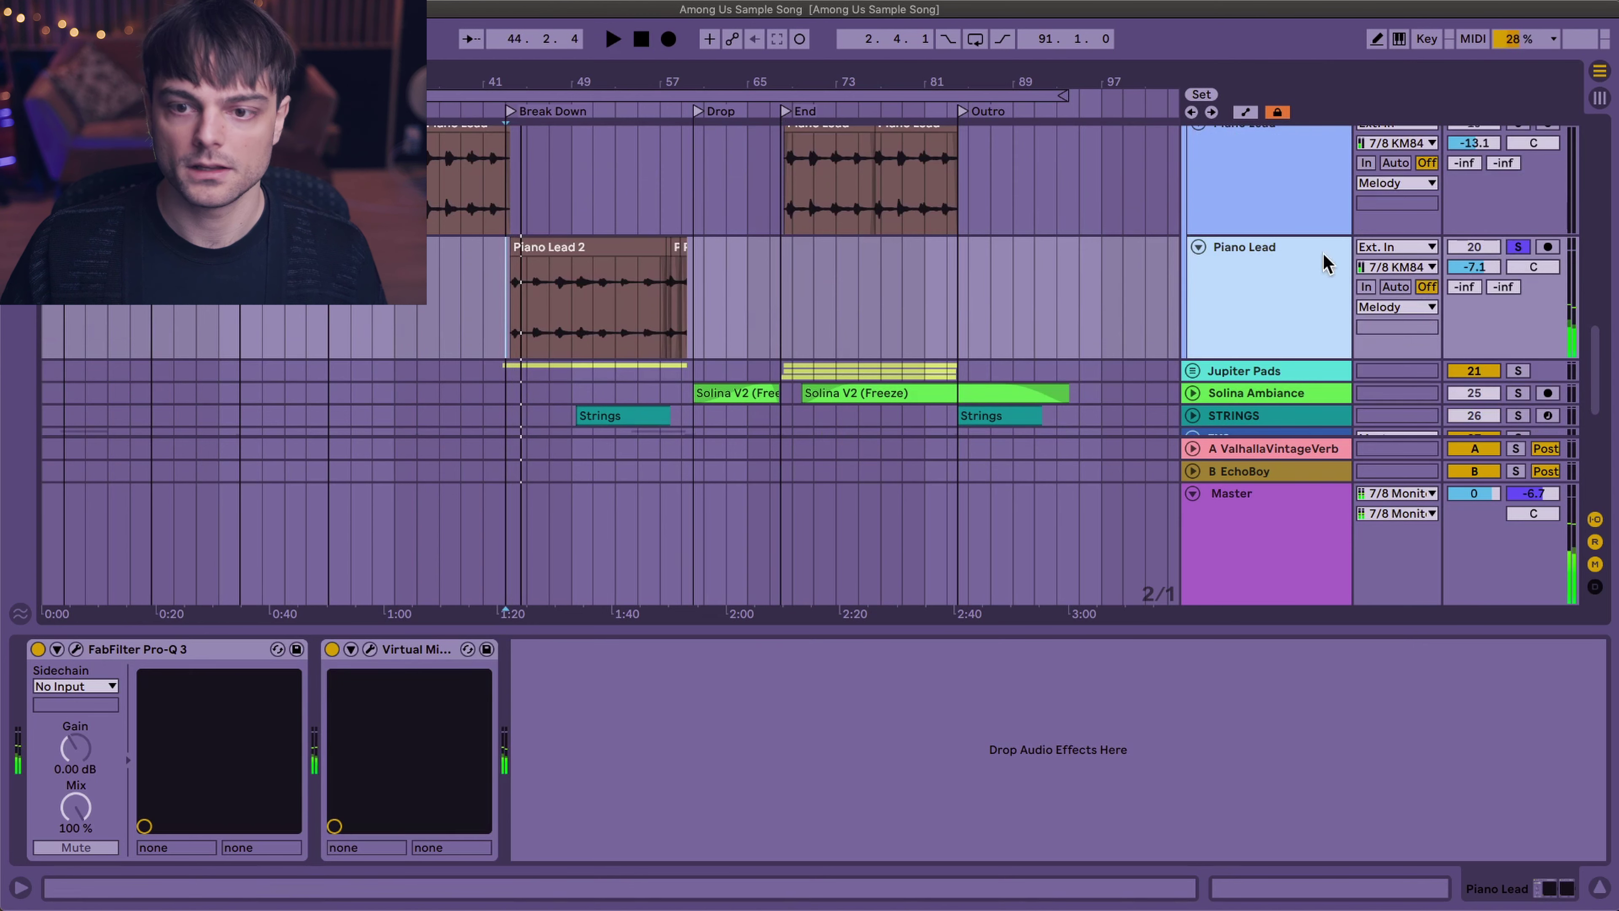
{"action": "key", "text": "space"}
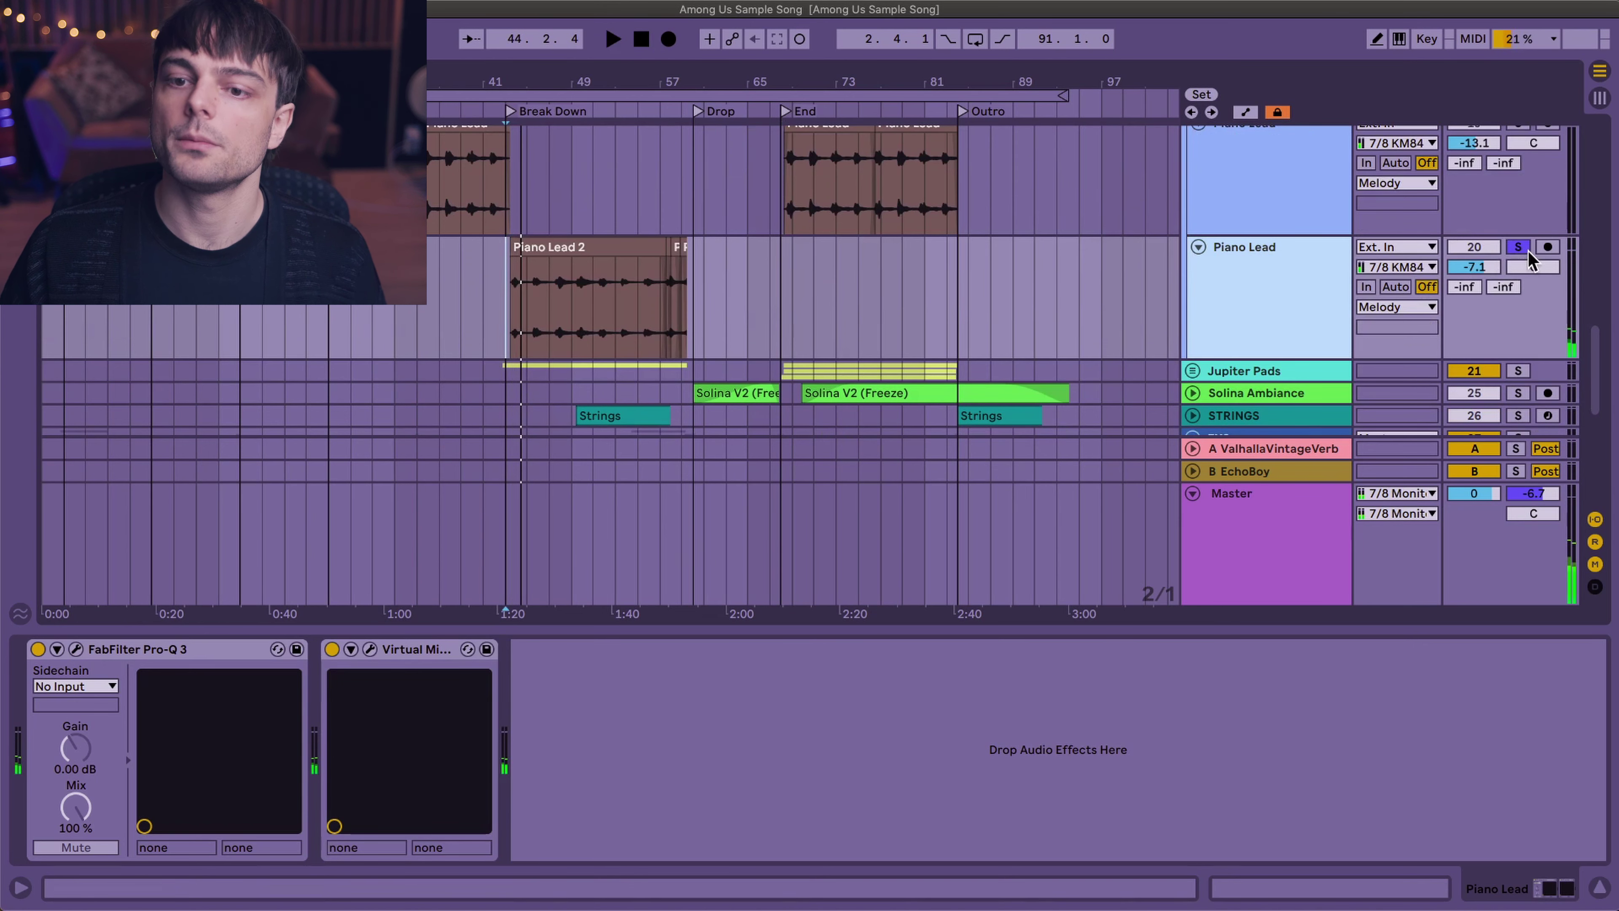
{"action": "left_click", "coordinate": [1517, 247]}
{"action": "key", "text": "space"}
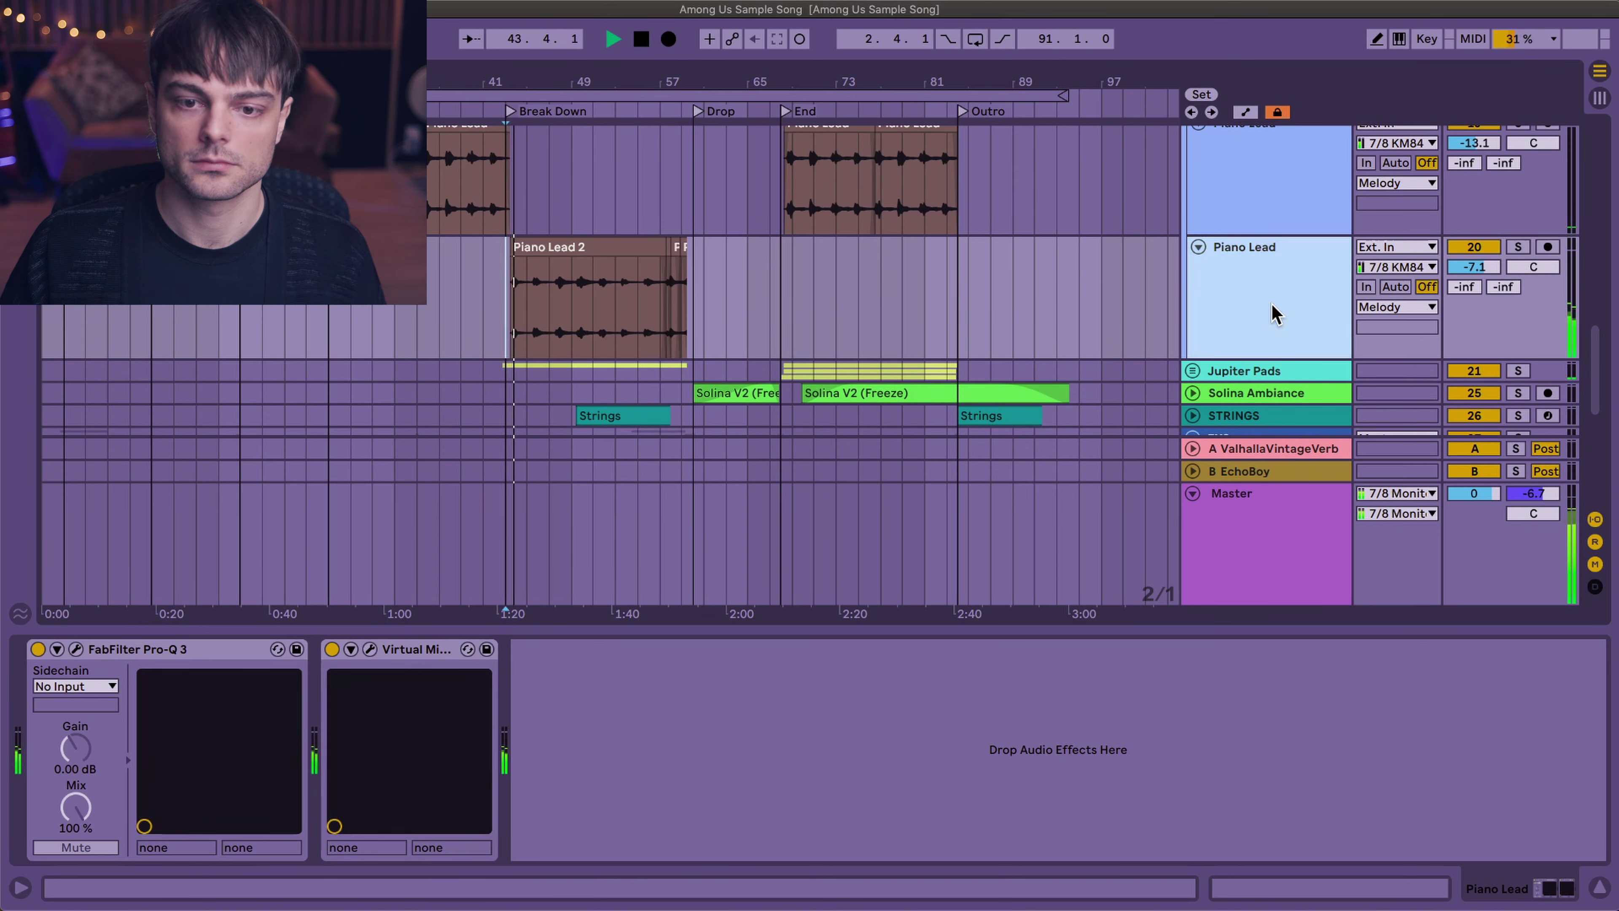
- Examine the second Piano Lead's Virtual Mix Rack with its FG-N and FG-401 modules, and its FabFilter Pro-Q 3 settings
{"action": "left_click", "coordinate": [370, 648]}
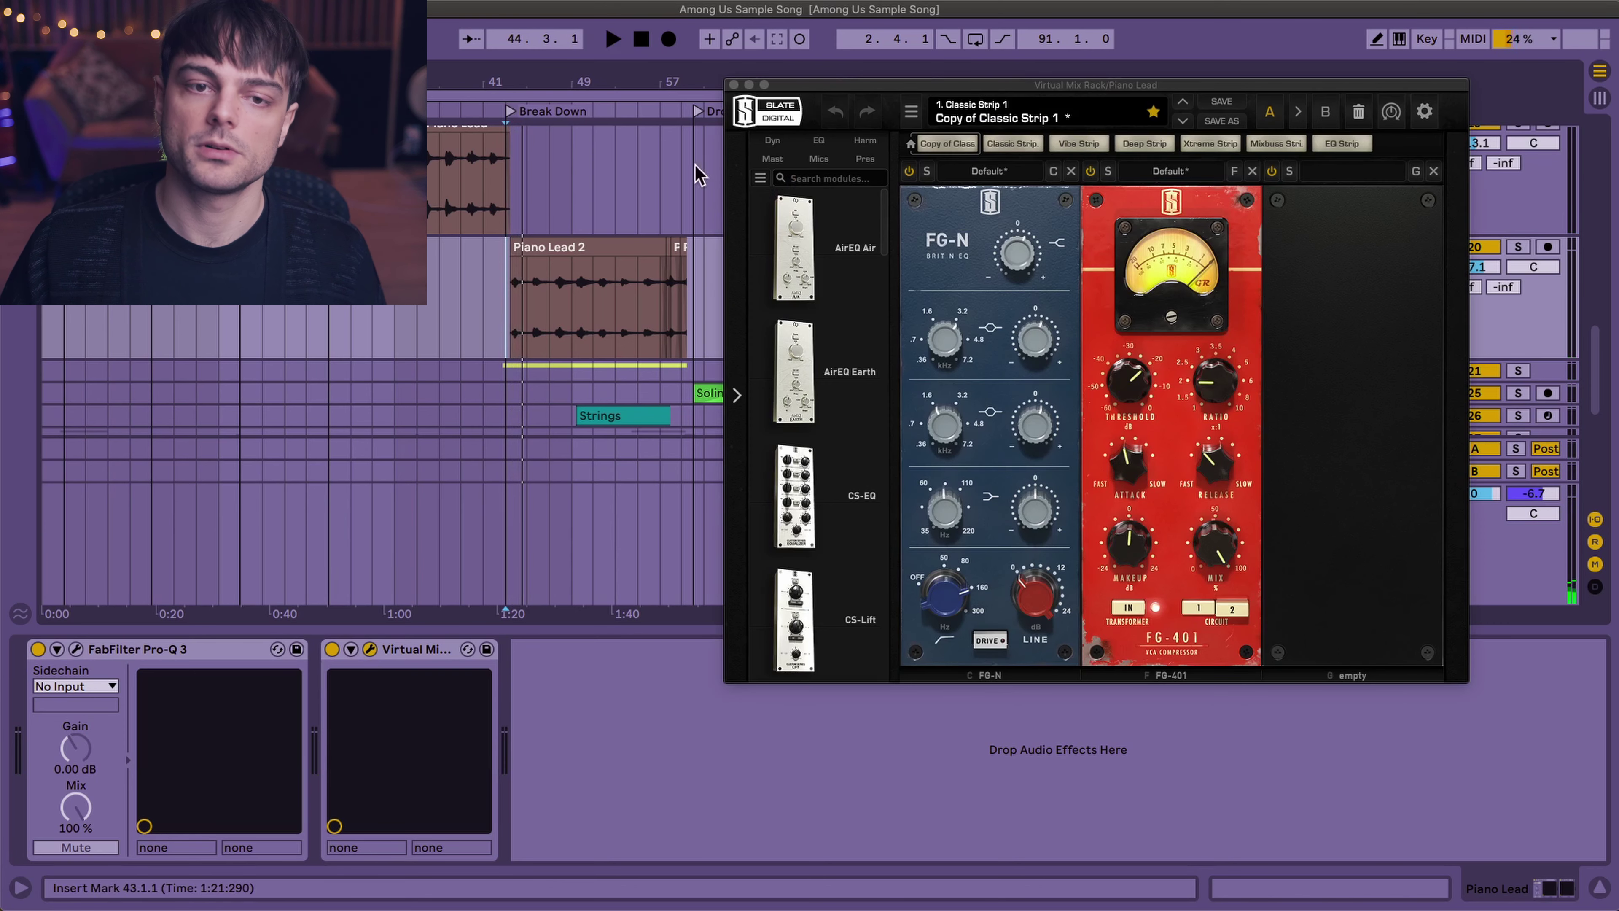
{"action": "left_click", "coordinate": [733, 84]}
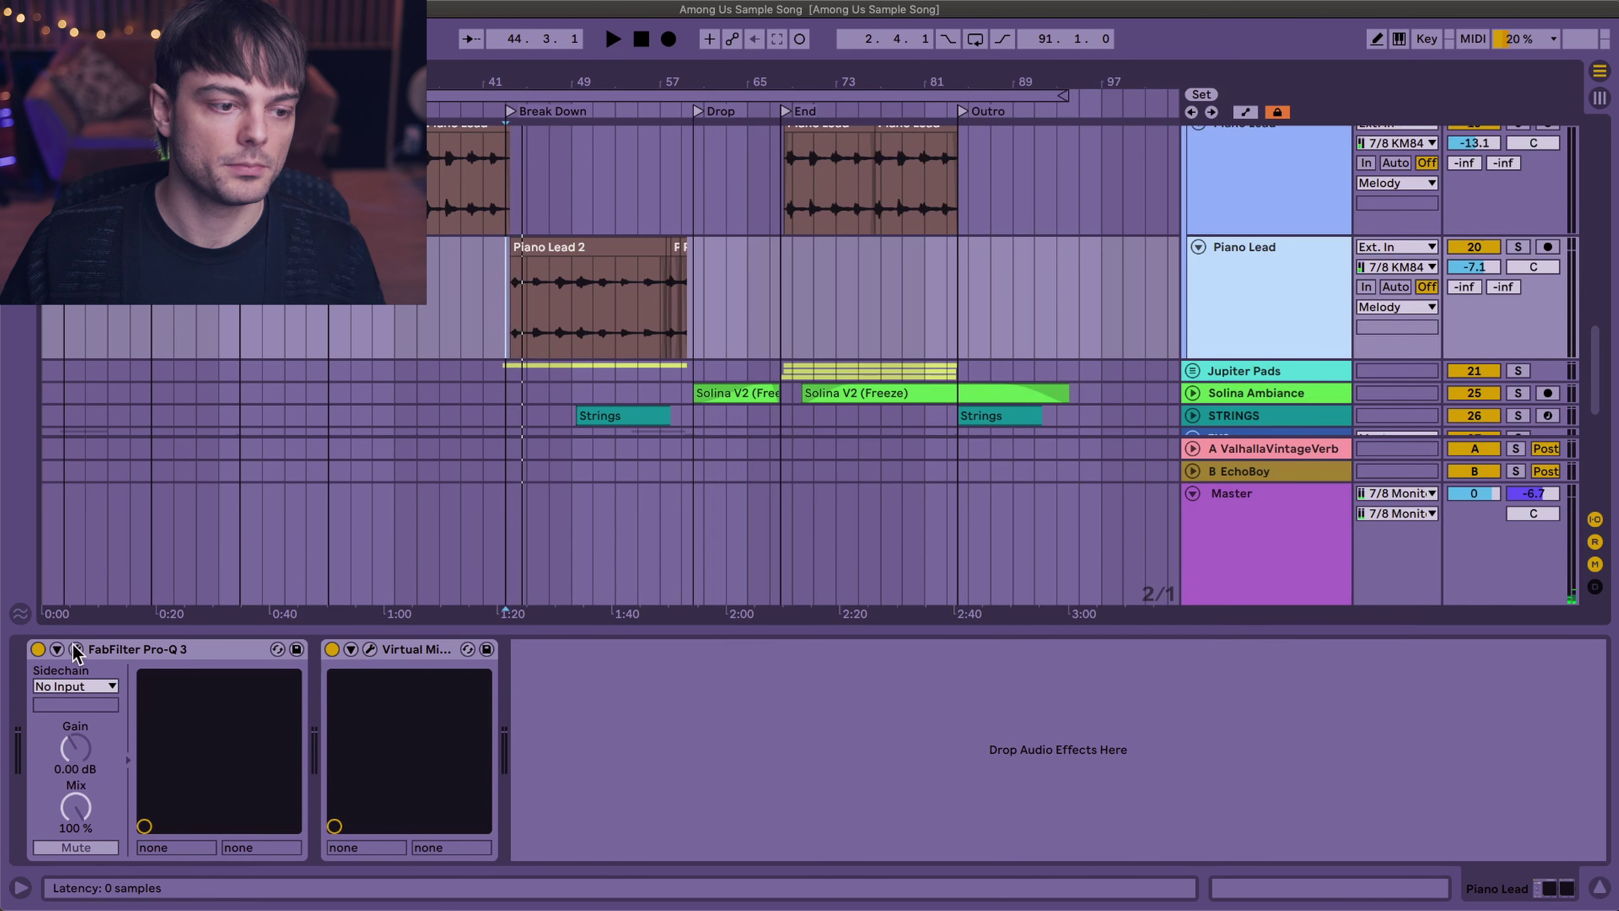
{"action": "left_click", "coordinate": [76, 648]}
{"action": "left_click_drag", "start_coordinate": [403, 288], "coordinate": [503, 120]}
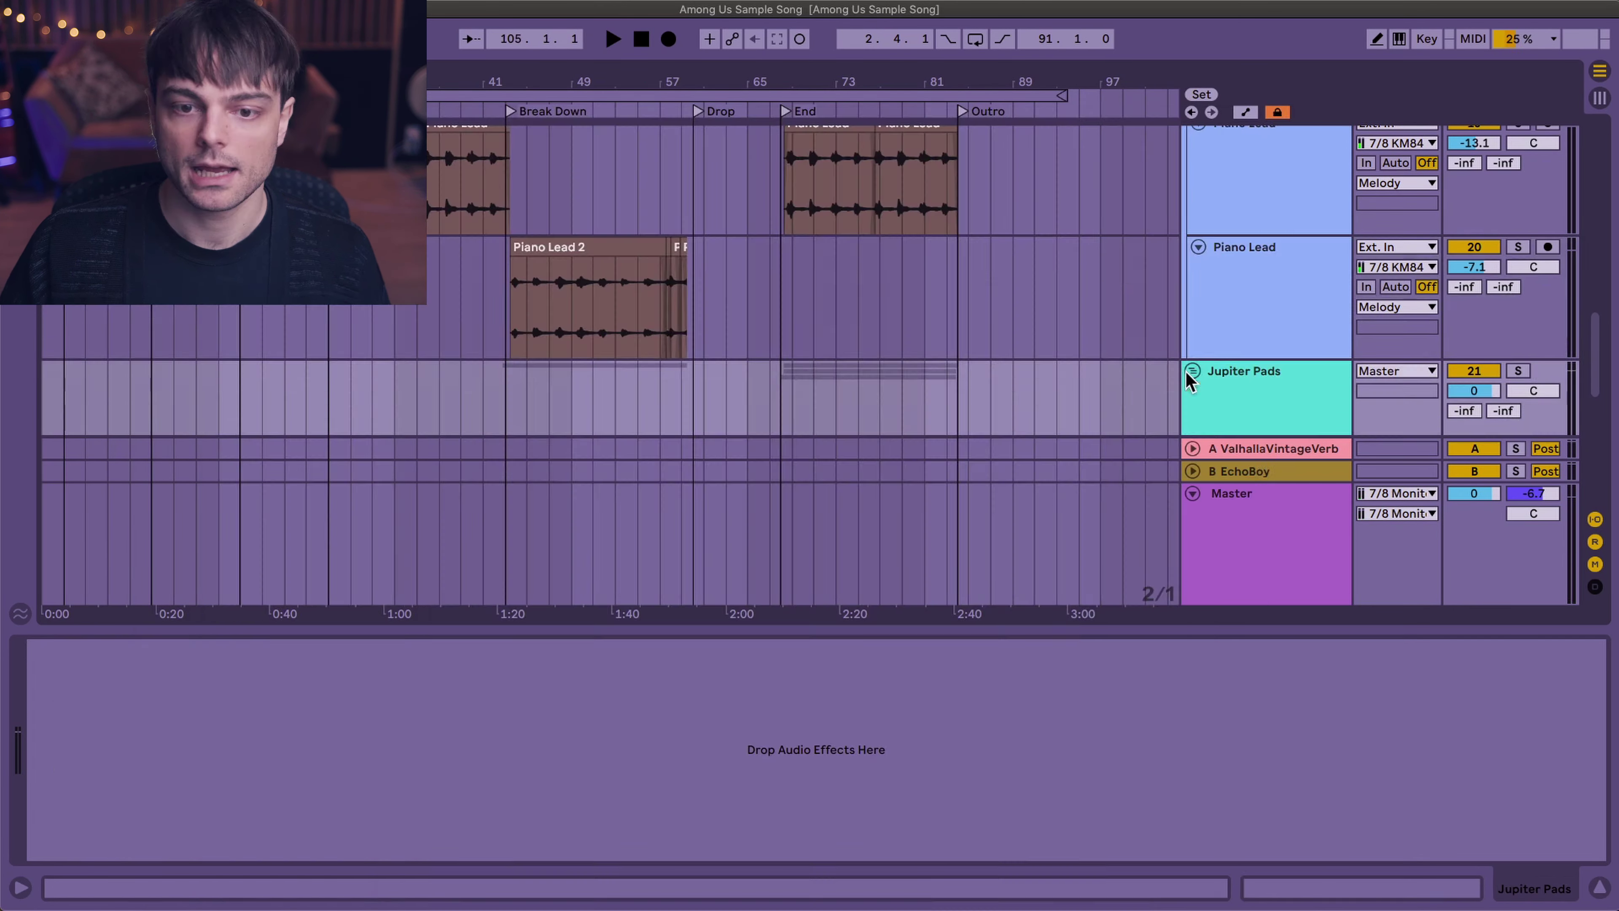
- Unfold the Jupiter Pads group, solo it, and set the playback position to bar 69 in the End section
{"action": "left_click", "coordinate": [1189, 372]}
{"action": "scroll", "coordinate": [1307, 210], "scroll_direction": "down", "scroll_amount": 1}
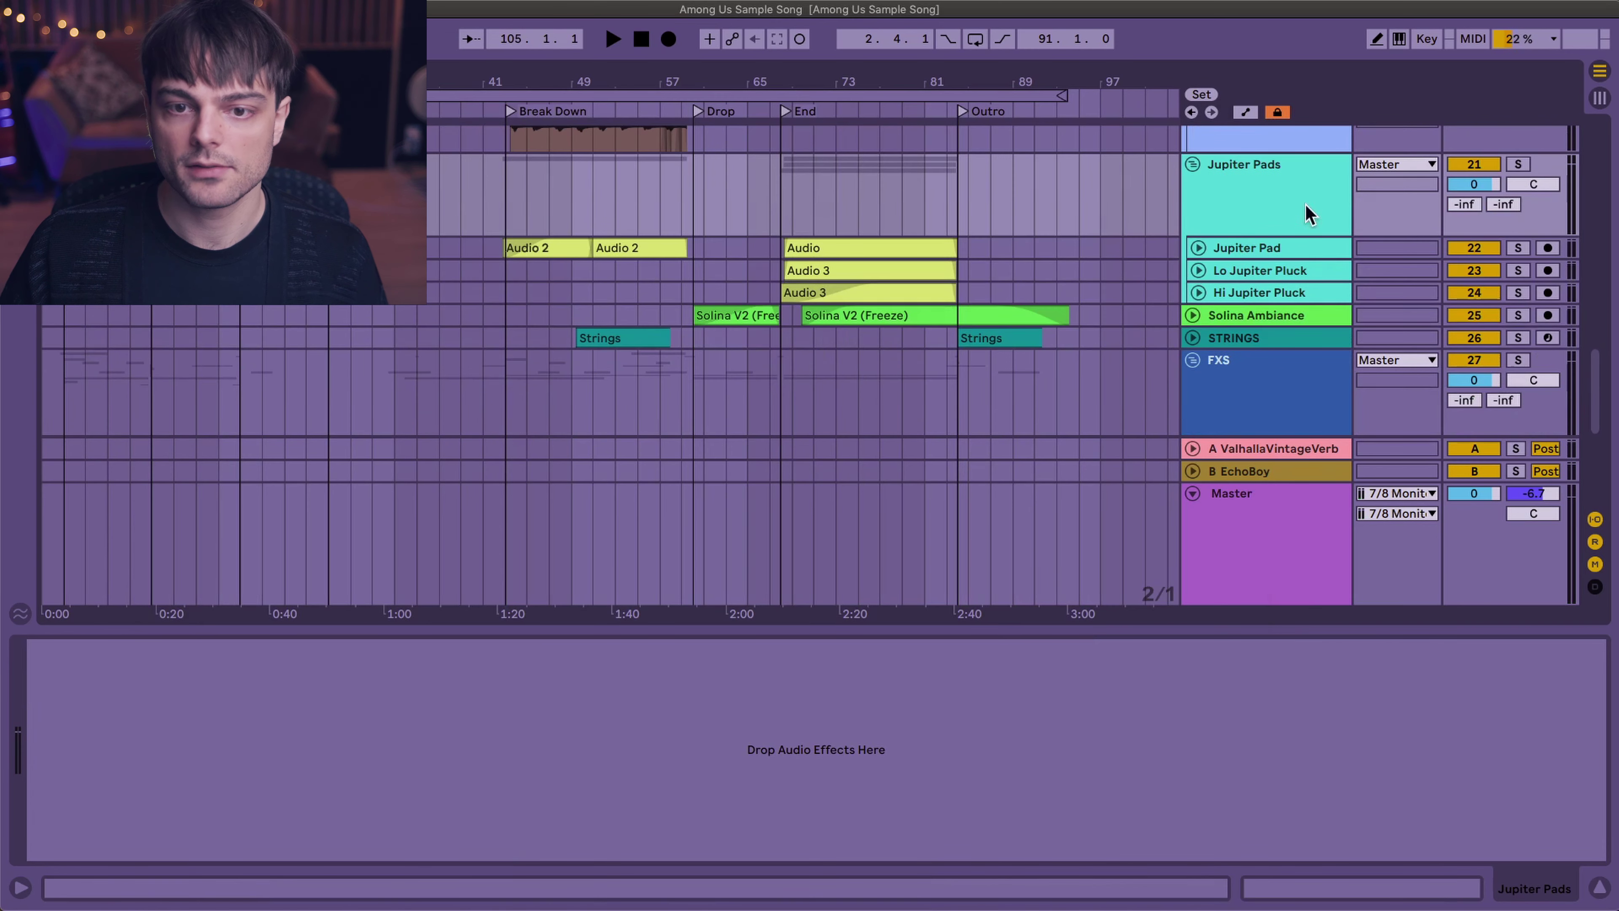
{"action": "left_click", "coordinate": [1517, 164]}
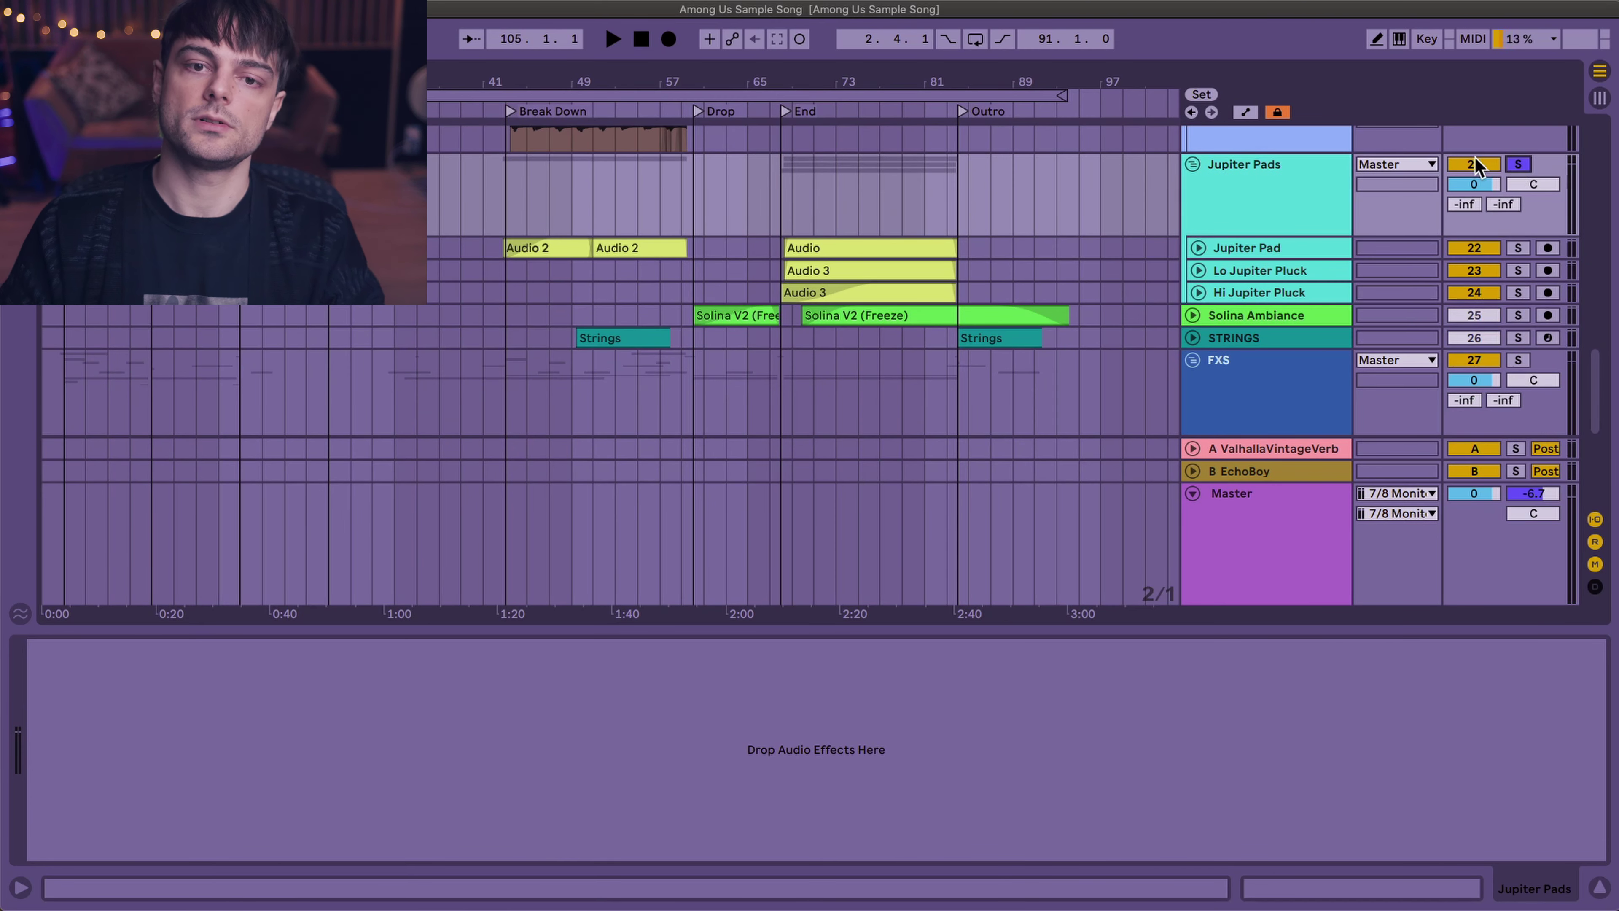
{"action": "left_click", "coordinate": [810, 182]}
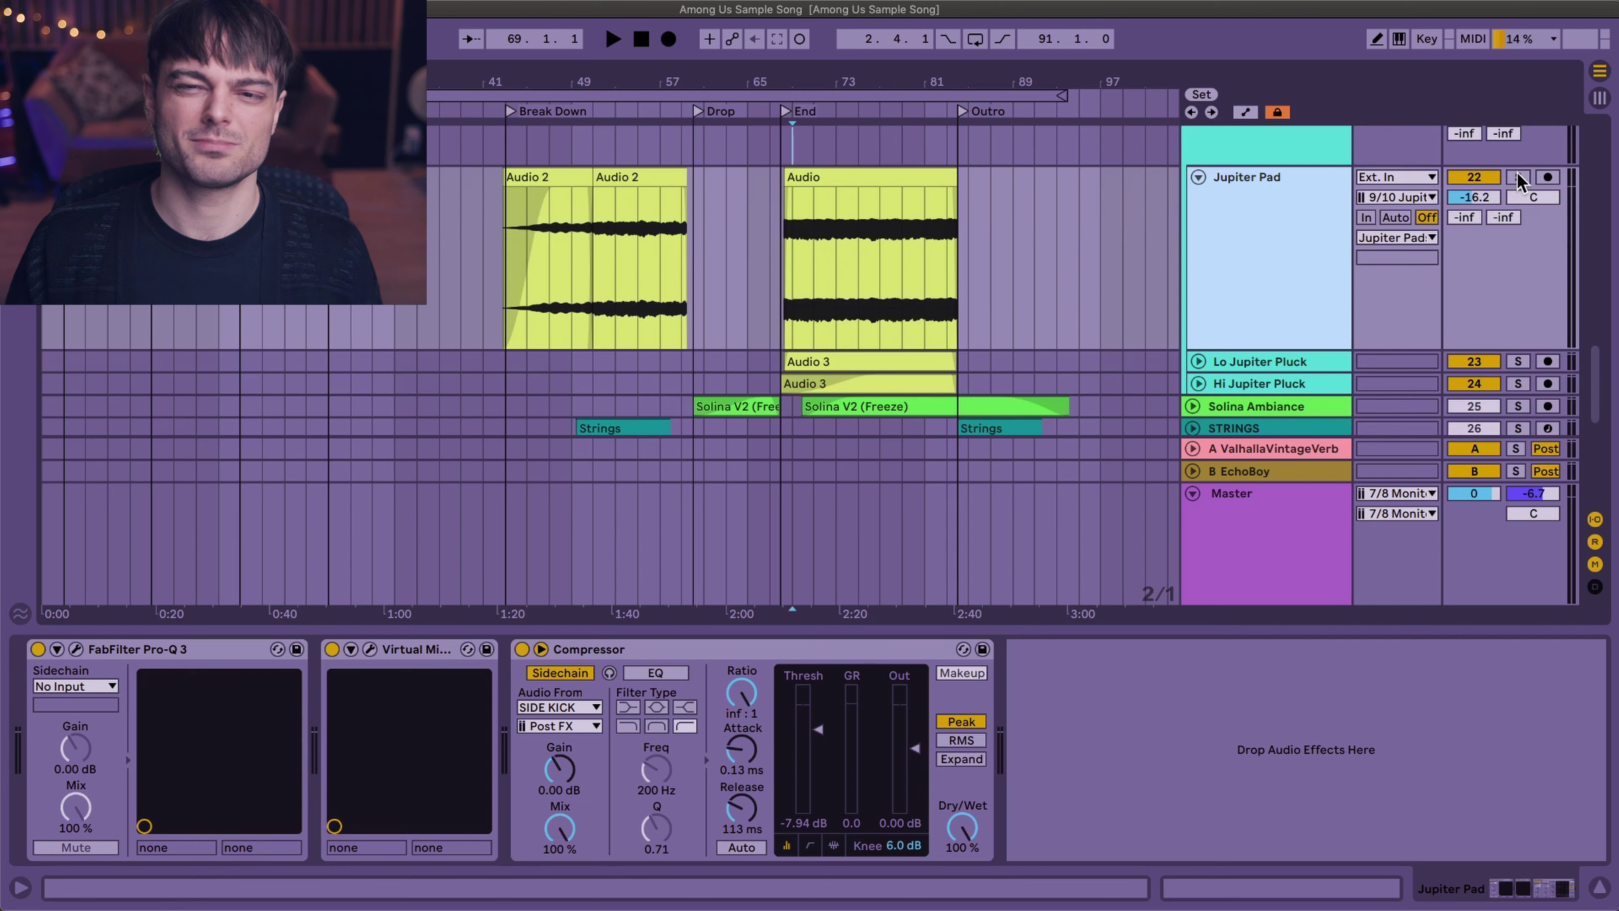
- Solo the Jupiter Pad track and audition it from bar 69 with its sidechained Compressor active
{"action": "left_click", "coordinate": [1518, 177]}
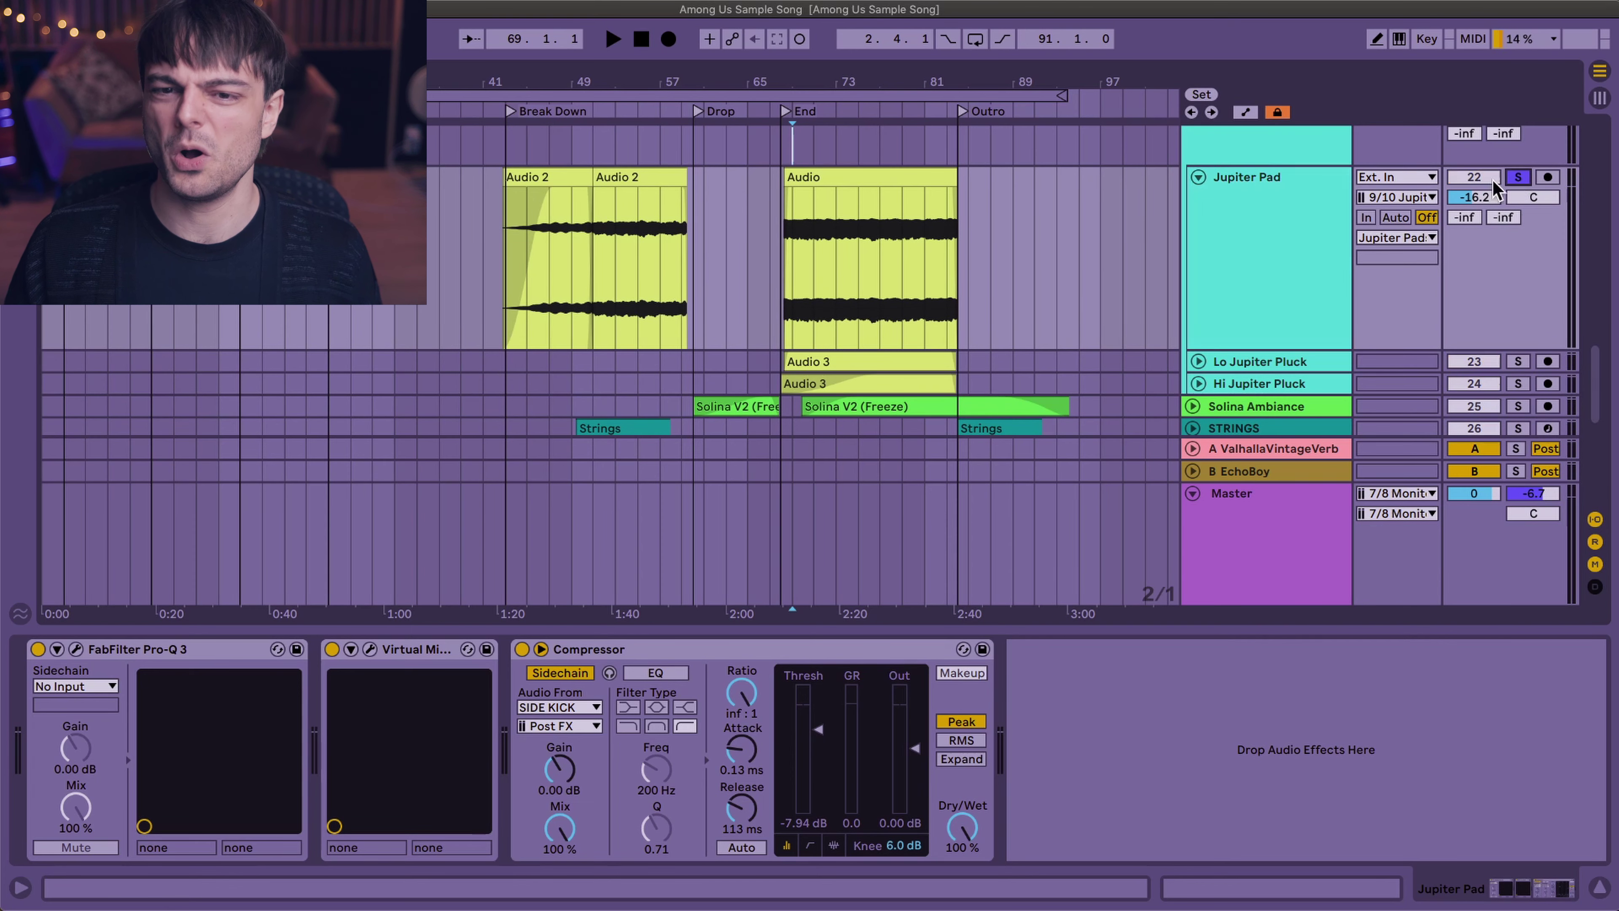
{"action": "scroll", "coordinate": [1108, 396], "scroll_direction": "up", "scroll_amount": 2}
{"action": "left_click", "coordinate": [1261, 306]}
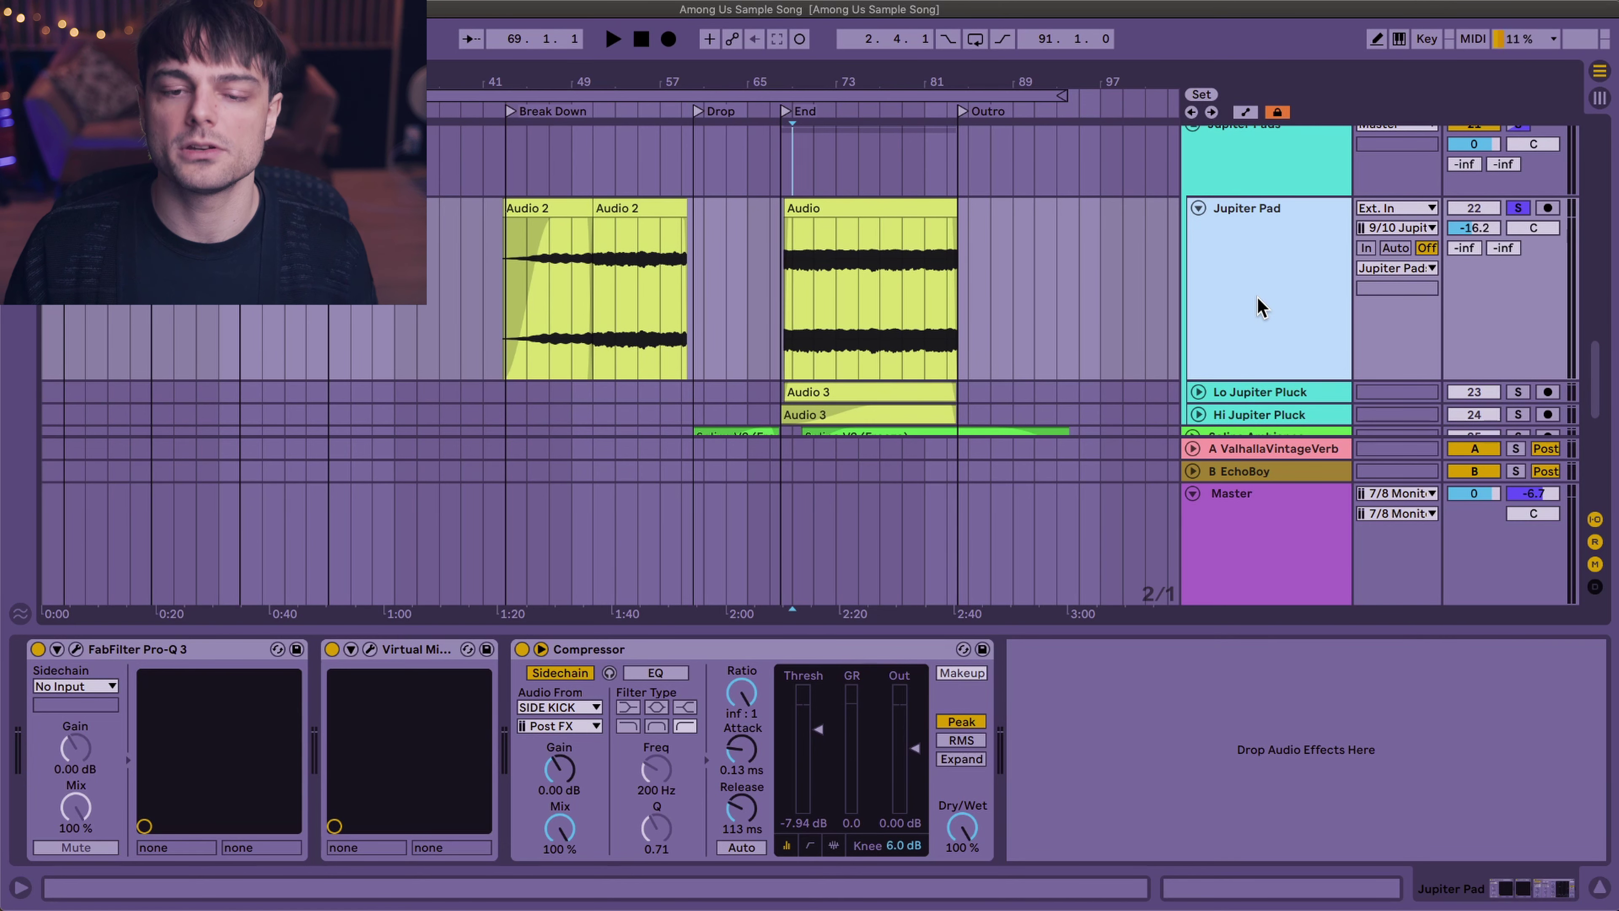
{"action": "key", "text": "space"}
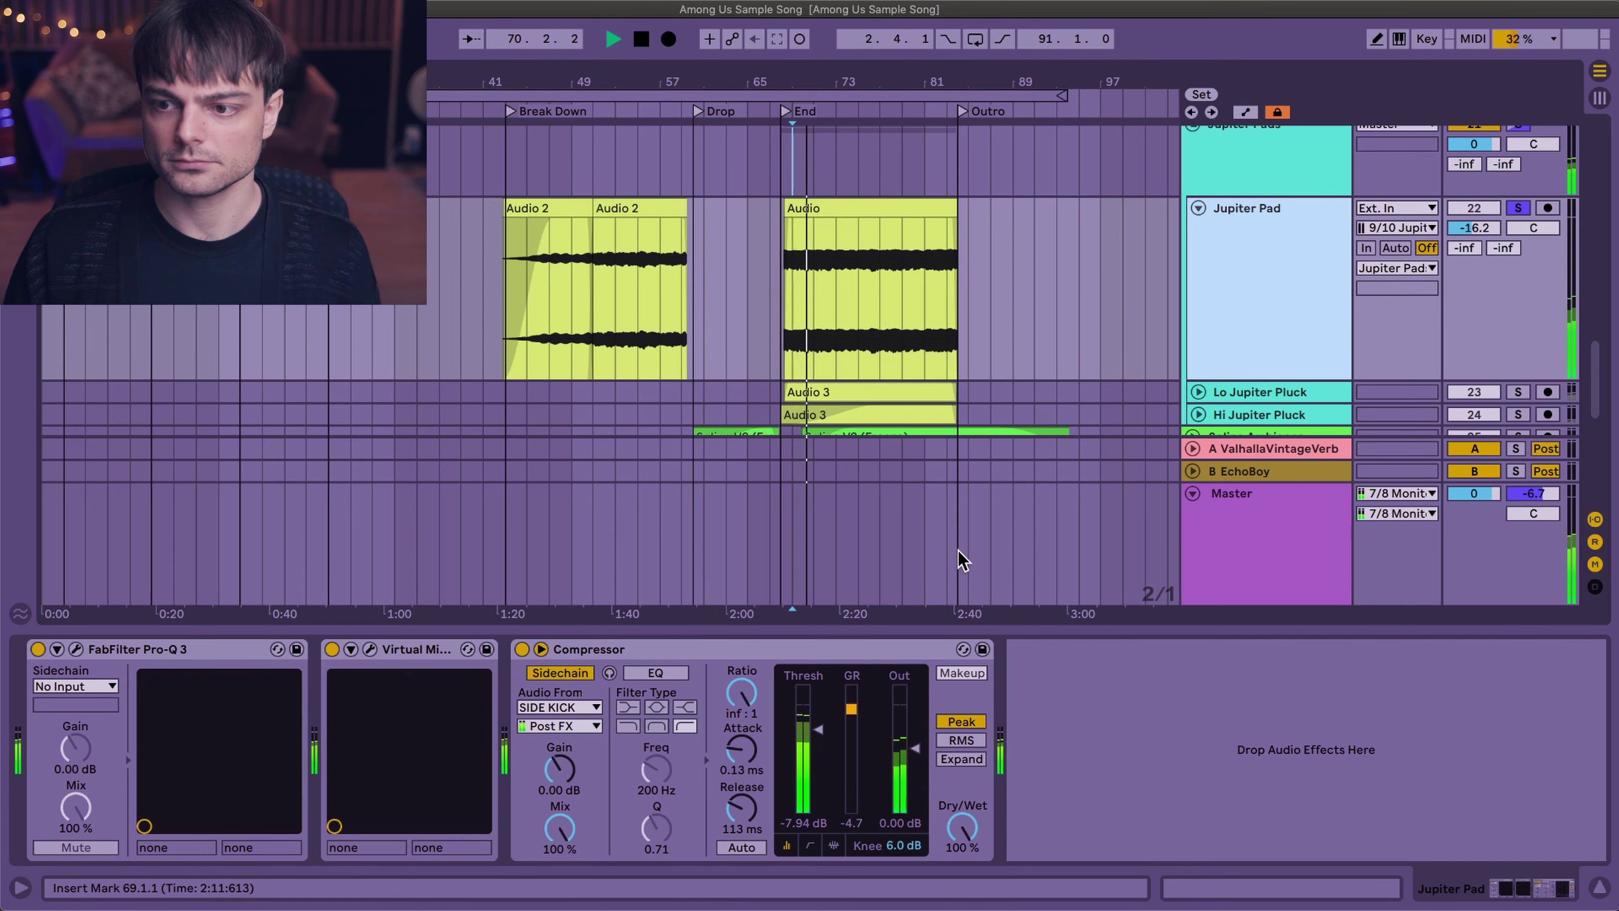
{"action": "scroll", "coordinate": [1236, 295], "scroll_direction": "down", "scroll_amount": 1}
{"action": "scroll", "coordinate": [1234, 299], "scroll_direction": "down", "scroll_amount": 1}
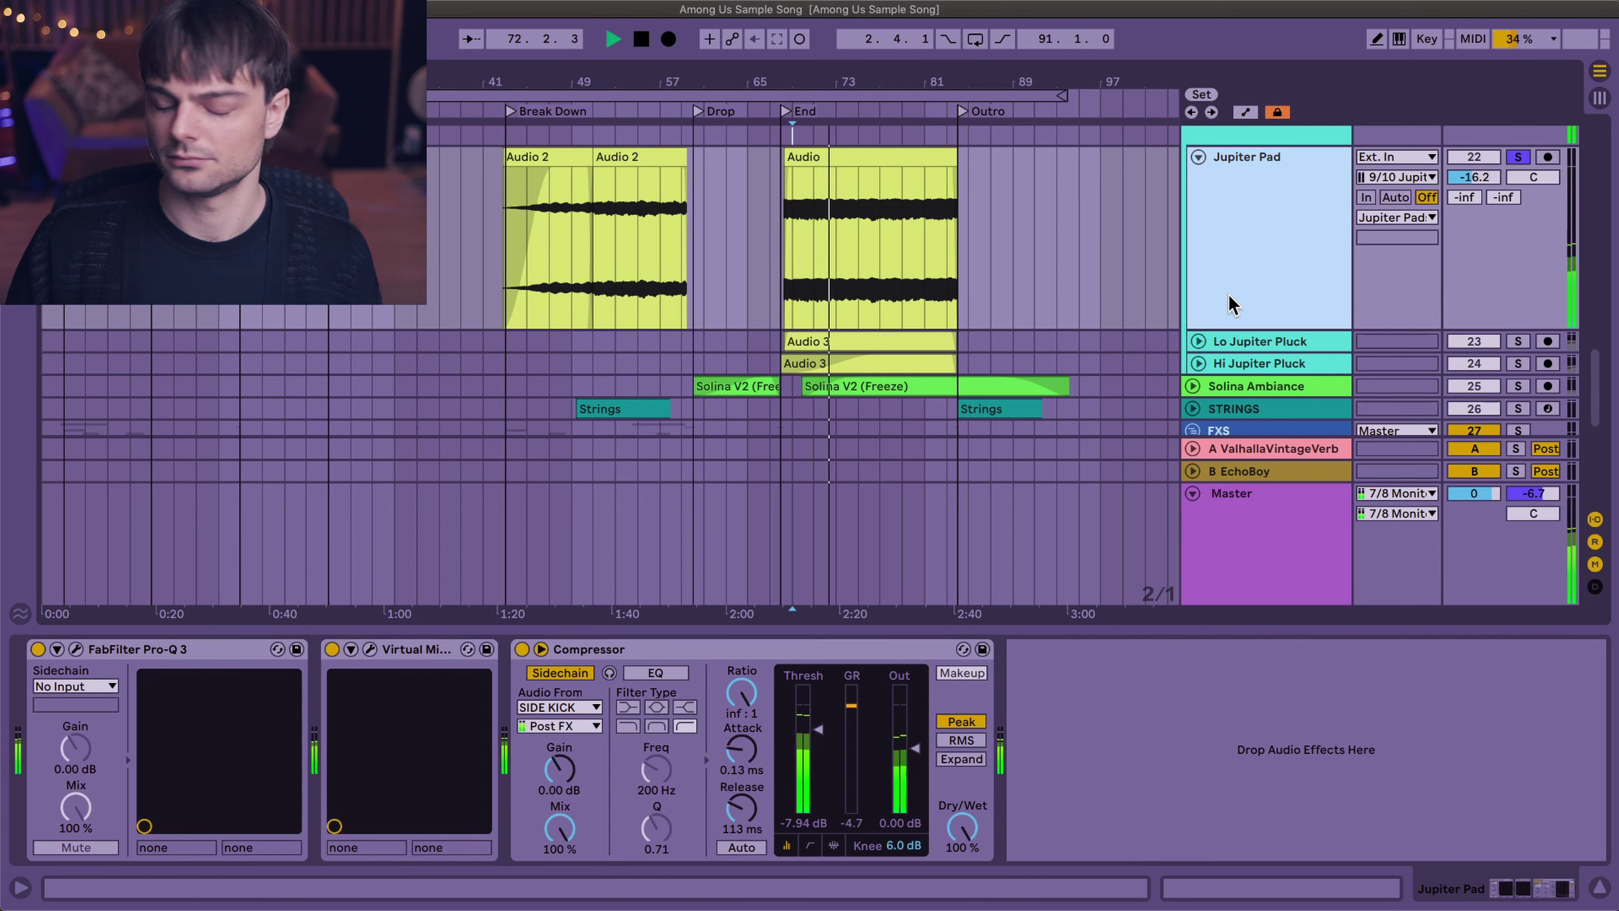
{"action": "key", "text": "space"}
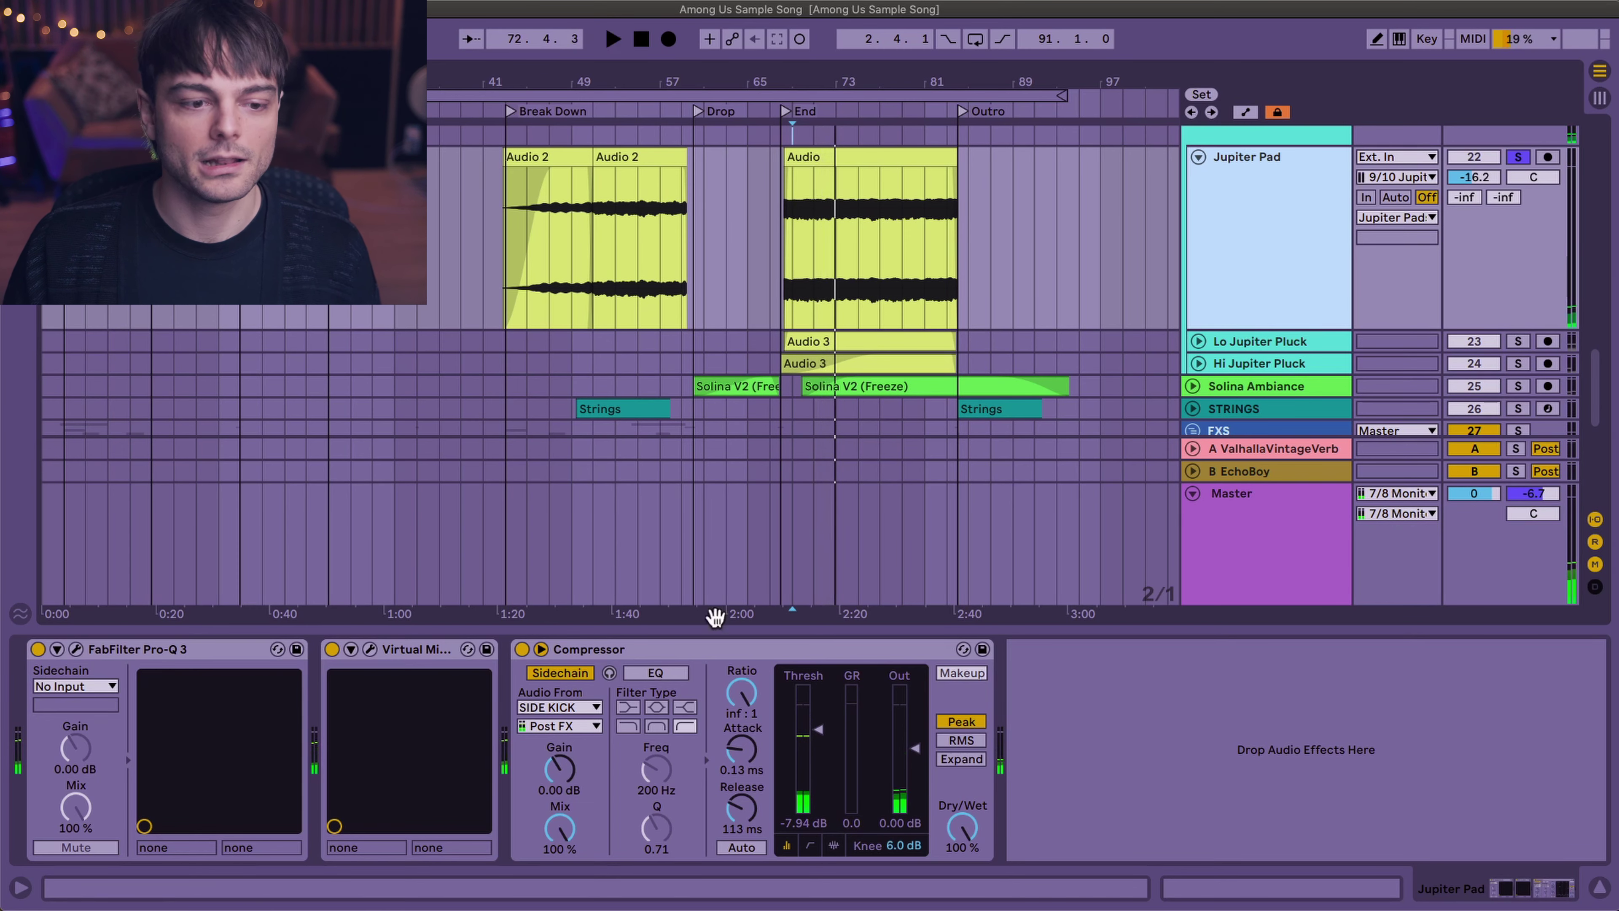
- Audition the Jupiter Pad with all three devices bypassed, re-enable them, and view its FabFilter Pro-Q 3 curve
{"action": "left_click", "coordinate": [649, 655]}
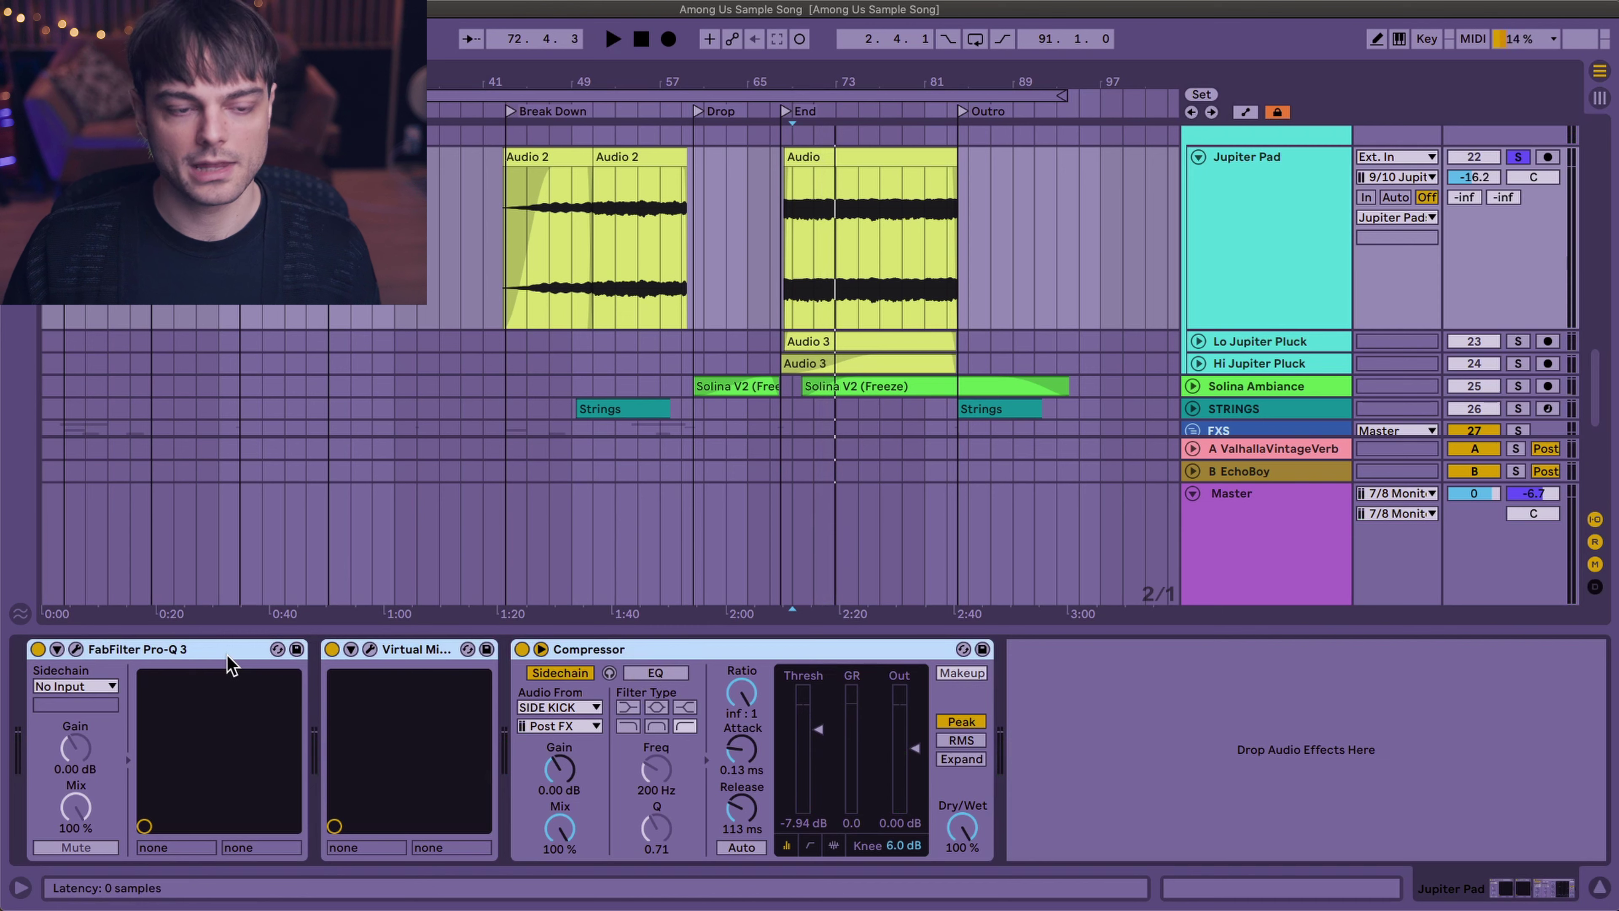
{"action": "key", "text": "ctrl+0"}
{"action": "key", "text": "space"}
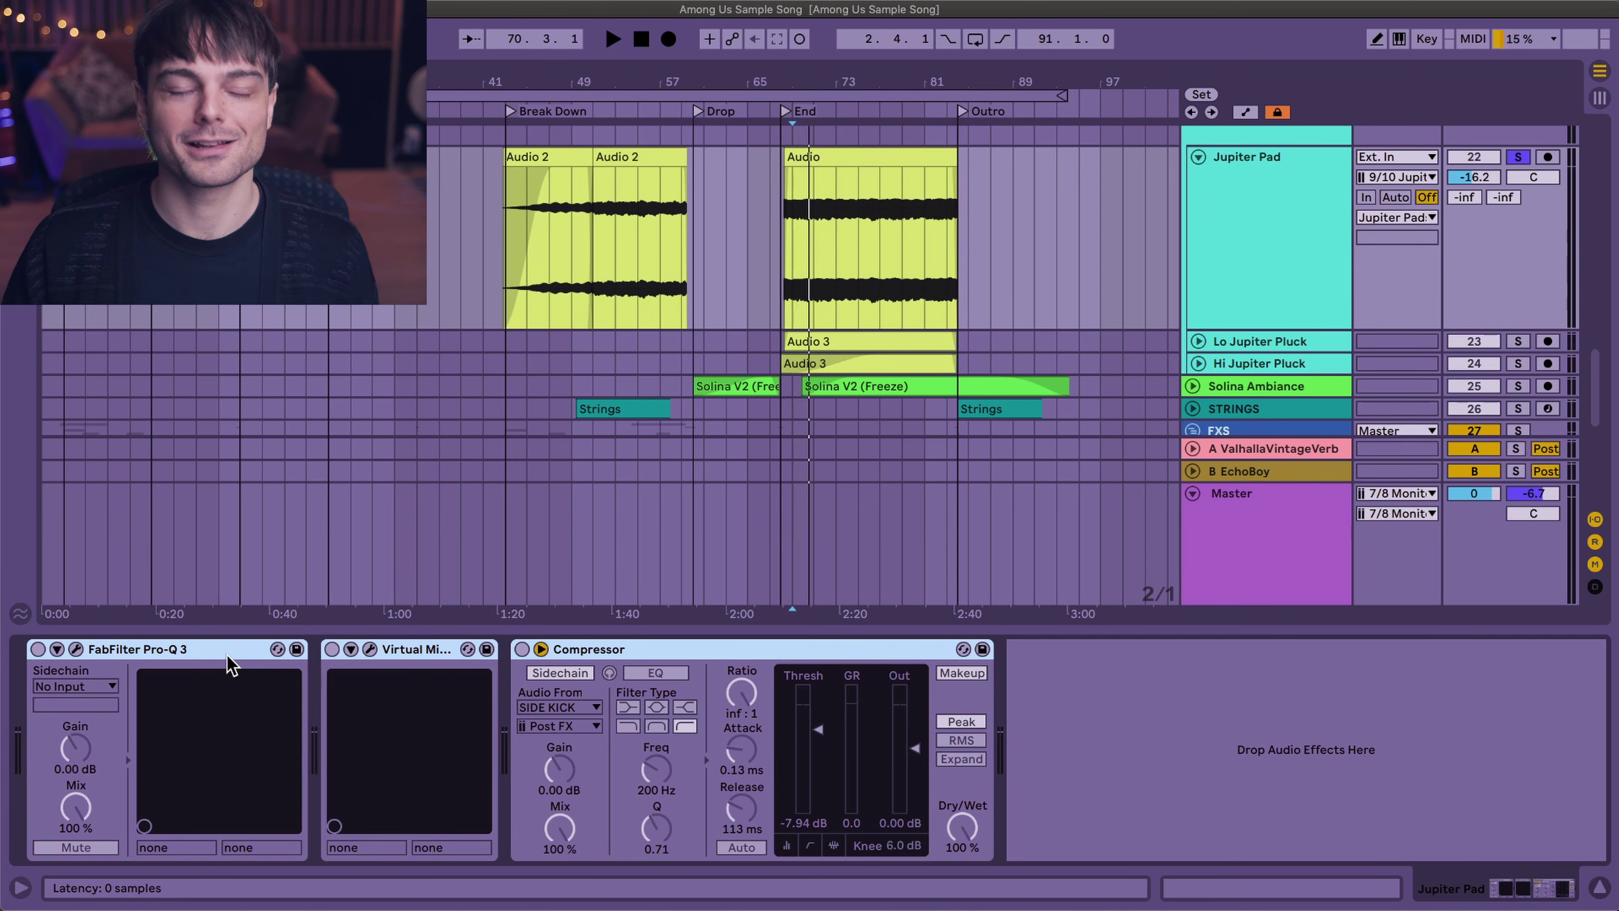
{"action": "key", "text": "ctrl+0"}
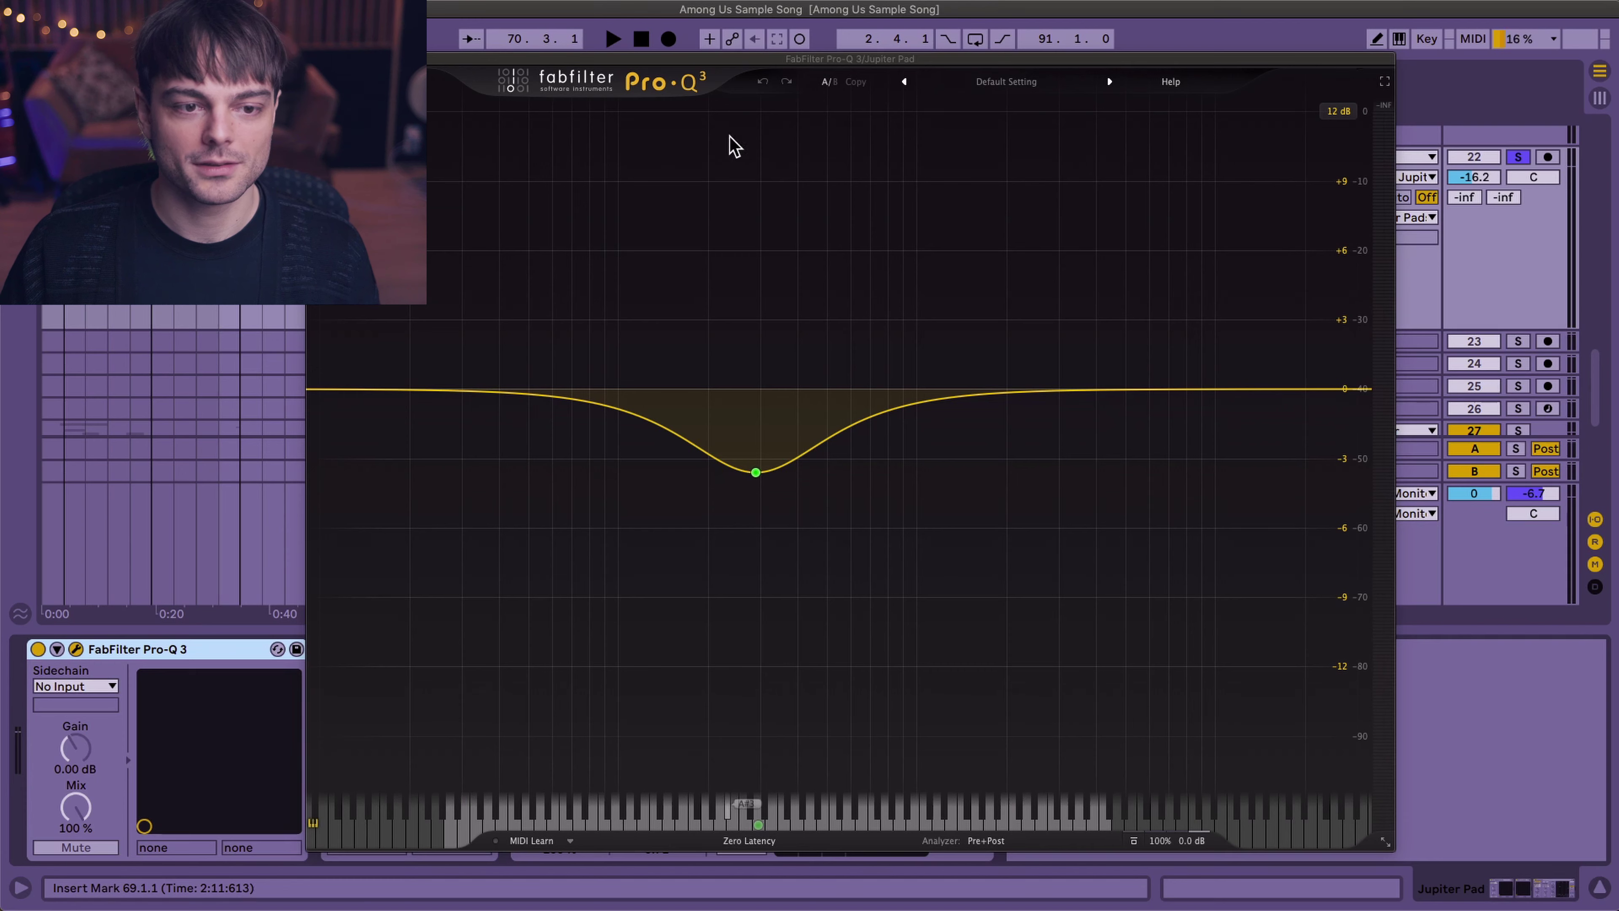
{"action": "key", "text": "super+alt+p"}
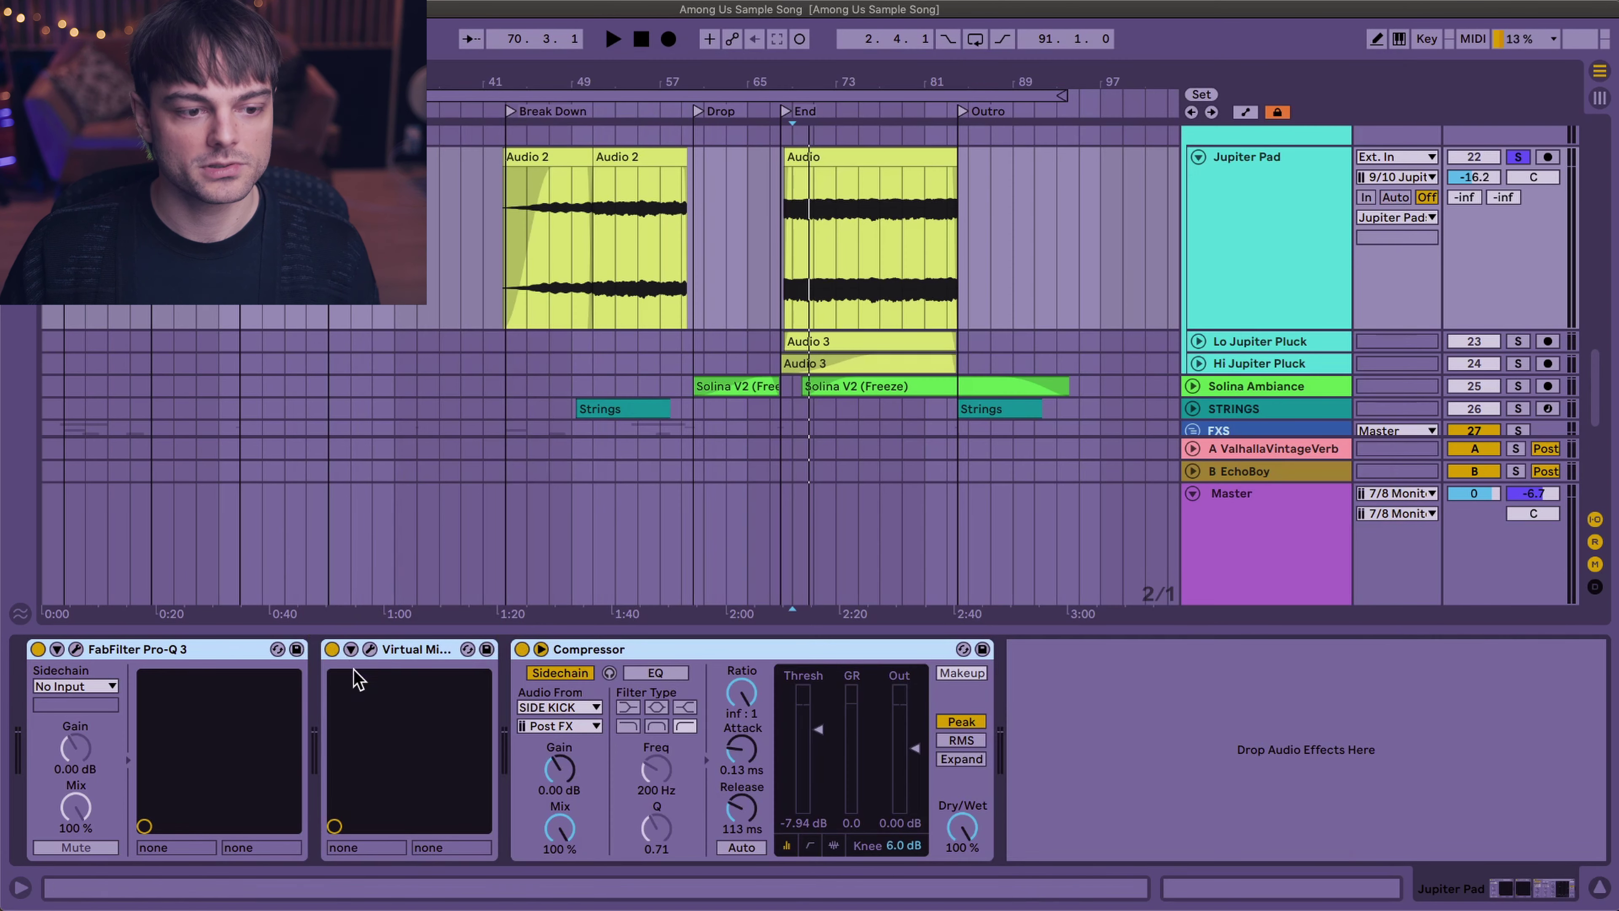
- View the FG-N module in the Jupiter Pad's Virtual Mix Rack, then close the plugin window
{"action": "left_click", "coordinate": [370, 649]}
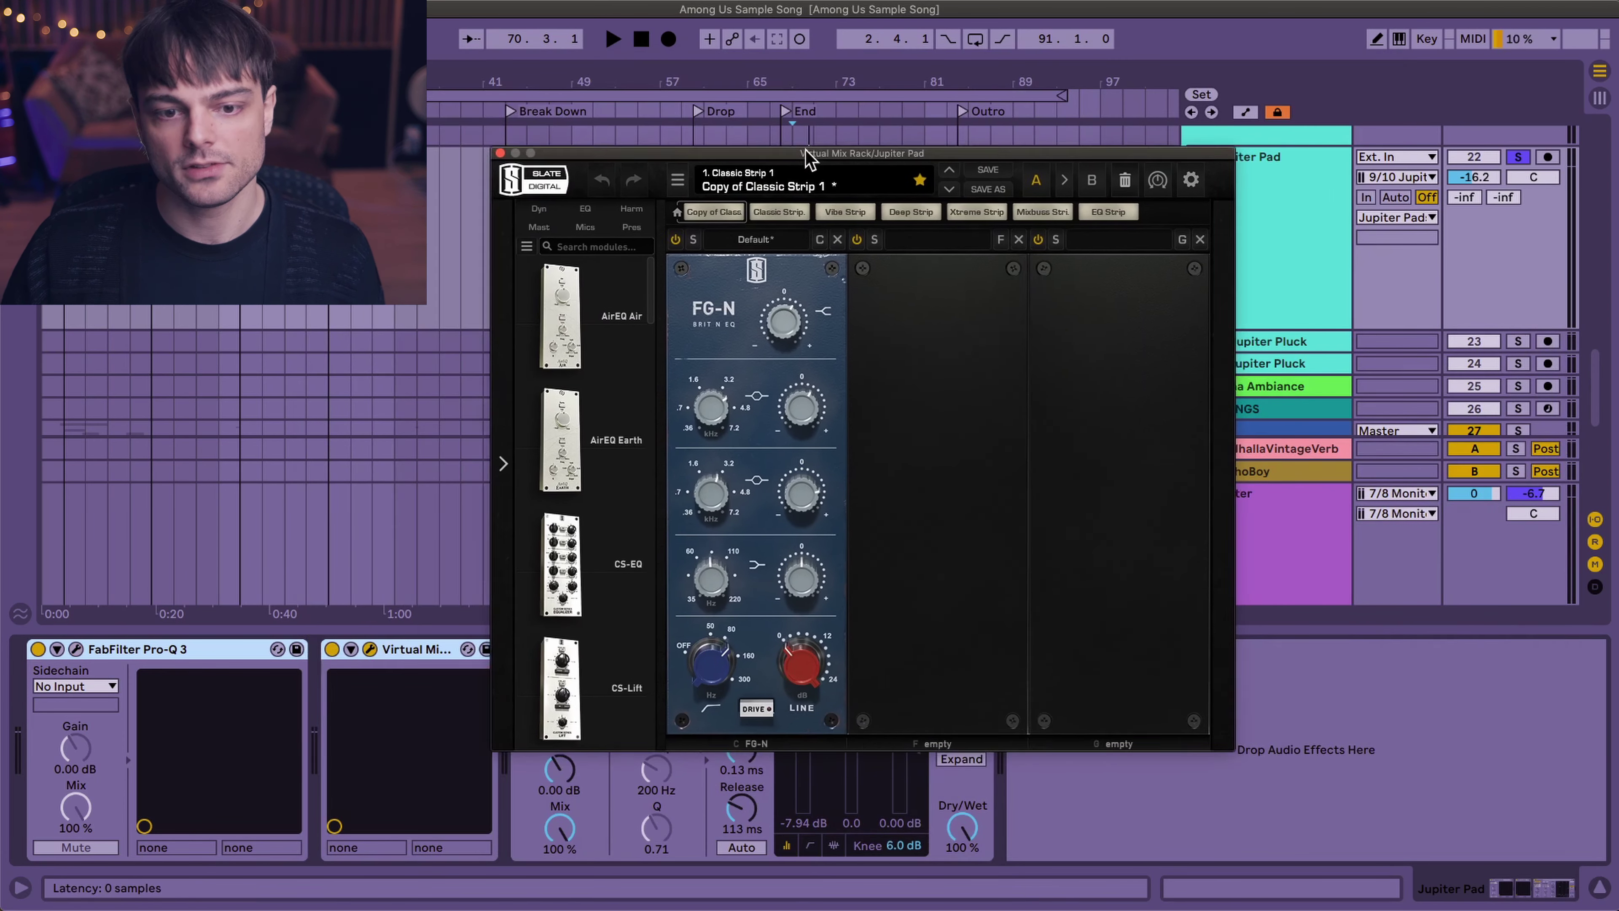
{"action": "left_click", "coordinate": [1340, 254]}
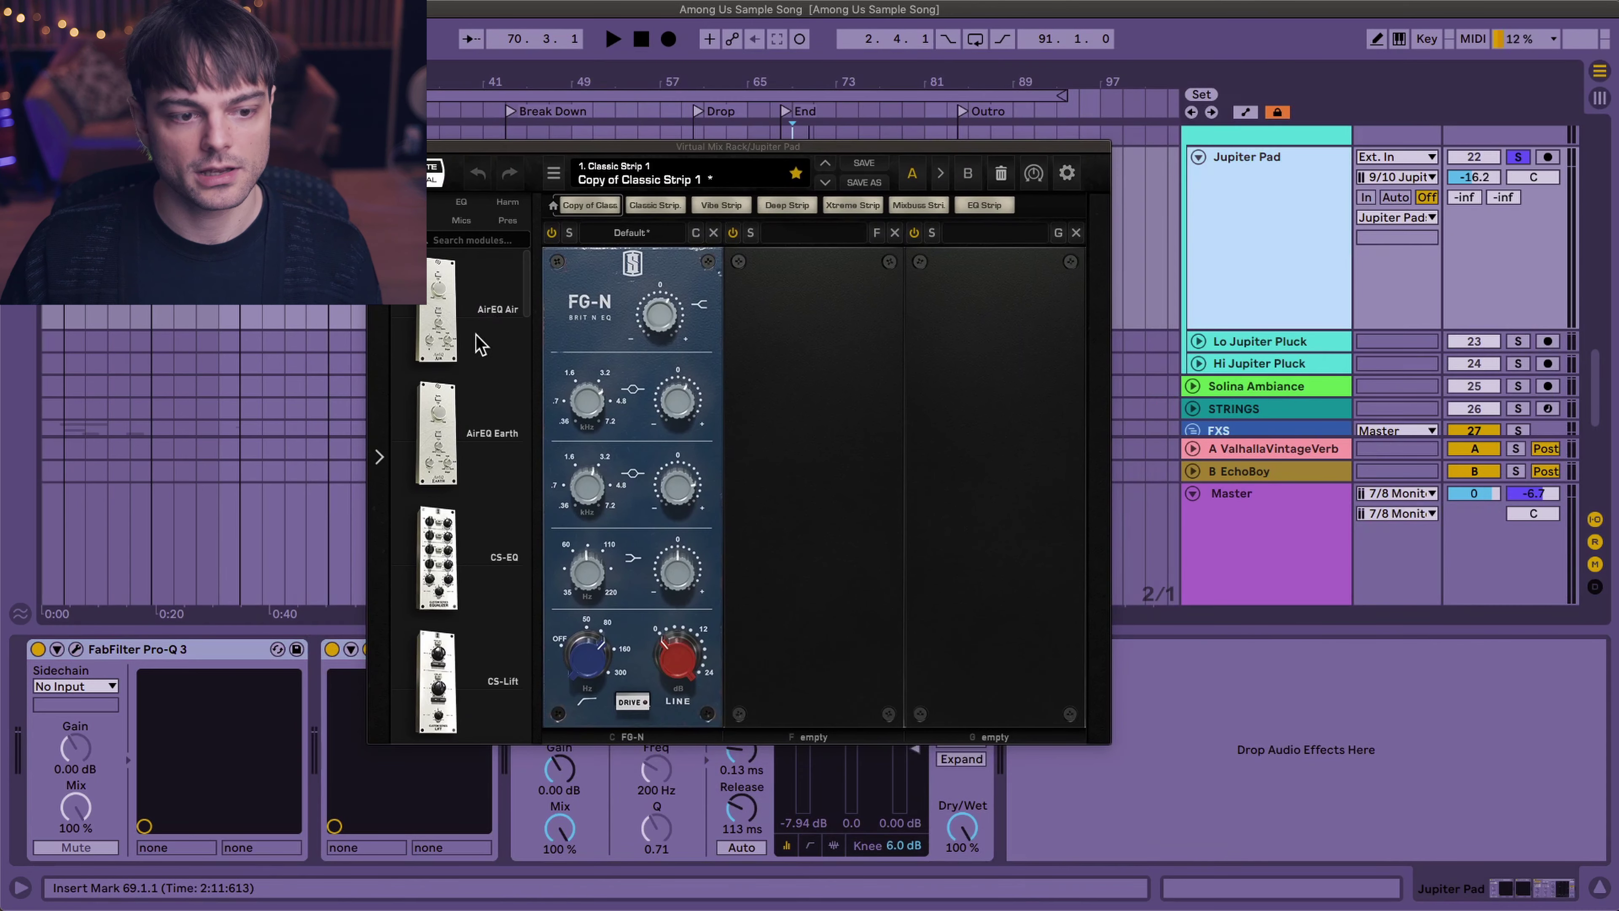
{"action": "left_click_drag", "start_coordinate": [592, 146], "coordinate": [760, 107]}
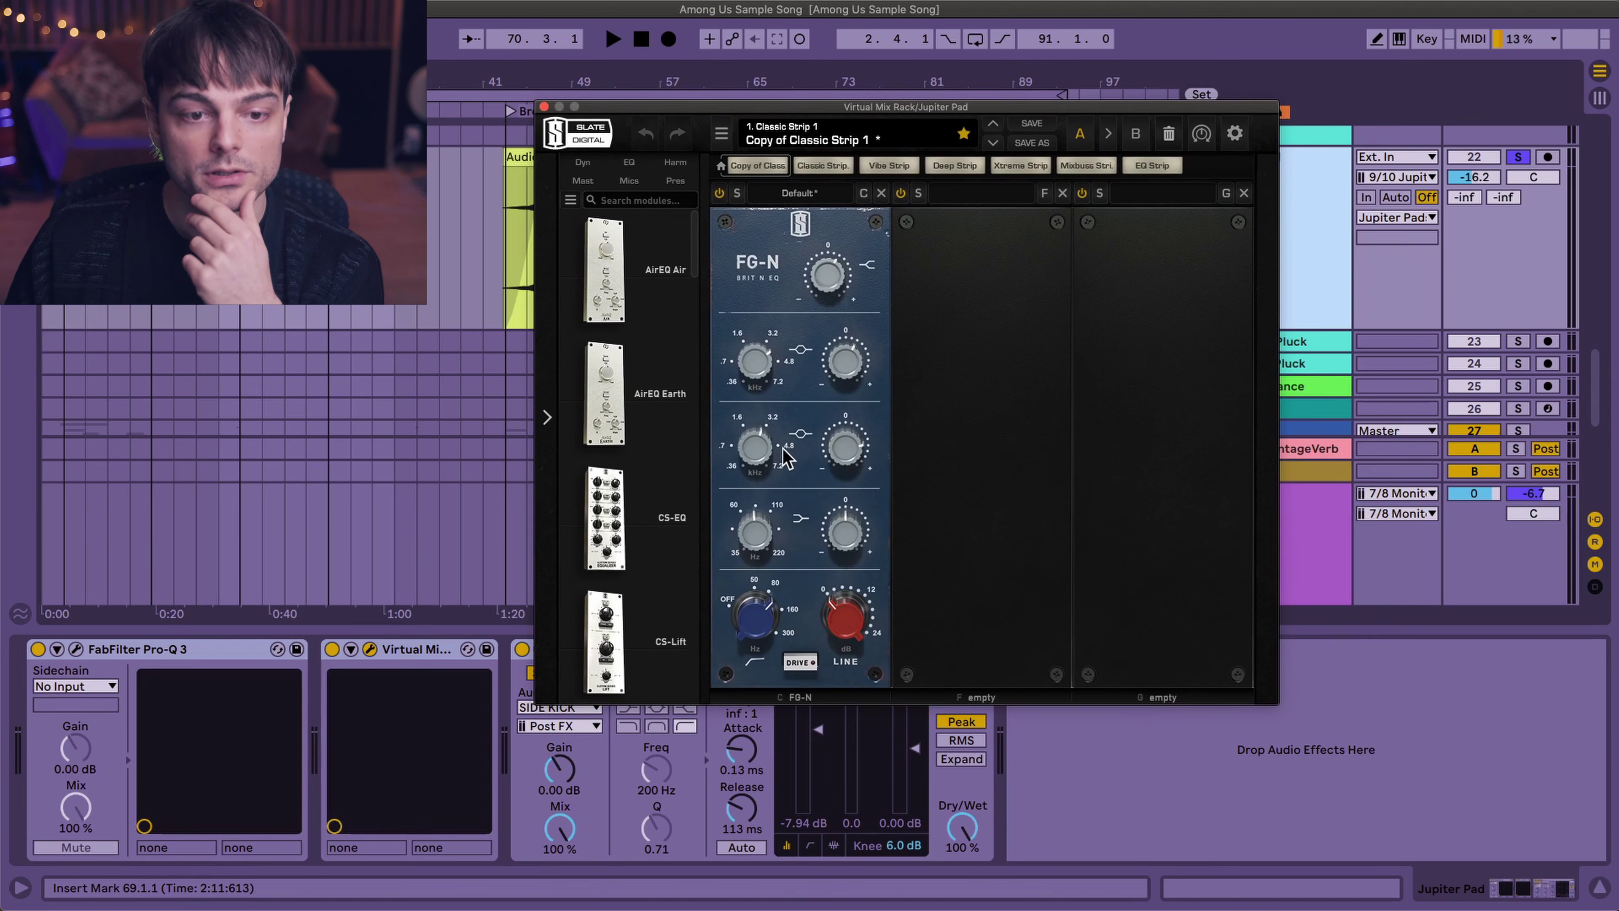
{"action": "left_click", "coordinate": [761, 361]}
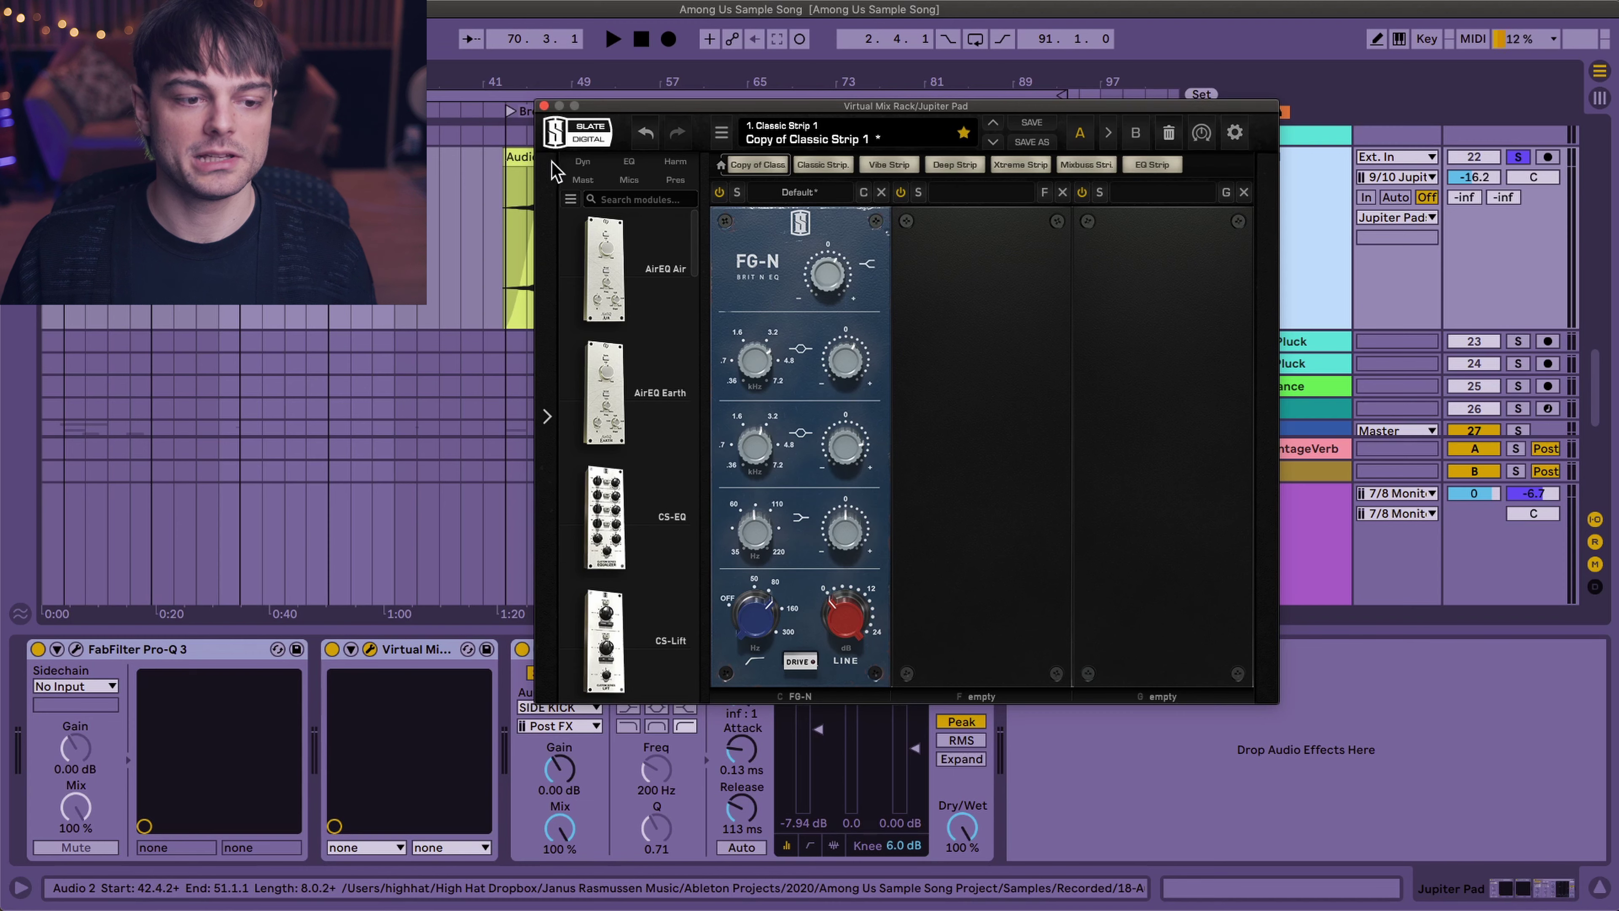
{"action": "left_click", "coordinate": [545, 106]}
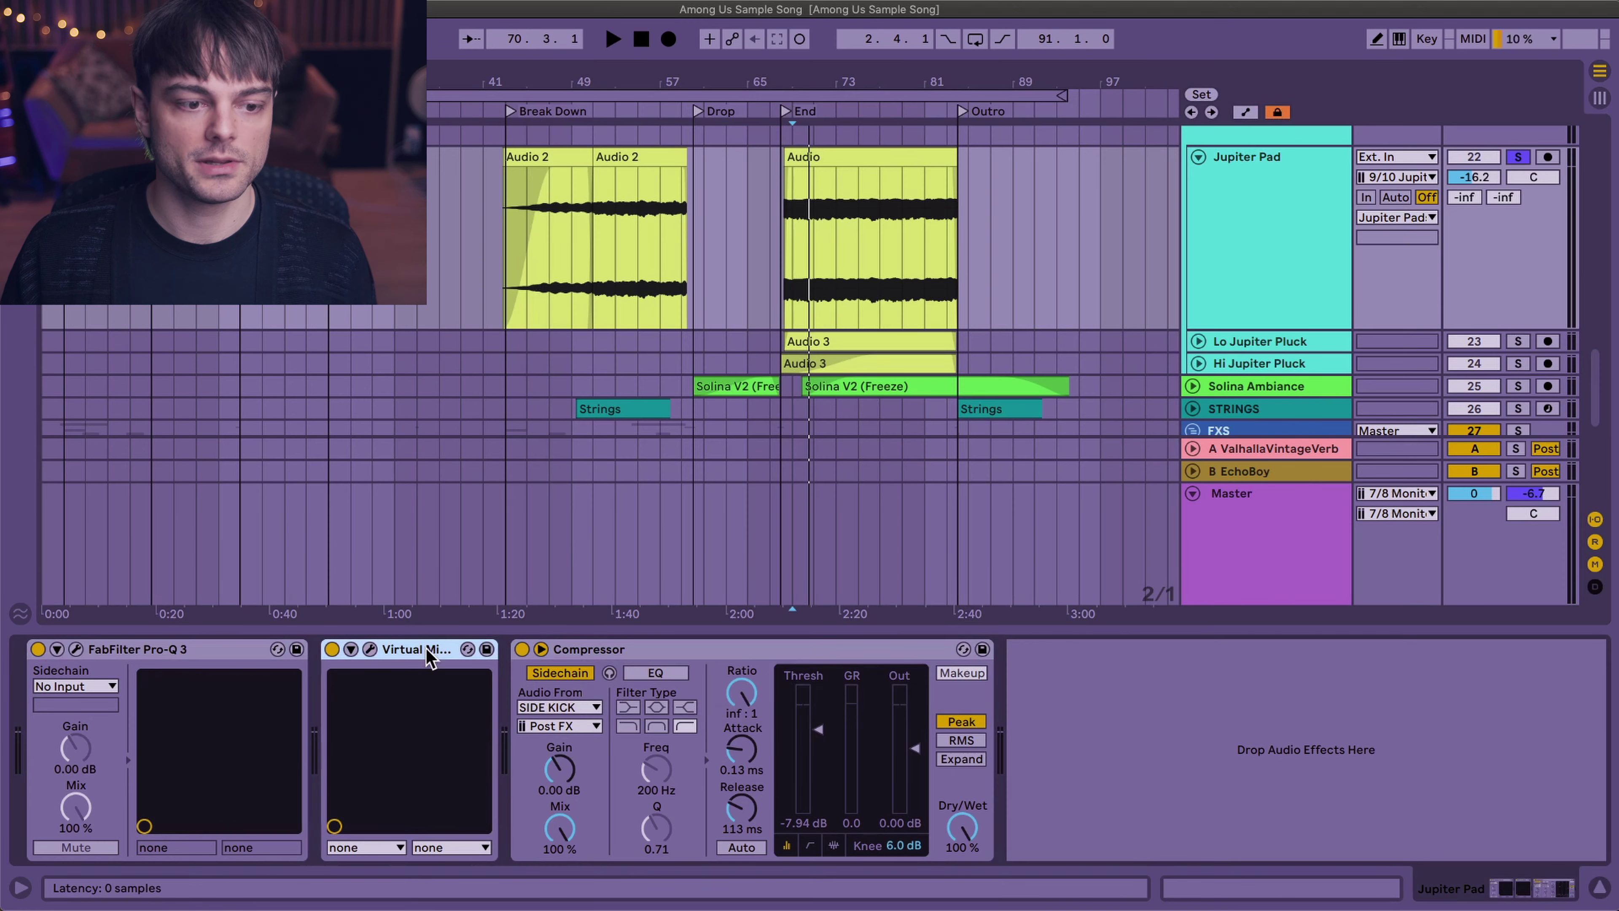
- Audition the Jupiter Pad with its Virtual Mix Rack bypassed and re-enabled
{"action": "key", "text": "space"}
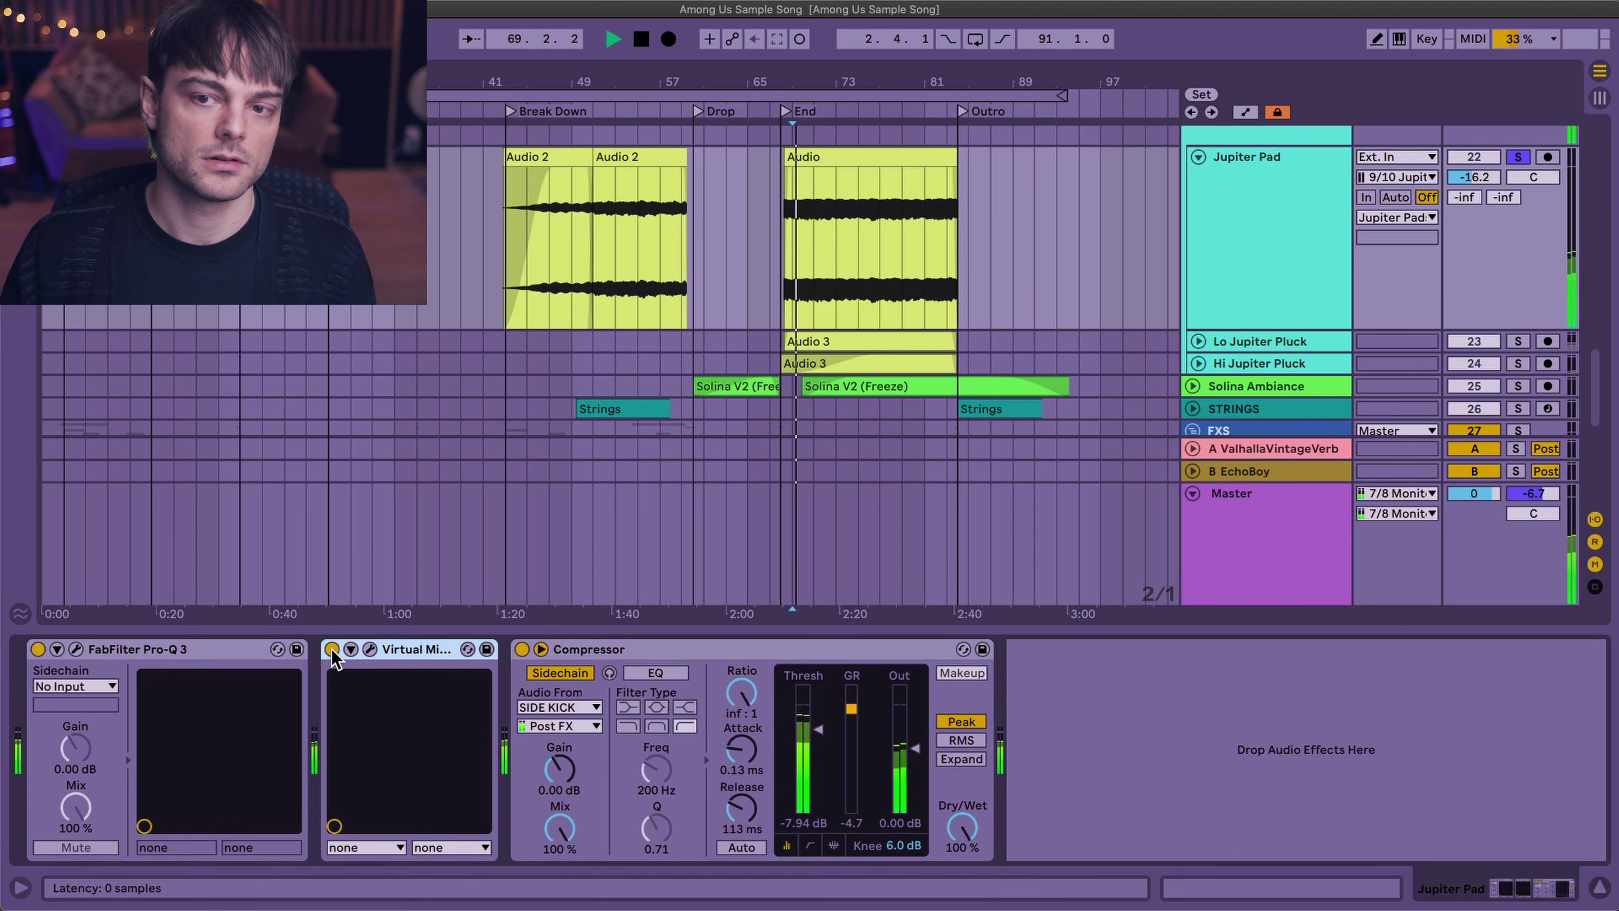
{"action": "left_click", "coordinate": [332, 650]}
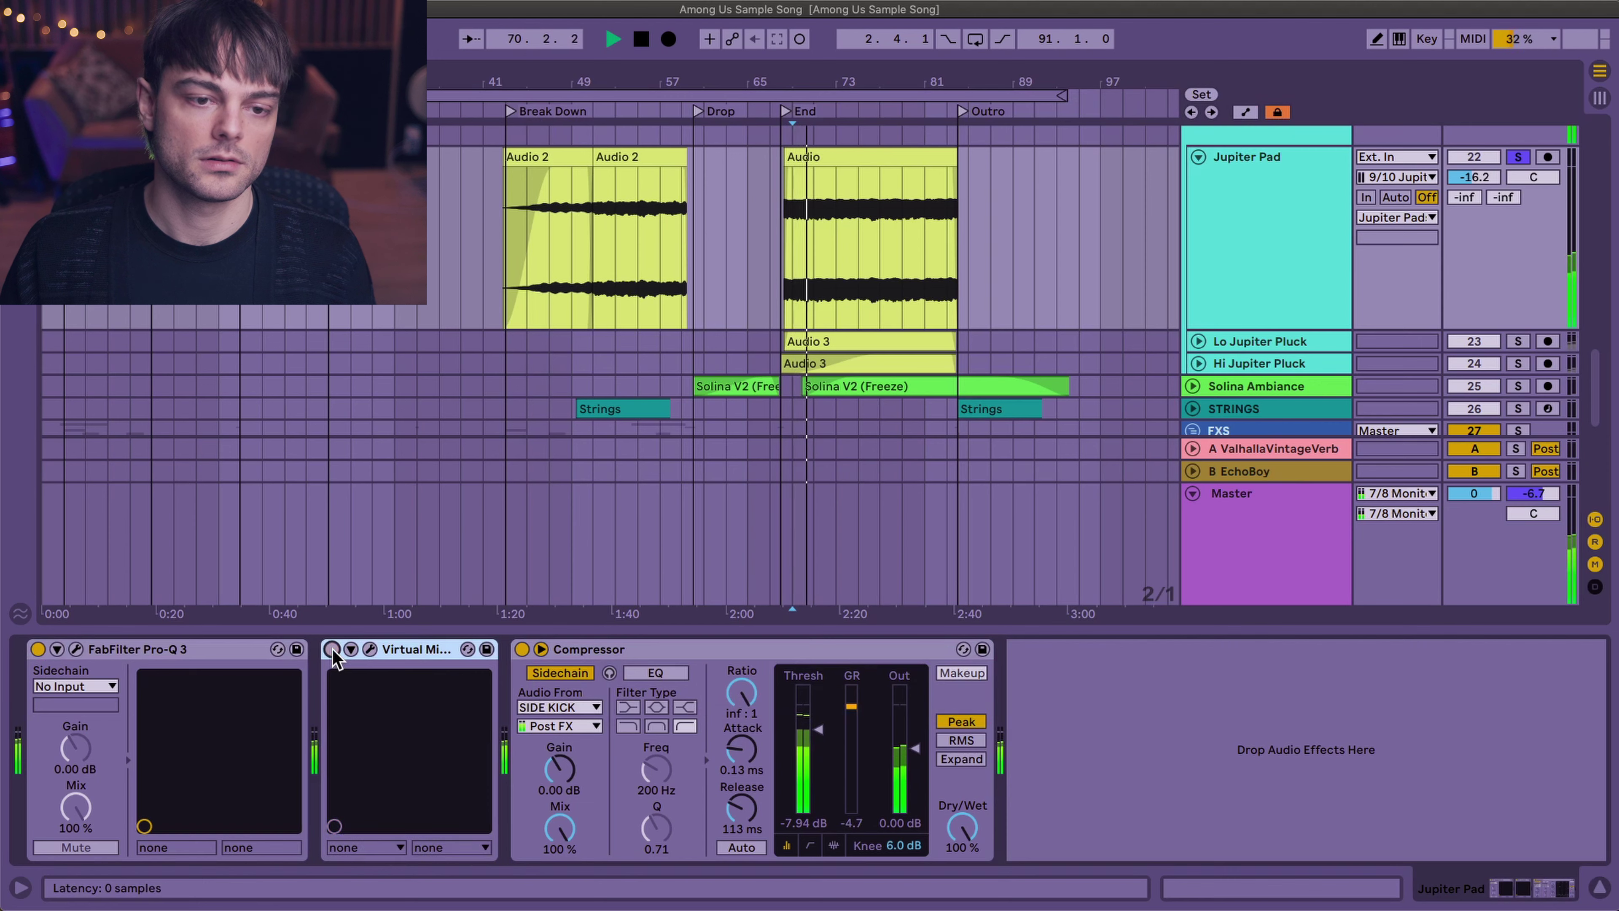
{"action": "left_click", "coordinate": [333, 649]}
{"action": "key", "text": "space"}
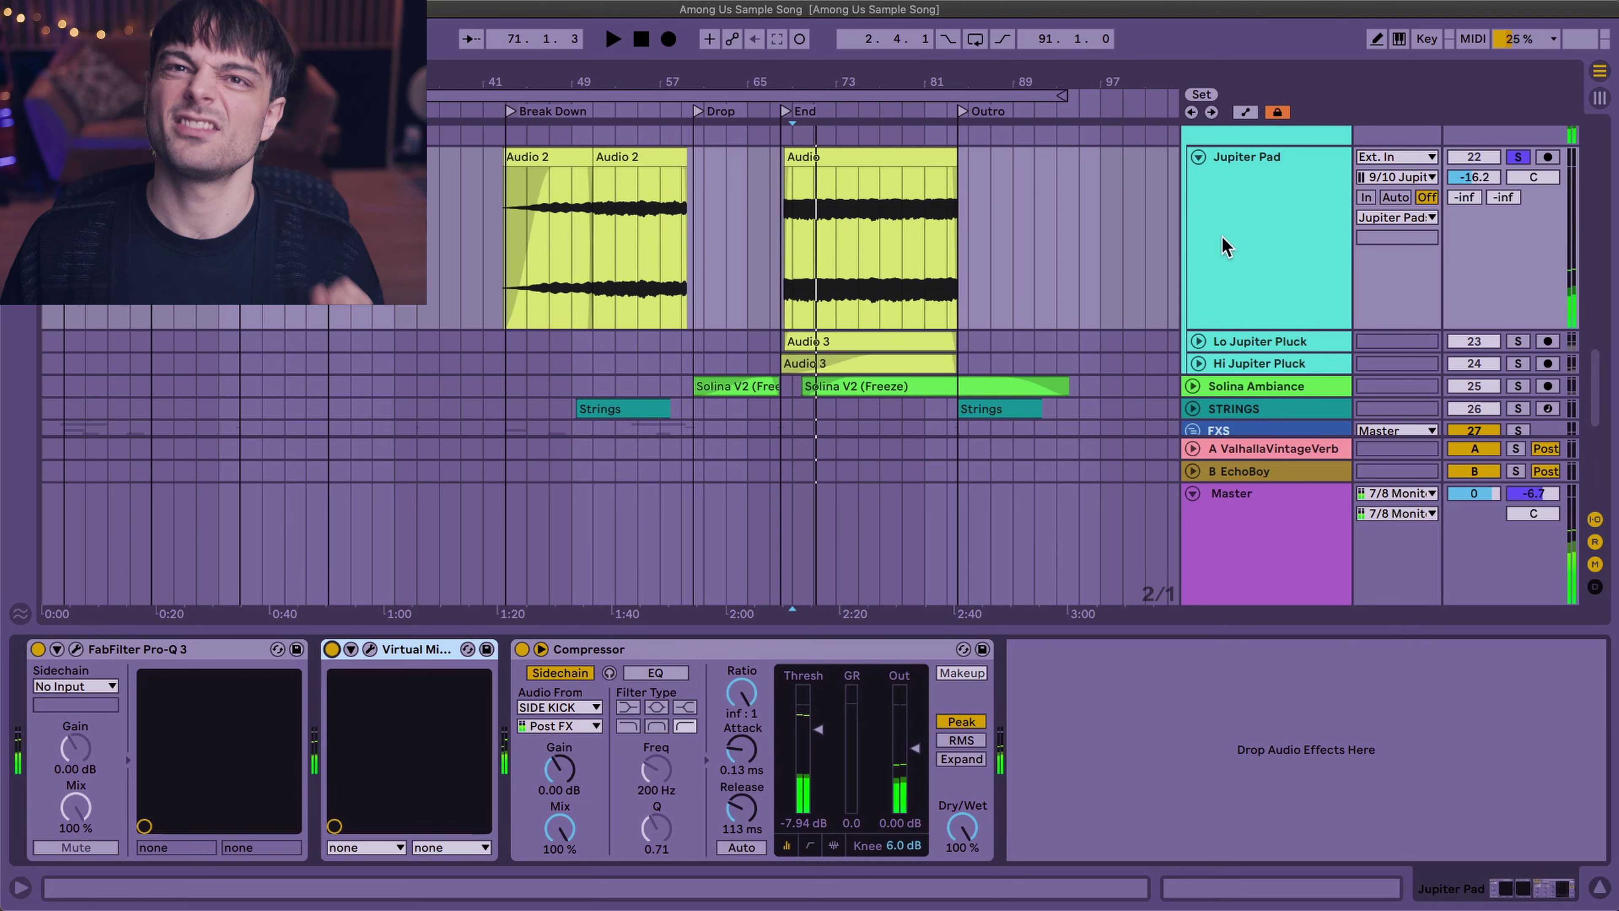
{"action": "left_click", "coordinate": [1259, 217]}
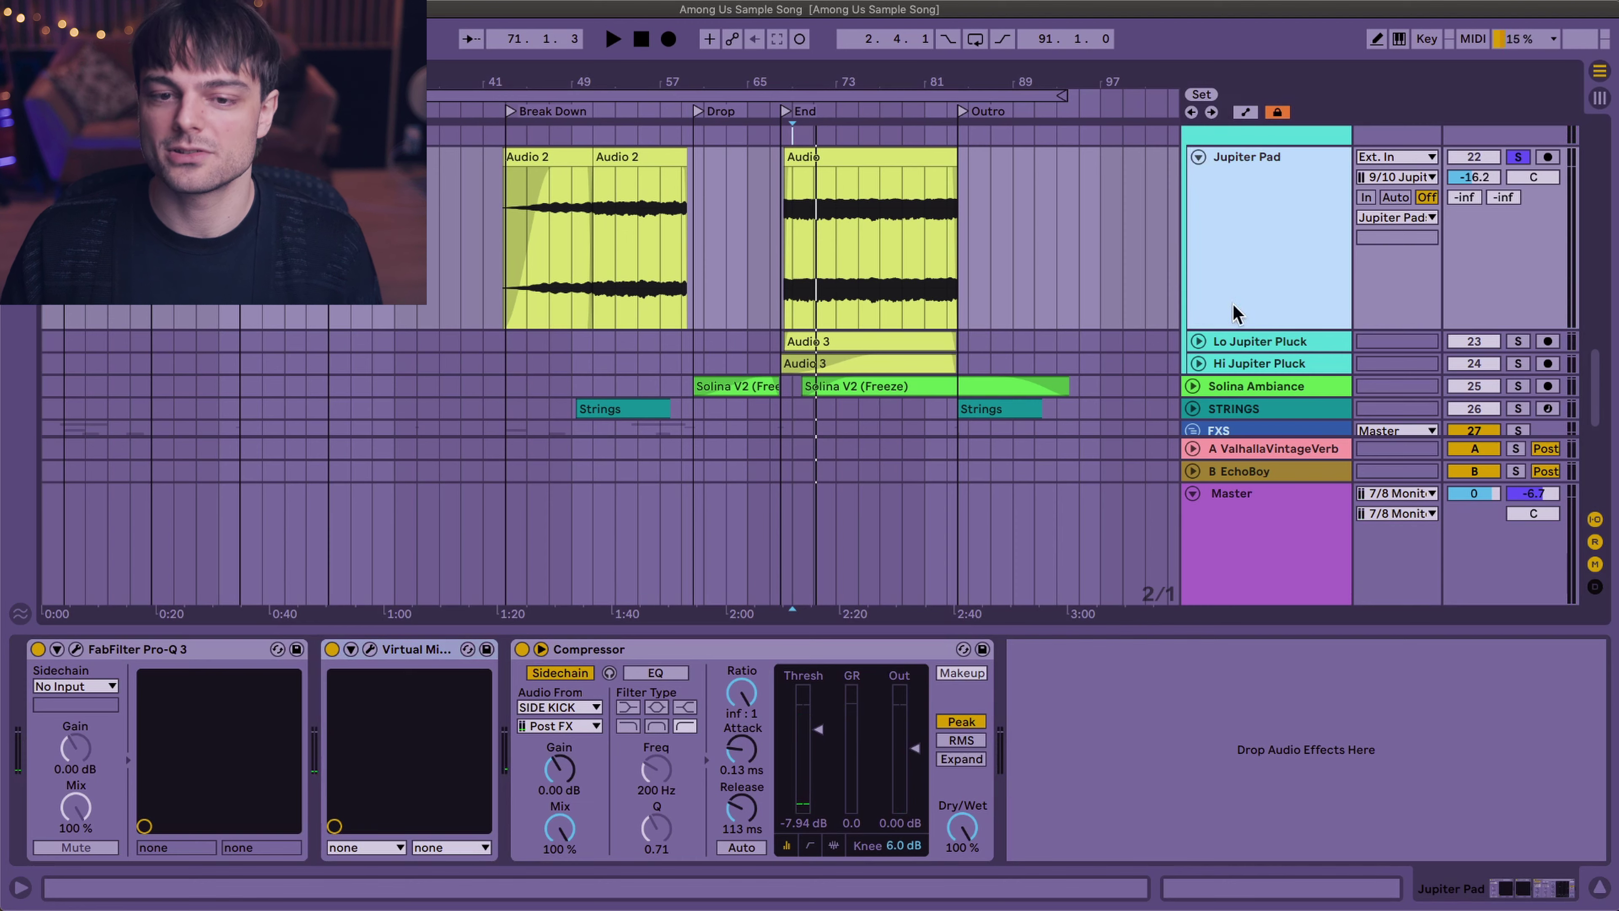
- Unfold the Lo Jupiter Pluck track and audition it soloed from bar 71 in the End section
{"action": "left_click", "coordinate": [1239, 341]}
{"action": "left_click", "coordinate": [1198, 341]}
{"action": "scroll", "coordinate": [1269, 319], "scroll_direction": "down", "scroll_amount": 2}
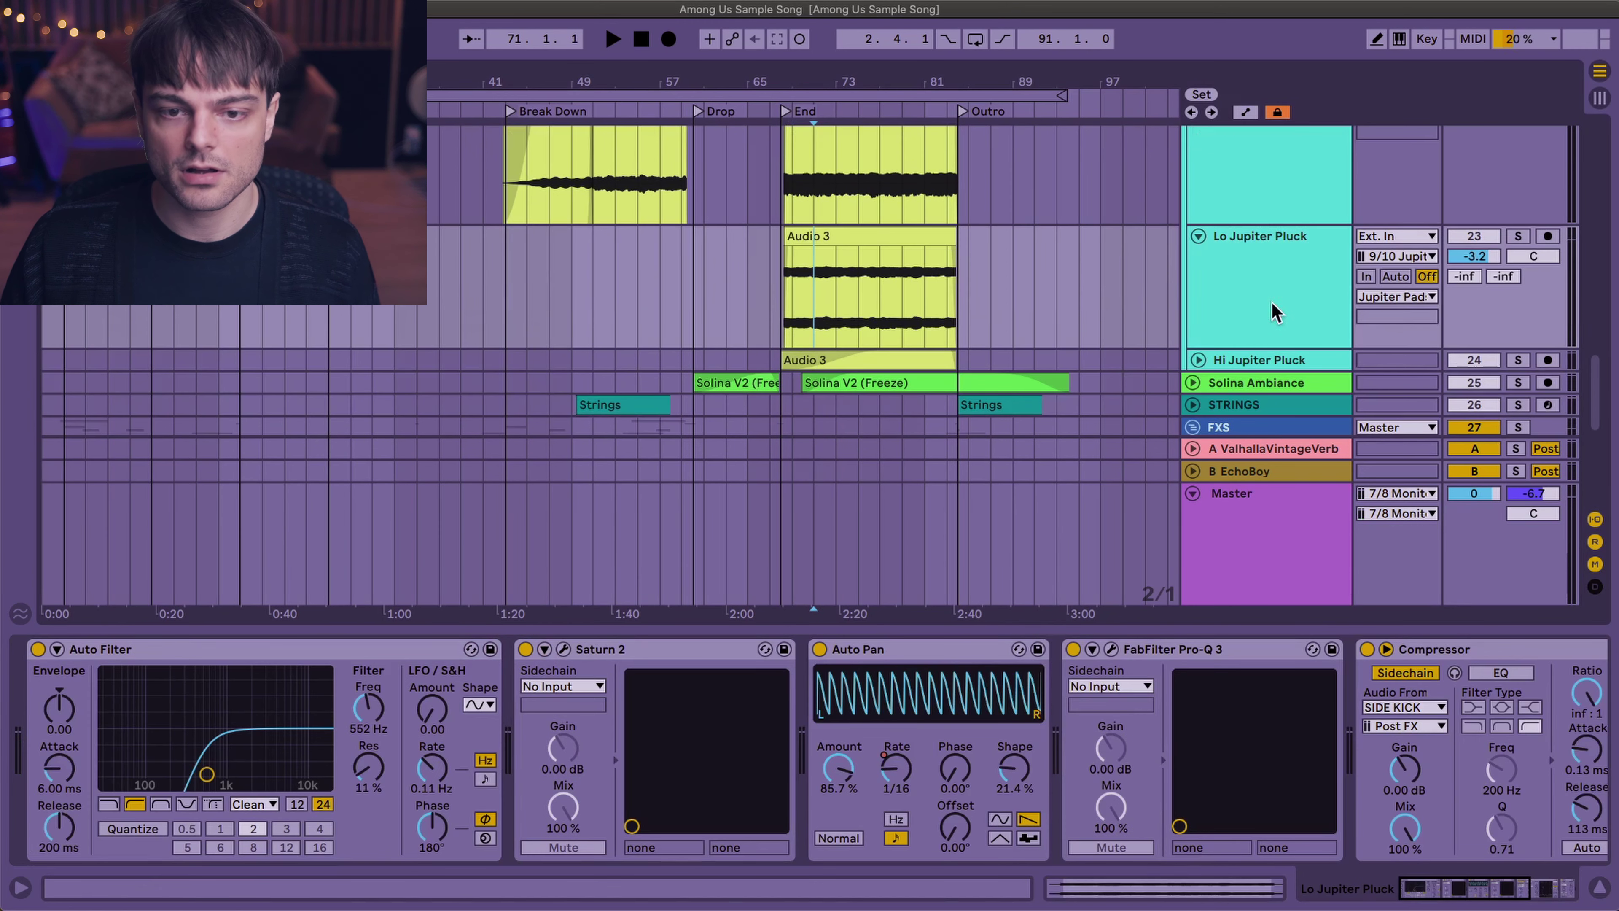
{"action": "key", "text": "space"}
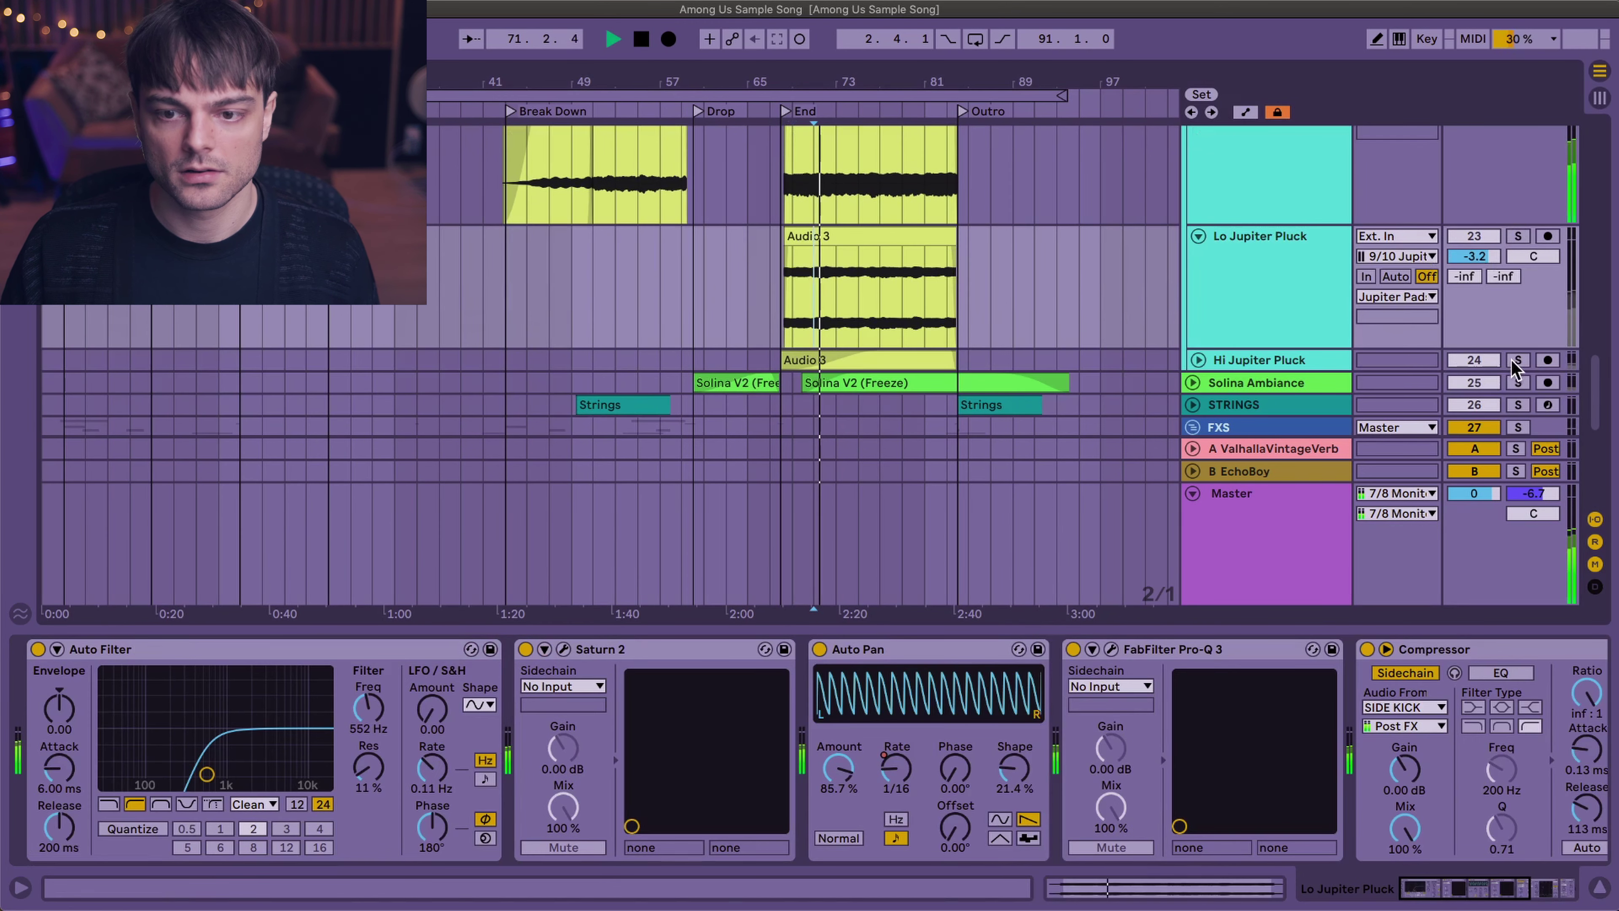
{"action": "left_click", "coordinate": [1518, 236]}
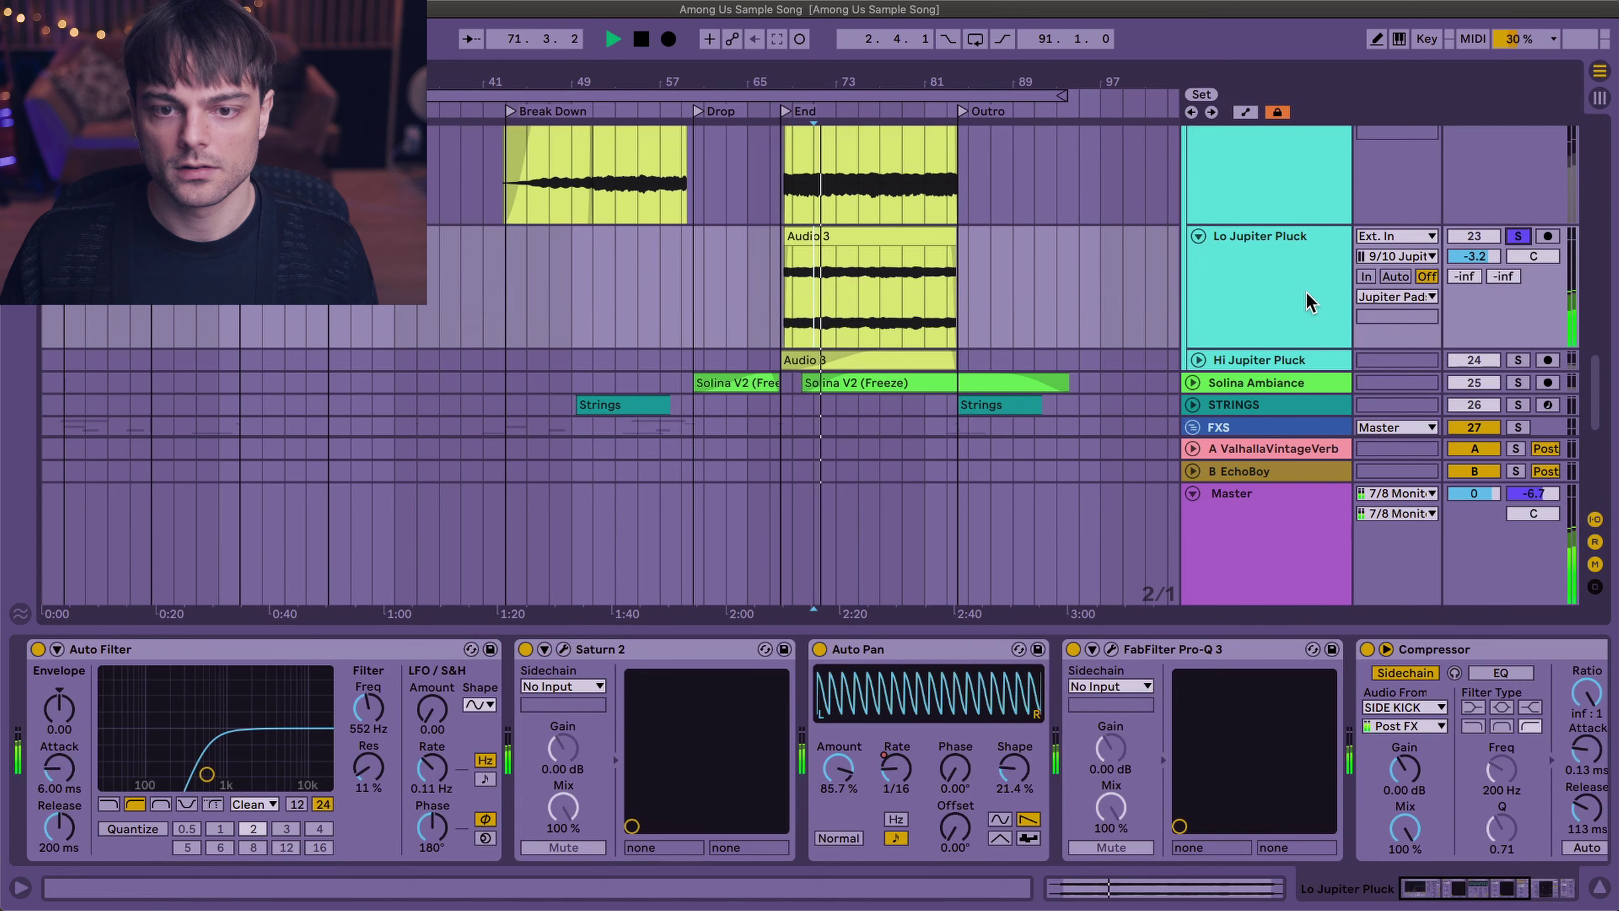
{"action": "left_click", "coordinate": [1284, 296]}
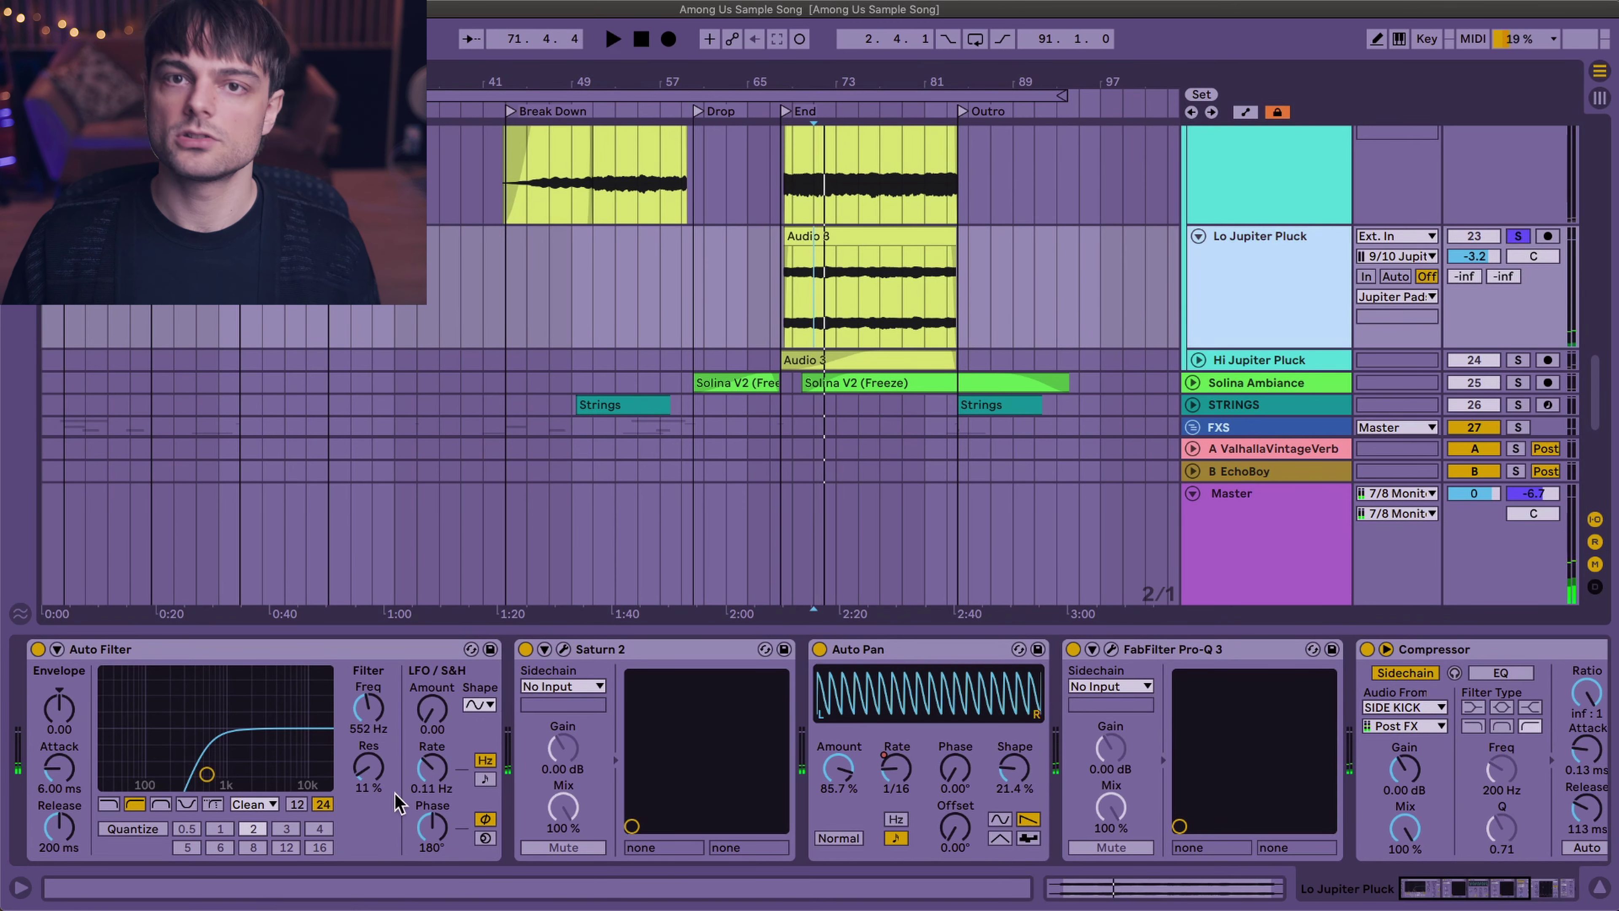
{"action": "scroll", "coordinate": [233, 703], "scroll_direction": "right", "scroll_amount": 3}
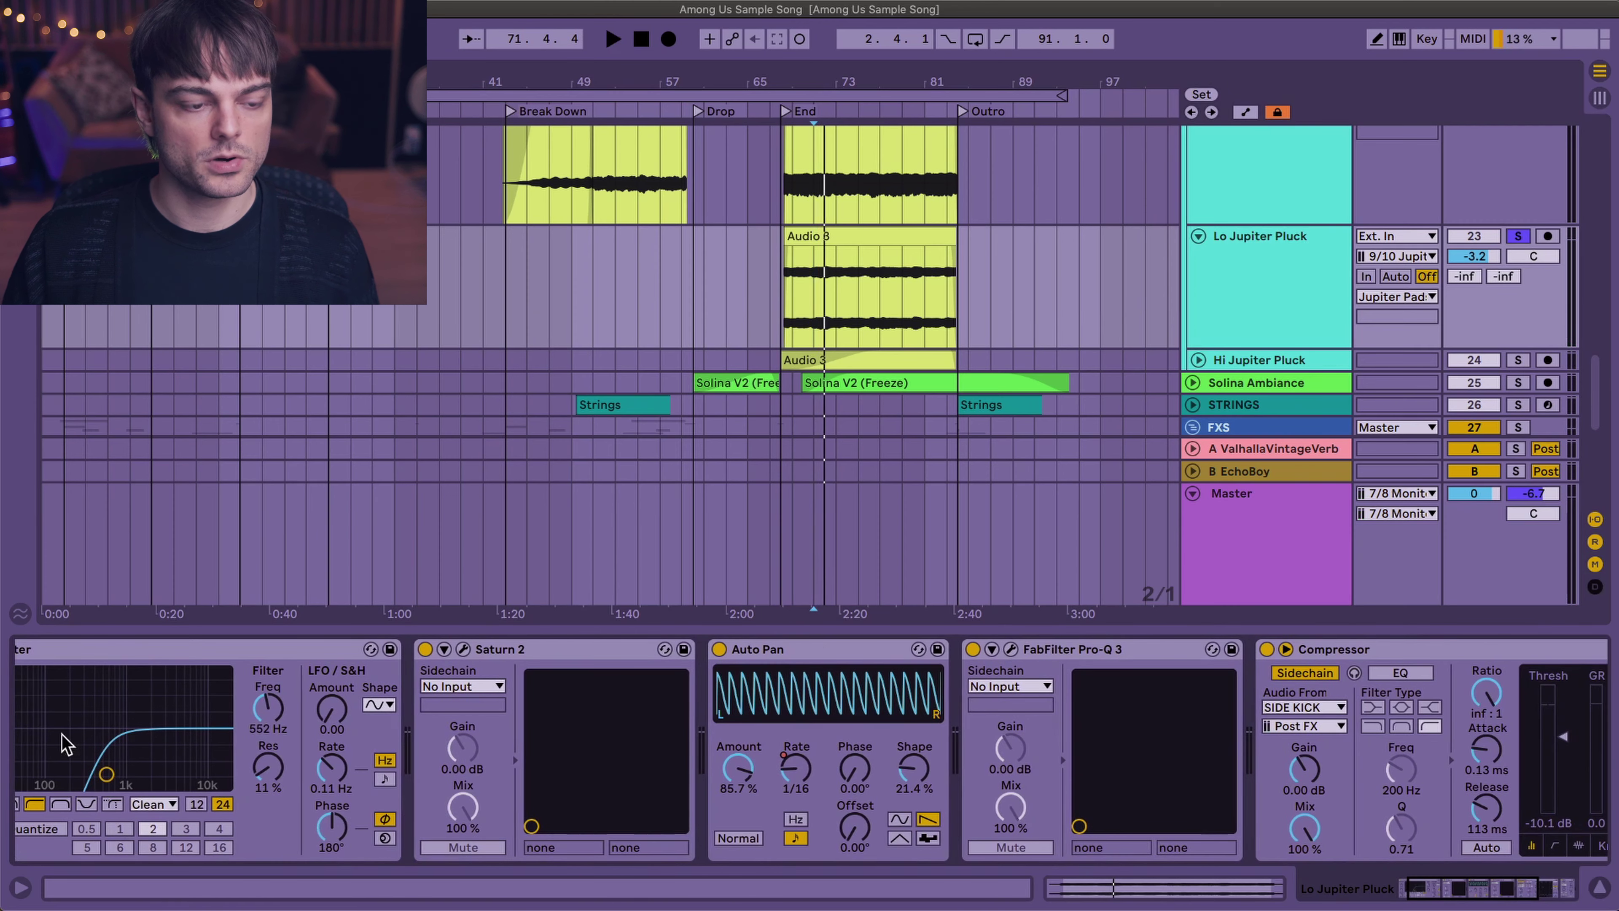
{"action": "scroll", "coordinate": [67, 743], "scroll_direction": "right", "scroll_amount": 6}
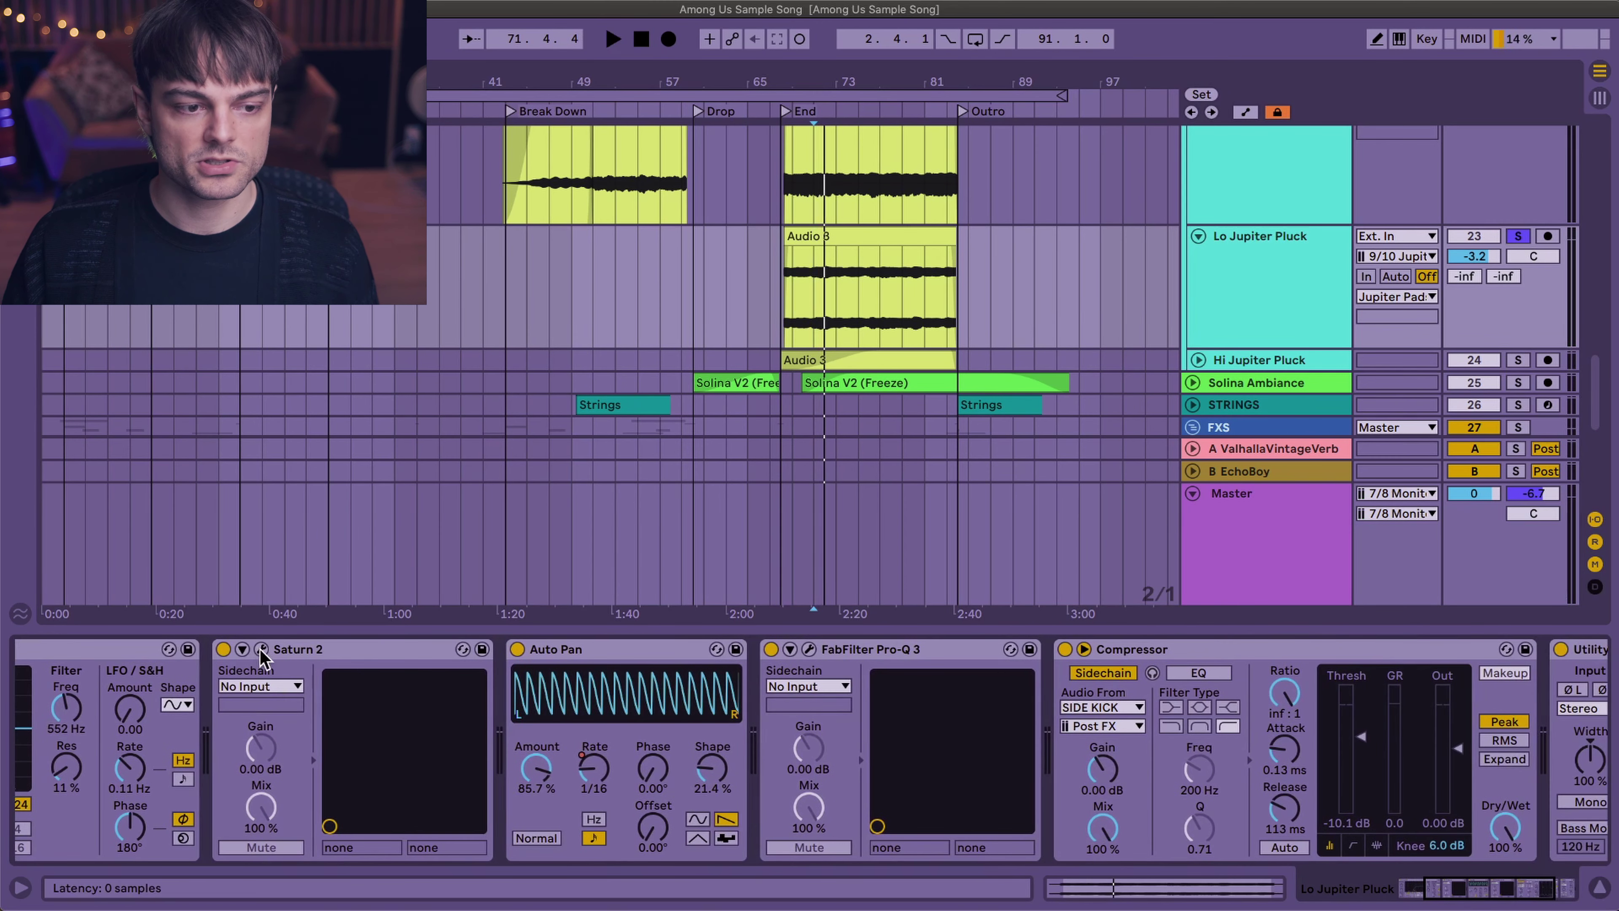
{"action": "left_click", "coordinate": [261, 649]}
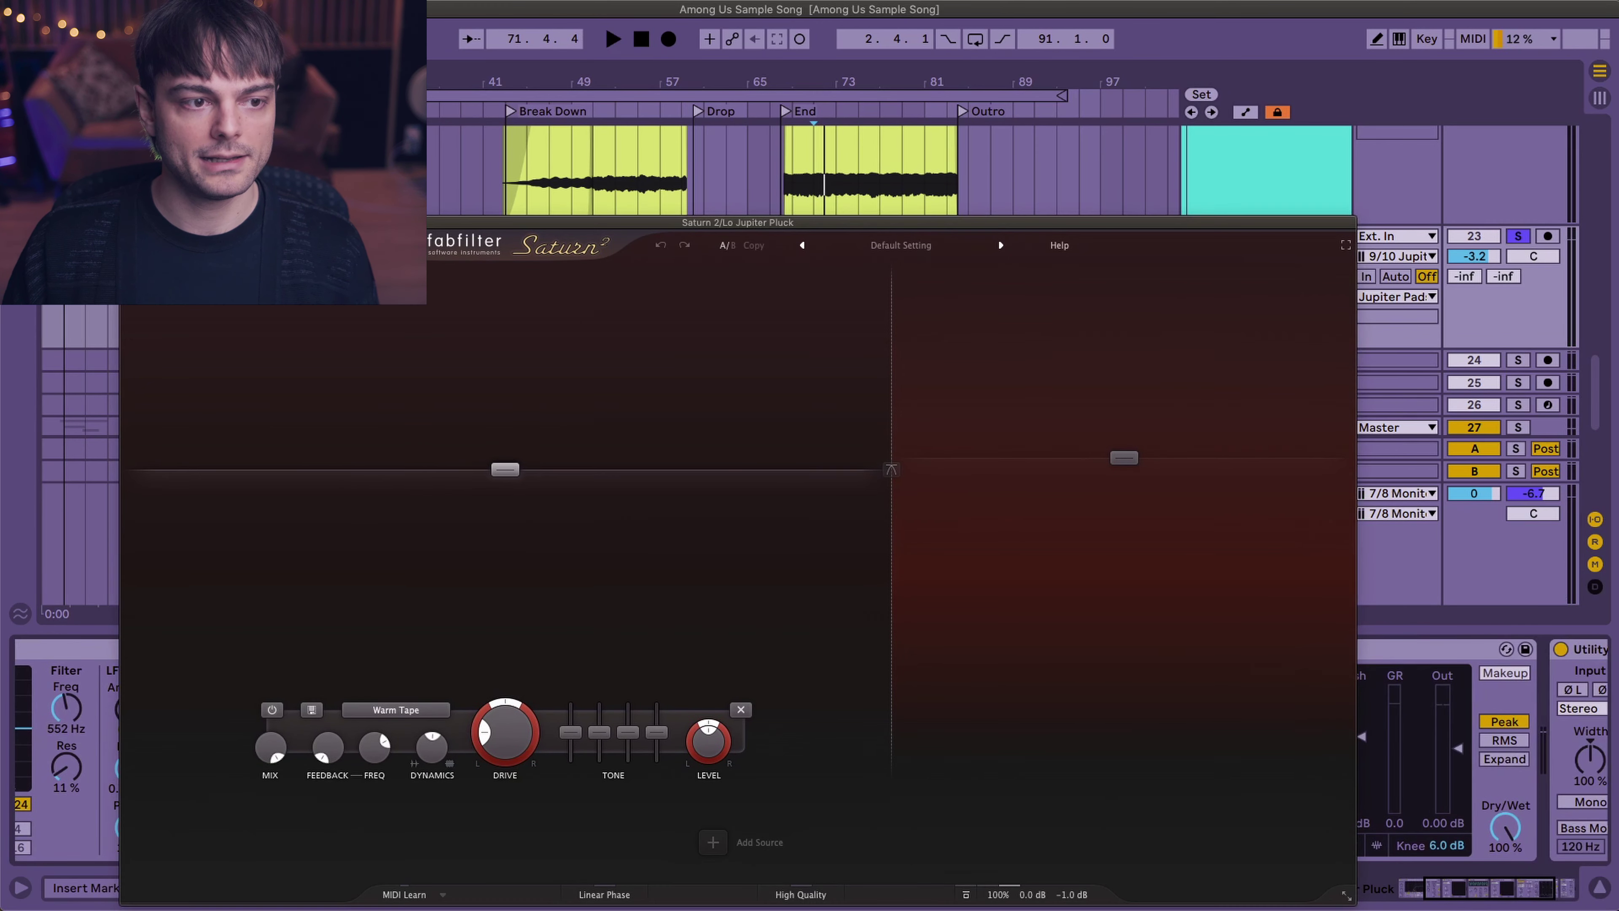
{"action": "left_click", "coordinate": [128, 357]}
{"action": "left_click", "coordinate": [517, 657]}
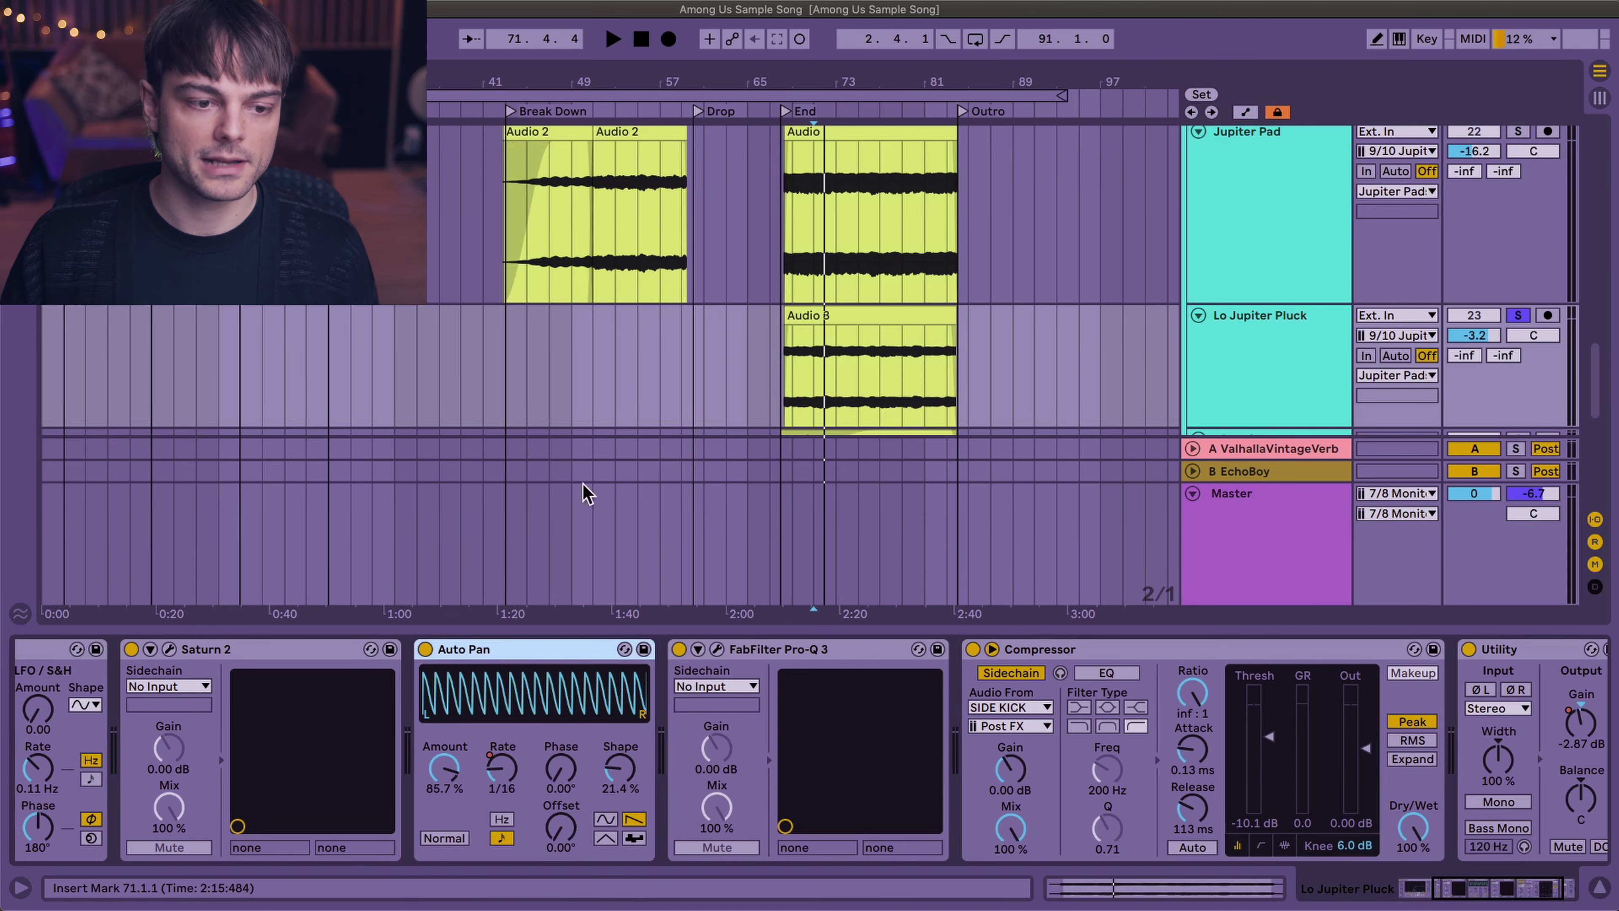
- Audition the soloed Lo Jupiter Pluck from bar 69, where the End section starts
{"action": "left_click", "coordinate": [789, 383]}
{"action": "key", "text": "plus"}
{"action": "key", "text": "plus"}
{"action": "key", "text": "space"}
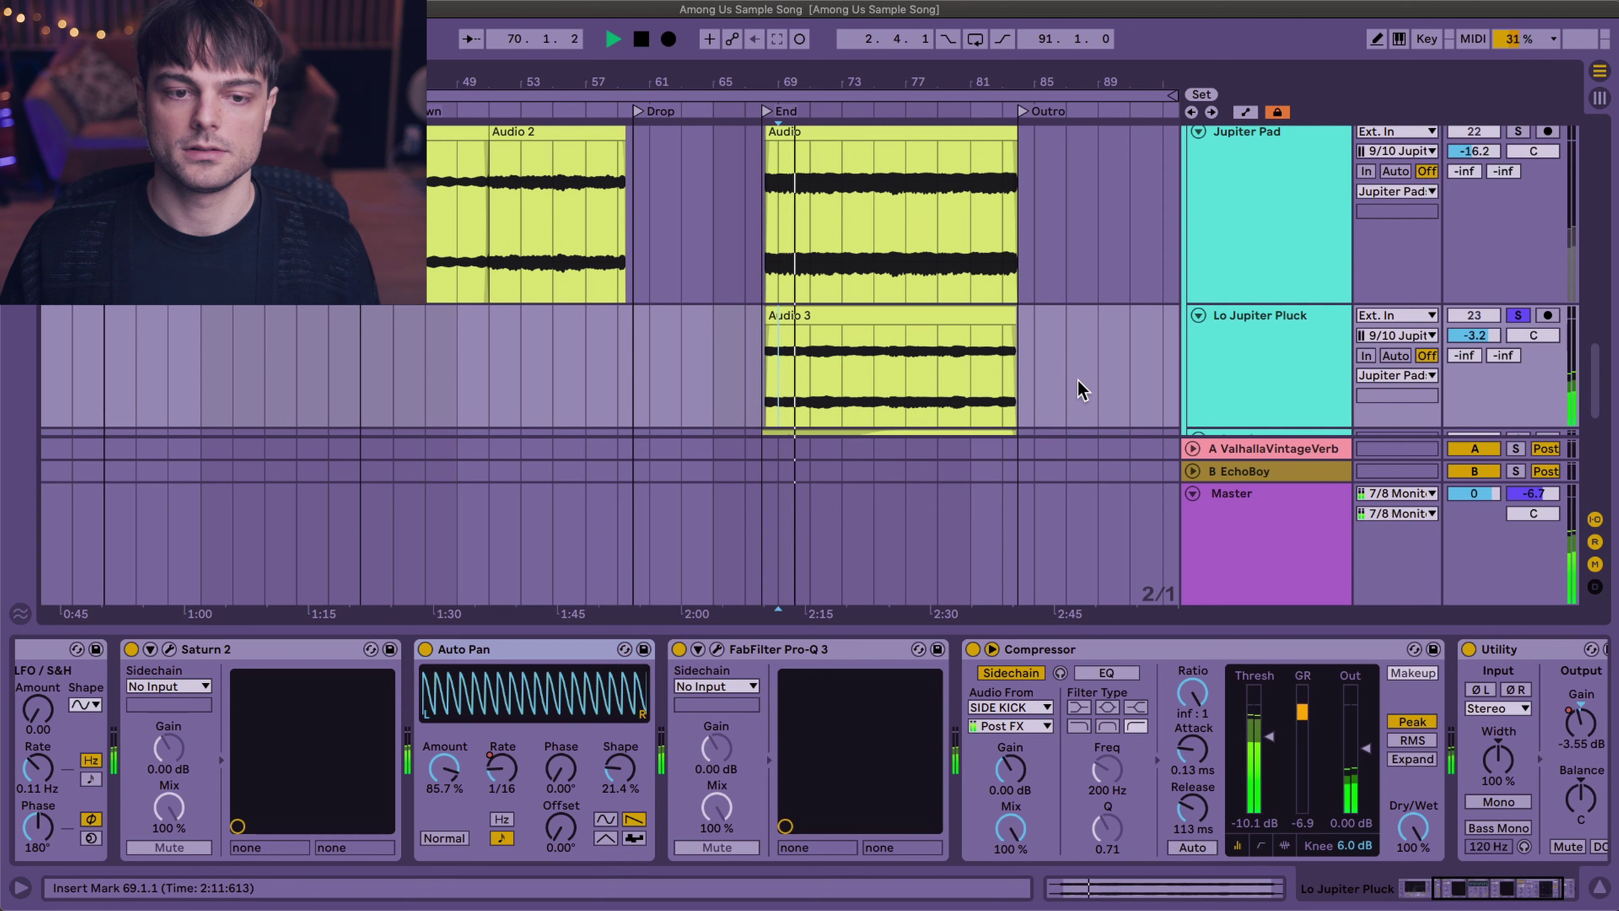
{"action": "key", "text": "space"}
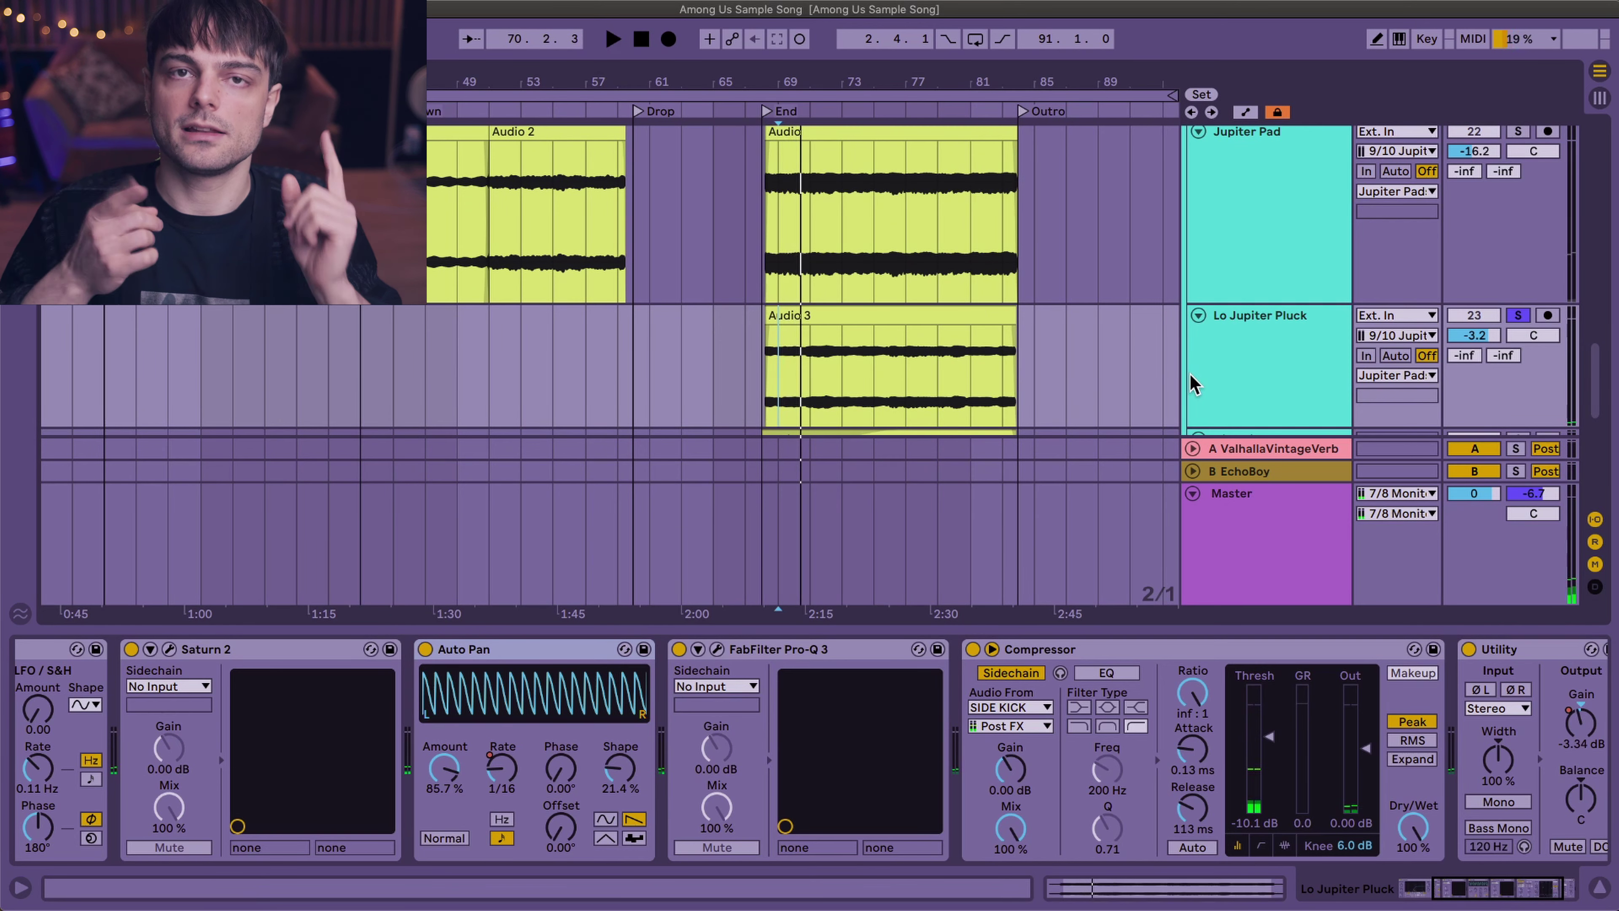
- Unsolo the Lo Jupiter Pluck and audition it within the full mix from bar 69
{"action": "left_click", "coordinate": [1518, 315]}
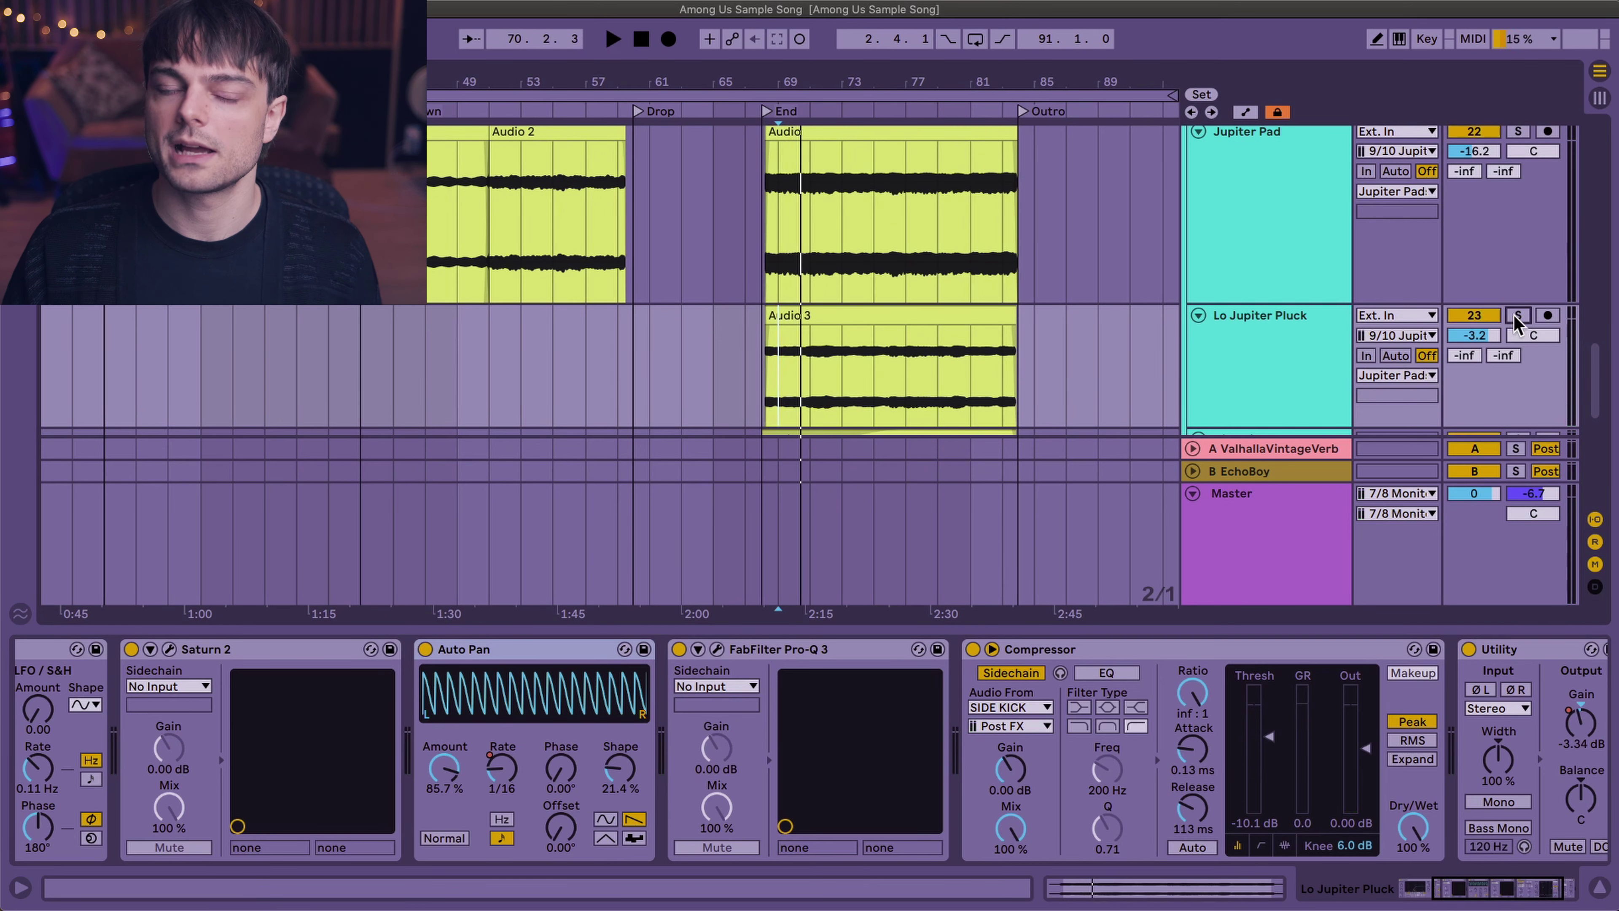
{"action": "key", "text": "space"}
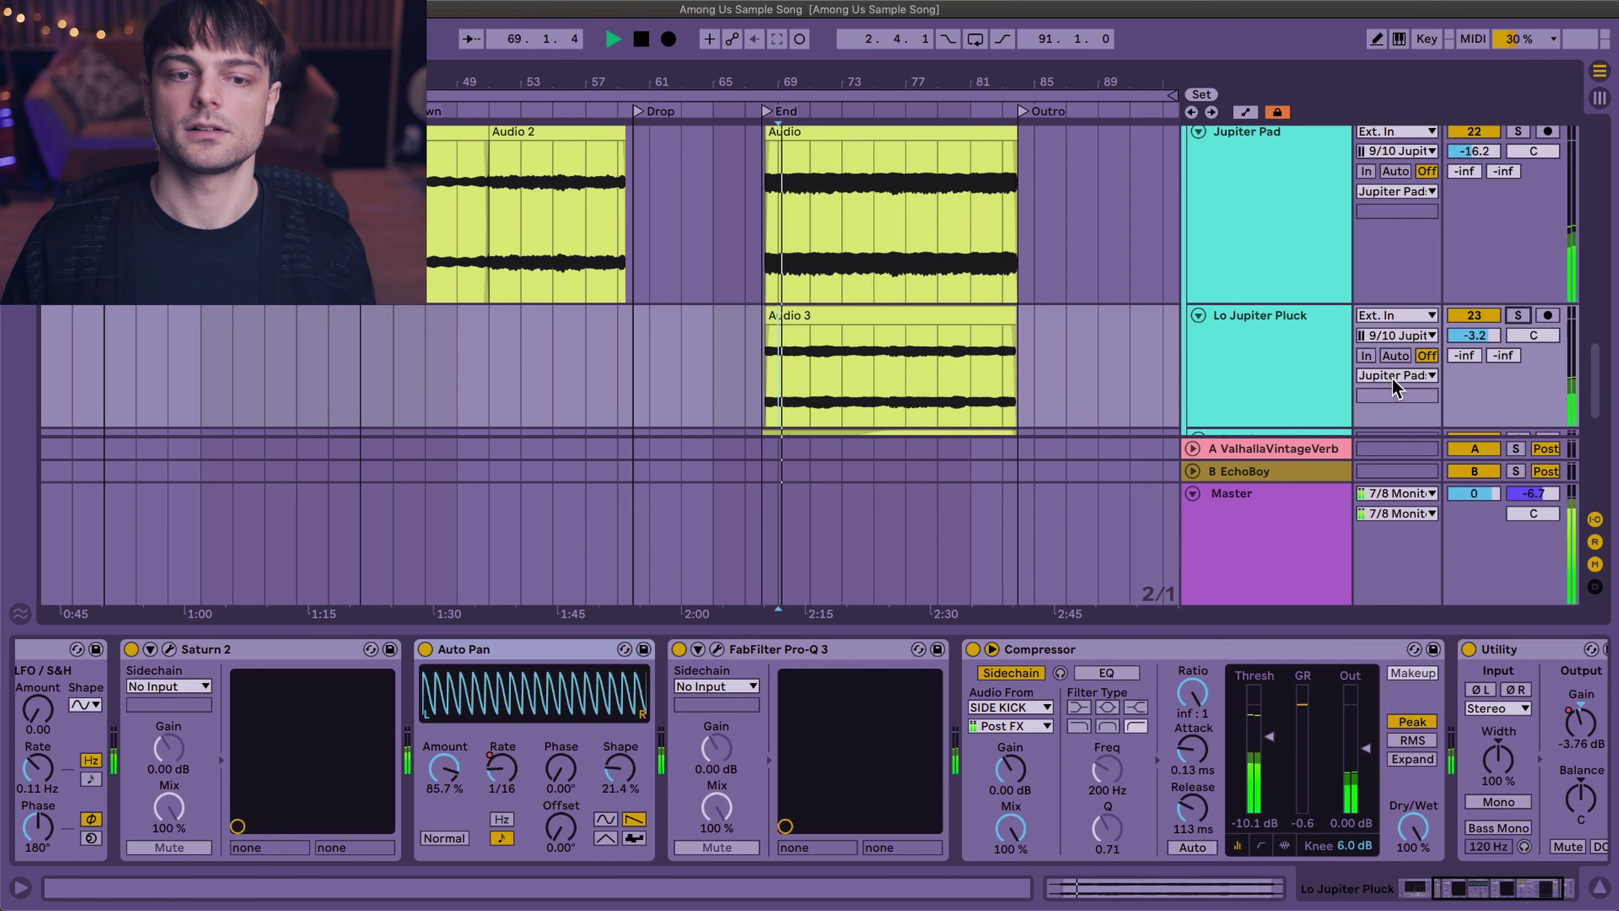
{"action": "key", "text": "space"}
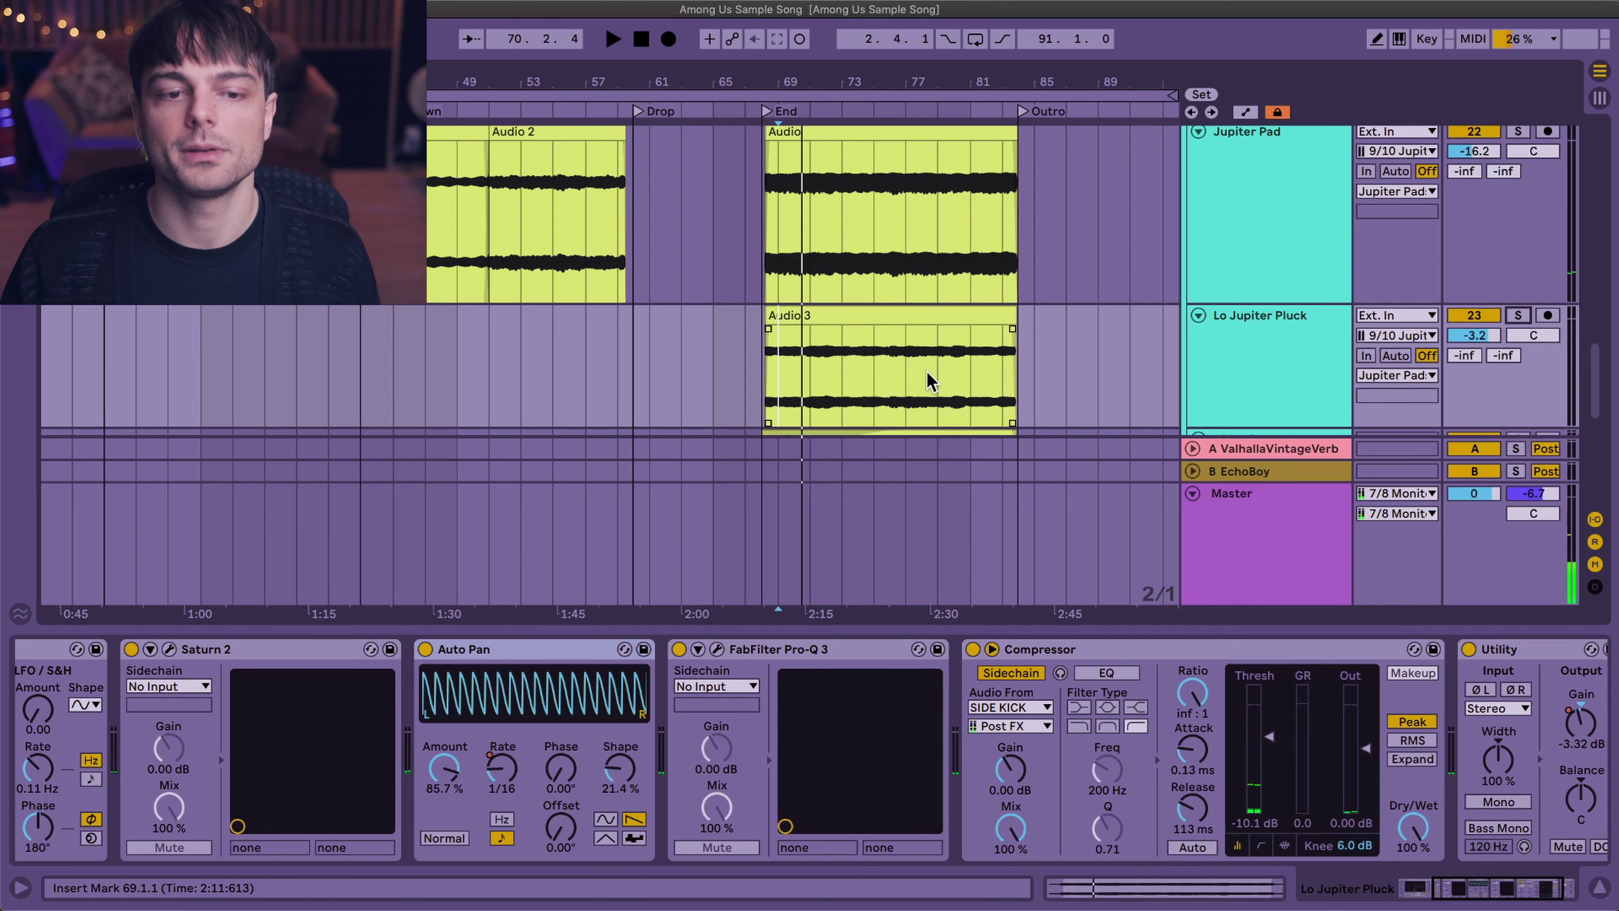
- Unfold the Hi Jupiter Pluck, audition it soloed from bar 81, and unsolo it
{"action": "scroll", "coordinate": [940, 373], "scroll_direction": "down", "scroll_amount": 4}
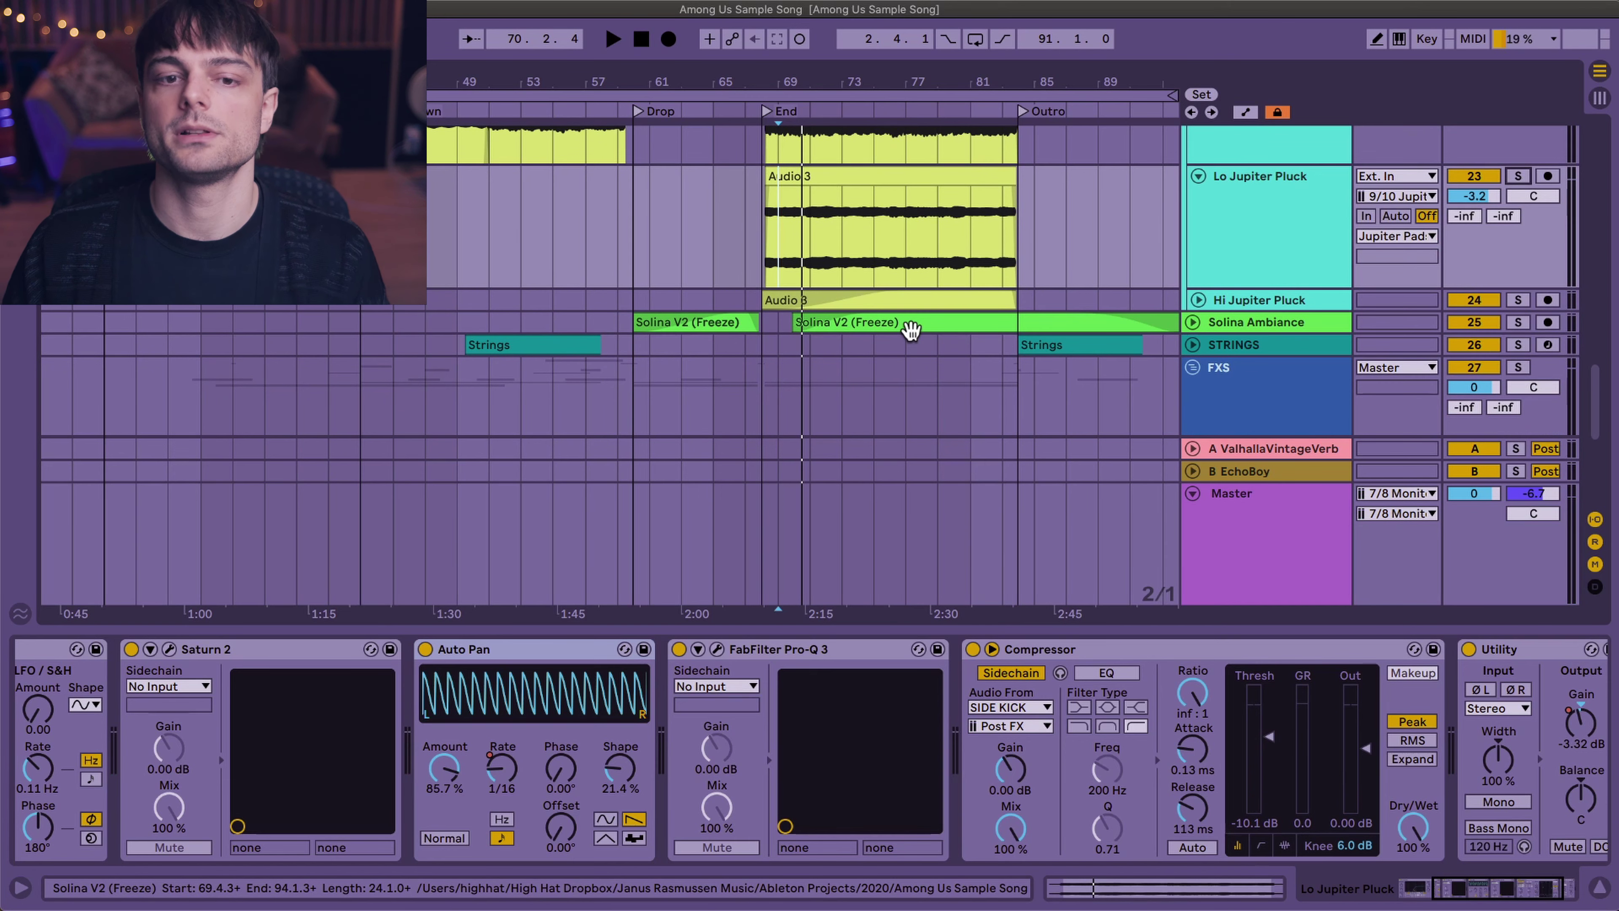
{"action": "left_click", "coordinate": [1227, 236]}
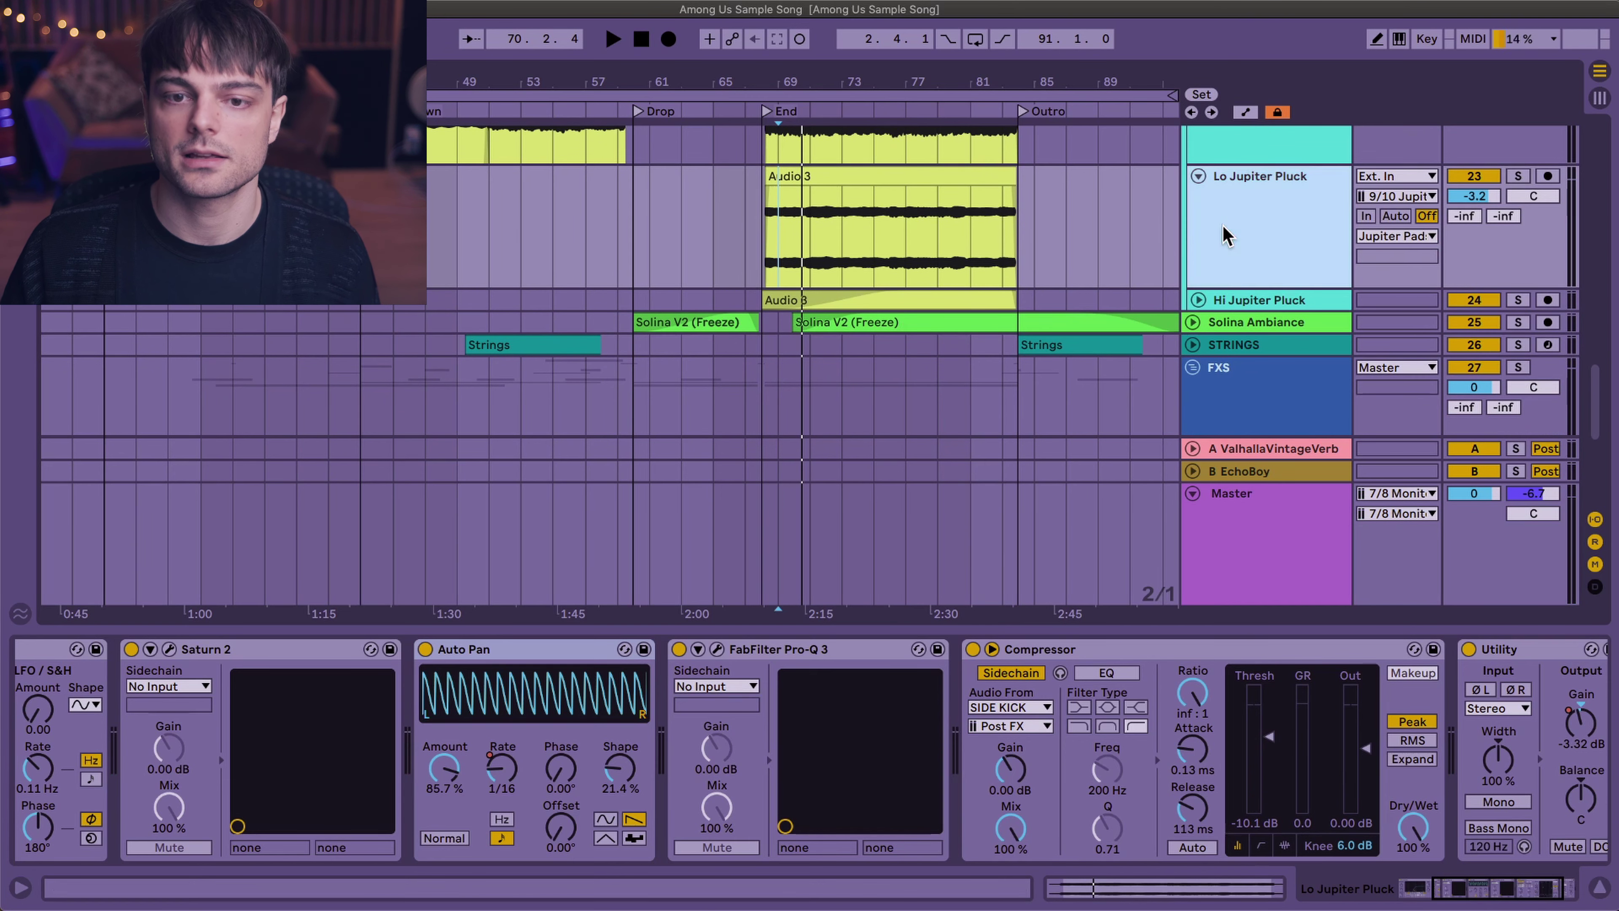
{"action": "left_click", "coordinate": [1204, 298]}
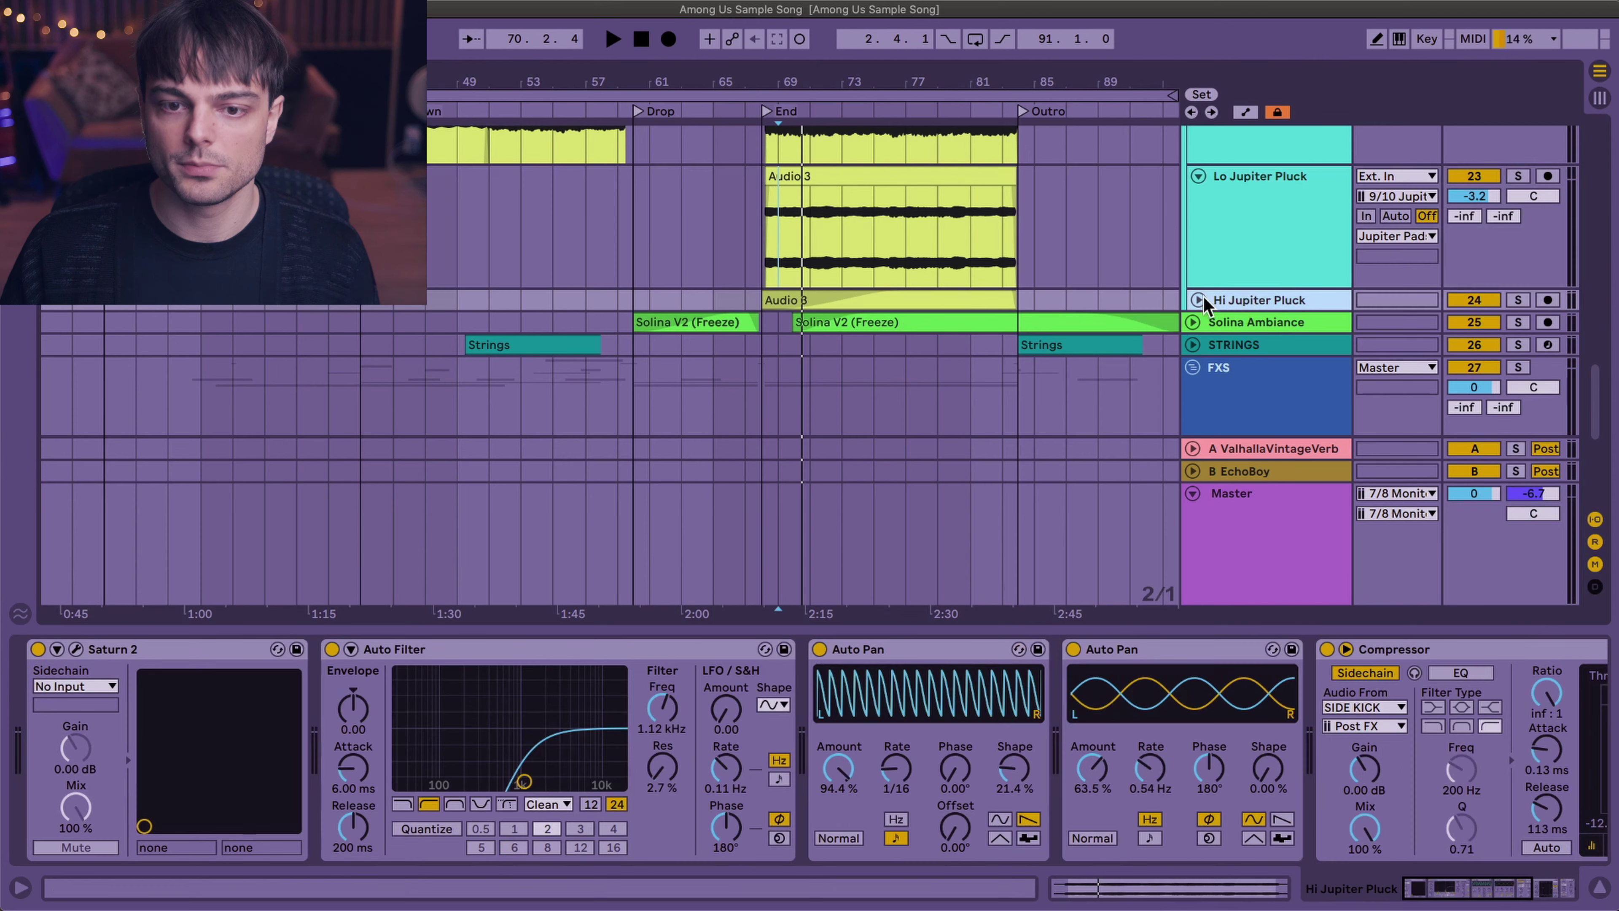
{"action": "left_click", "coordinate": [1518, 301]}
{"action": "left_click", "coordinate": [970, 300]}
{"action": "key", "text": "space"}
{"action": "left_click", "coordinate": [1198, 300]}
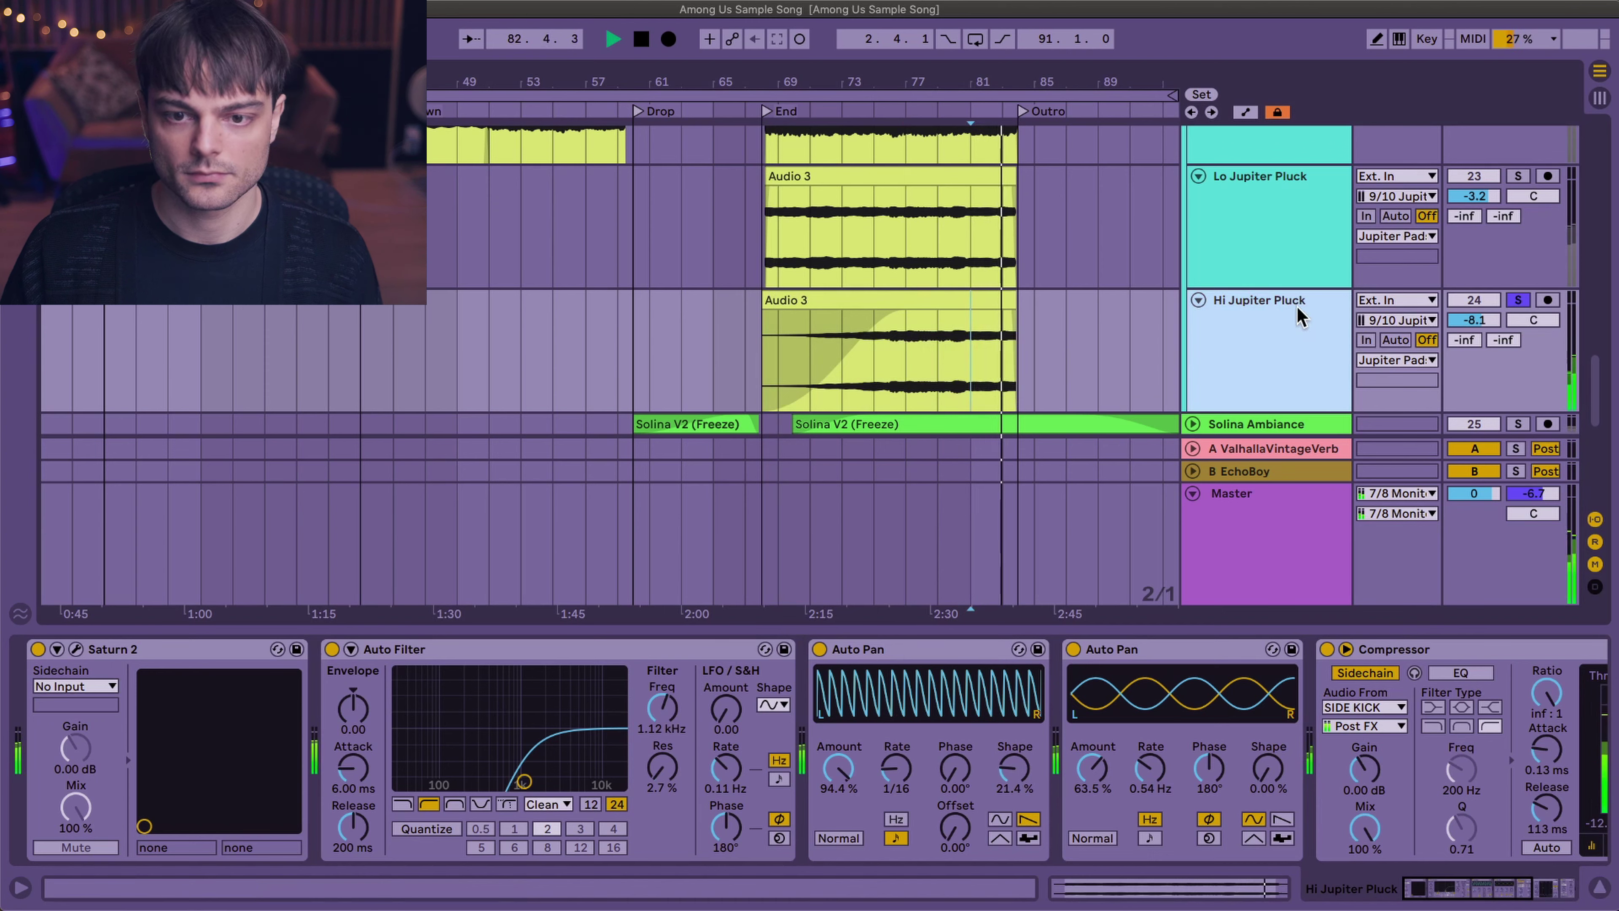
{"action": "key", "text": "space"}
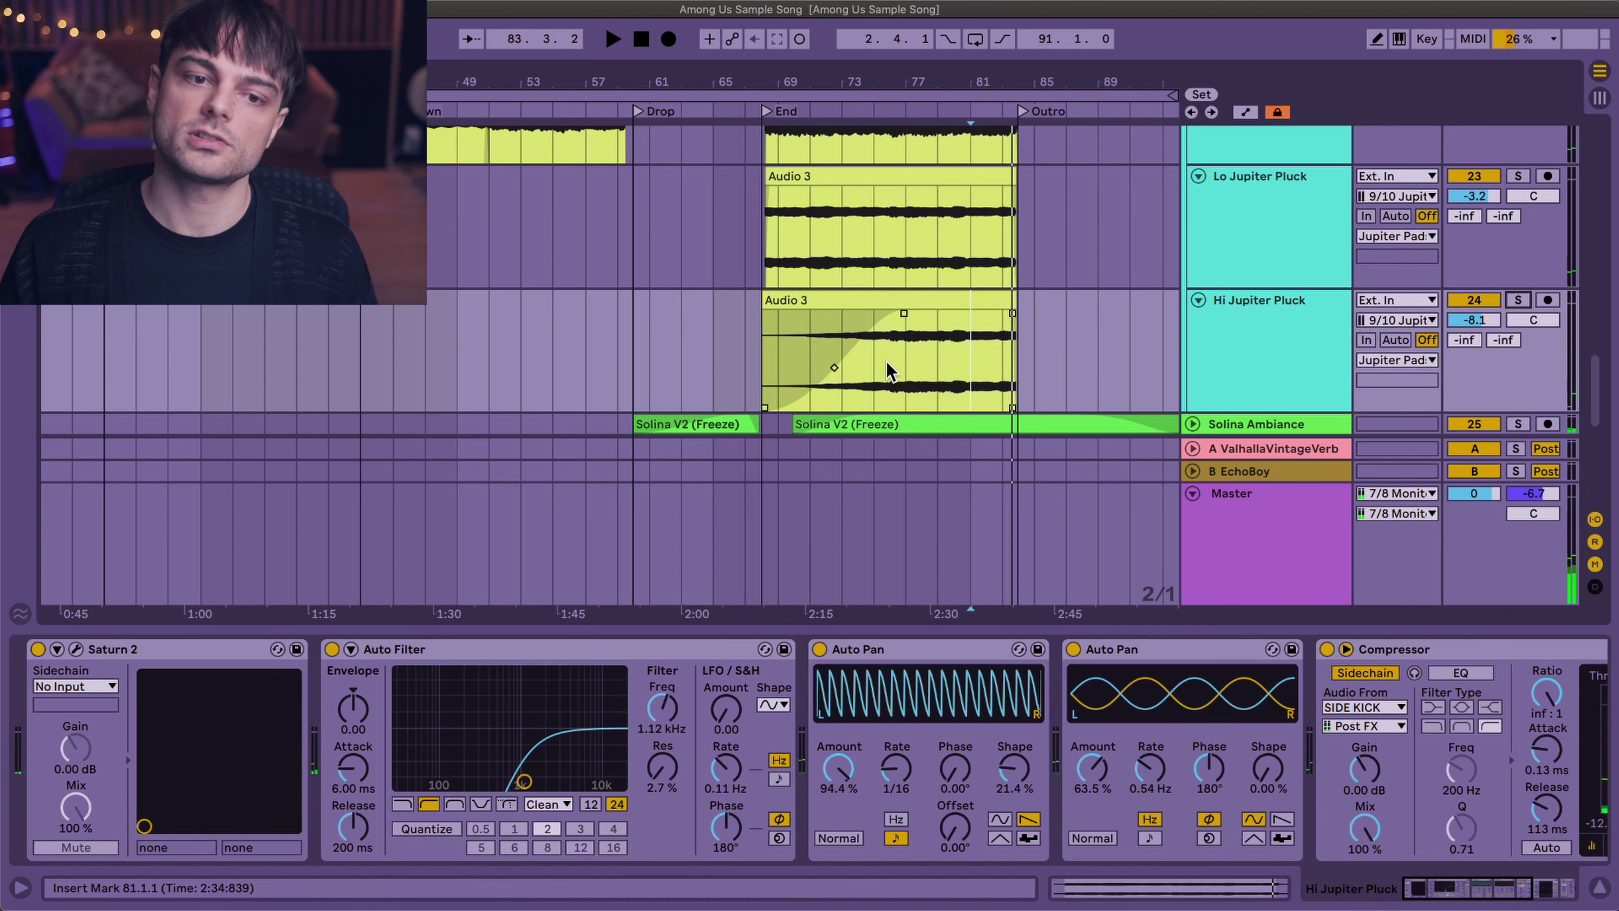
- Unfold the Solina Ambiance track and examine its Crystallizer device and FabFilter Pro-Q 3 curve at bar 81
{"action": "left_click", "coordinate": [1287, 346]}
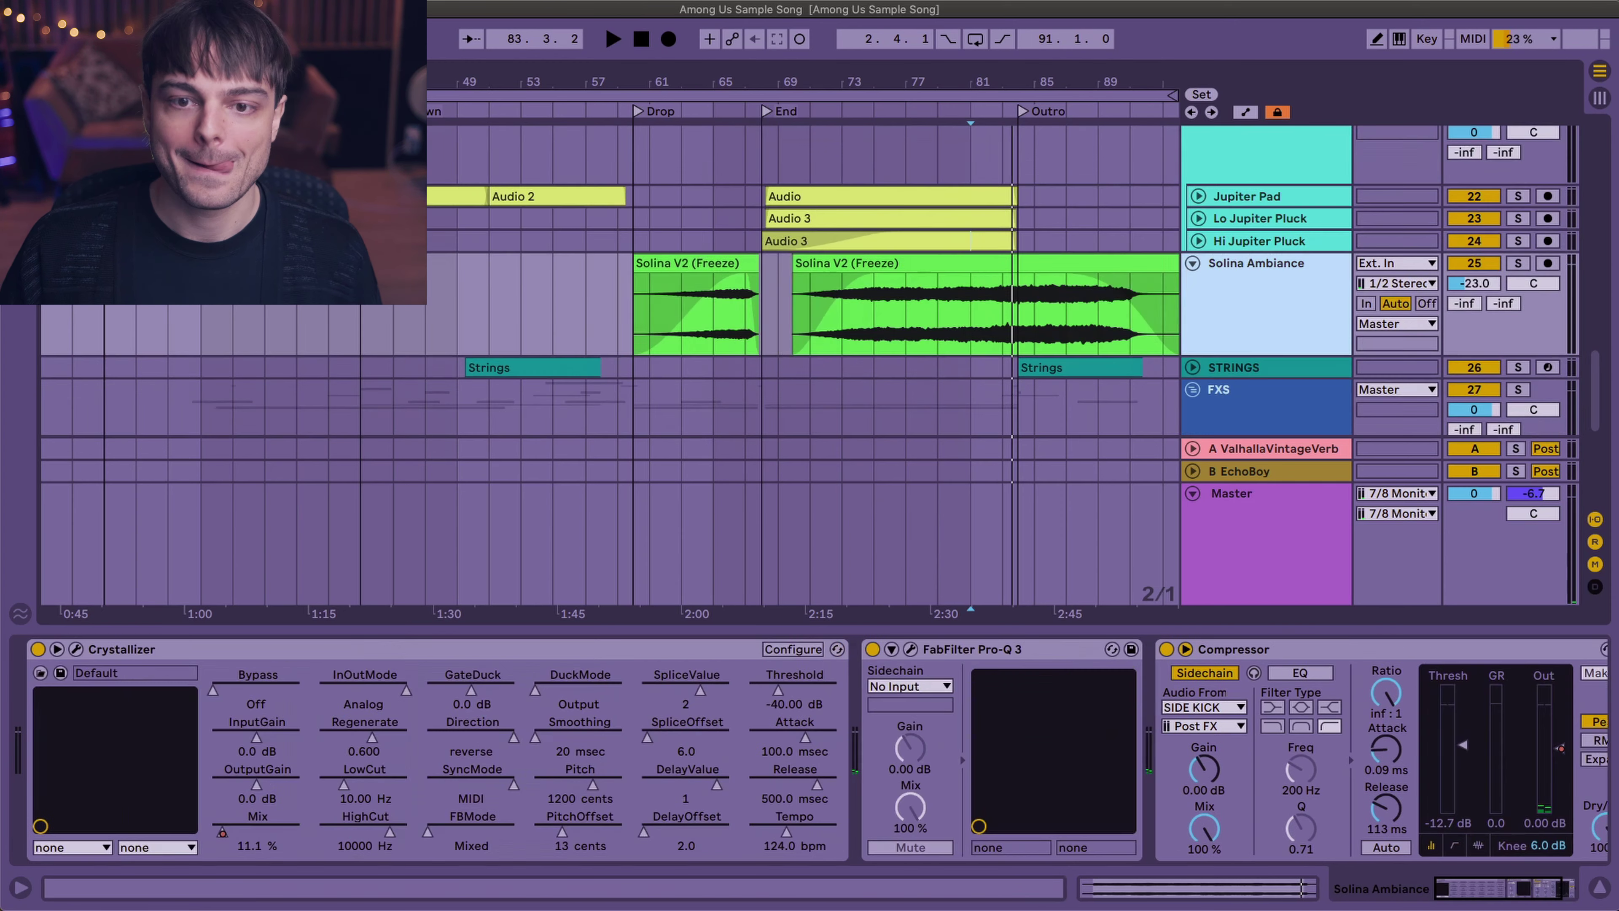
{"action": "scroll", "coordinate": [901, 189], "scroll_direction": "left", "scroll_amount": 3}
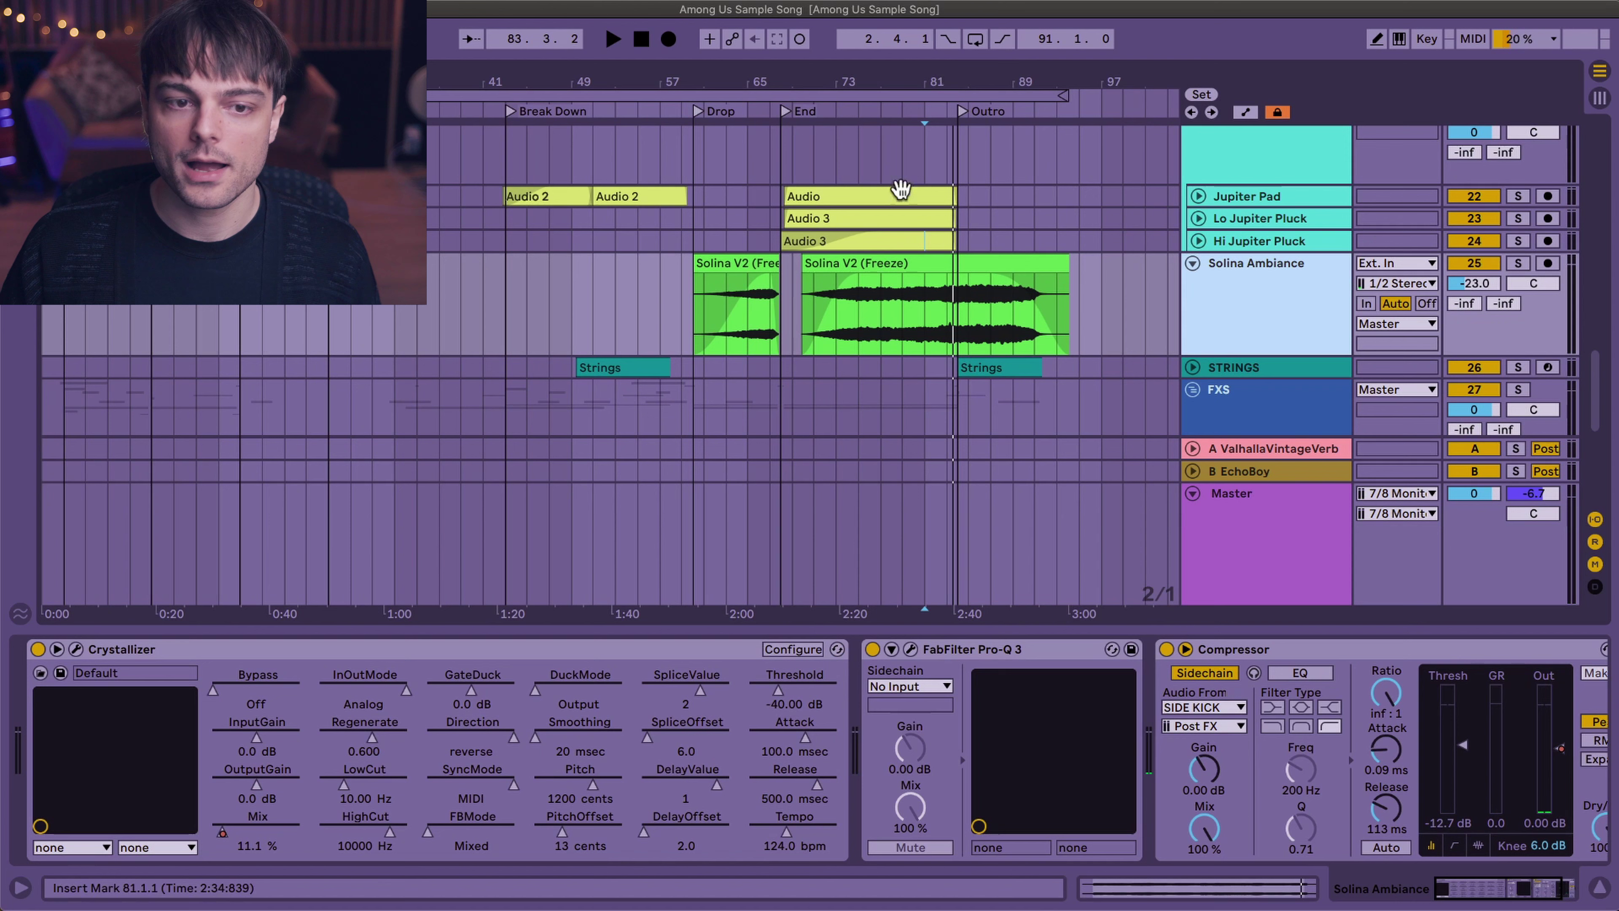
{"action": "left_click", "coordinate": [924, 299]}
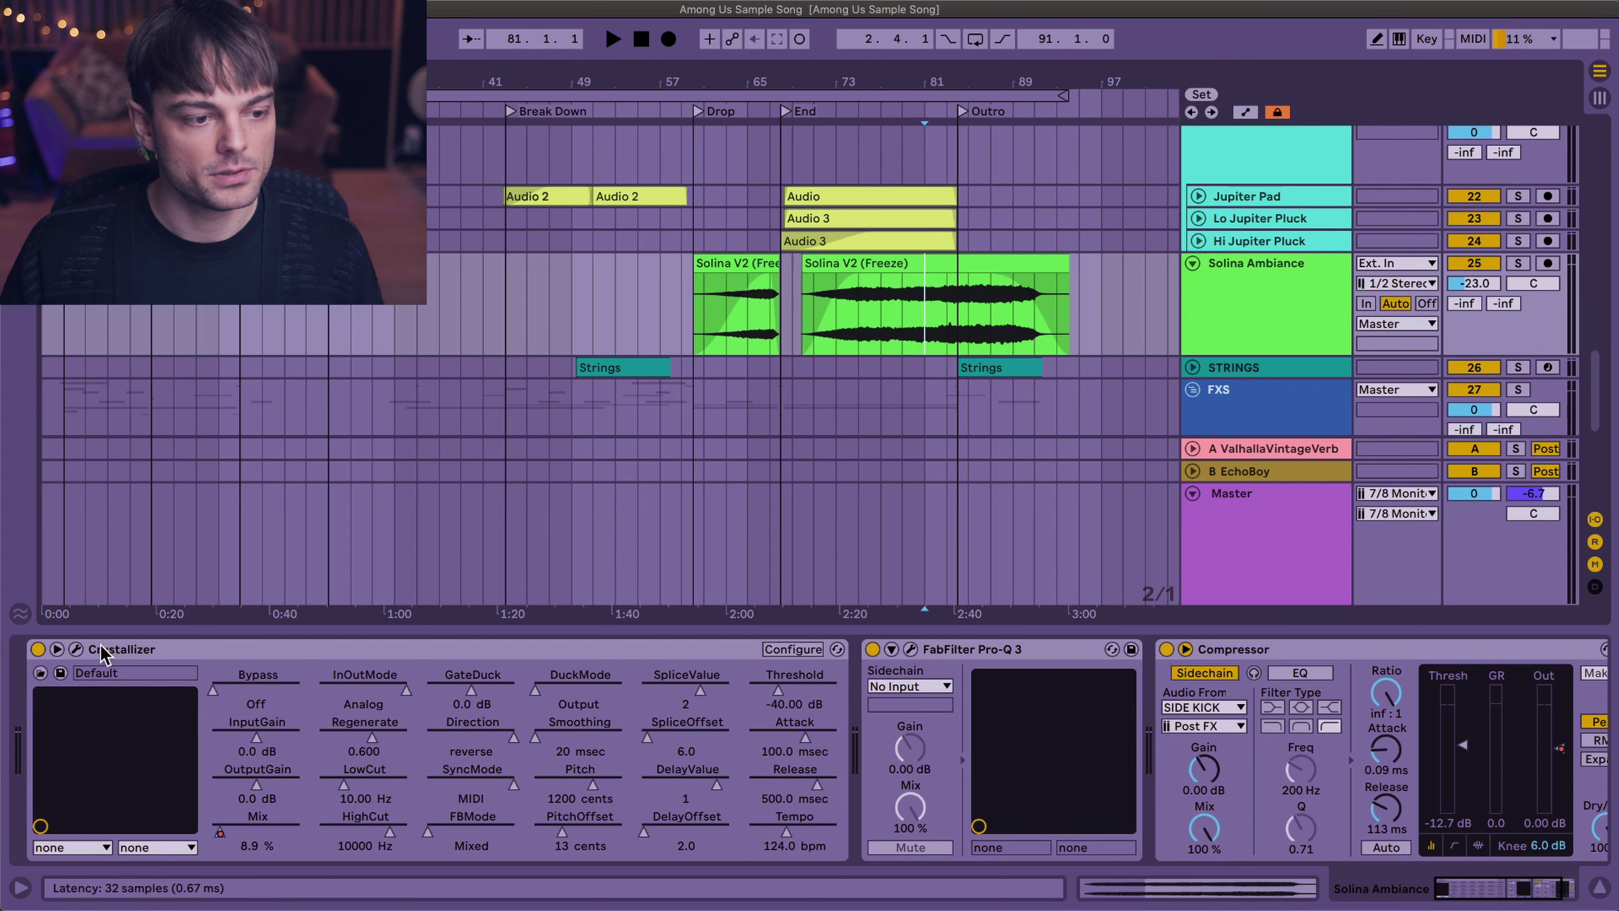
{"action": "scroll", "coordinate": [1125, 719], "scroll_direction": "right", "scroll_amount": 4}
{"action": "left_click", "coordinate": [784, 648]}
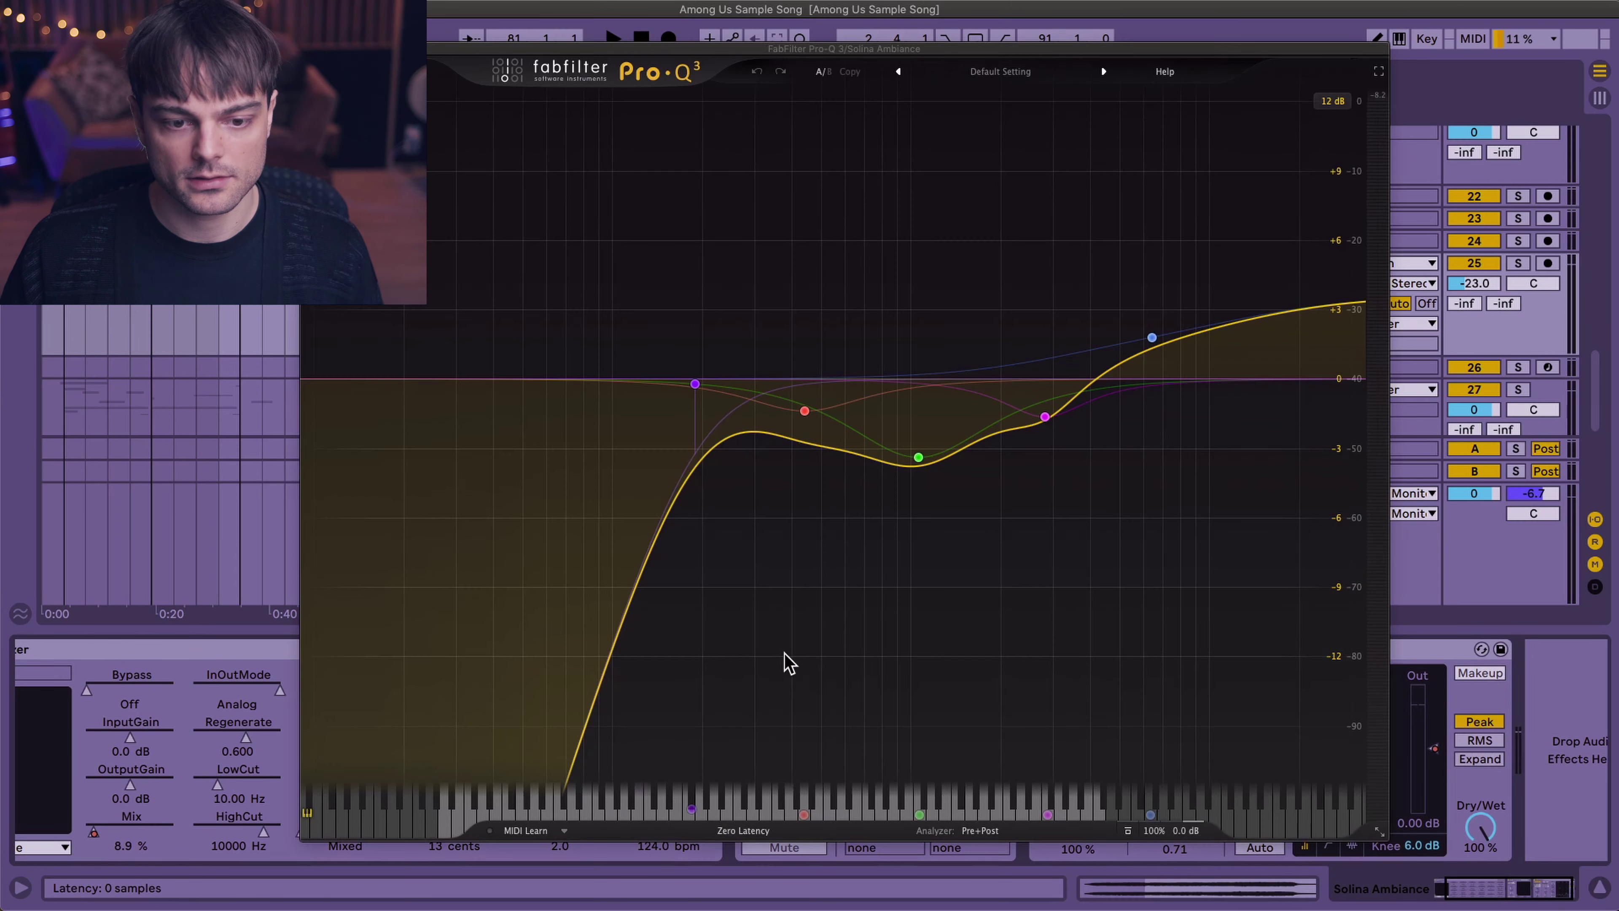
{"action": "key", "text": "super+alt+p"}
- Solo the Solina Ambiance track and audition it from bar 77 with its sidechained Compressor active
{"action": "left_click", "coordinate": [1517, 262]}
{"action": "left_click", "coordinate": [879, 335]}
{"action": "key", "text": "space"}
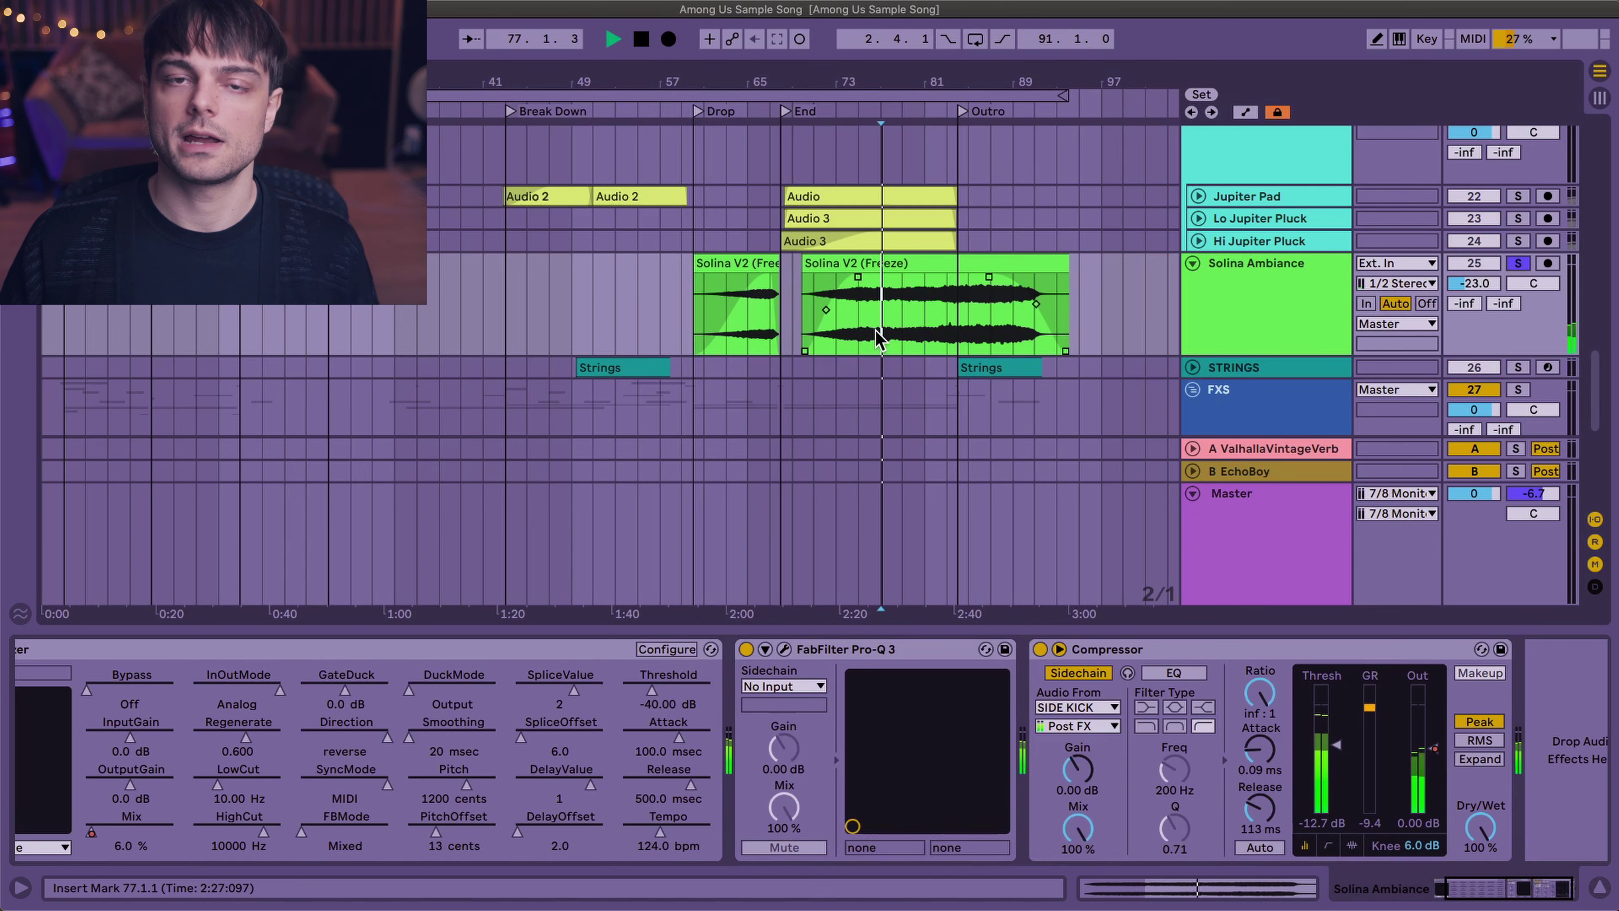
{"action": "left_click", "coordinate": [1273, 308]}
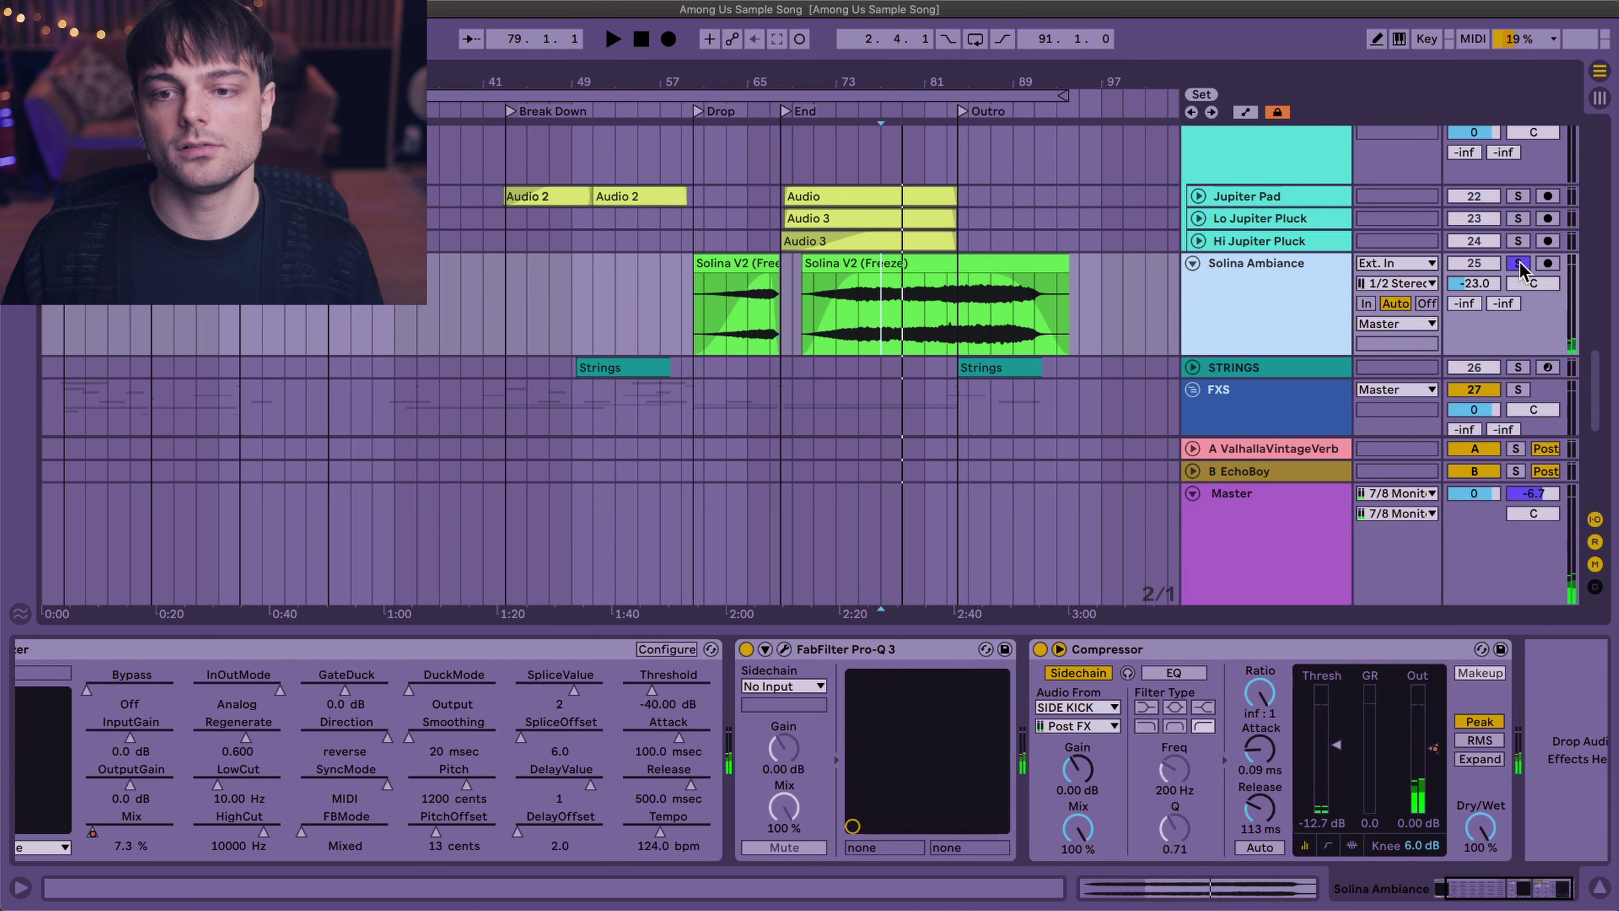
- Unsolo the Solina Ambiance and compare the full mix from bar 77 with the track muted and unmuted
{"action": "left_click", "coordinate": [1520, 264]}
{"action": "key", "text": "space"}
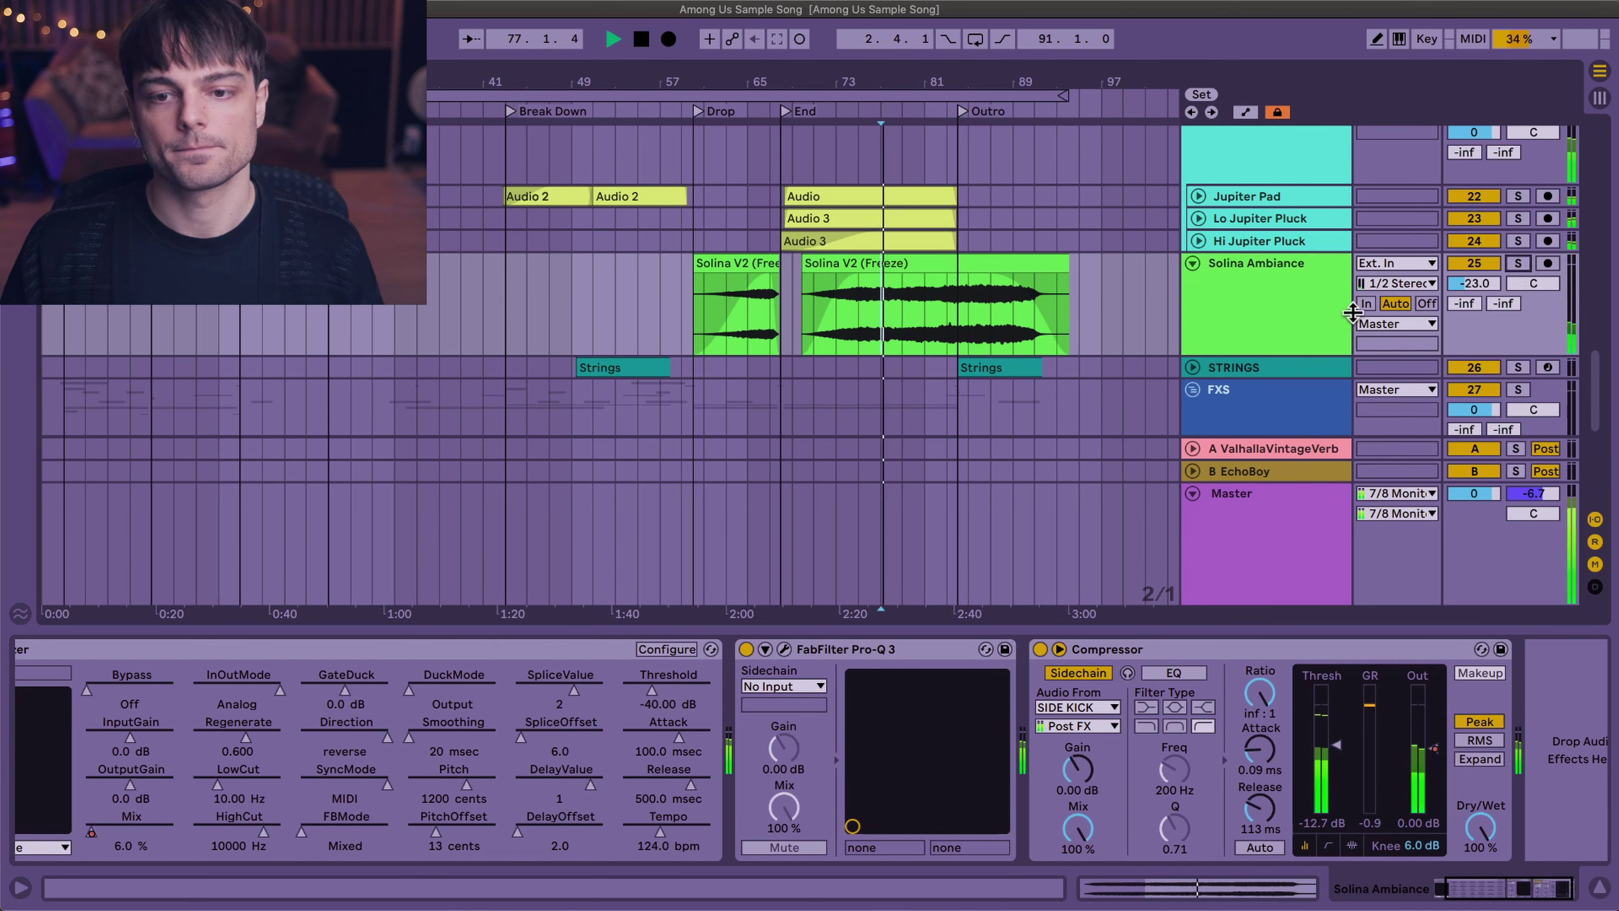
{"action": "left_click", "coordinate": [1473, 263]}
{"action": "key", "text": "space"}
{"action": "left_click", "coordinate": [1478, 263]}
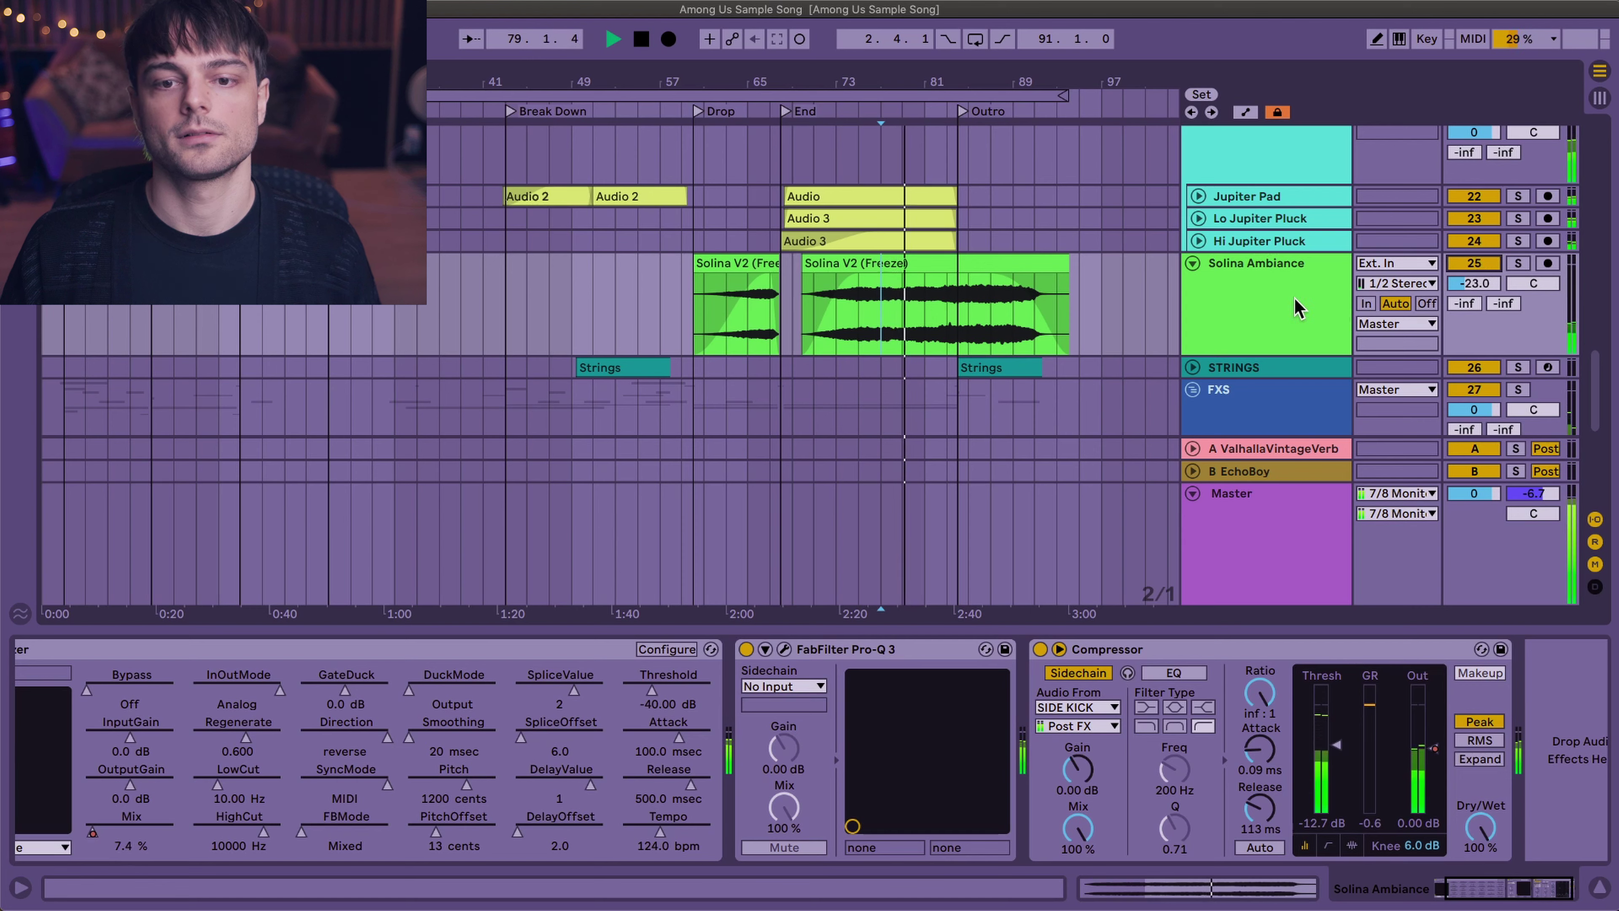
- Stop playback and fold all the tracks in the arrangement at once
{"action": "key", "text": "space"}
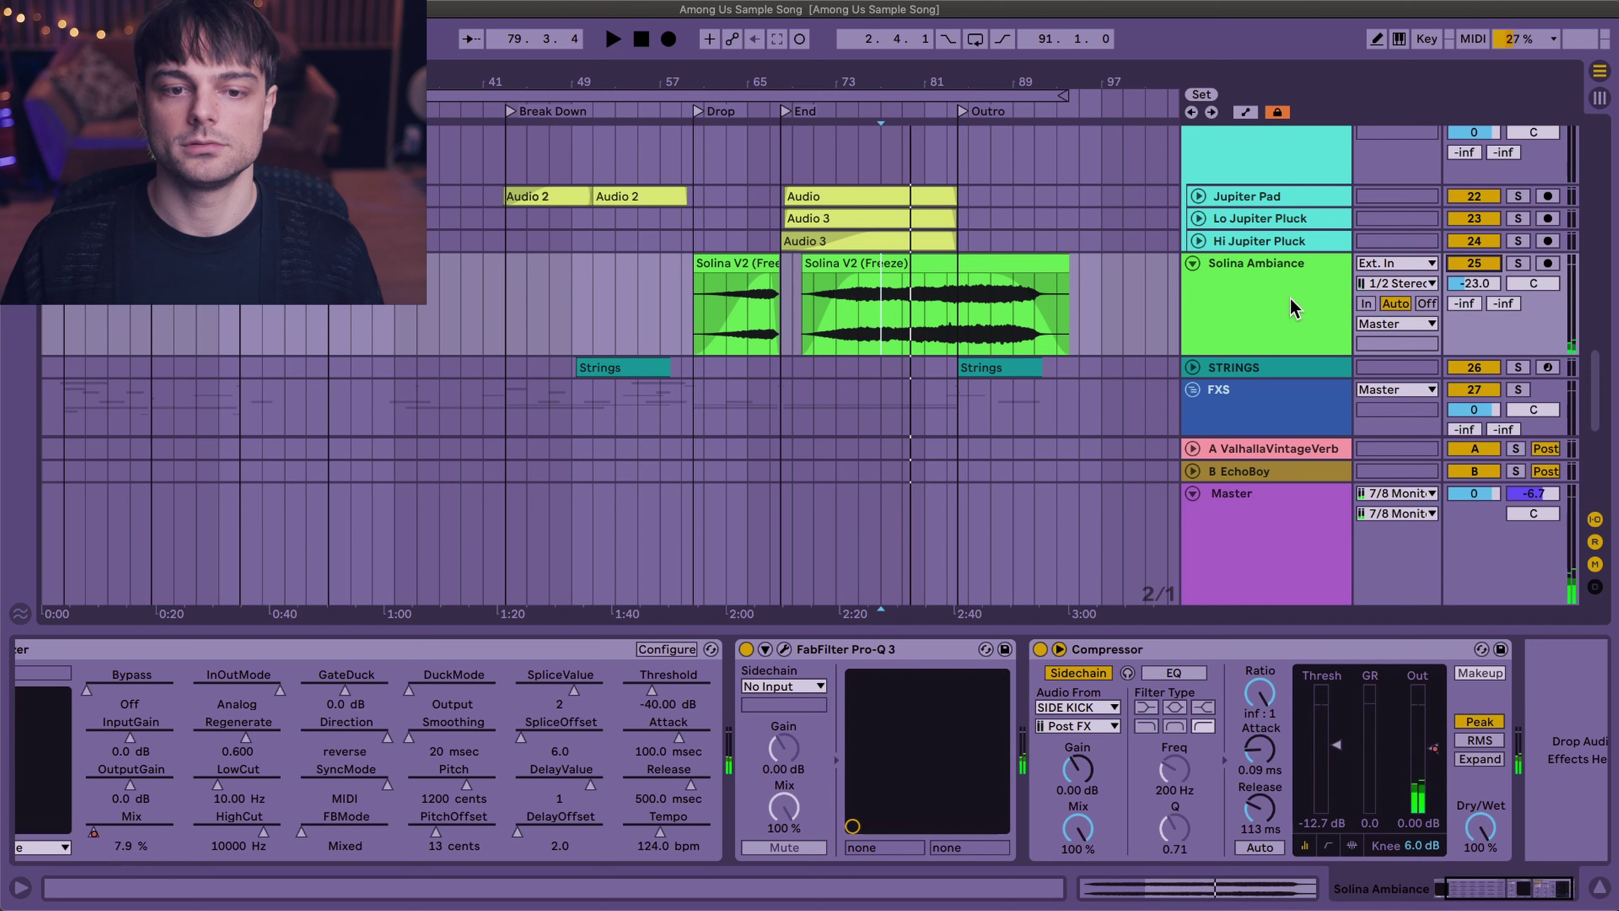
{"action": "scroll", "coordinate": [1223, 293], "scroll_direction": "down", "scroll_amount": 1}
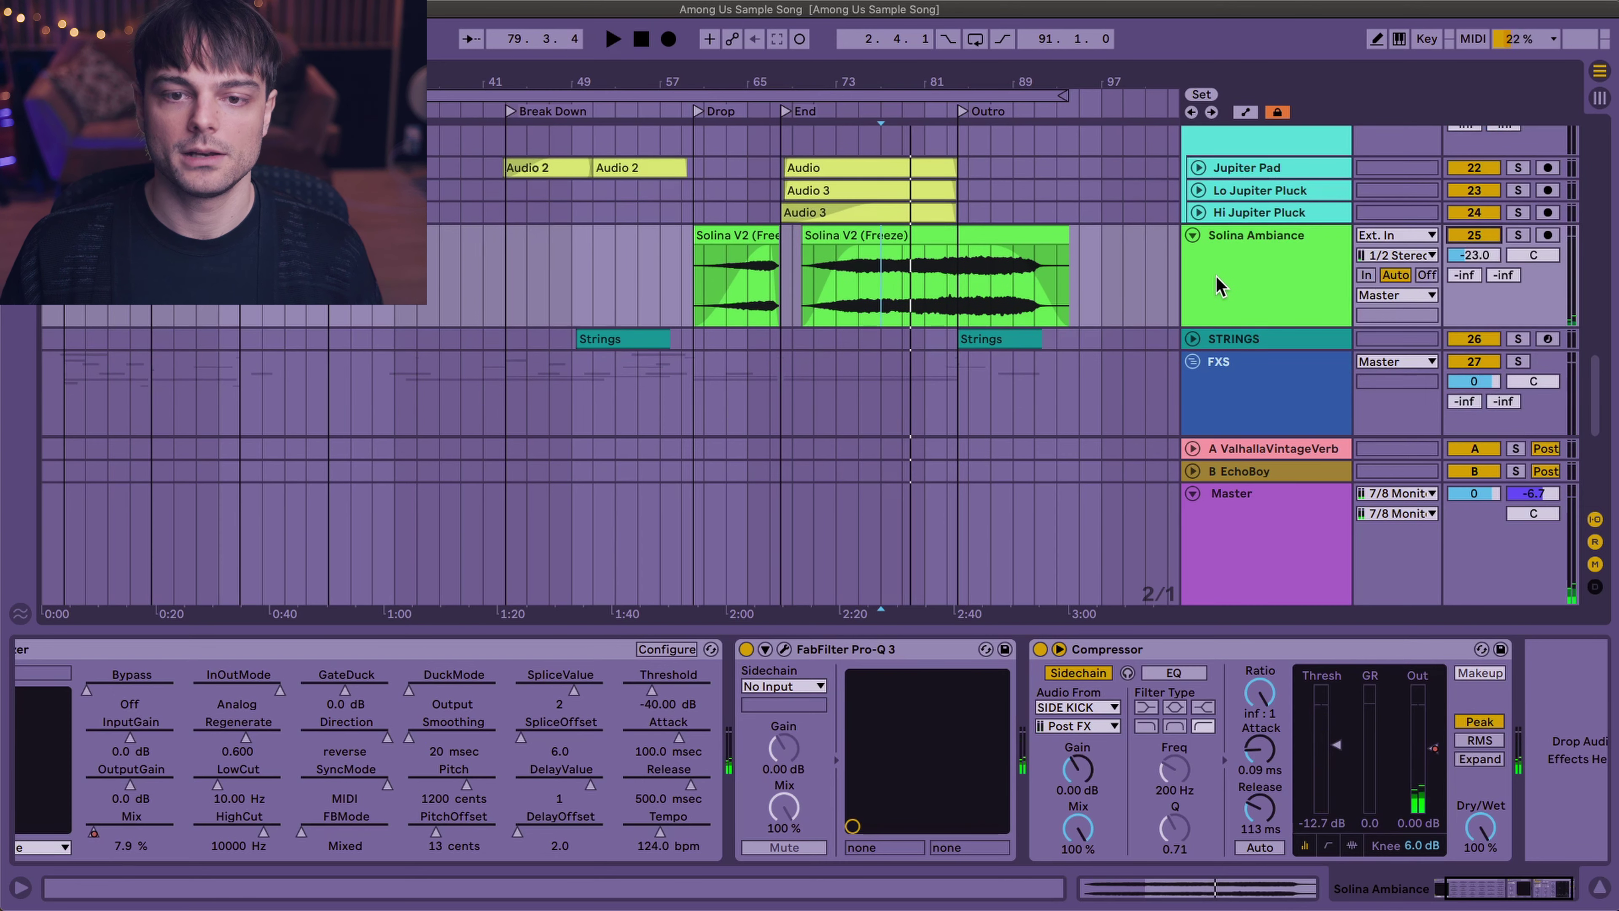
{"action": "scroll", "coordinate": [1219, 286], "scroll_direction": "down", "scroll_amount": 1}
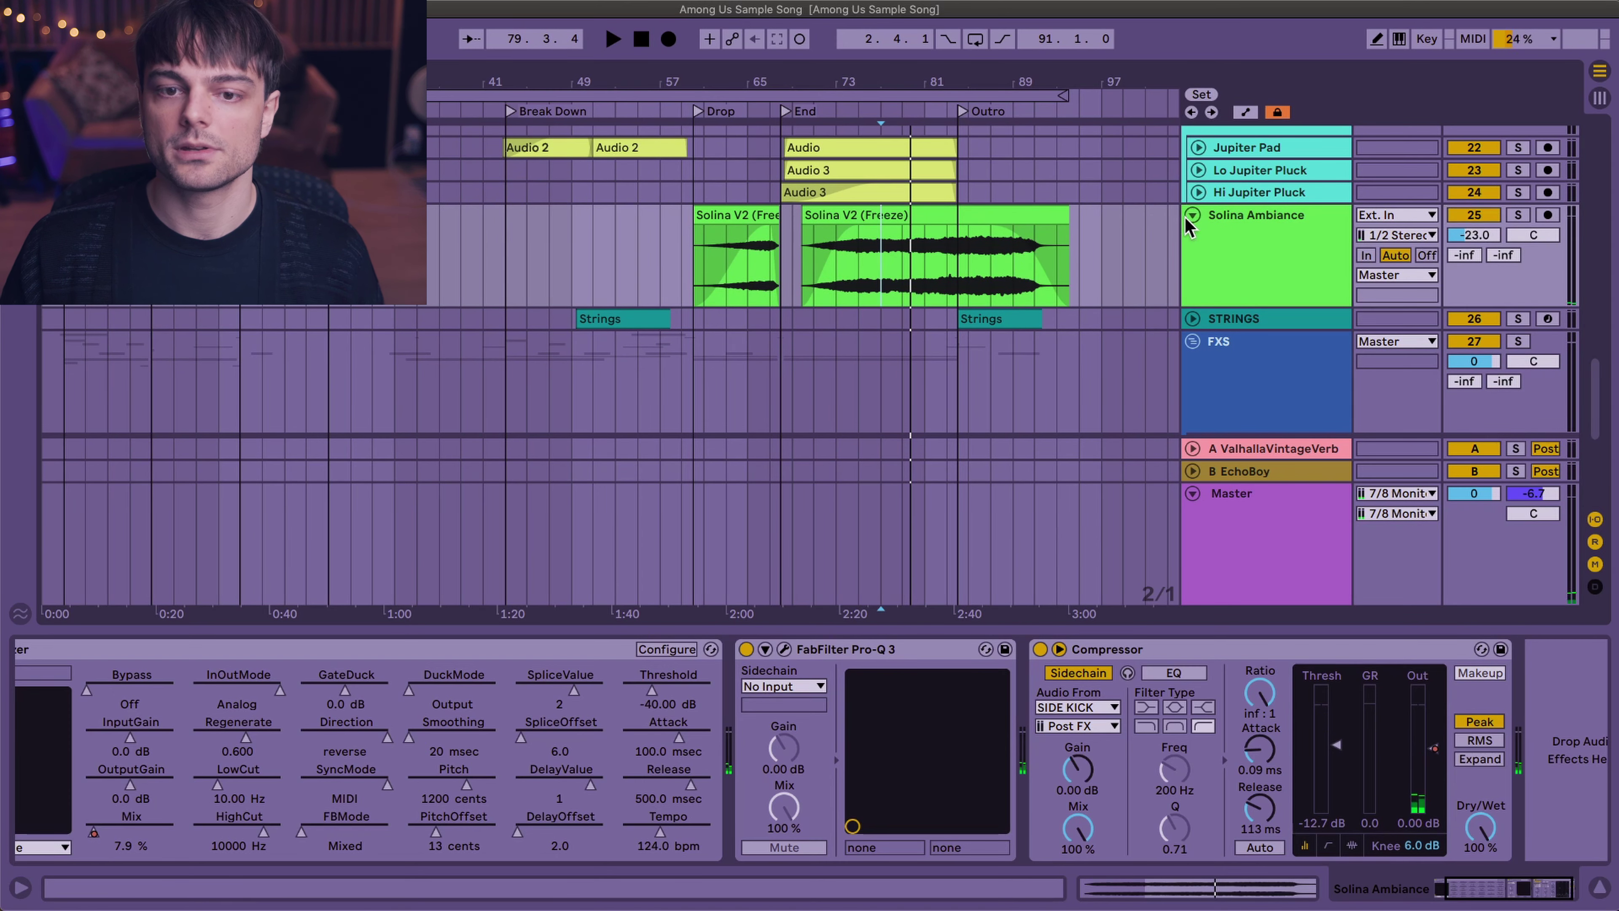
{"action": "left_click", "coordinate": [1189, 218], "text": "alt"}
{"action": "scroll", "coordinate": [1187, 261], "scroll_direction": "up", "scroll_amount": 3}
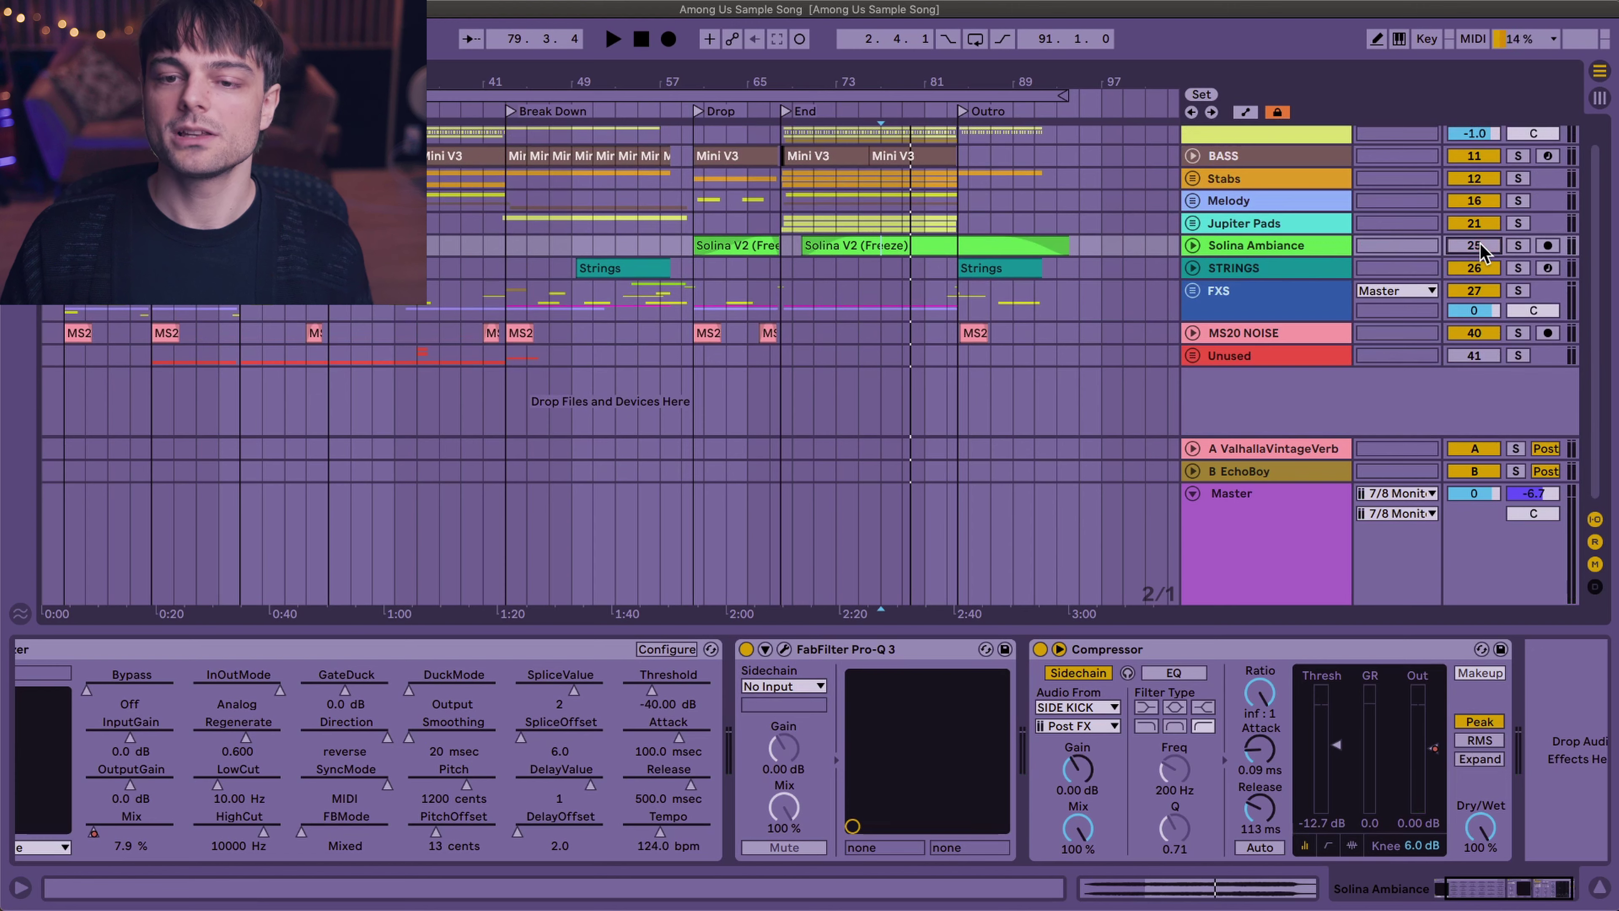
- Unfold the STRINGS track, audition its part from bar 49, and show its Kontakt and FabFilter Pro-Q 3 devices
{"action": "left_click", "coordinate": [1253, 269]}
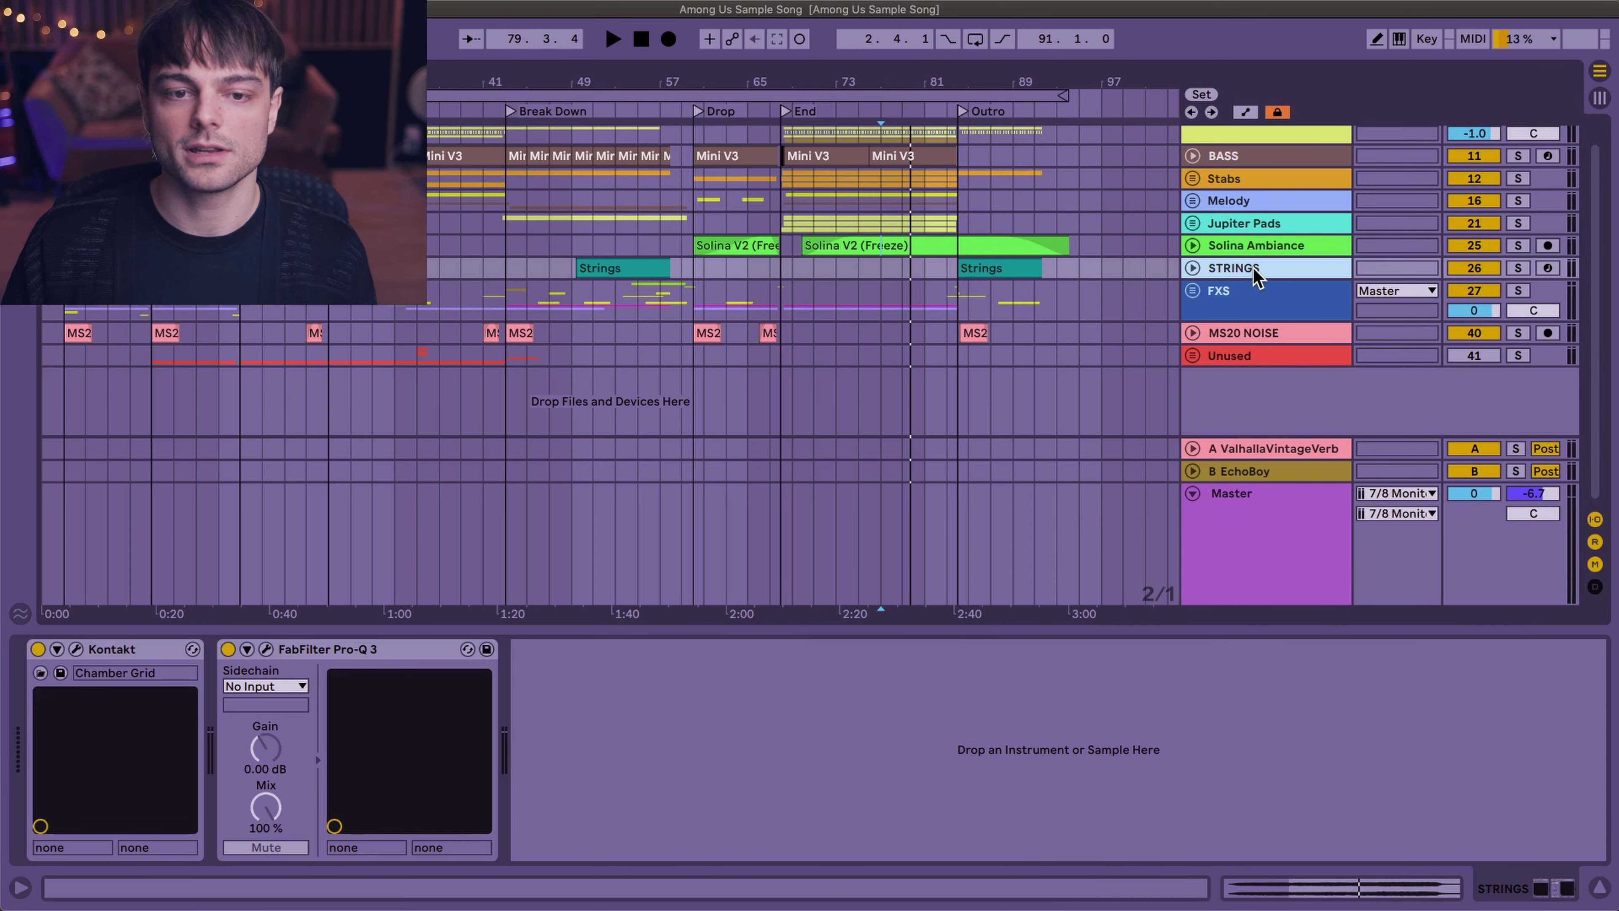
{"action": "left_click", "coordinate": [1192, 267]}
{"action": "scroll", "coordinate": [980, 320], "scroll_direction": "down", "scroll_amount": 2}
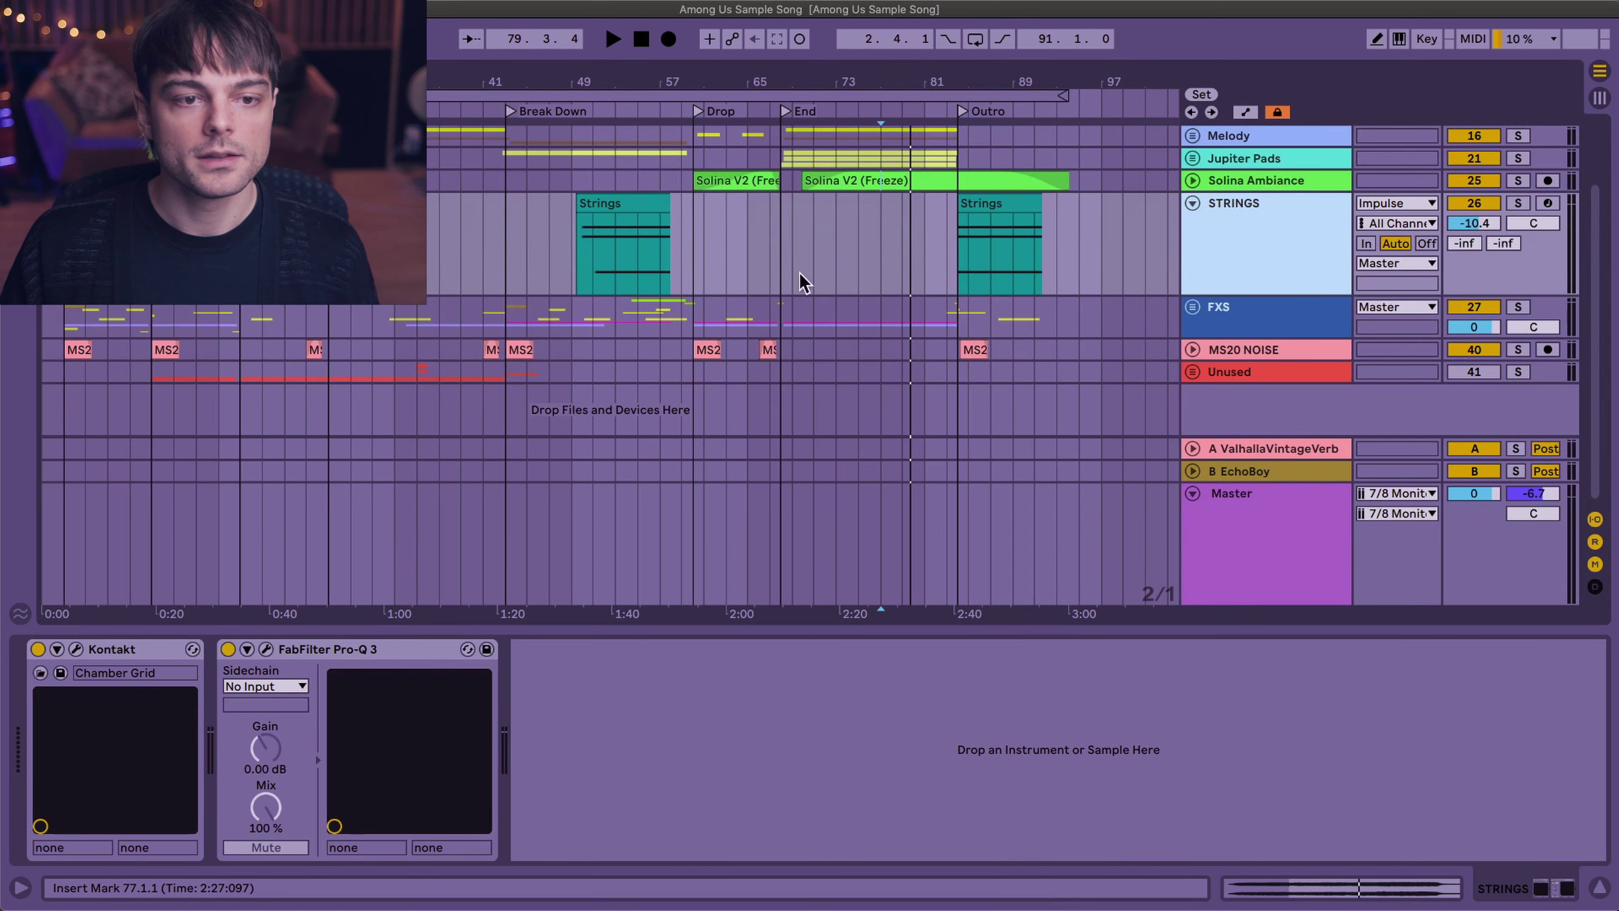
{"action": "left_click", "coordinate": [591, 266]}
{"action": "key", "text": "space"}
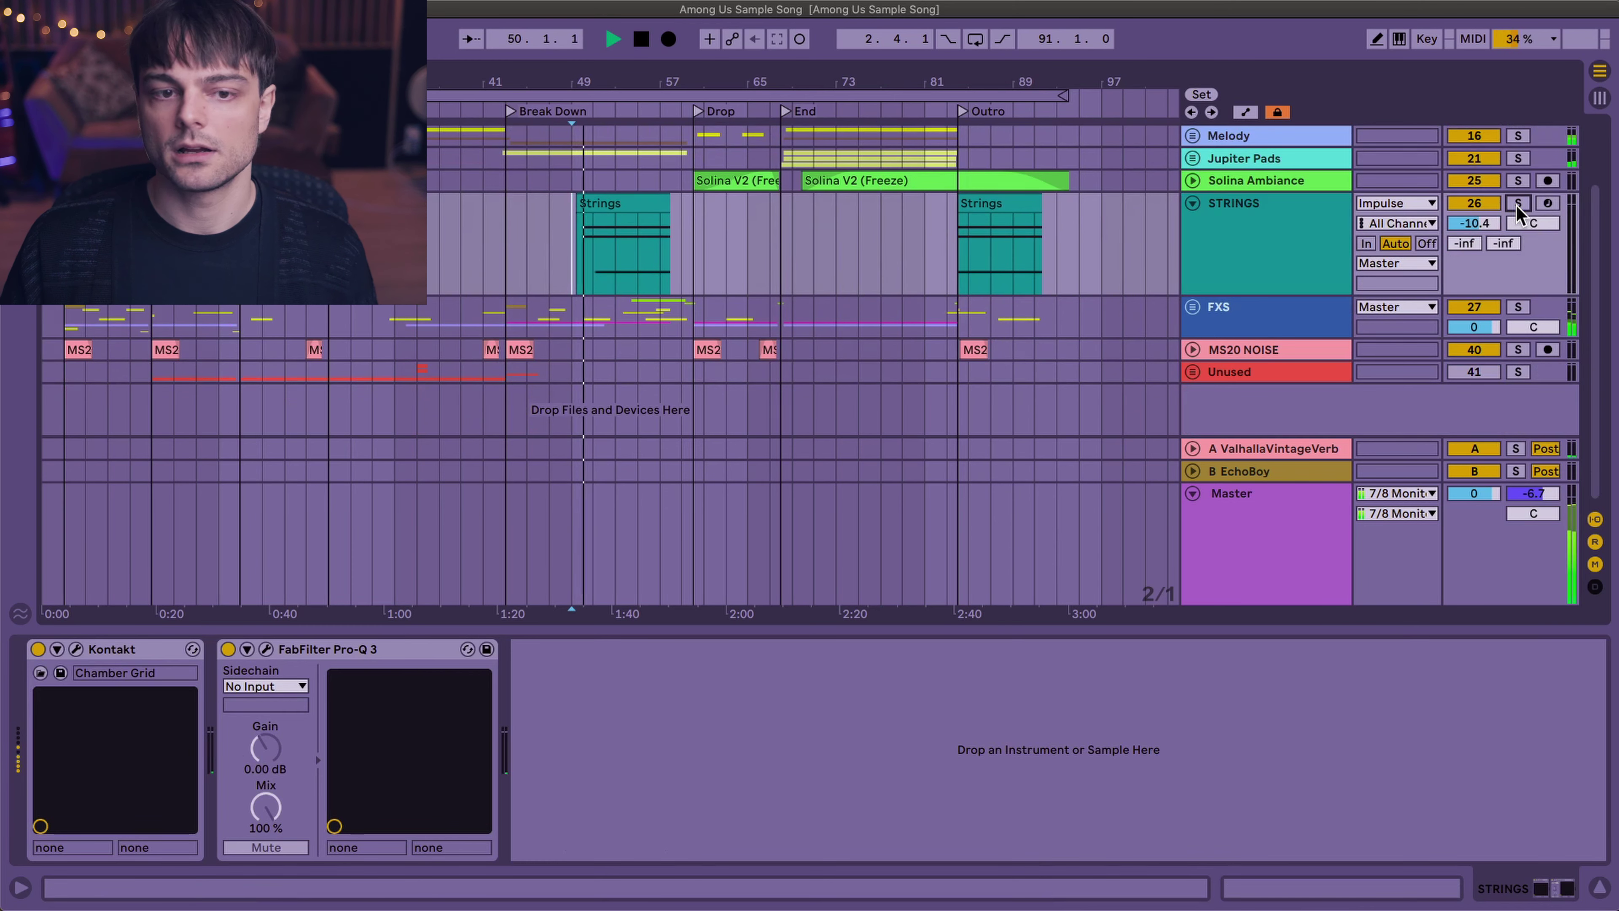
{"action": "left_click", "coordinate": [1268, 252]}
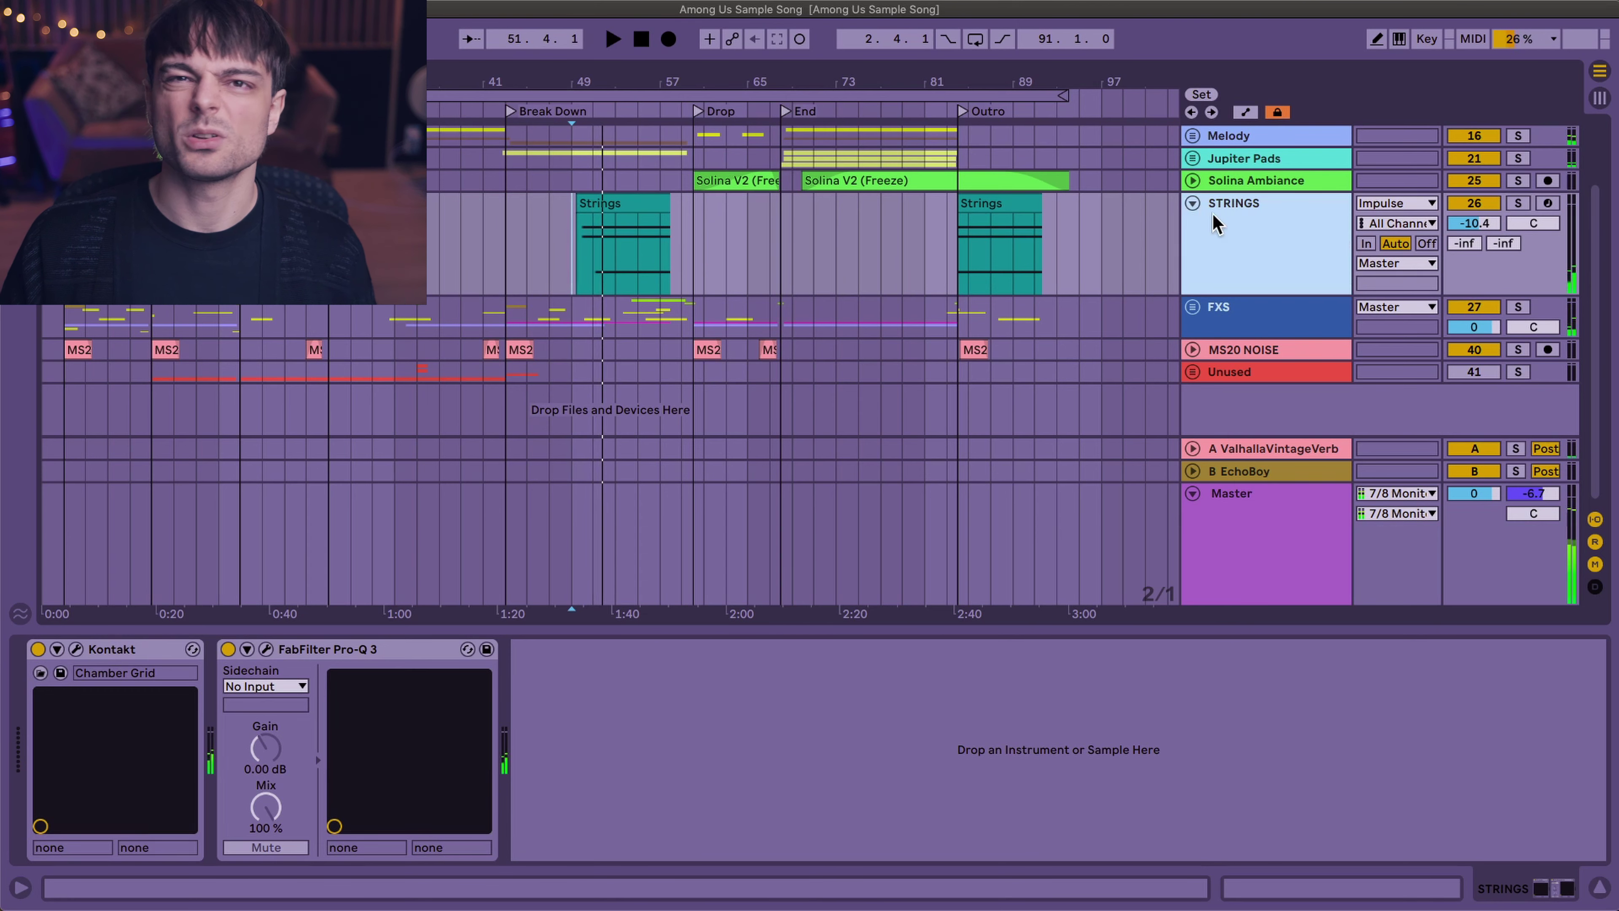
- Expand the FXS group and look through its tracks, from MS SWEEP to Rev Fx
{"action": "left_click", "coordinate": [1259, 322]}
{"action": "left_click", "coordinate": [1192, 308]}
{"action": "scroll", "coordinate": [1020, 311], "scroll_direction": "down", "scroll_amount": 3}
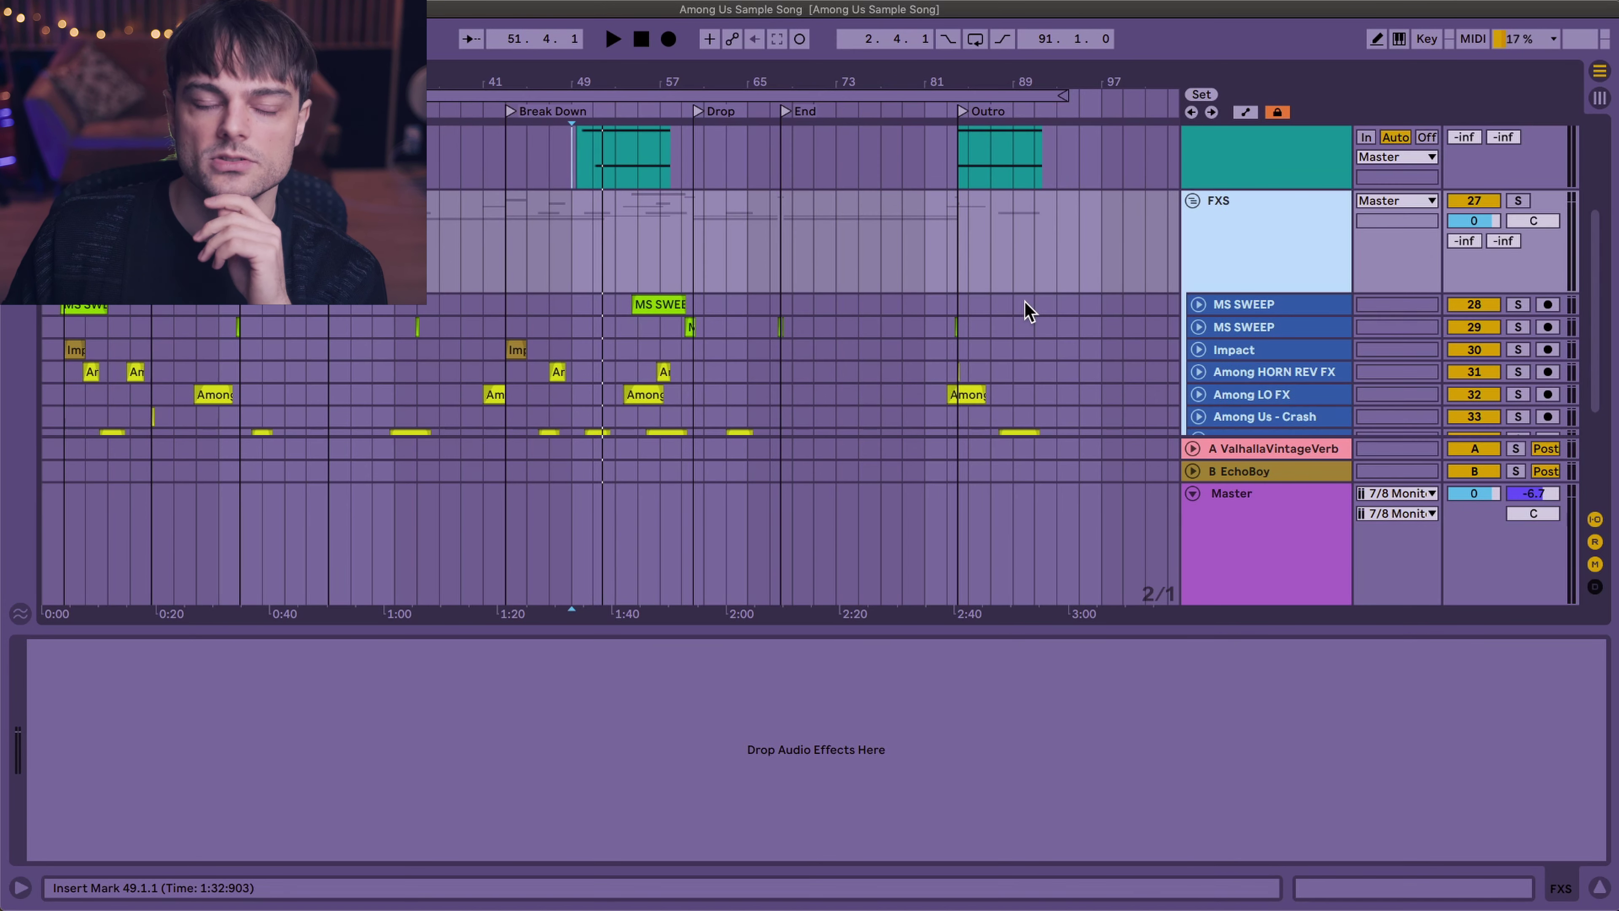
{"action": "scroll", "coordinate": [1064, 306], "scroll_direction": "down", "scroll_amount": 2}
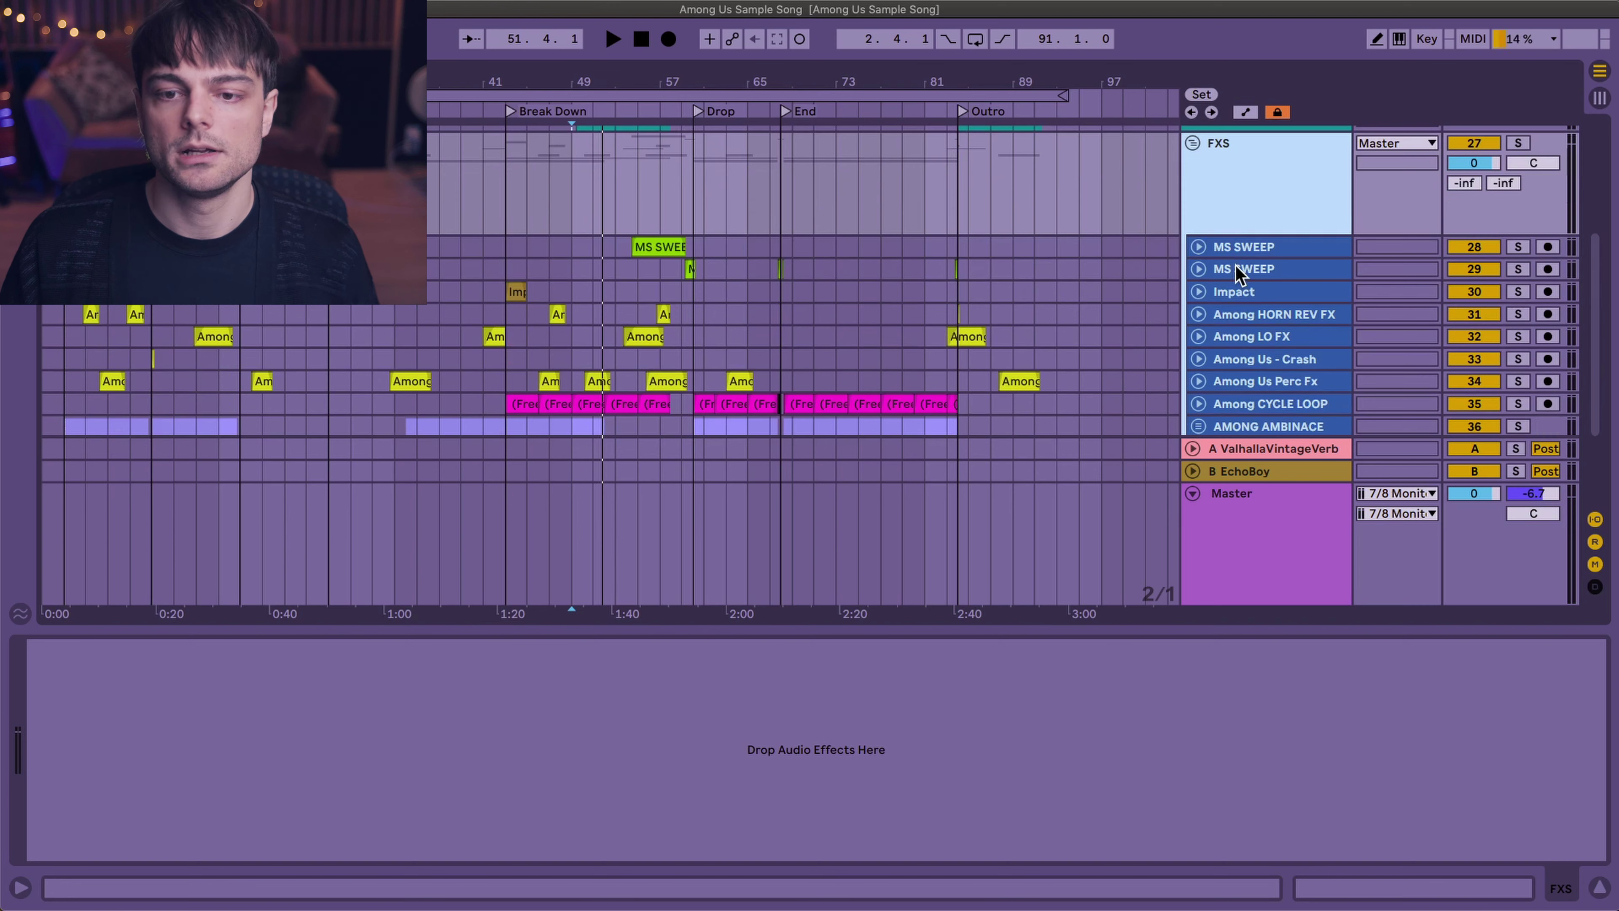
{"action": "scroll", "coordinate": [1227, 281], "scroll_direction": "down", "scroll_amount": 4}
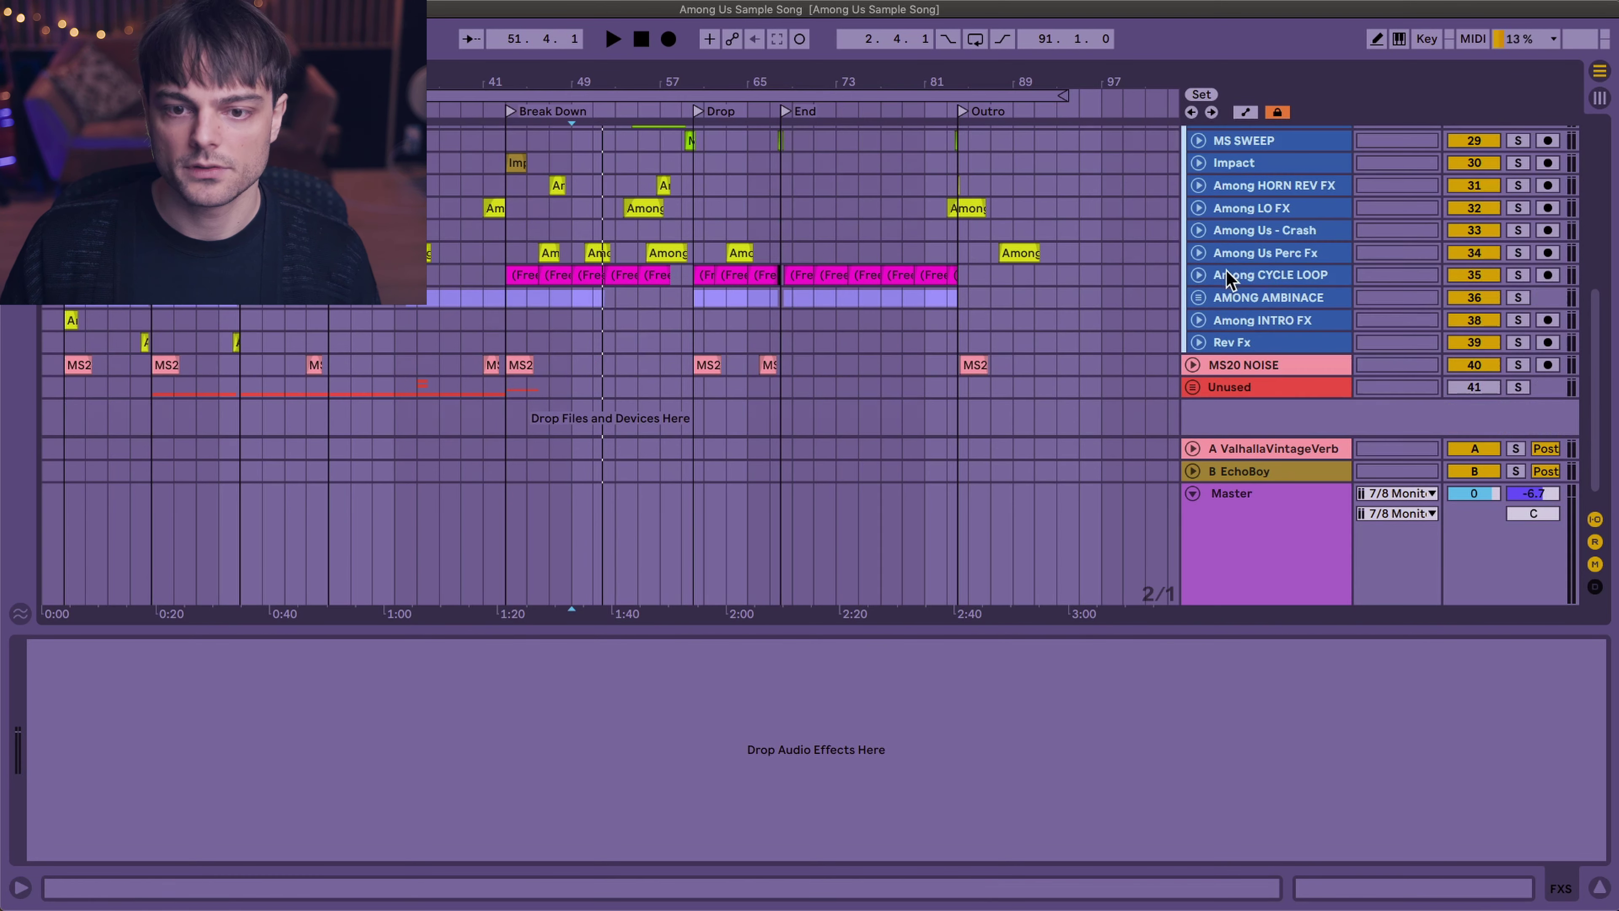
{"action": "scroll", "coordinate": [755, 356], "scroll_direction": "up", "scroll_amount": 2}
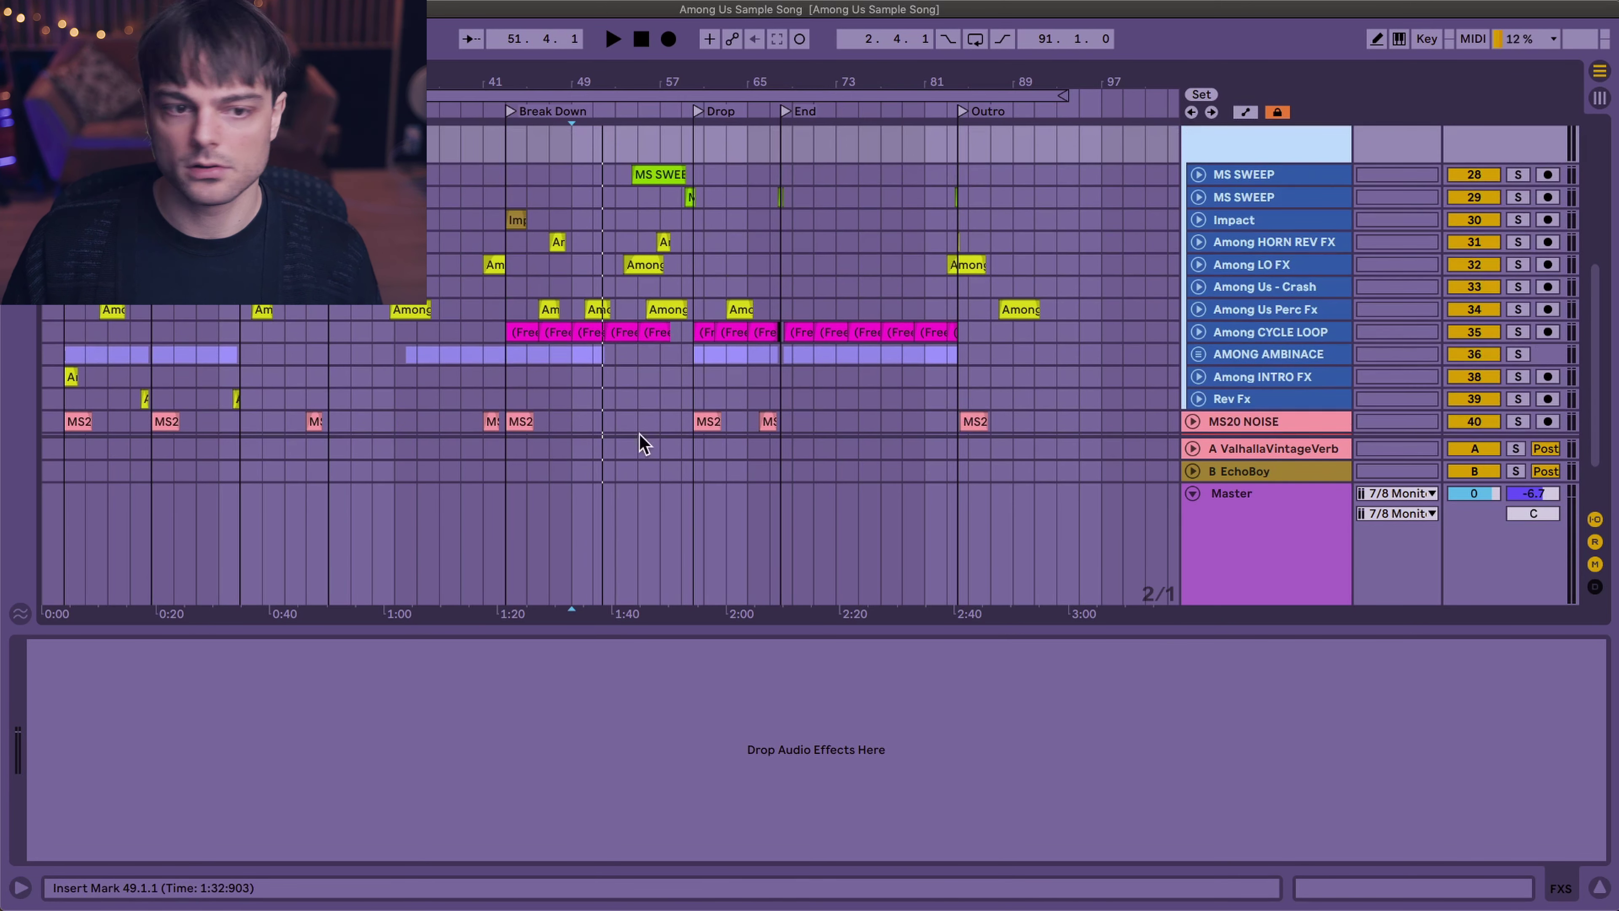
- Audition the first MS SWEEP clip from 2.4.1, with its Auto Filter and Auto Pan devices shown
{"action": "left_click", "coordinate": [83, 175]}
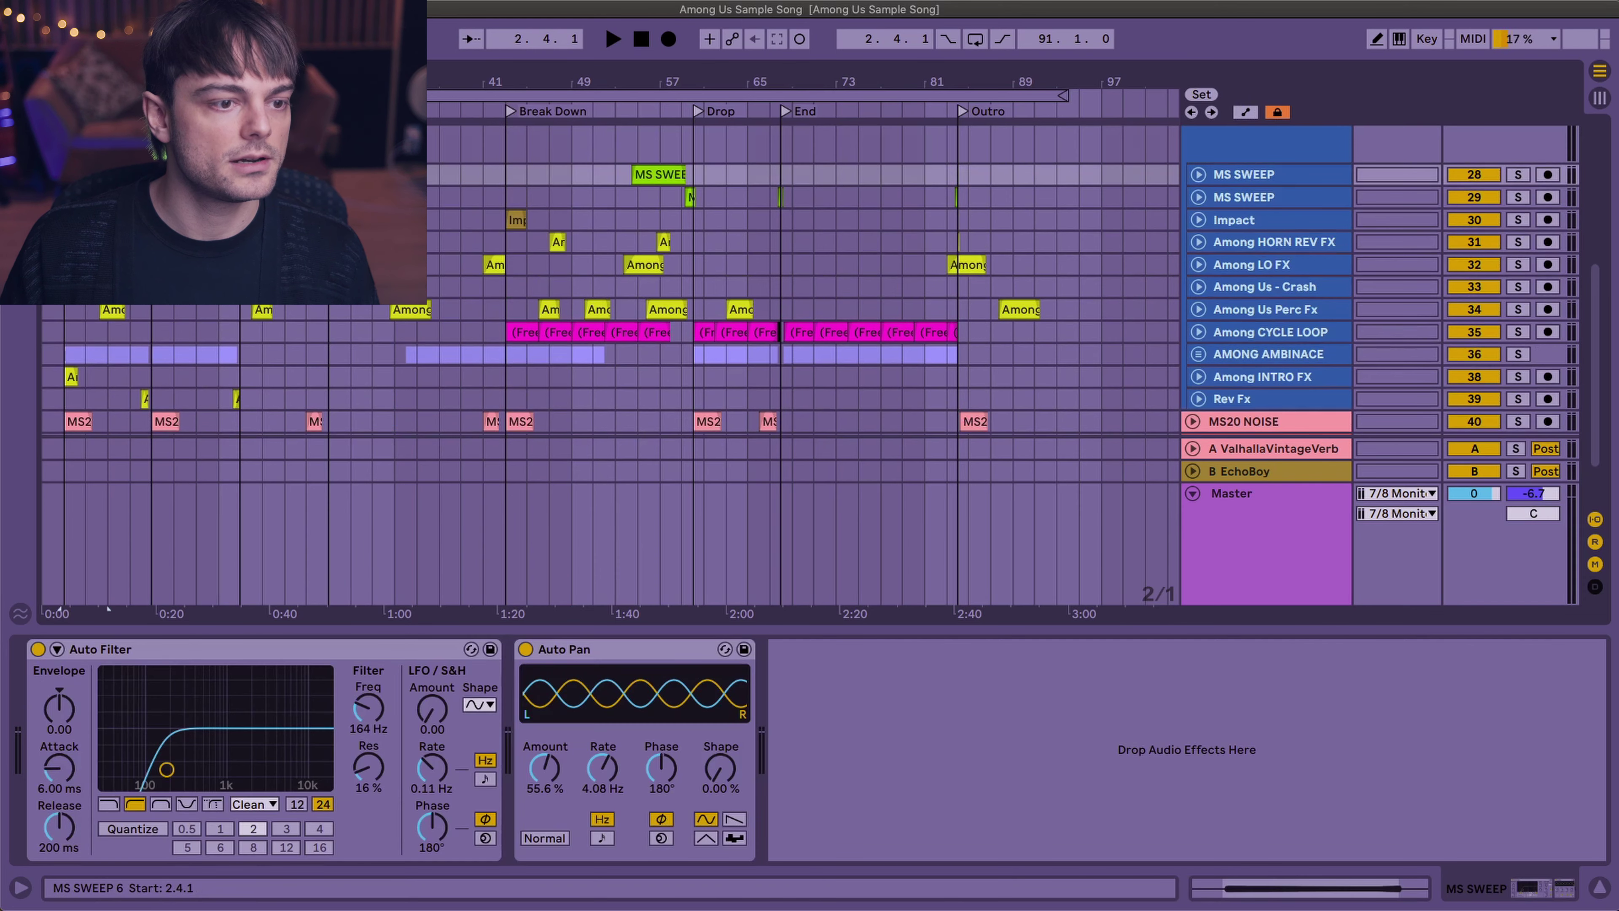
{"action": "key", "text": "space"}
{"action": "left_click_drag", "start_coordinate": [96, 82], "coordinate": [108, 157]}
{"action": "key", "text": "space"}
- Solo the Among INTRO FX track, audition its clip from bar 3, and unfold the track
{"action": "left_click", "coordinate": [118, 376]}
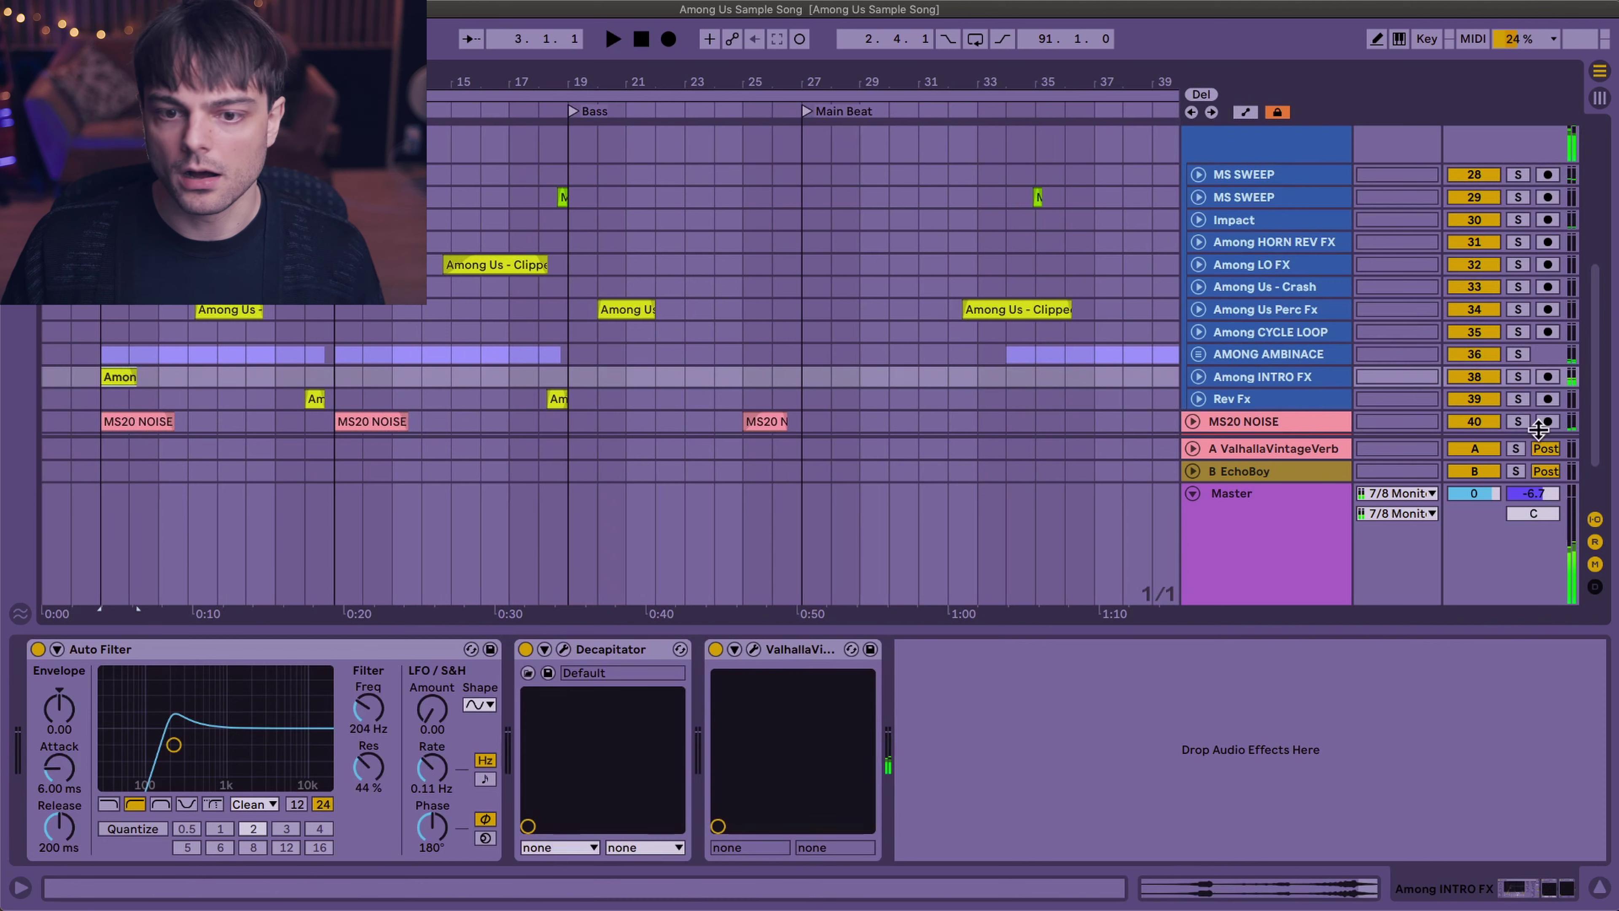
{"action": "left_click", "coordinate": [1517, 376]}
{"action": "key", "text": "space"}
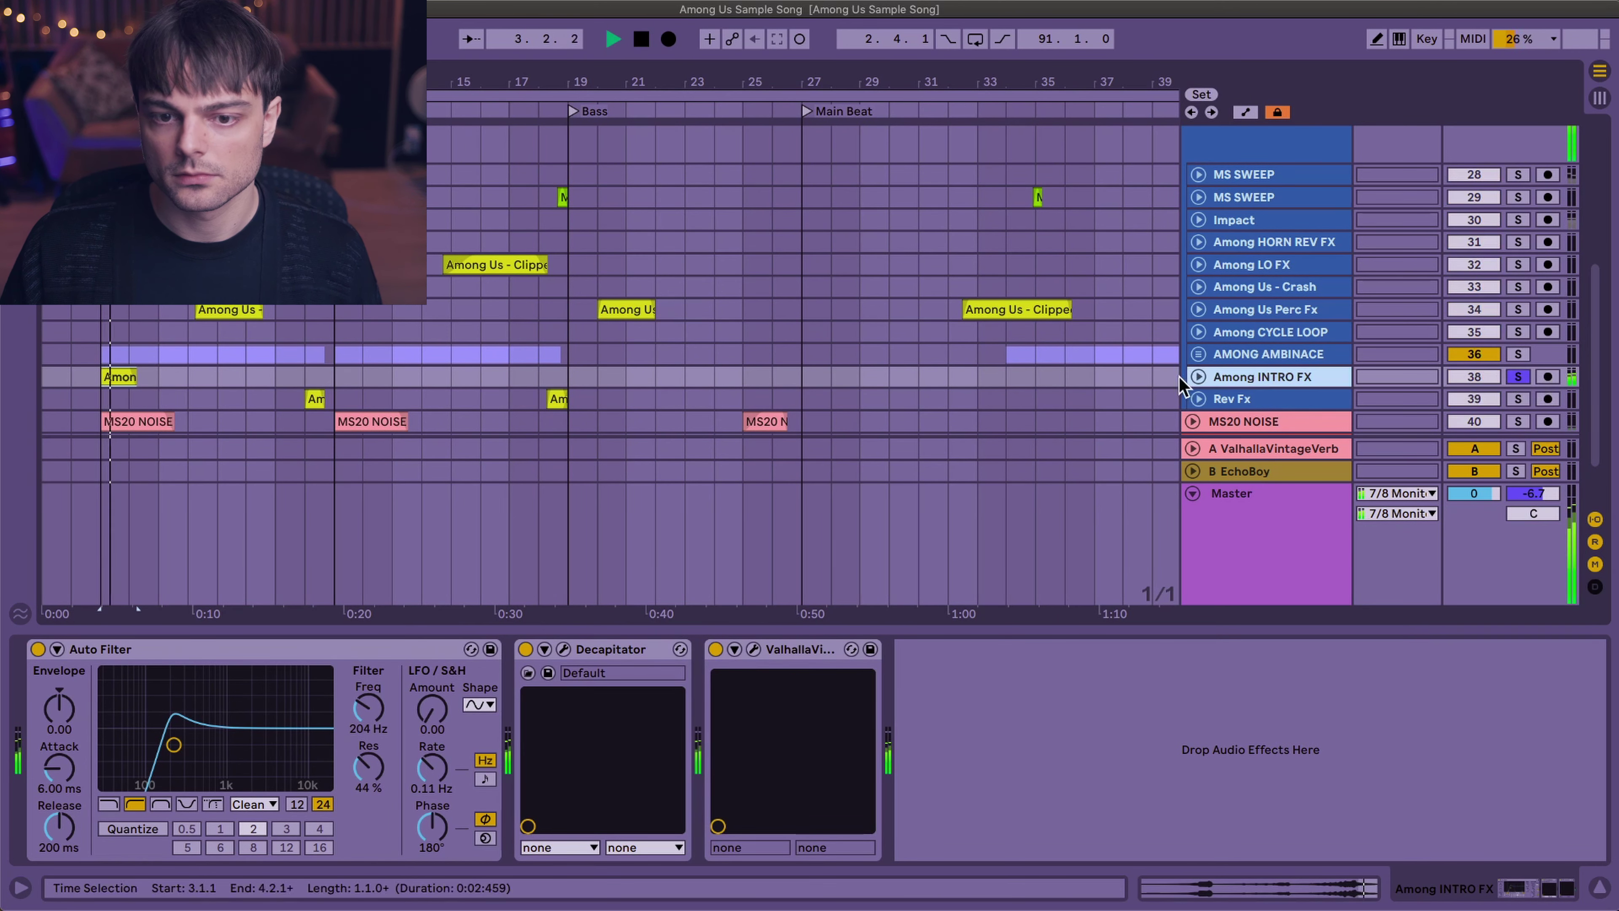
{"action": "left_click", "coordinate": [1198, 376]}
{"action": "key", "text": "space"}
- Open the Among Us - Clipped clip on Among INTRO FX and examine its gain envelope around the clip start
{"action": "left_click_drag", "start_coordinate": [107, 82], "coordinate": [107, 134]}
{"action": "left_click", "coordinate": [121, 139]}
{"action": "double_click", "coordinate": [121, 139]}
{"action": "left_click_drag", "start_coordinate": [693, 663], "coordinate": [1207, 759]}
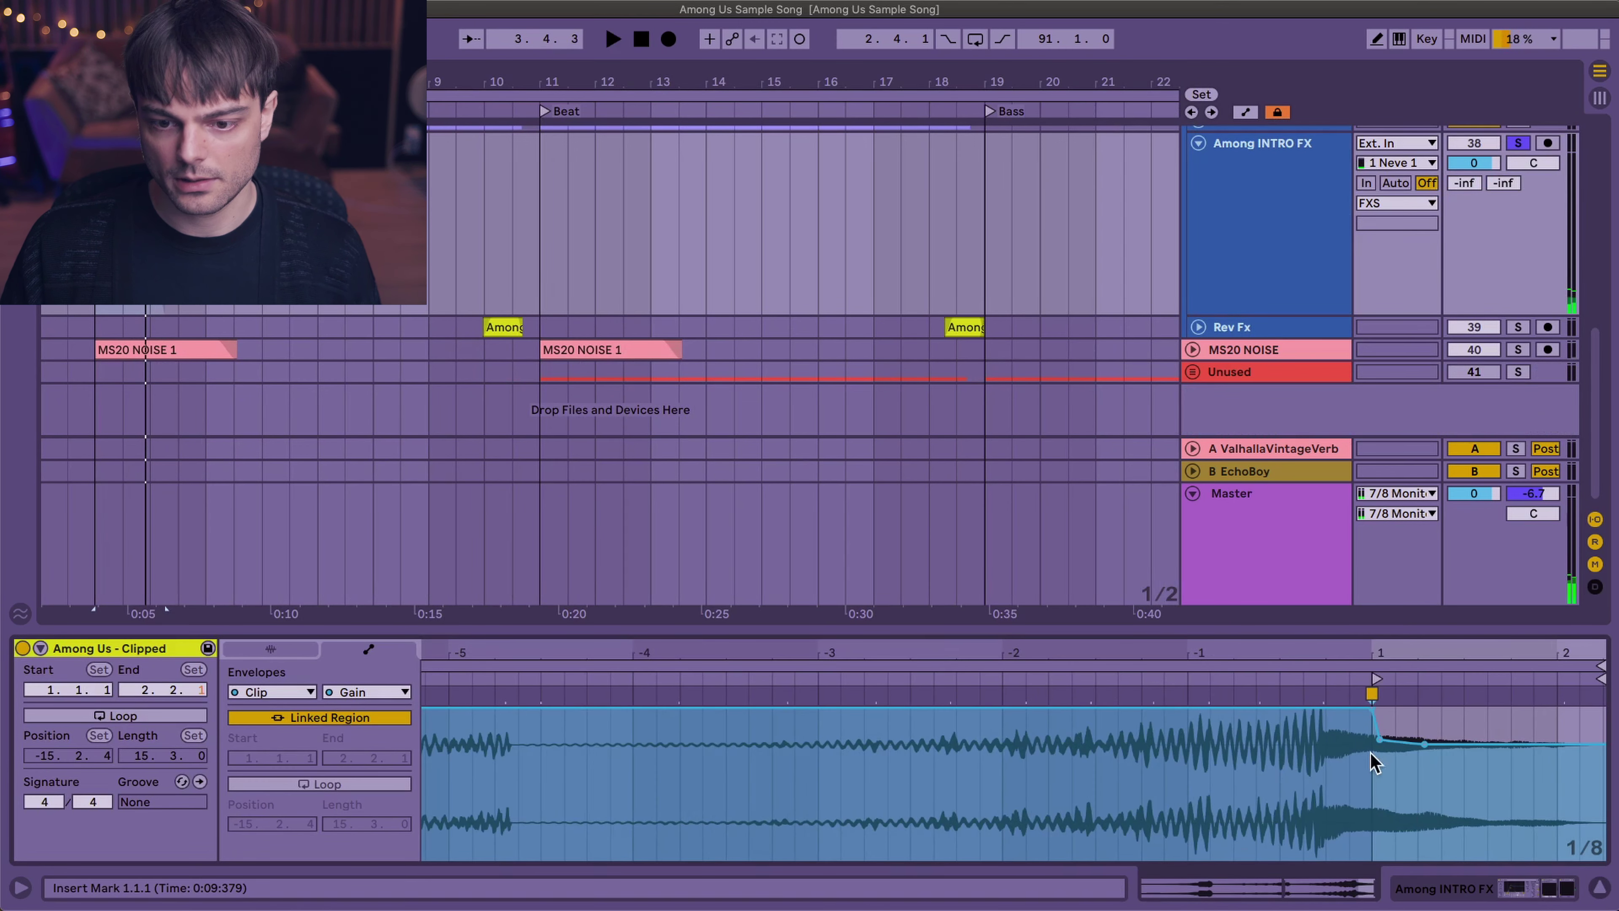
{"action": "mouse_move", "coordinate": [1431, 659]}
{"action": "left_mouse_down"}
{"action": "mouse_move", "coordinate": [1243, 695]}
{"action": "mouse_move", "coordinate": [1093, 759]}
{"action": "left_mouse_up"}
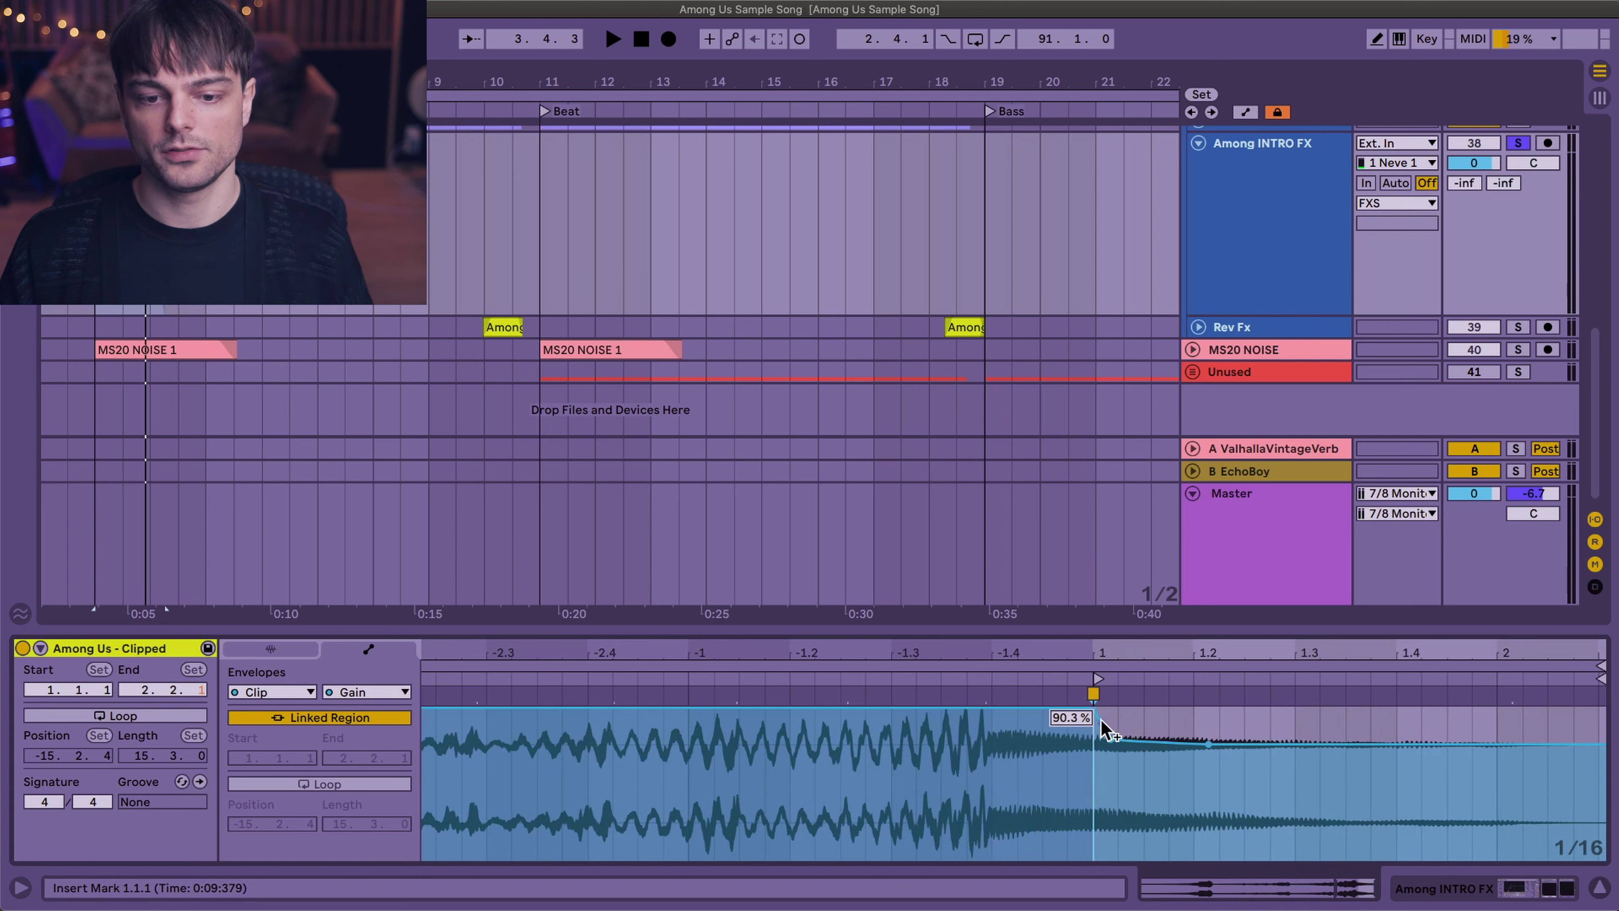
- Try a slower fade in the clip's gain envelope, audition it from bar 3, and compare it with the original curve restored
{"action": "left_click_drag", "start_coordinate": [1203, 746], "coordinate": [1202, 745]}
{"action": "left_click", "coordinate": [1114, 742]}
{"action": "left_click", "coordinate": [1211, 751]}
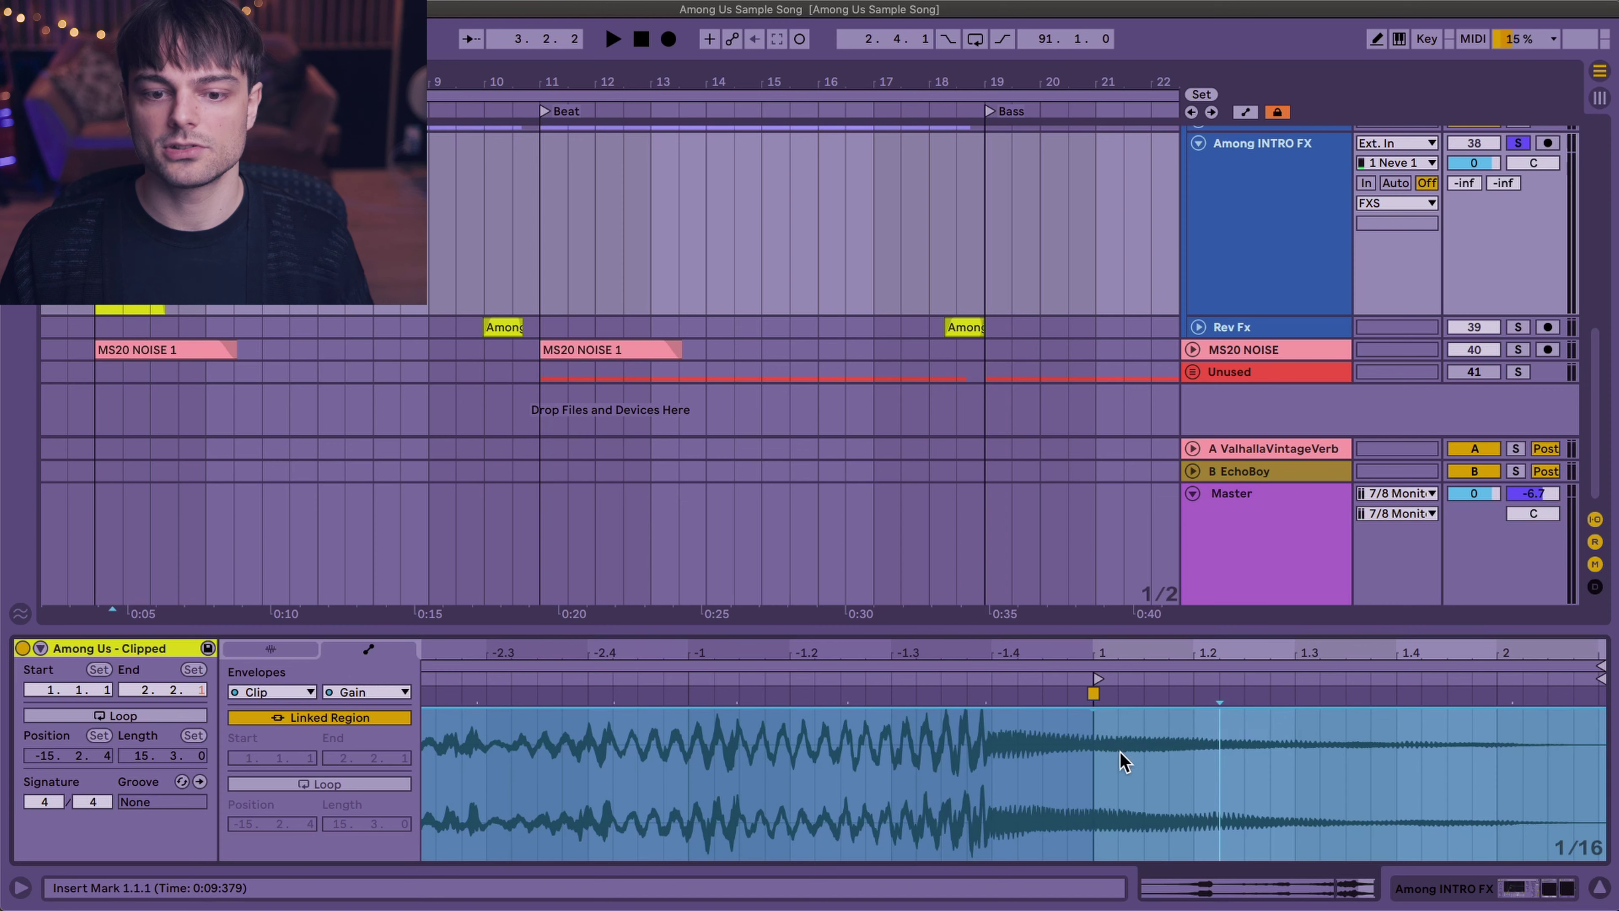
{"action": "left_click", "coordinate": [127, 143]}
{"action": "key", "text": "space"}
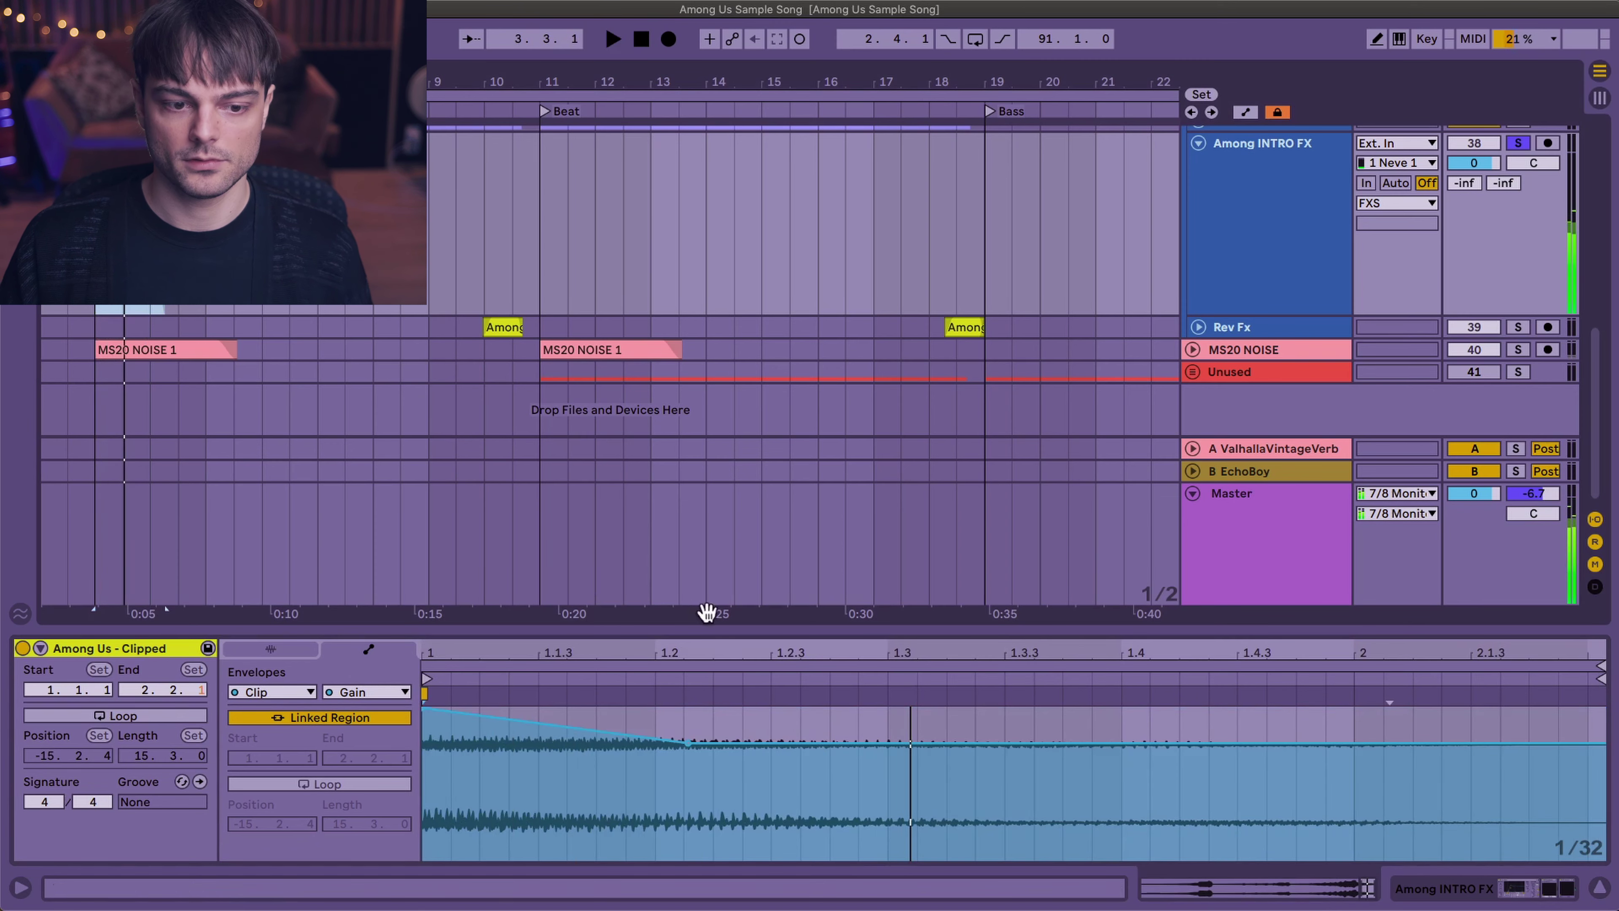
{"action": "key", "text": "space"}
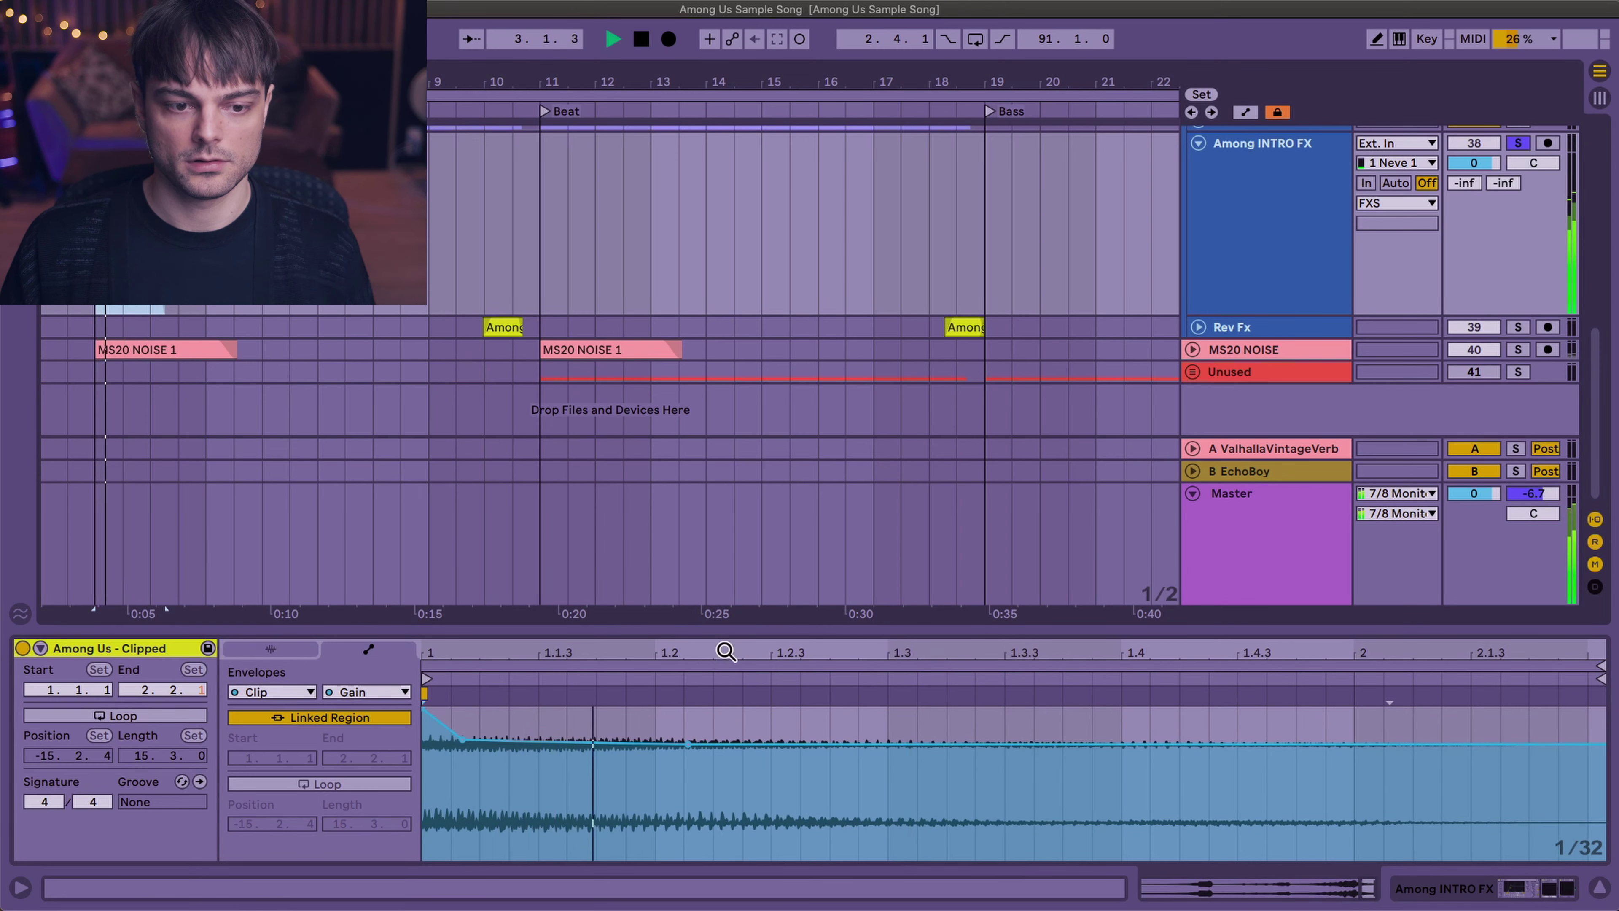
{"action": "left_click_drag", "start_coordinate": [725, 666], "coordinate": [999, 646]}
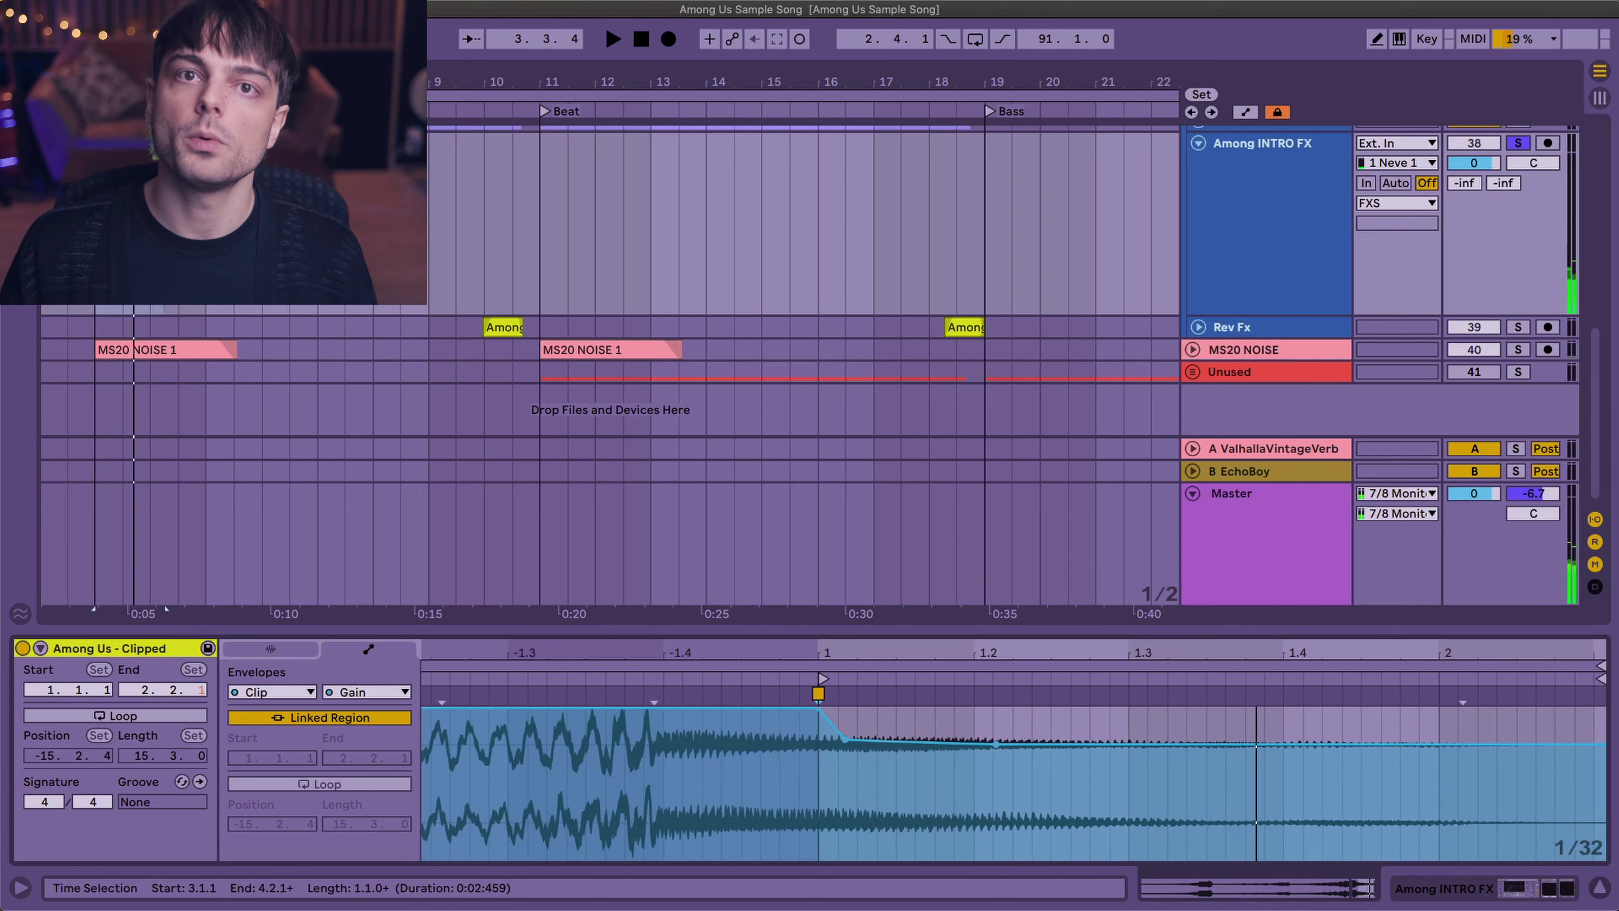
- Show the Among INTRO FX devices, open Decapitator's plugin window, and audition the clip with Decapitator off and on
{"action": "left_click", "coordinate": [1275, 209]}
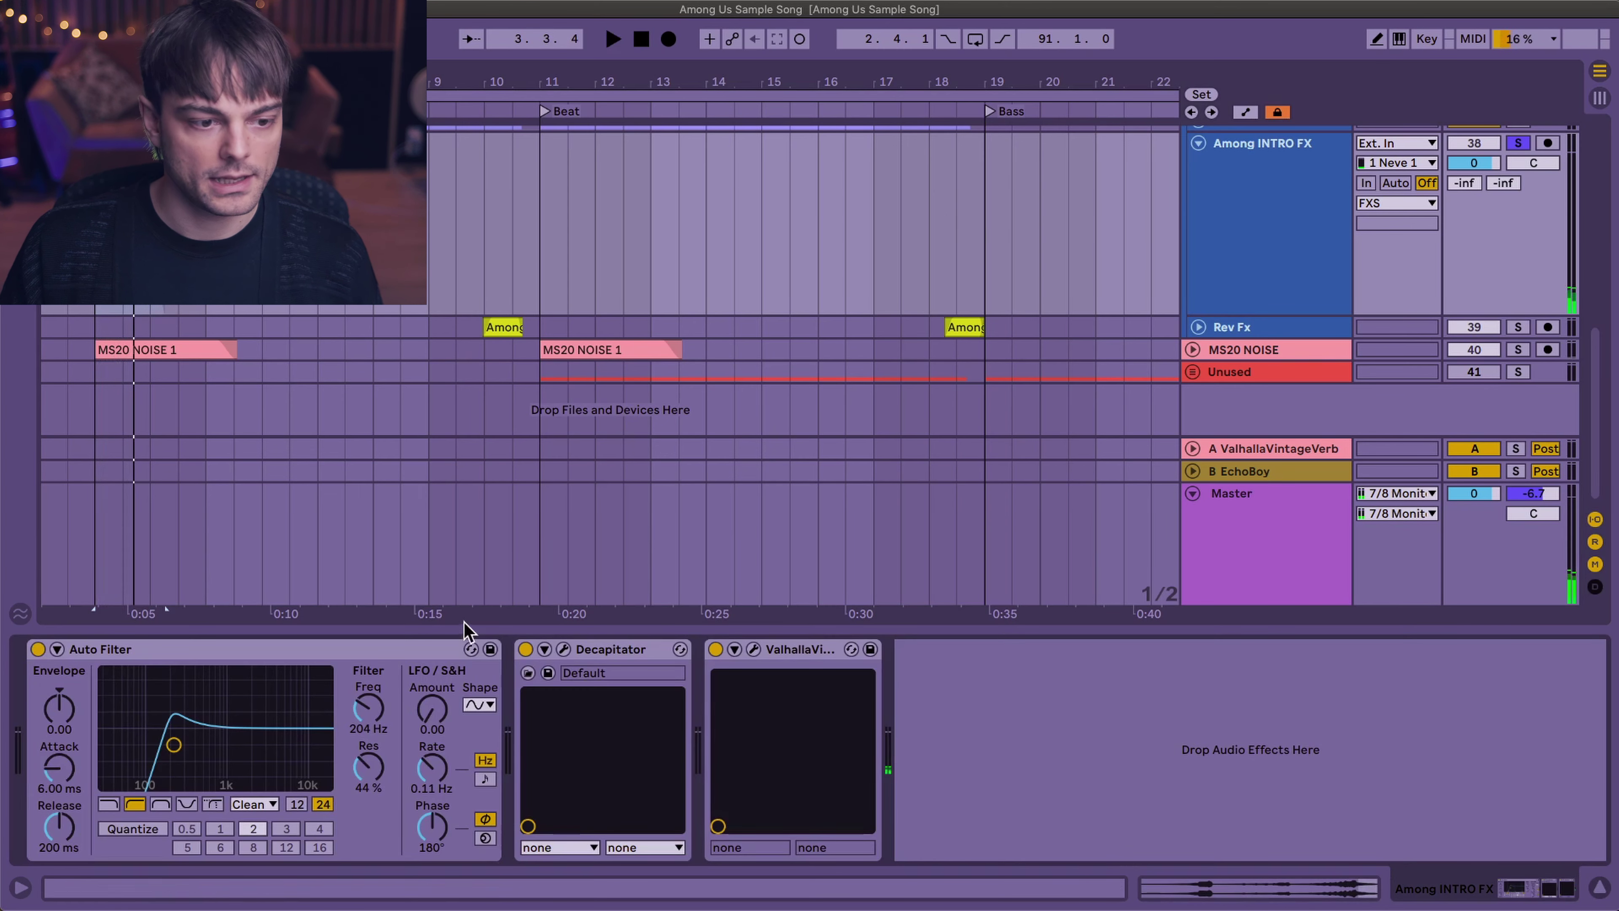
{"action": "left_click", "coordinate": [336, 651]}
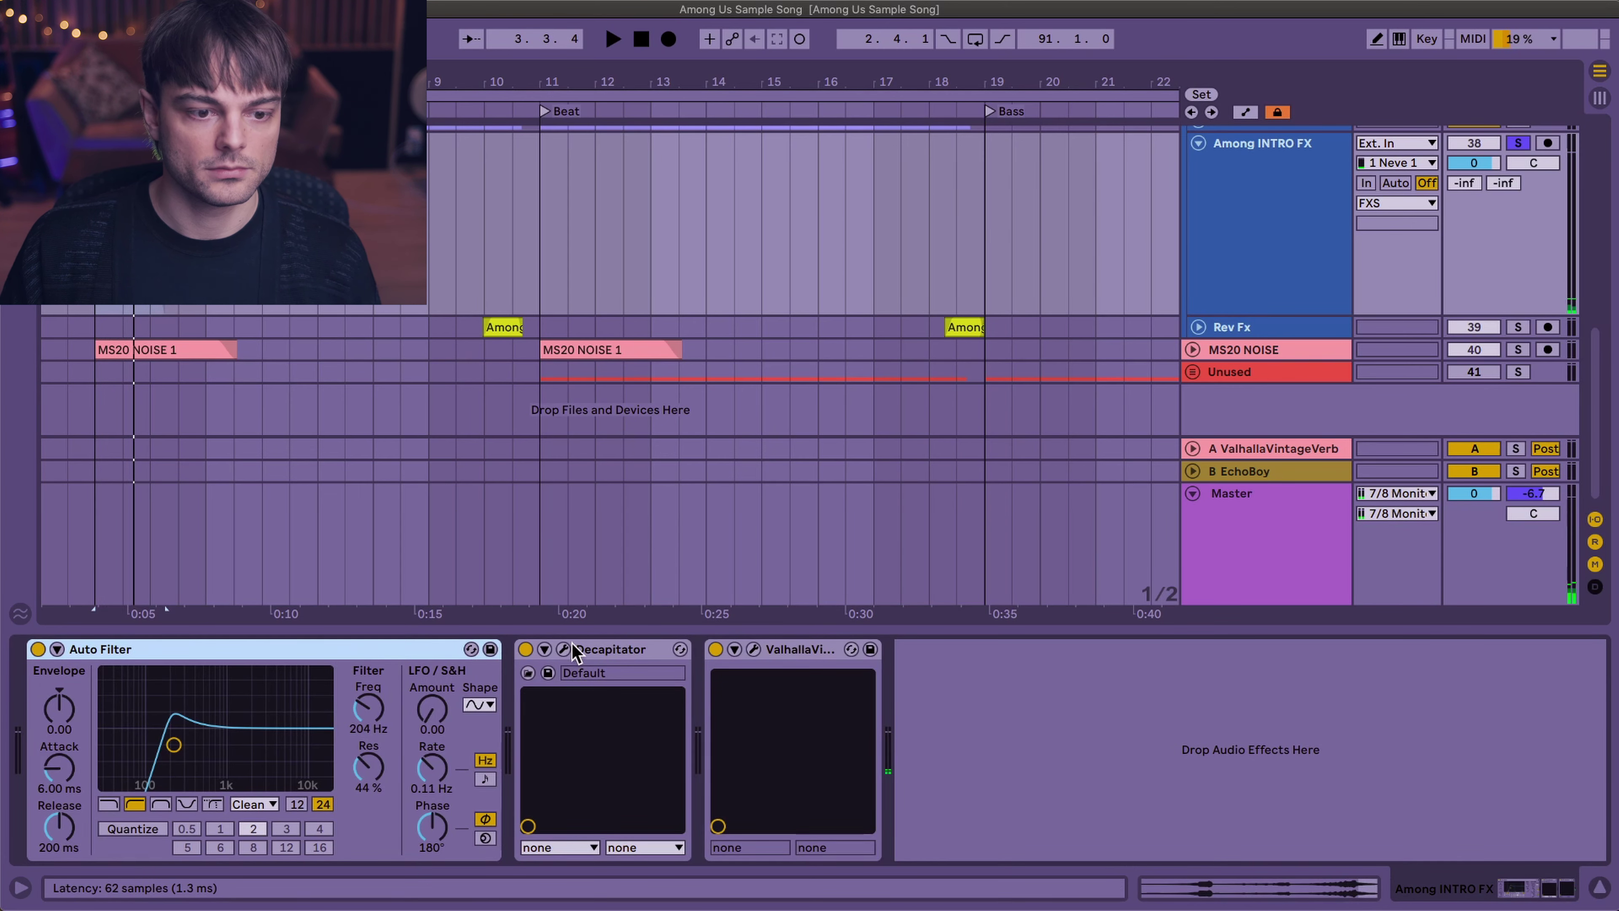
{"action": "left_click", "coordinate": [566, 648]}
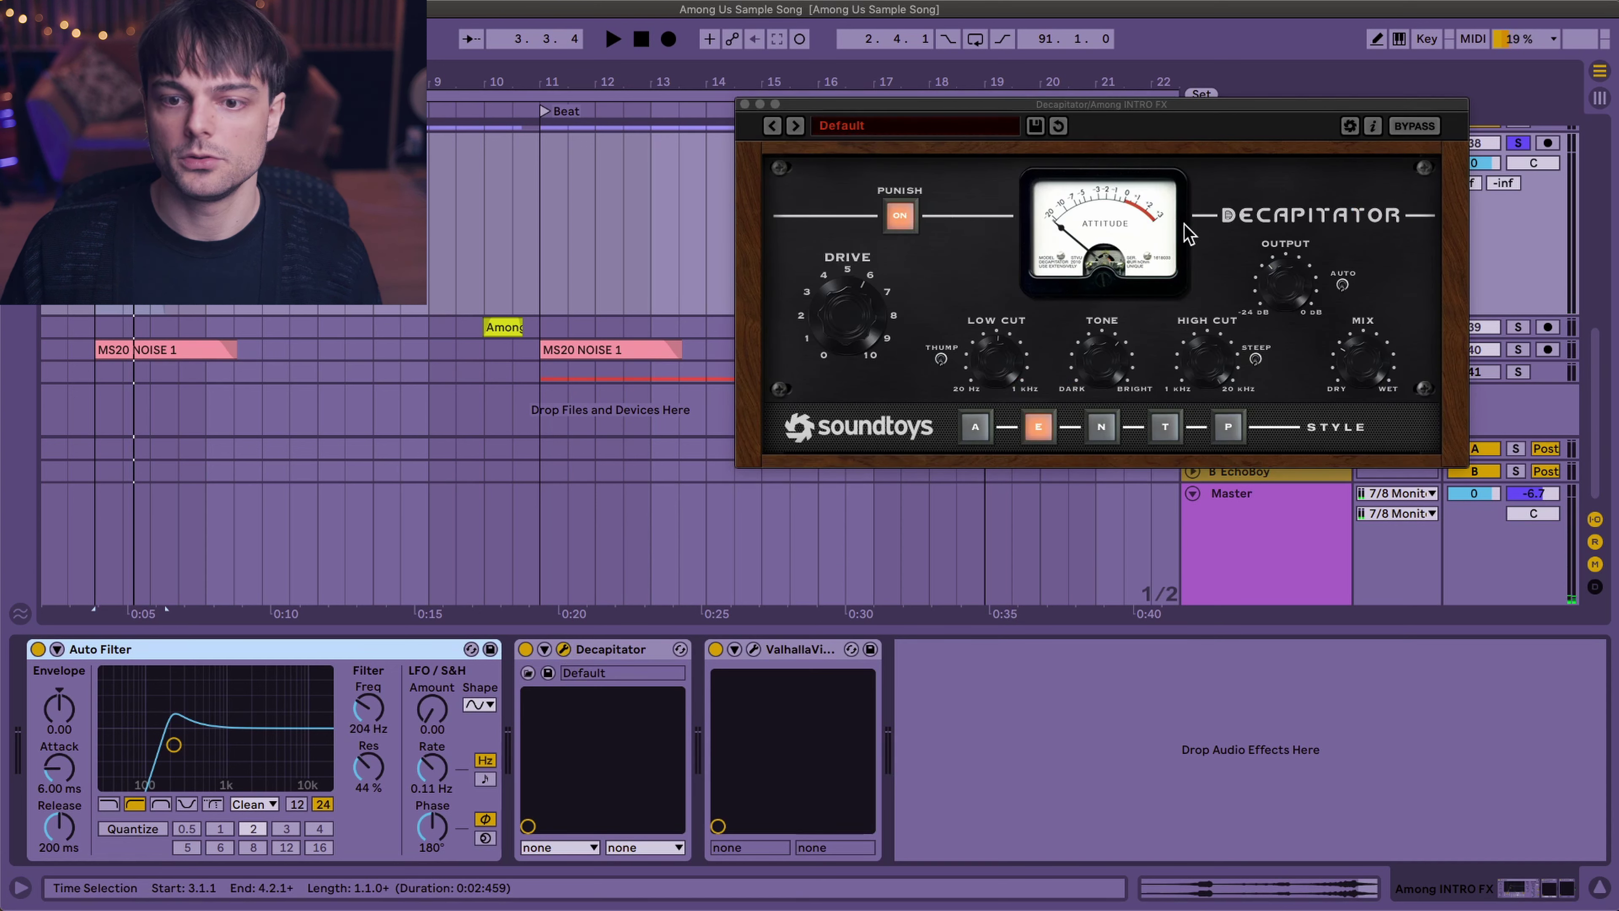
{"action": "key", "text": "space"}
{"action": "left_click", "coordinate": [525, 648]}
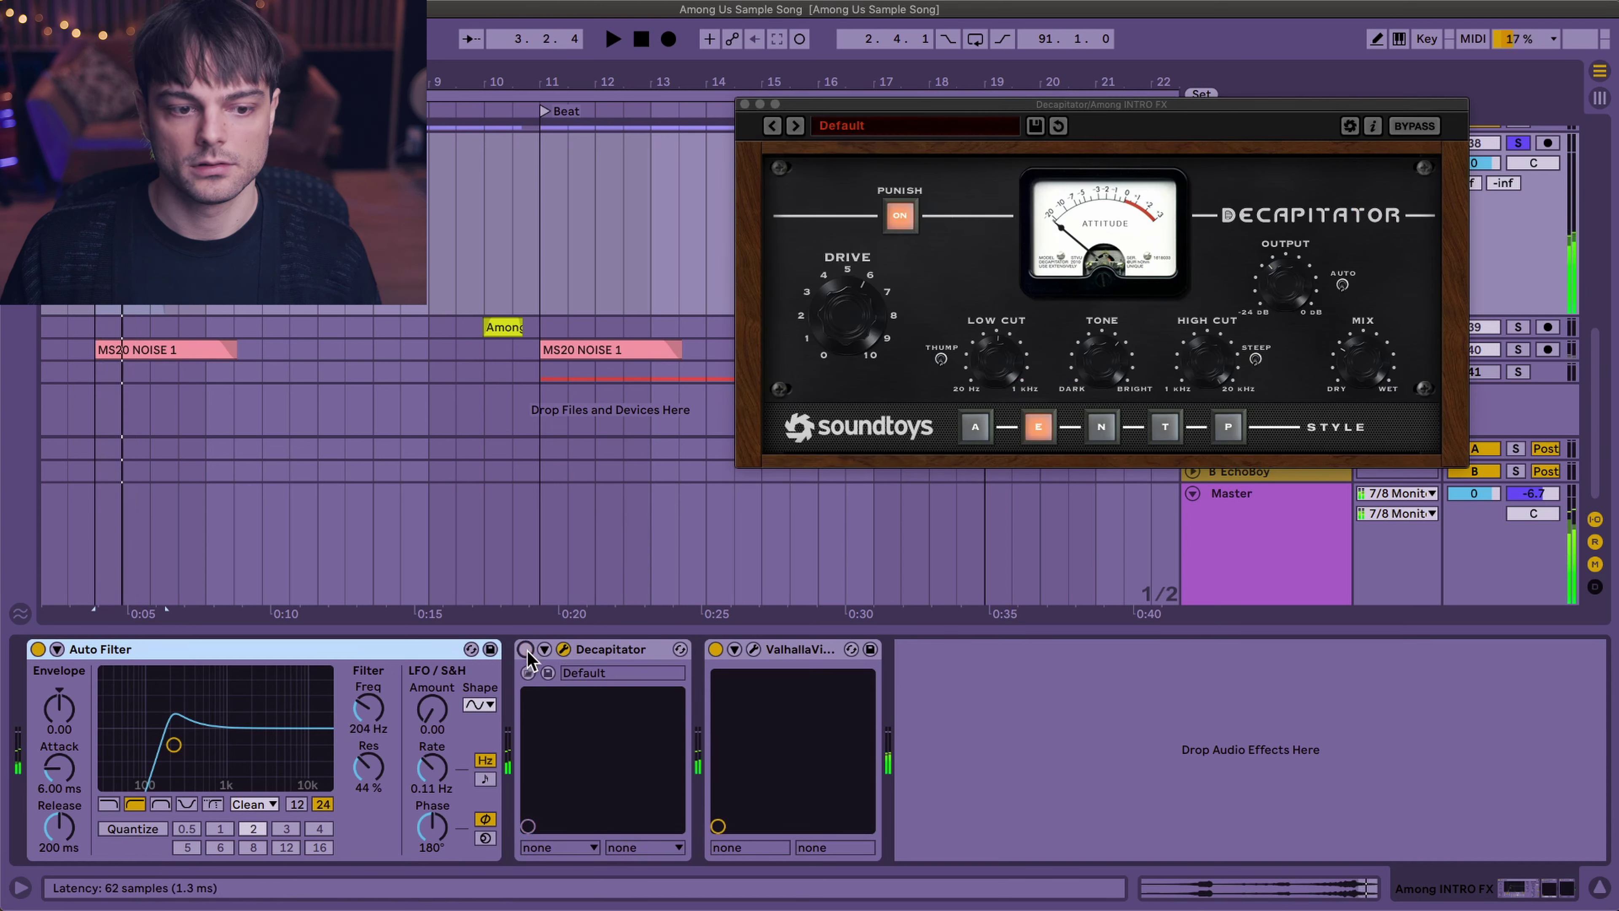
{"action": "left_click", "coordinate": [525, 650]}
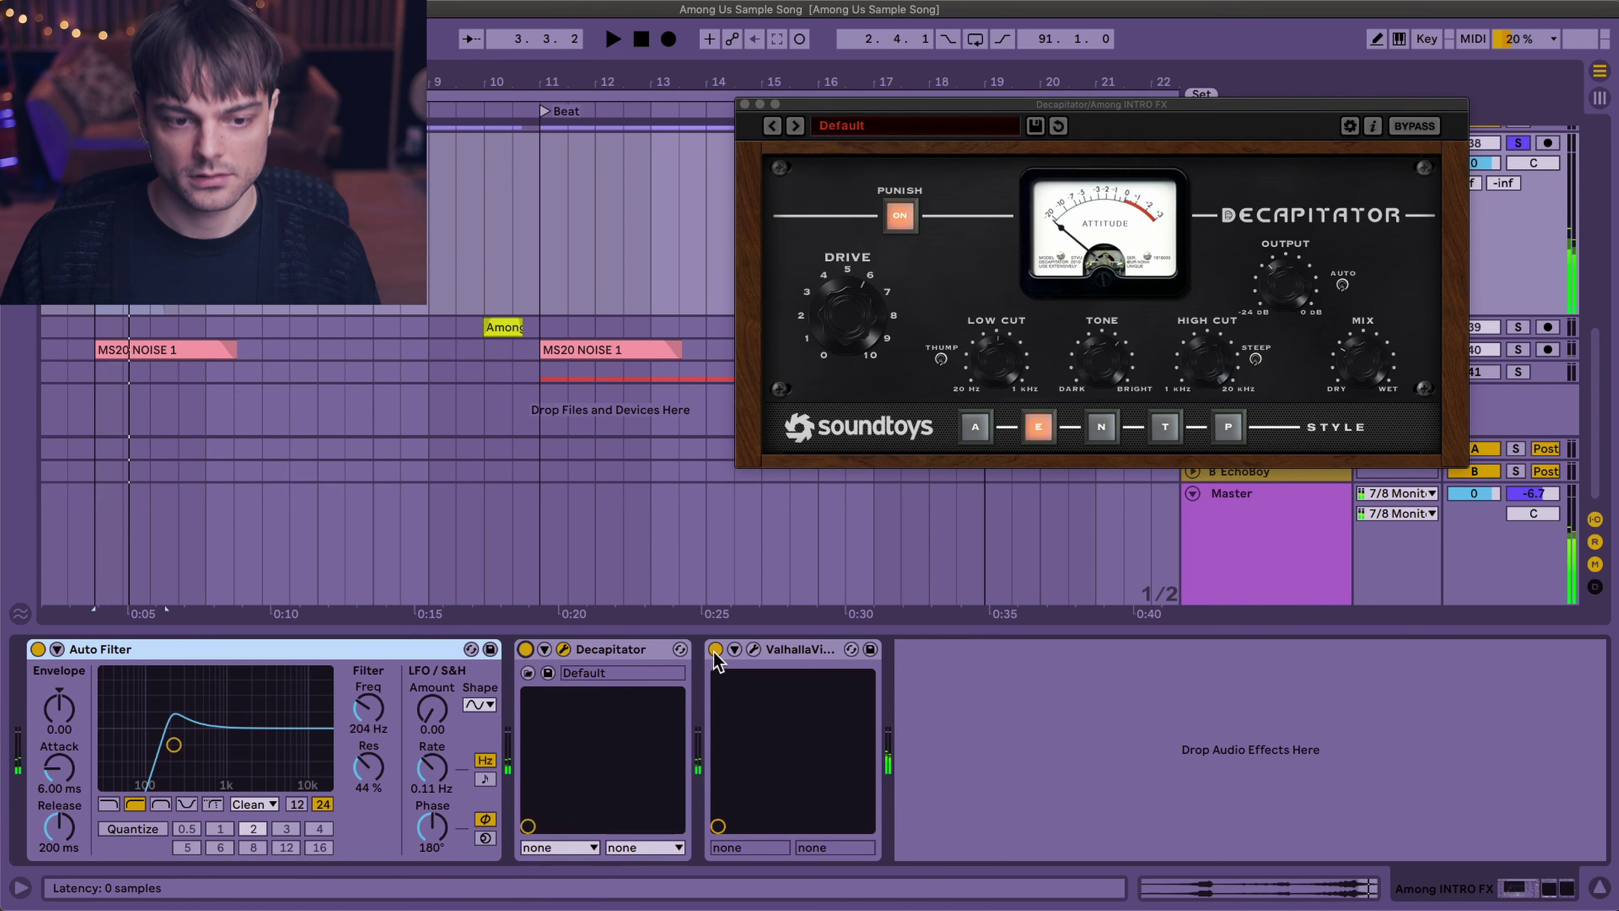
- Open ValhallaVintageVerb's settings, audition Among INTRO FX with the reverb off and on, and close both plugin windows
{"action": "left_click", "coordinate": [752, 648]}
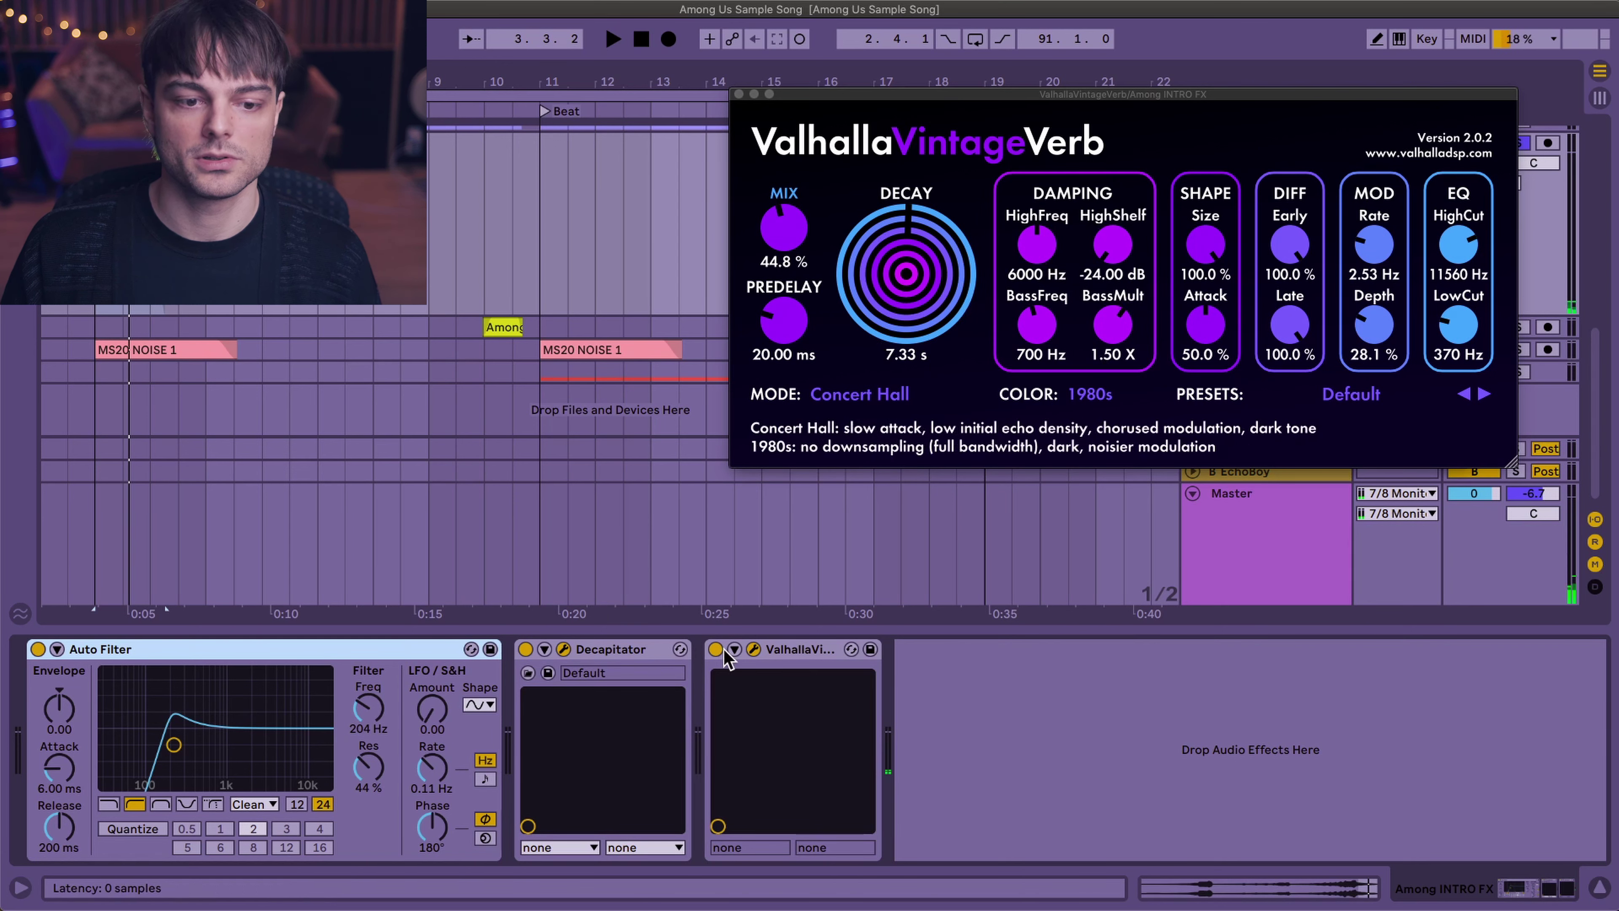
{"action": "key", "text": "space"}
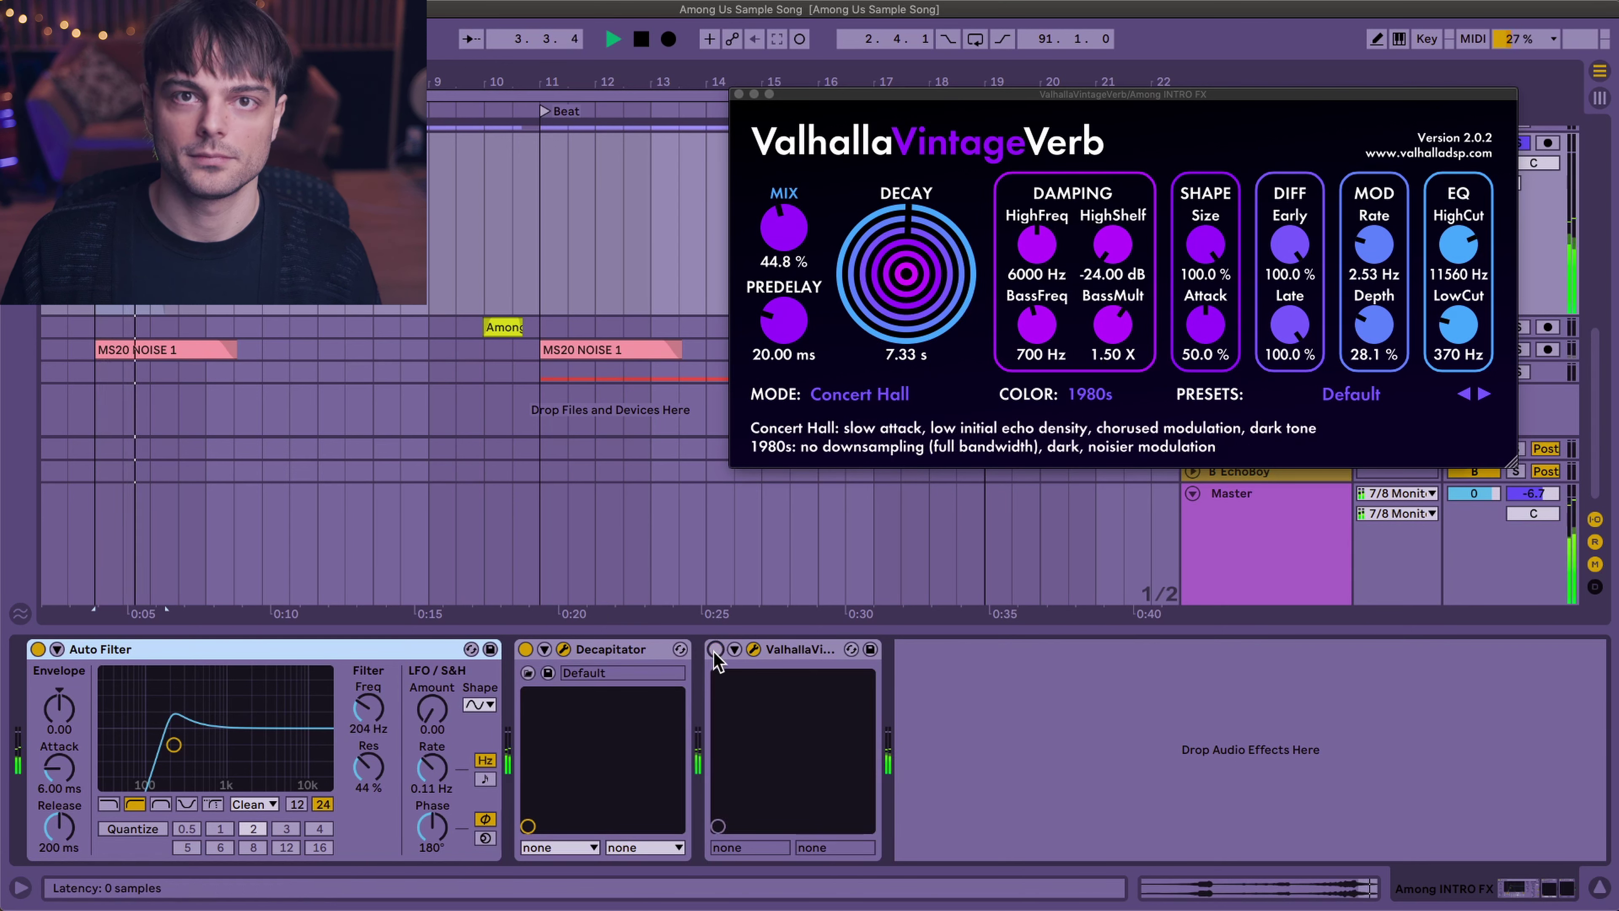
{"action": "left_click", "coordinate": [714, 651]}
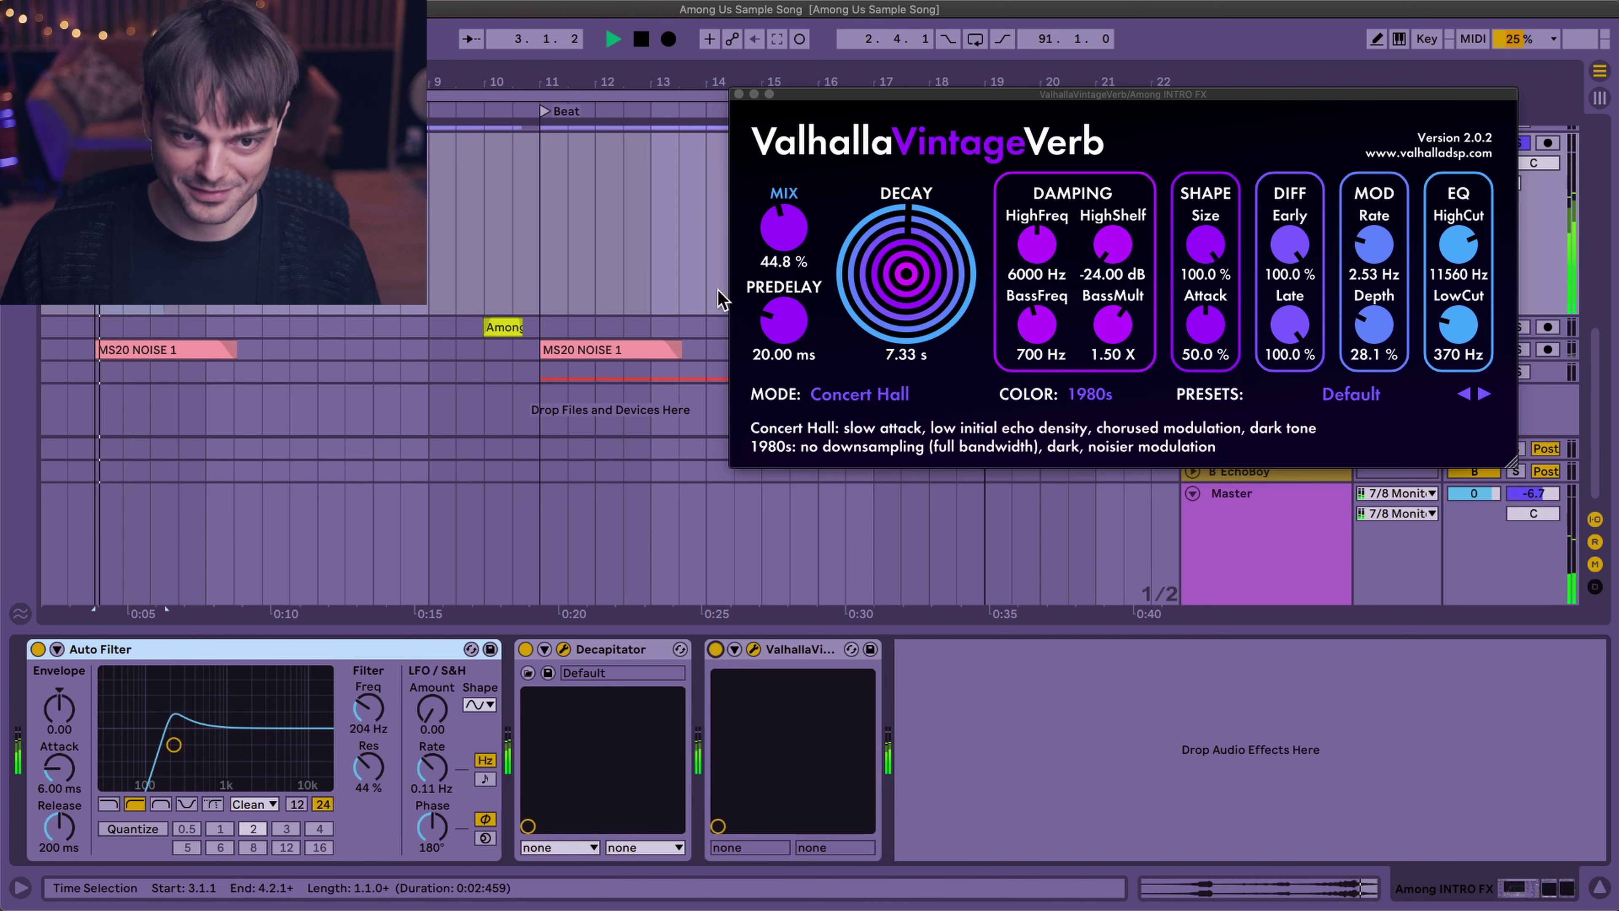
{"action": "left_click", "coordinate": [740, 94]}
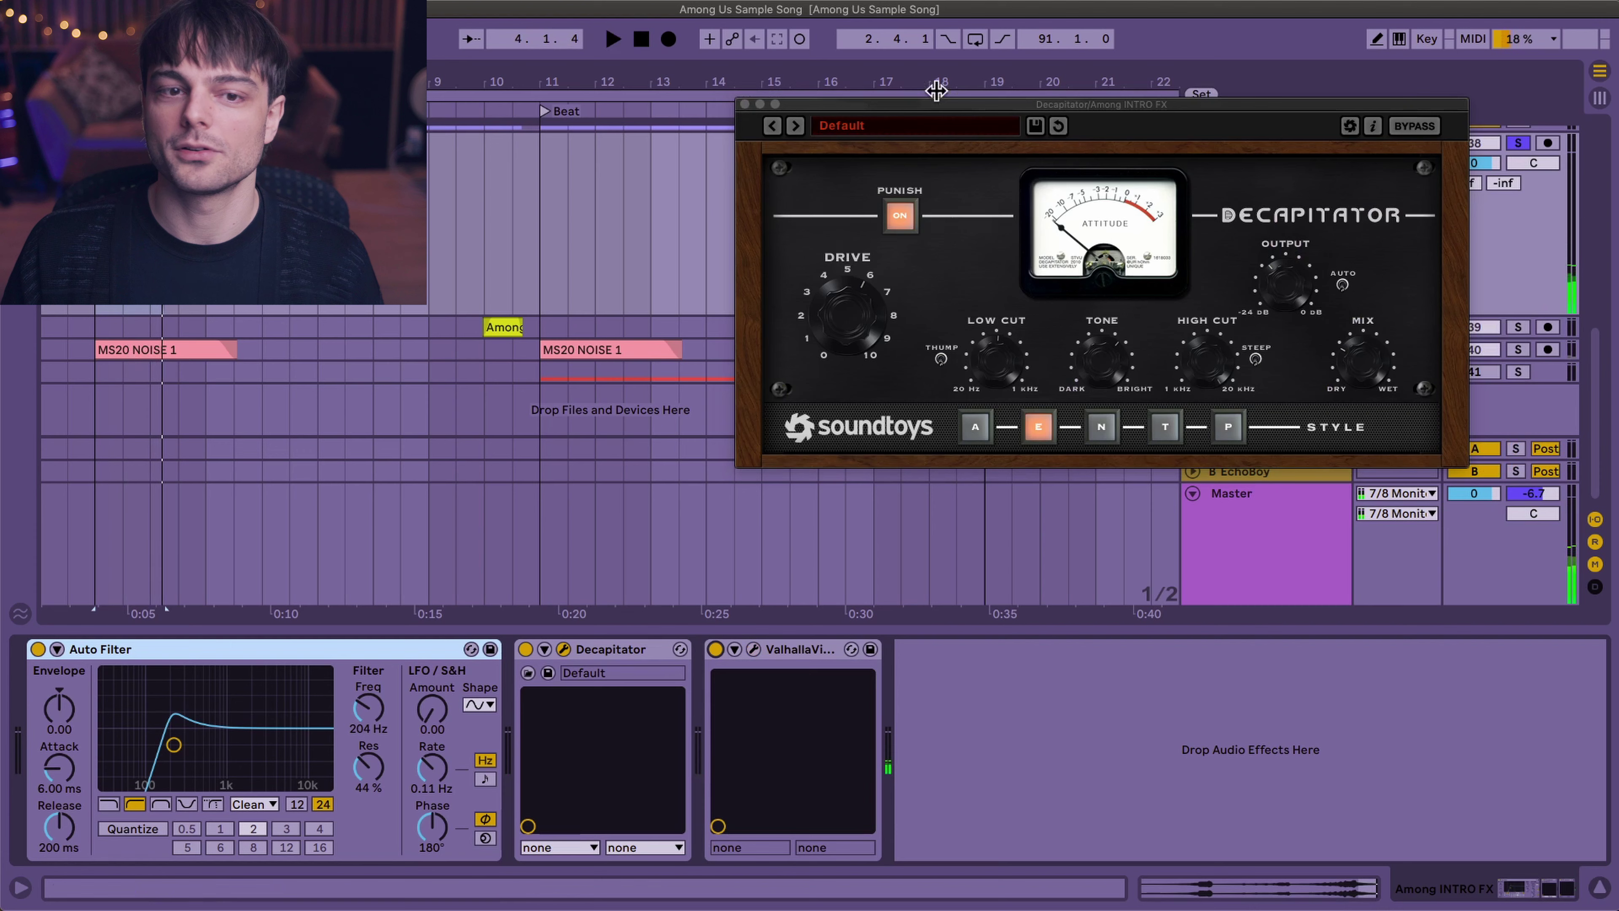
{"action": "left_click", "coordinate": [748, 106]}
- Unsolo Among INTRO FX, unfold the Rev Fx track, and audition it soloed from bar 10
{"action": "left_click", "coordinate": [1294, 207]}
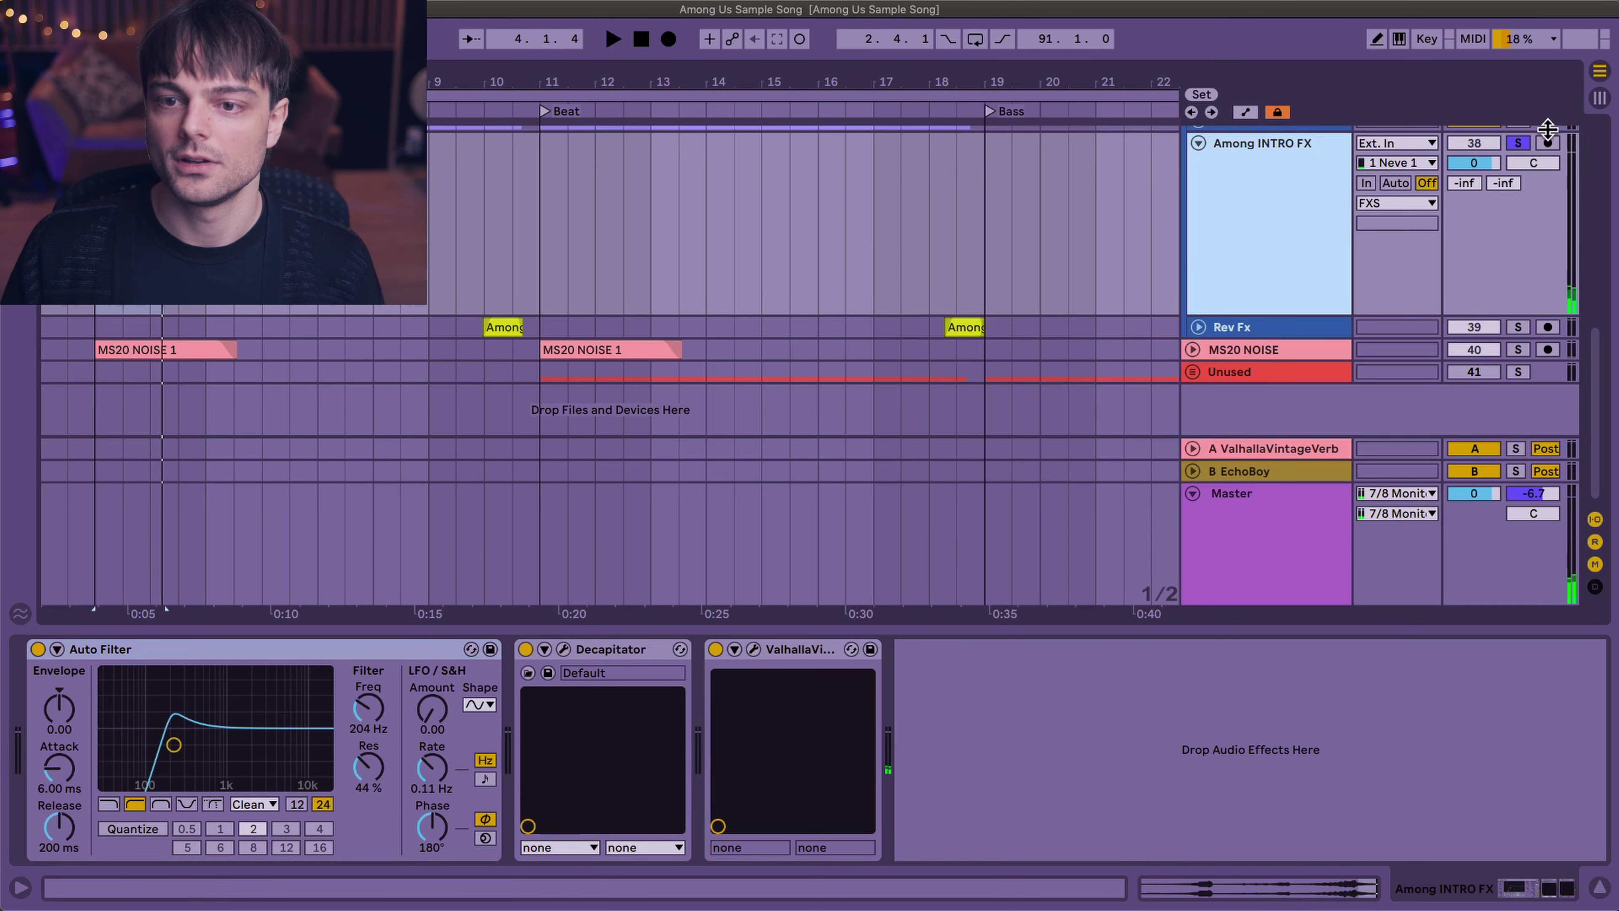
{"action": "left_click", "coordinate": [1158, 233]}
{"action": "left_click", "coordinate": [1221, 329]}
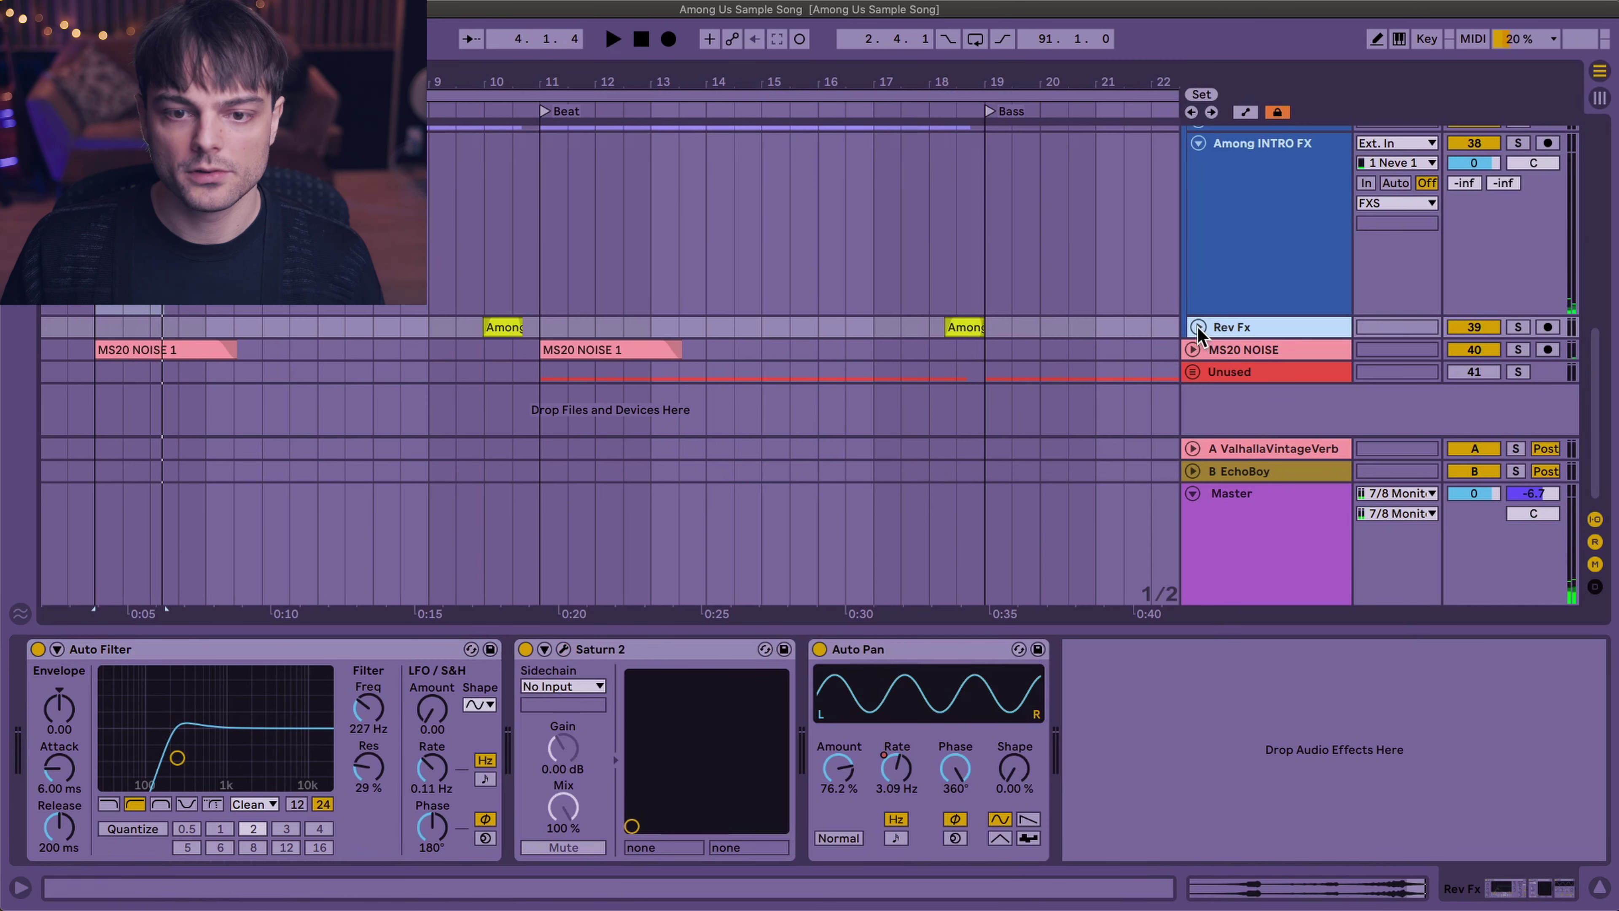
{"action": "left_click", "coordinate": [1198, 326]}
{"action": "left_click", "coordinate": [499, 345]}
{"action": "left_click", "coordinate": [1517, 263]}
{"action": "key", "text": "space"}
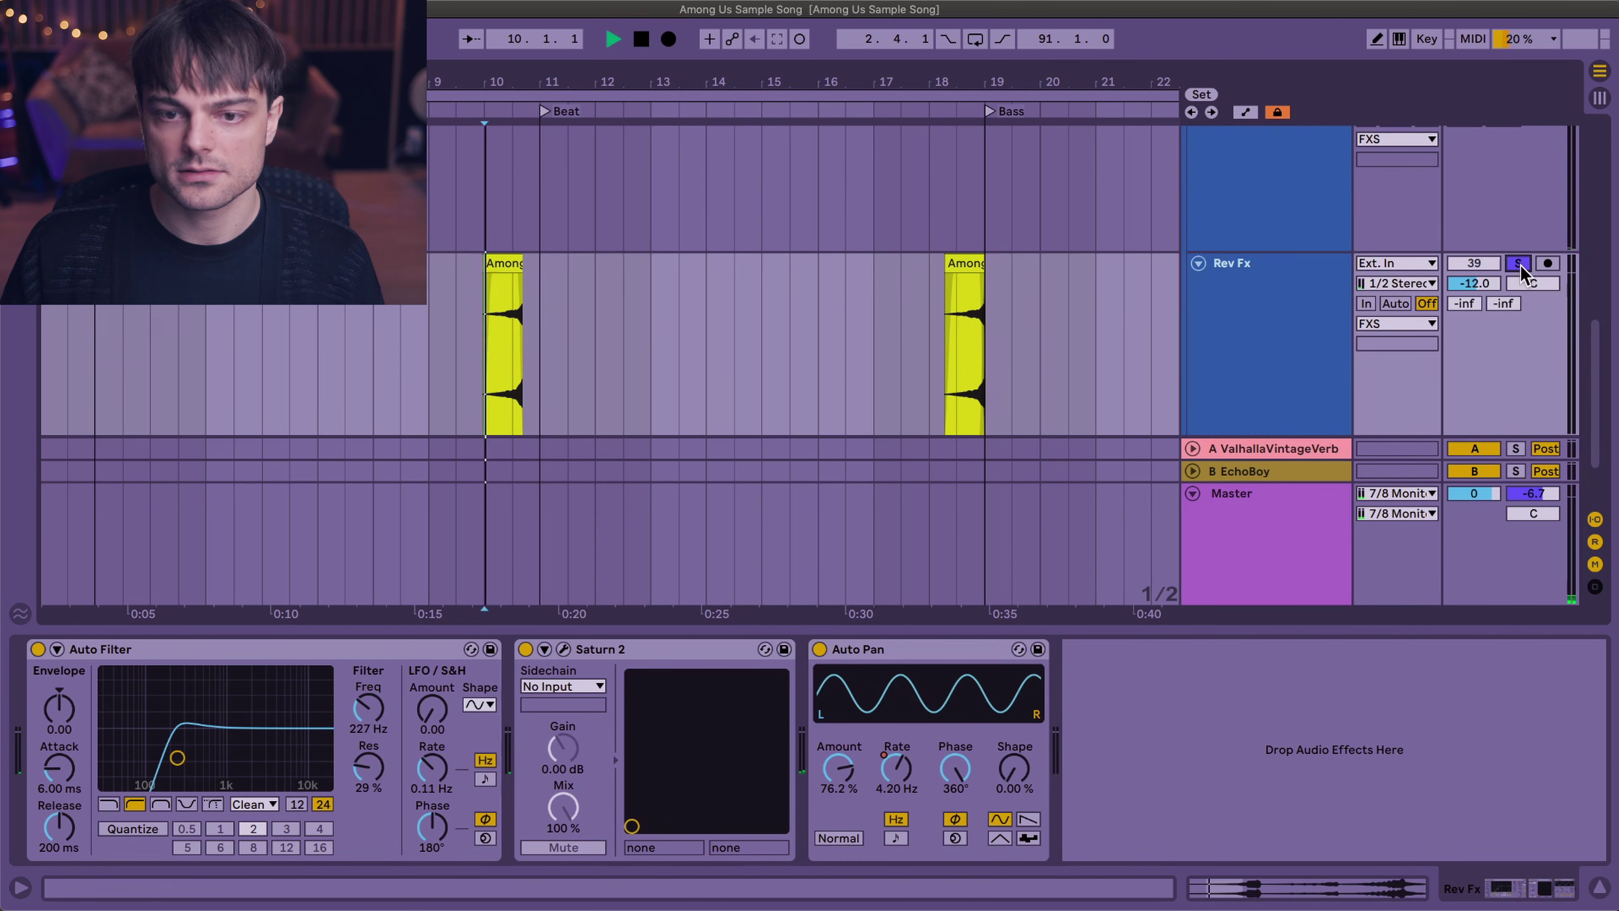
- Examine the Rev Fx device chain, opening and closing the Saturn 2 plugin window
{"action": "left_click", "coordinate": [1249, 311]}
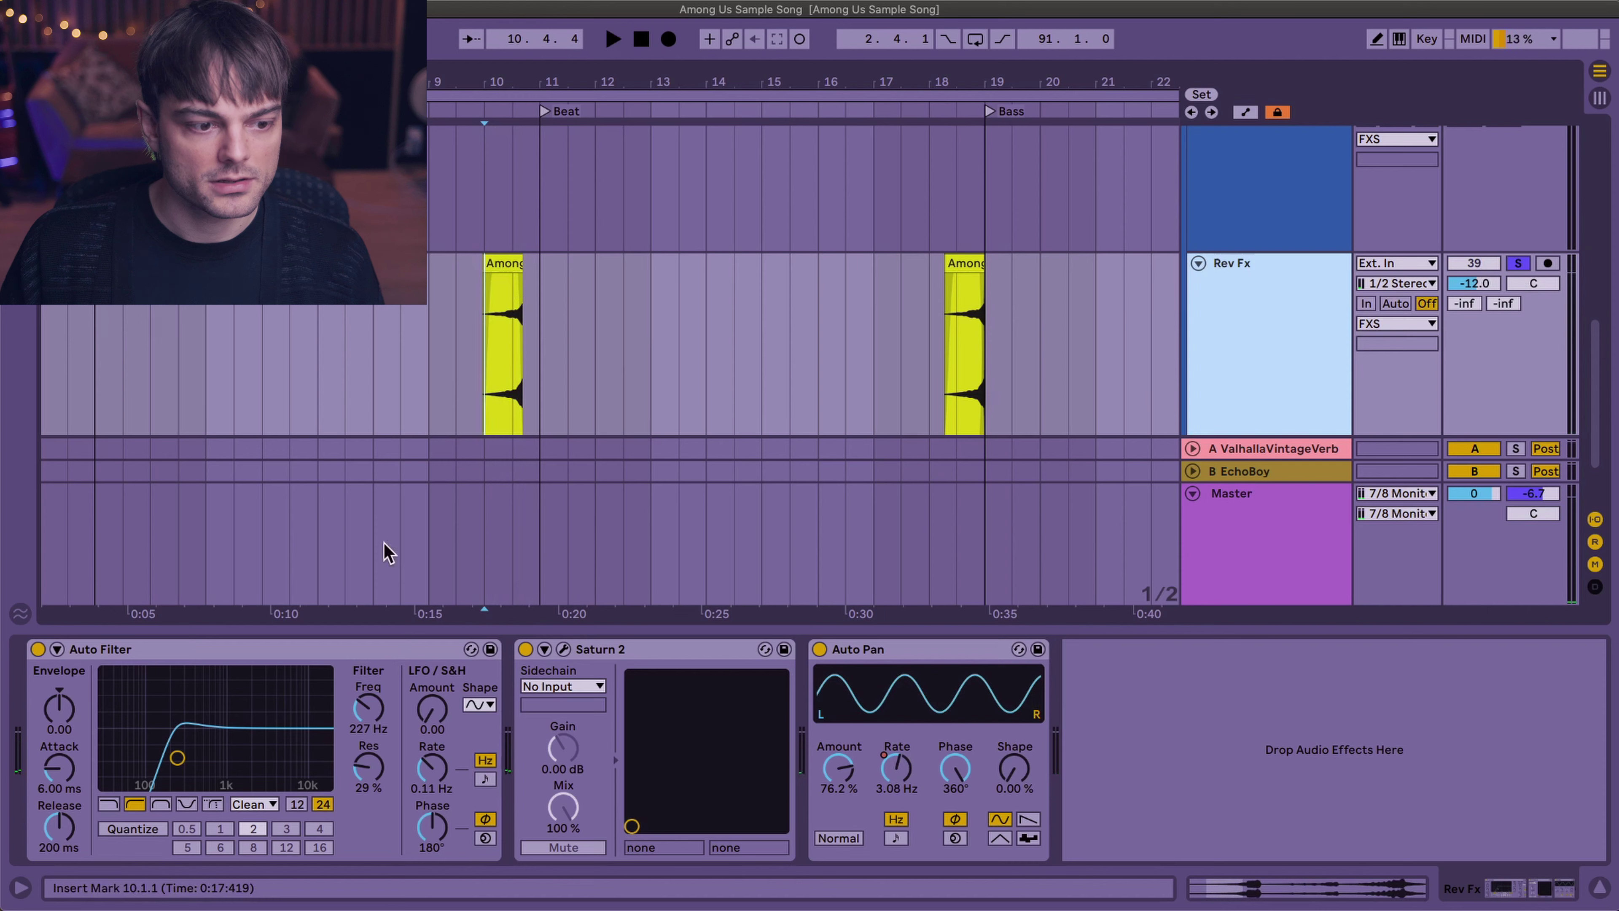
{"action": "left_click", "coordinate": [563, 650]}
{"action": "left_click", "coordinate": [563, 657]}
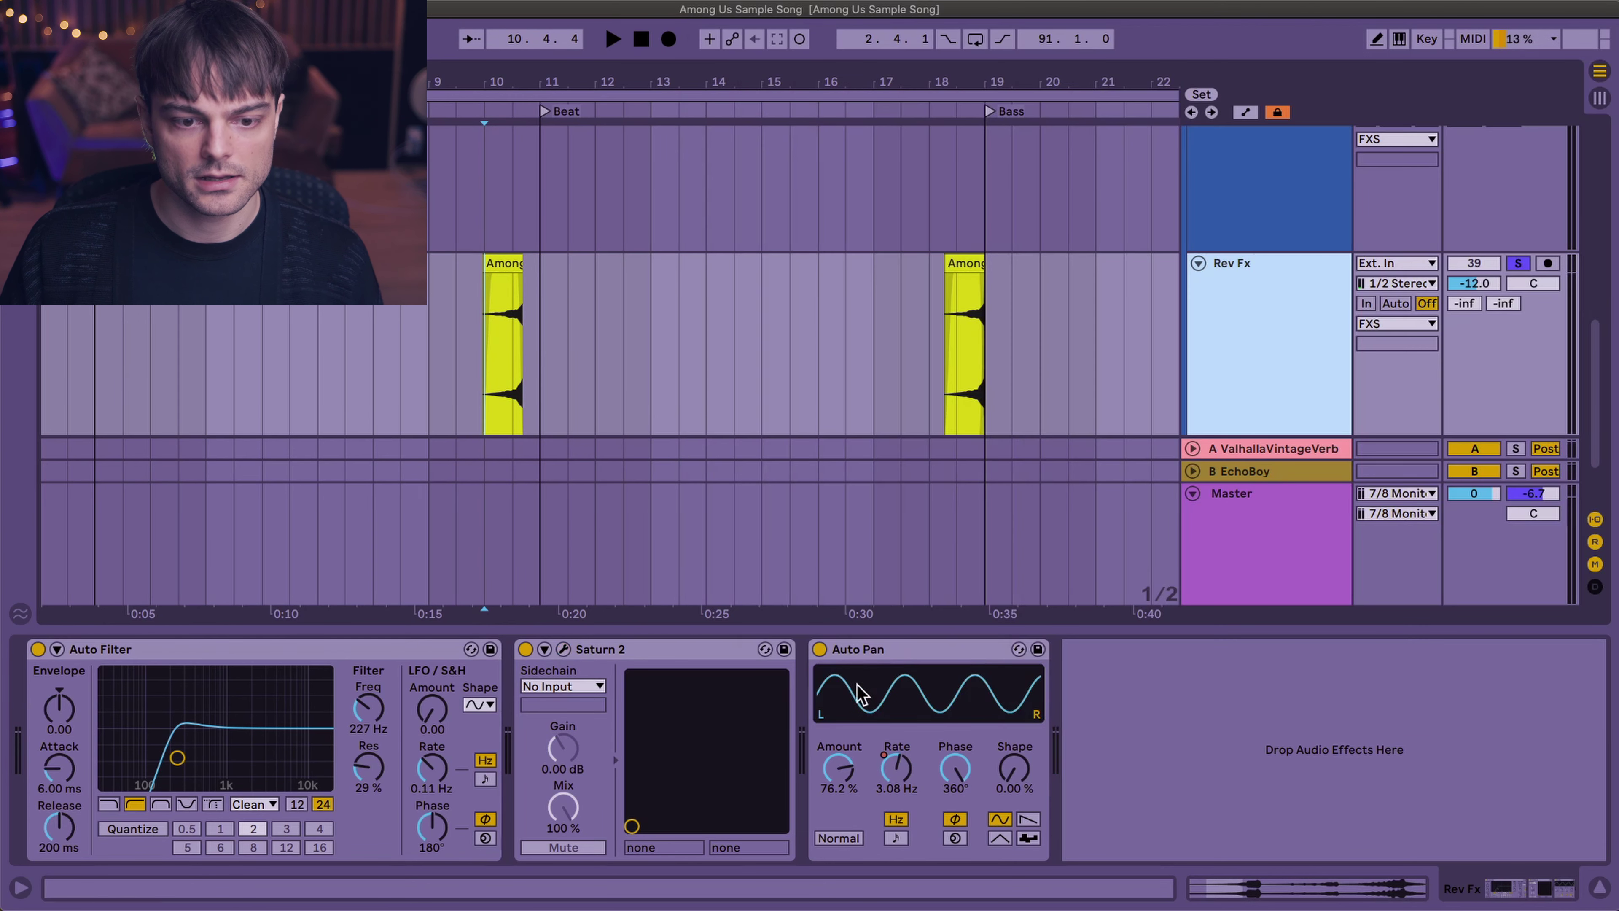
- Demonstrate the Auto Pan phase on Rev Fx by lowering it to 183° and restoring it to 360°
{"action": "left_click", "coordinate": [843, 676]}
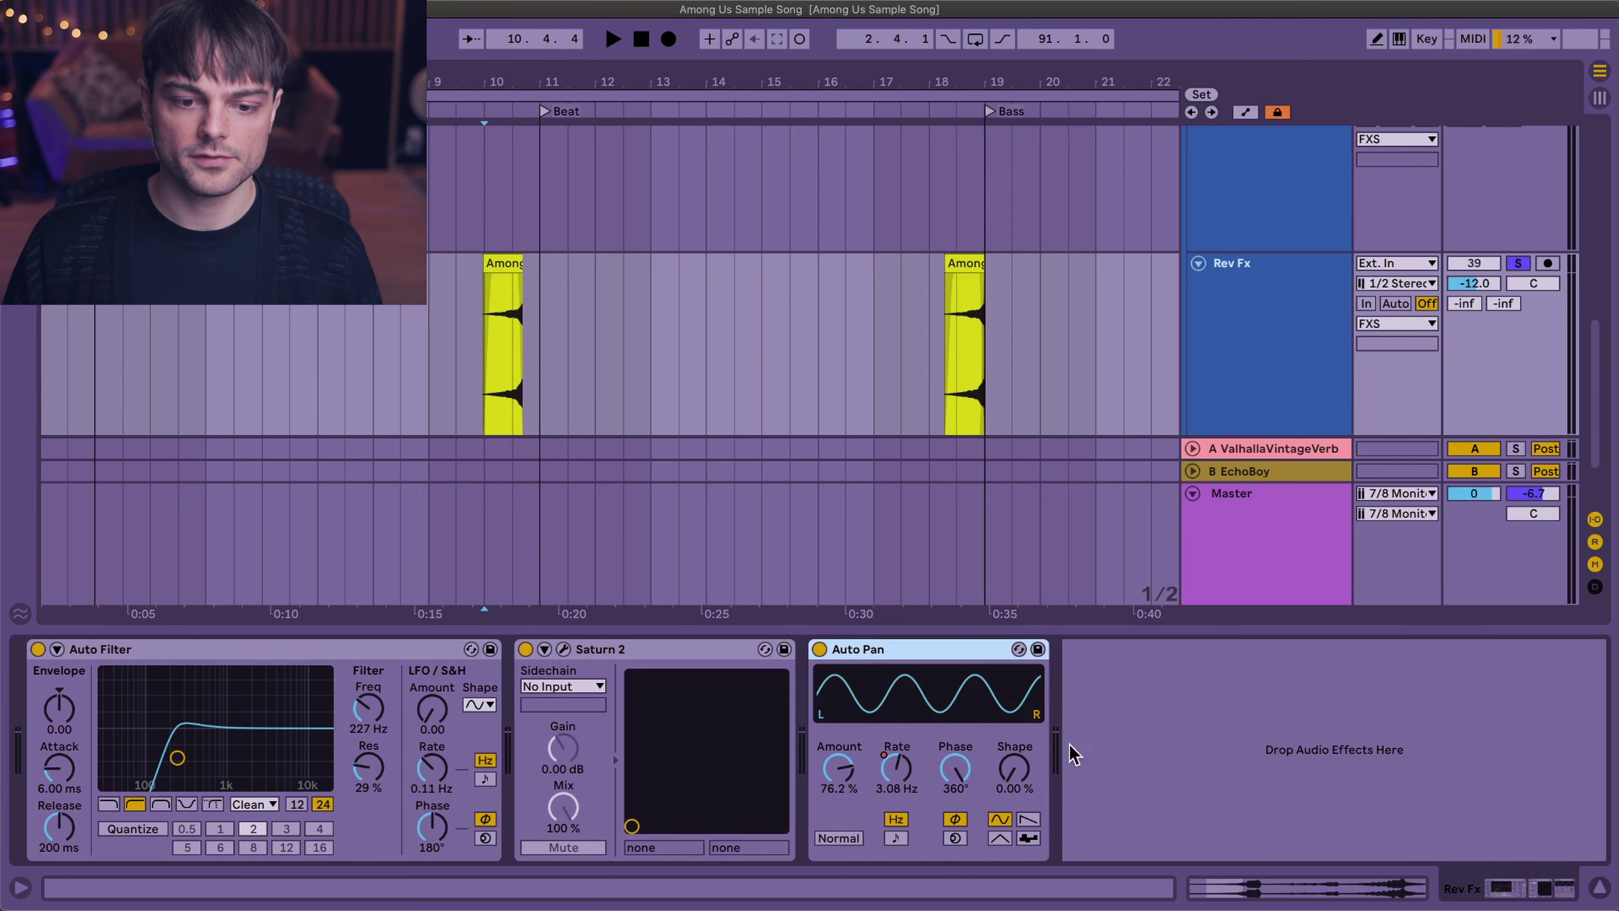
{"action": "left_click_drag", "start_coordinate": [963, 779], "coordinate": [963, 837]}
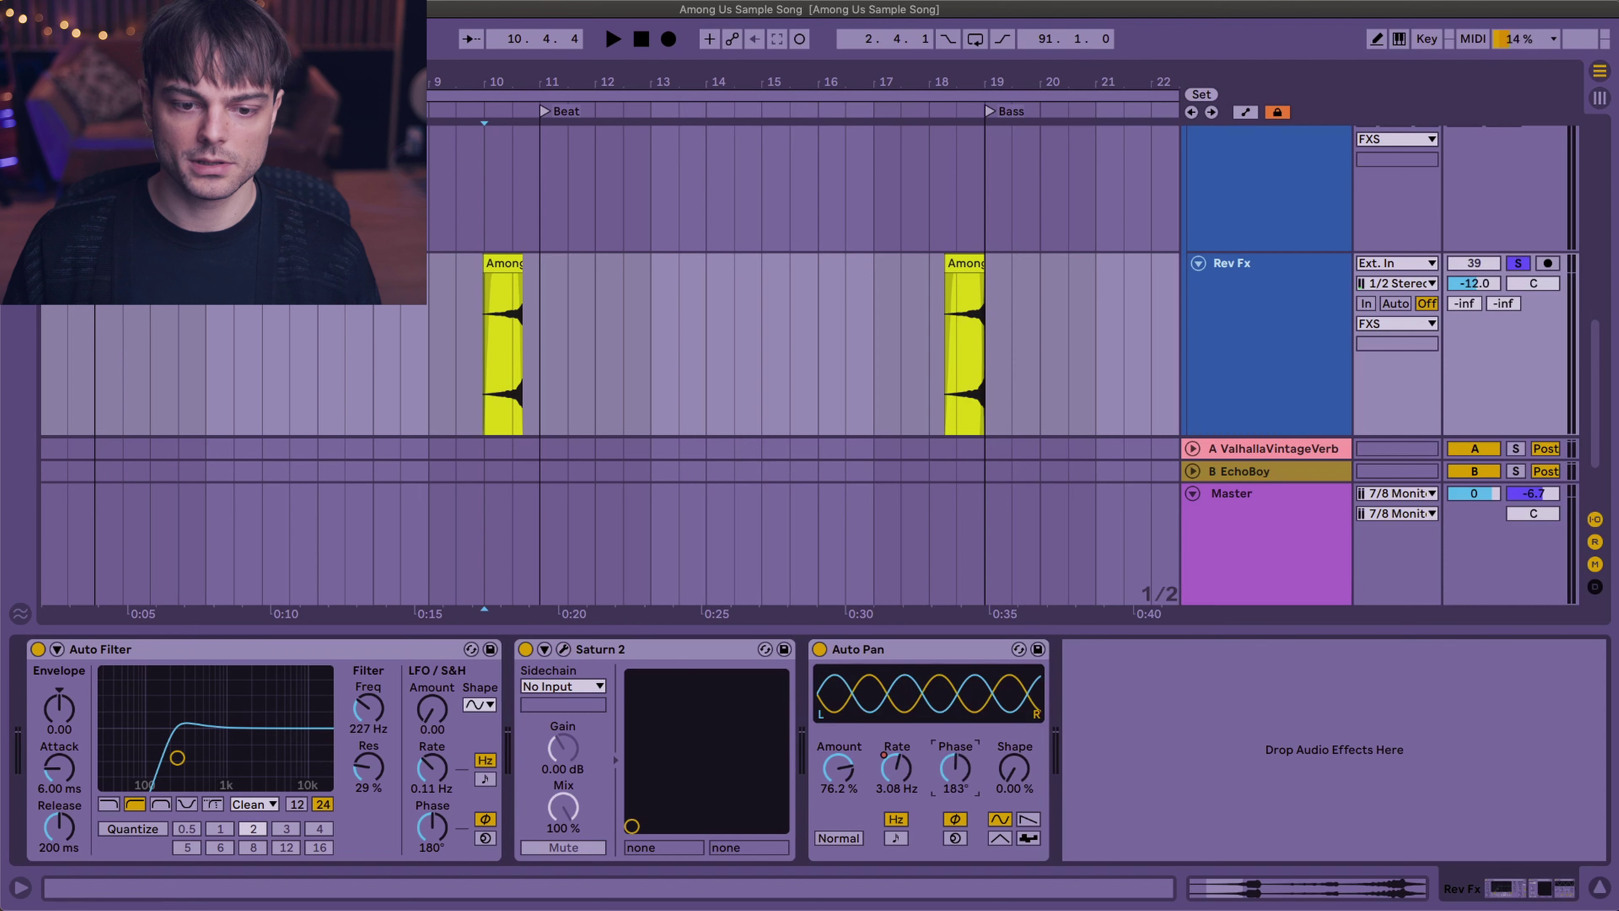
{"action": "left_click_drag", "start_coordinate": [959, 779], "coordinate": [959, 722]}
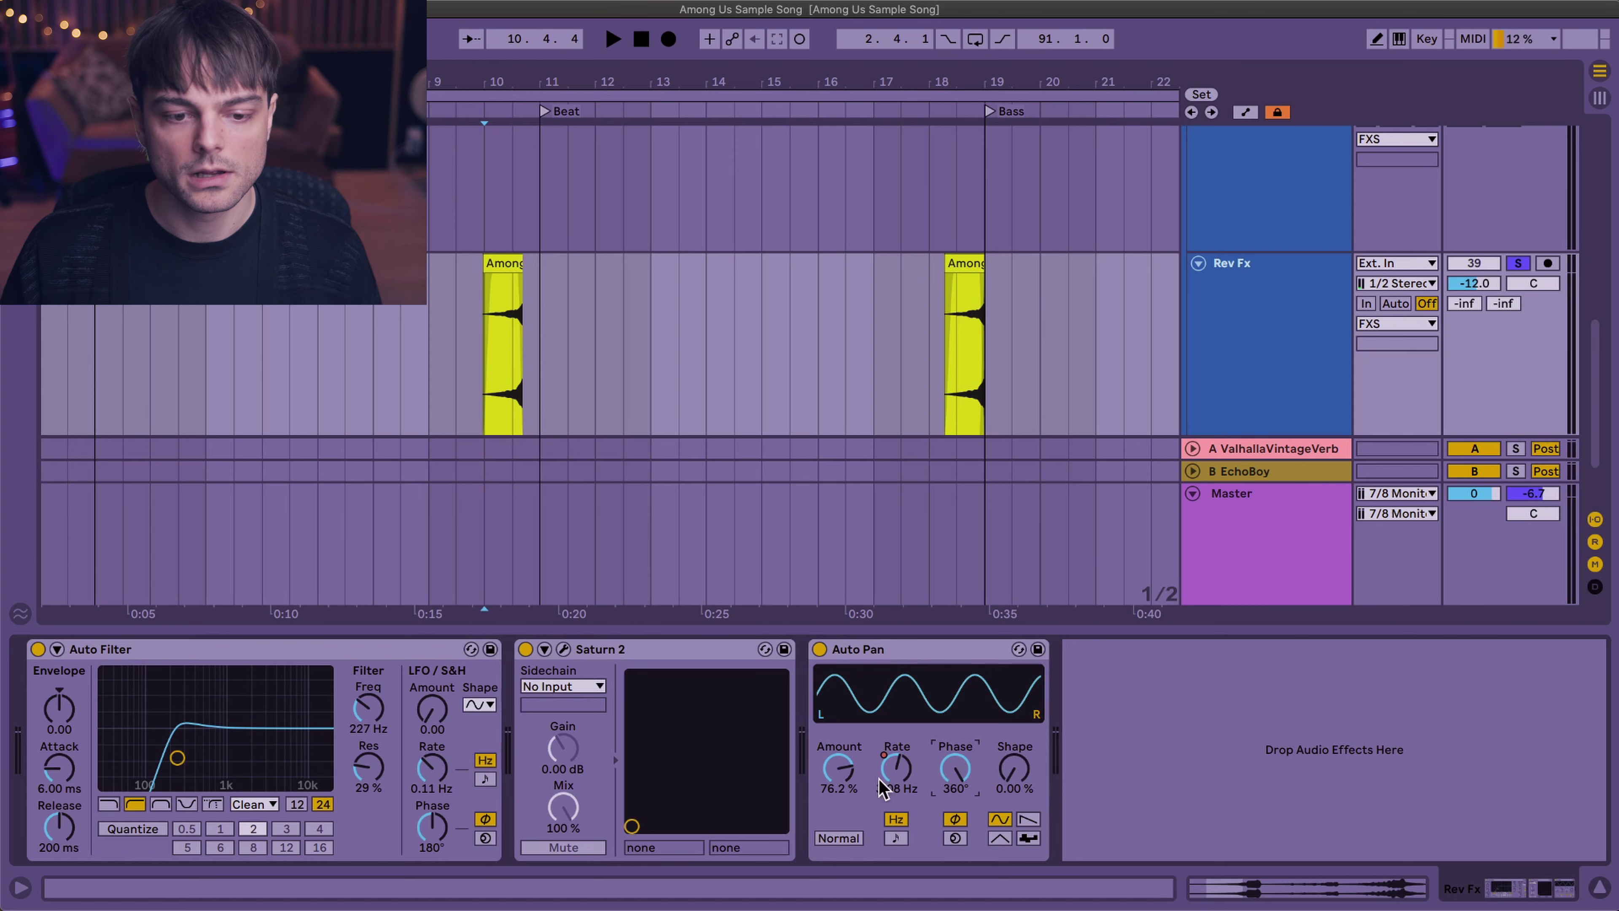
- Show the Auto Pan rate automation on Rev Fx and audition the soloed clip from bar 10
{"action": "right_click", "coordinate": [897, 768]}
{"action": "left_click", "coordinate": [924, 771]}
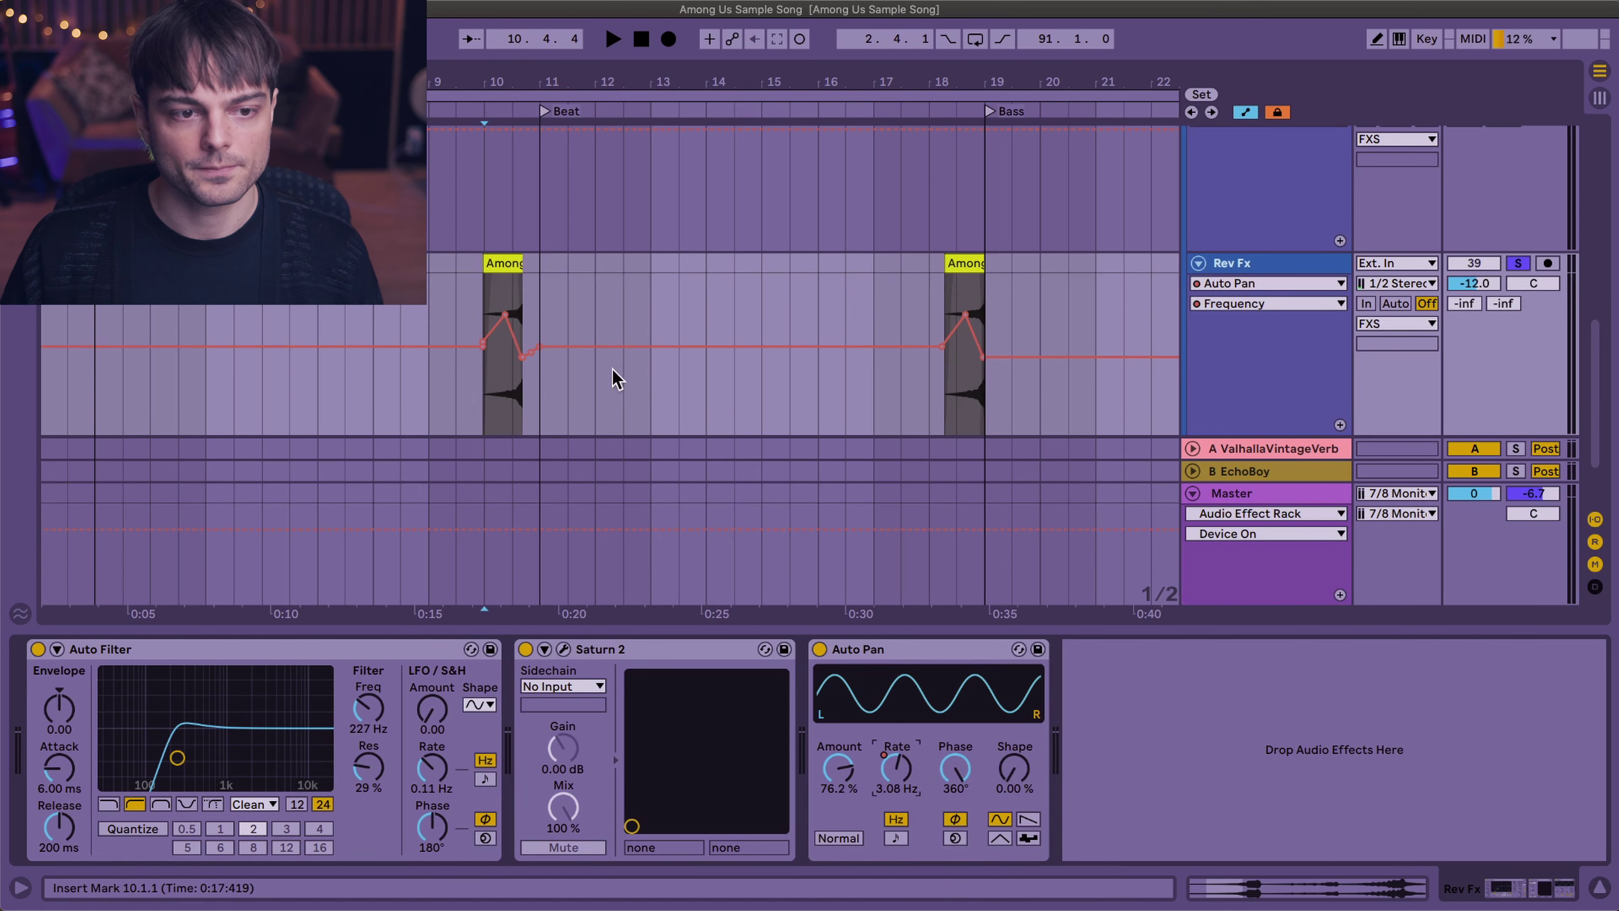
{"action": "scroll", "coordinate": [470, 126], "scroll_direction": "up", "scroll_amount": 10}
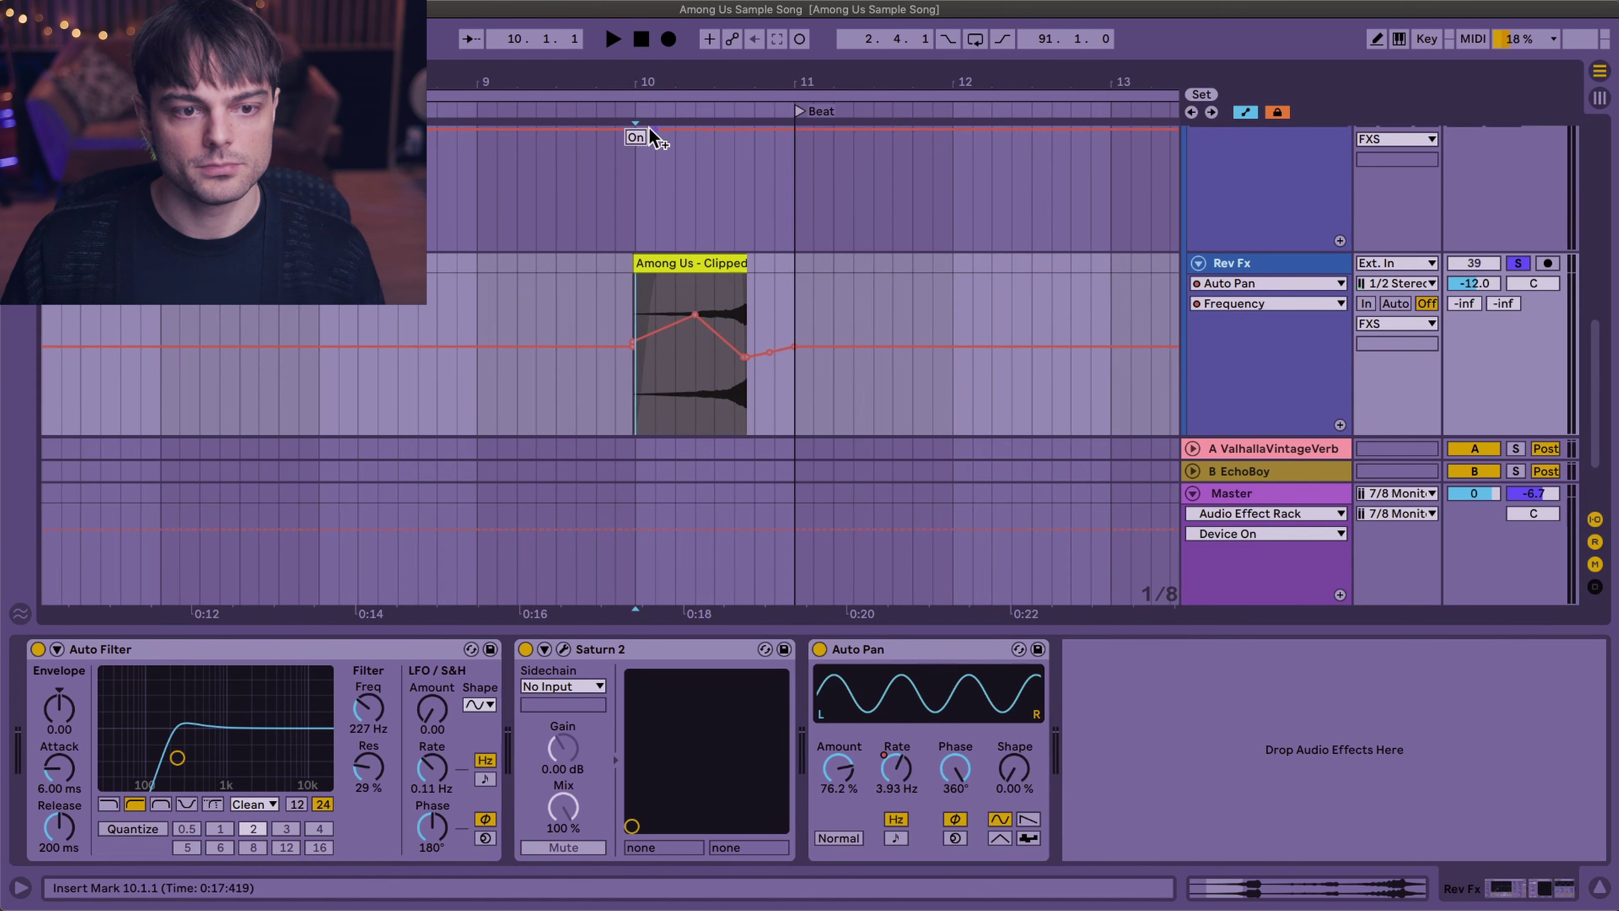
{"action": "key", "text": "space"}
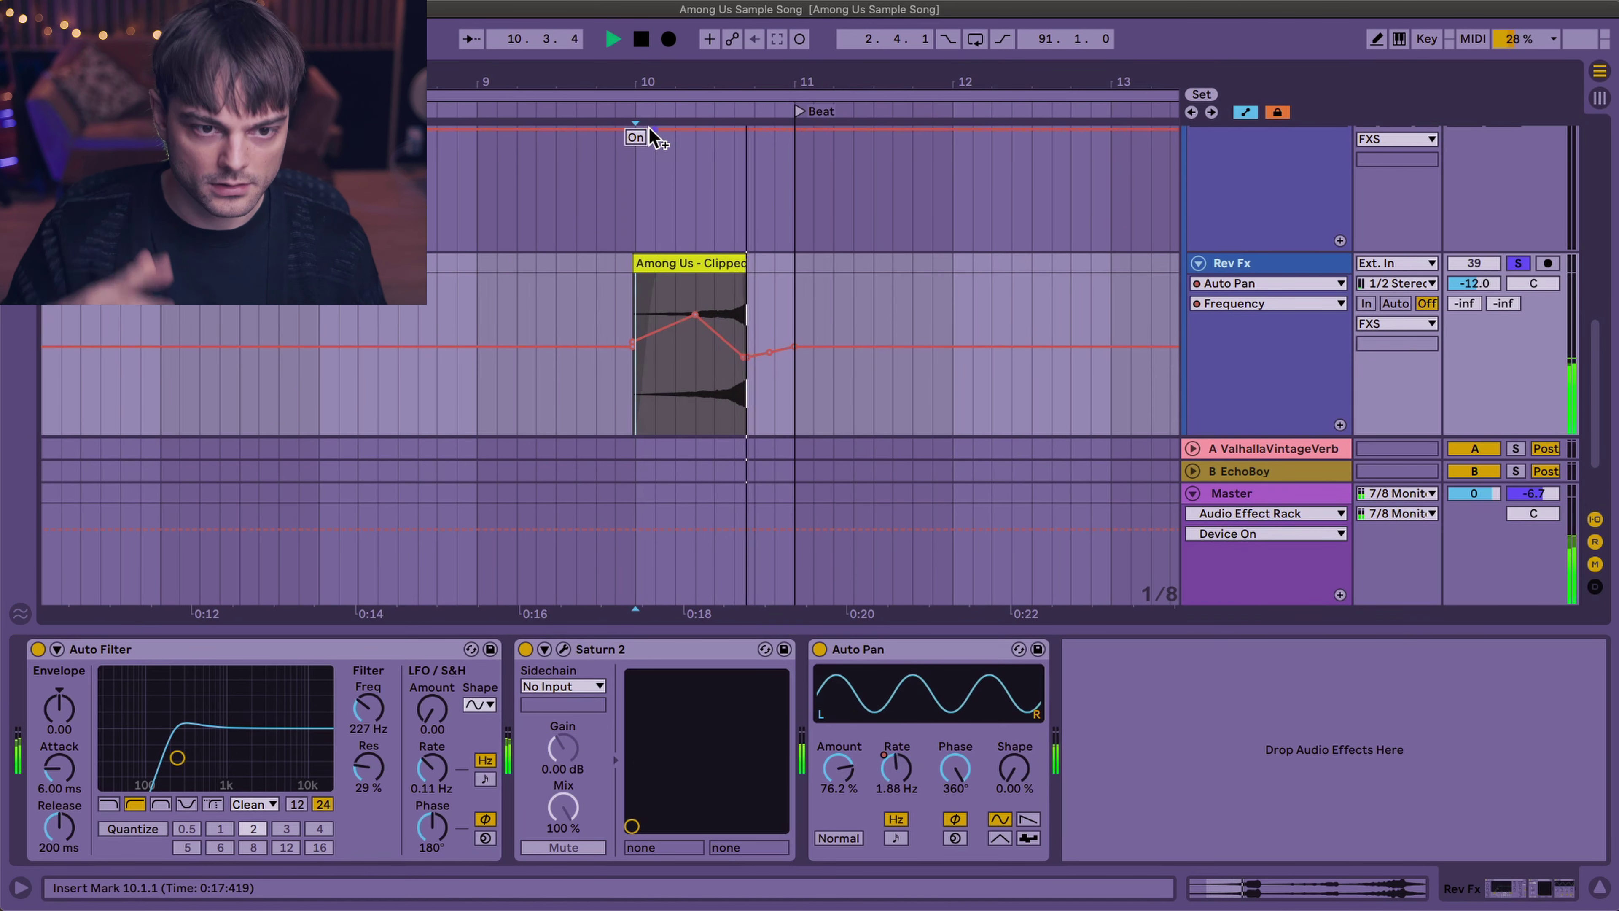
- Unsolo Rev Fx, audition it in the full mix, and fold the track
{"action": "left_click", "coordinate": [1518, 262]}
{"action": "left_click", "coordinate": [1473, 262]}
{"action": "key", "text": "space"}
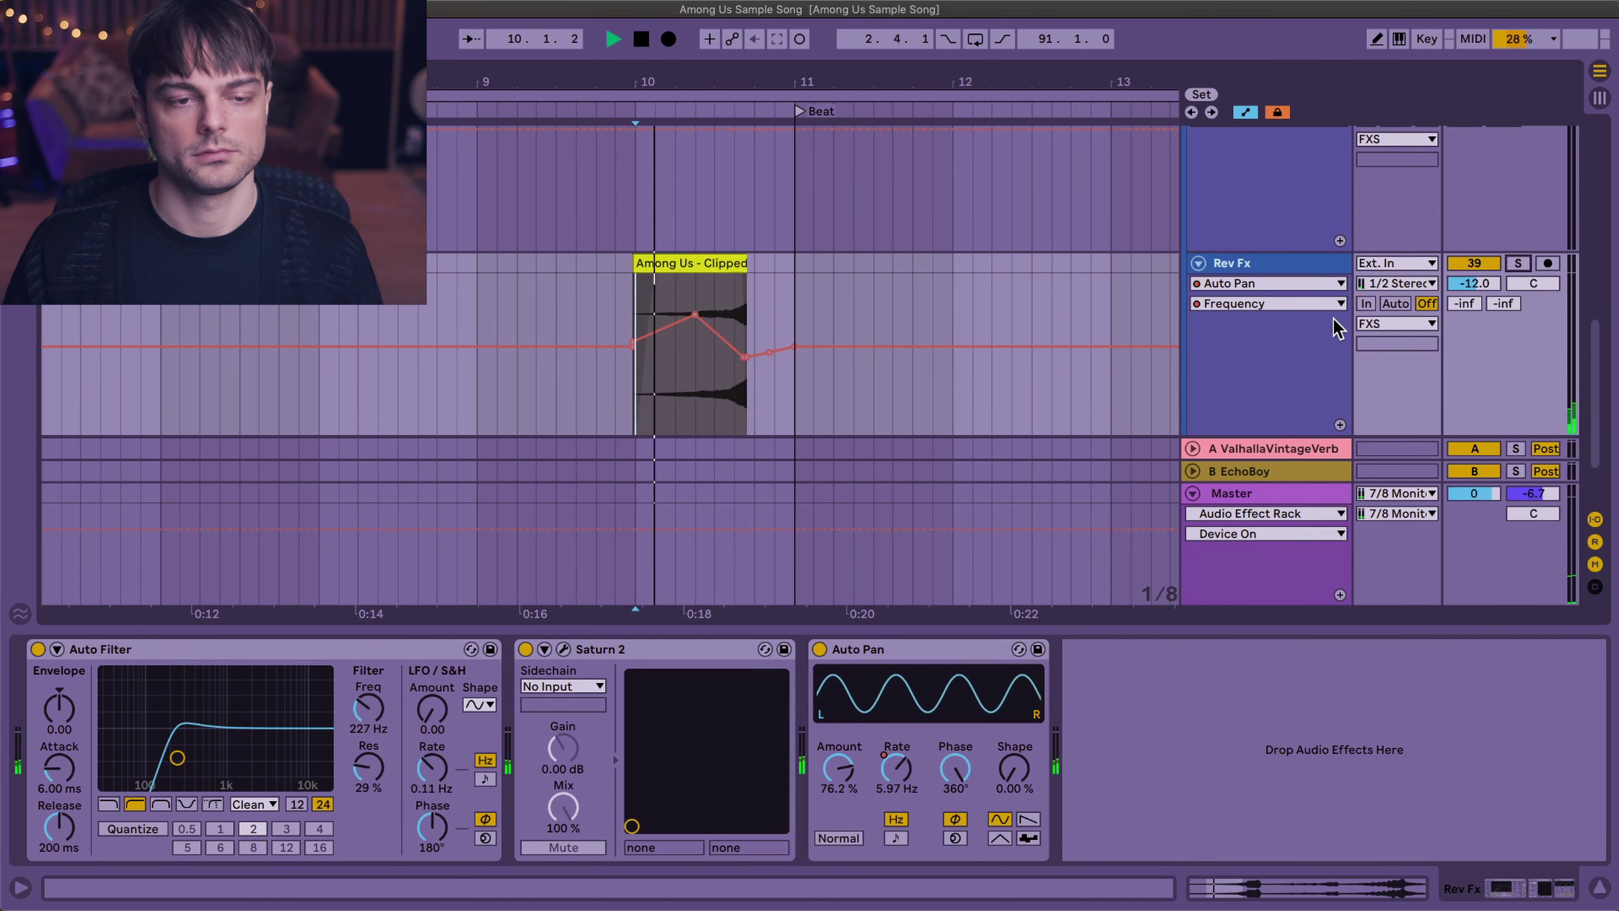
{"action": "left_click", "coordinate": [1241, 265]}
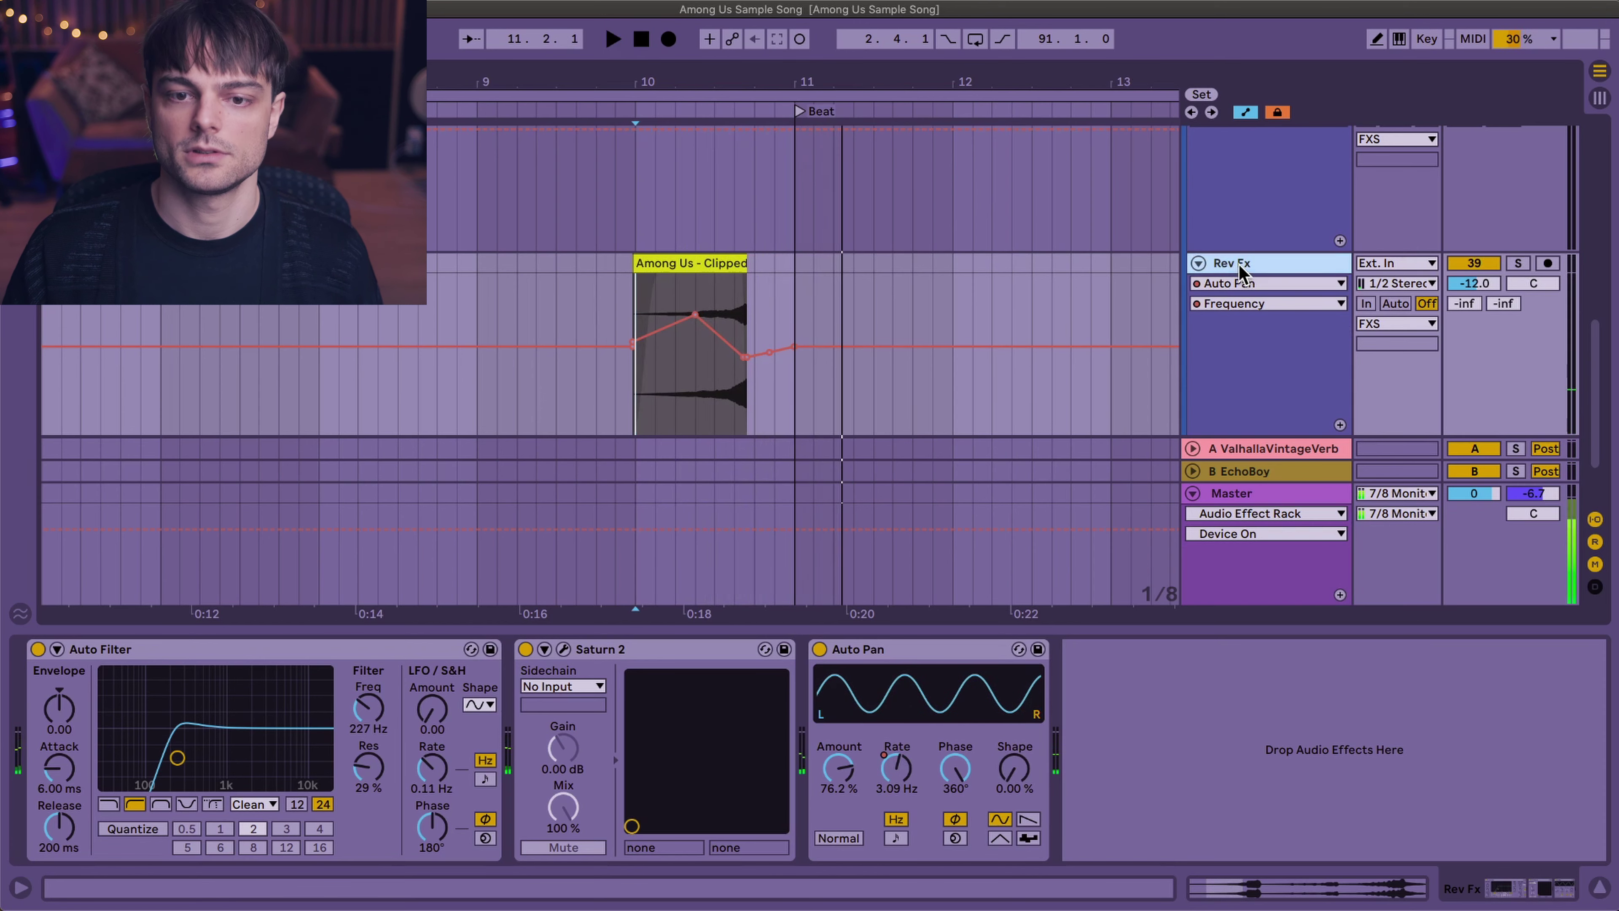
{"action": "left_click", "coordinate": [1198, 264]}
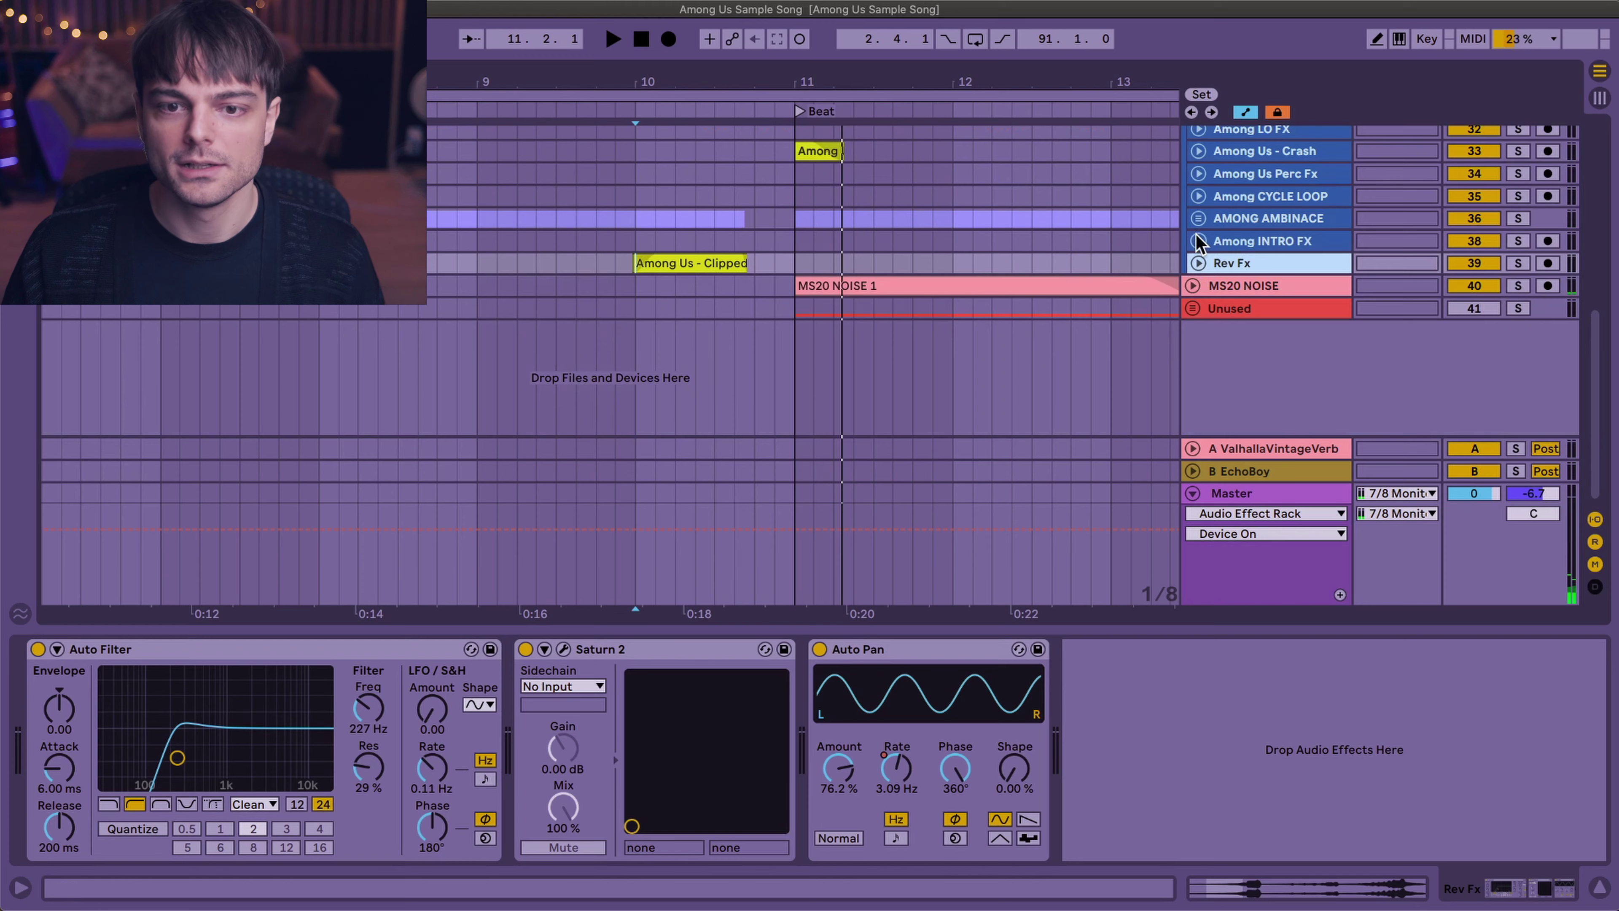
- Unfold Among HORN REV FX and open its clip before the Beat marker to show the sample settings
{"action": "scroll", "coordinate": [952, 166], "scroll_direction": "up", "scroll_amount": 3}
{"action": "left_click_drag", "start_coordinate": [715, 78], "coordinate": [715, 64]}
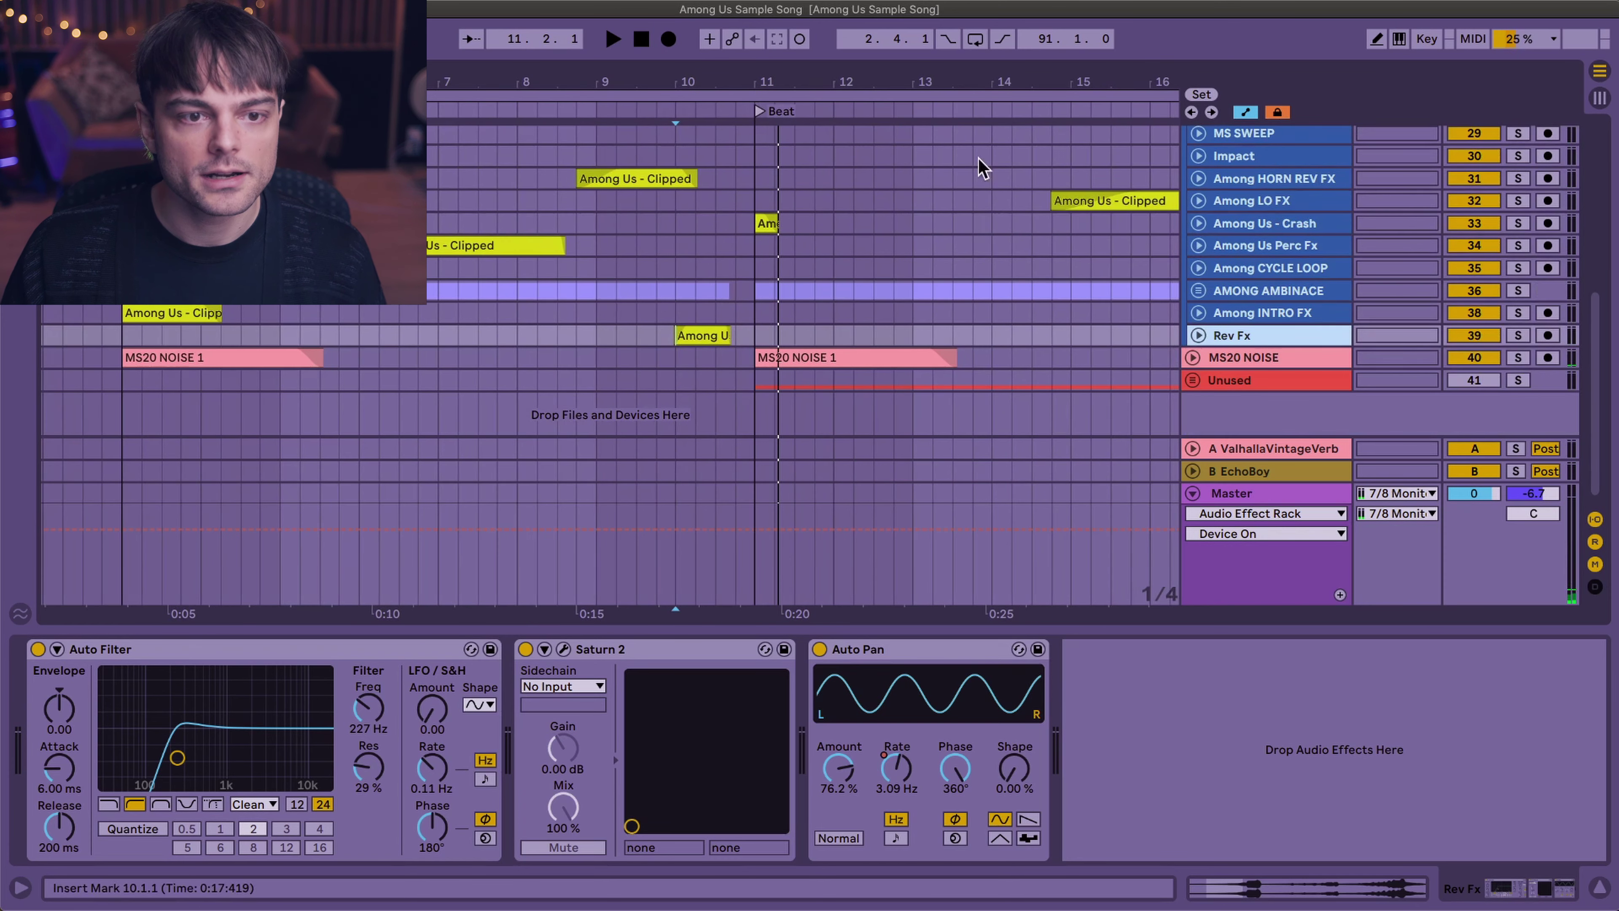
{"action": "left_click", "coordinate": [1198, 178]}
{"action": "left_click", "coordinate": [615, 274]}
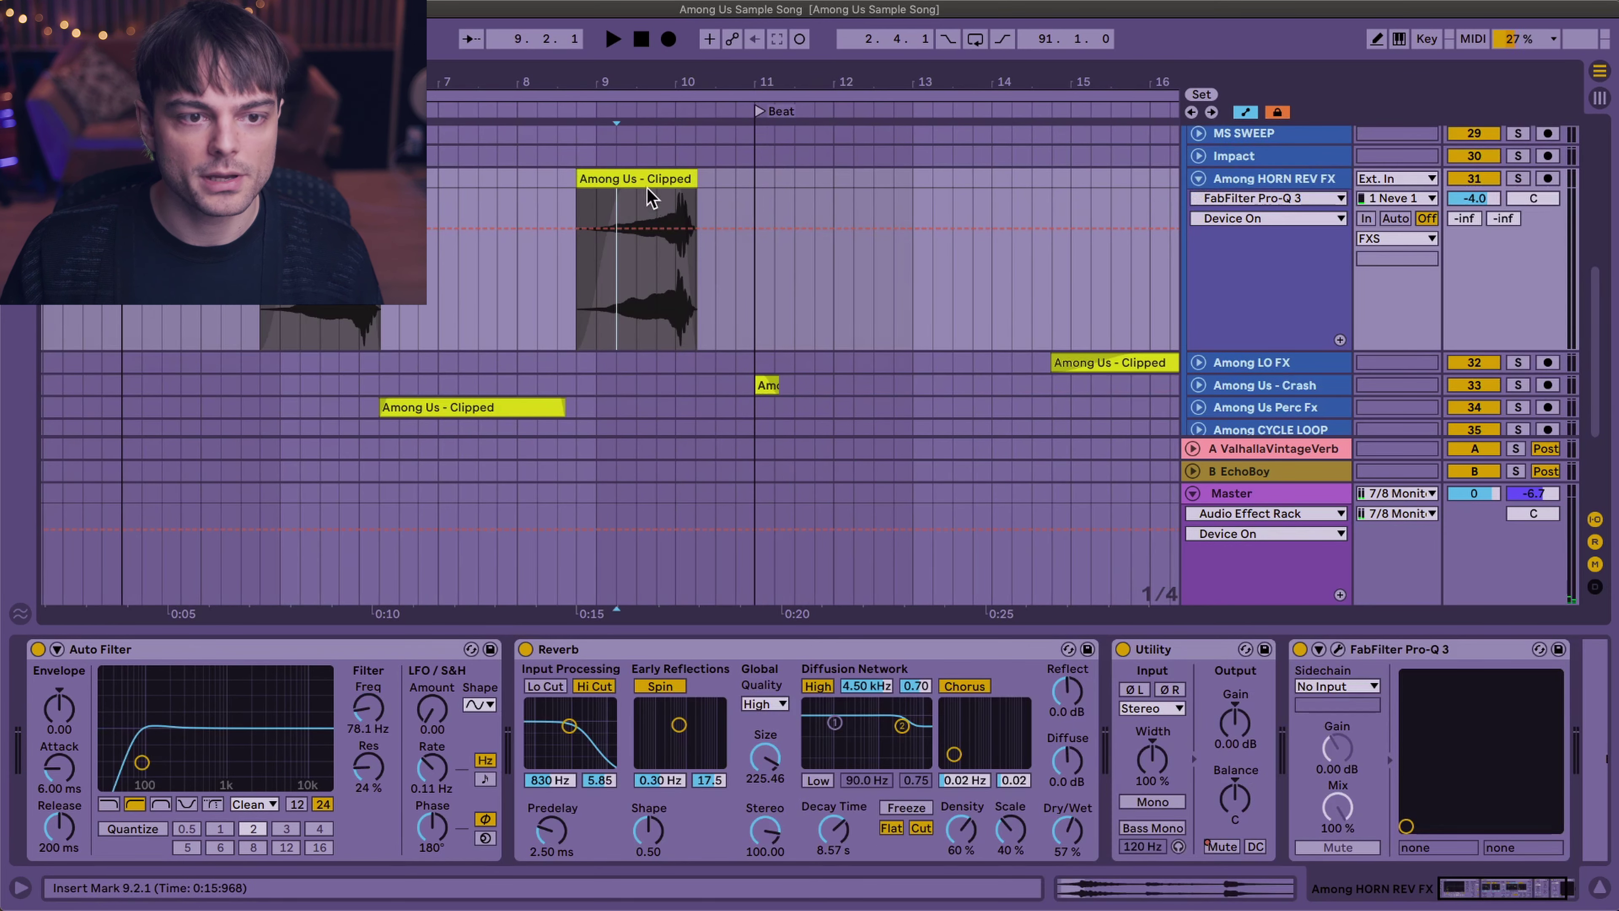
{"action": "left_click", "coordinate": [650, 178]}
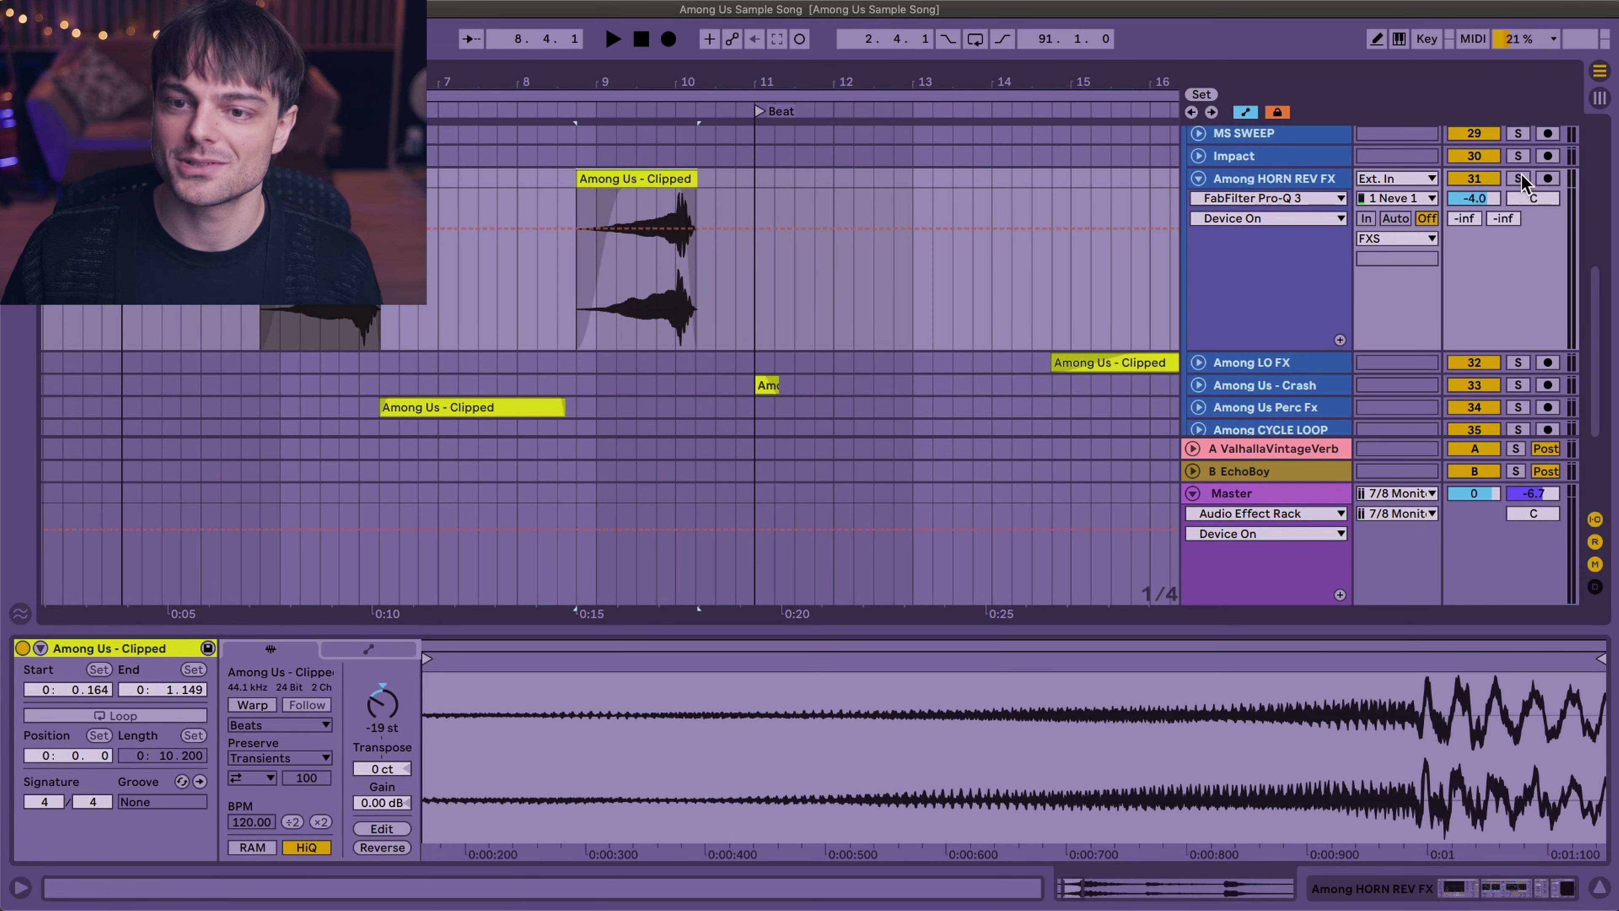
- Audition the Among HORN REV FX clip soloed and examine the track's device chain through to FabFilter Pro-Q 3
{"action": "left_click", "coordinate": [1522, 181]}
{"action": "key", "text": "space"}
{"action": "left_click", "coordinate": [1317, 184]}
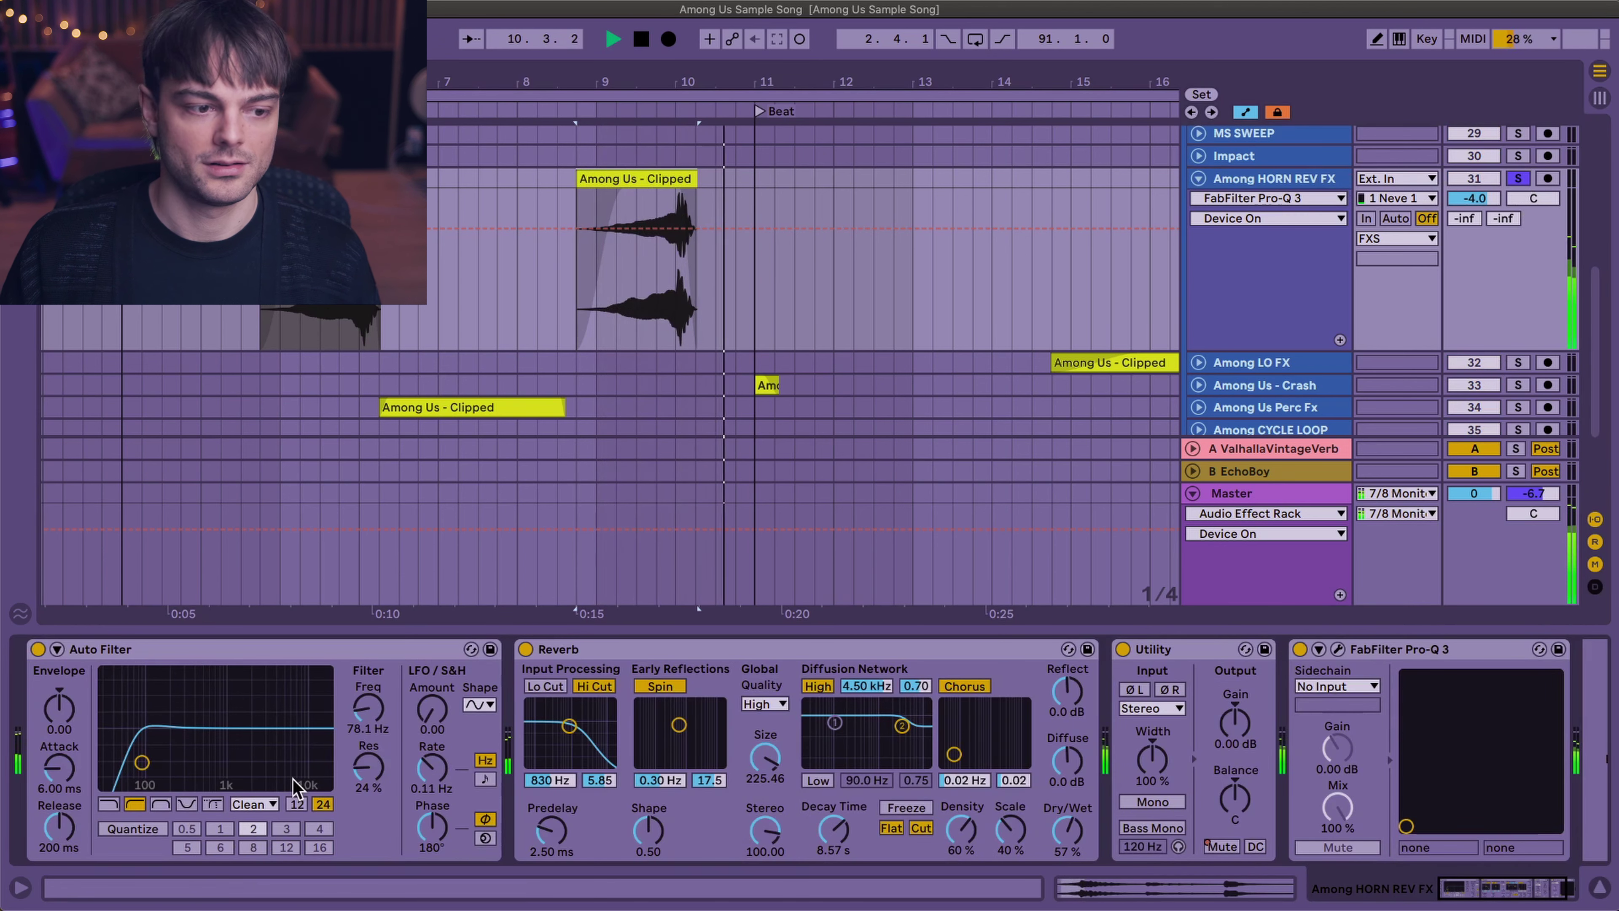
{"action": "key", "text": "space"}
{"action": "scroll", "coordinate": [446, 746], "scroll_direction": "right", "scroll_amount": 3}
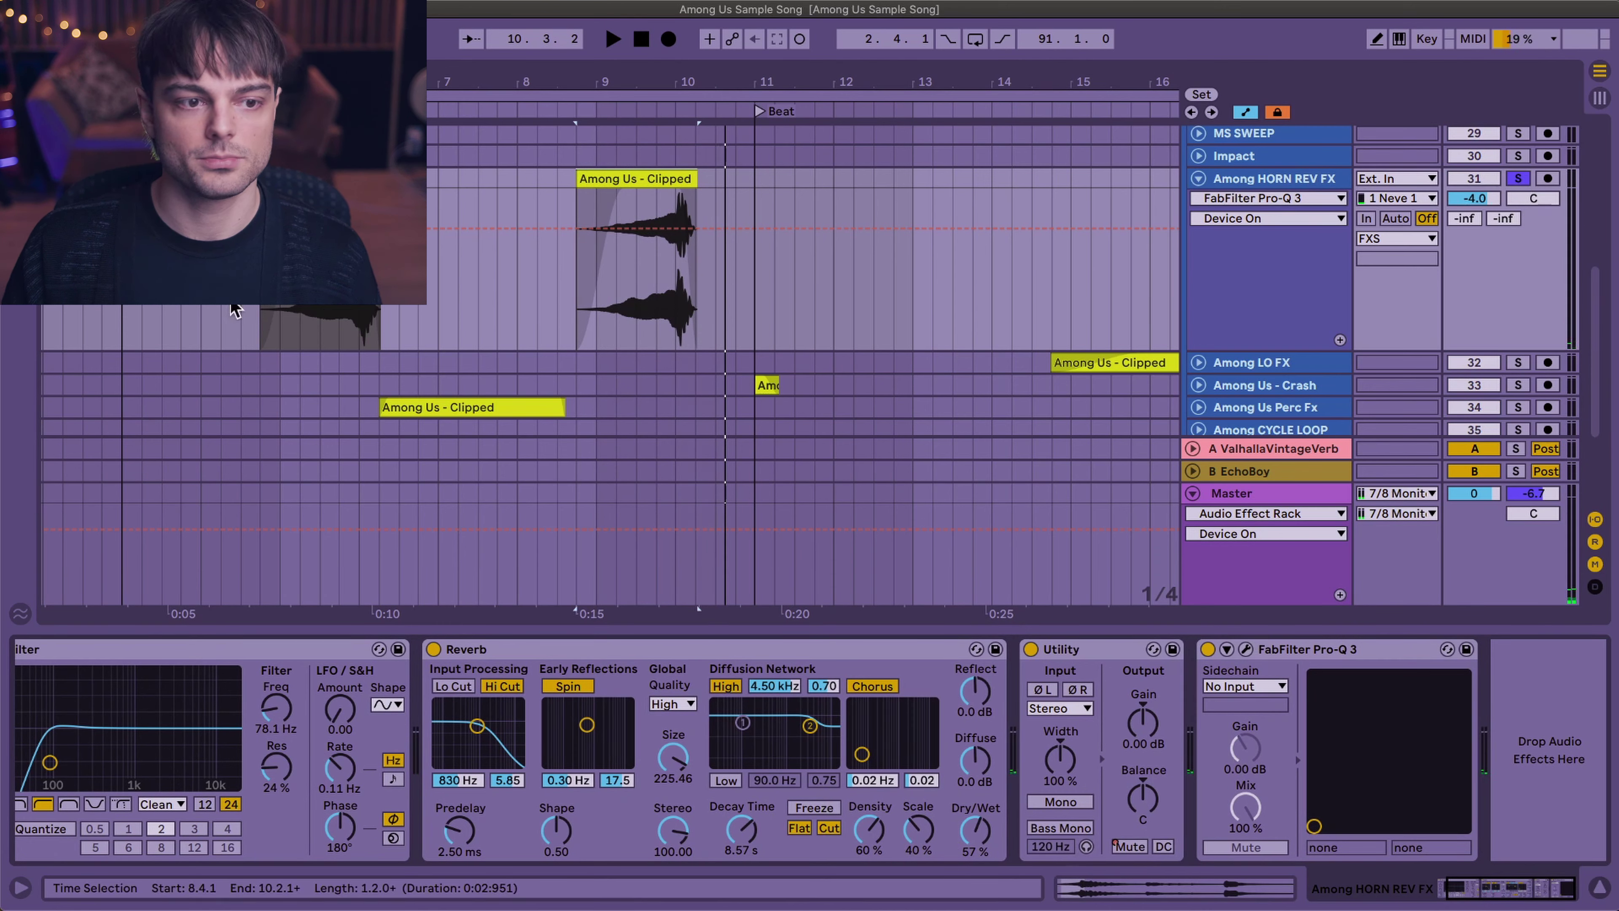
- Unsolo Among HORN REV FX and audition its earlier clip in the full mix from bar 5.3
{"action": "left_click", "coordinate": [320, 307]}
{"action": "left_click", "coordinate": [1519, 178]}
{"action": "key", "text": "space"}
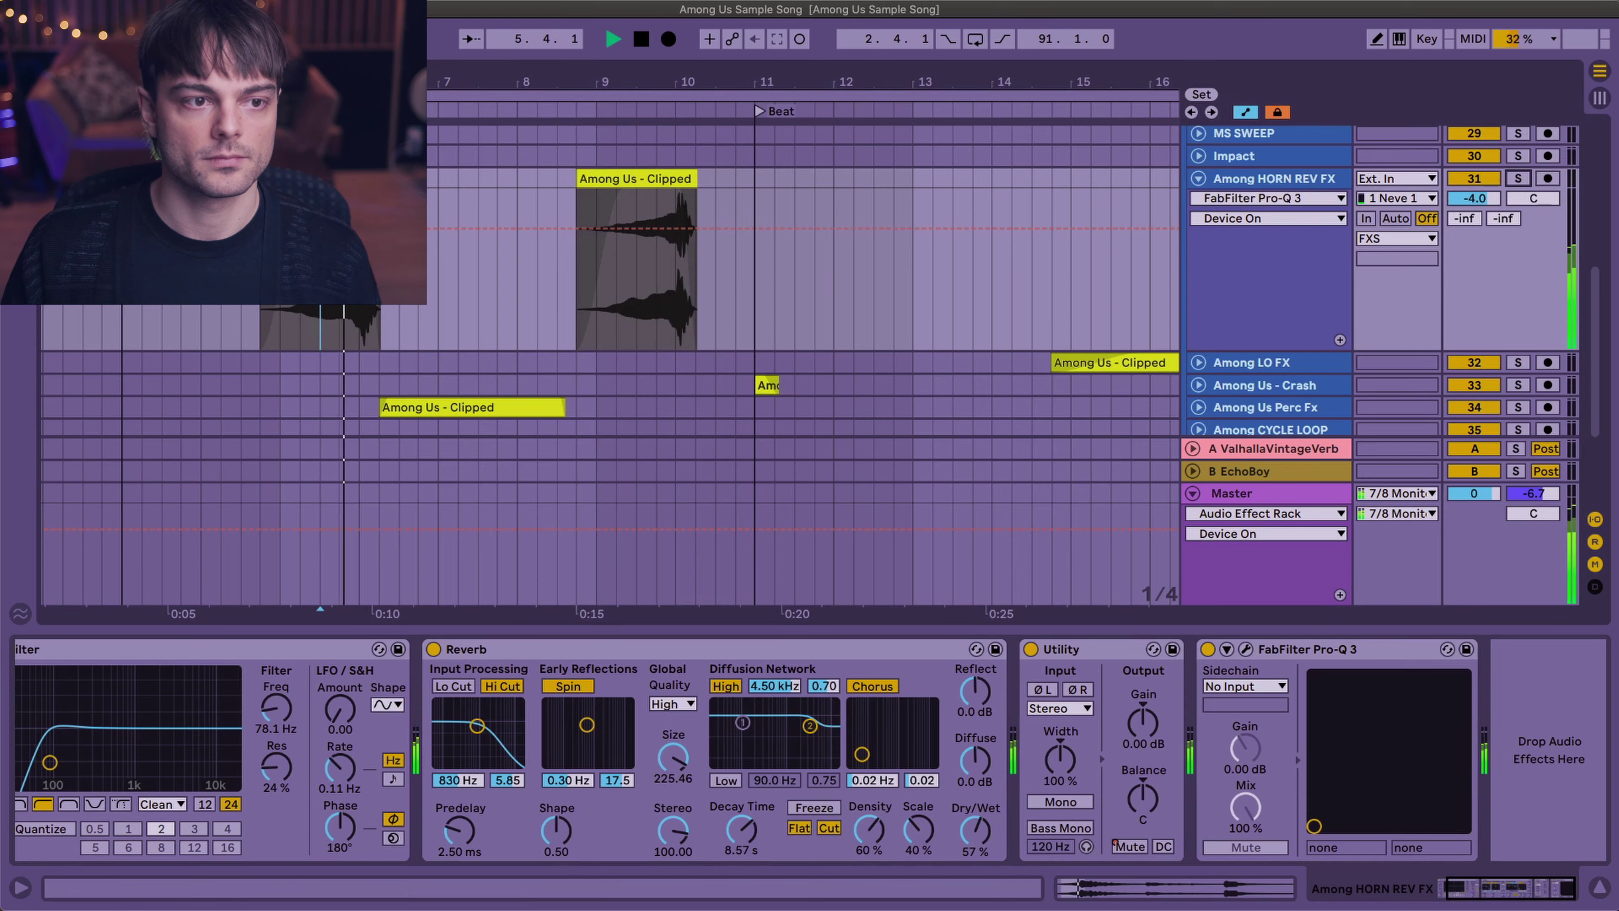
- Unfold Among Us Perc Fx, hide the automation lanes, and audition its first clip soloed
{"action": "scroll", "coordinate": [408, 293], "scroll_direction": "down", "scroll_amount": 5}
{"action": "scroll", "coordinate": [477, 325], "scroll_direction": "down", "scroll_amount": 3}
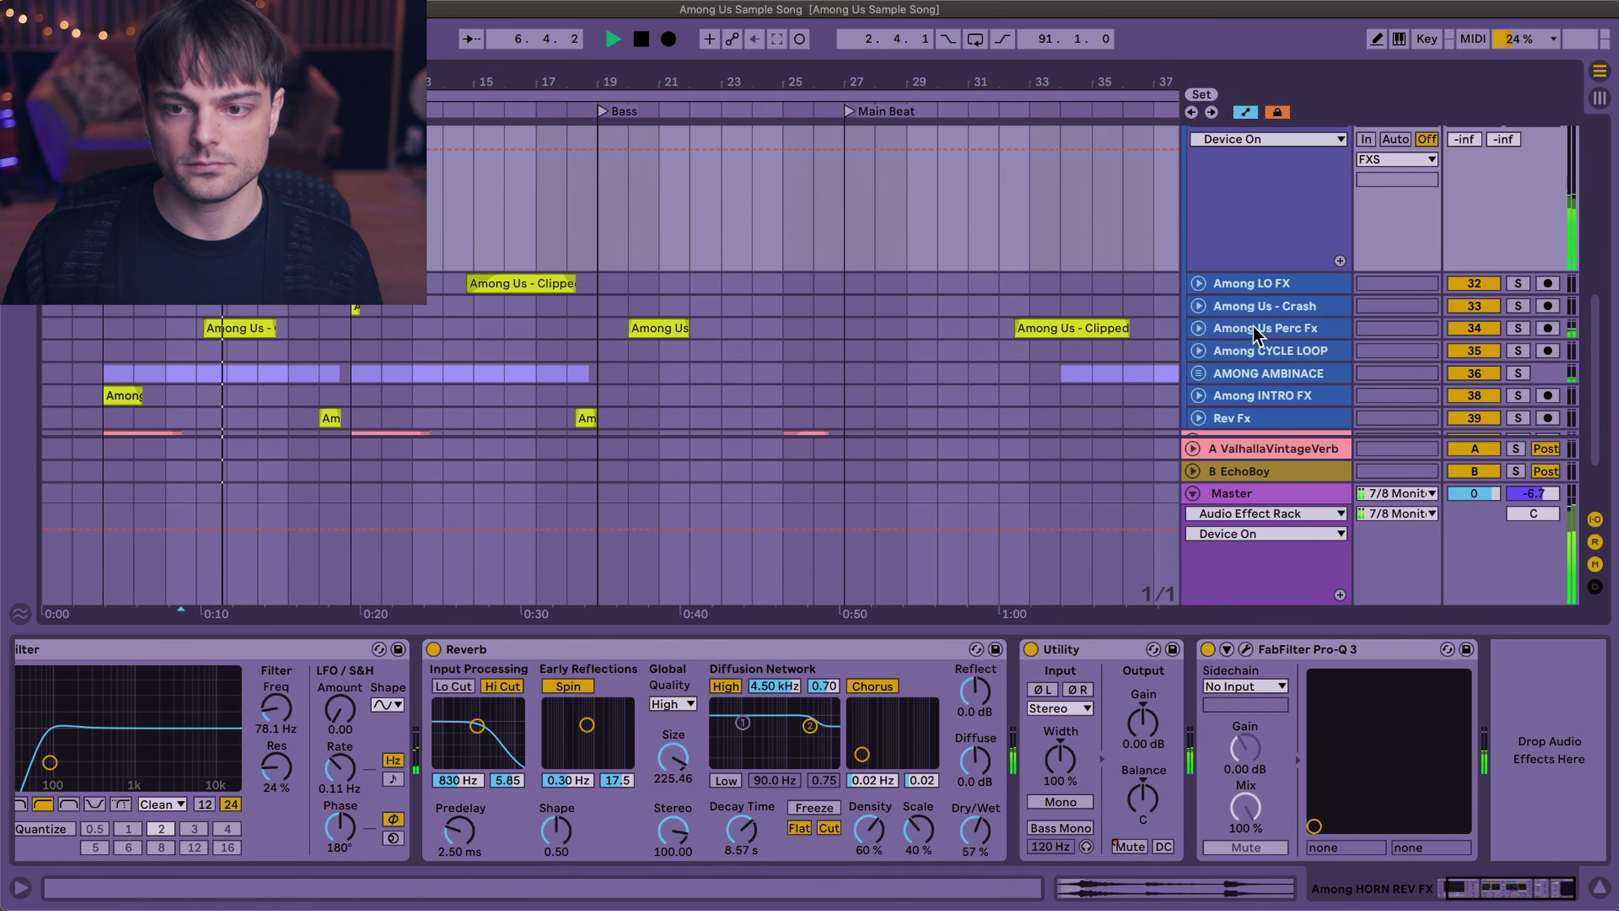
{"action": "left_click", "coordinate": [1200, 325]}
{"action": "left_click", "coordinate": [1198, 327]}
{"action": "scroll", "coordinate": [217, 313], "scroll_direction": "down", "scroll_amount": 3}
{"action": "left_click", "coordinate": [217, 315]}
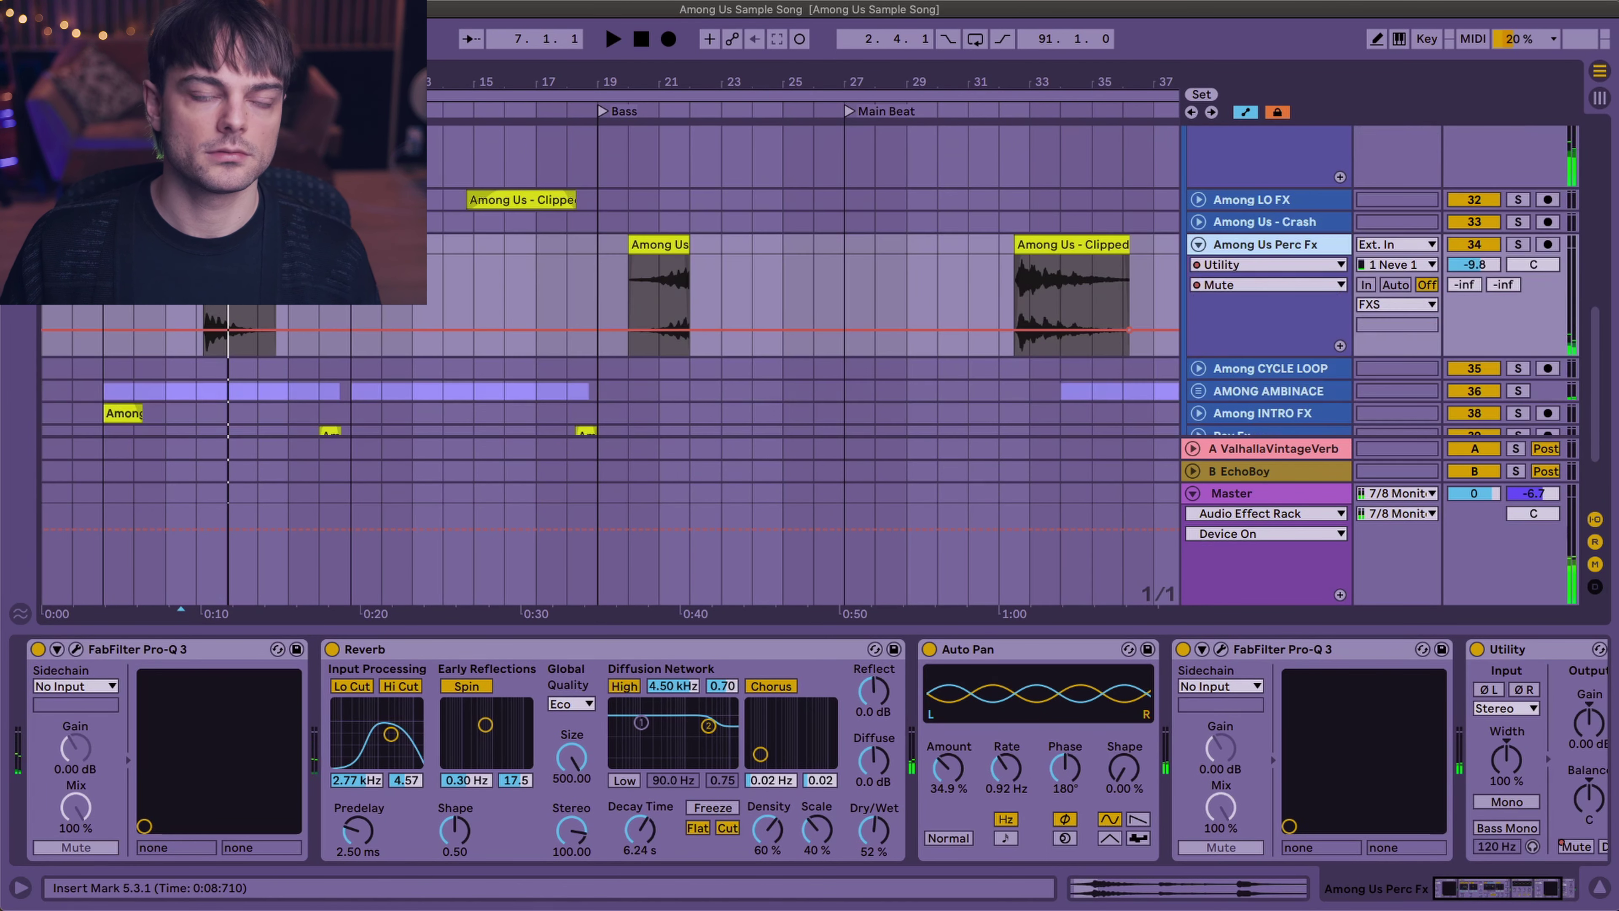
{"action": "key", "text": "a"}
{"action": "left_click", "coordinate": [1517, 245]}
{"action": "key", "text": "space"}
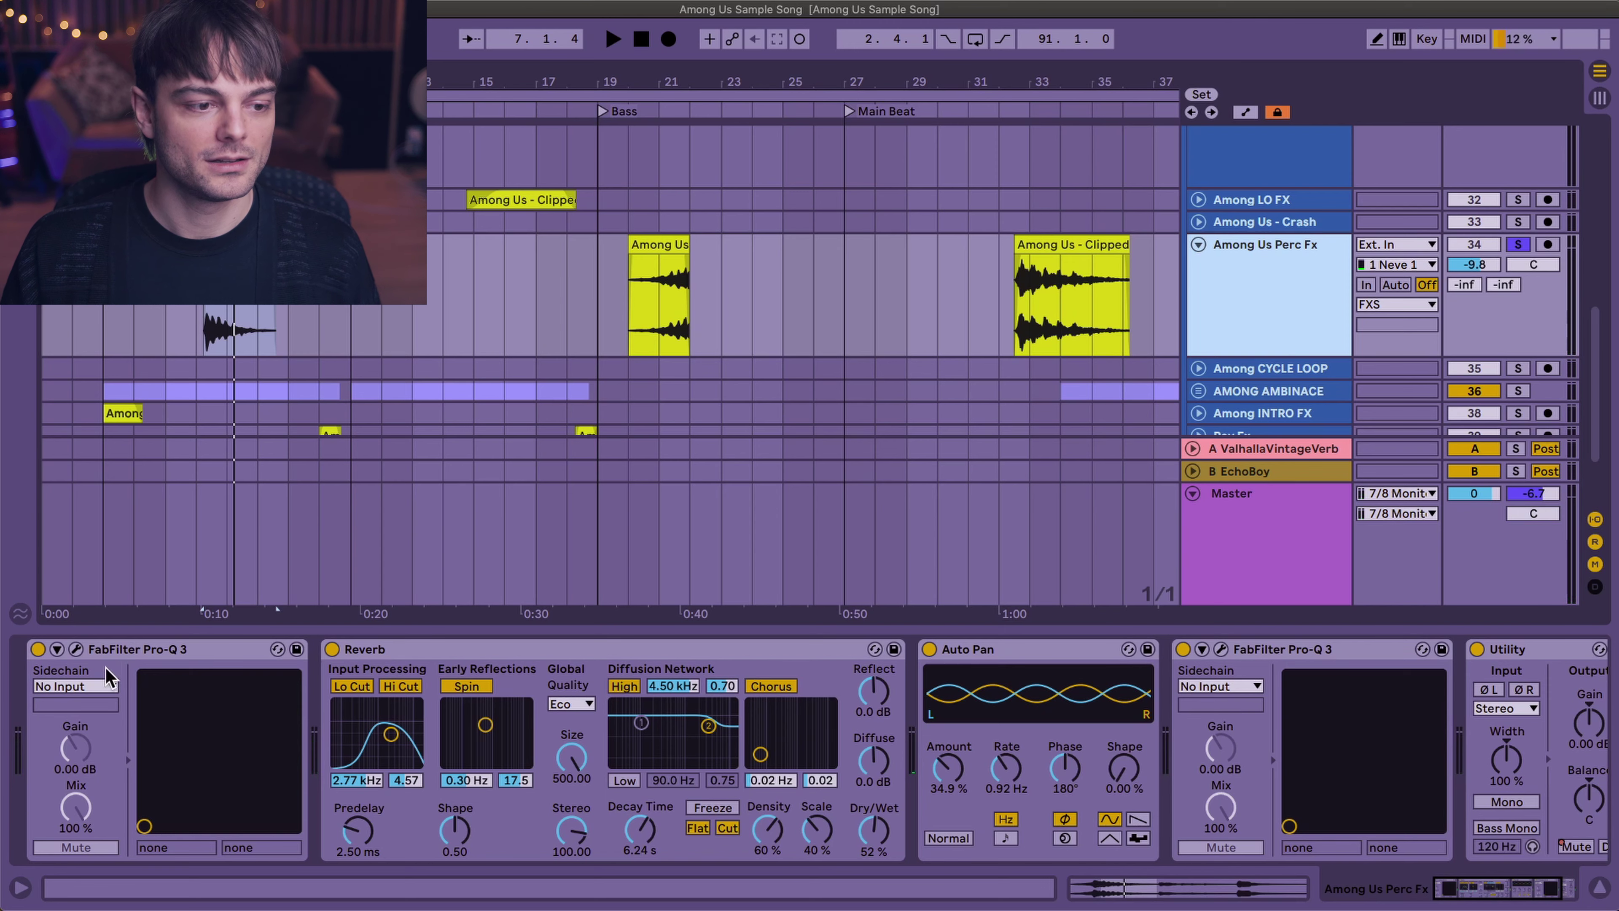
- Examine the rest of the Among Us Perc Fx device chain and unsolo the track
{"action": "scroll", "coordinate": [832, 745], "scroll_direction": "right", "scroll_amount": 5}
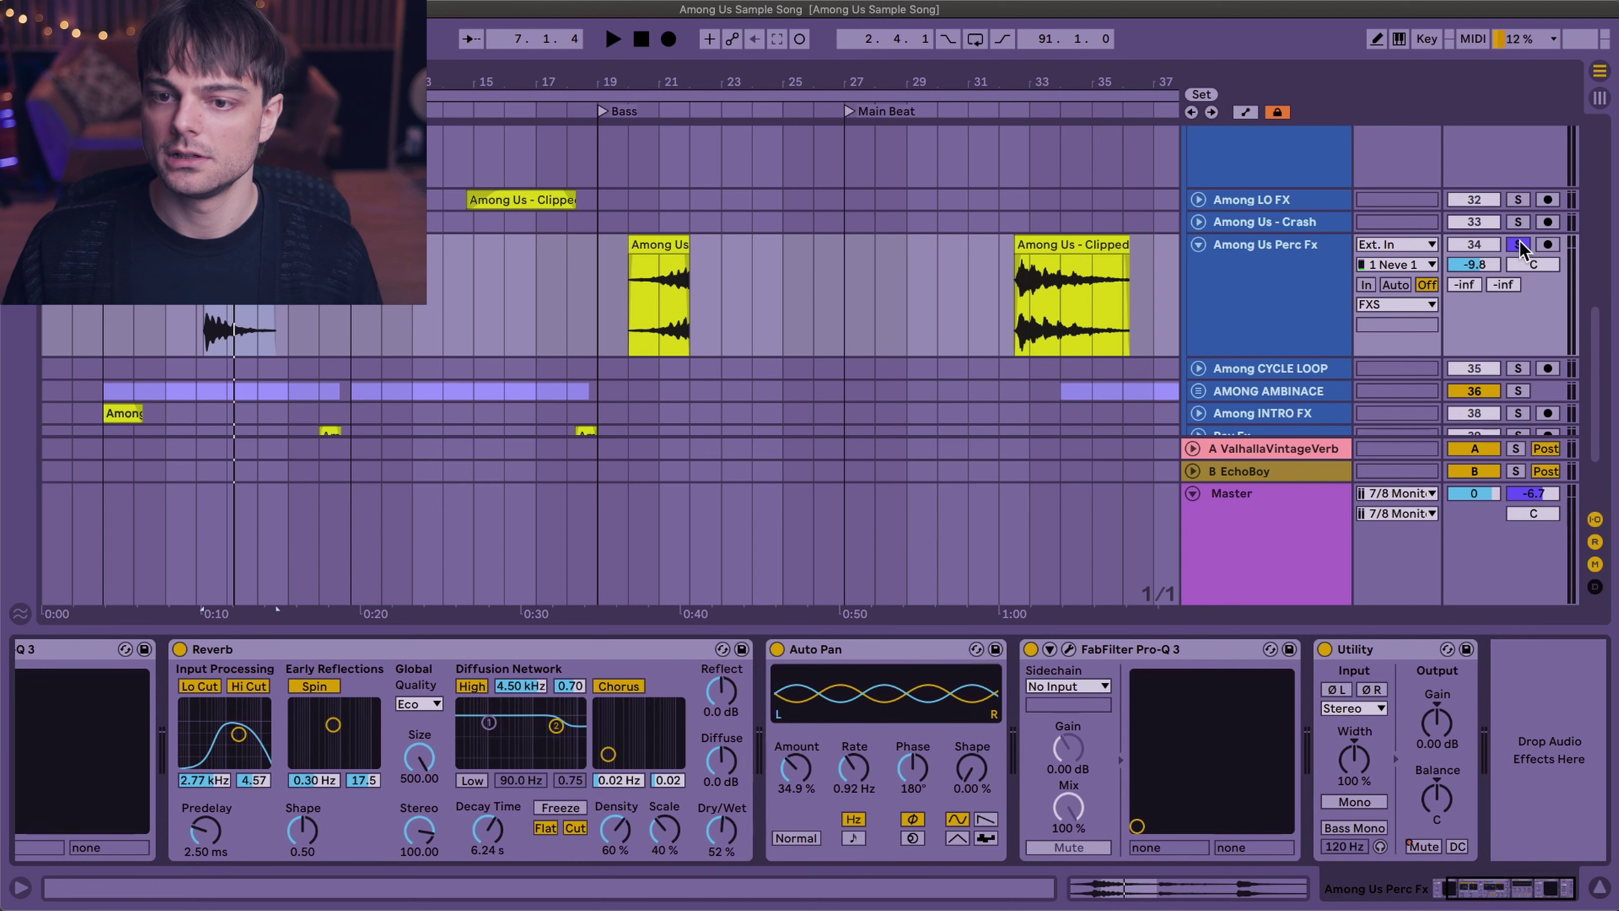
{"action": "left_click", "coordinate": [1519, 247]}
{"action": "left_click", "coordinate": [1315, 271]}
- Open the Among Us Perc Fx clip at bar 32 and audition it in the full mix and soloed, leaving the track unsoloed
{"action": "left_click_drag", "start_coordinate": [954, 69], "coordinate": [952, 44]}
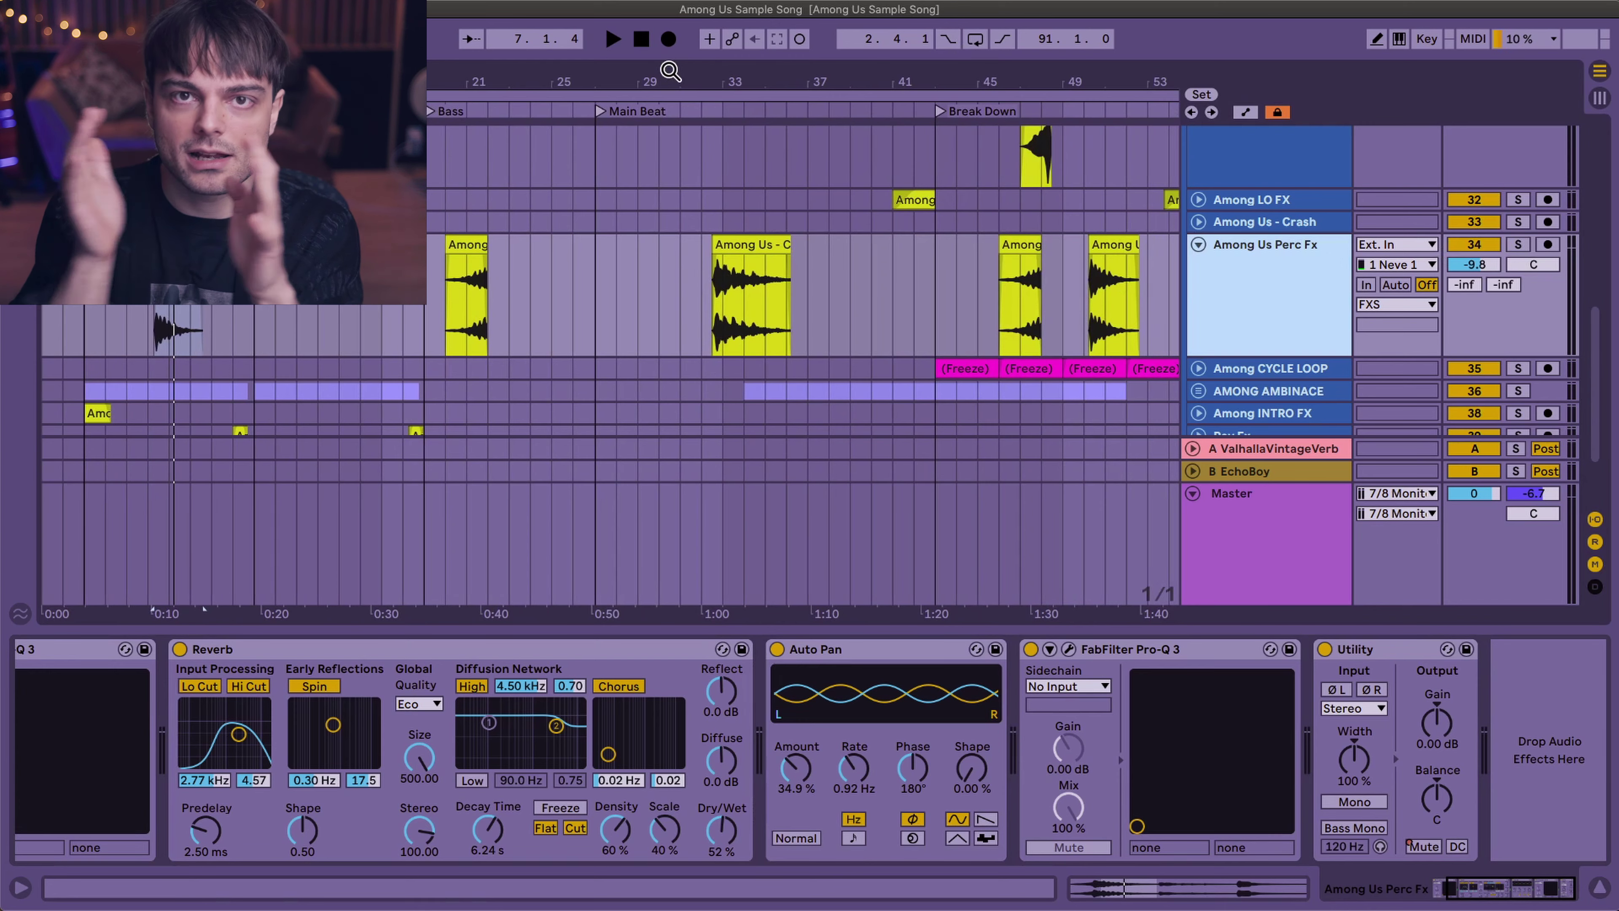
{"action": "scroll", "coordinate": [749, 239], "scroll_direction": "down", "scroll_amount": 2}
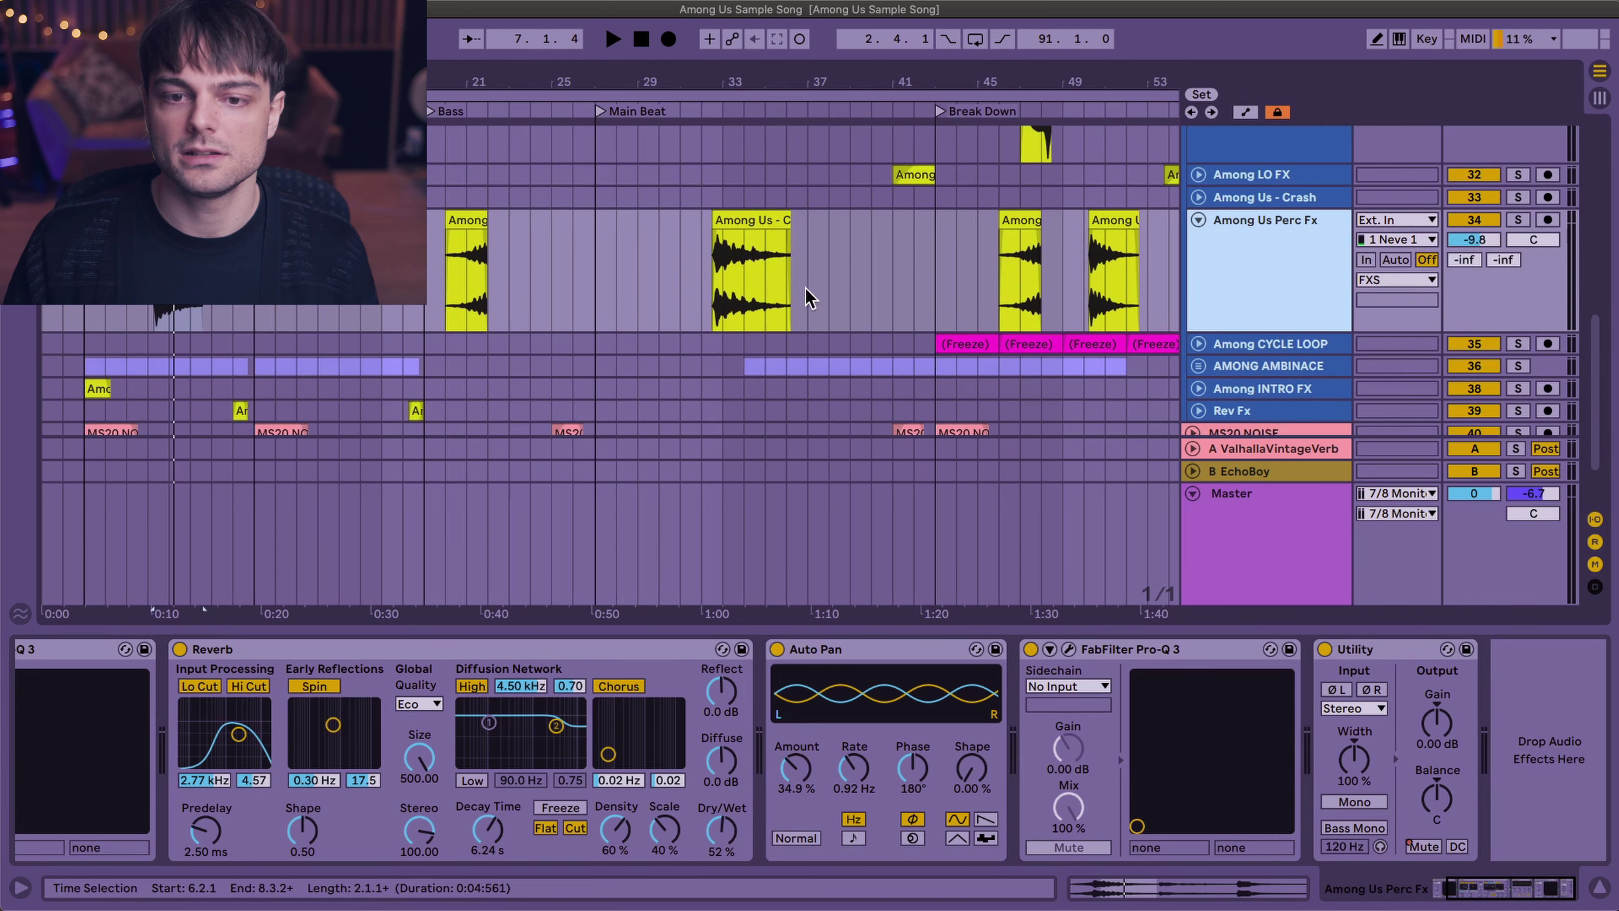
{"action": "scroll", "coordinate": [467, 104], "scroll_direction": "down", "scroll_amount": 3}
{"action": "double_click", "coordinate": [464, 287]}
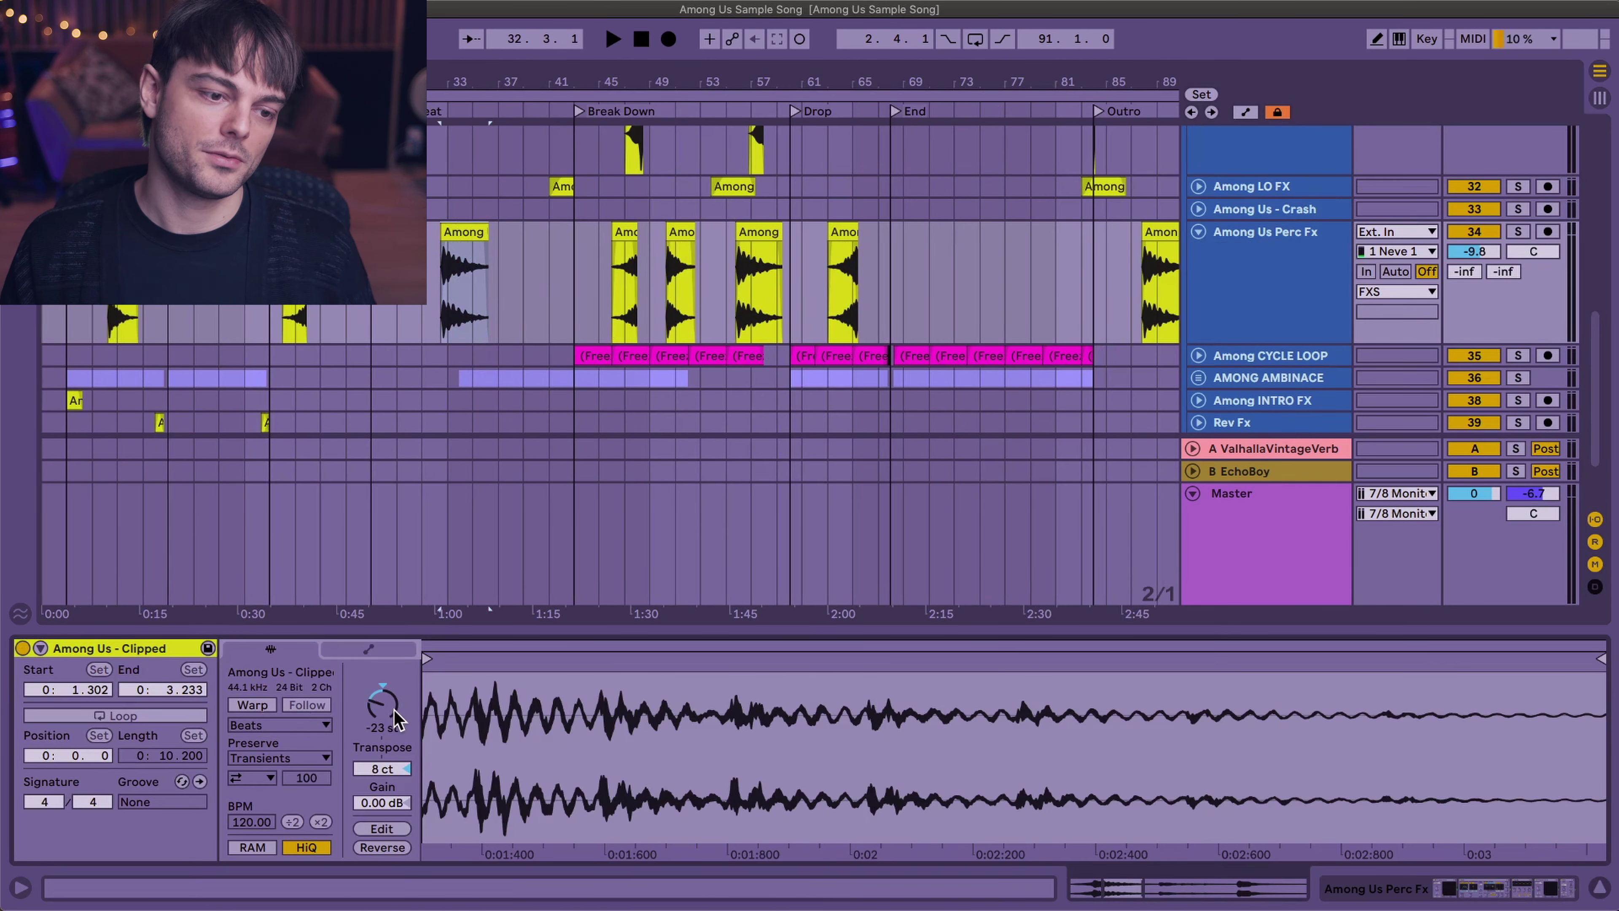
{"action": "key", "text": "space"}
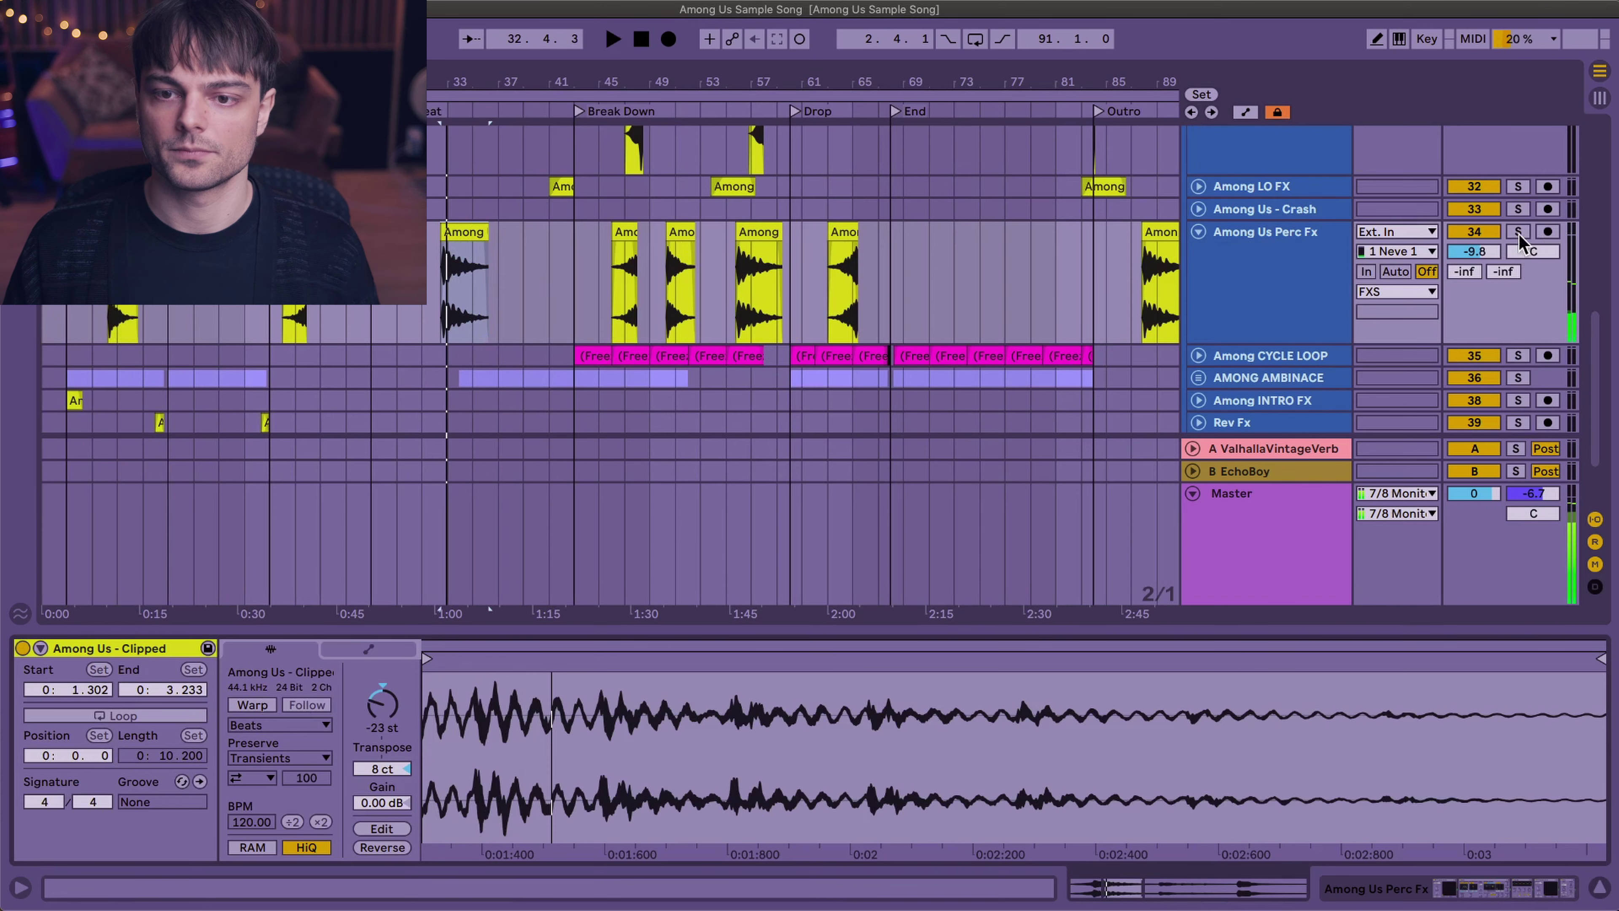
{"action": "left_click", "coordinate": [1518, 232]}
{"action": "left_click", "coordinate": [1345, 242]}
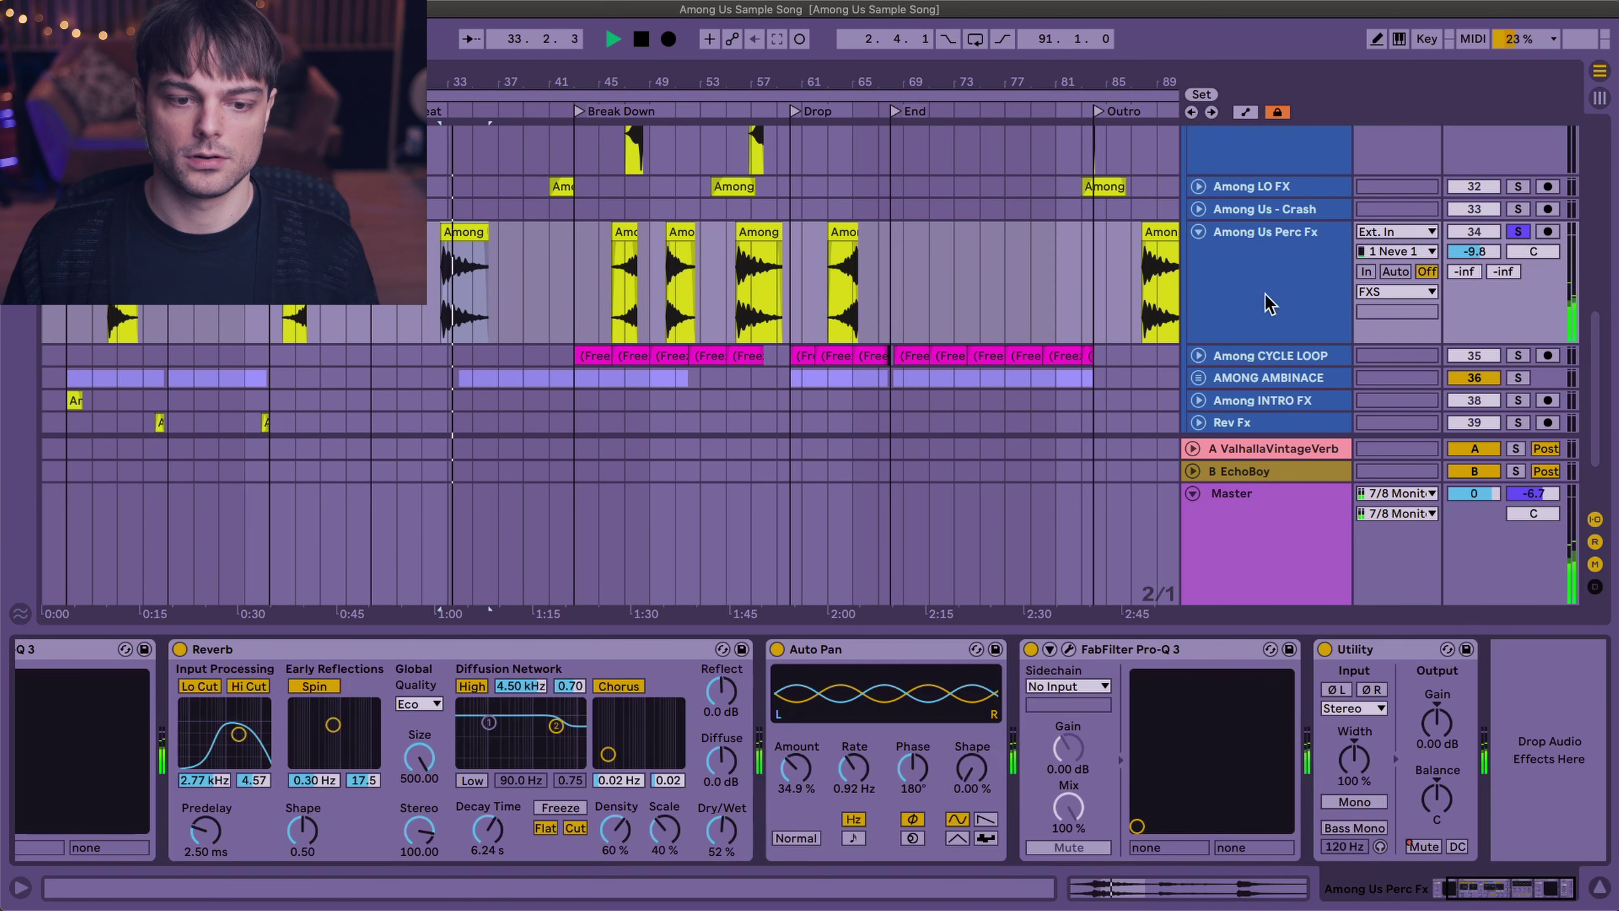
{"action": "left_click", "coordinate": [1510, 230]}
- Unfold Among CYCLE LOOP and examine its frozen clips and device chain
{"action": "scroll", "coordinate": [1102, 332], "scroll_direction": "down", "scroll_amount": 3}
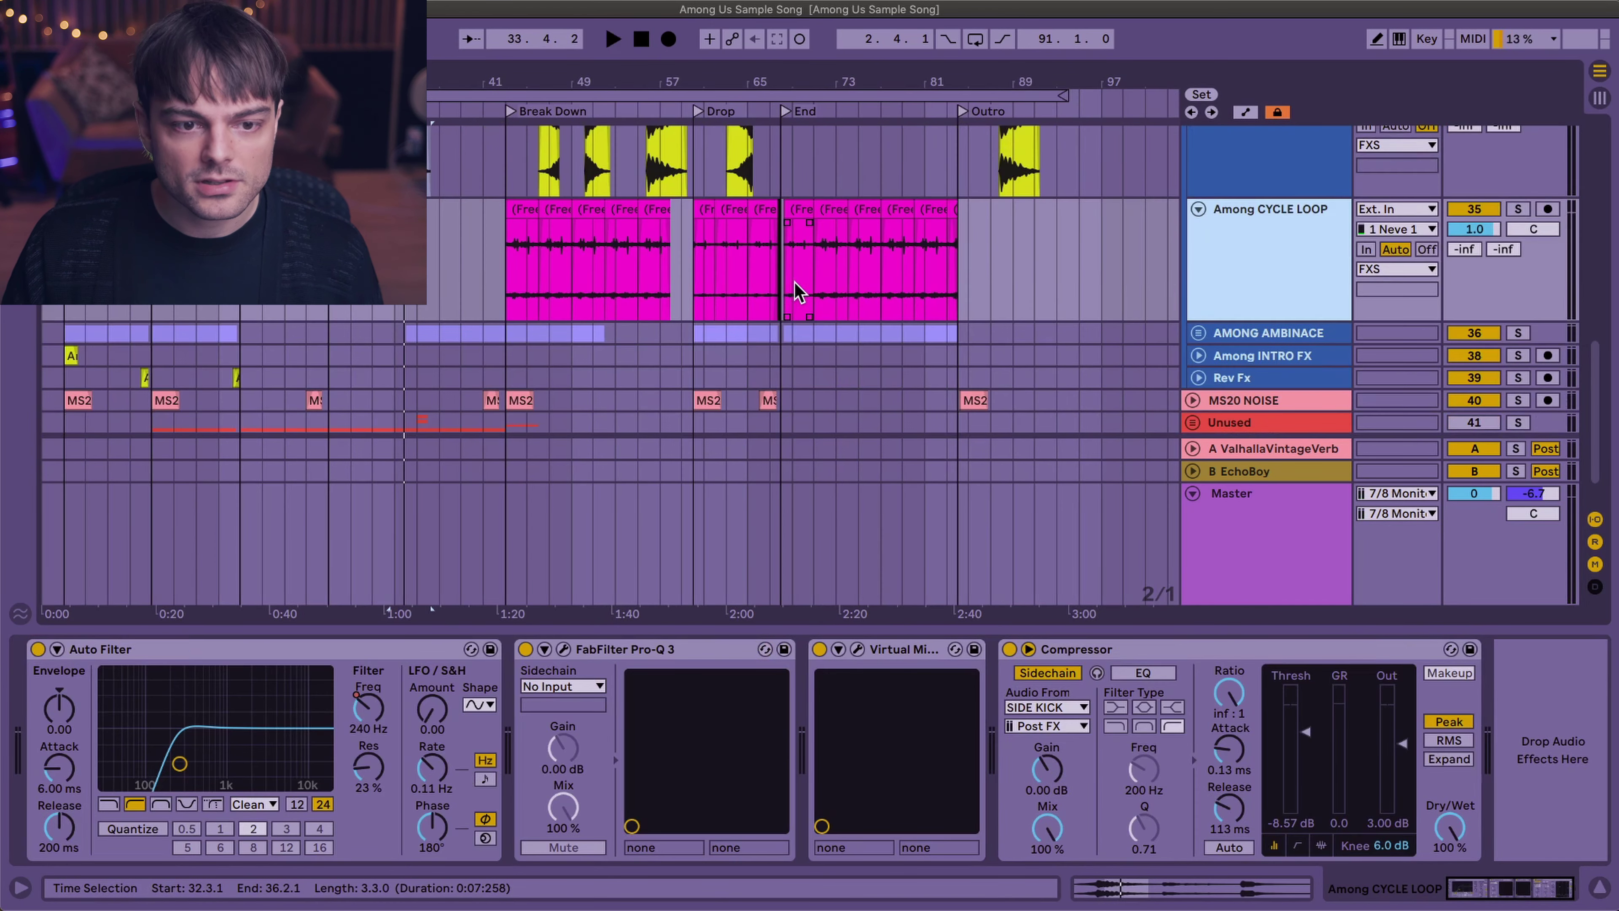
{"action": "scroll", "coordinate": [829, 319], "scroll_direction": "up", "scroll_amount": 5}
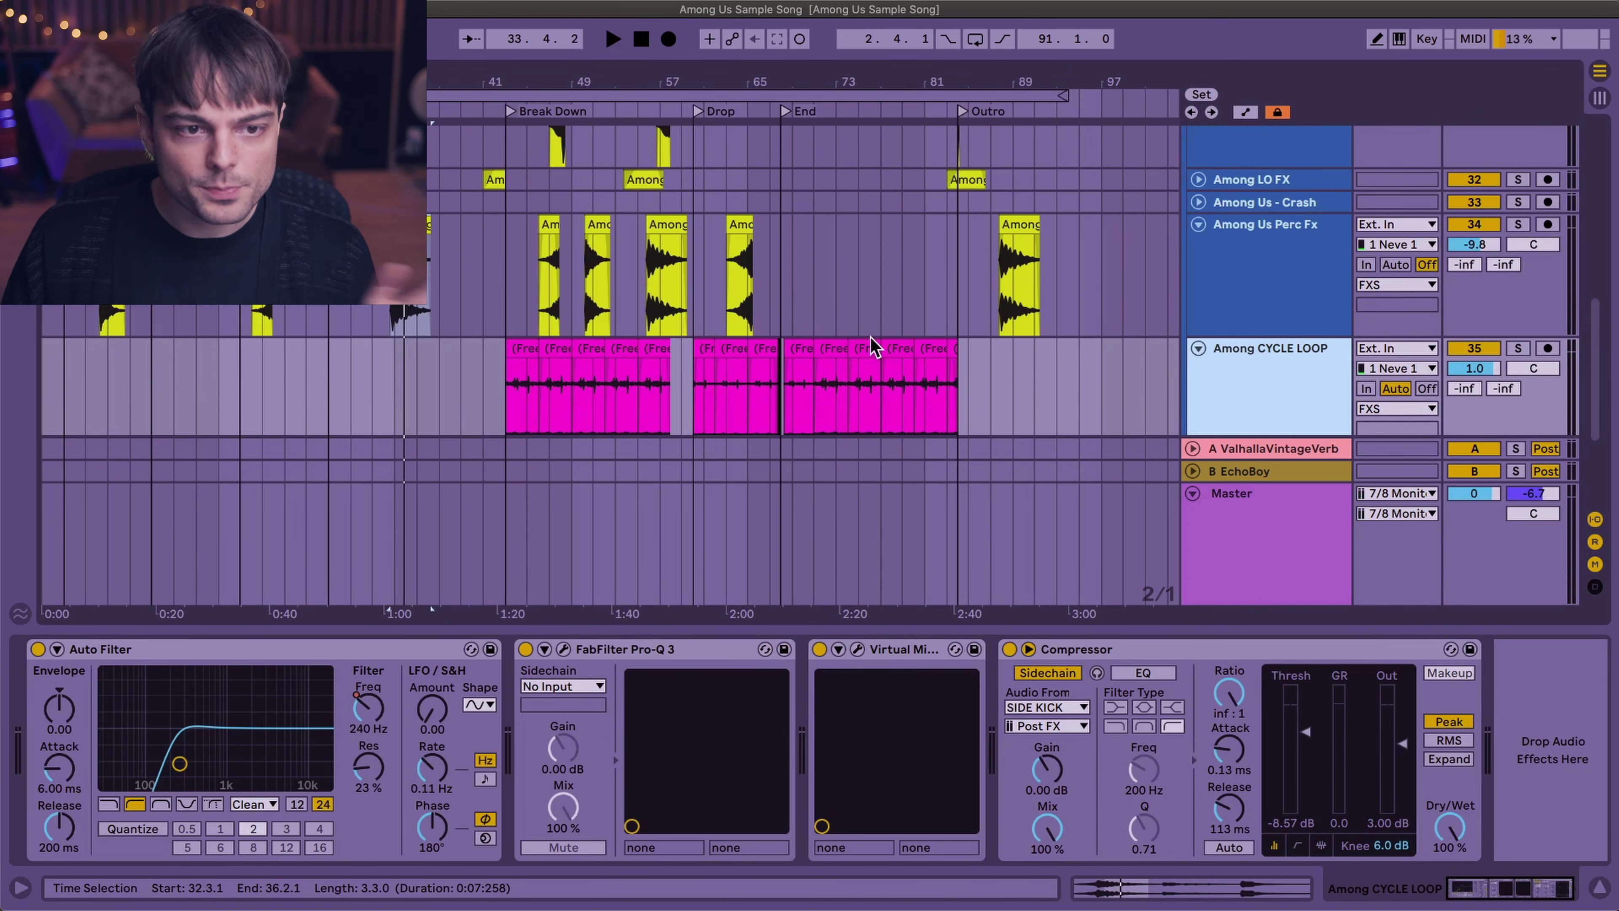
{"action": "scroll", "coordinate": [1243, 383], "scroll_direction": "down", "scroll_amount": 4}
{"action": "scroll", "coordinate": [1227, 317], "scroll_direction": "down", "scroll_amount": 2}
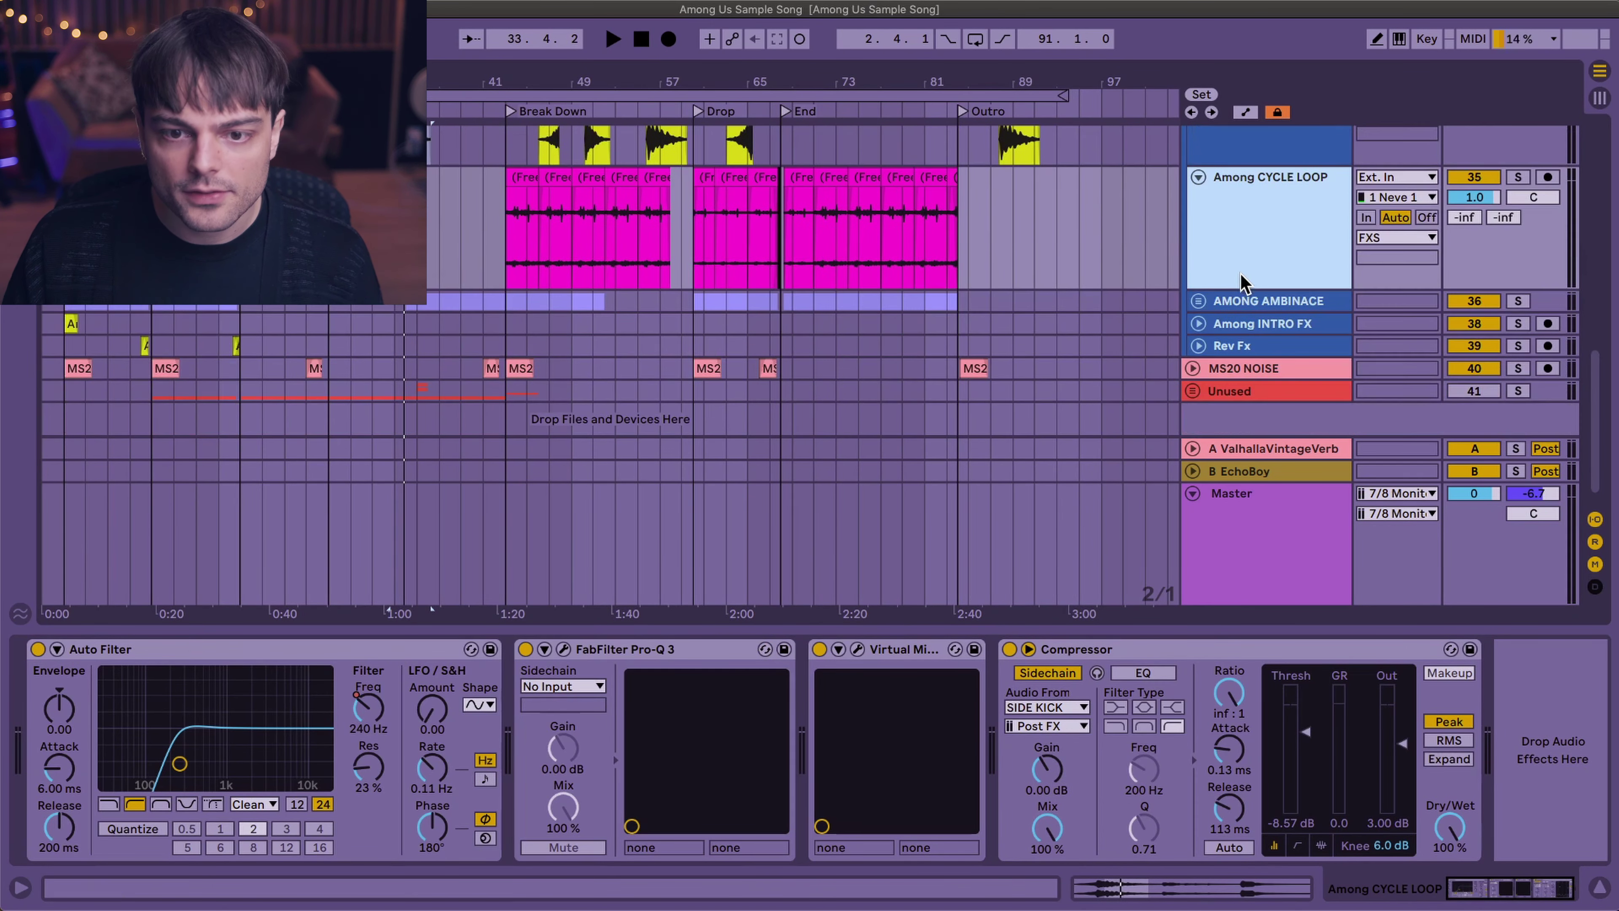
{"action": "scroll", "coordinate": [1250, 259], "scroll_direction": "up", "scroll_amount": 1}
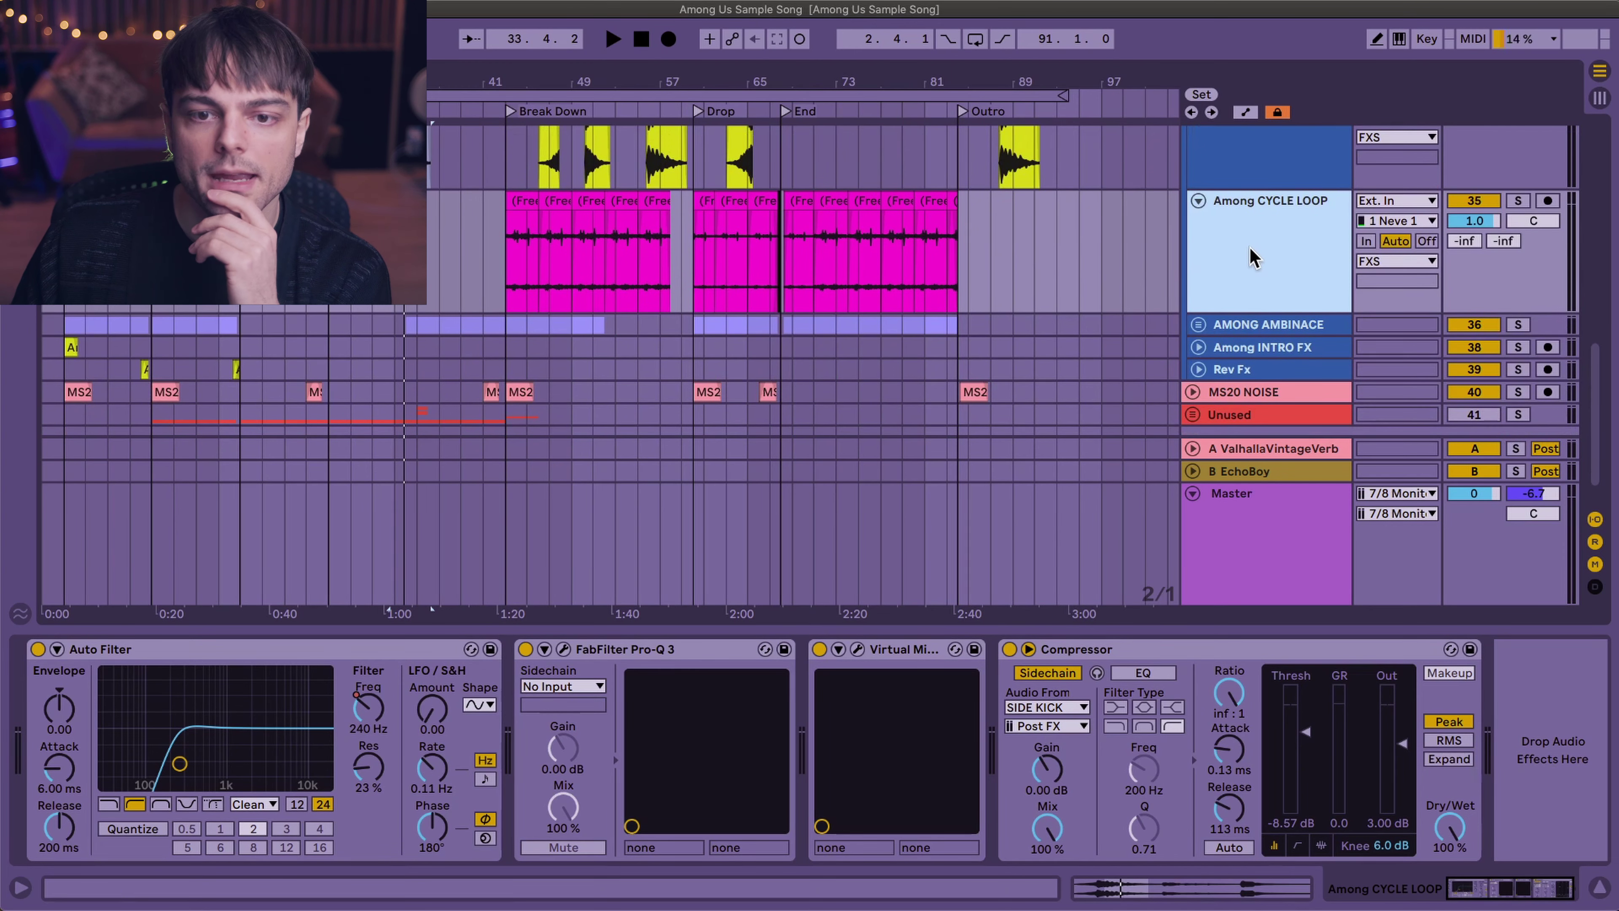
- Audition Among CYCLE LOOP soloed from bar 43 at the Break Down marker, and unsolo it
{"action": "left_click", "coordinate": [515, 282]}
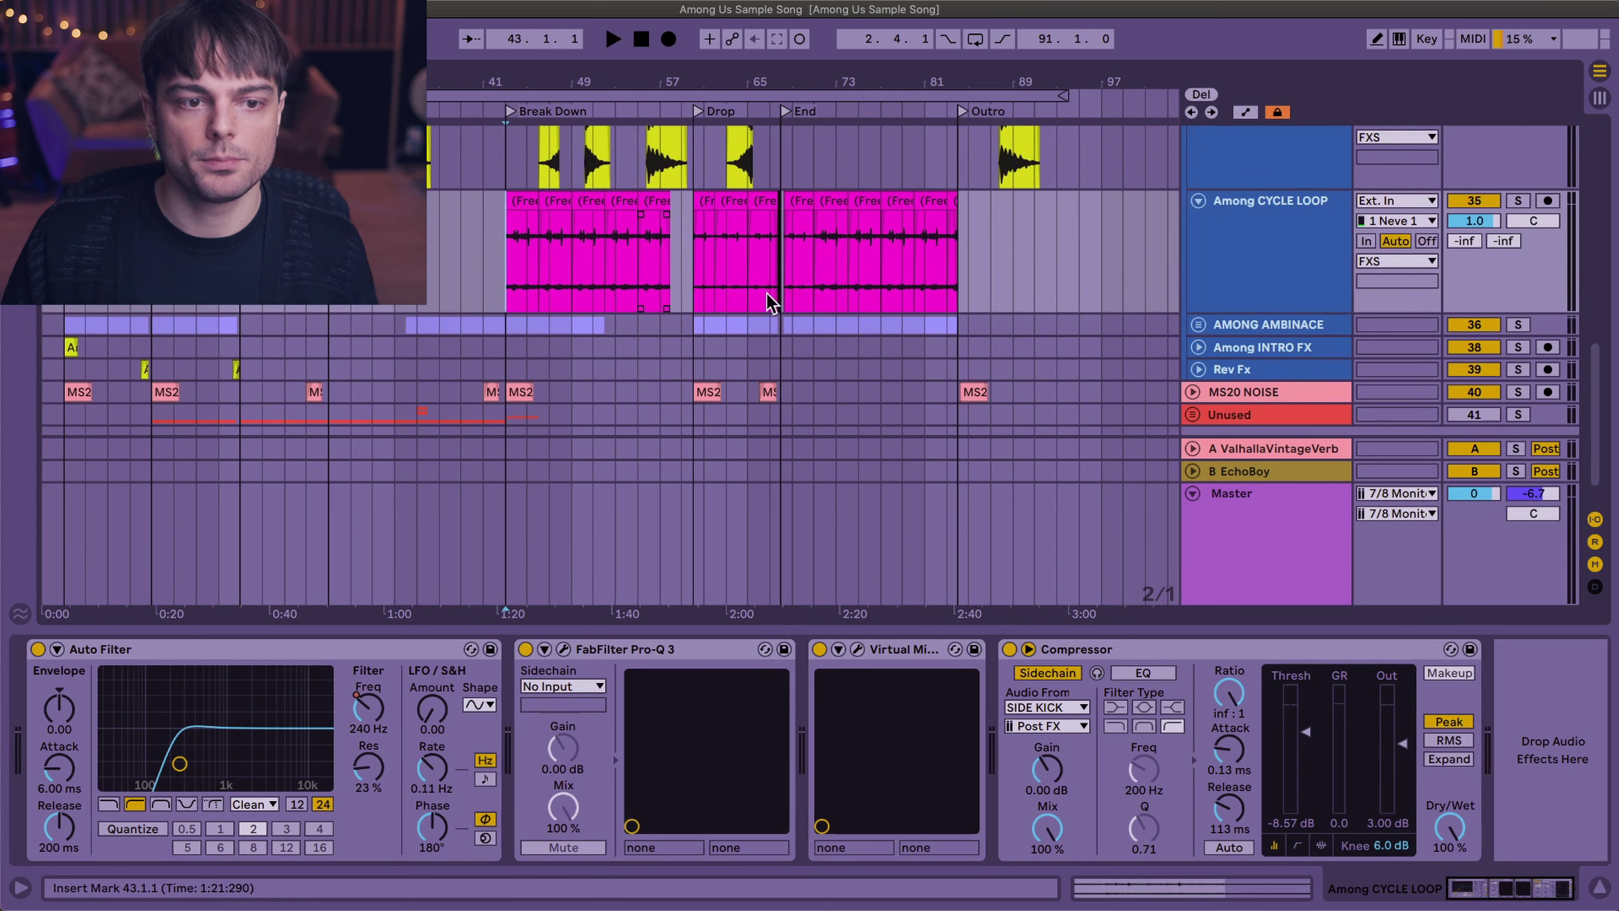
{"action": "key", "text": "space"}
{"action": "left_click", "coordinate": [1519, 201]}
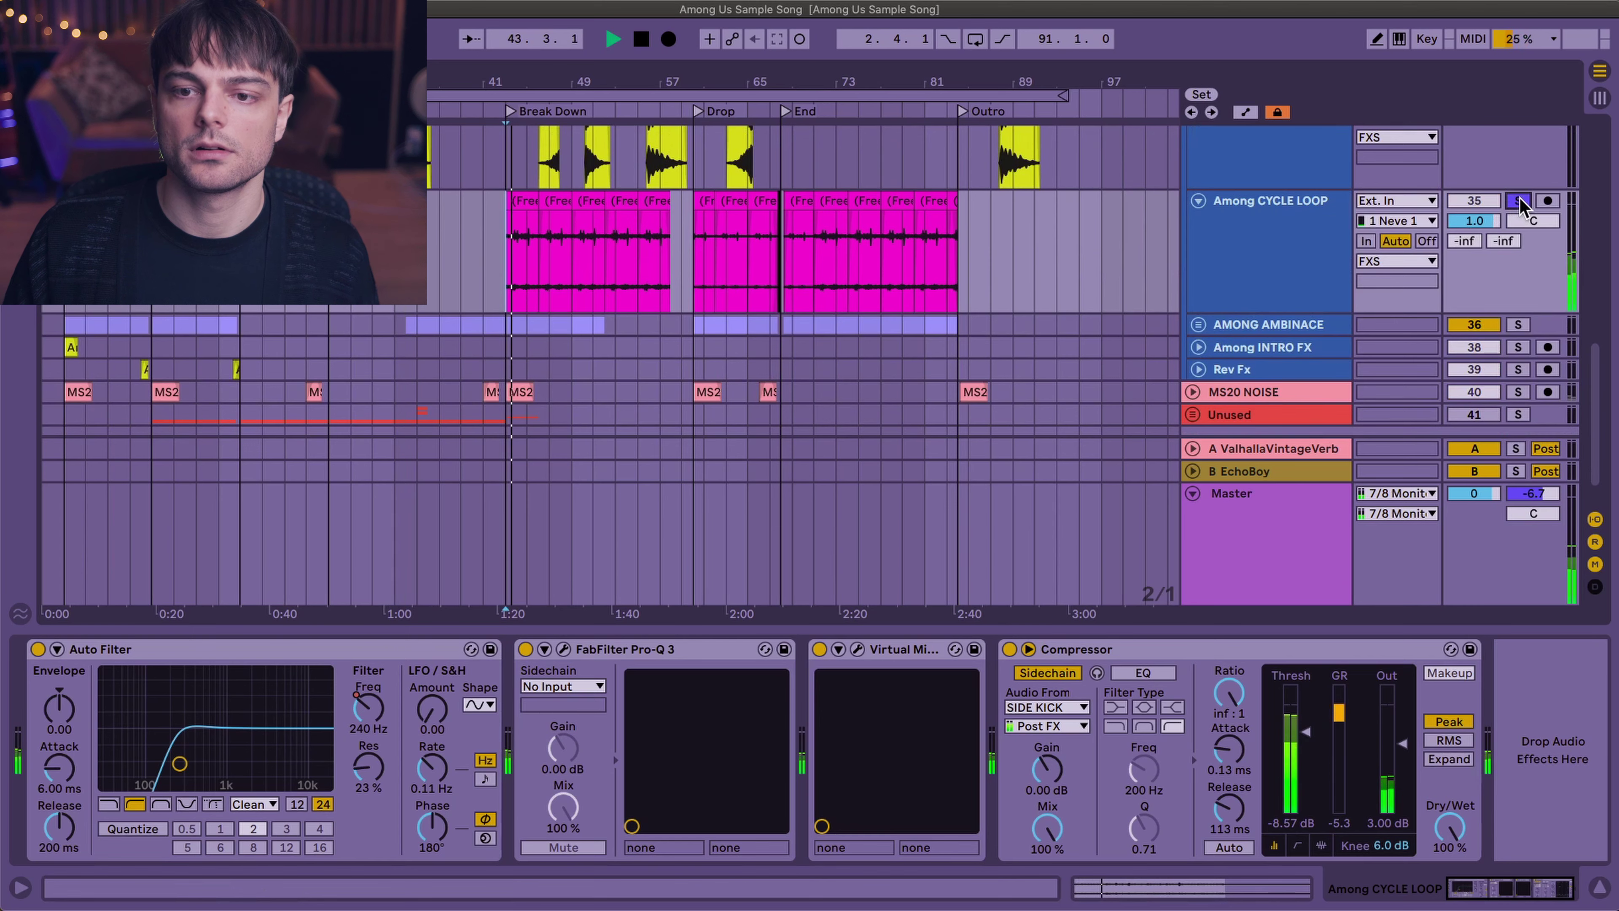
{"action": "key", "text": "space"}
{"action": "left_click", "coordinate": [1518, 202]}
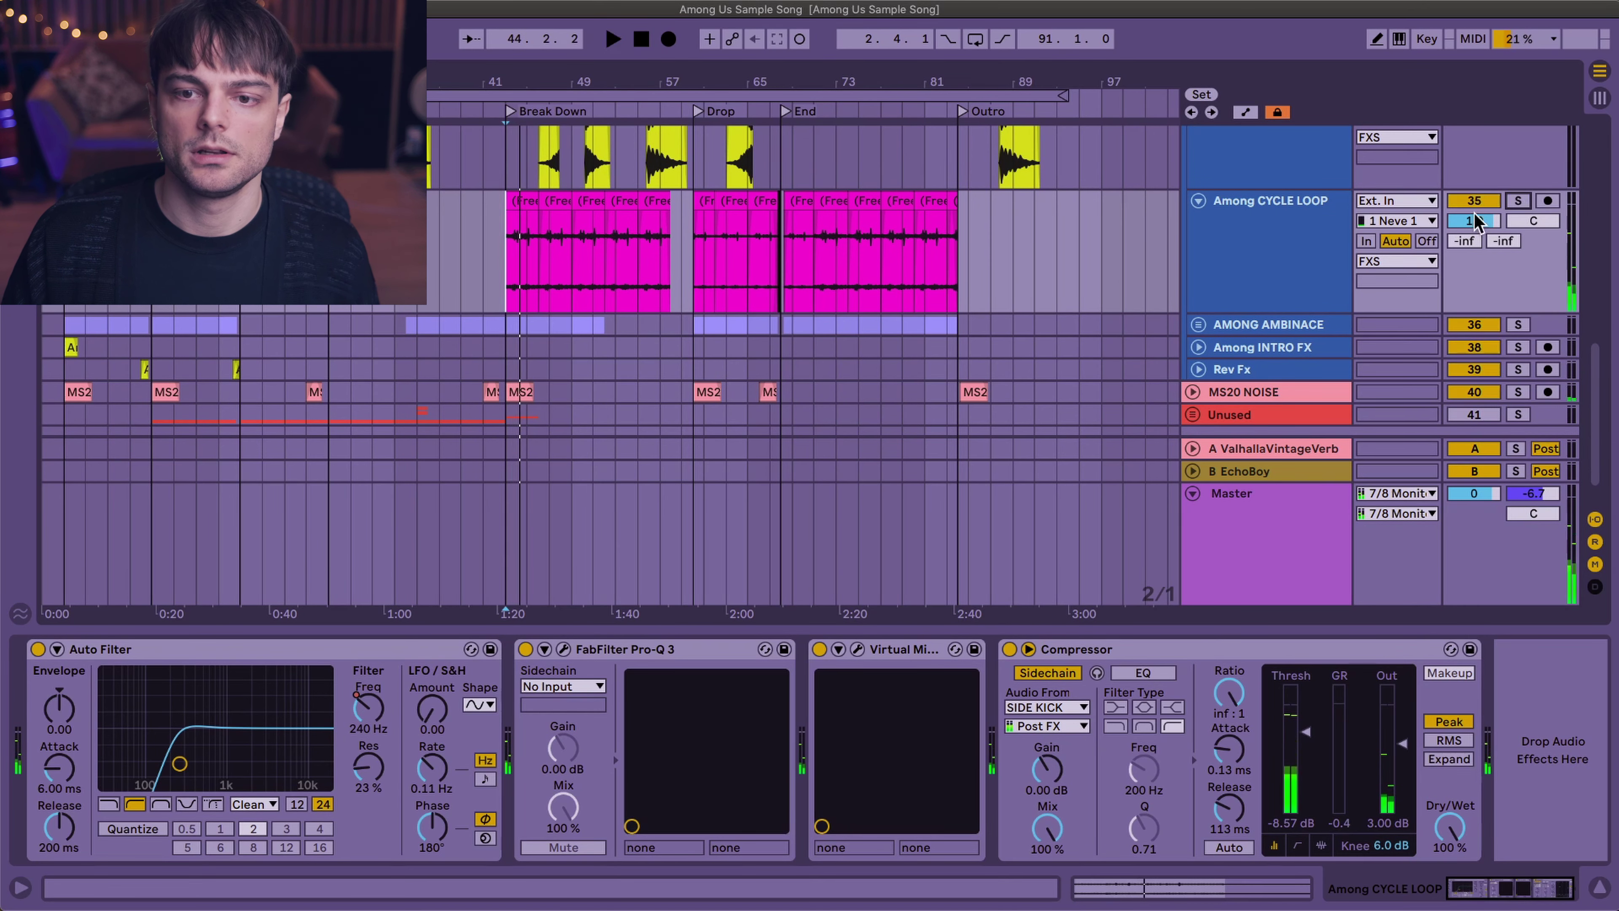
- Unfold the Unused group and show the device on its Kontakt track
{"action": "left_click", "coordinate": [1236, 395]}
{"action": "left_click", "coordinate": [1229, 415]}
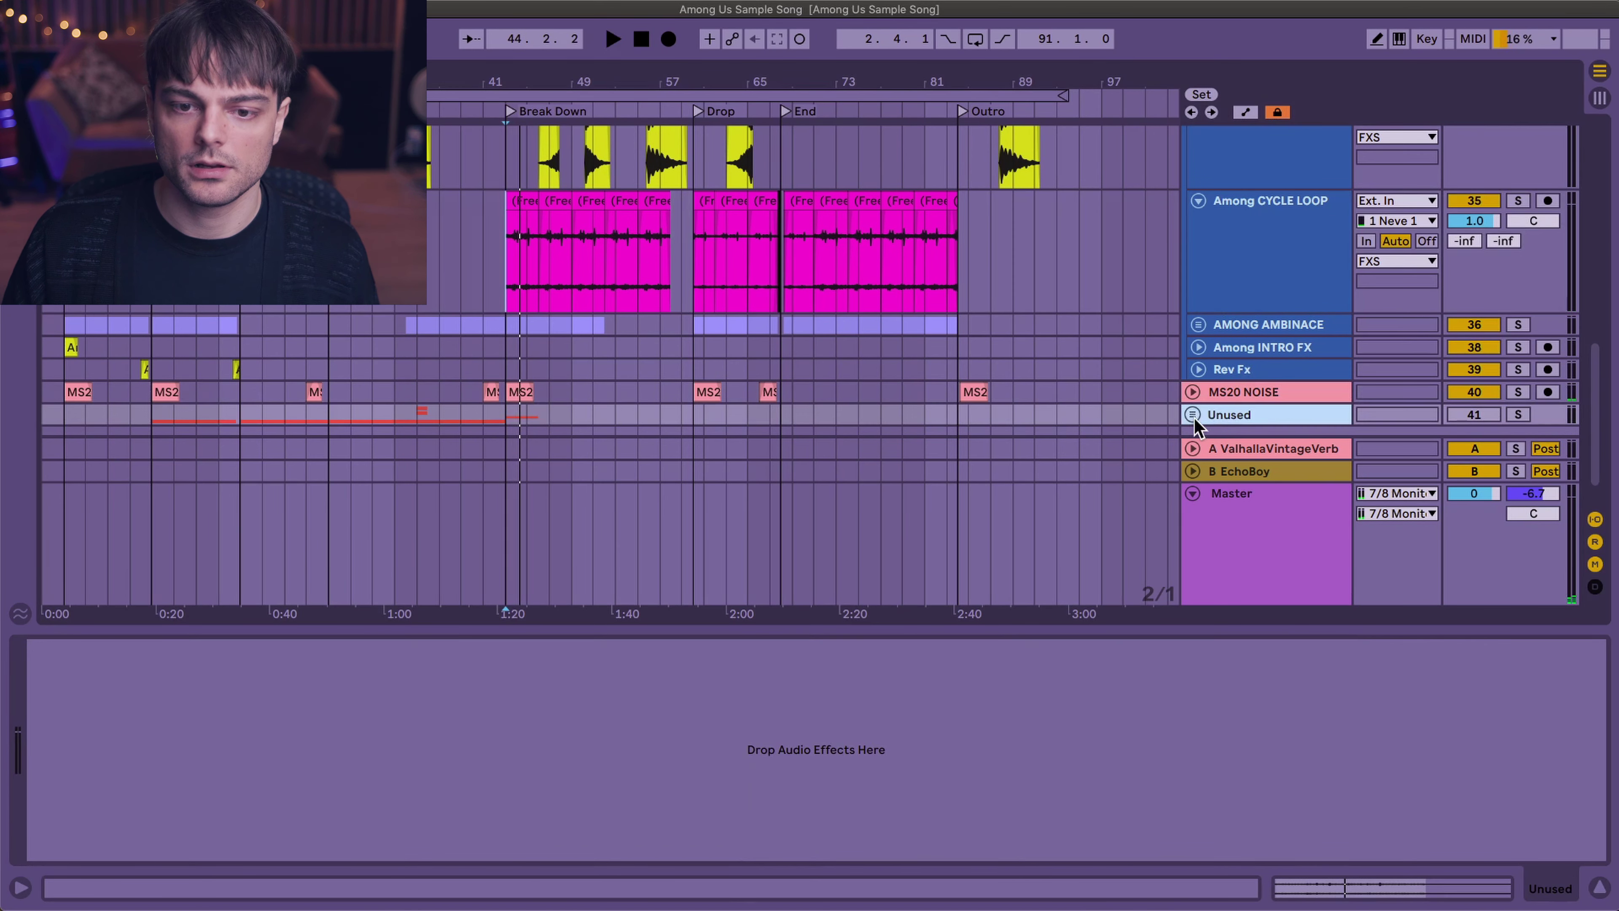
{"action": "left_click", "coordinate": [1192, 415]}
{"action": "scroll", "coordinate": [853, 351], "scroll_direction": "down", "scroll_amount": 5}
{"action": "left_click", "coordinate": [419, 349]}
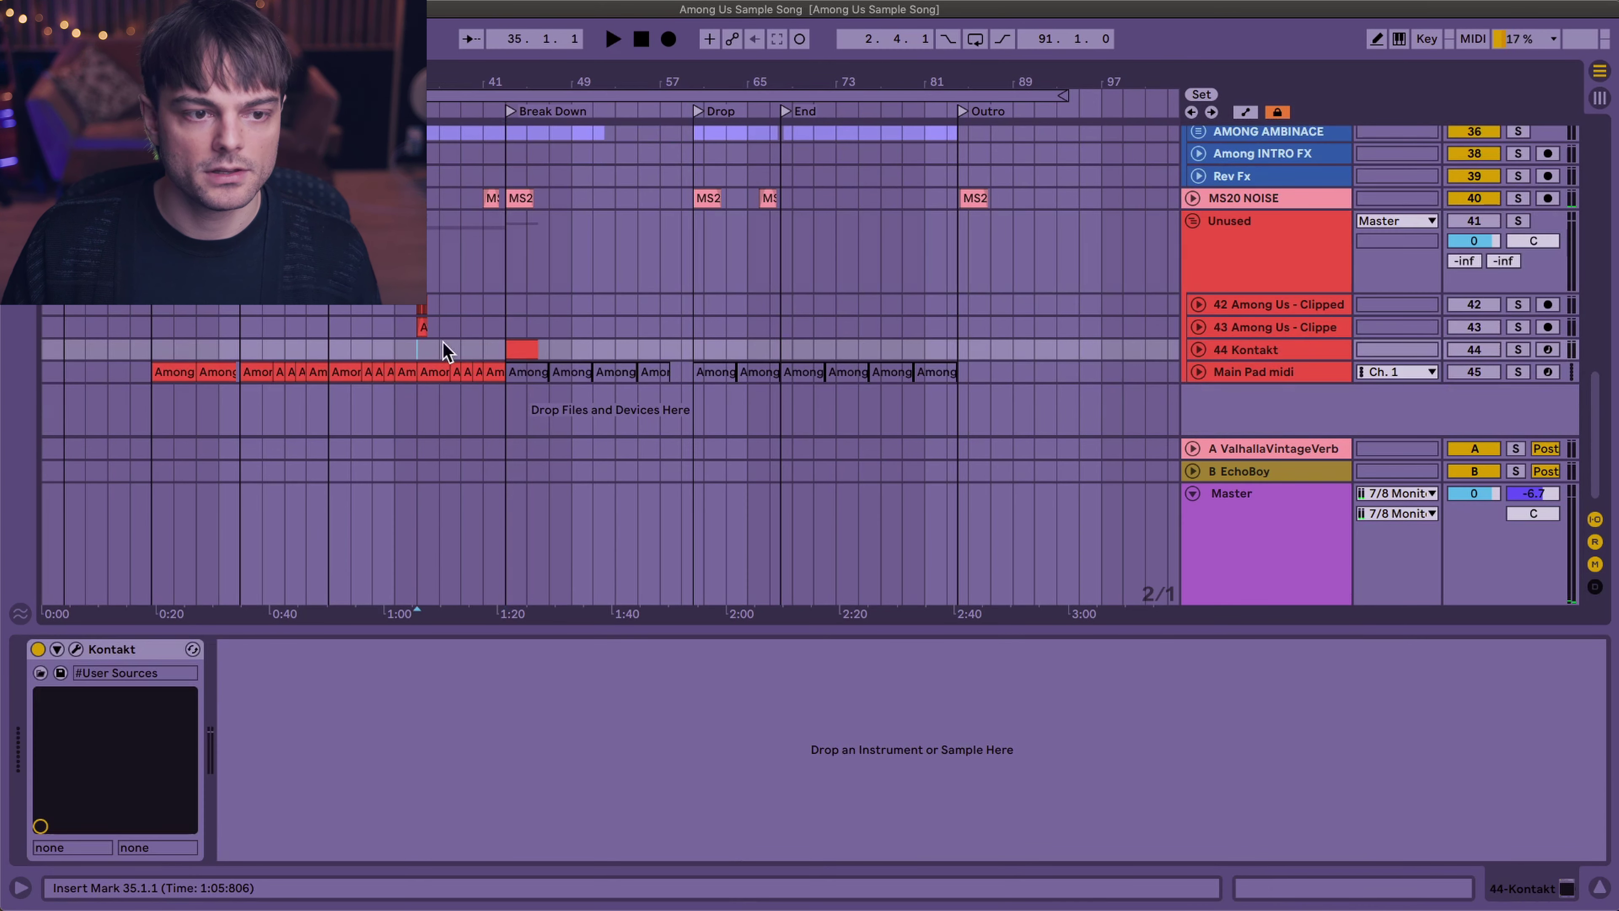
- Unfold track 42 Among Us - Clipped in the Unused group and audition it soloed from bar 35
{"action": "left_click", "coordinate": [1243, 305]}
{"action": "left_click", "coordinate": [1198, 305]}
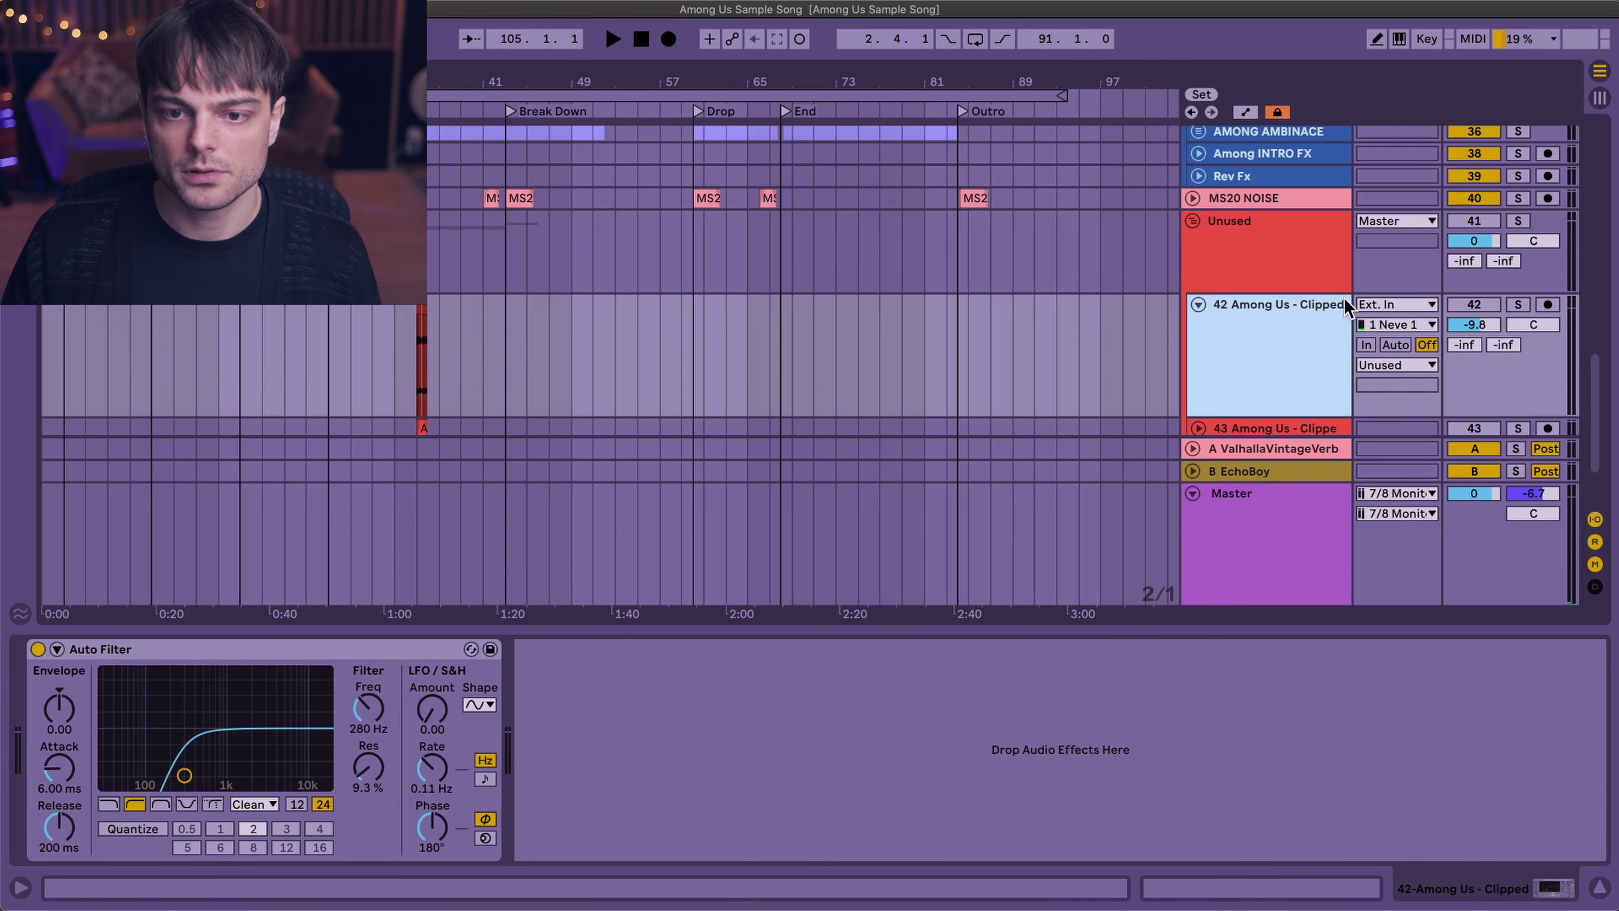
{"action": "left_click", "coordinate": [1518, 304]}
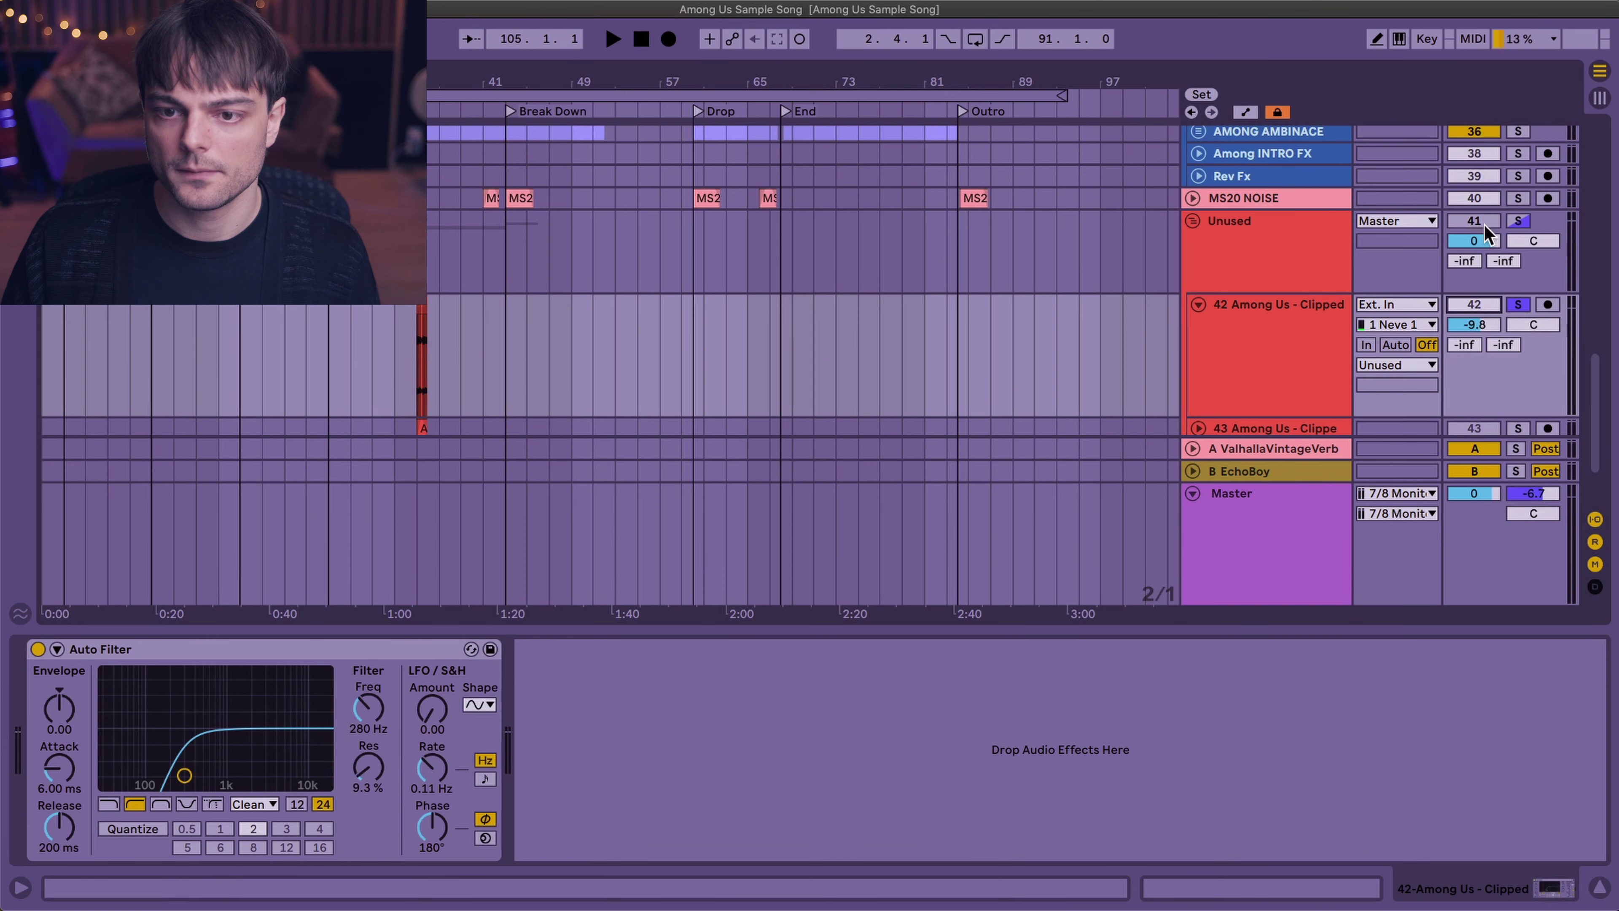
{"action": "key", "text": "space"}
{"action": "key", "text": "plus"}
{"action": "scroll", "coordinate": [1084, 351], "scroll_direction": "down", "scroll_amount": 3}
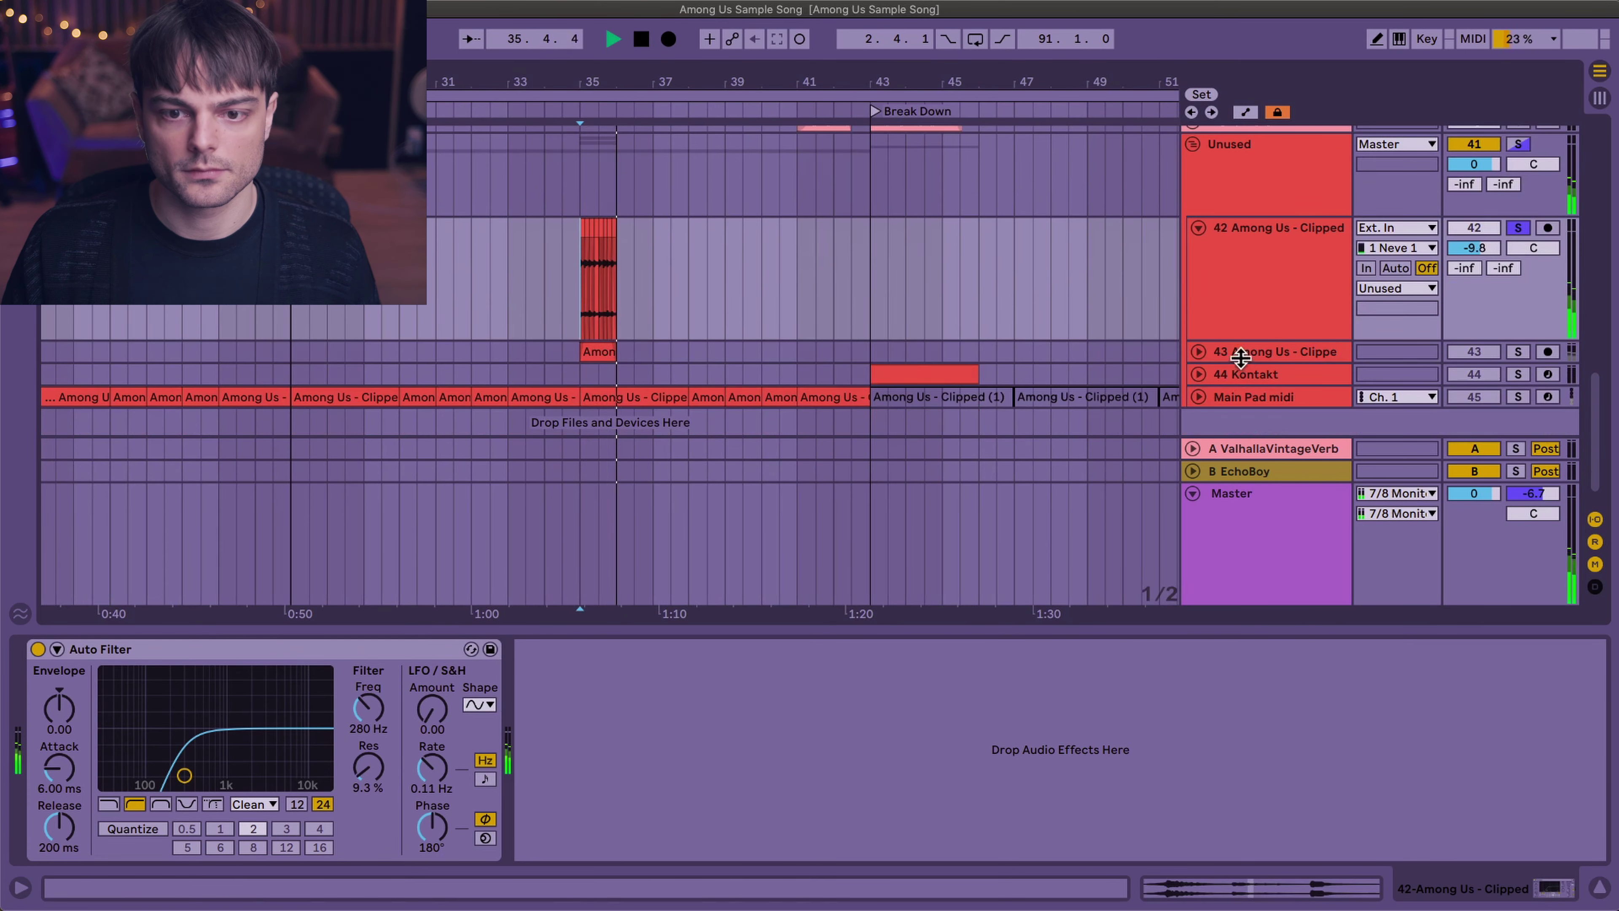
{"action": "key", "text": "space"}
- Examine the sliced clips at bar 35 on track 42, viewing the slice's place within the full sample waveform
{"action": "left_click", "coordinate": [1241, 357]}
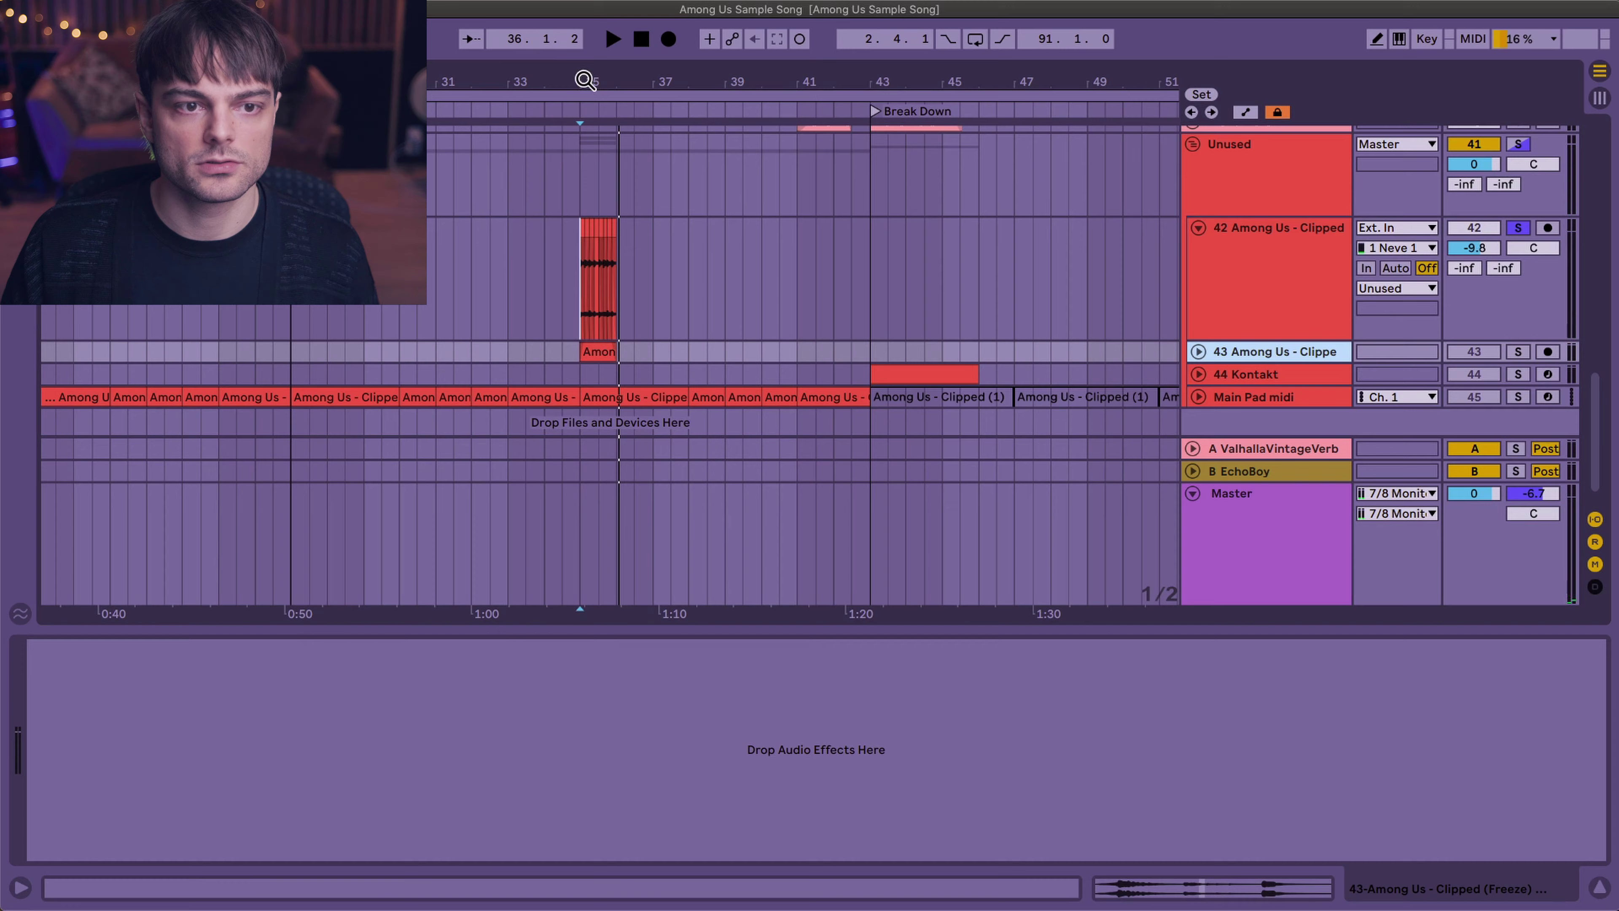
{"action": "left_click_drag", "start_coordinate": [584, 79], "coordinate": [584, 121]}
{"action": "left_click", "coordinate": [591, 324]}
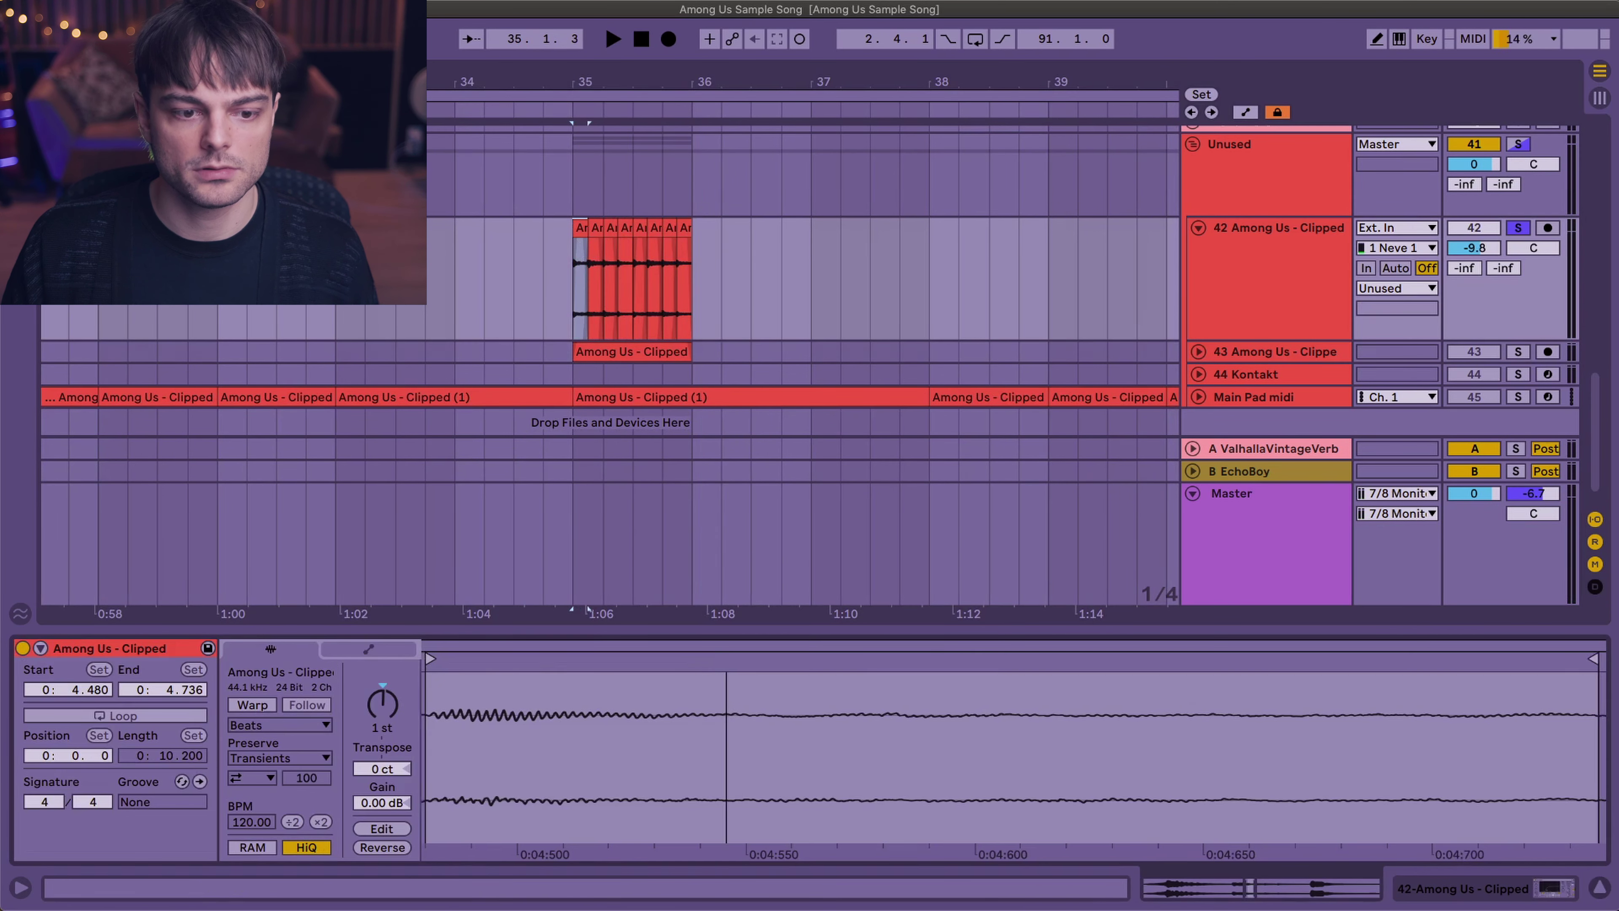
{"action": "key", "text": "minus"}
{"action": "key", "text": "minus"}
{"action": "key", "text": "minus"}
{"action": "key", "text": "minus"}
{"action": "key", "text": "minus"}
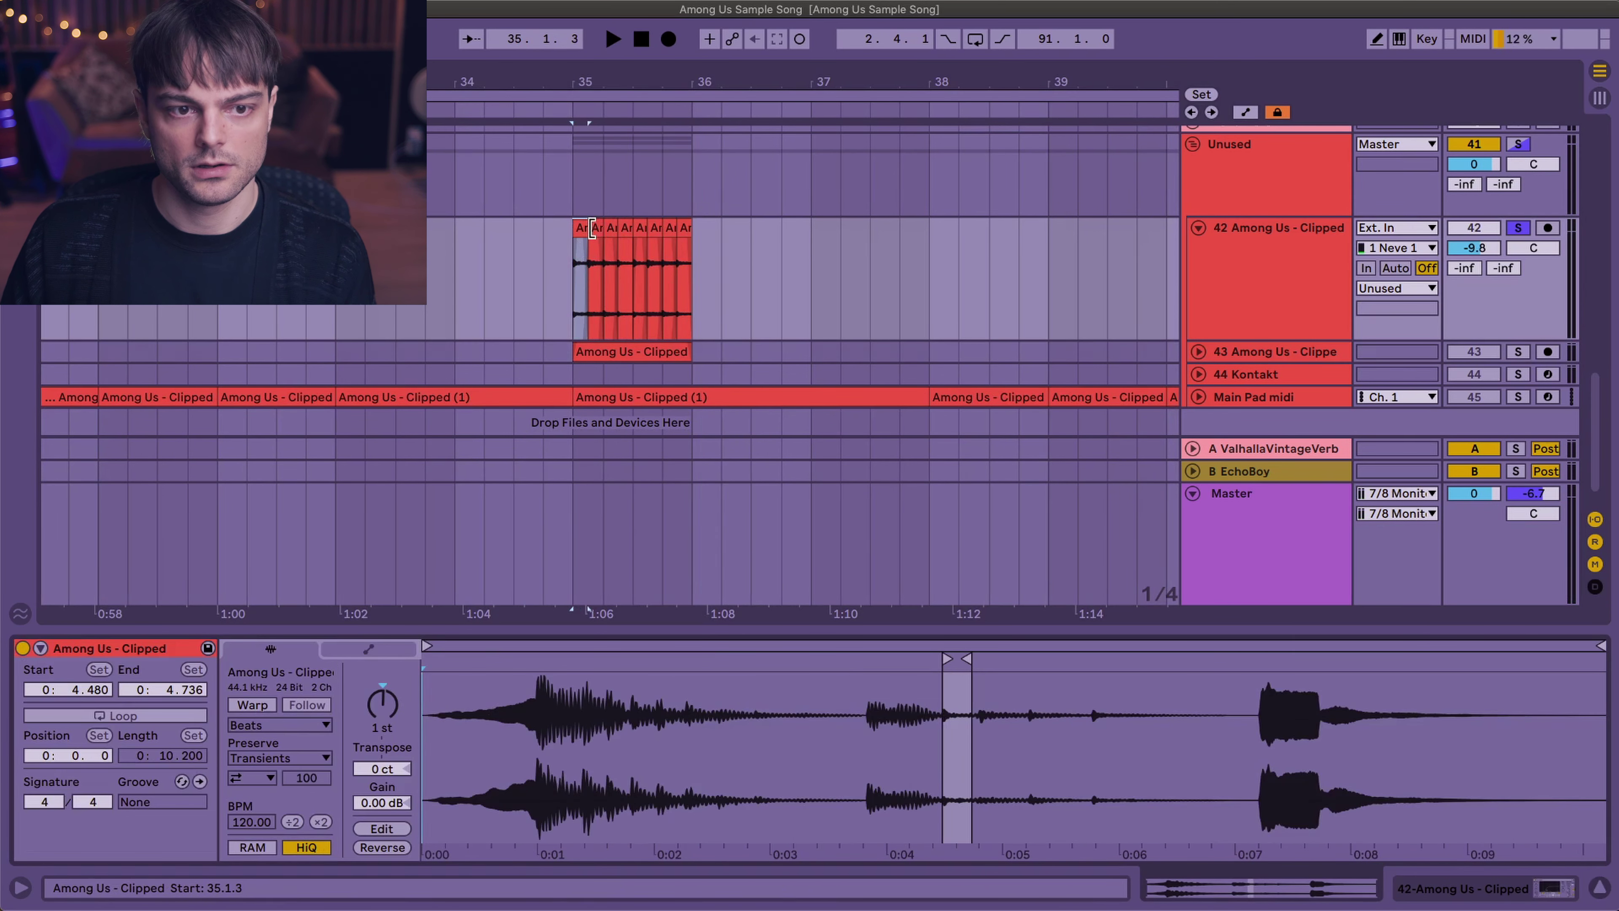
{"action": "left_click", "coordinate": [596, 275]}
{"action": "left_click", "coordinate": [611, 274]}
{"action": "left_click", "coordinate": [580, 224]}
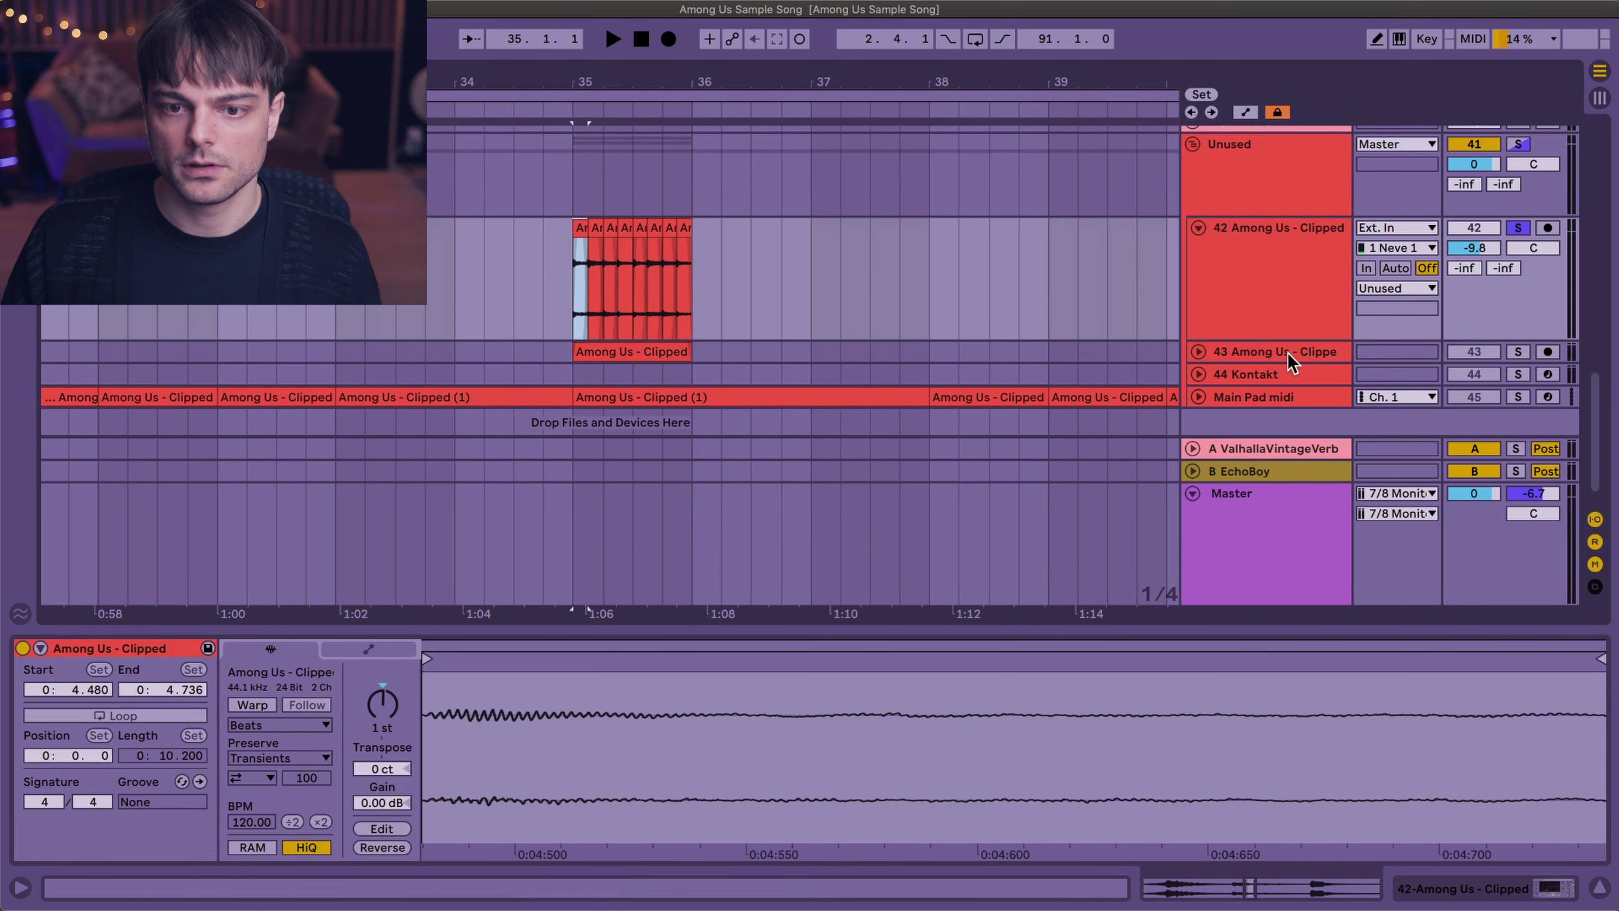
- Unfold track 43 Among Us - Clippe and open its frozen clip at bar 35
{"action": "left_click", "coordinate": [1198, 351]}
{"action": "left_click", "coordinate": [662, 325]}
{"action": "scroll", "coordinate": [764, 380], "scroll_direction": "down", "scroll_amount": 2}
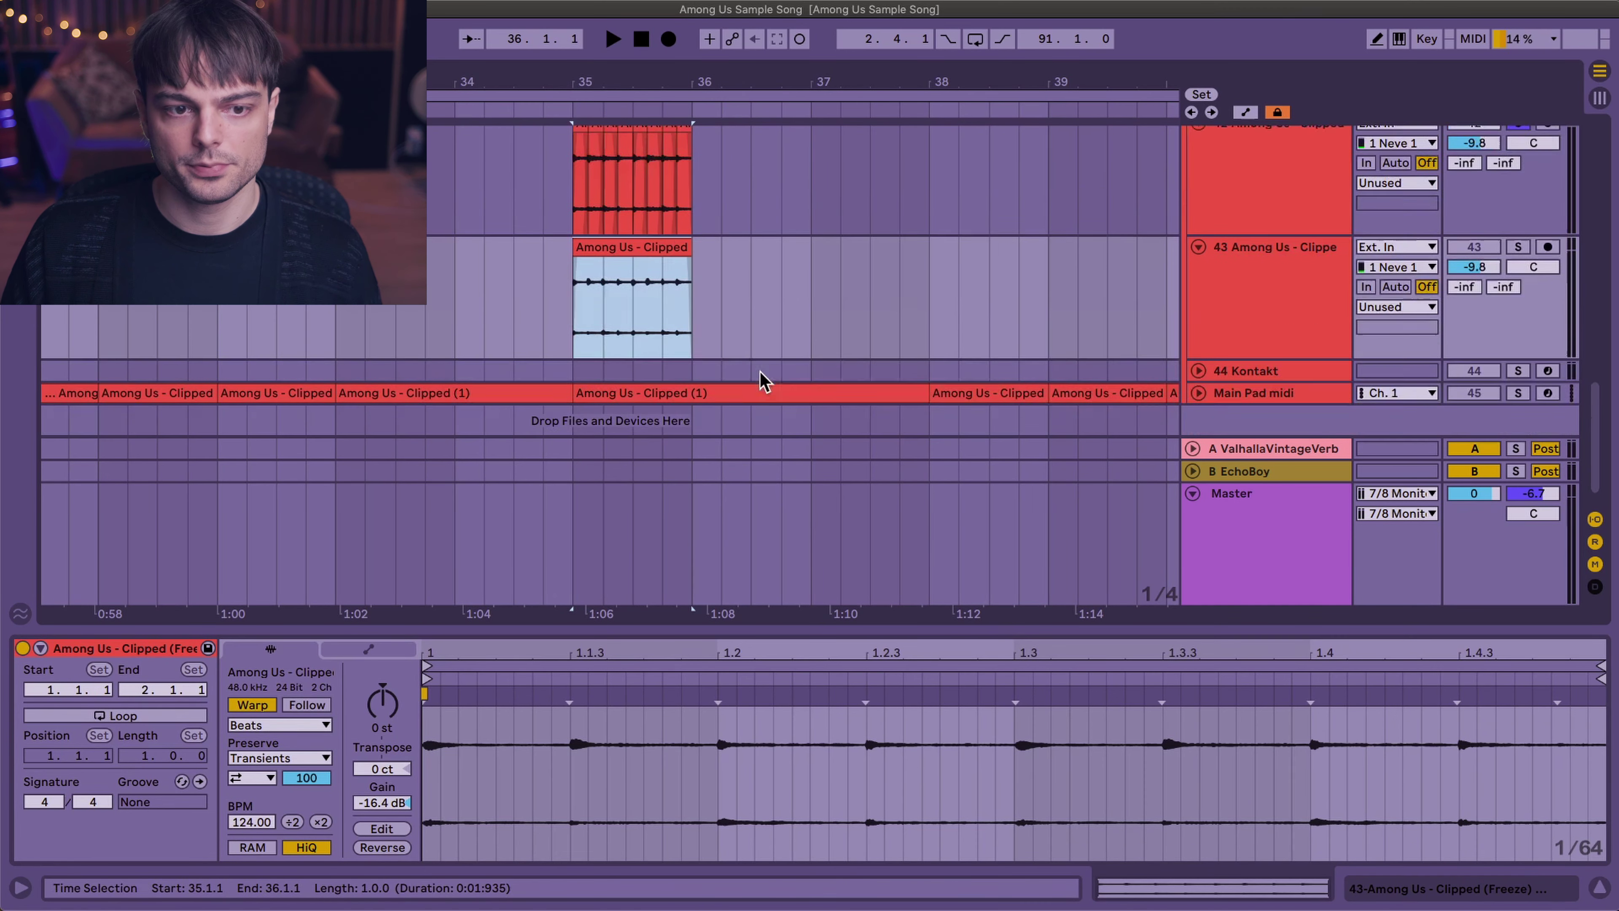
- Unfold the 44 Kontakt track and open its MIDI clip at the Break Down marker
{"action": "left_click", "coordinate": [1252, 358]}
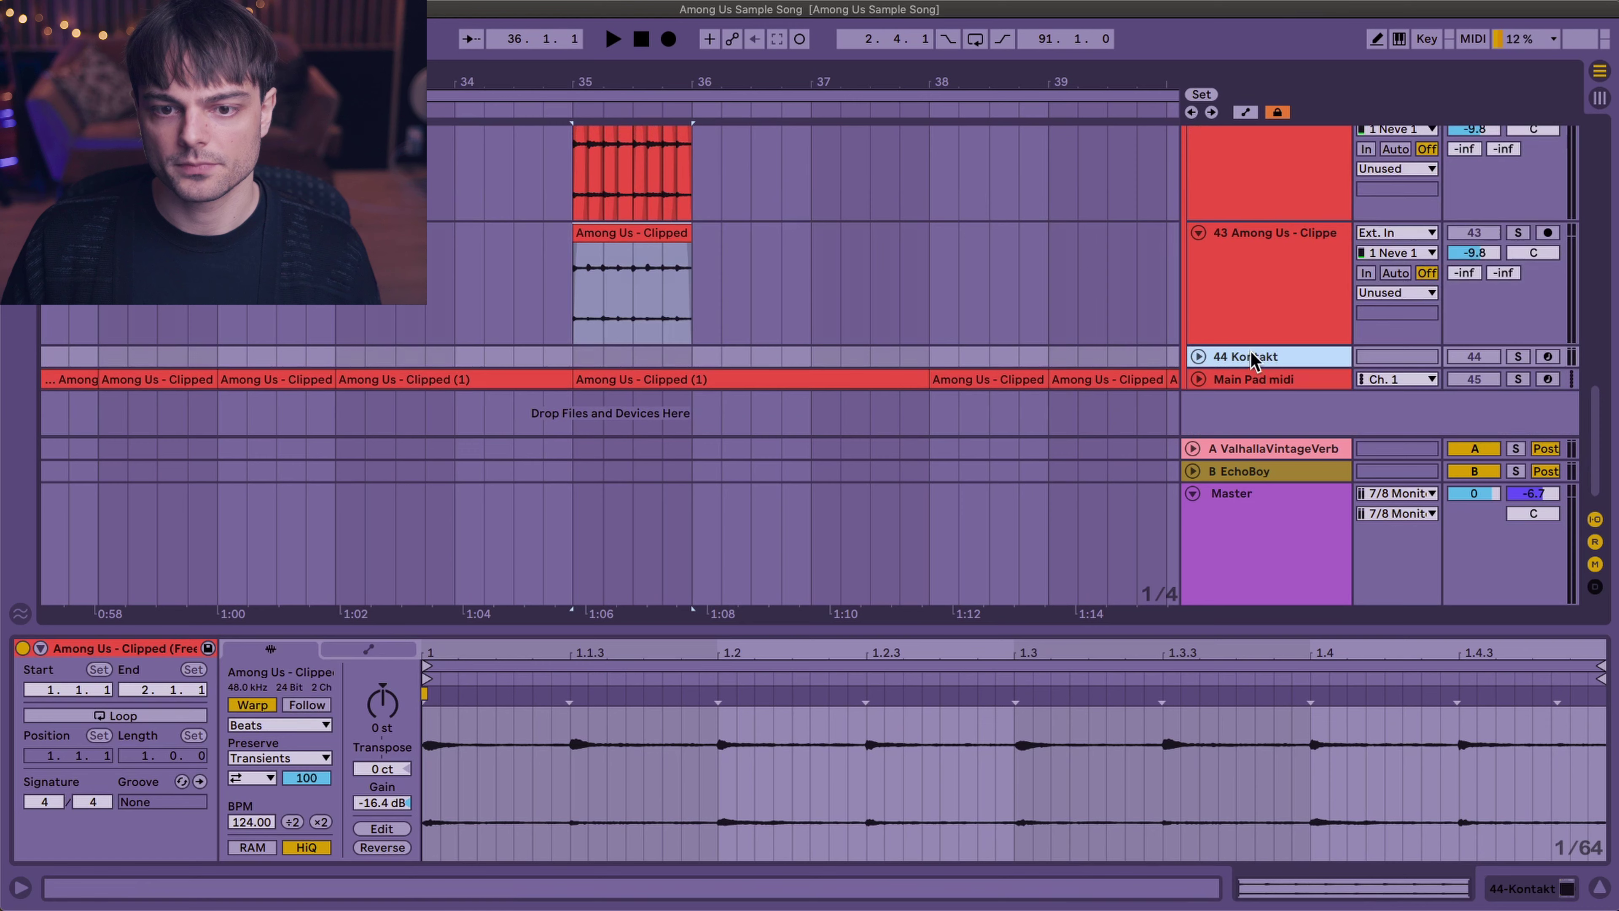
{"action": "left_click", "coordinate": [1198, 356]}
{"action": "scroll", "coordinate": [1109, 352], "scroll_direction": "down", "scroll_amount": 2}
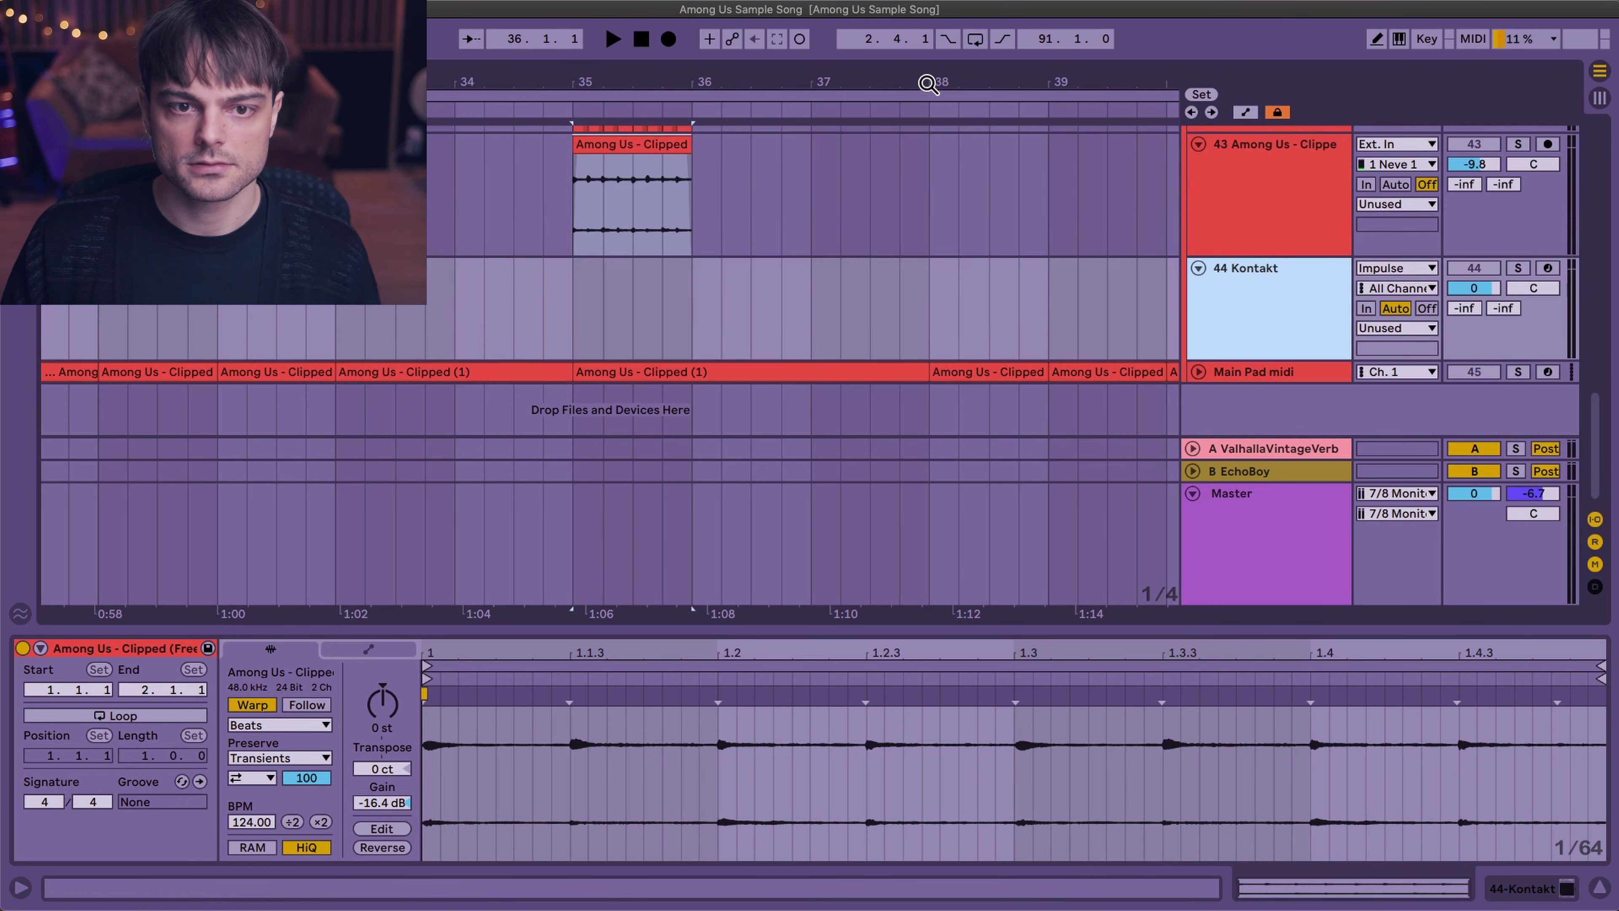
{"action": "left_click_drag", "start_coordinate": [927, 83], "coordinate": [927, 64]}
{"action": "left_click_drag", "start_coordinate": [687, 306], "coordinate": [732, 306]}
{"action": "key", "text": "ctrl+shift+m"}
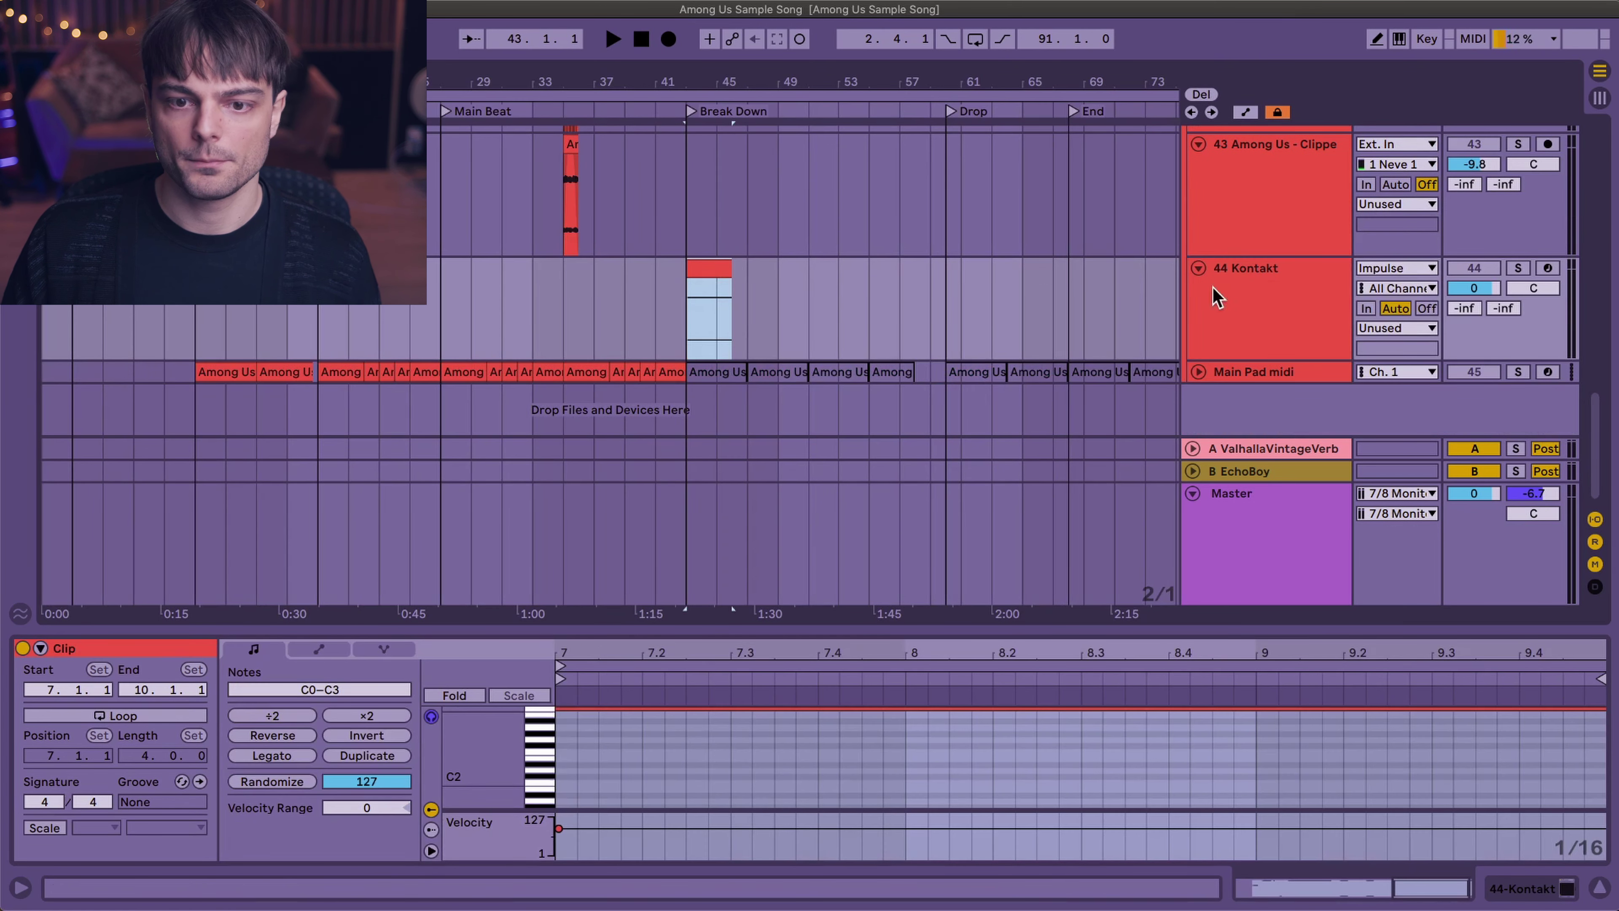
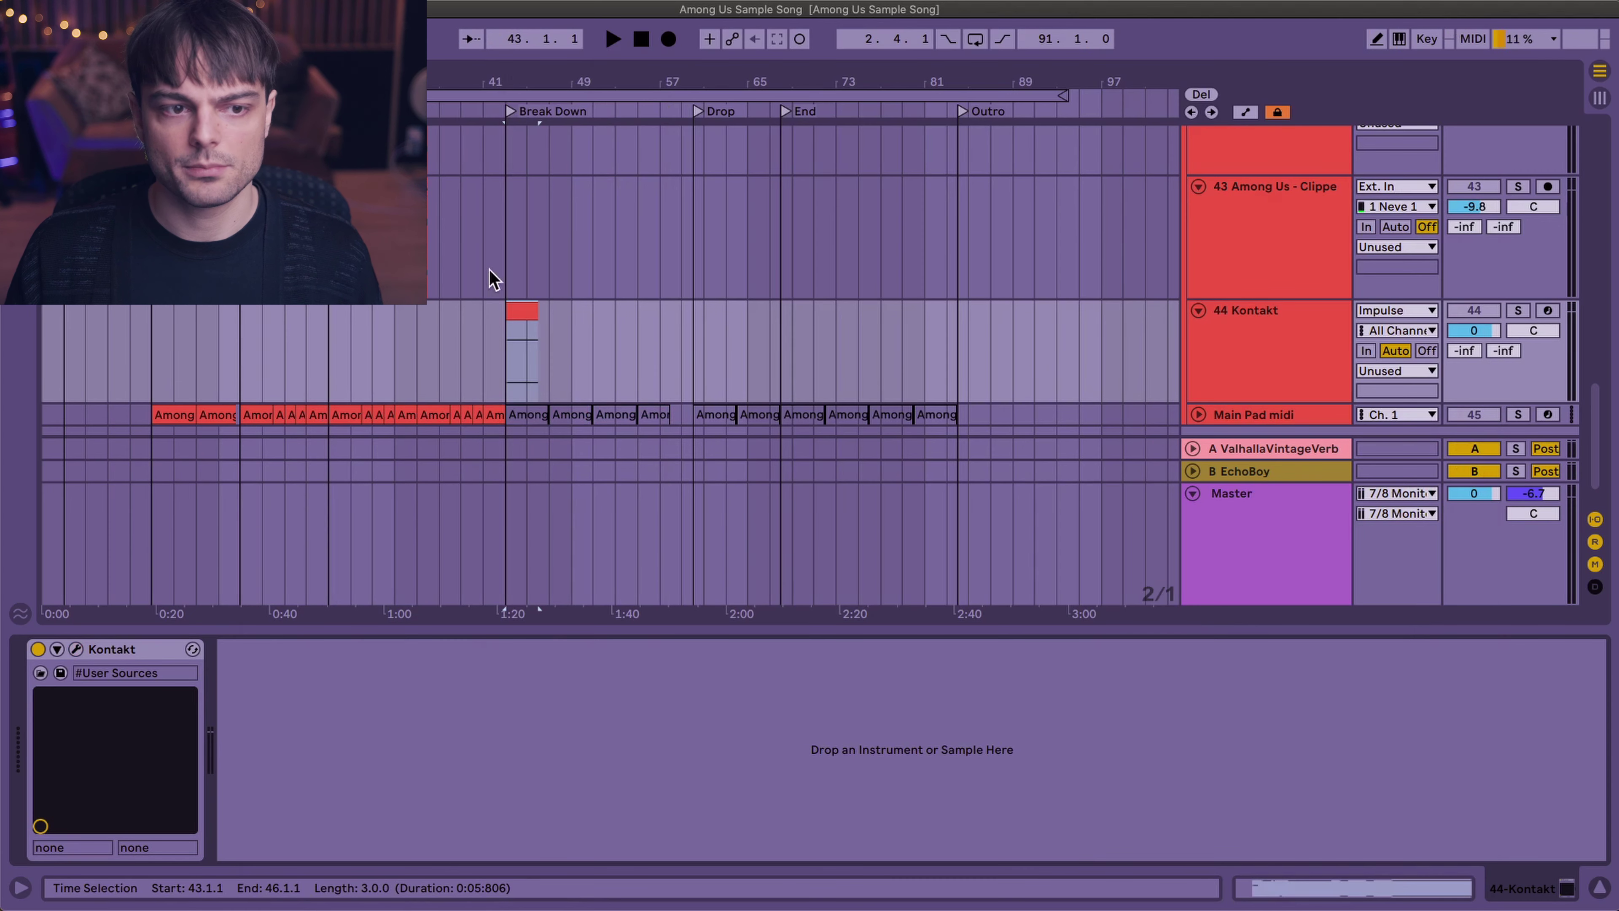
- Solo the 44 Kontakt track and audition its clip from bar 43
{"action": "left_click", "coordinate": [431, 206]}
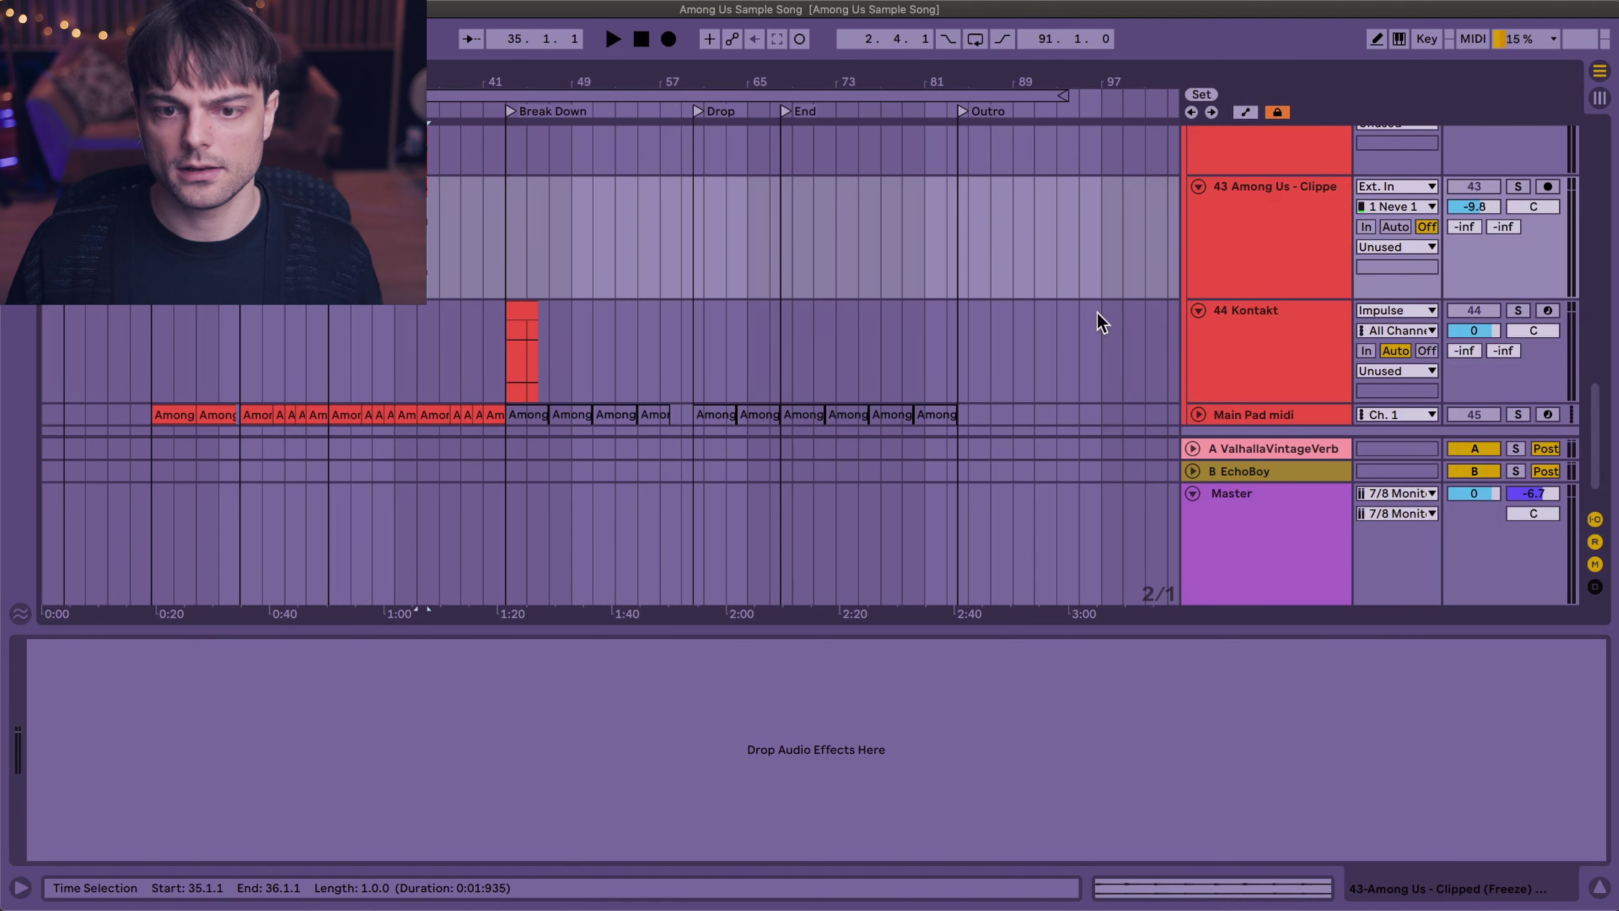
{"action": "left_click", "coordinate": [1283, 347]}
{"action": "left_click", "coordinate": [1519, 311]}
{"action": "left_click", "coordinate": [519, 310]}
{"action": "key", "text": "space"}
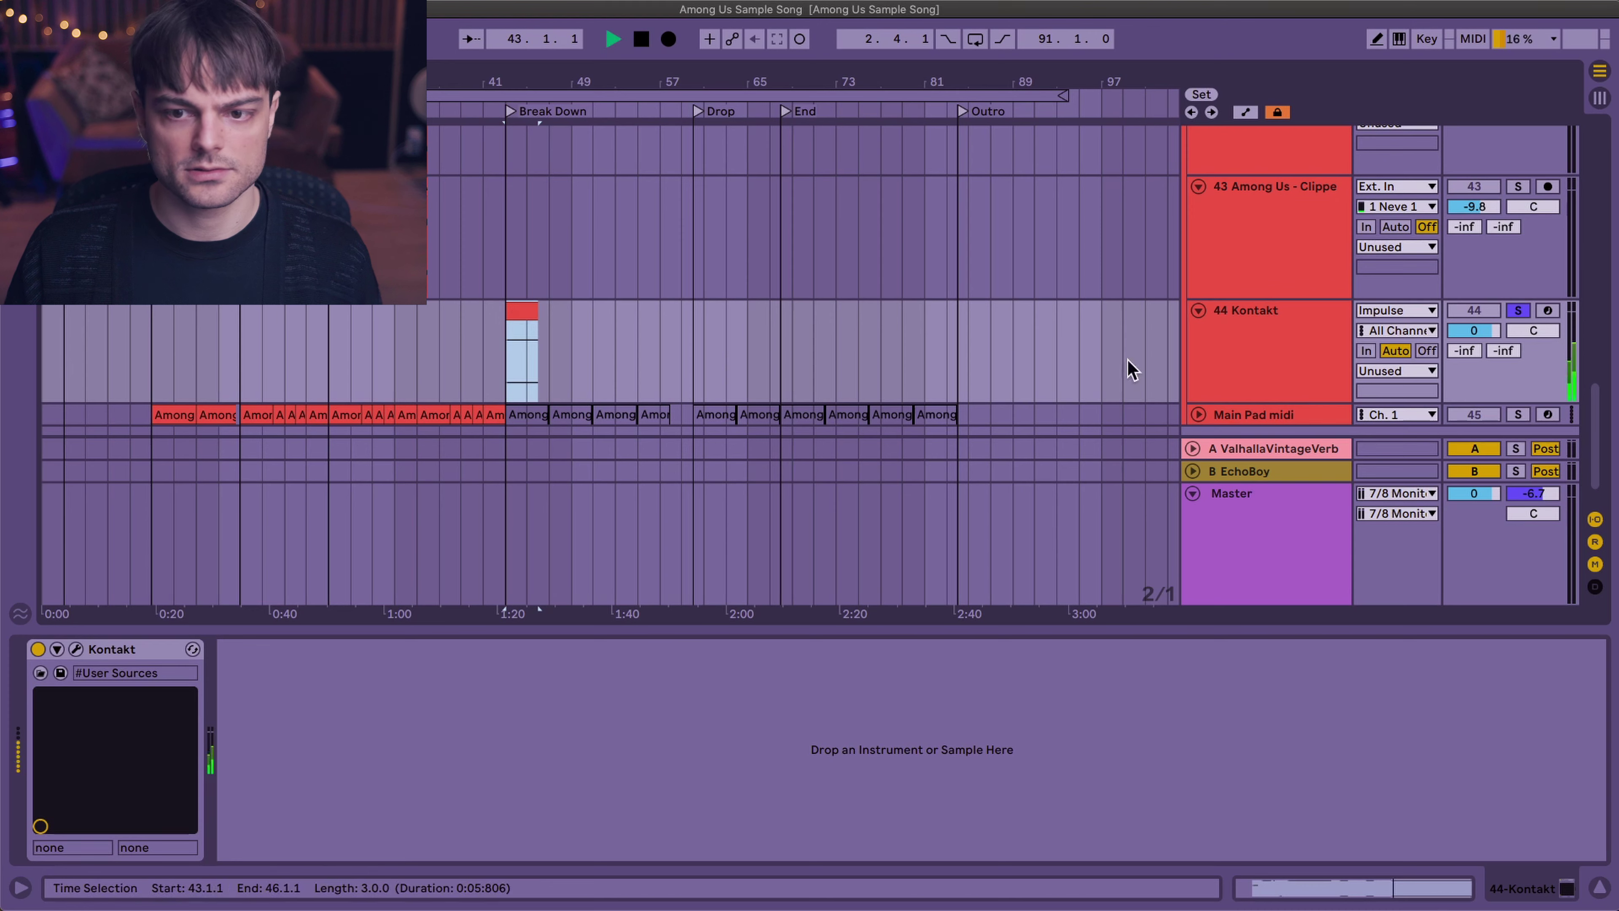
{"action": "left_click", "coordinate": [1285, 368]}
- Open the Kontakt instrument's Cycles interface and load a Textural grain state
{"action": "left_click", "coordinate": [76, 648]}
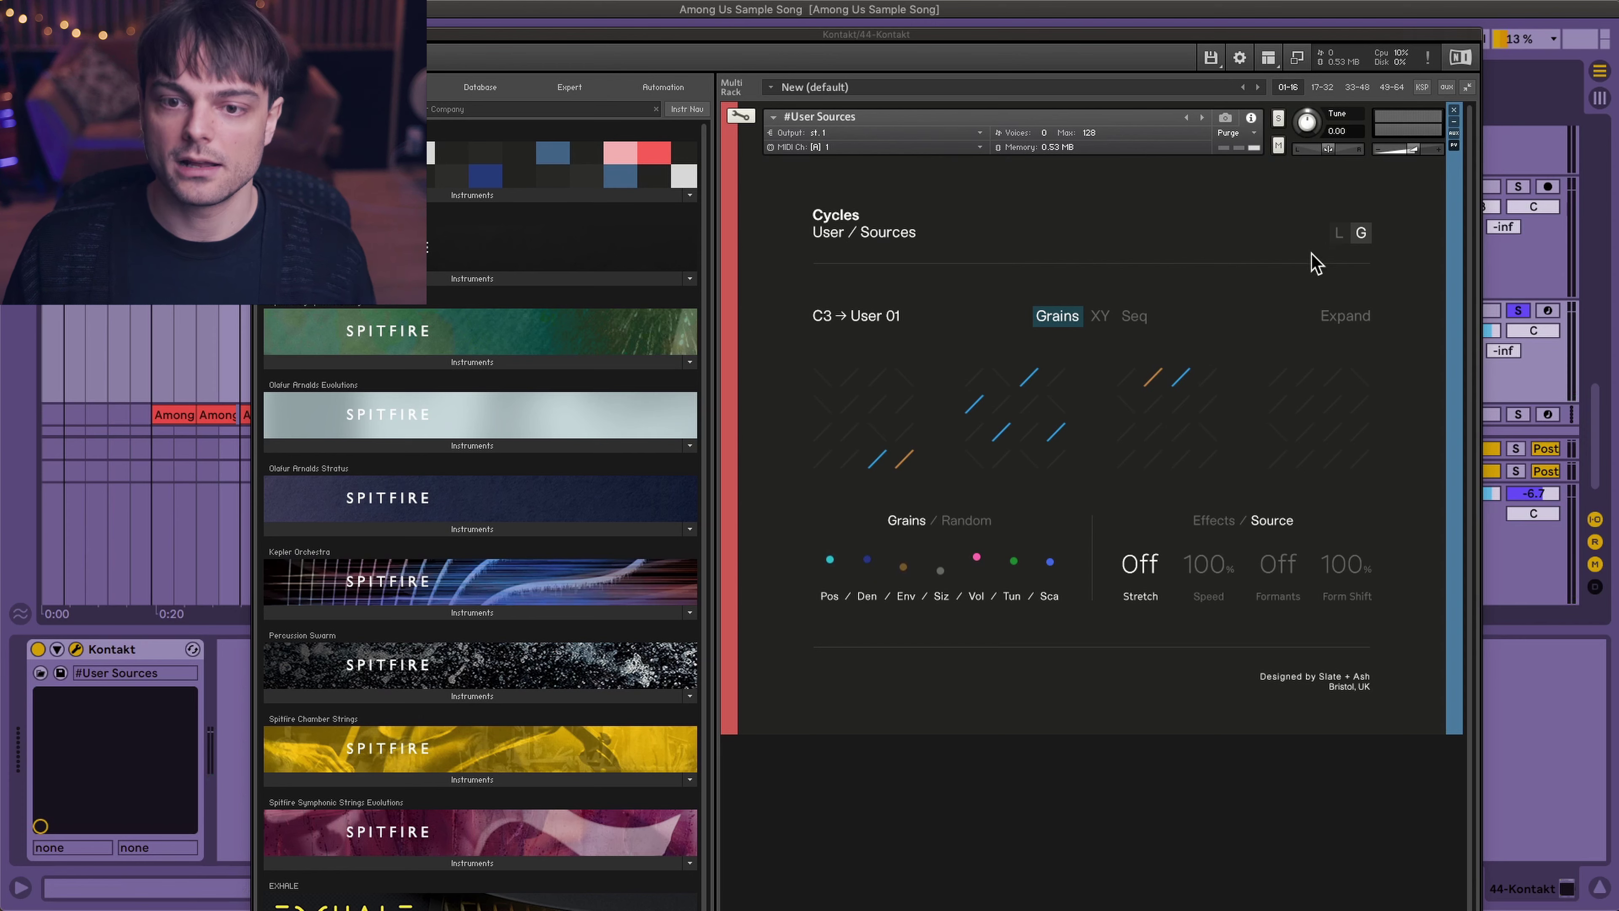
{"action": "left_click", "coordinate": [1361, 236]}
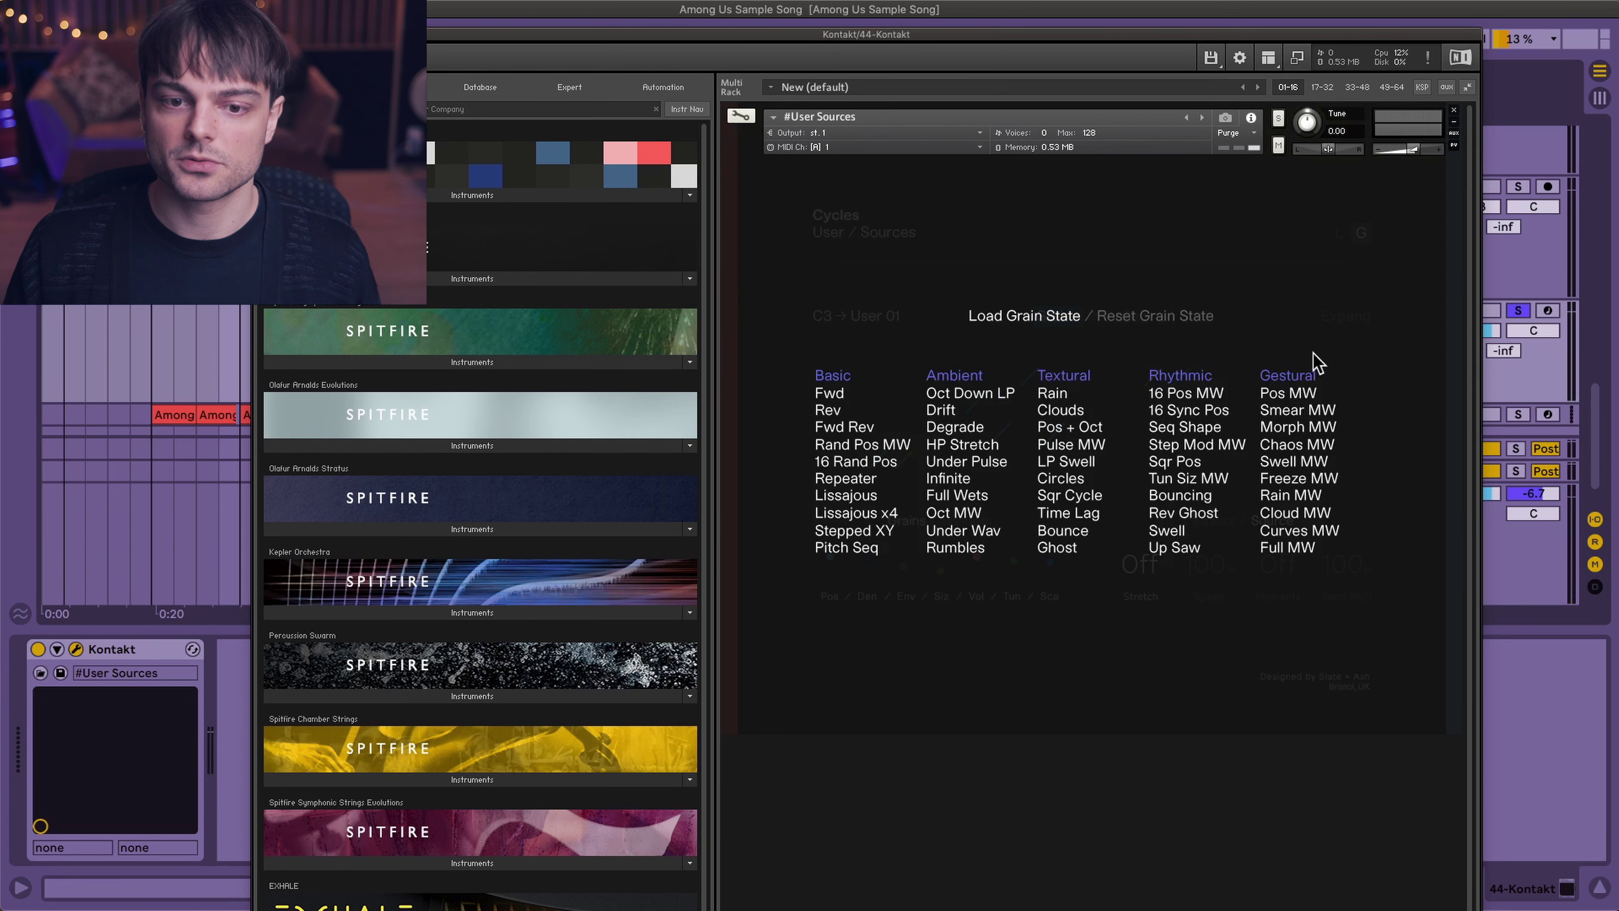
{"action": "left_click", "coordinate": [1071, 416]}
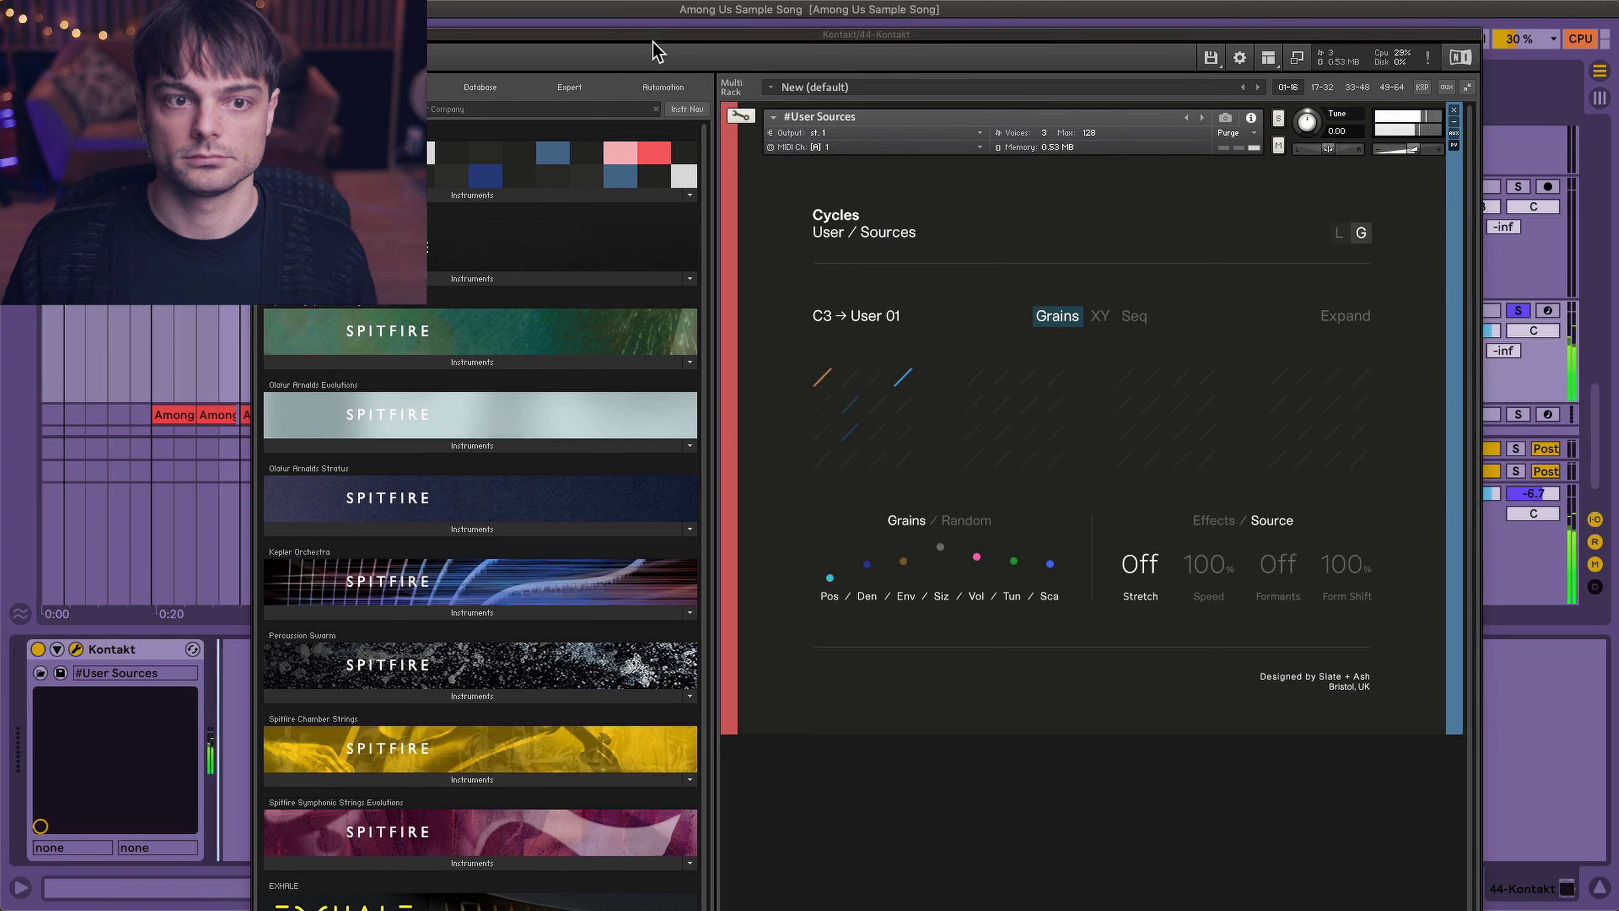
- Stop playback, hide the Kontakt window and unsolo the 44 Kontakt track
{"action": "left_click_drag", "start_coordinate": [659, 36], "coordinate": [641, 62]}
{"action": "left_click", "coordinate": [636, 42]}
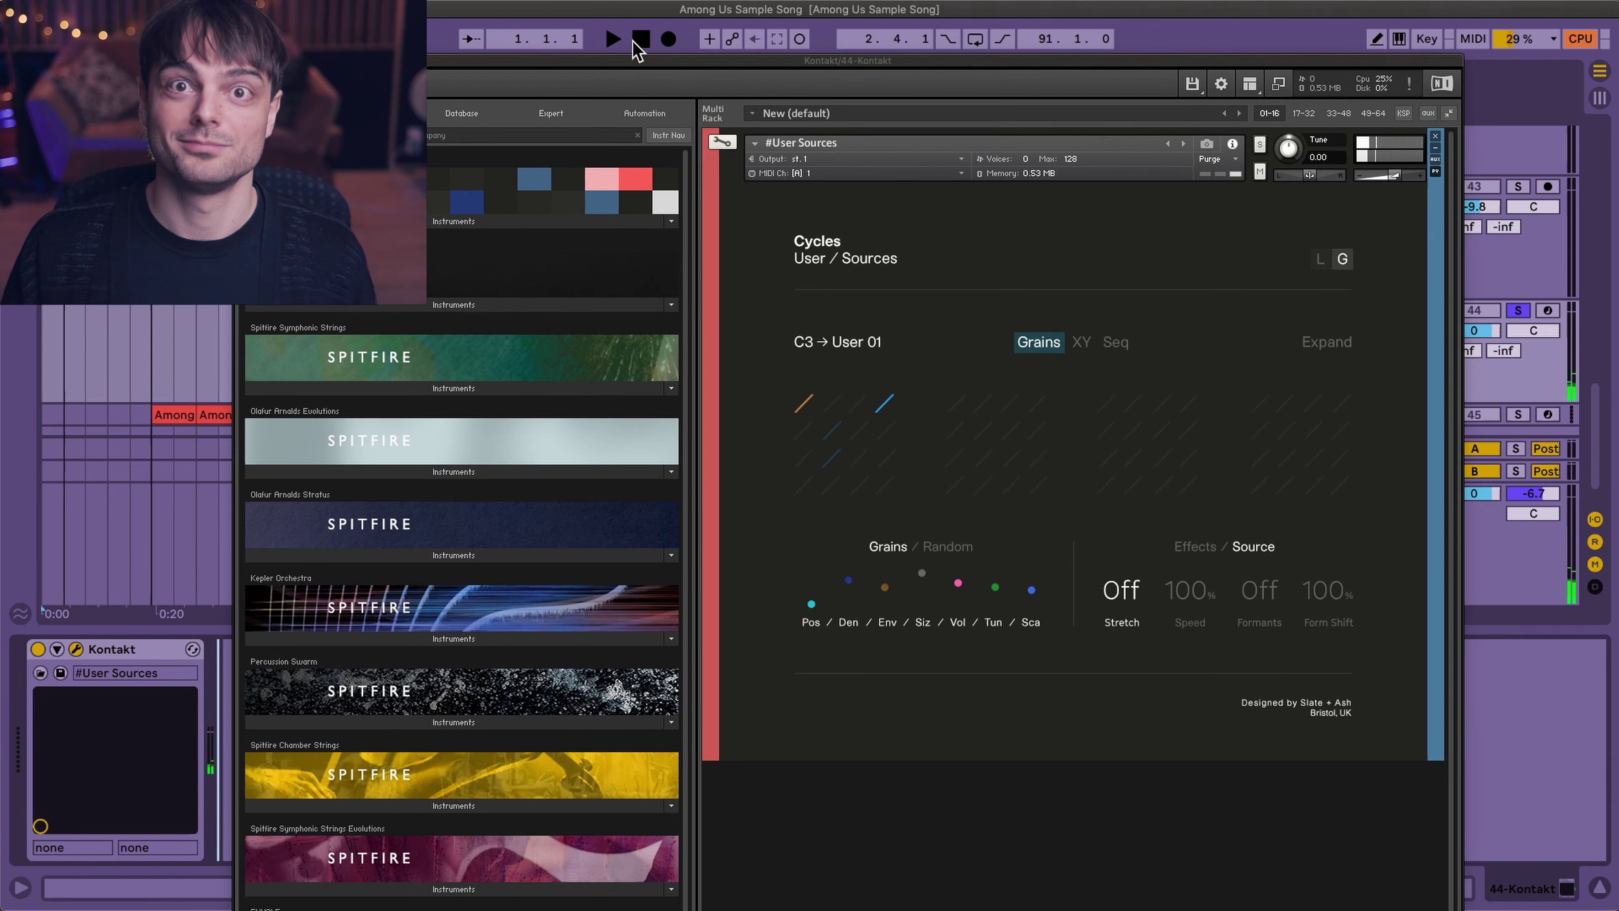
{"action": "key", "text": "super+alt+p"}
{"action": "left_click", "coordinate": [1518, 310]}
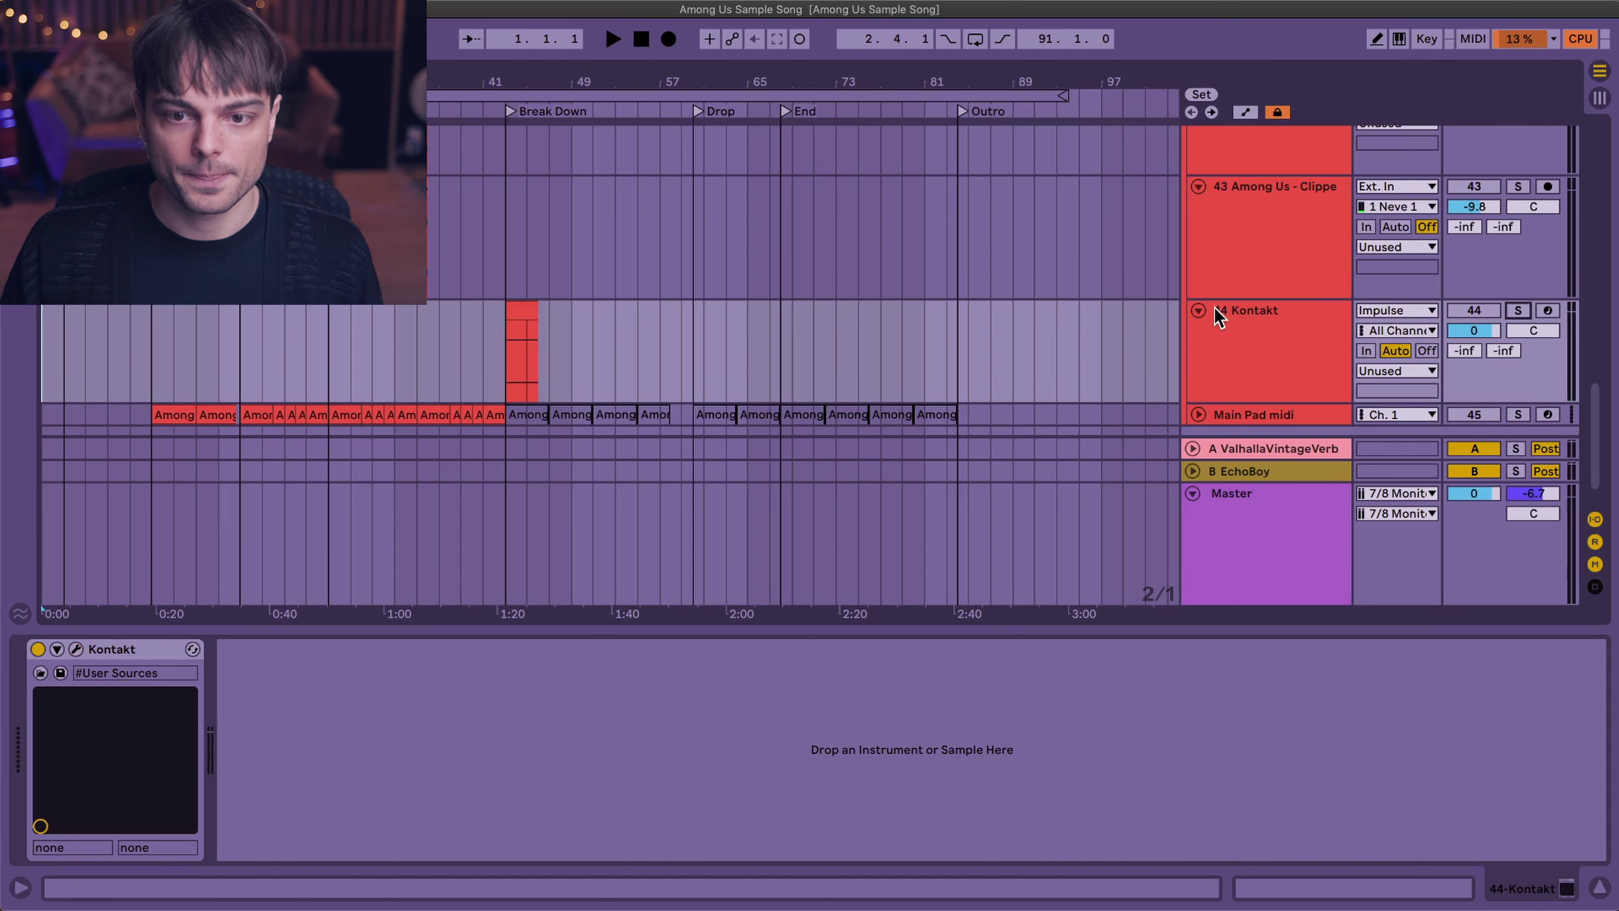
- Fold the tracks in the Unused group and deactivate the group
{"action": "left_click", "coordinate": [1197, 312], "text": "alt"}
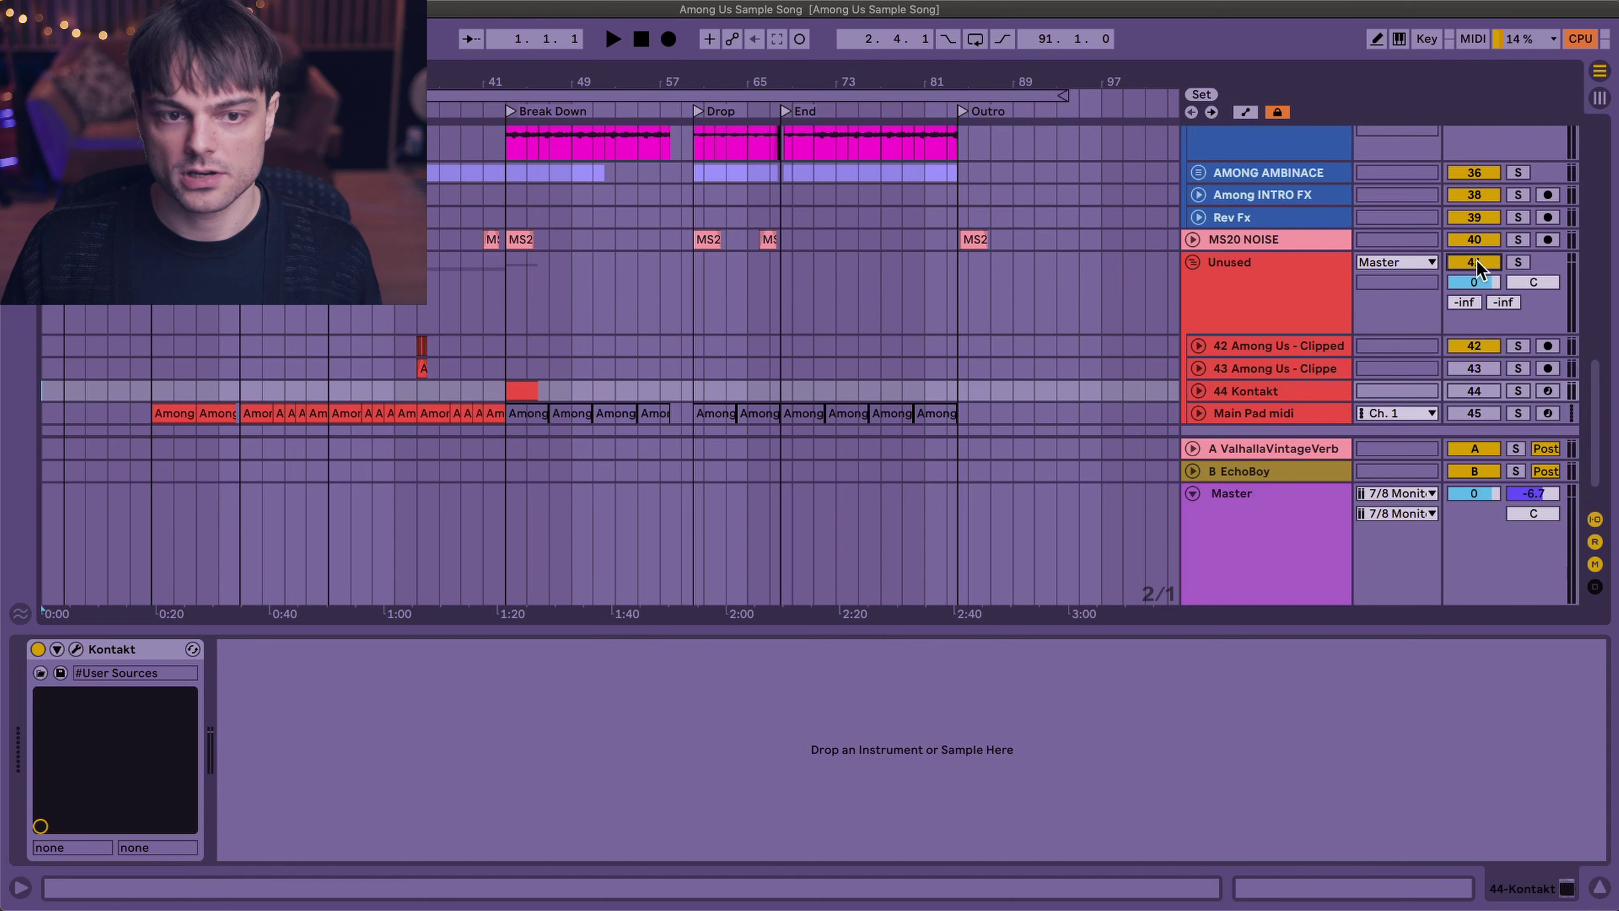
{"action": "left_click", "coordinate": [1474, 262]}
- Audition Among CYCLE LOOP in the full mix from the Break Down marker, and fold the track
{"action": "scroll", "coordinate": [516, 319], "scroll_direction": "up", "scroll_amount": 3}
{"action": "left_click", "coordinate": [501, 254]}
{"action": "key", "text": "space"}
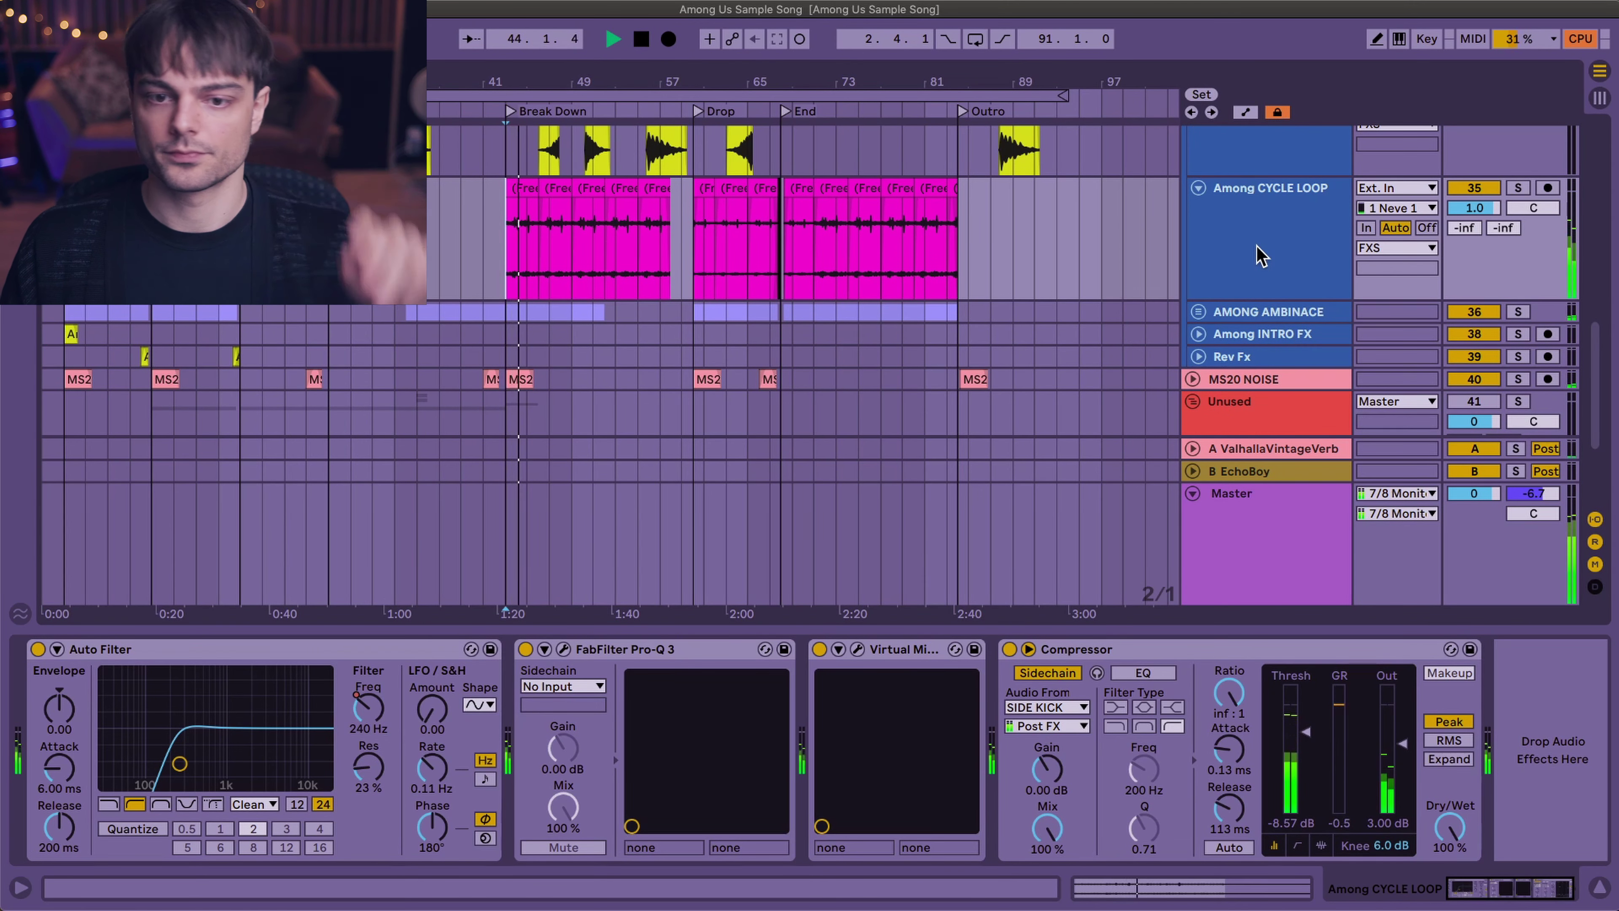
{"action": "left_click", "coordinate": [1224, 236]}
{"action": "key", "text": "space"}
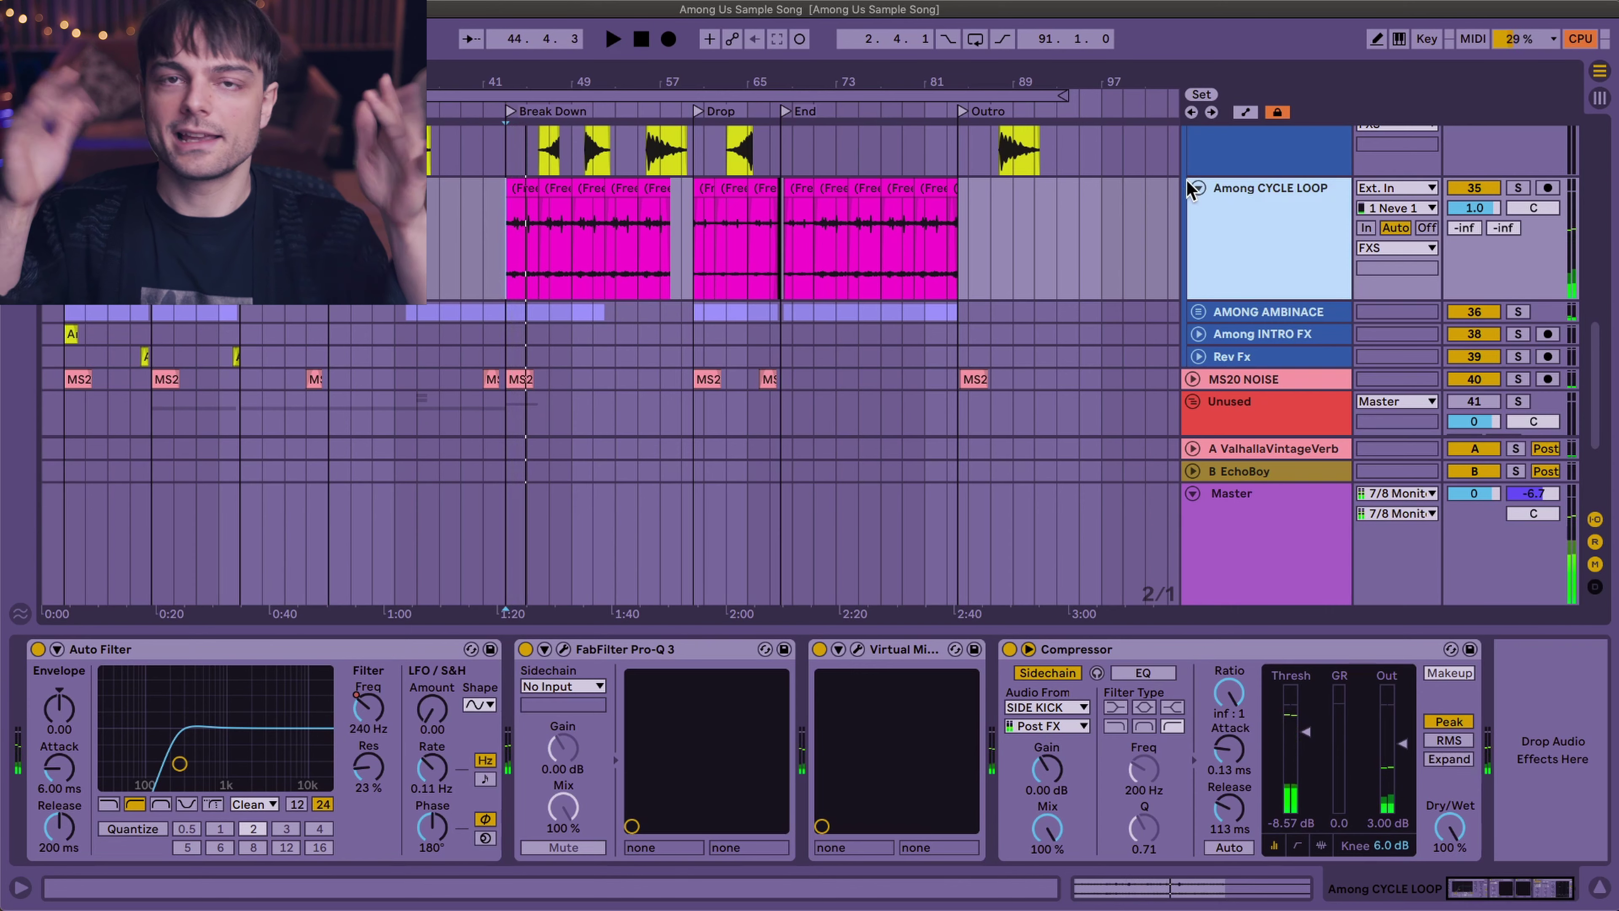
{"action": "left_click", "coordinate": [1198, 189]}
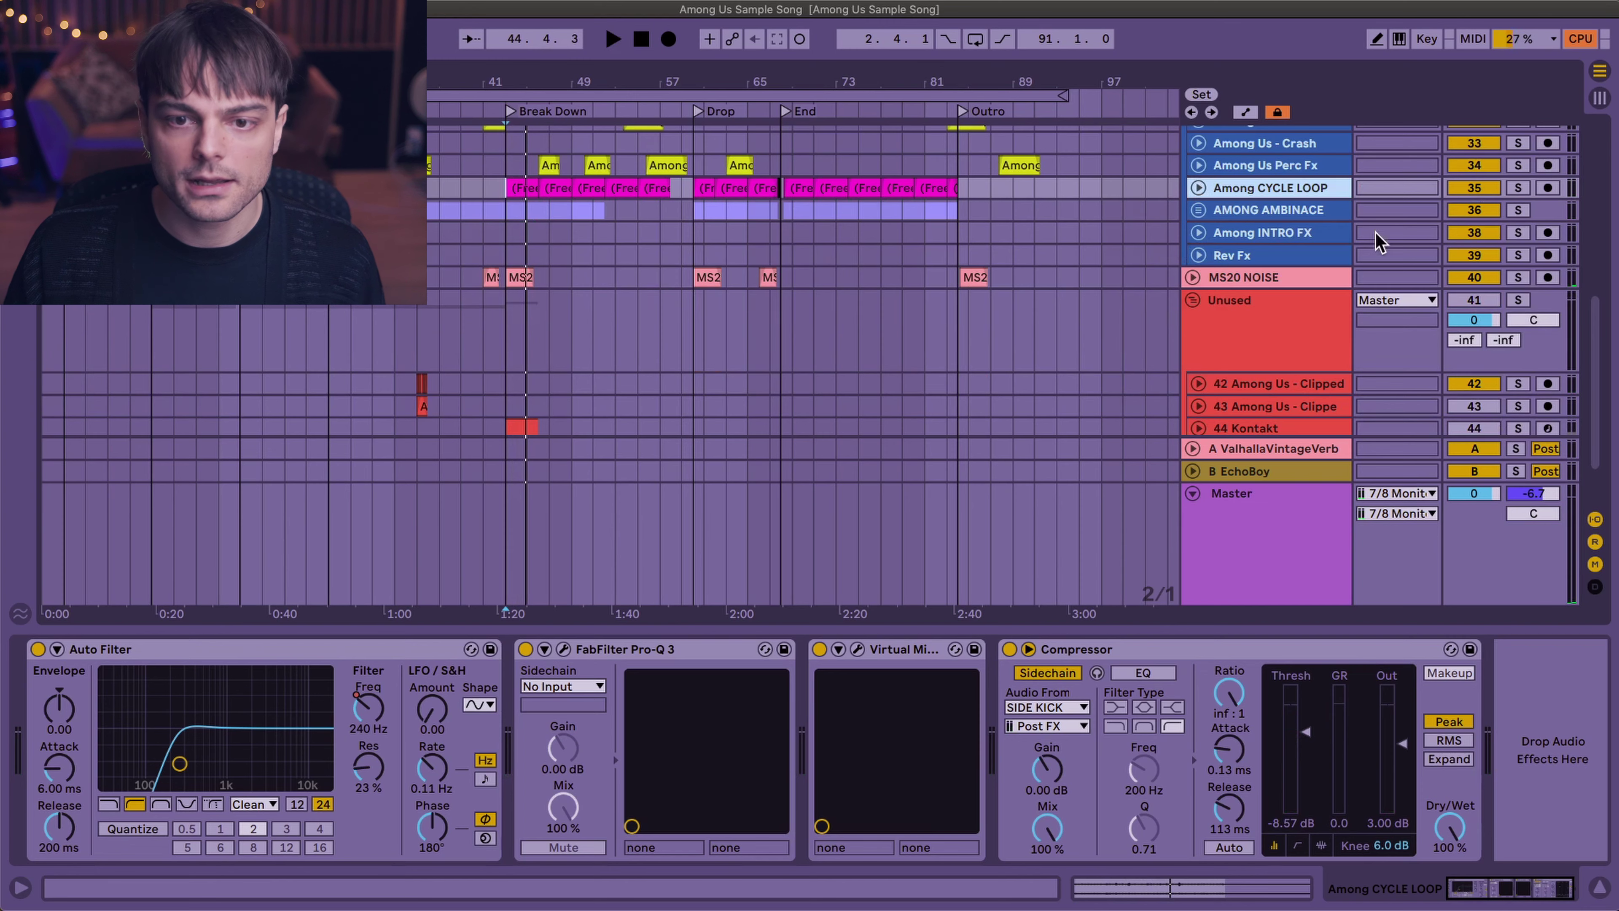
- Unfold the AMONG AMBINACE group and audition Granulator II soloed from its clip near the End marker, leaving it unsoloed
{"action": "left_click", "coordinate": [1312, 210]}
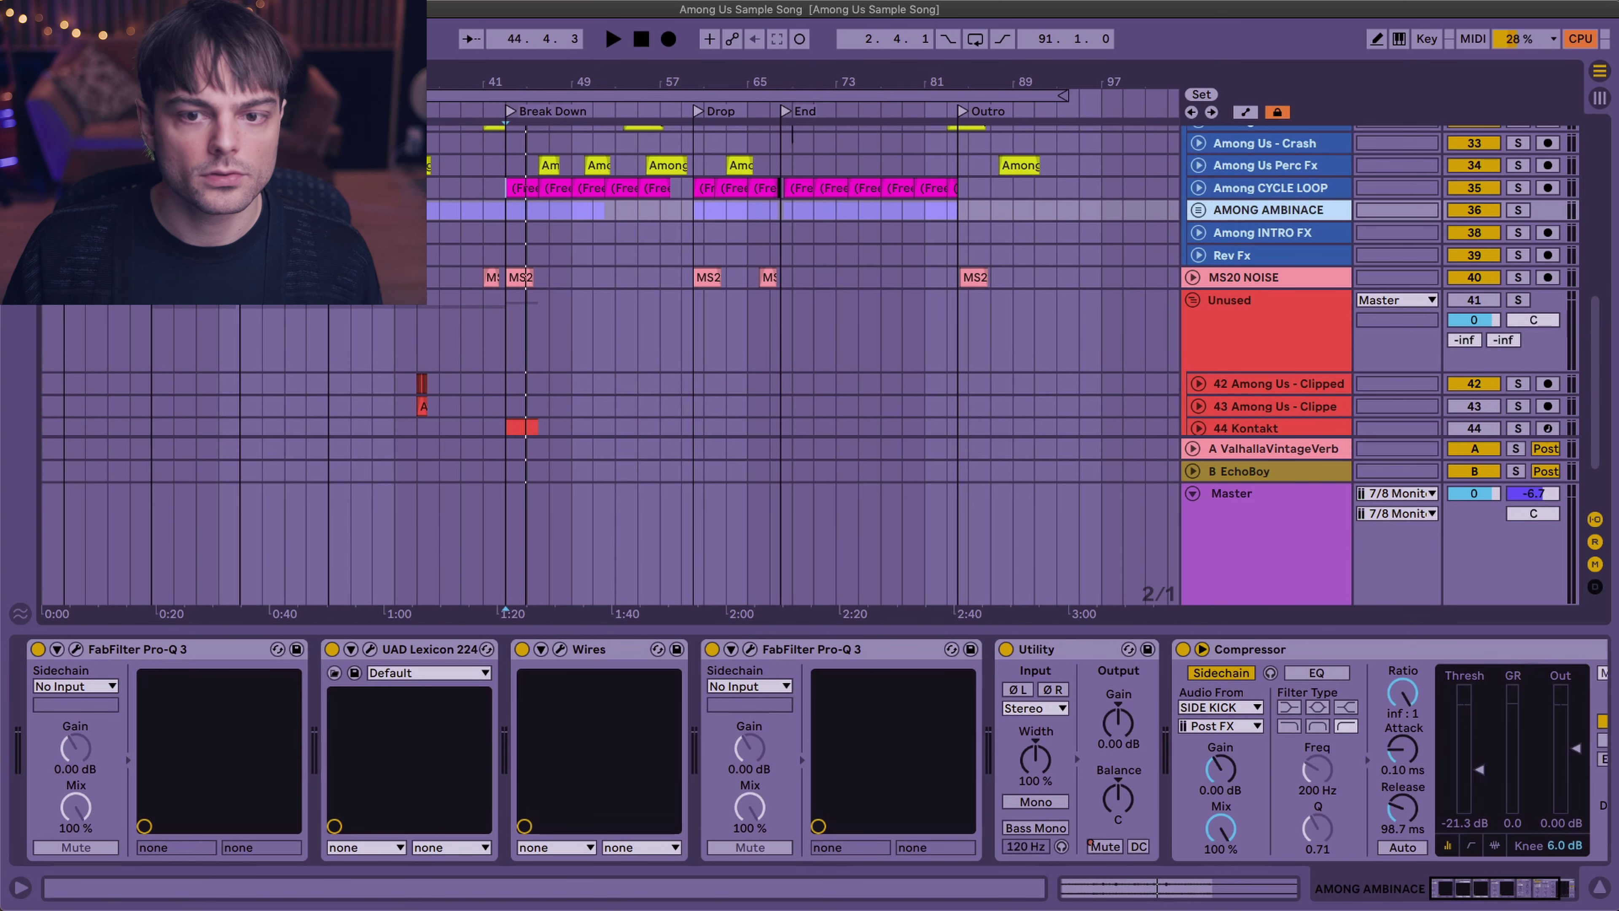
{"action": "left_click", "coordinate": [1198, 210]}
{"action": "left_click", "coordinate": [813, 293]}
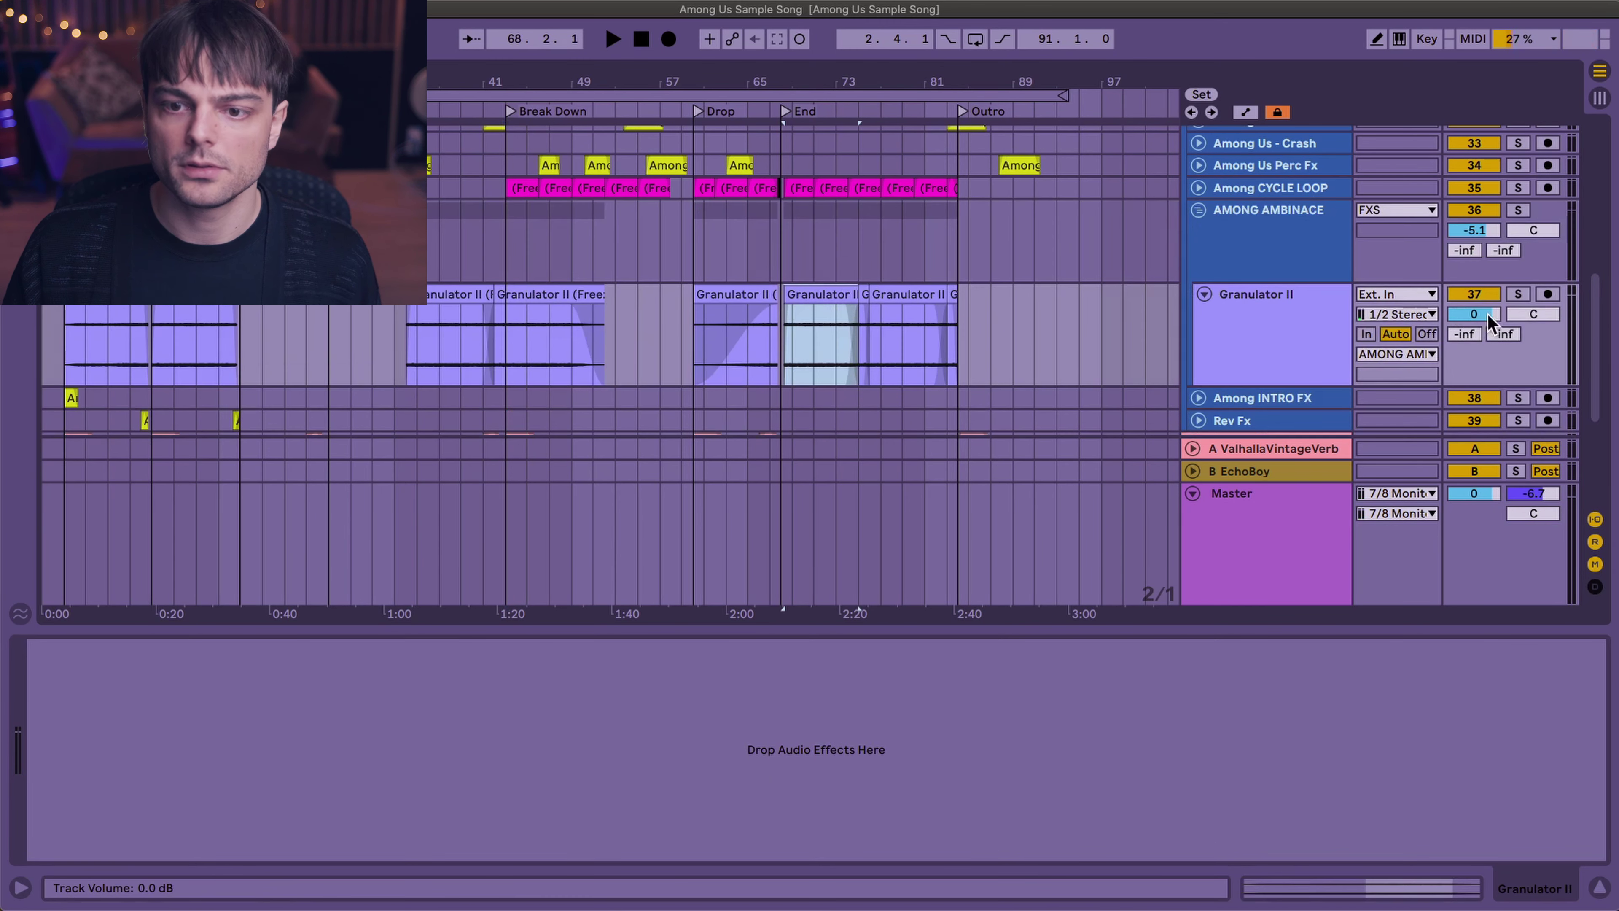
{"action": "left_click", "coordinate": [1517, 294]}
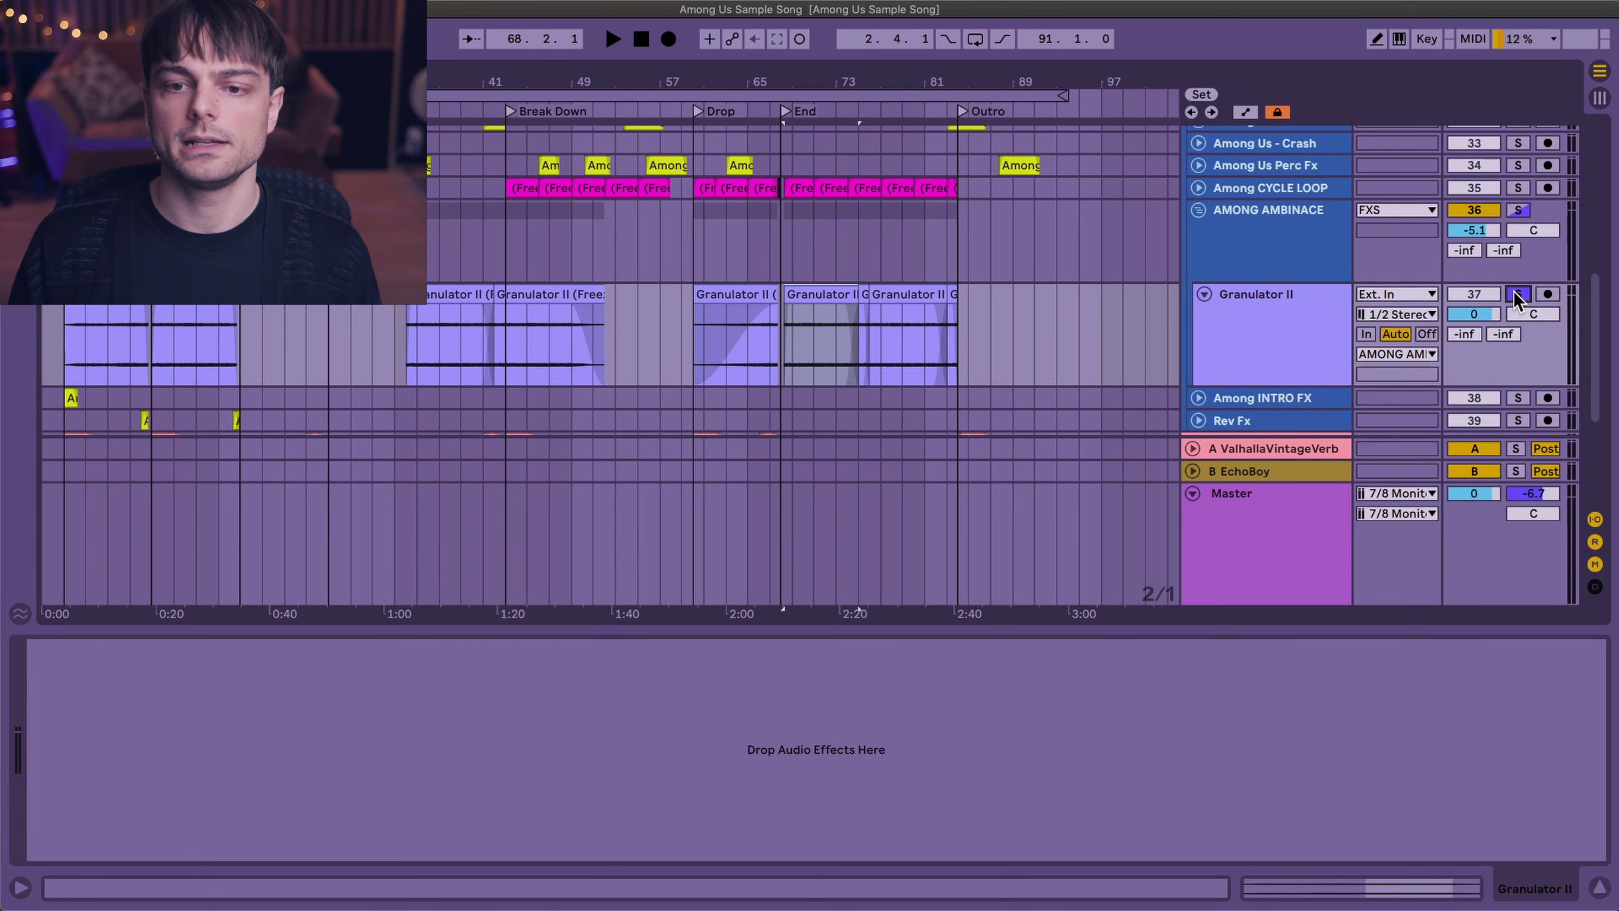
{"action": "key", "text": "space"}
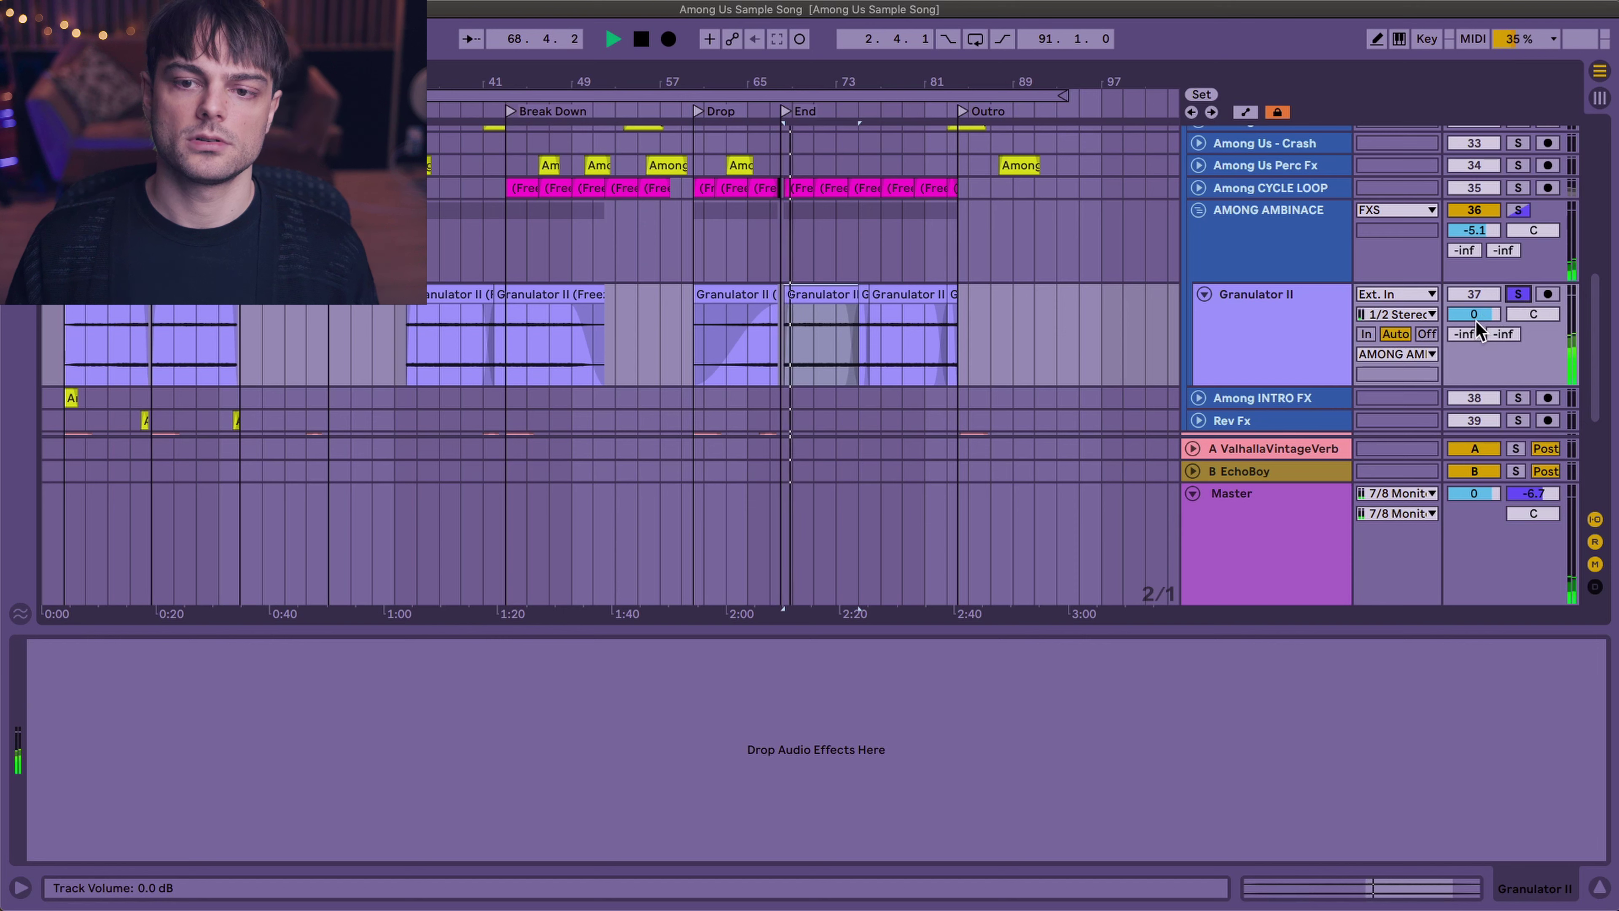
{"action": "key", "text": "space"}
{"action": "left_click", "coordinate": [1520, 295]}
- Audition Granulator II in the full mix from bar 3, and fold the track
{"action": "left_click", "coordinate": [61, 358]}
{"action": "key", "text": "space"}
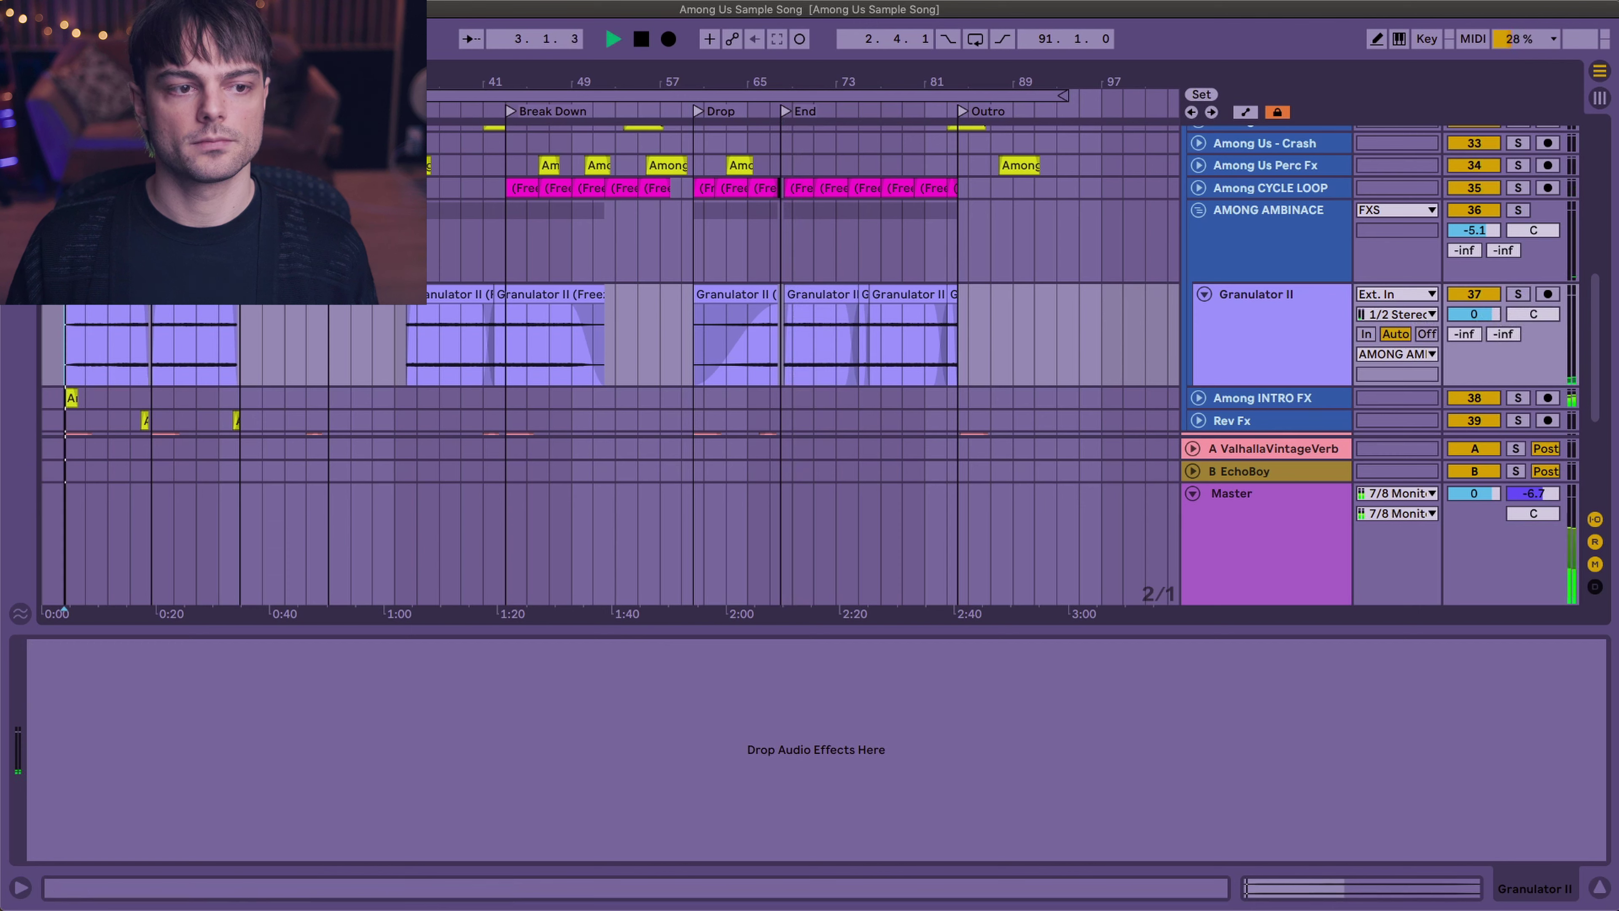
{"action": "left_click", "coordinate": [1300, 322]}
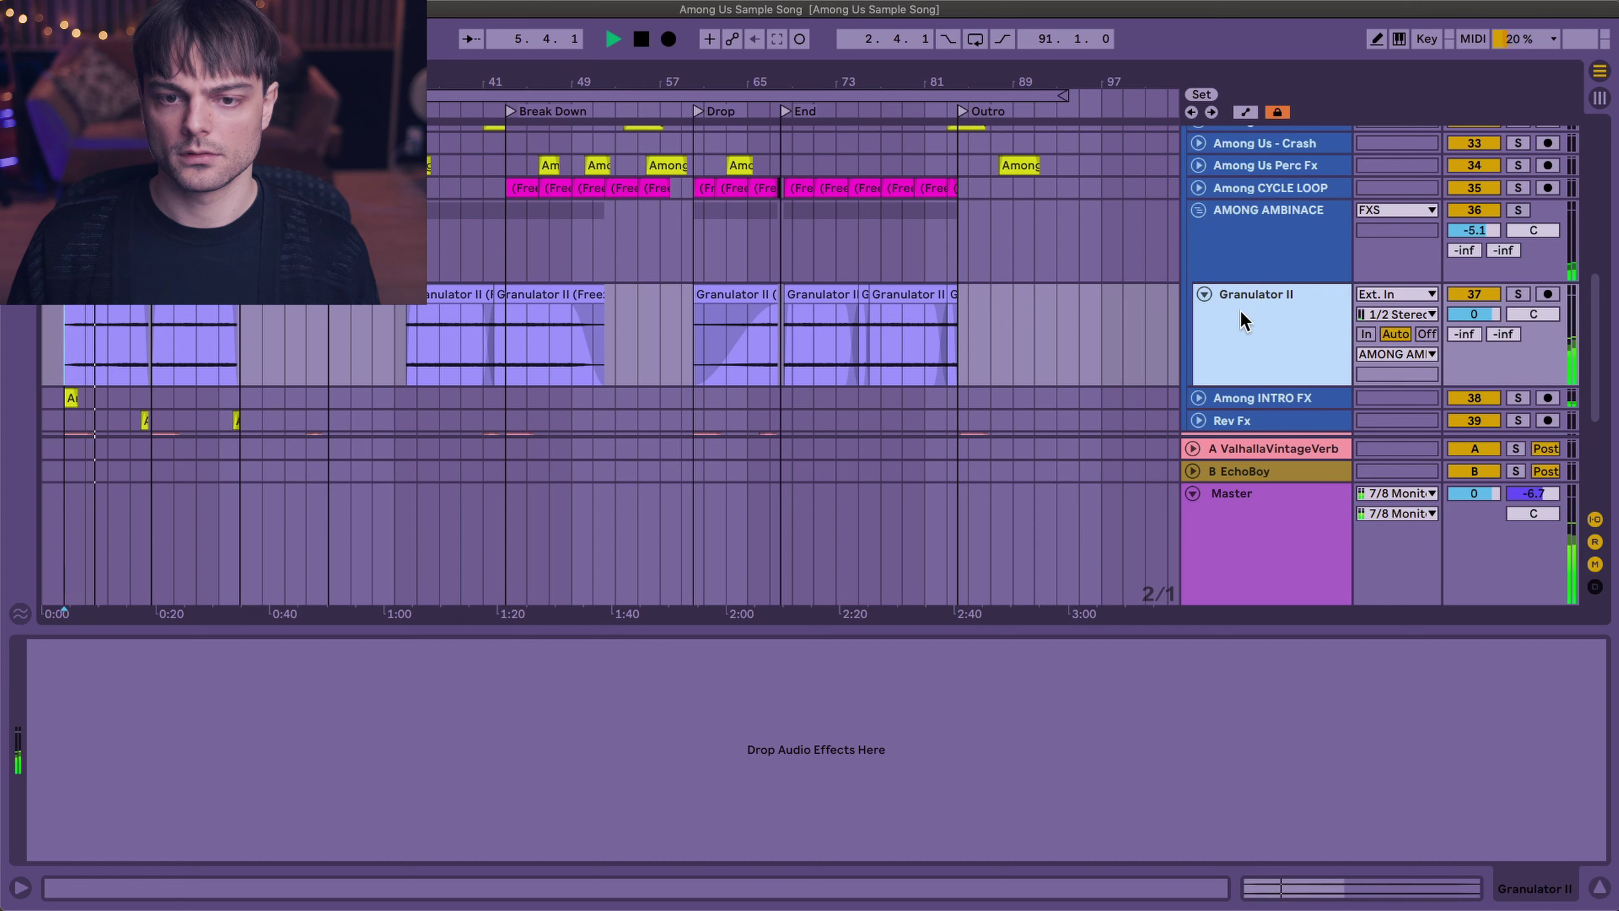
{"action": "key", "text": "space"}
{"action": "left_click", "coordinate": [1204, 294]}
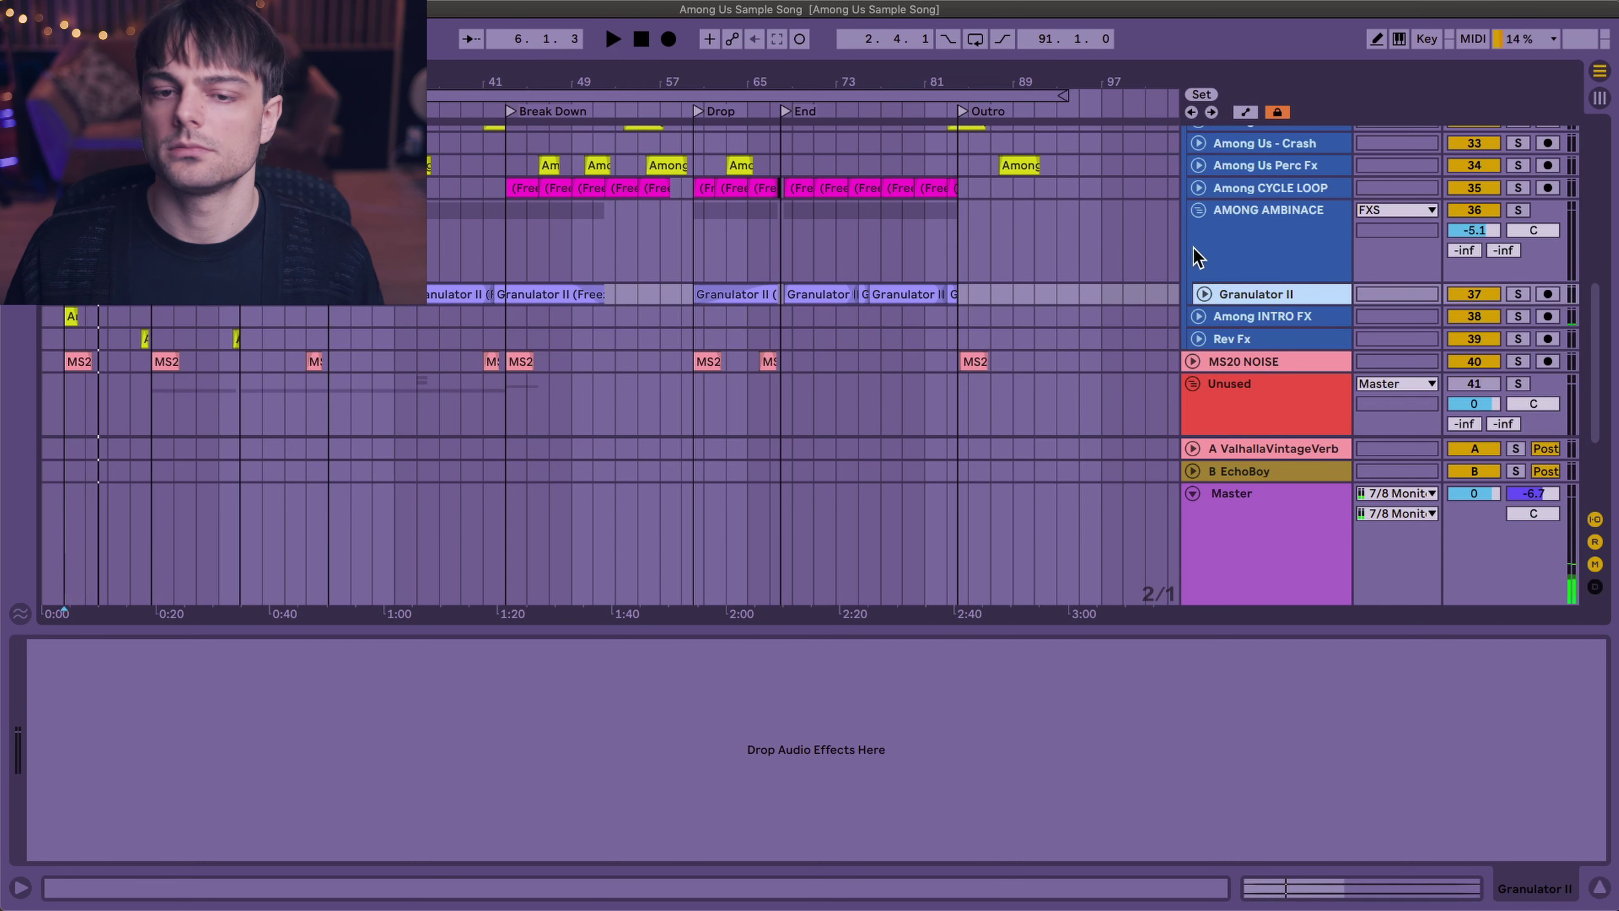
- Unfold the MS20 NOISE track to show its devices and select its first clip at bar 3
{"action": "left_click", "coordinate": [1193, 362]}
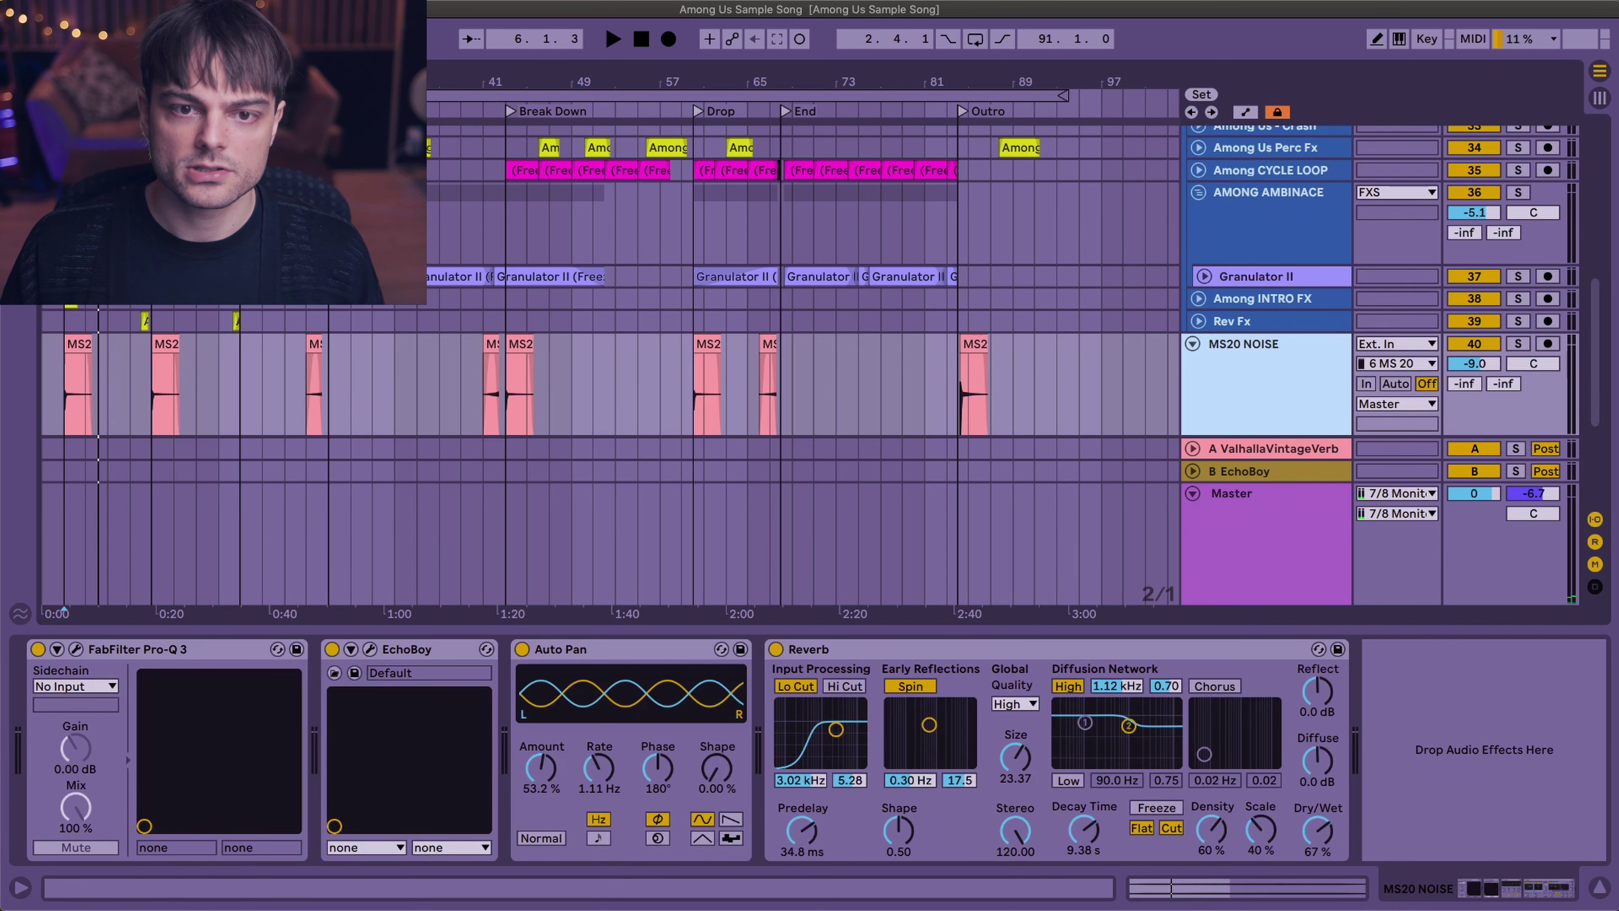
{"action": "left_click", "coordinate": [77, 383]}
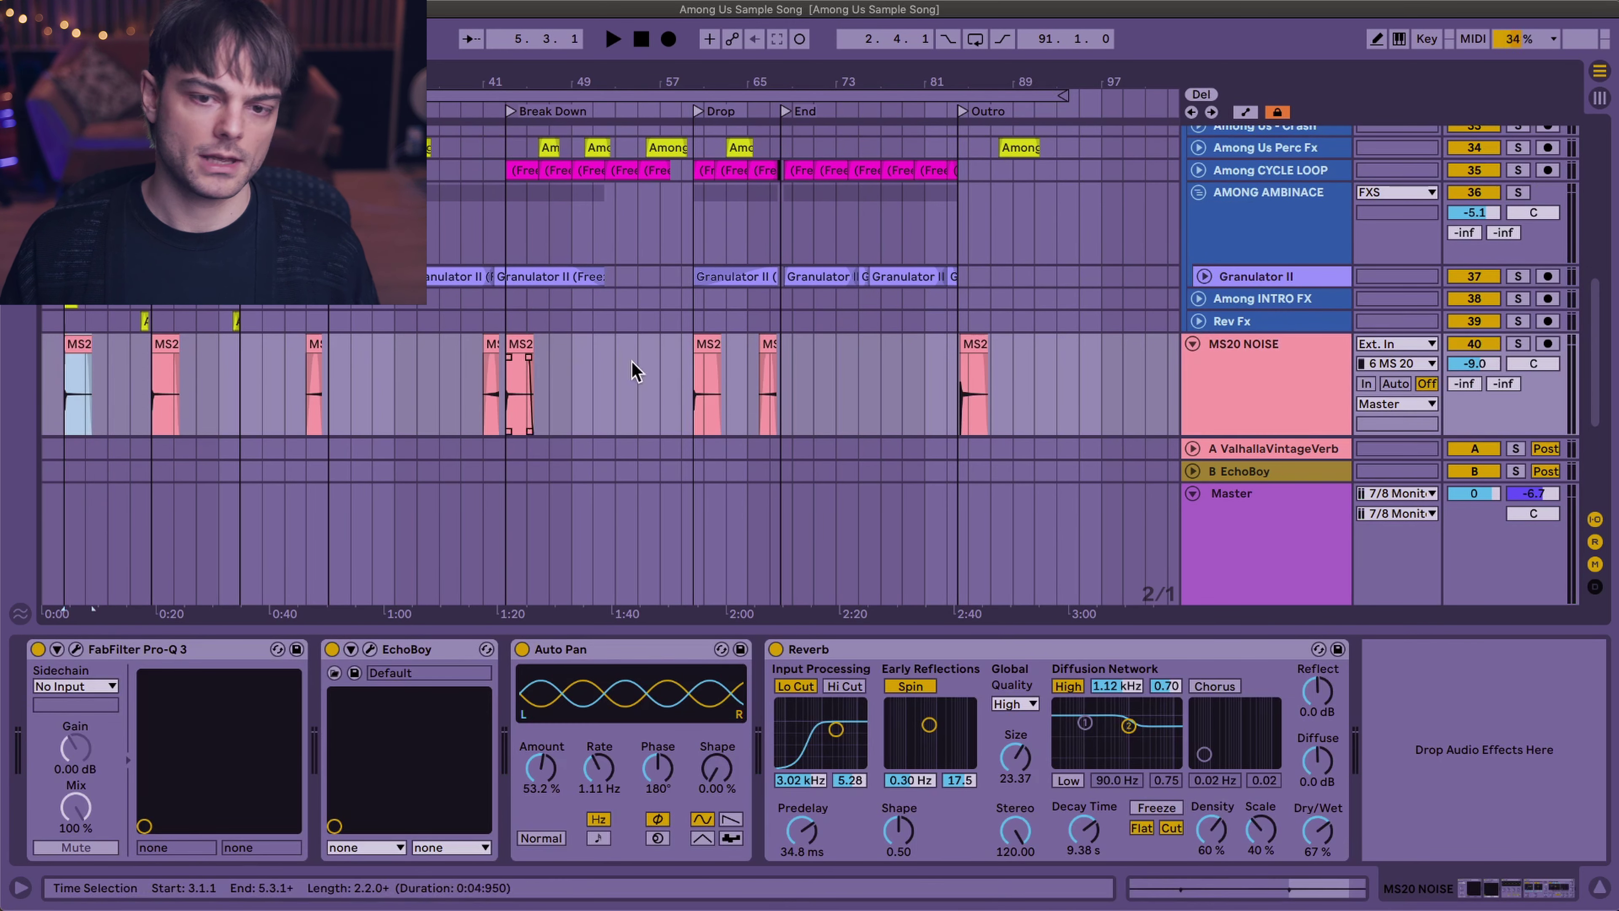